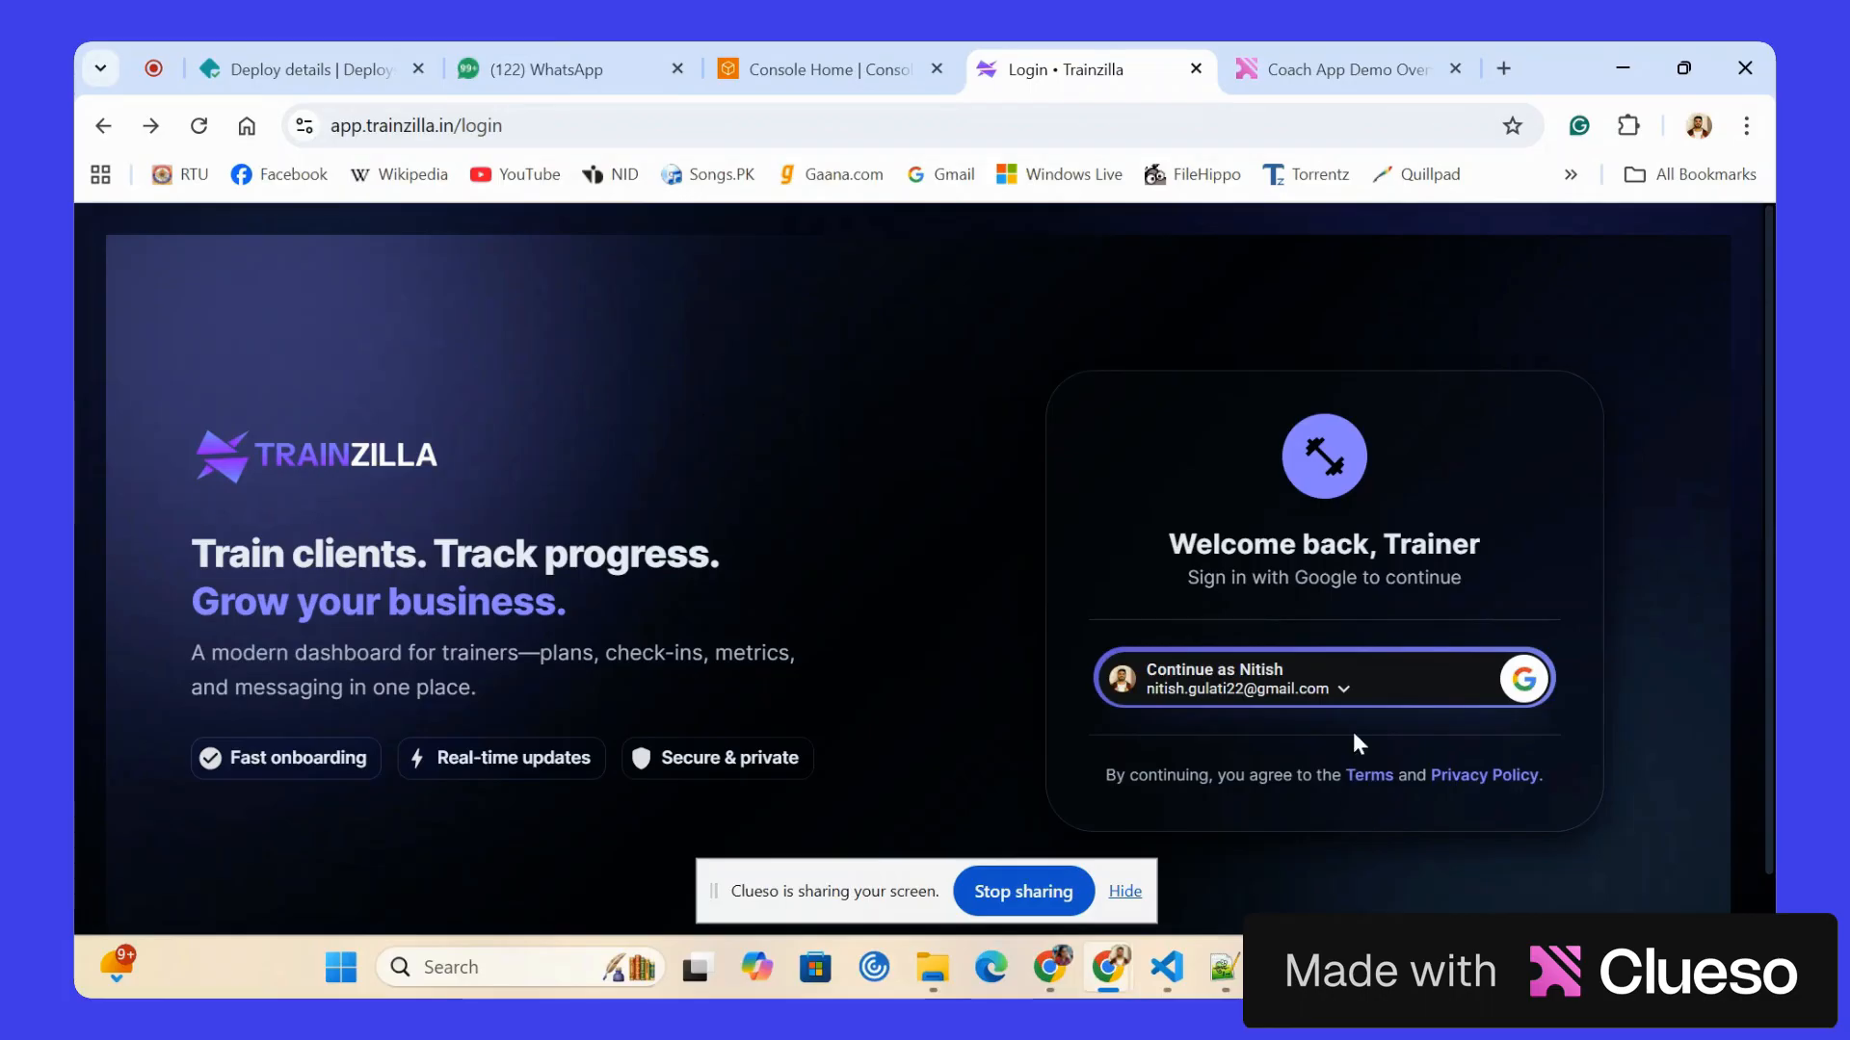
# Sign in to the trainer portal with Google, using the trainer's devops account.
pyautogui.click(1382, 690)
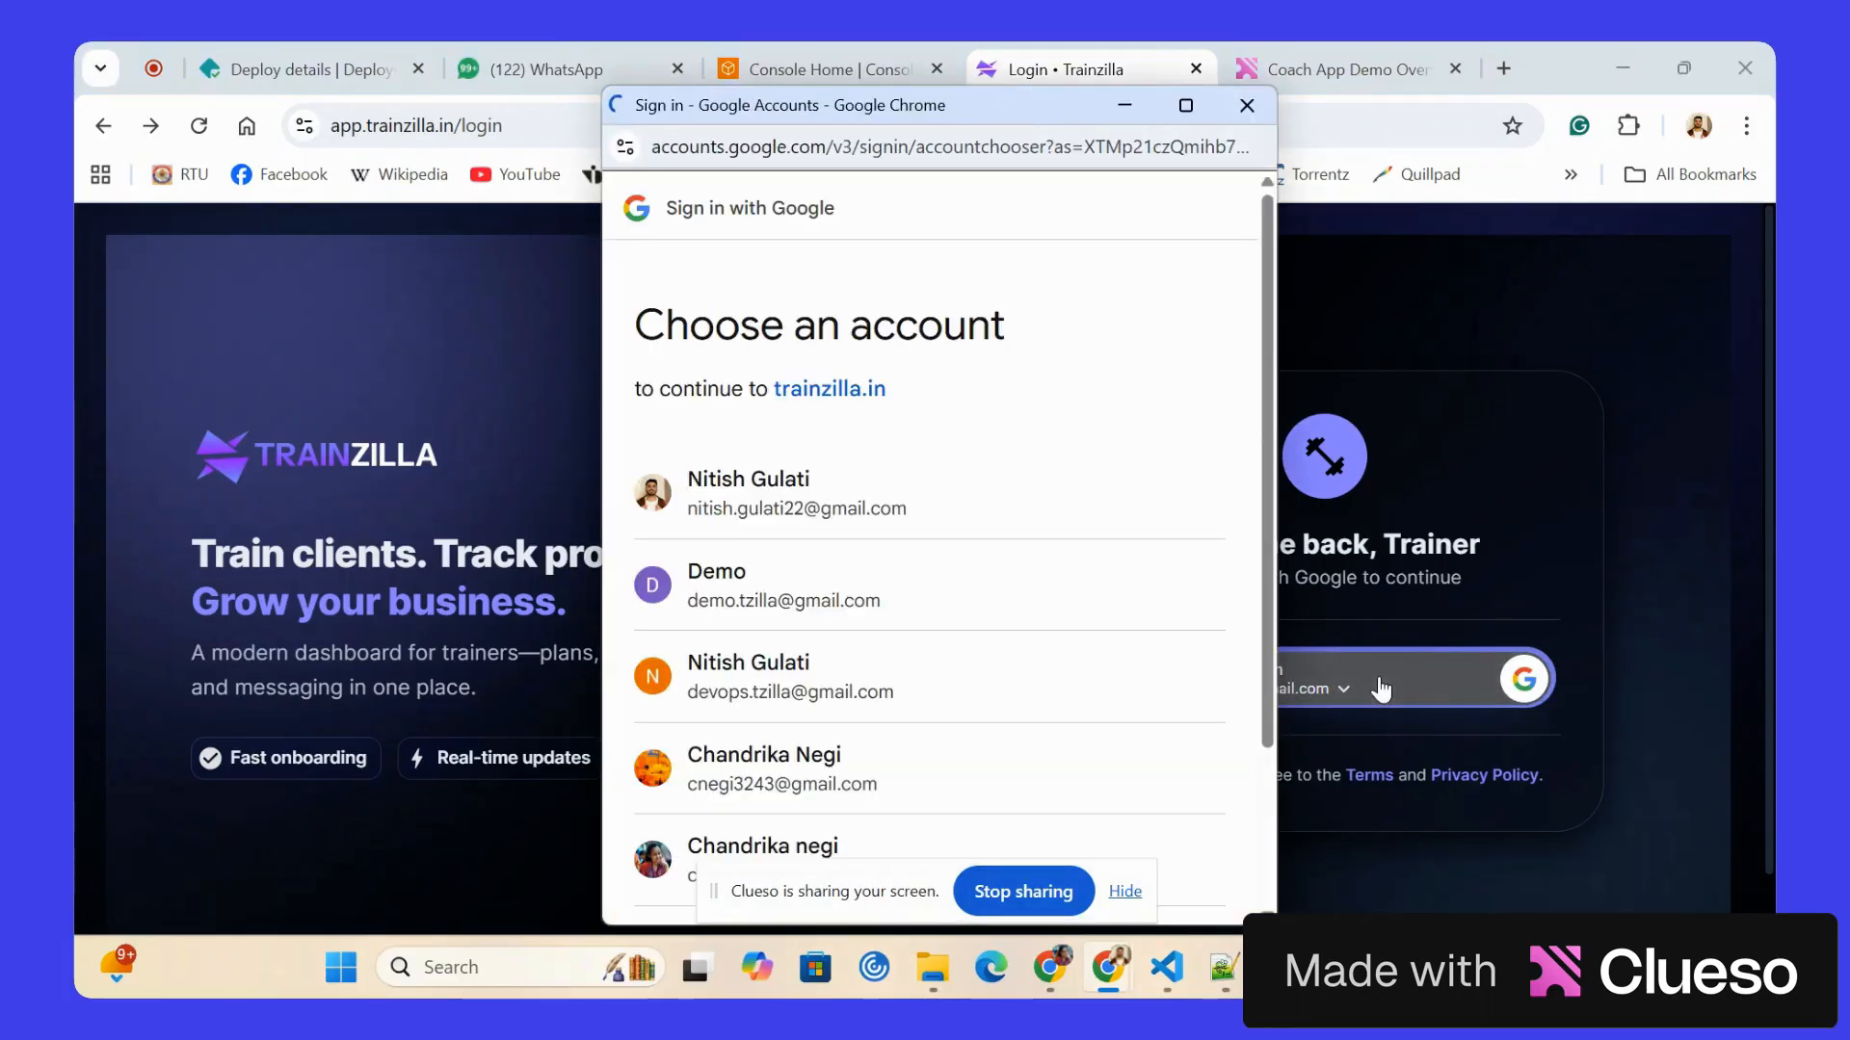
pyautogui.scroll(-2, 827, 651)
pyautogui.click(788, 663)
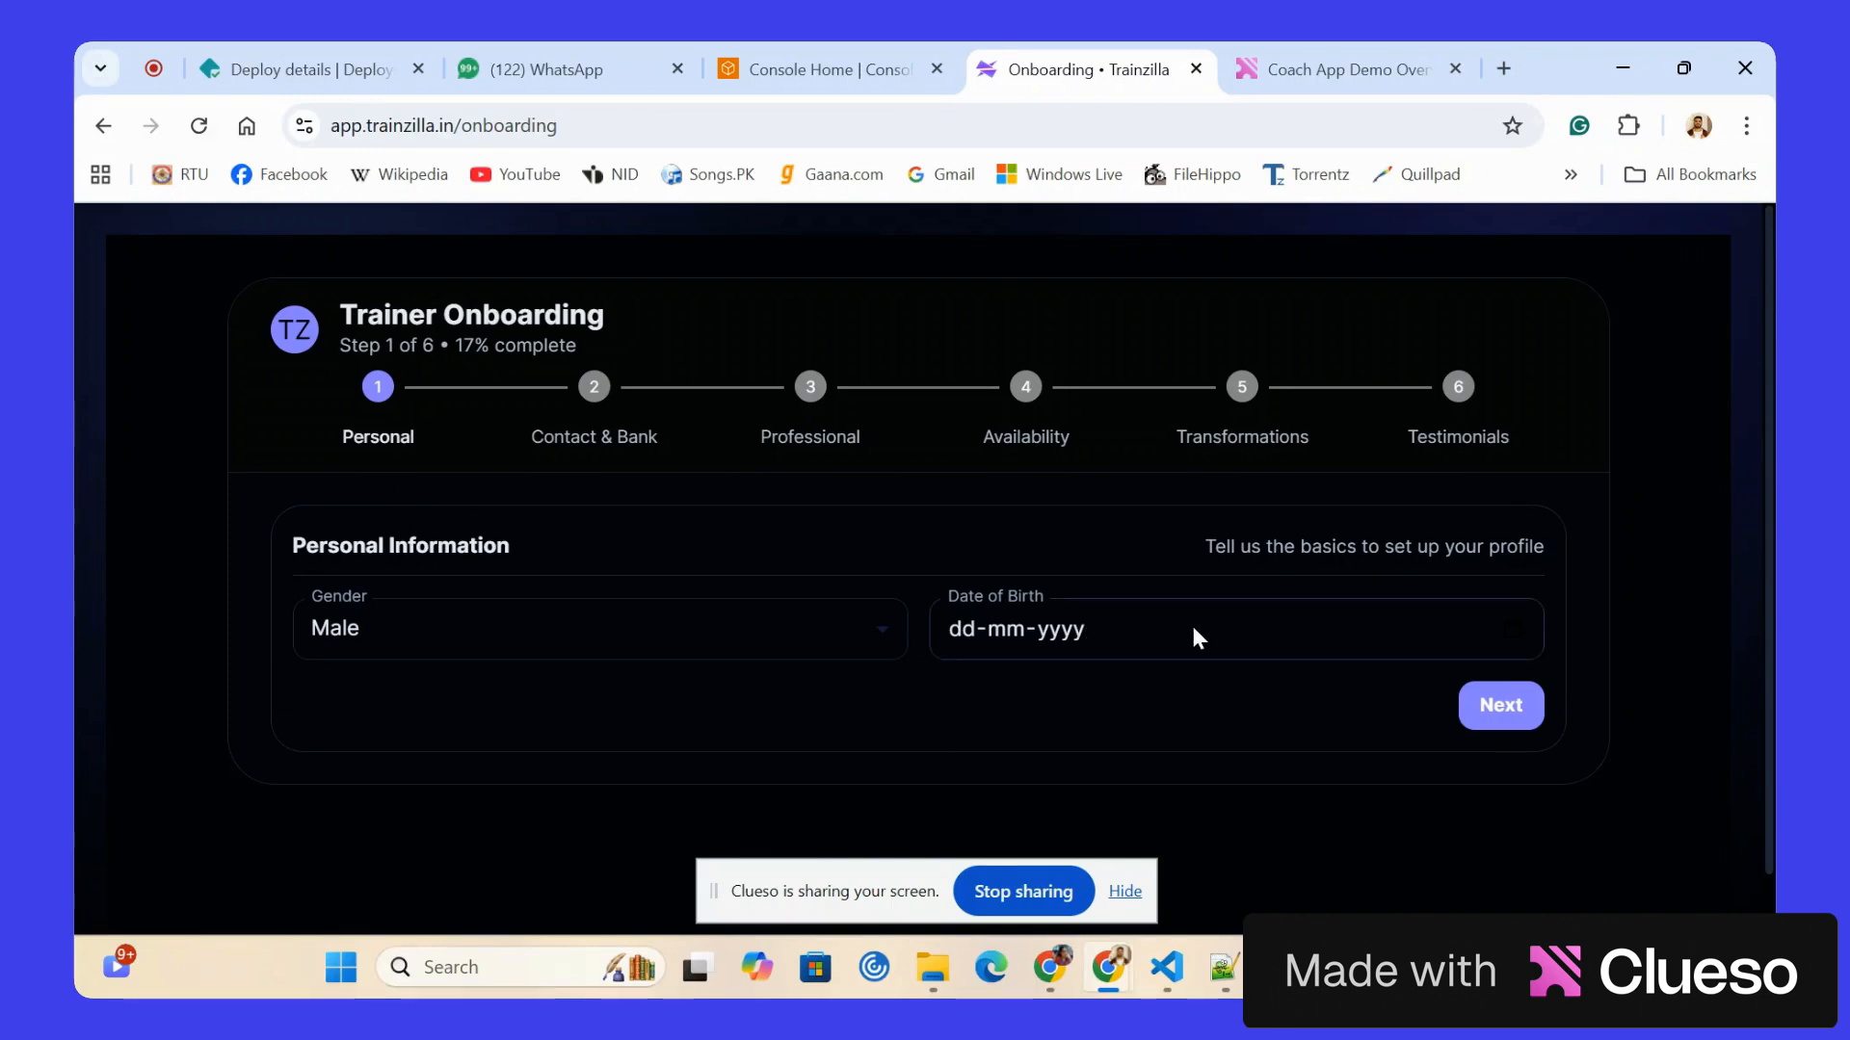
# Enter the trainer's date of birth in the personal information and continue to the Contact & Bank stage.
pyautogui.click(1363, 619)
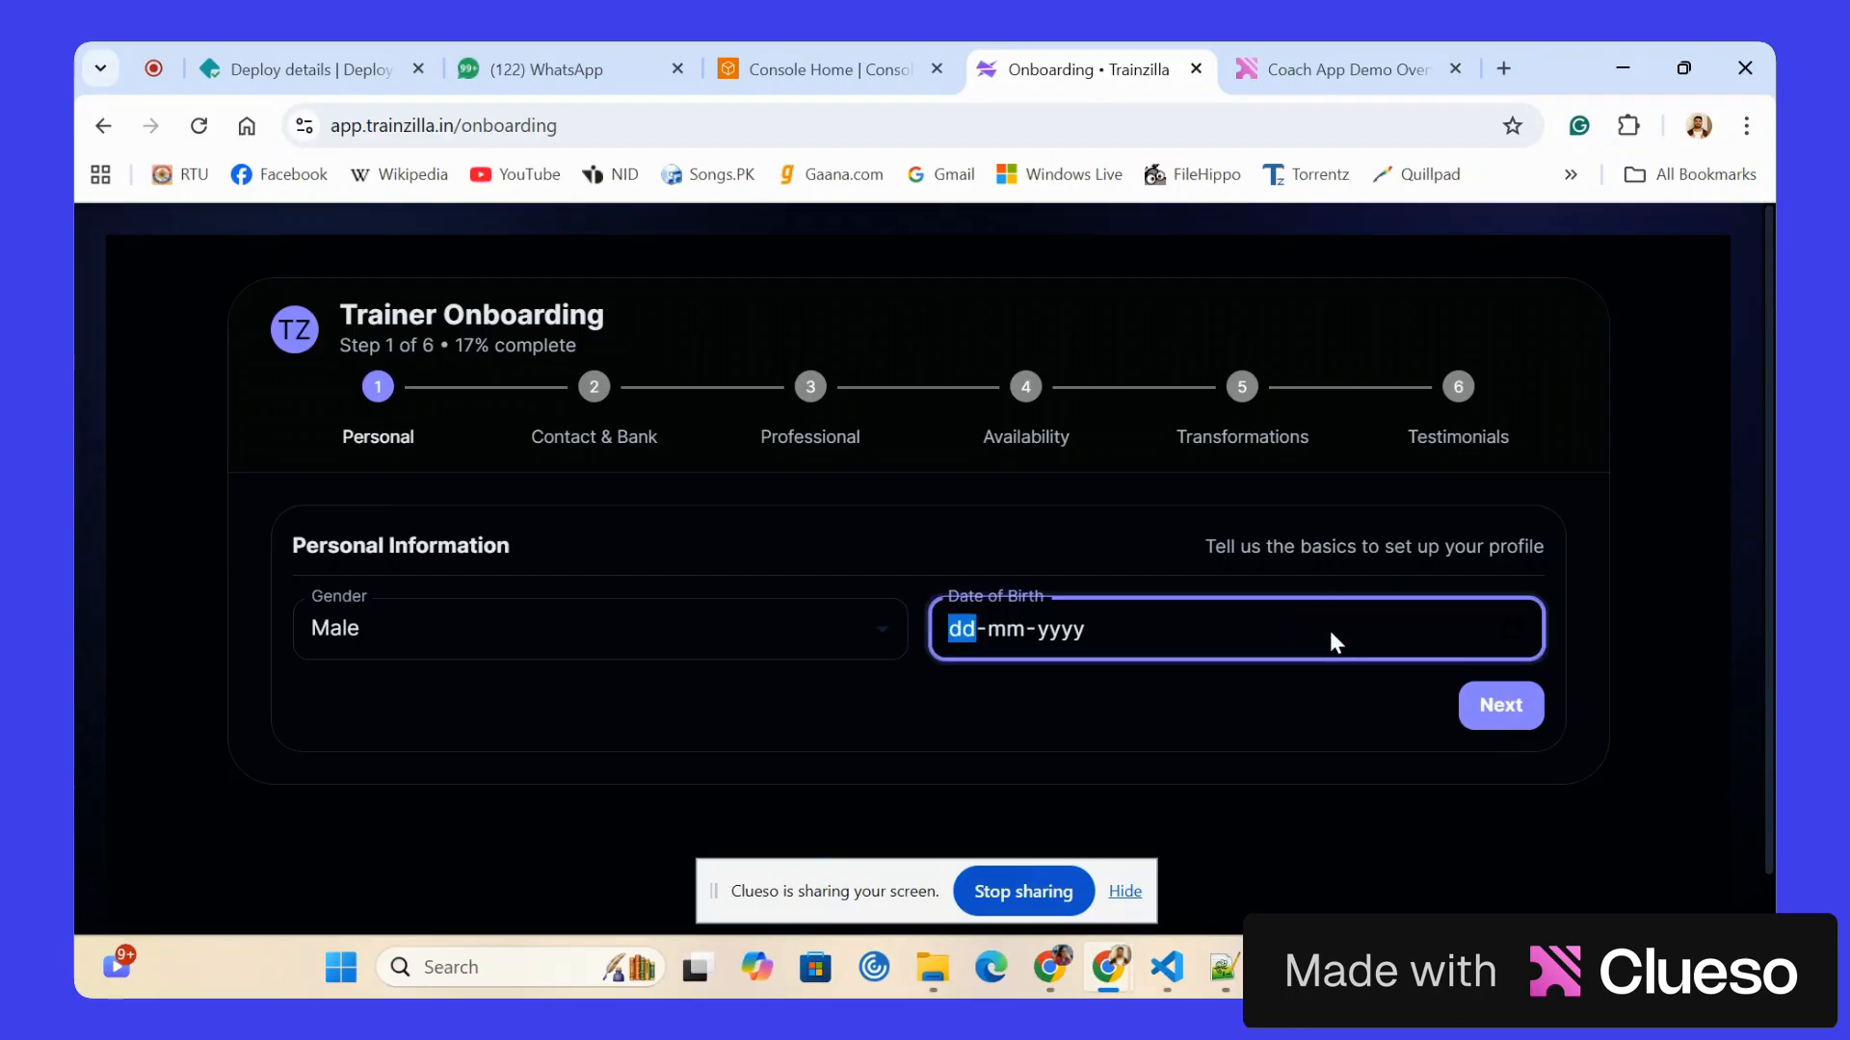
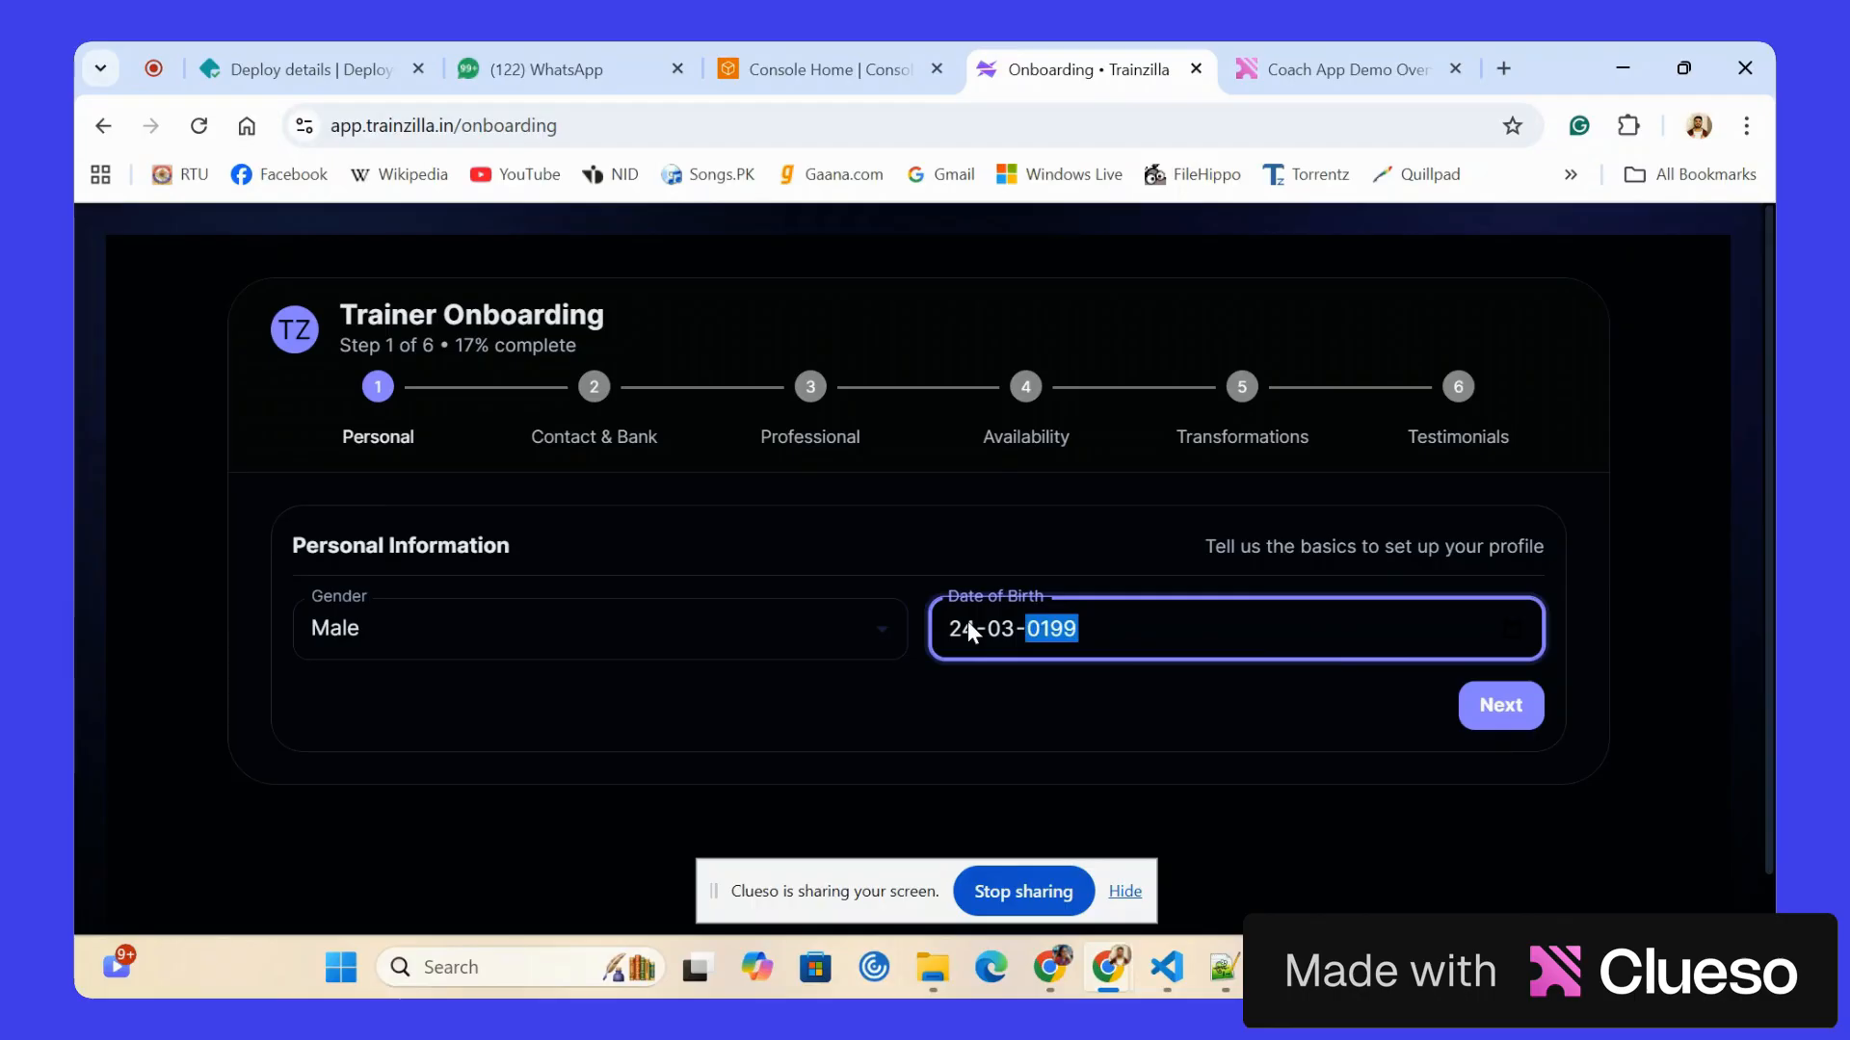
pyautogui.click(1490, 704)
# Fill in the contact phone number and address from the first saved autofill entry.
pyautogui.click(539, 631)
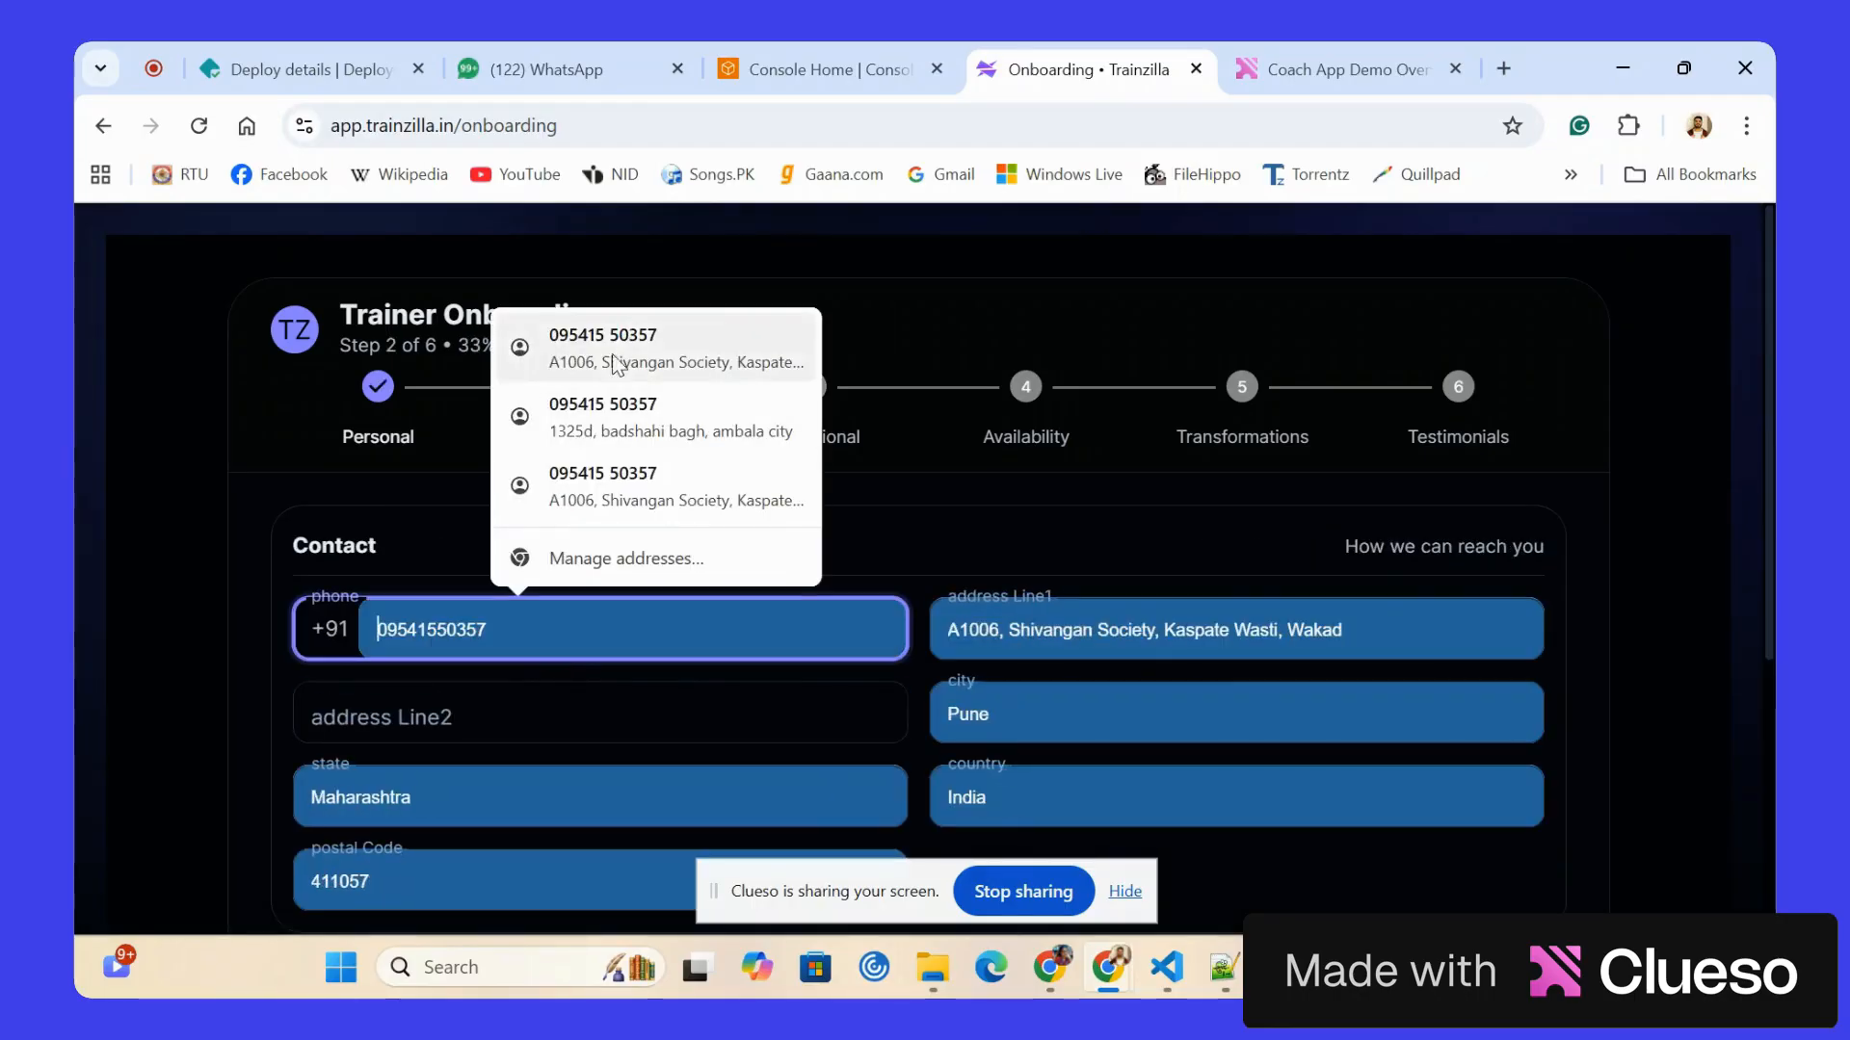
pyautogui.click(607, 358)
pyautogui.scroll(-3, 529, 615)
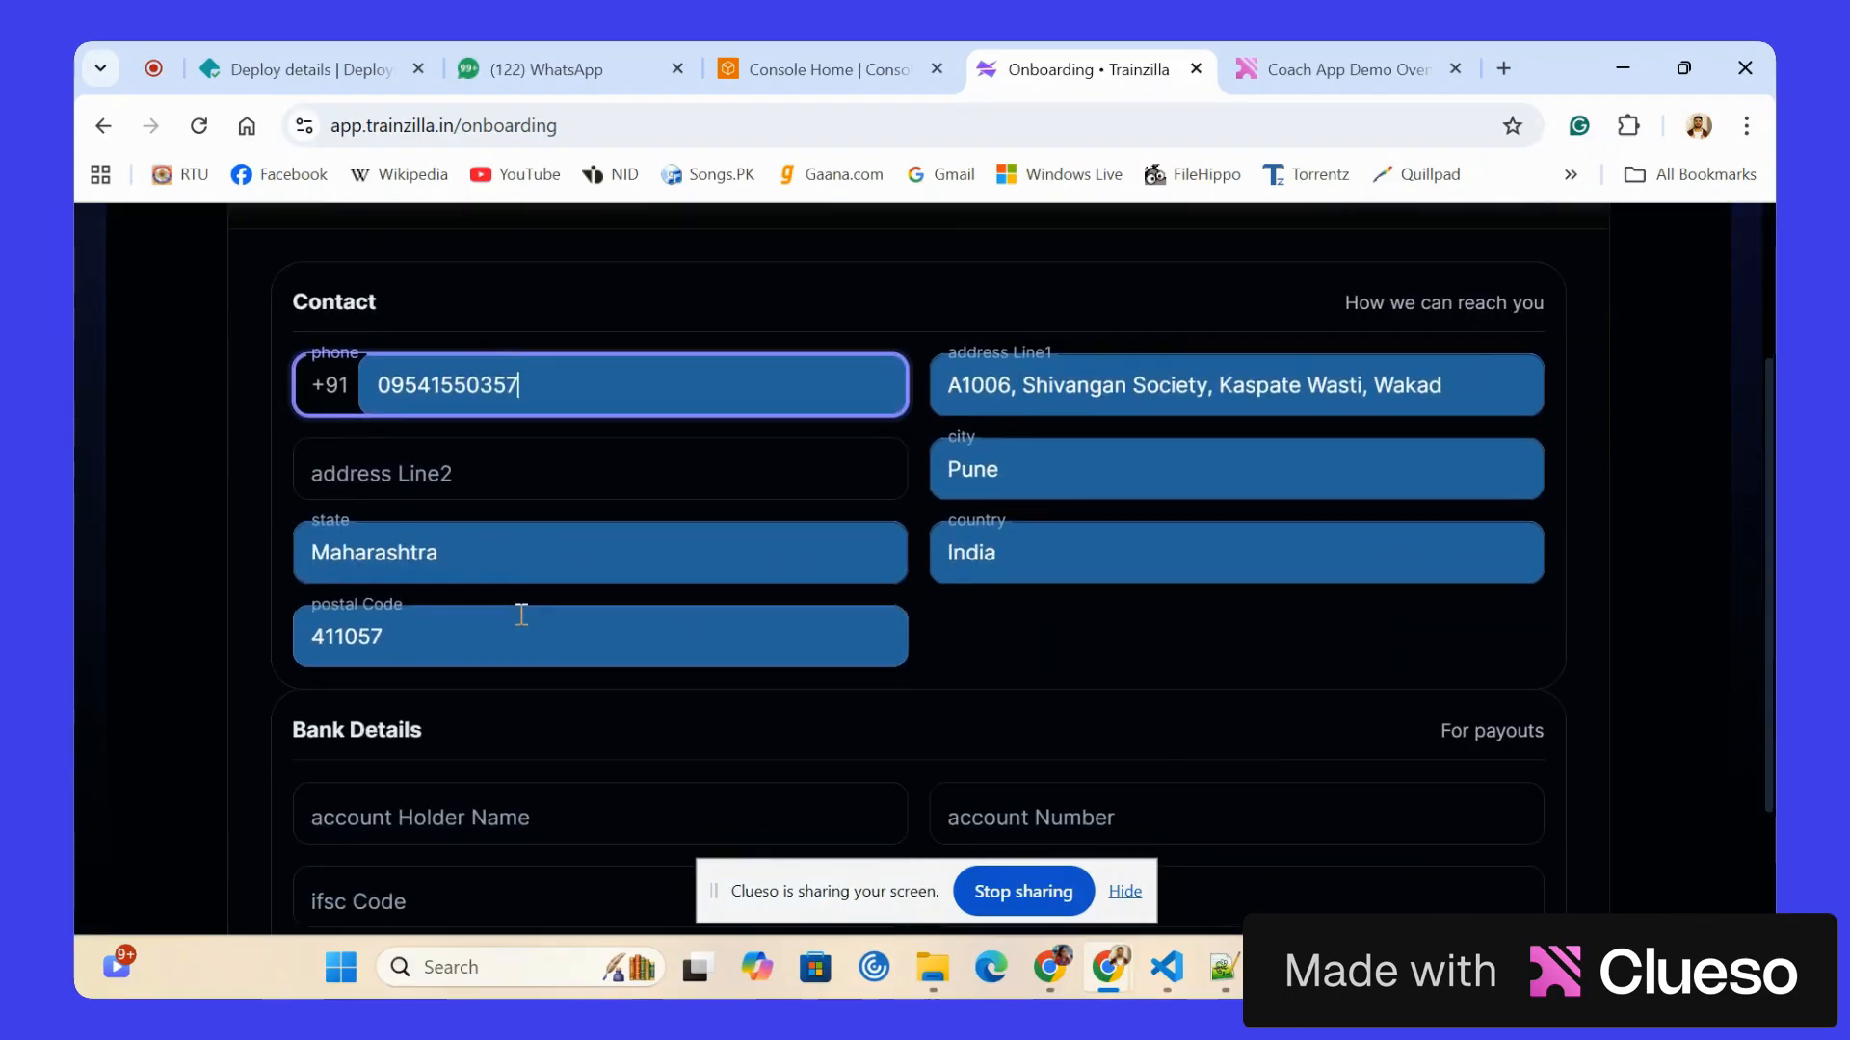
# Enter the bank details with account holder Trainzilla, the account number, IFSC code SBIN00181 and bank SBI, and continue to the Professional stage.
pyautogui.scroll(-2, 521, 615)
pyautogui.click(379, 627)
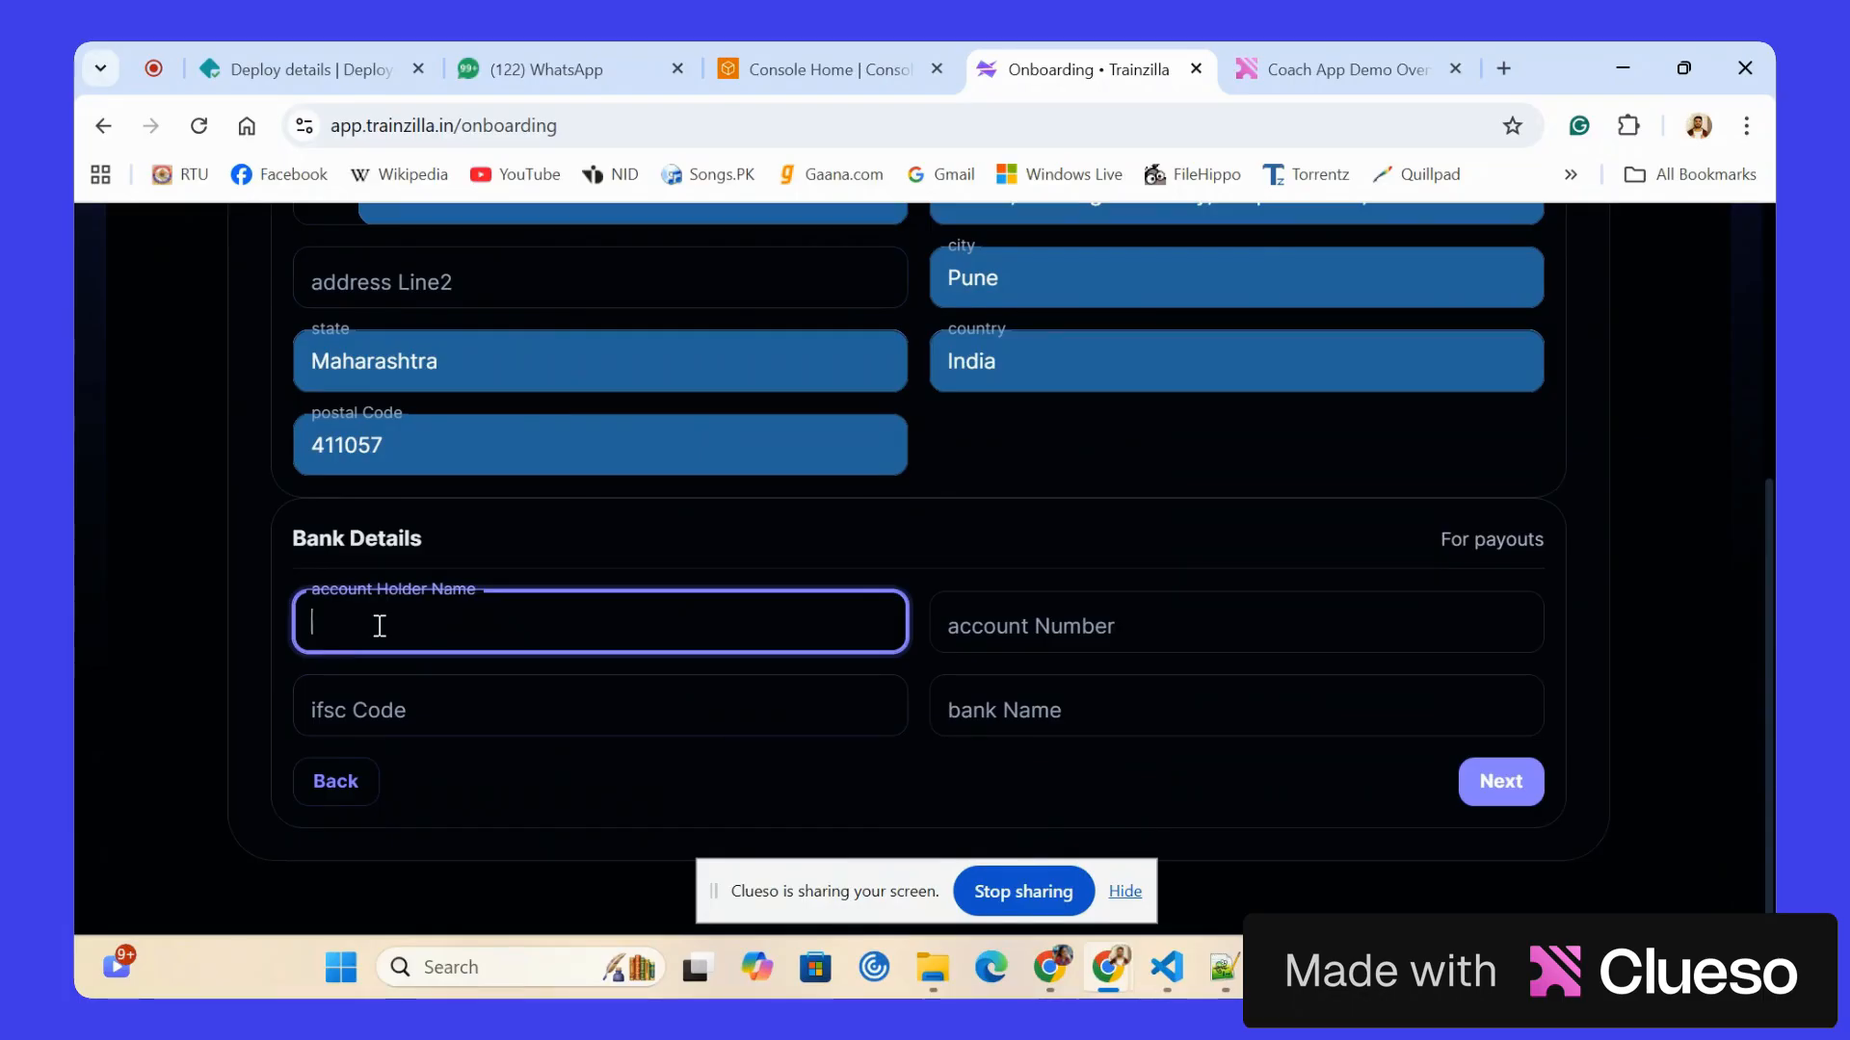
pyautogui.write('Trainzilla')
pyautogui.click(1014, 618)
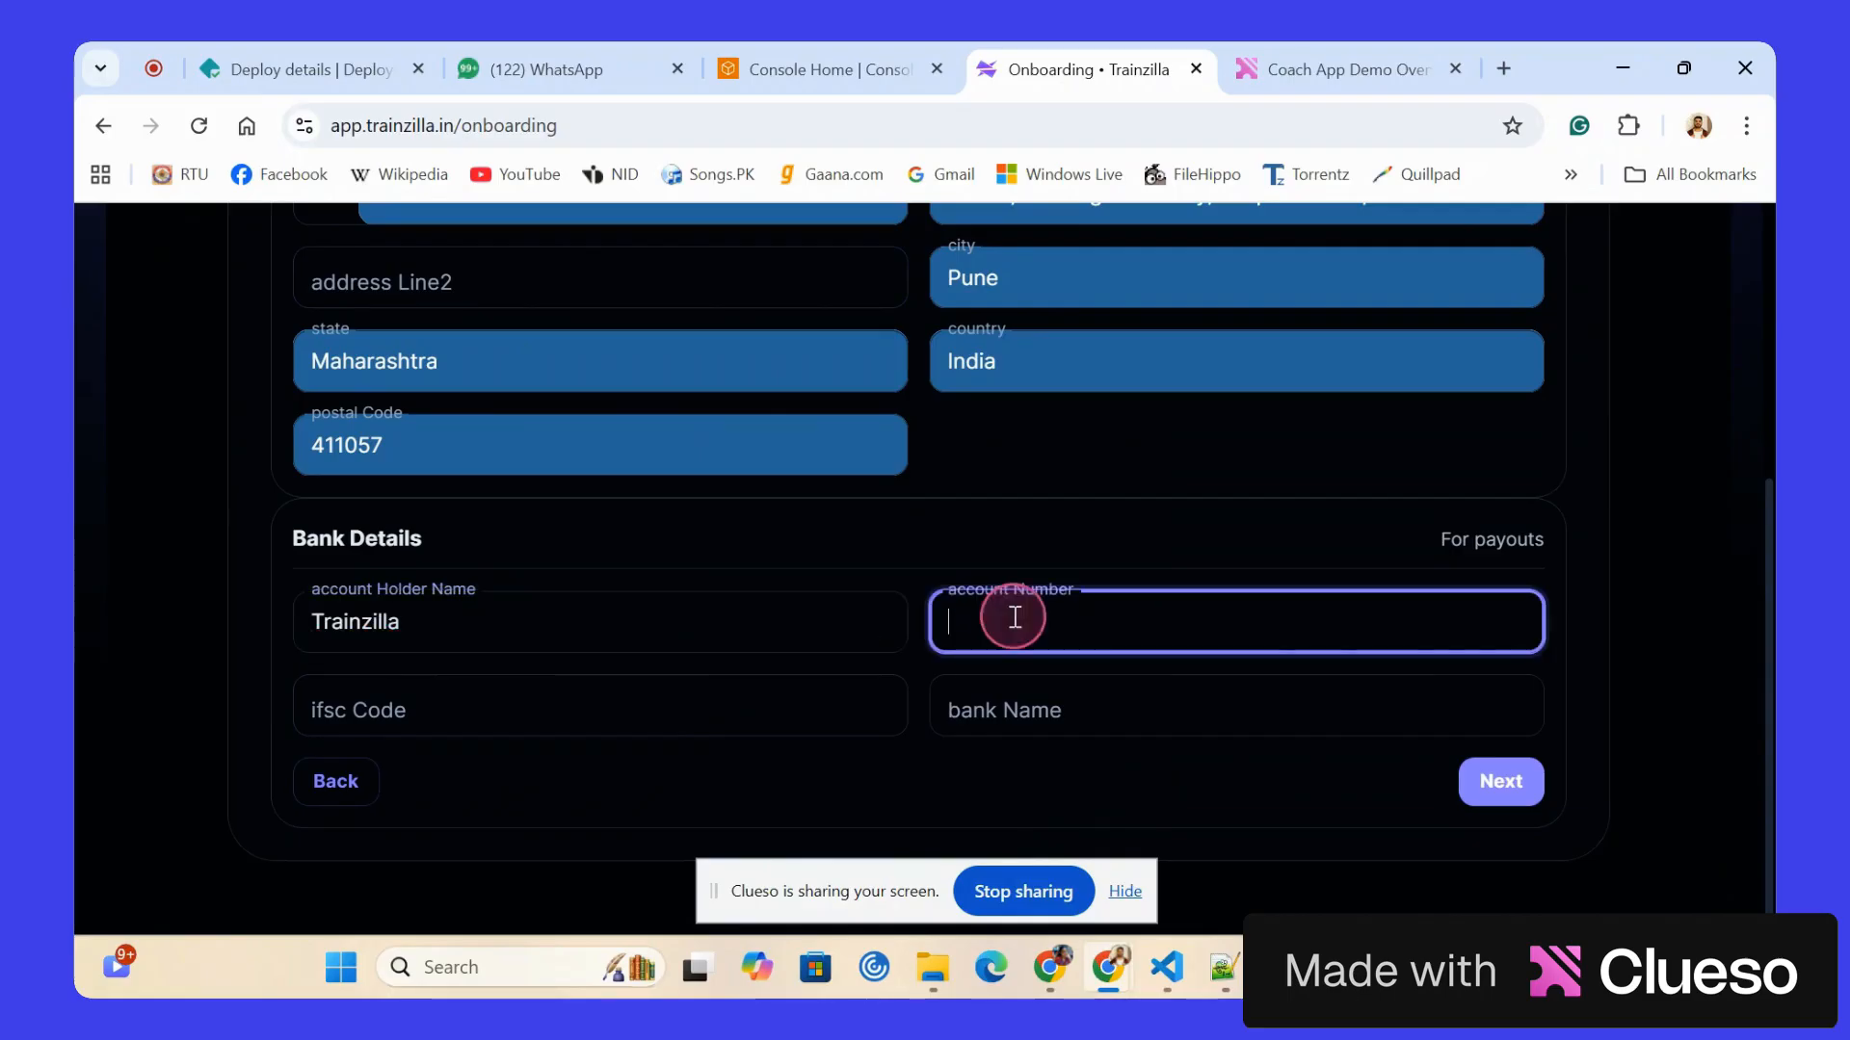
pyautogui.write('1234567890')
pyautogui.click(782, 710)
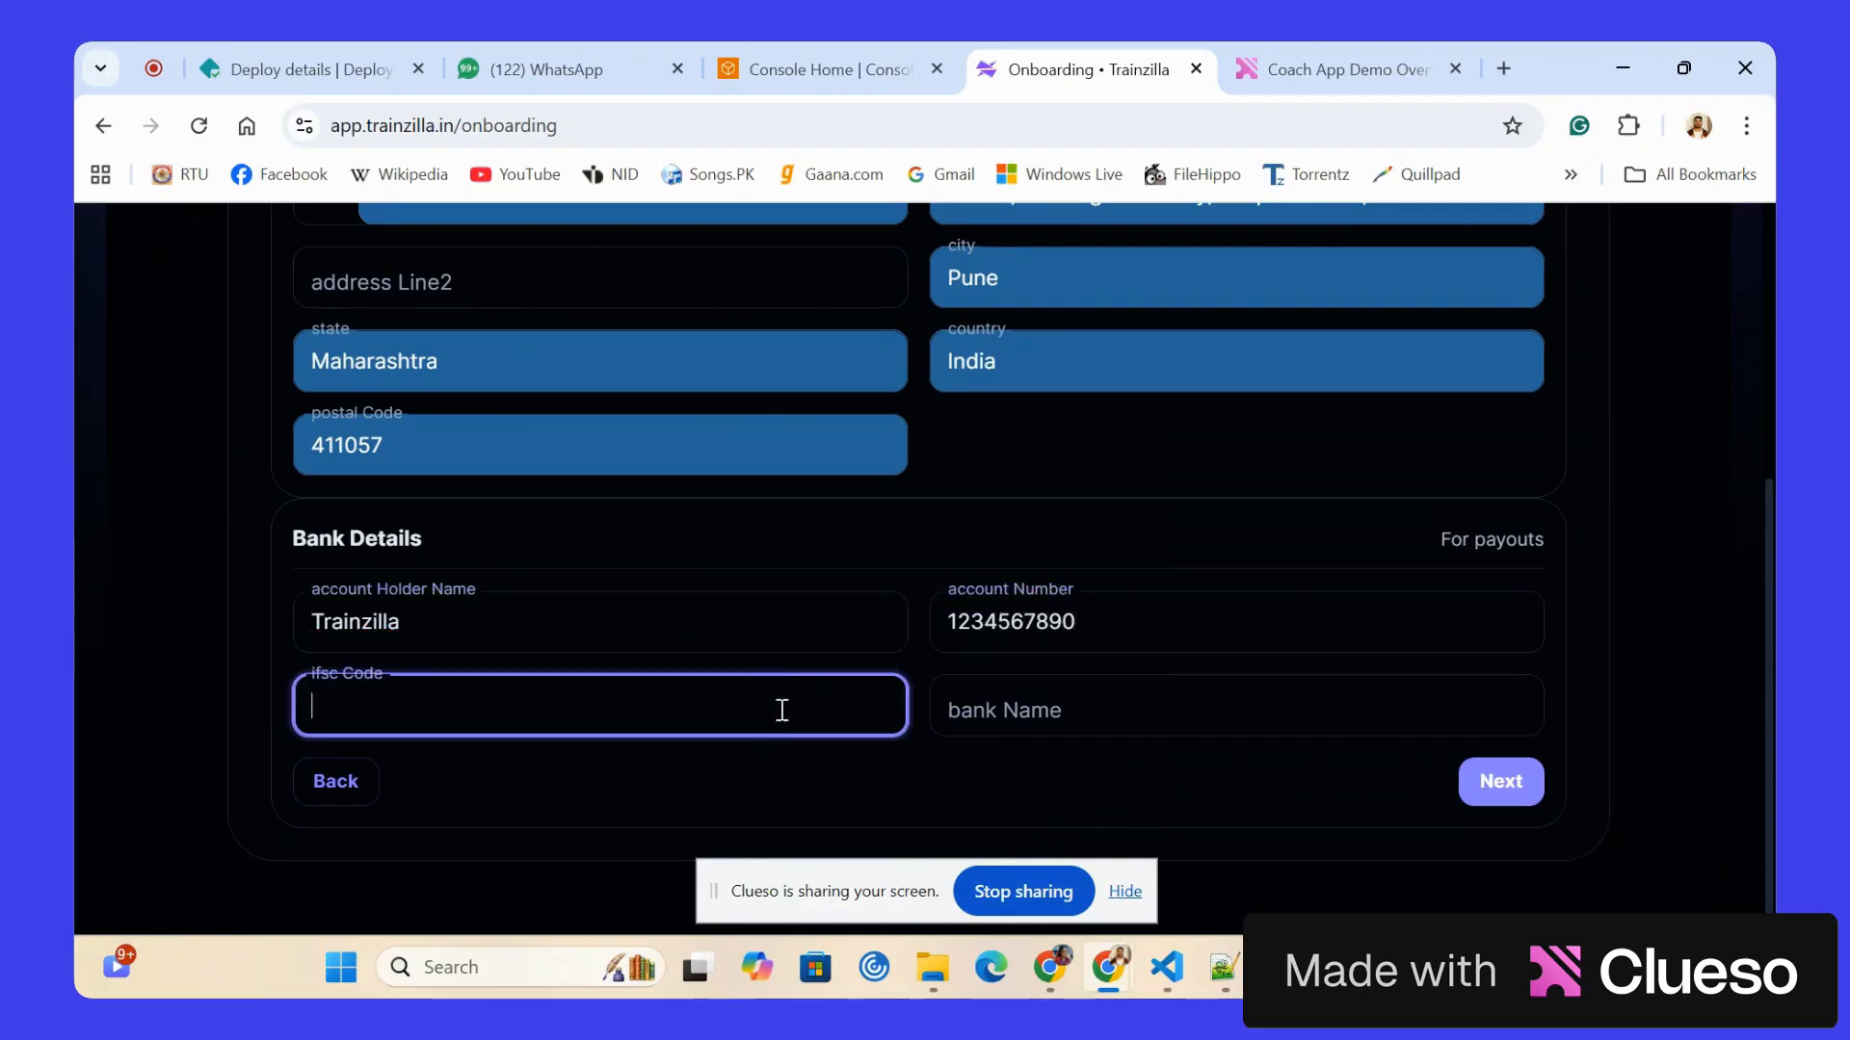
pyautogui.write('SBIN00181')
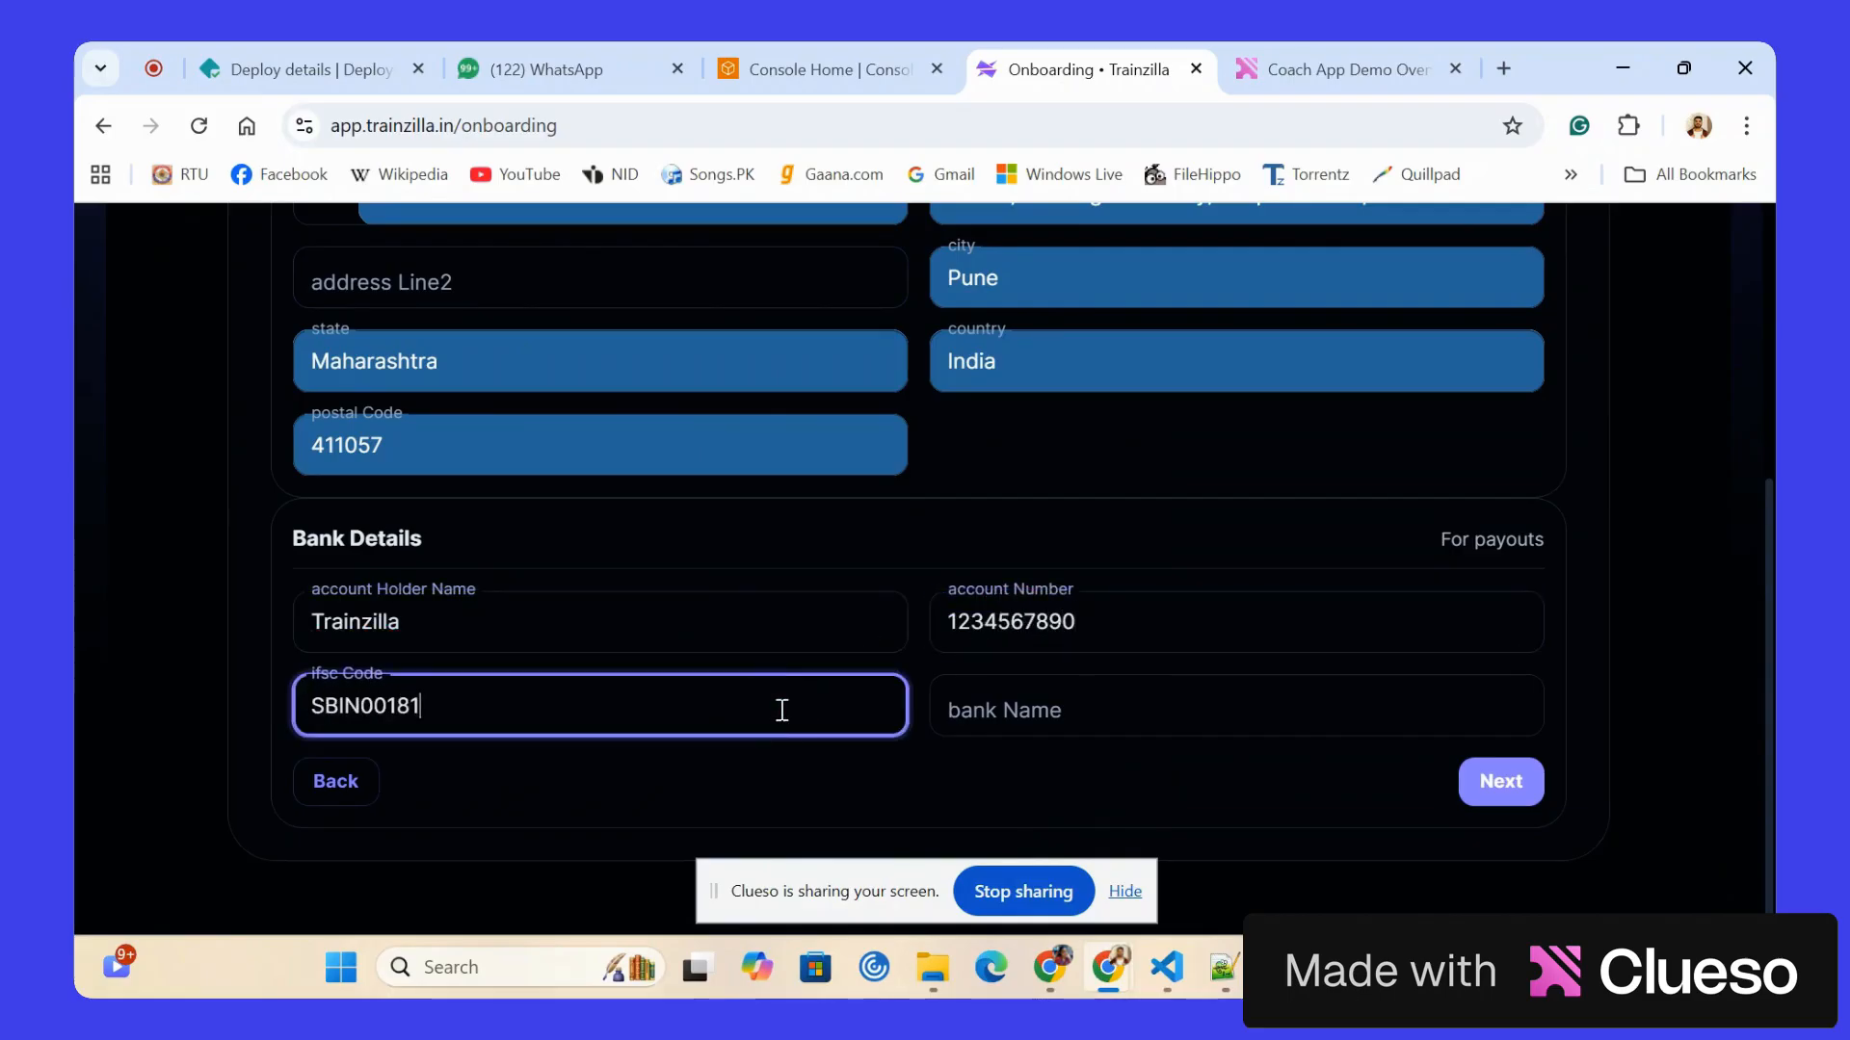
pyautogui.click(988, 714)
pyautogui.write('SBI')
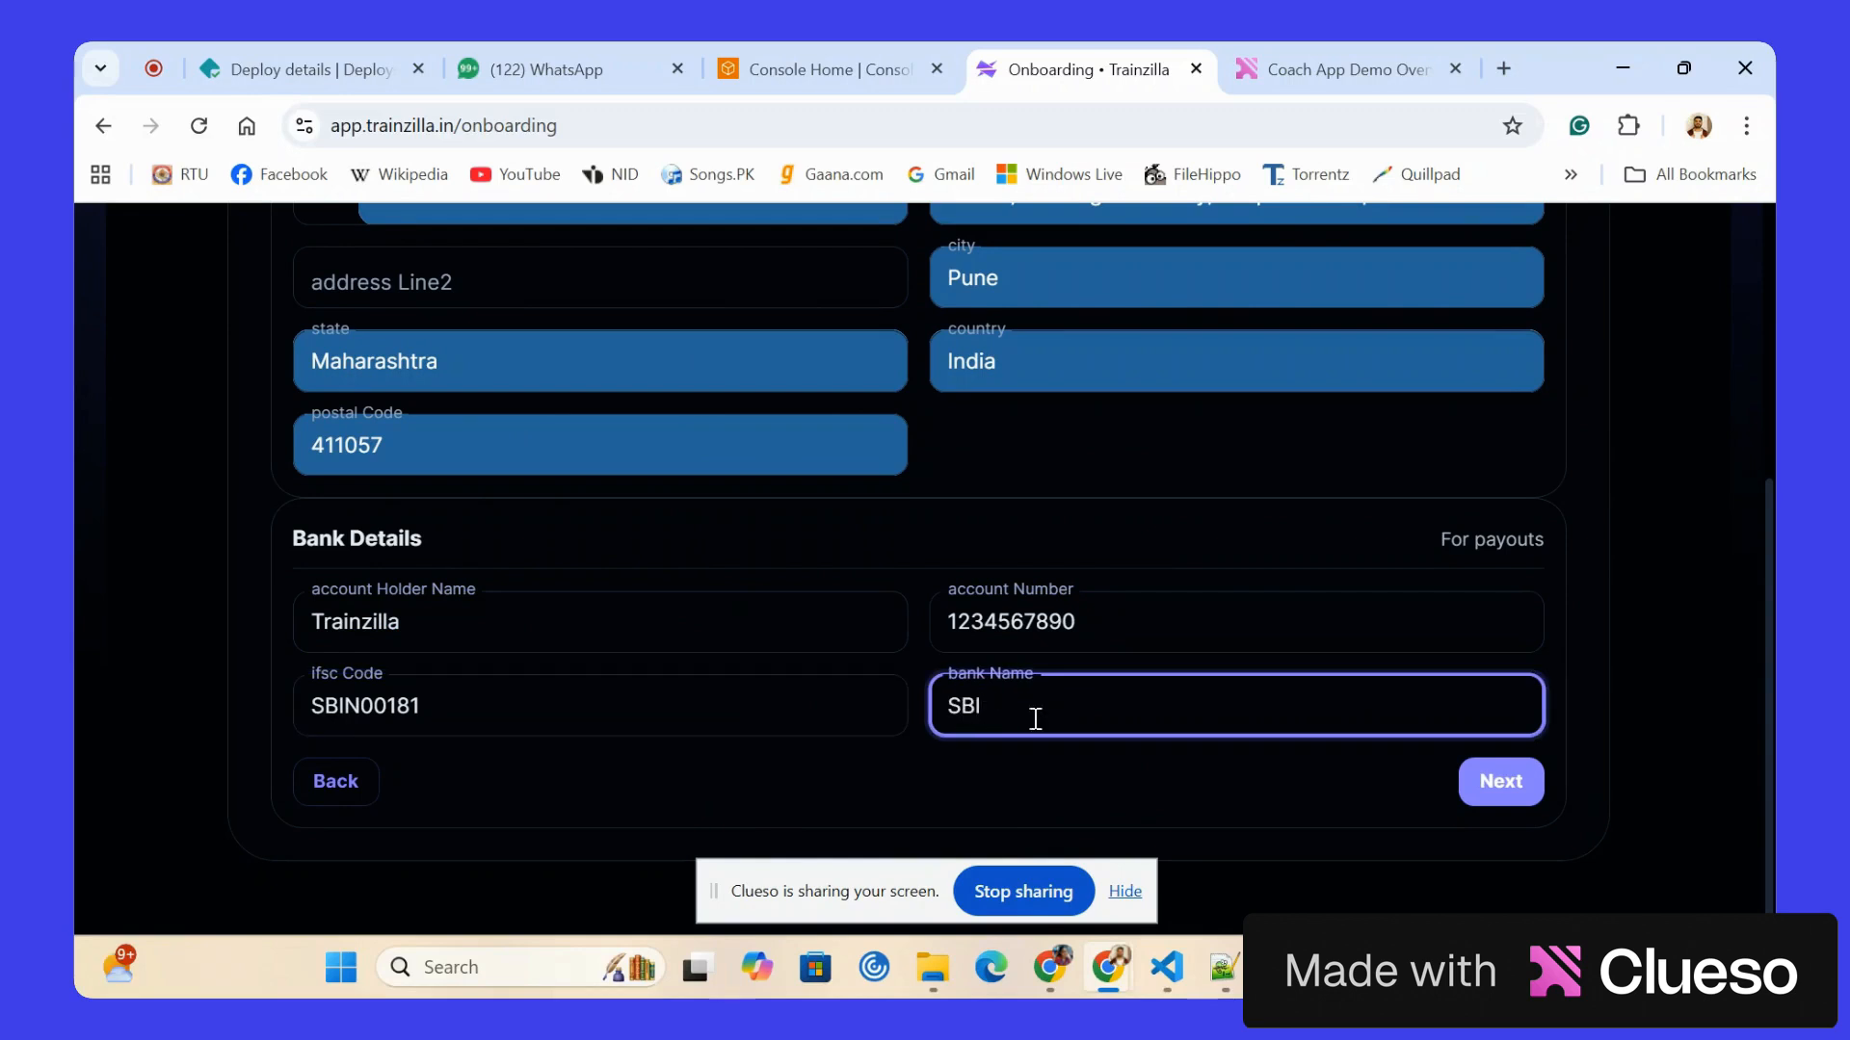
pyautogui.click(1499, 782)
# Choose Strength Training as the trainer's specialty.
pyautogui.click(709, 576)
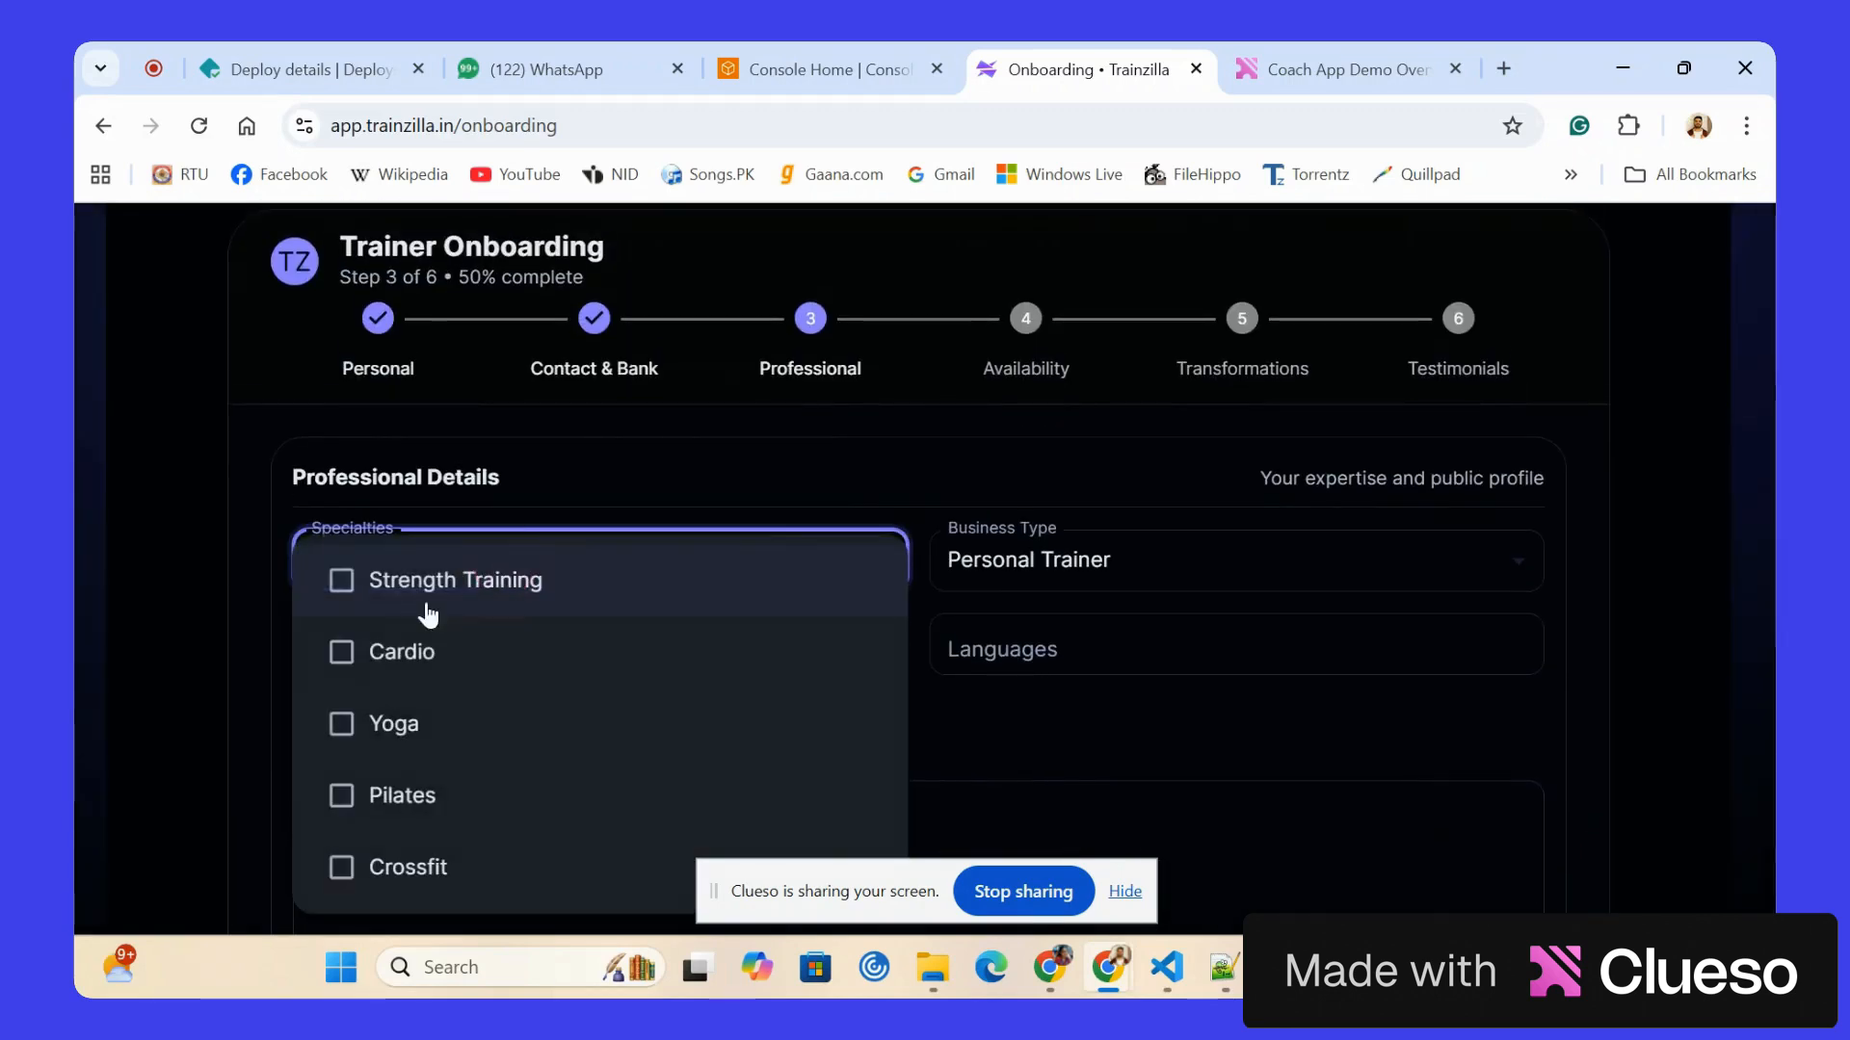
pyautogui.click(715, 593)
pyautogui.click(1046, 576)
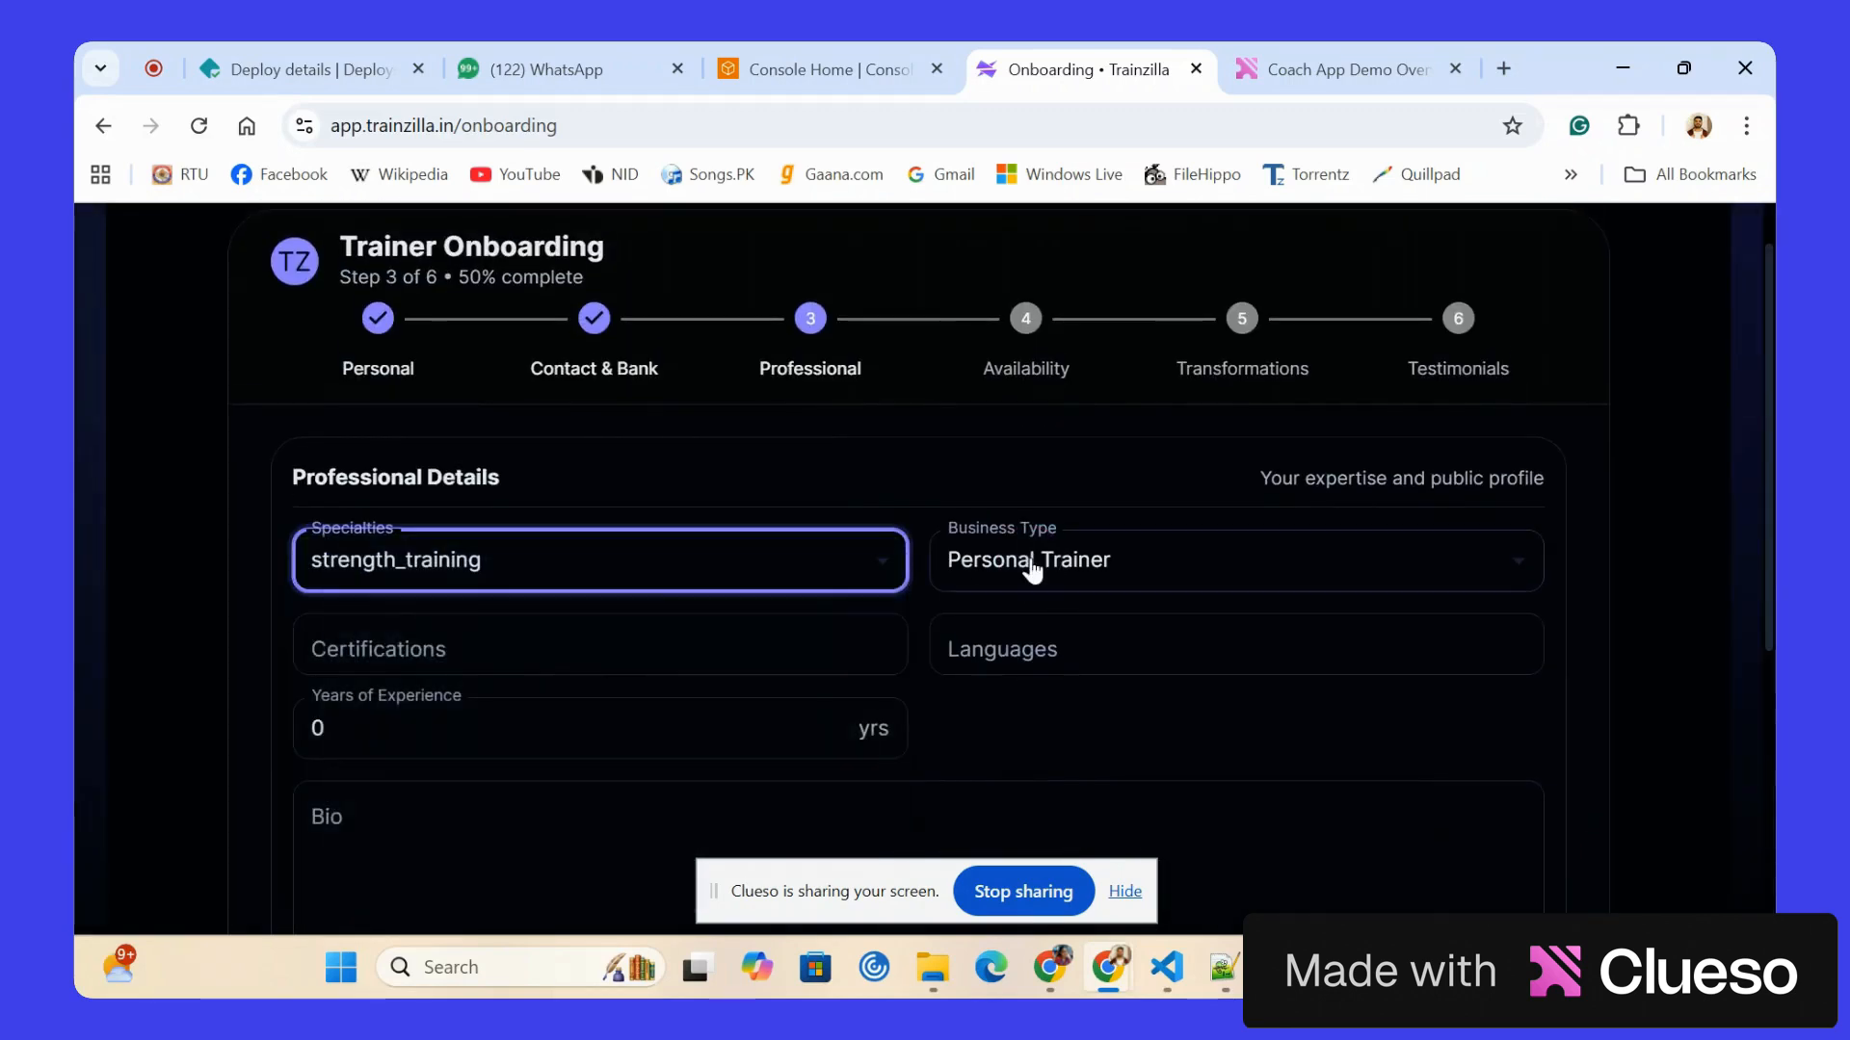
# Enter the certifications "infs,k11, golds" and the languages "Hindi, English".
pyautogui.click(552, 666)
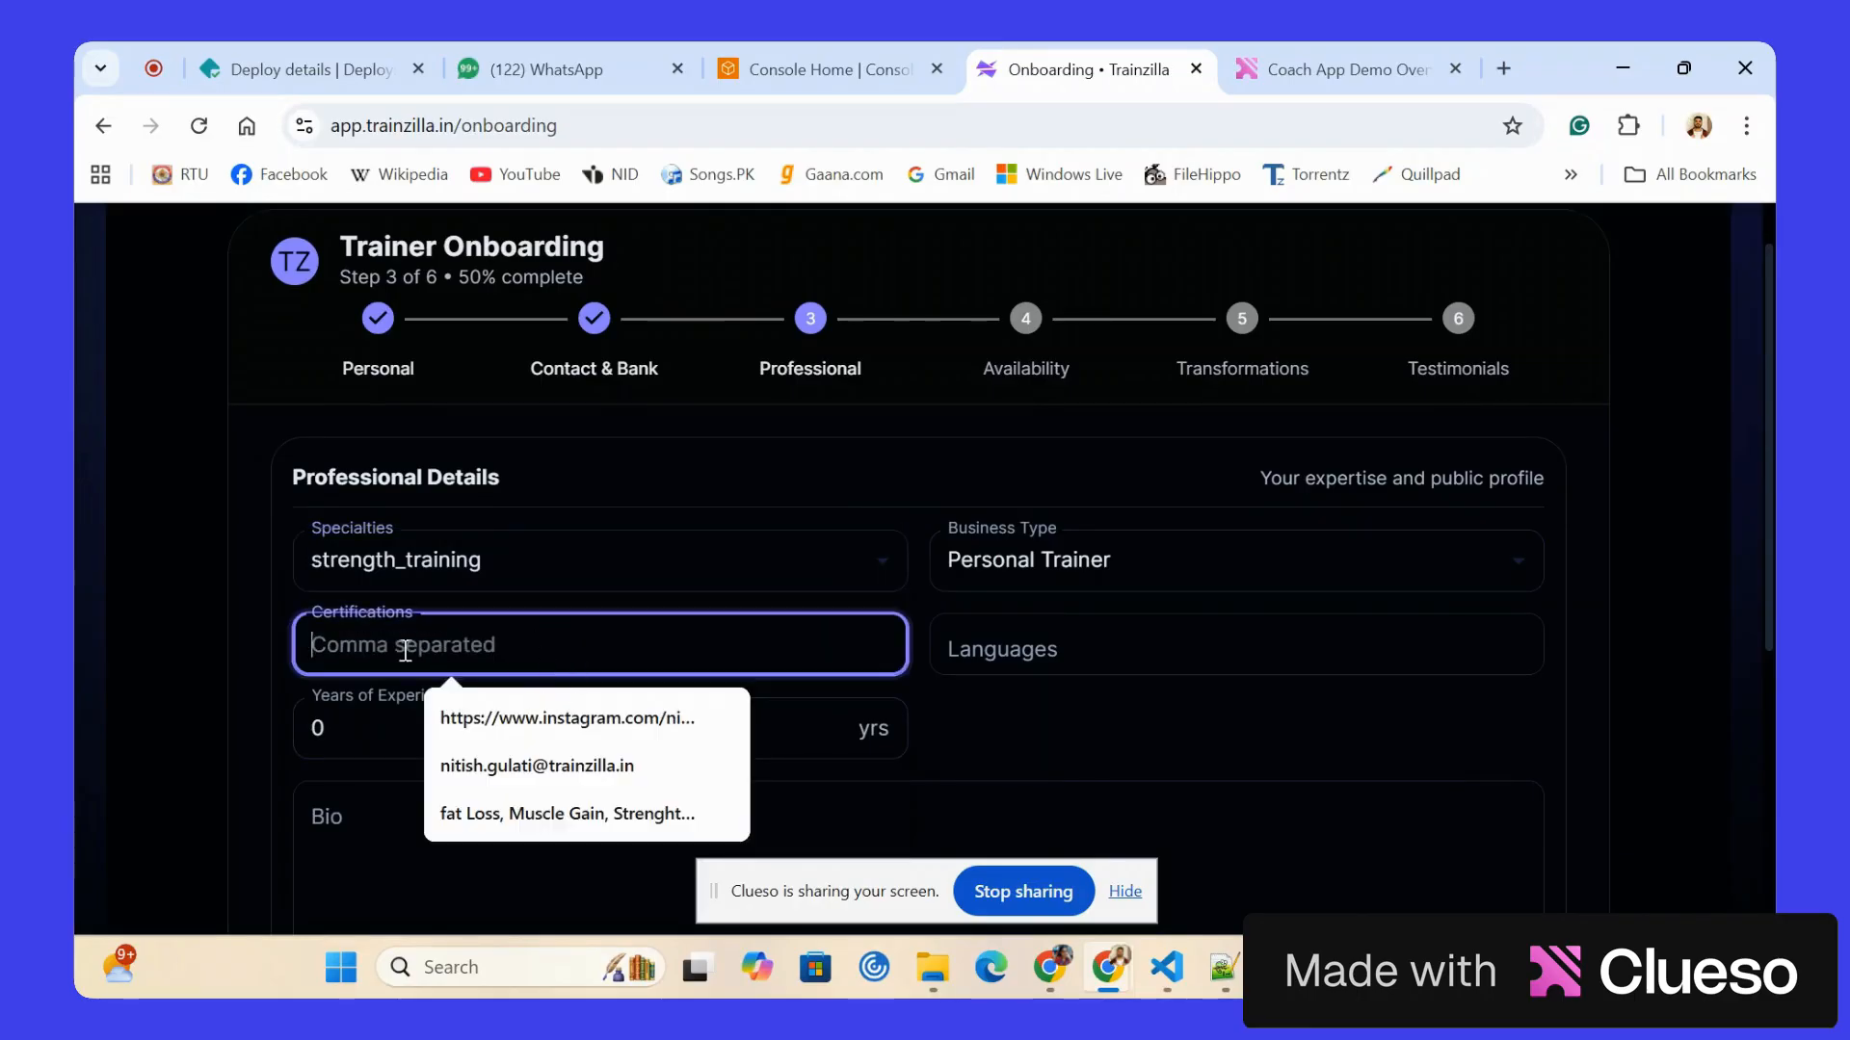
pyautogui.click(566, 636)
pyautogui.write('in')
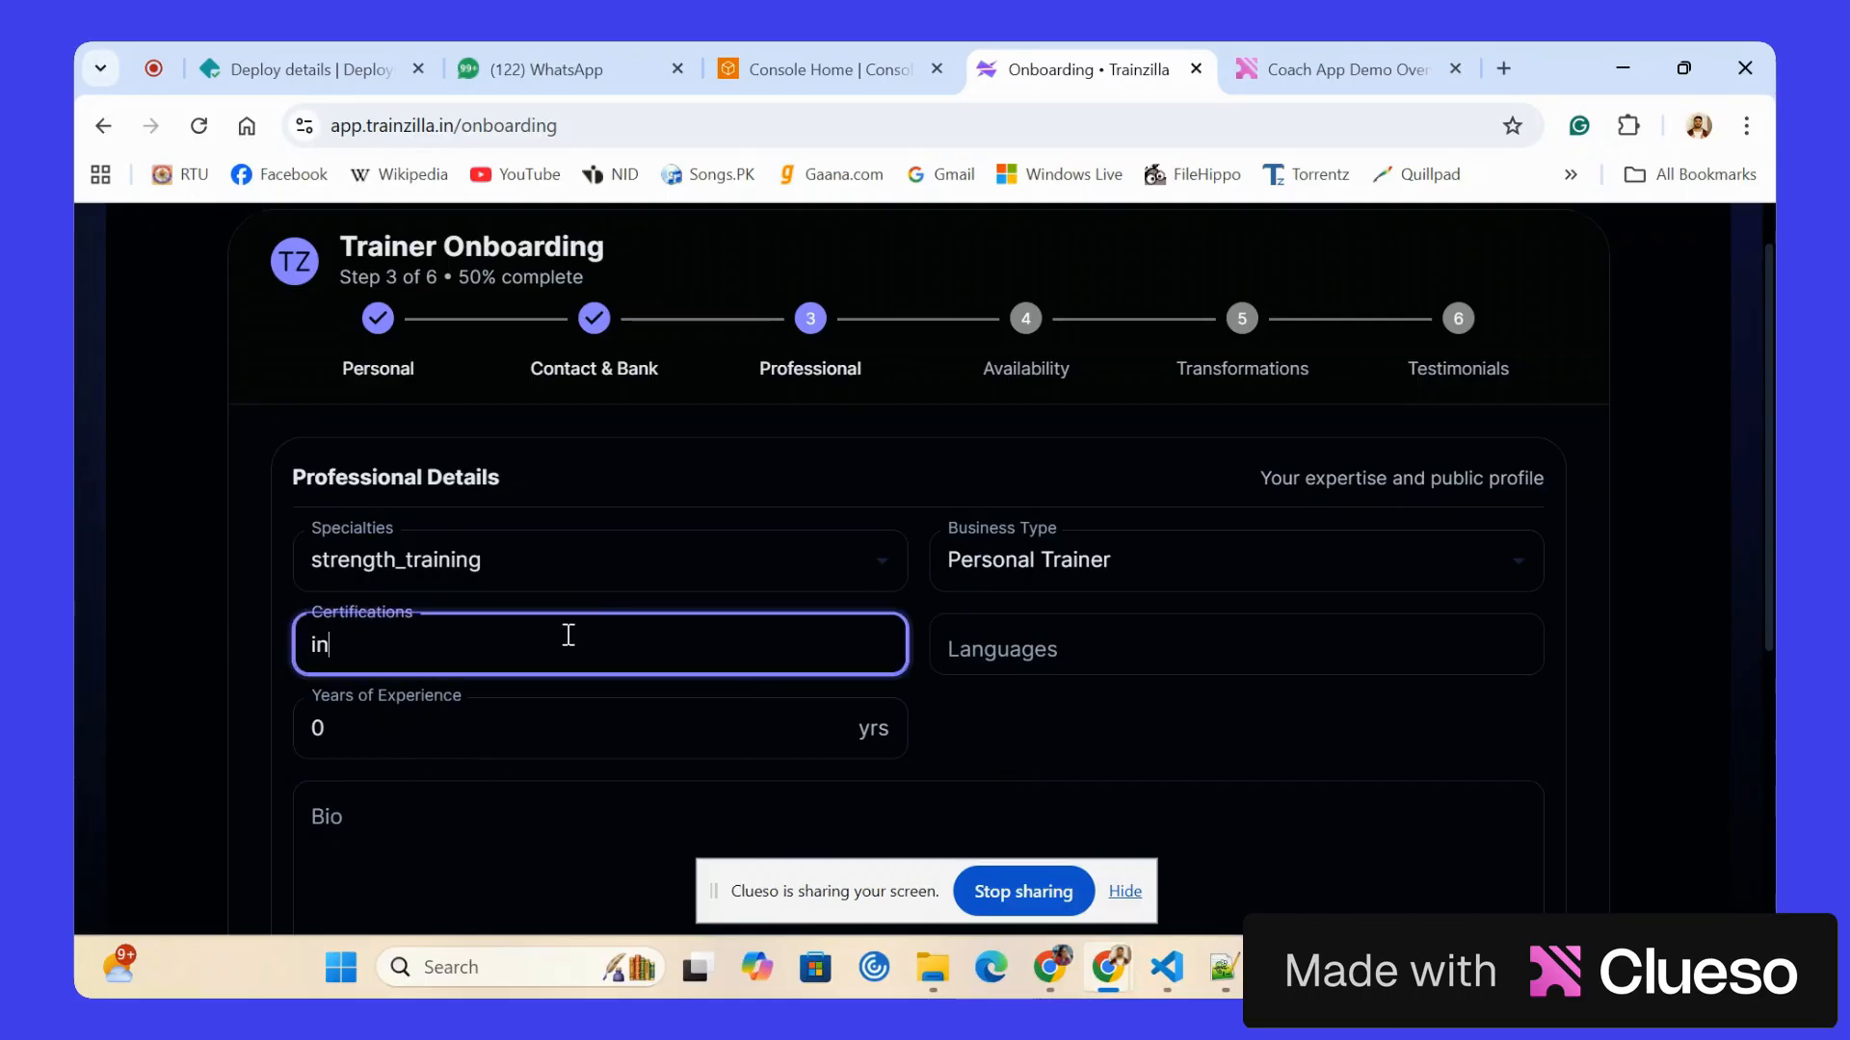
pyautogui.write('fs,k11, golds')
pyautogui.click(1079, 663)
pyautogui.write('Hind')
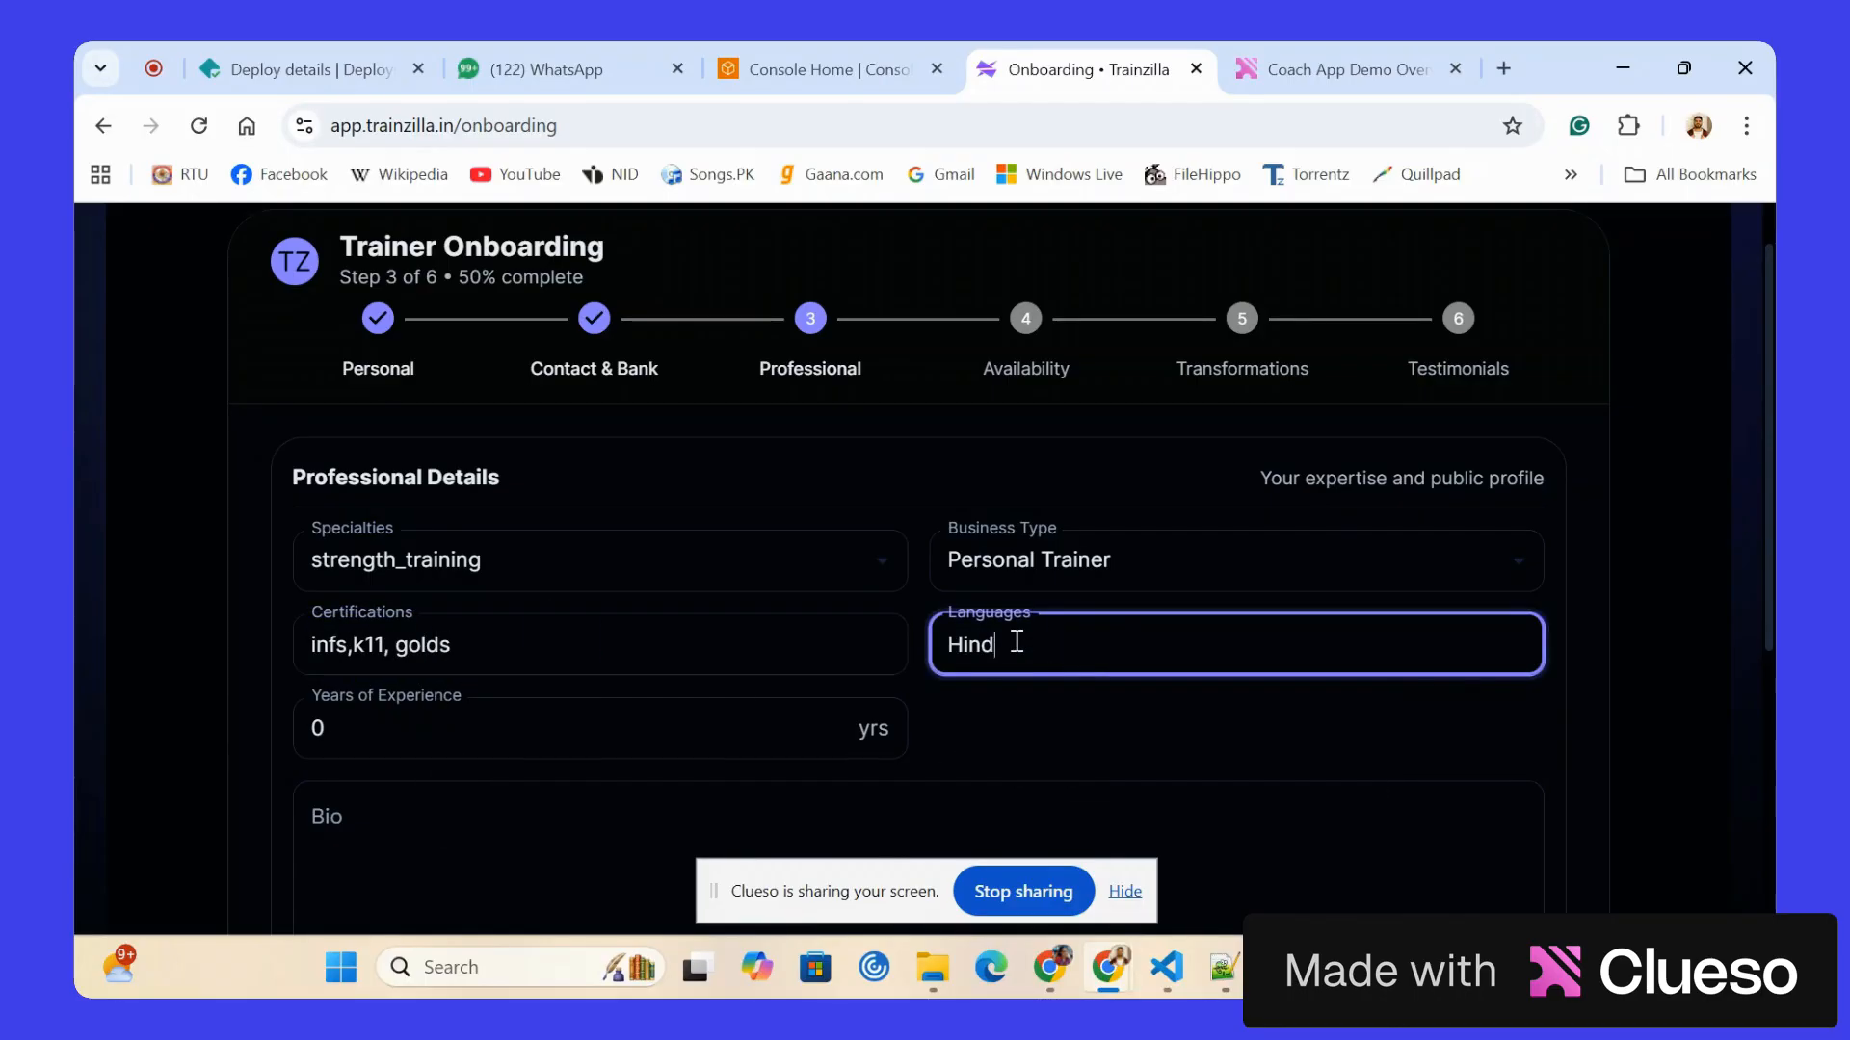
pyautogui.write('i, English')
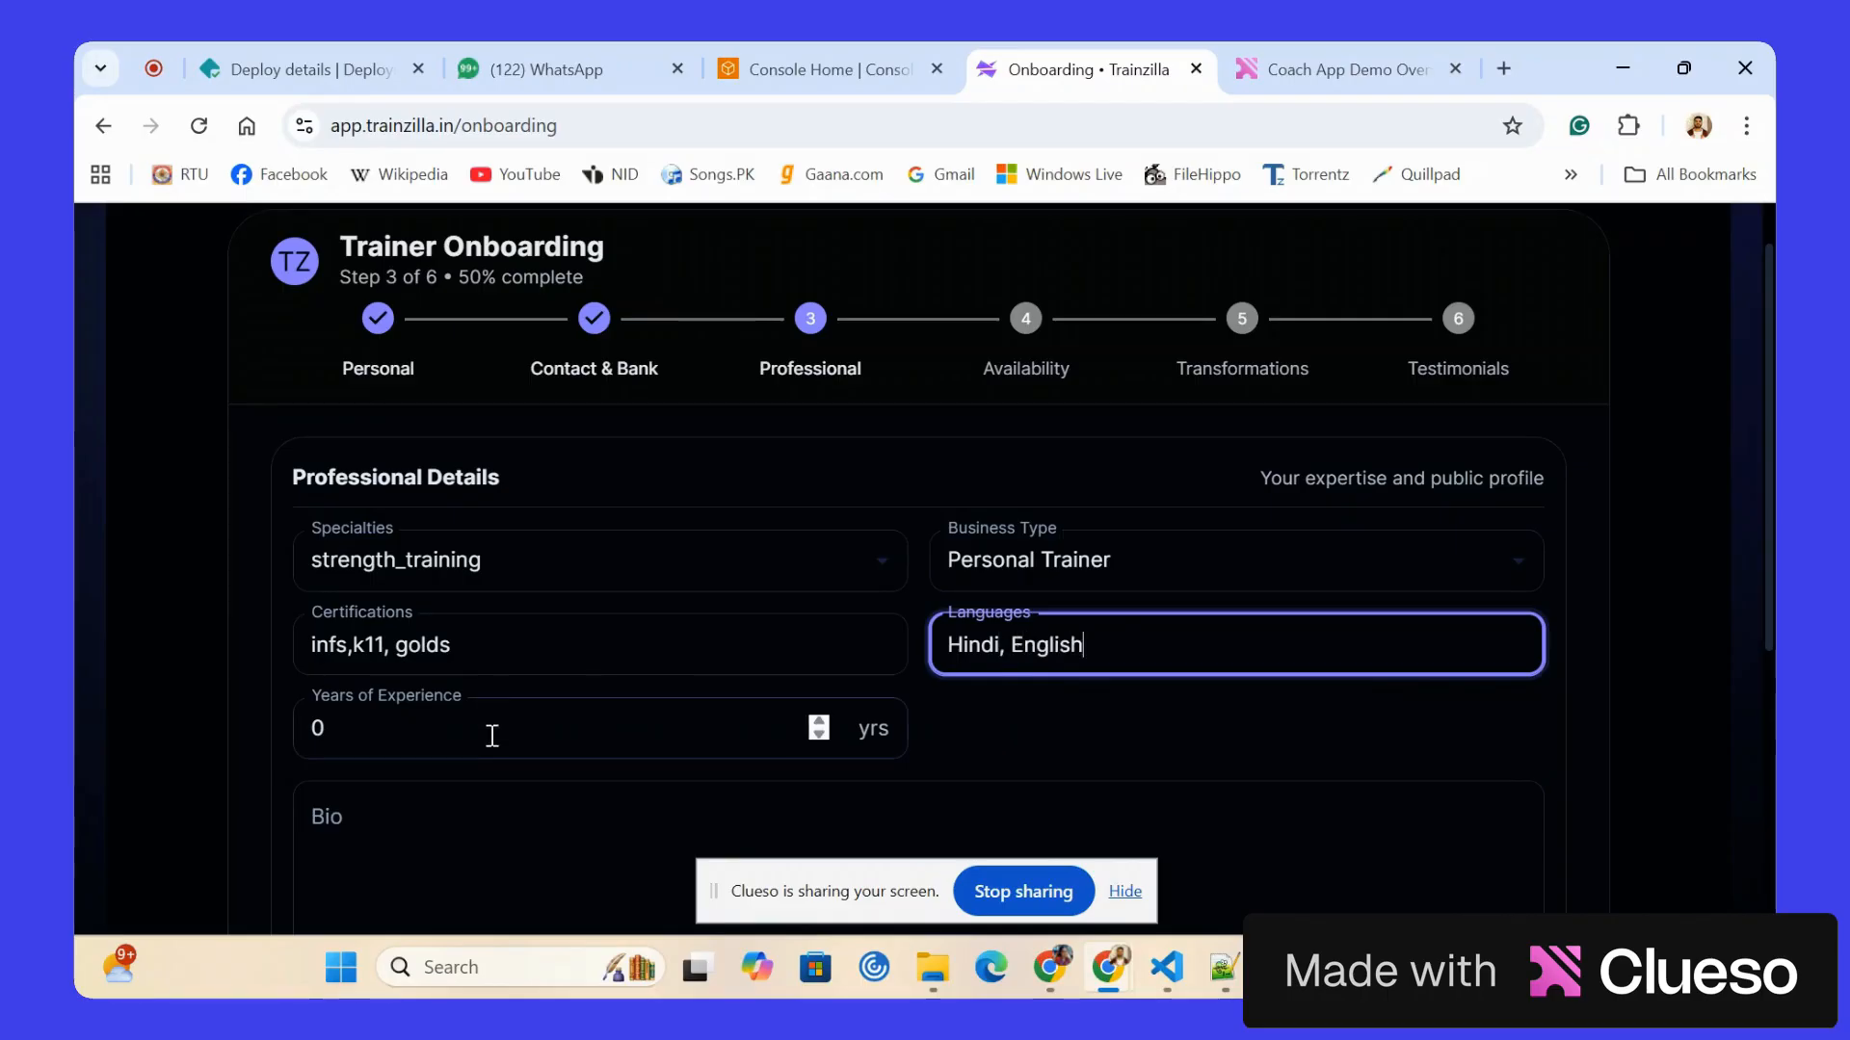
# Set the years of experience to 18 and write the bio "lorem ipsum dolor".
pyautogui.click(491, 736)
pyautogui.write('16')
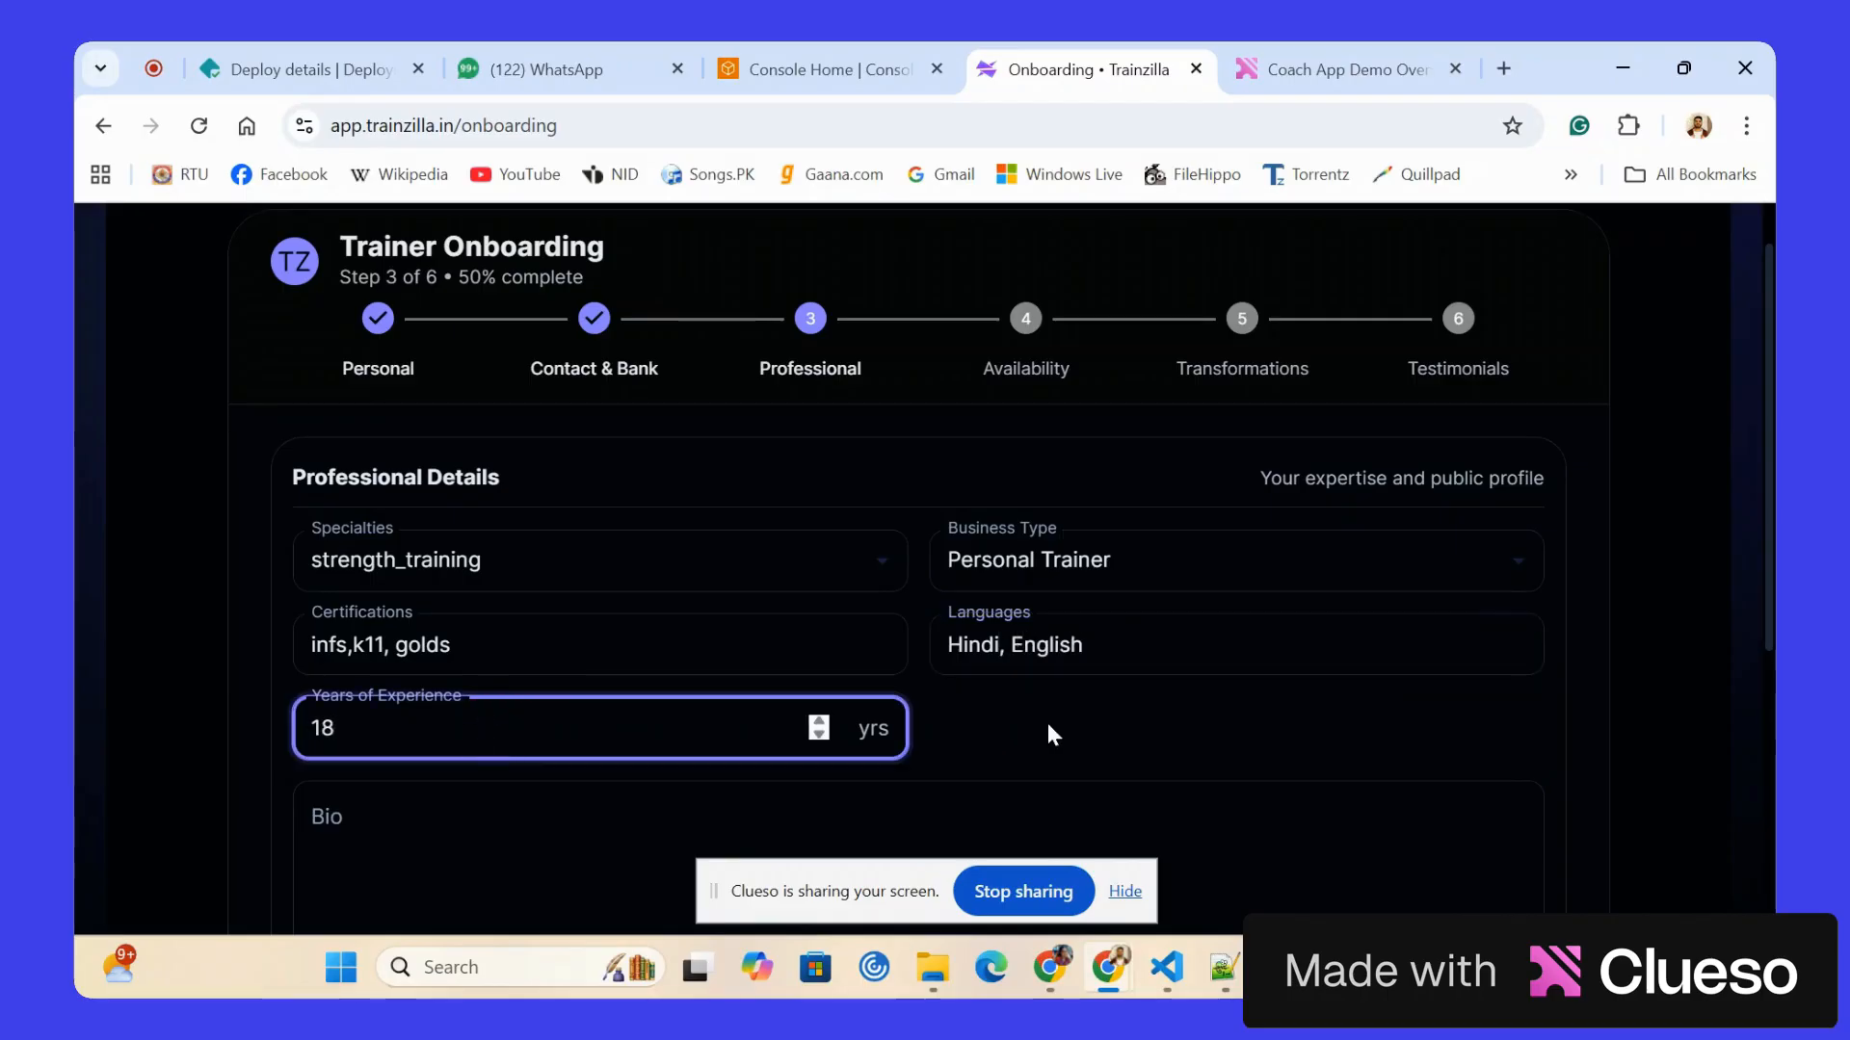
pyautogui.click(1048, 734)
pyautogui.scroll(-3, 1048, 734)
pyautogui.click(442, 574)
pyautogui.write('lorem ipsum')
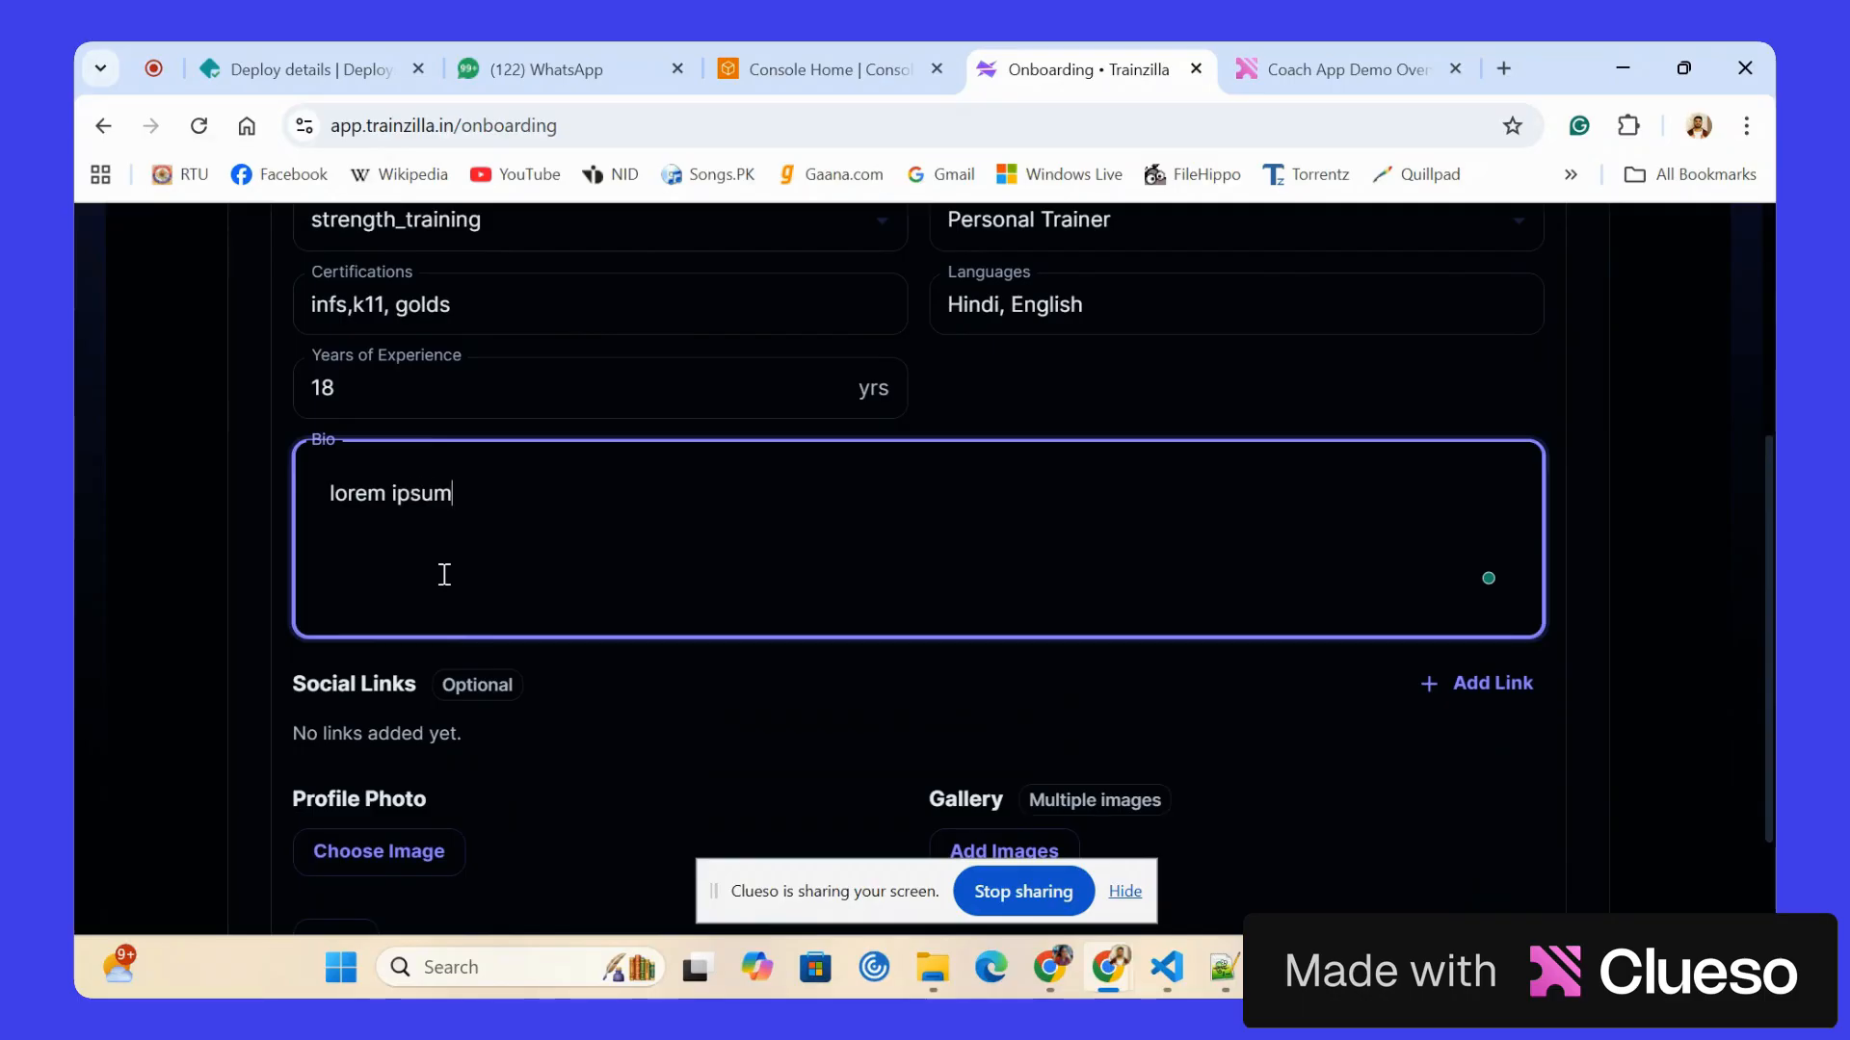
pyautogui.write(' dolor')
# Add a social link named instagram with the address instagram.com.
pyautogui.scroll(-1, 443, 573)
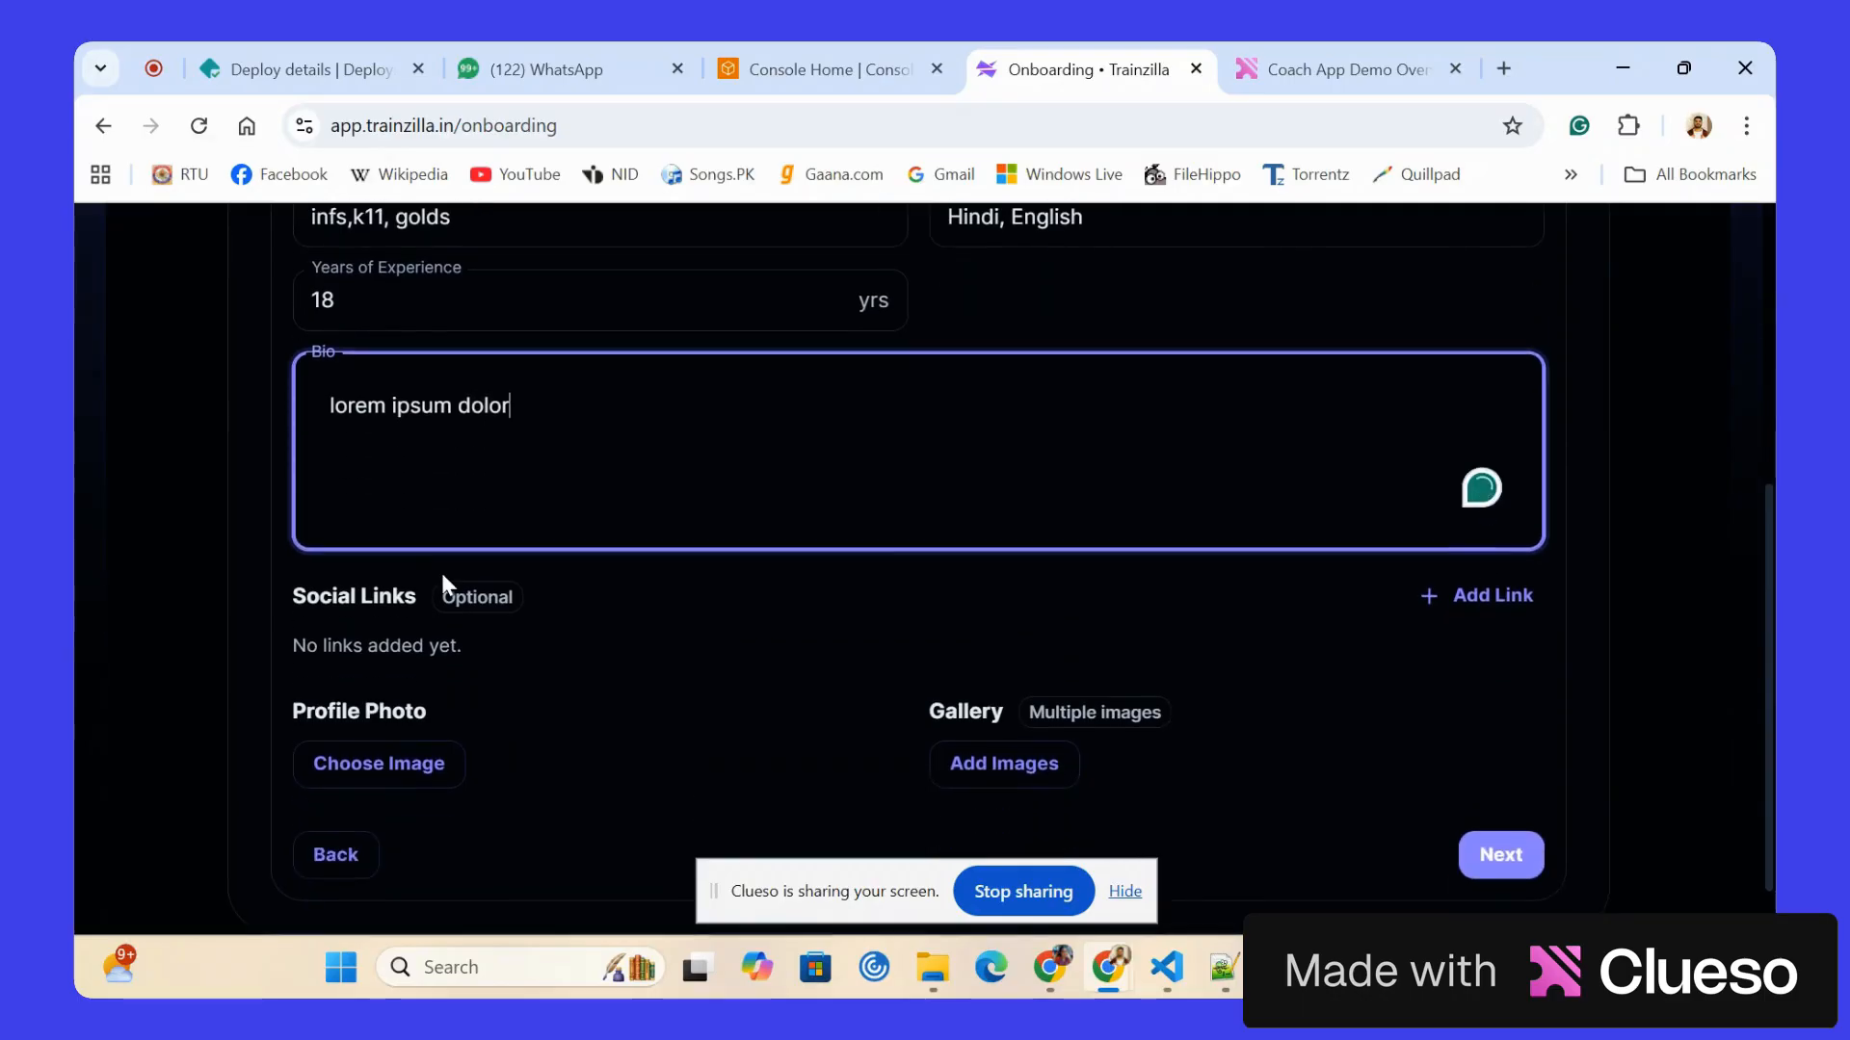
pyautogui.click(1490, 594)
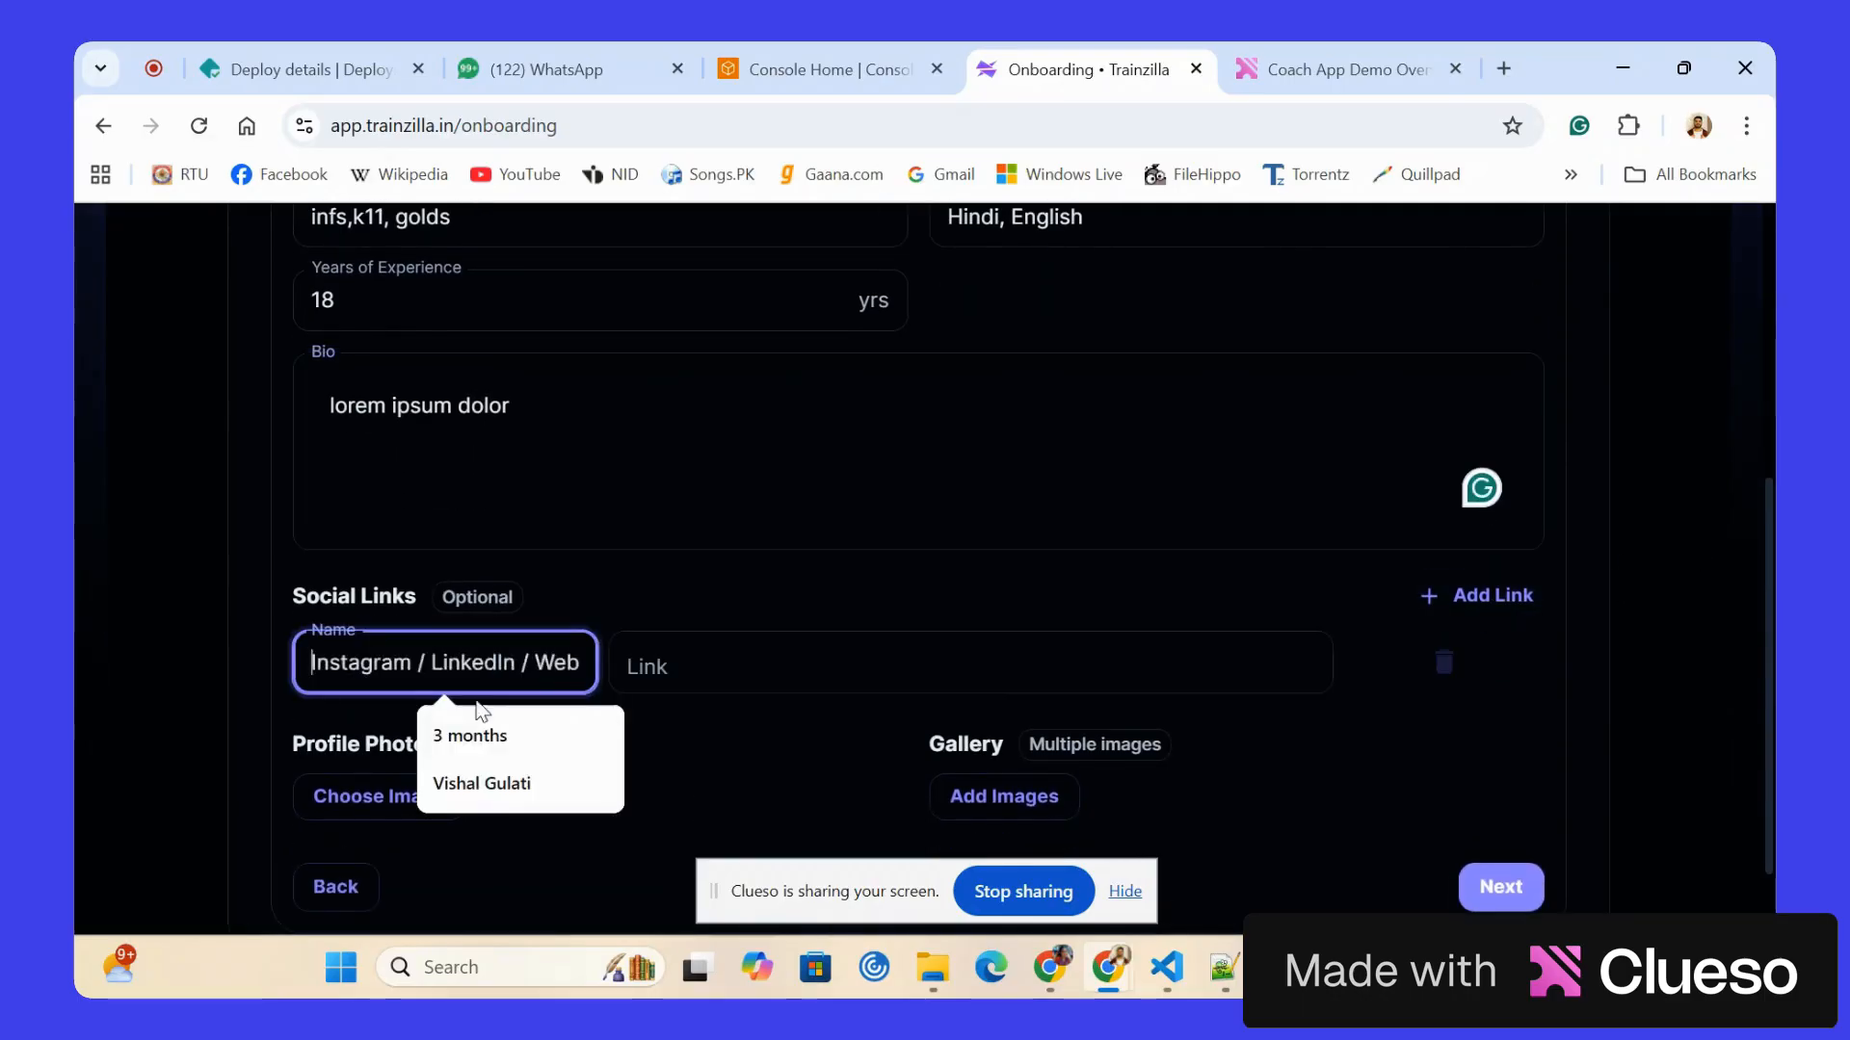
pyautogui.click(461, 667)
pyautogui.write('instagram')
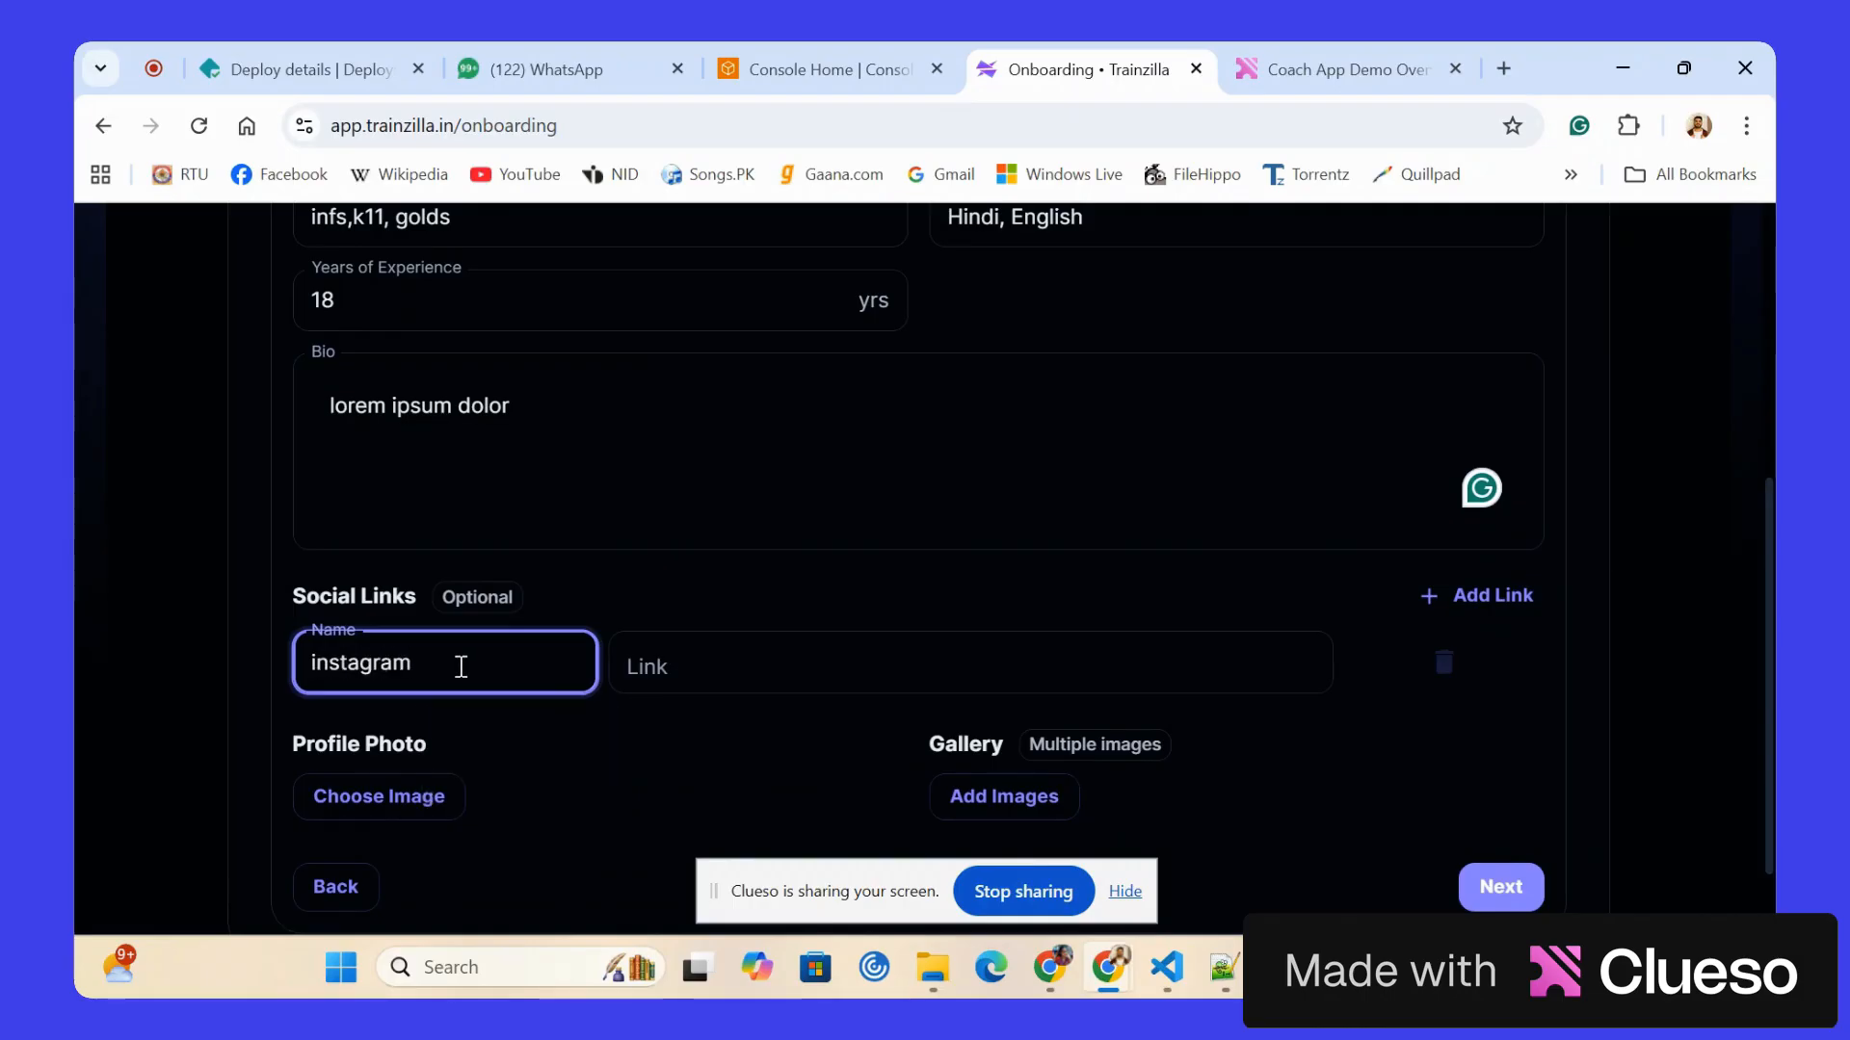
pyautogui.click(697, 663)
pyautogui.write('instag')
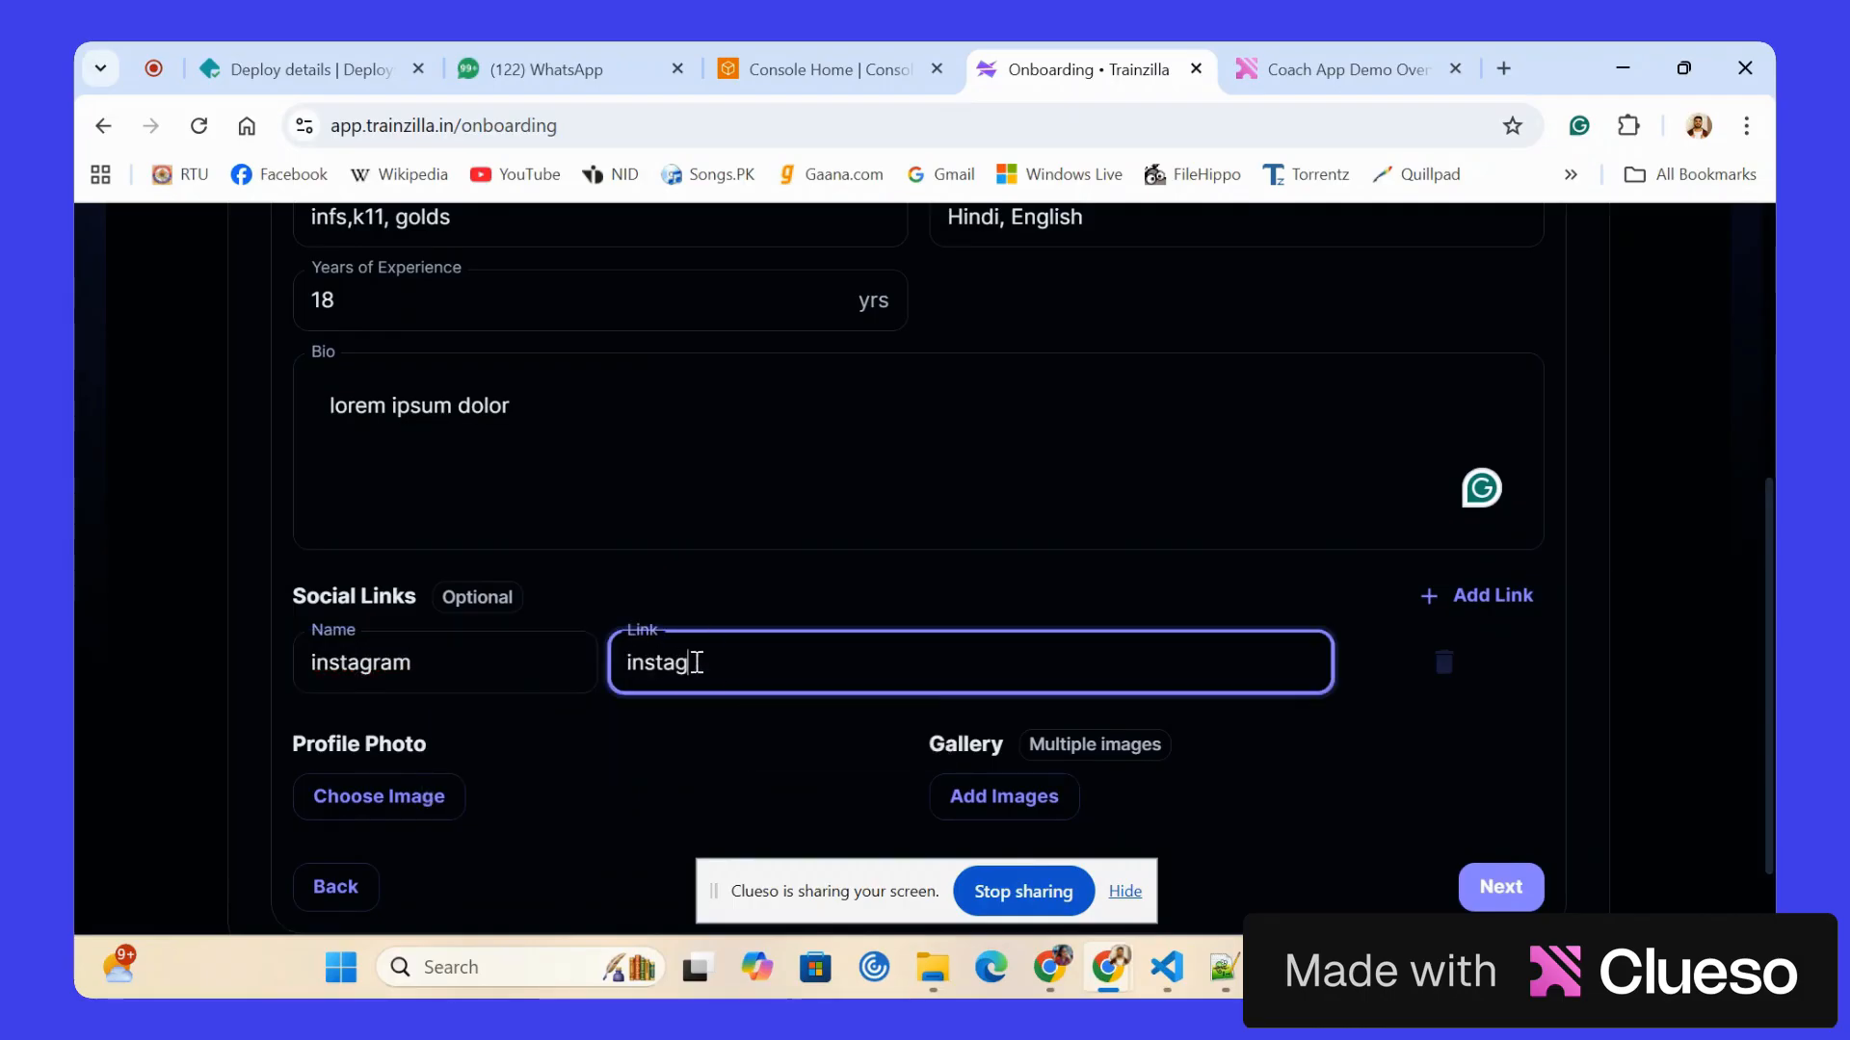
pyautogui.write('ram.com')
# Upload the WhatsApp image of 2026-01-08 at 9.04.30 PM from the Desktop's Images folder as the profile photo.
pyautogui.click(406, 801)
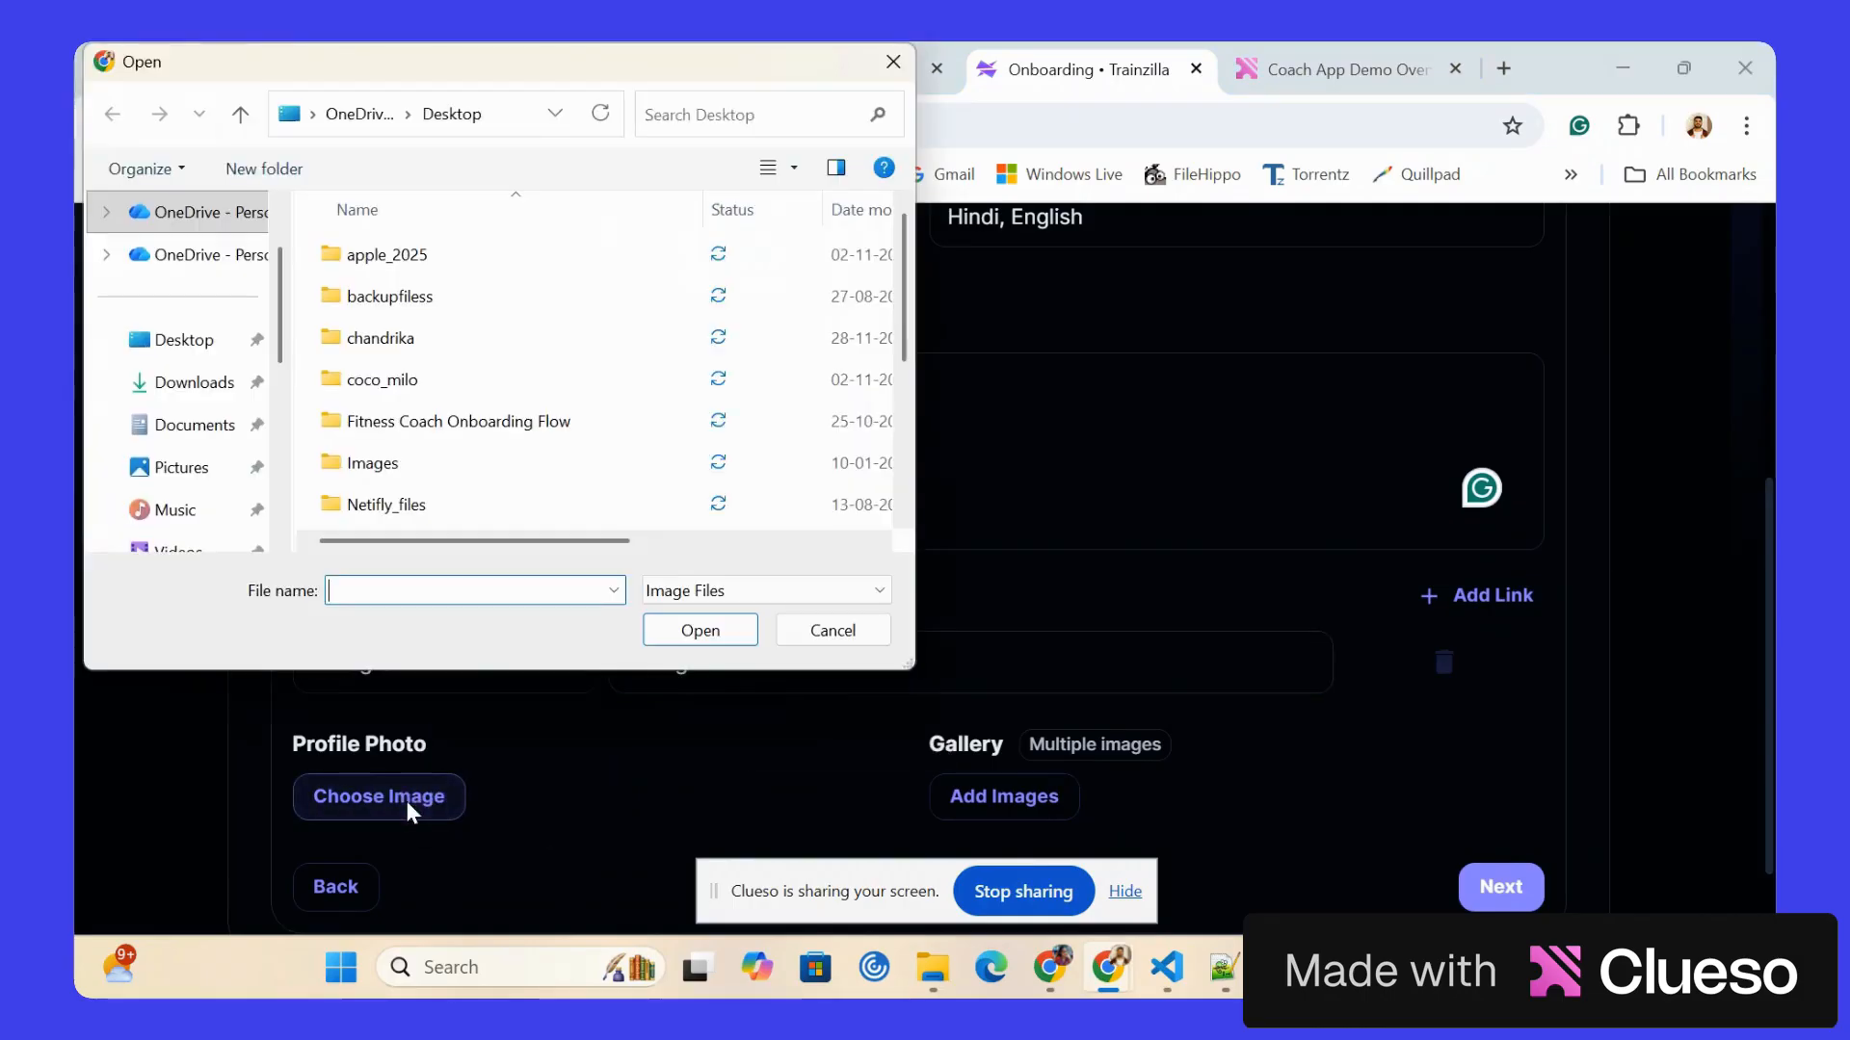
pyautogui.scroll(-3, 481, 390)
pyautogui.scroll(3, 481, 390)
pyautogui.scroll(-1, 492, 390)
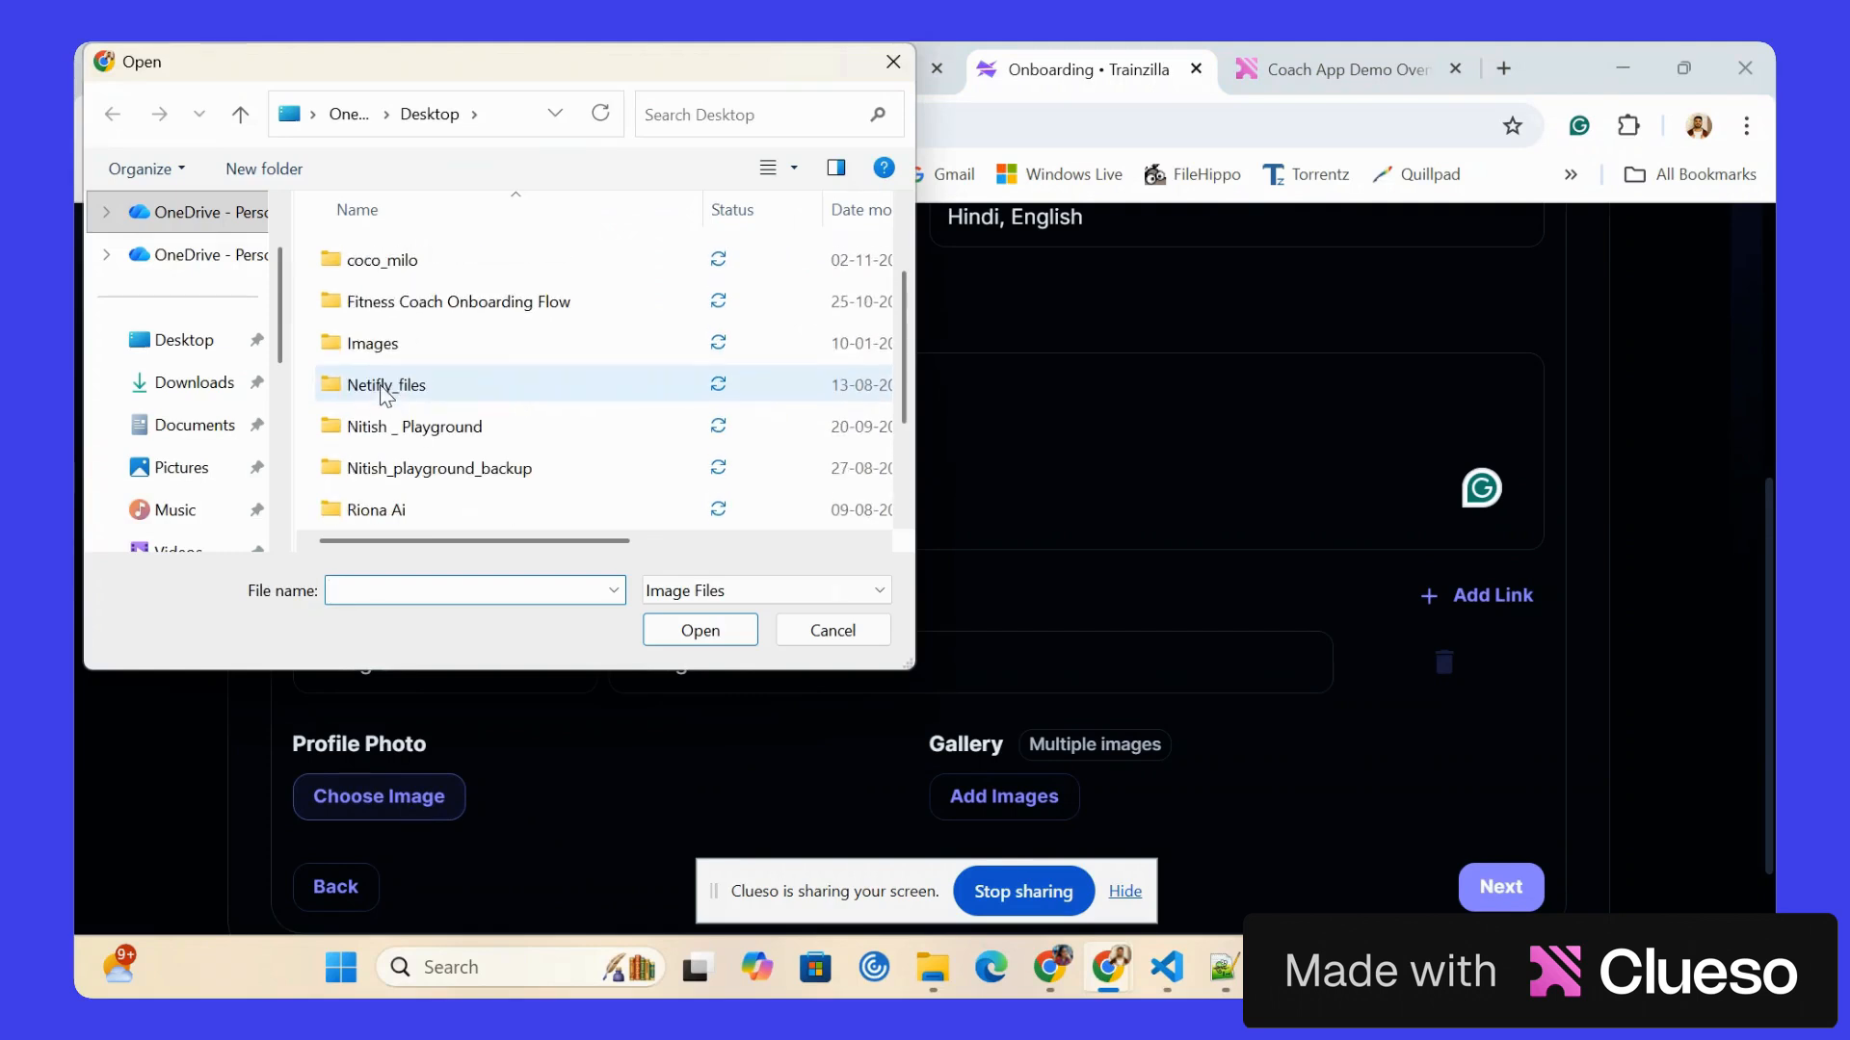
pyautogui.click(520, 347)
pyautogui.click(700, 630)
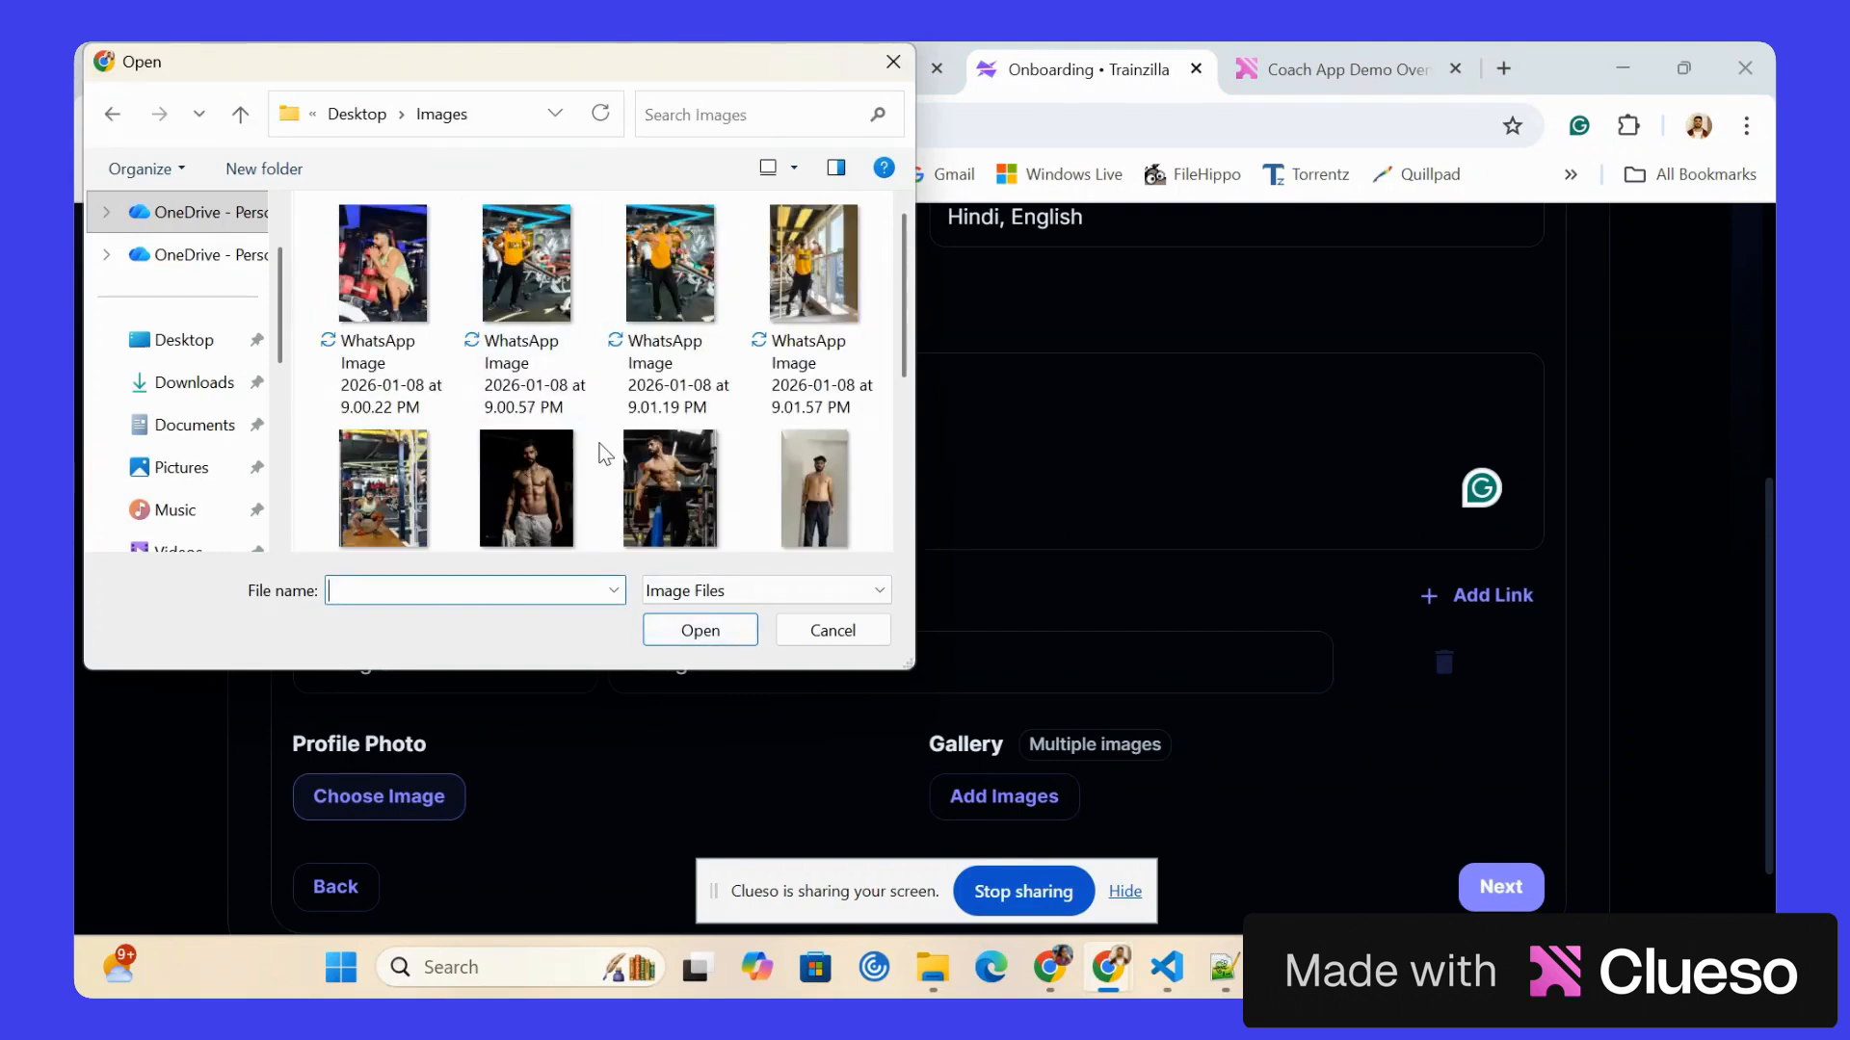
pyautogui.click(545, 477)
pyautogui.click(701, 634)
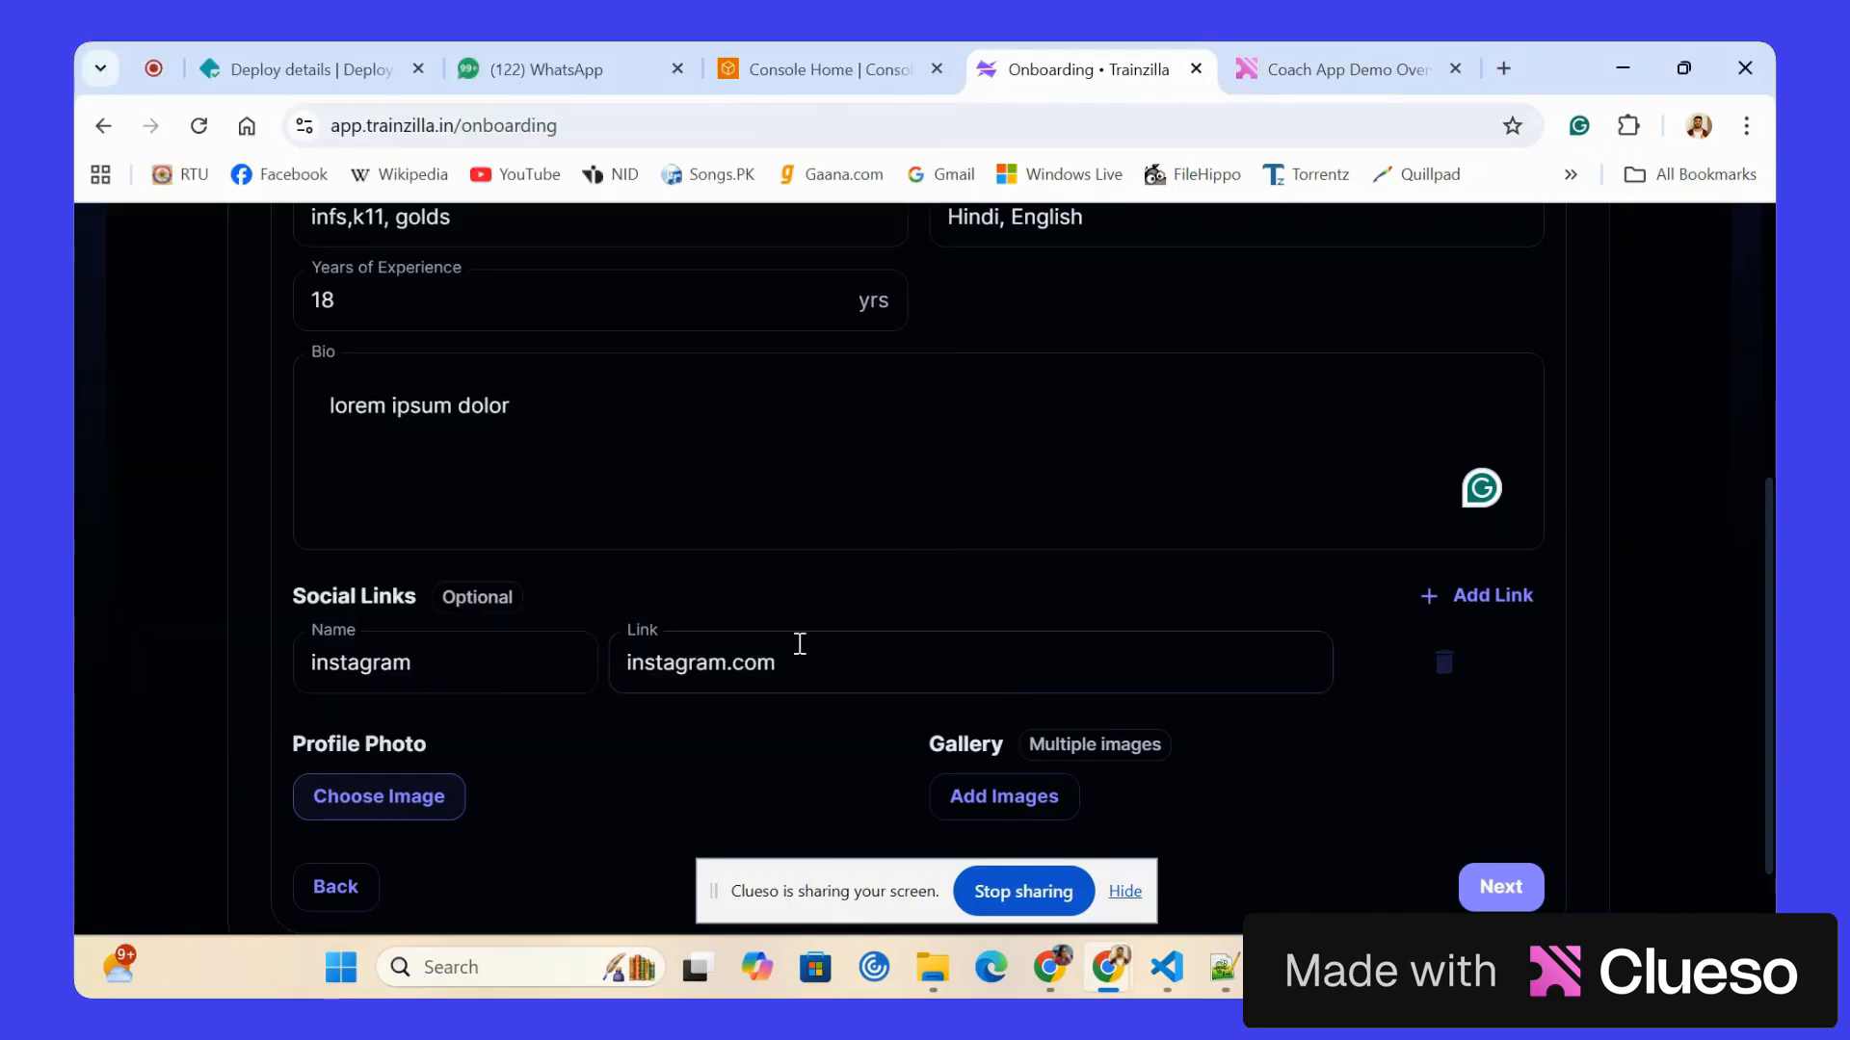
# Upload the 2026-01-08 WhatsApp images from 9.00.22 to 9.02.46 PM plus 9.05.33 PM to the gallery, and continue to the Availability stage.
pyautogui.click(998, 788)
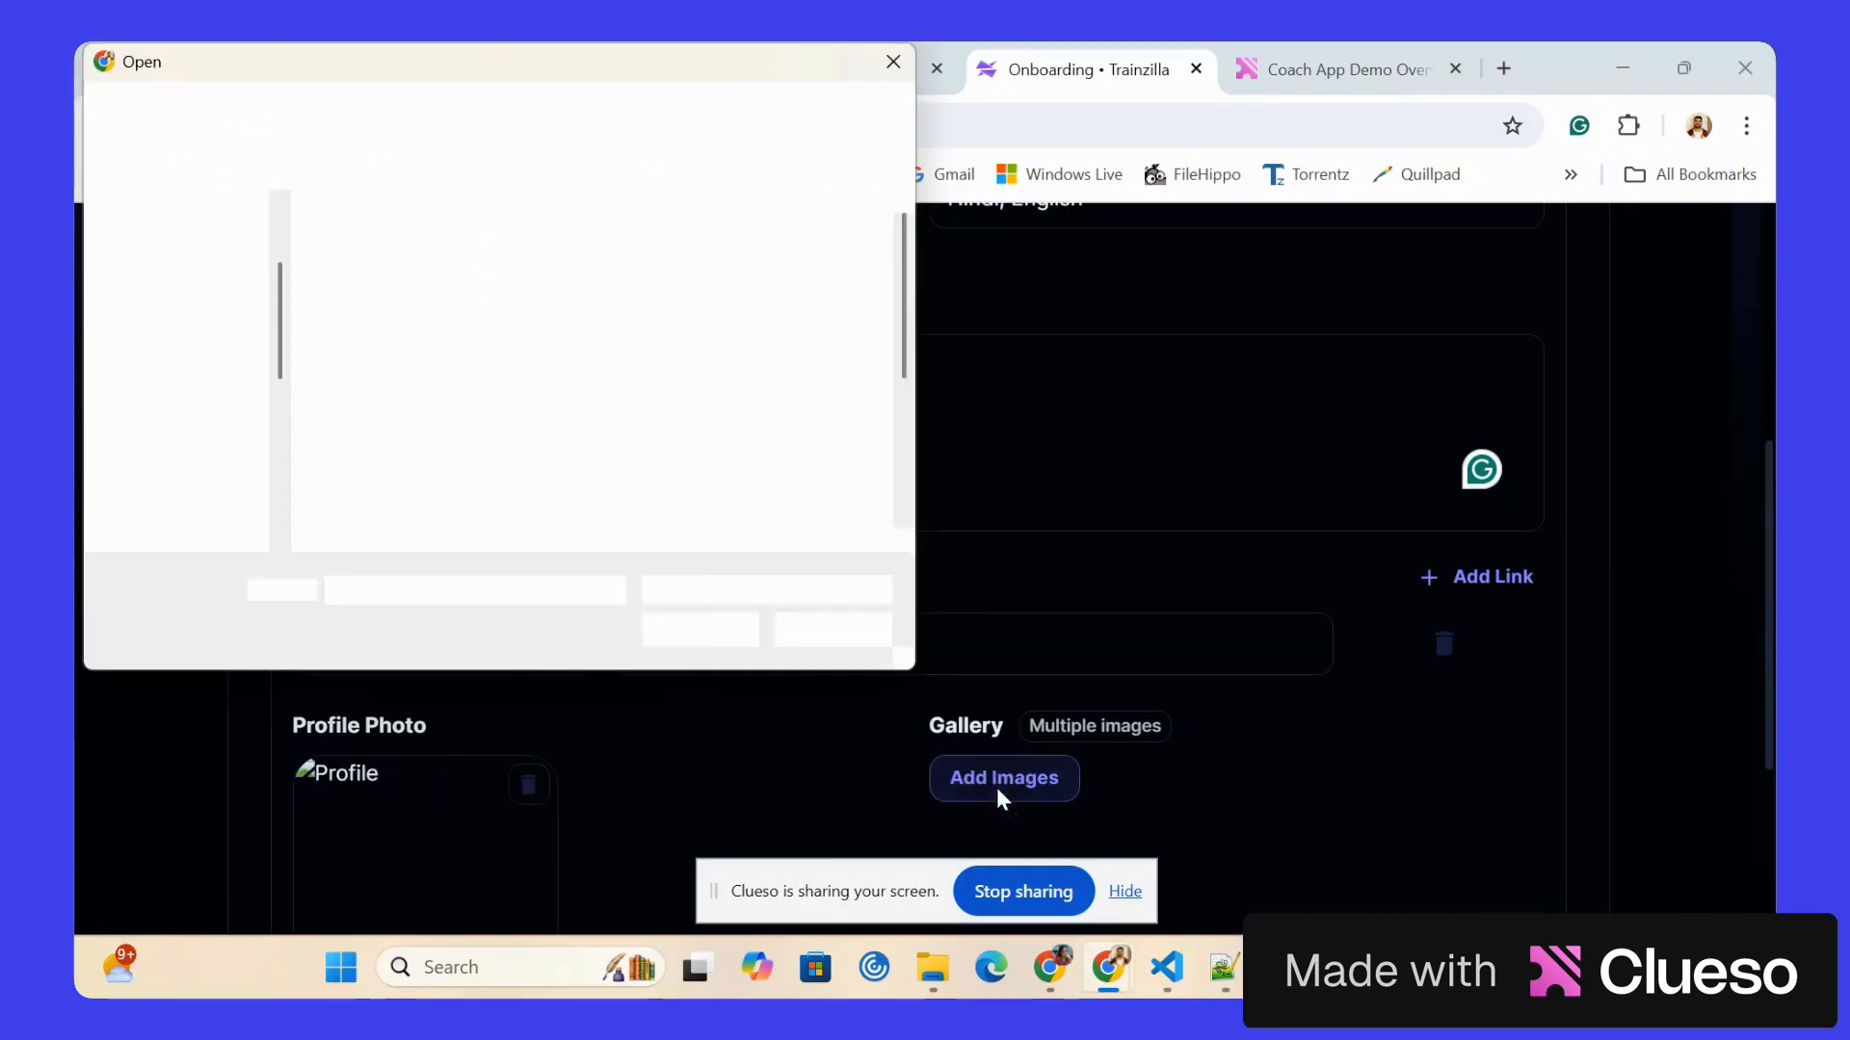
pyautogui.click(372, 268)
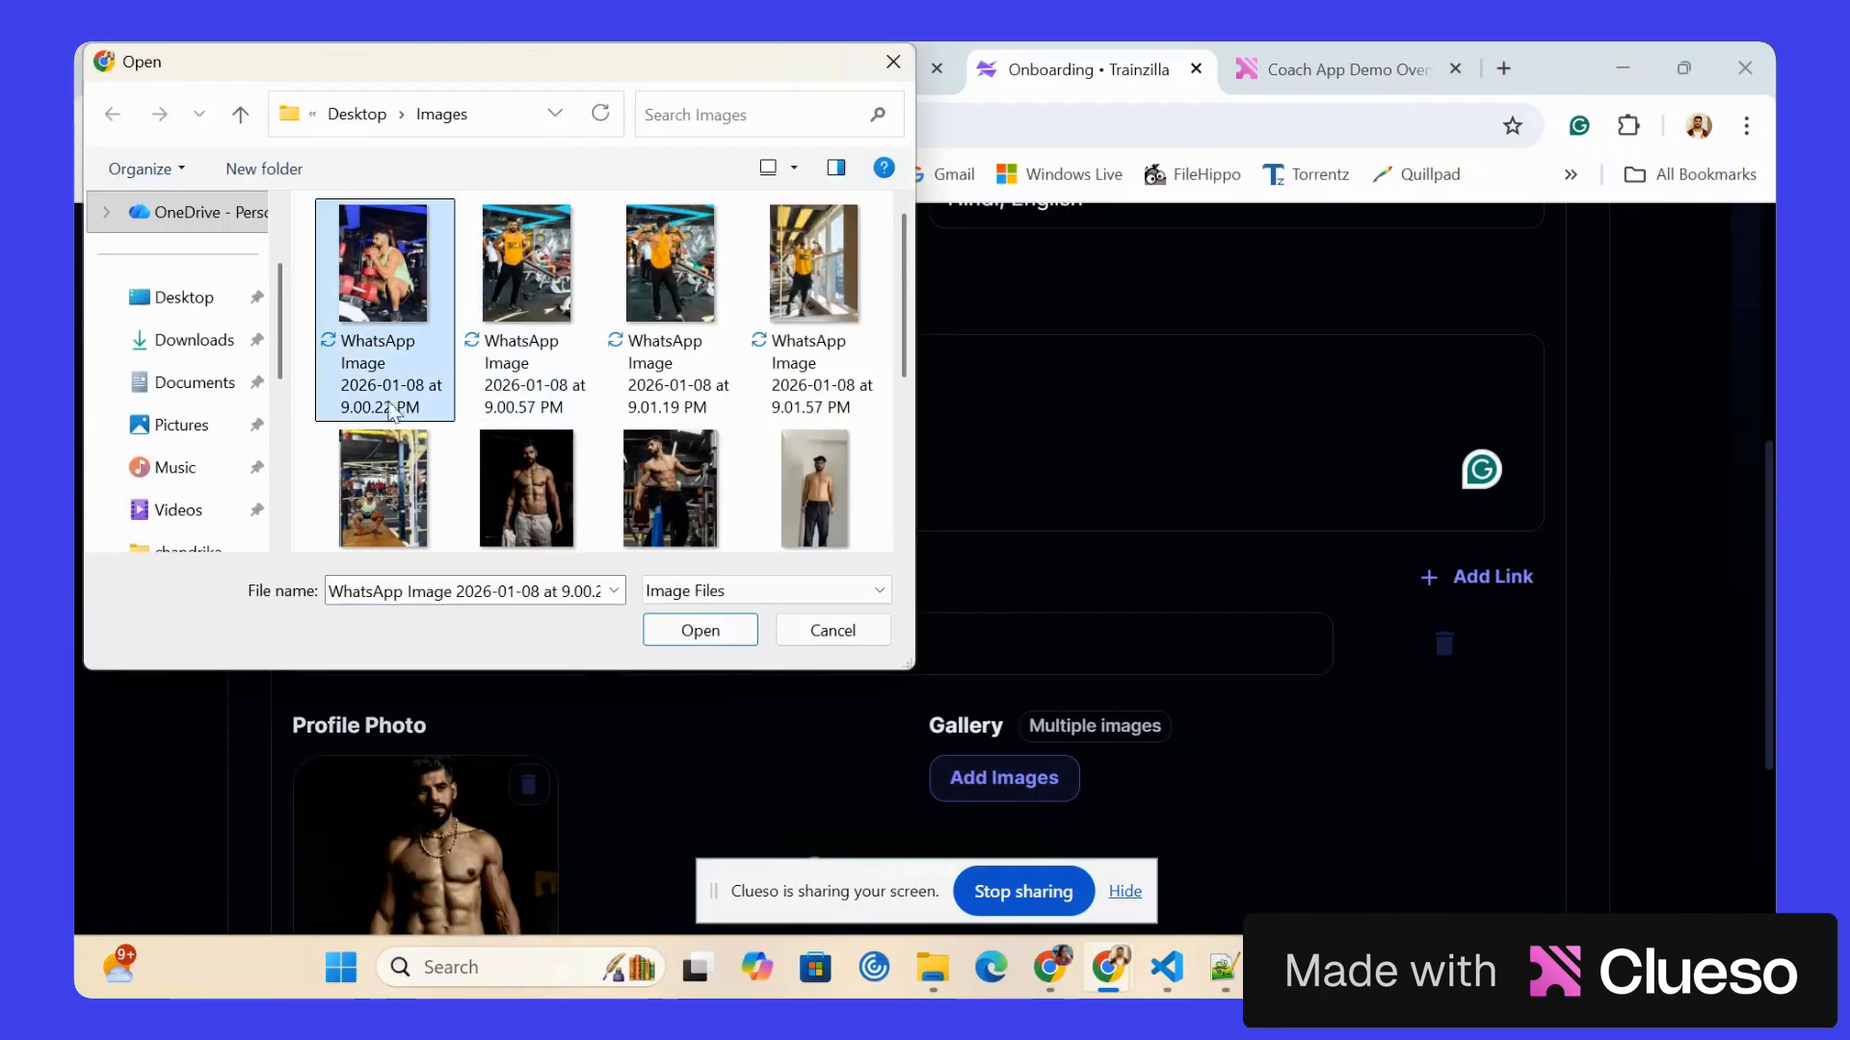
pyautogui.keyDown('shift'); pyautogui.click(390, 478); pyautogui.keyUp('shift')
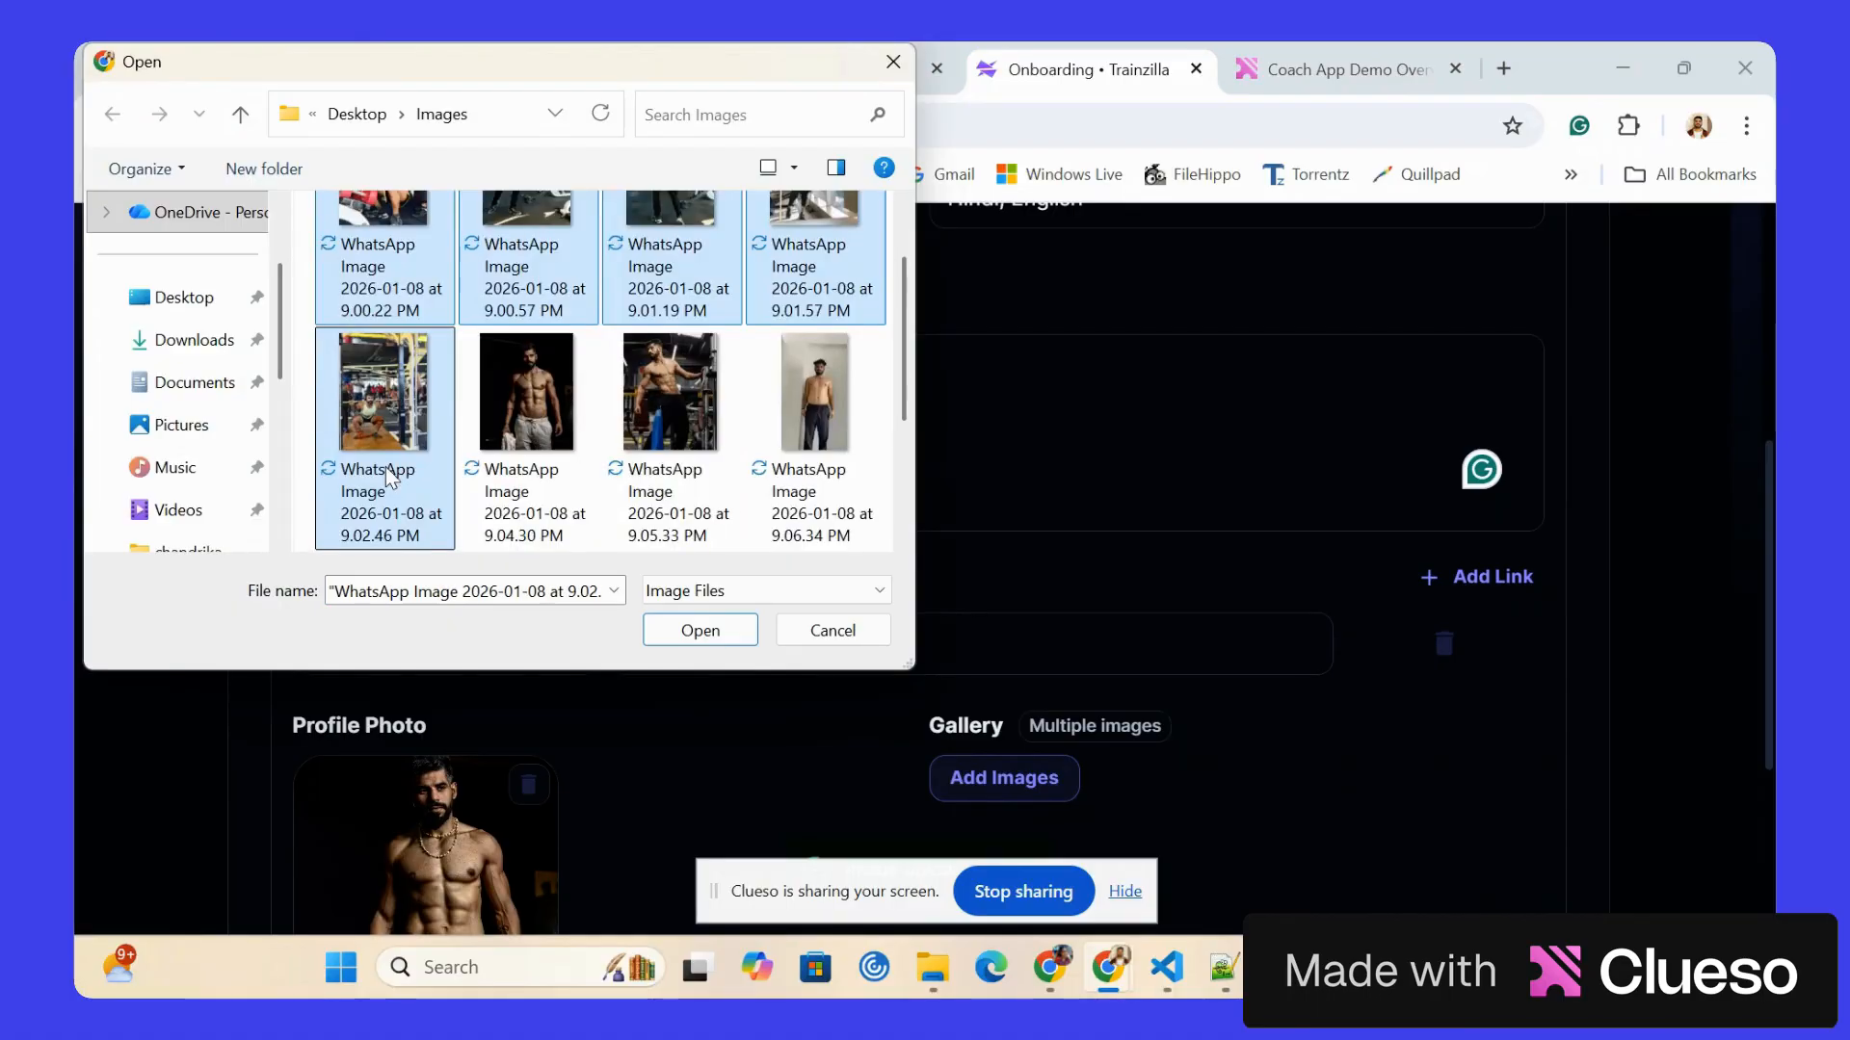
pyautogui.keyDown('ctrl'); pyautogui.click(696, 384); pyautogui.keyUp('ctrl')
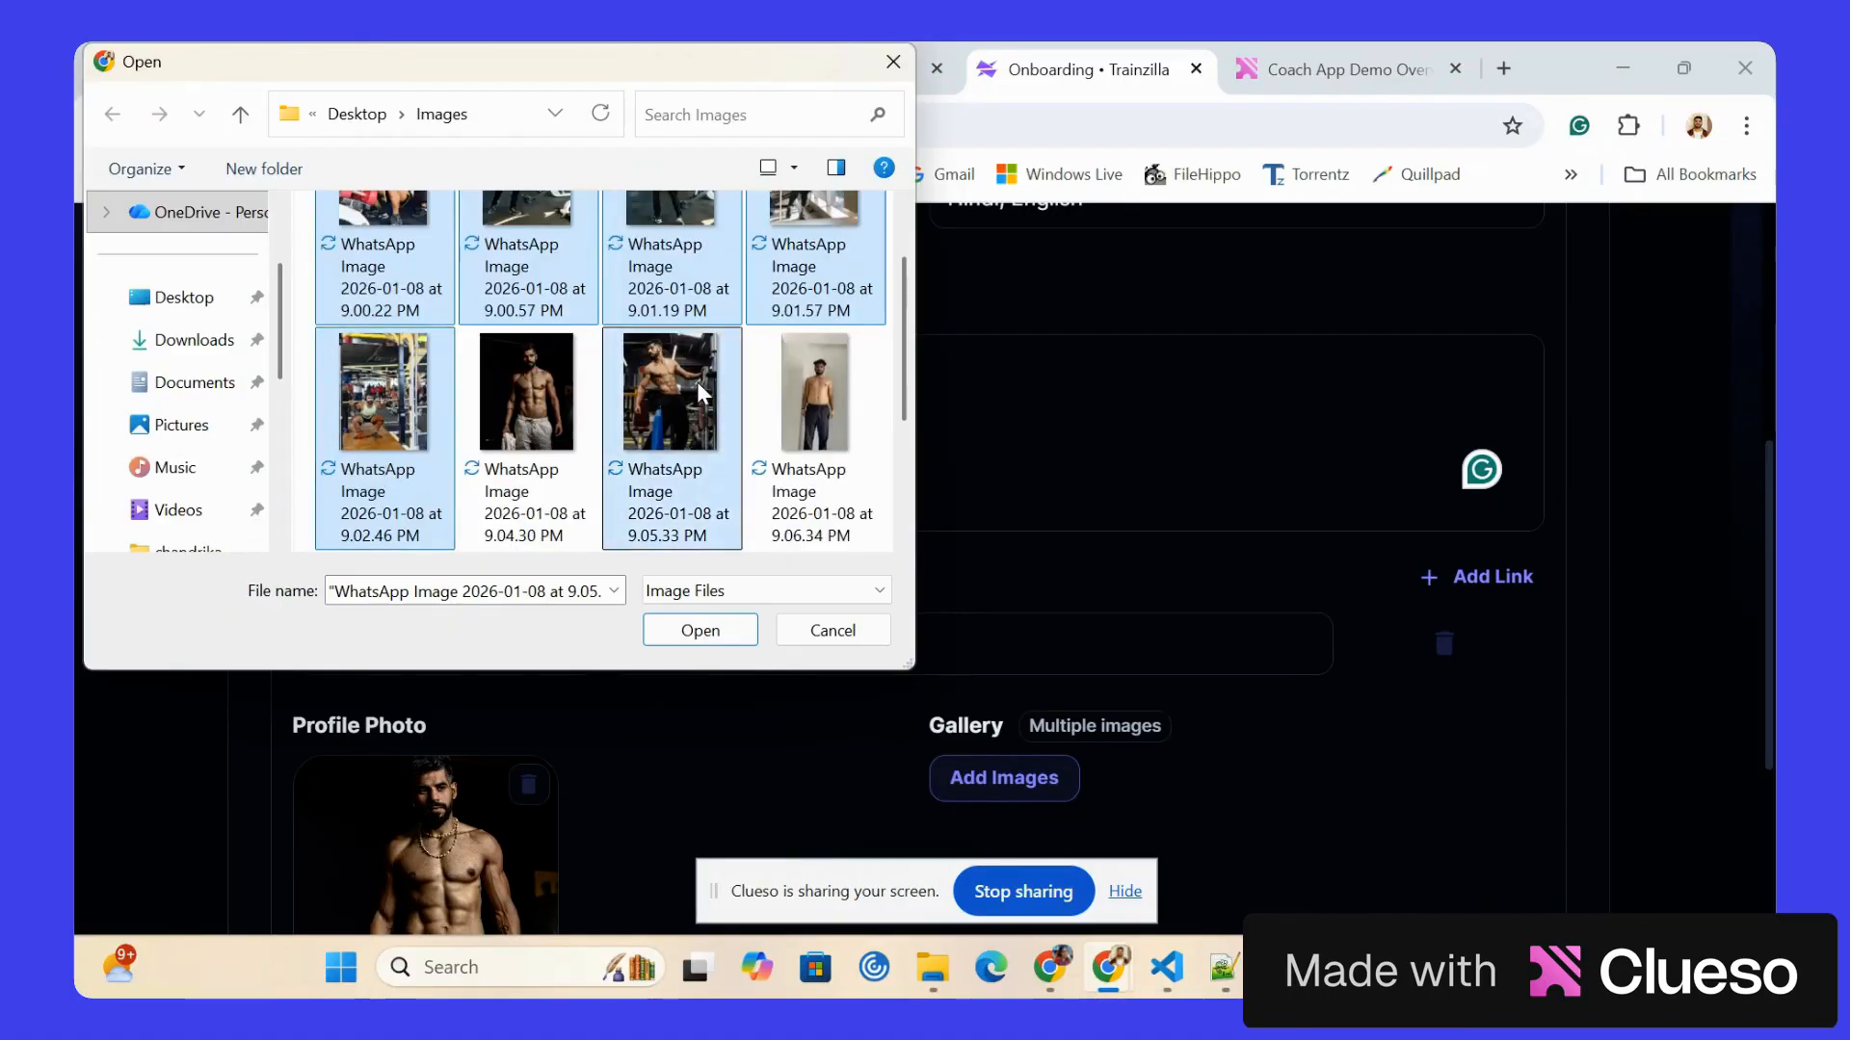
pyautogui.click(668, 633)
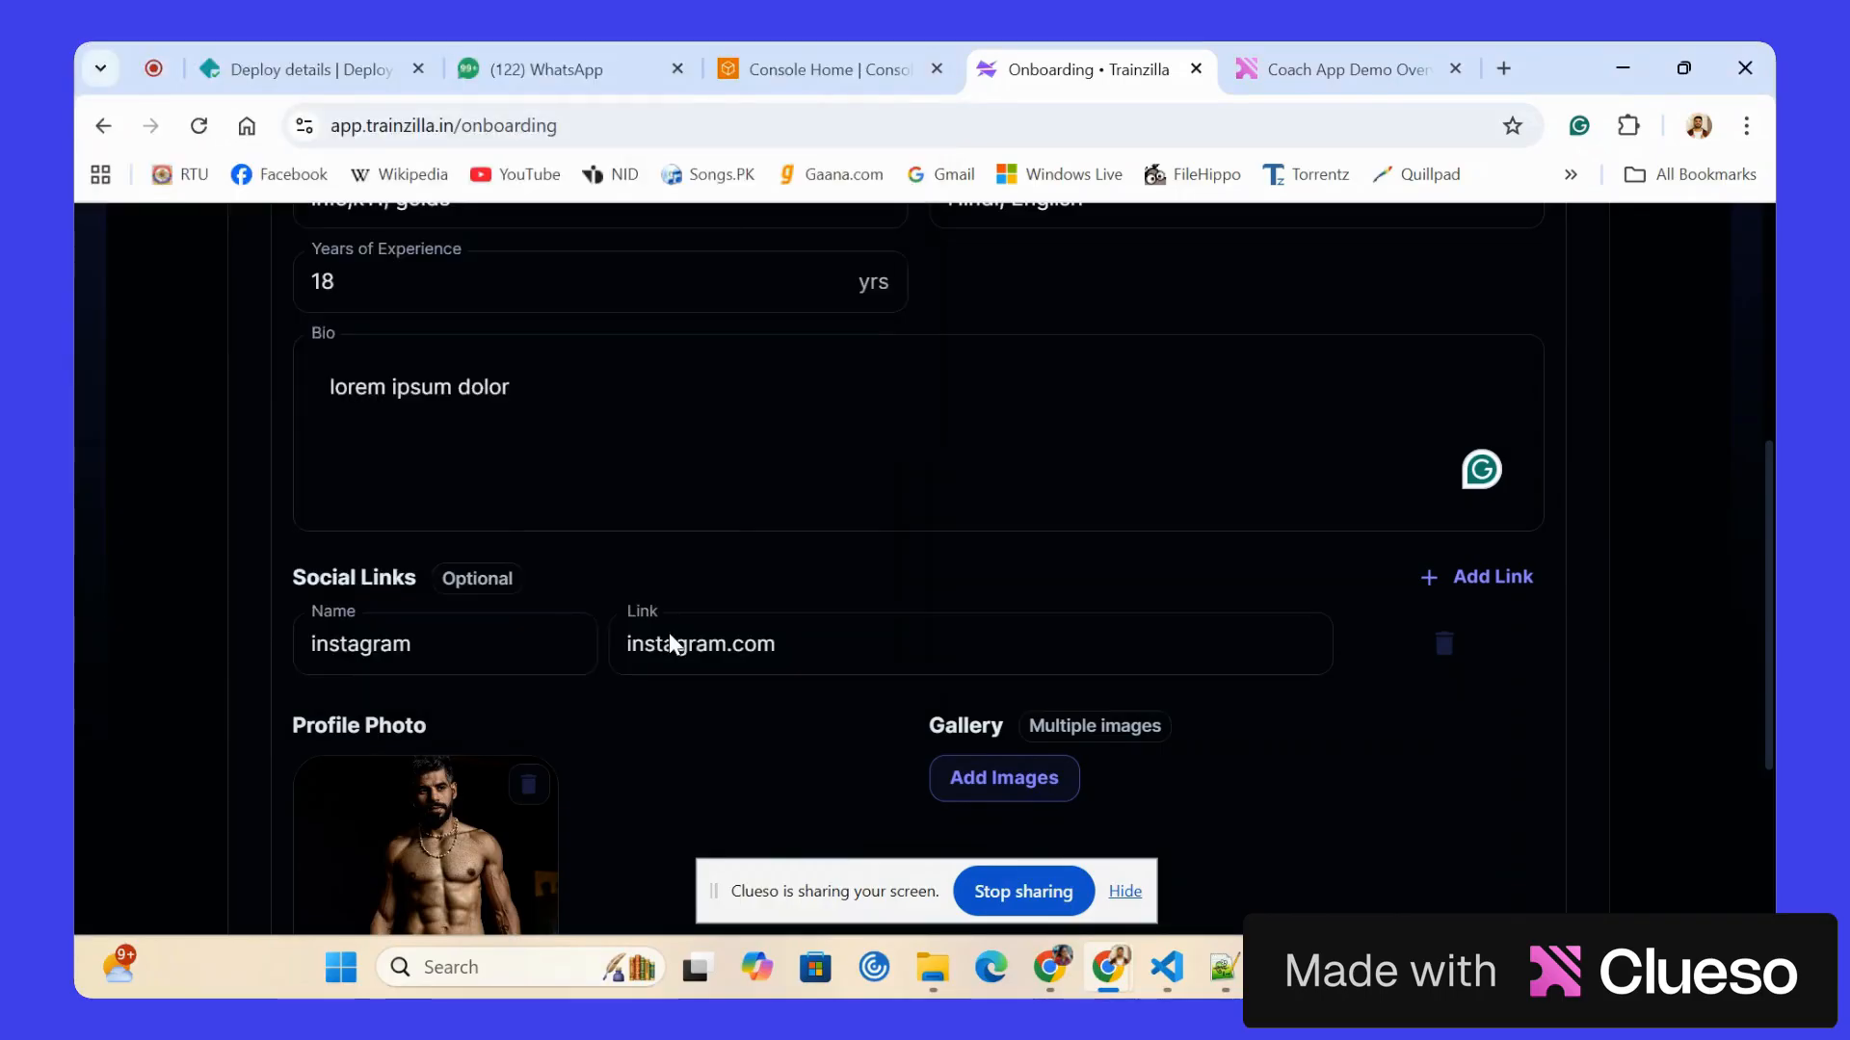
pyautogui.scroll(-4, 671, 642)
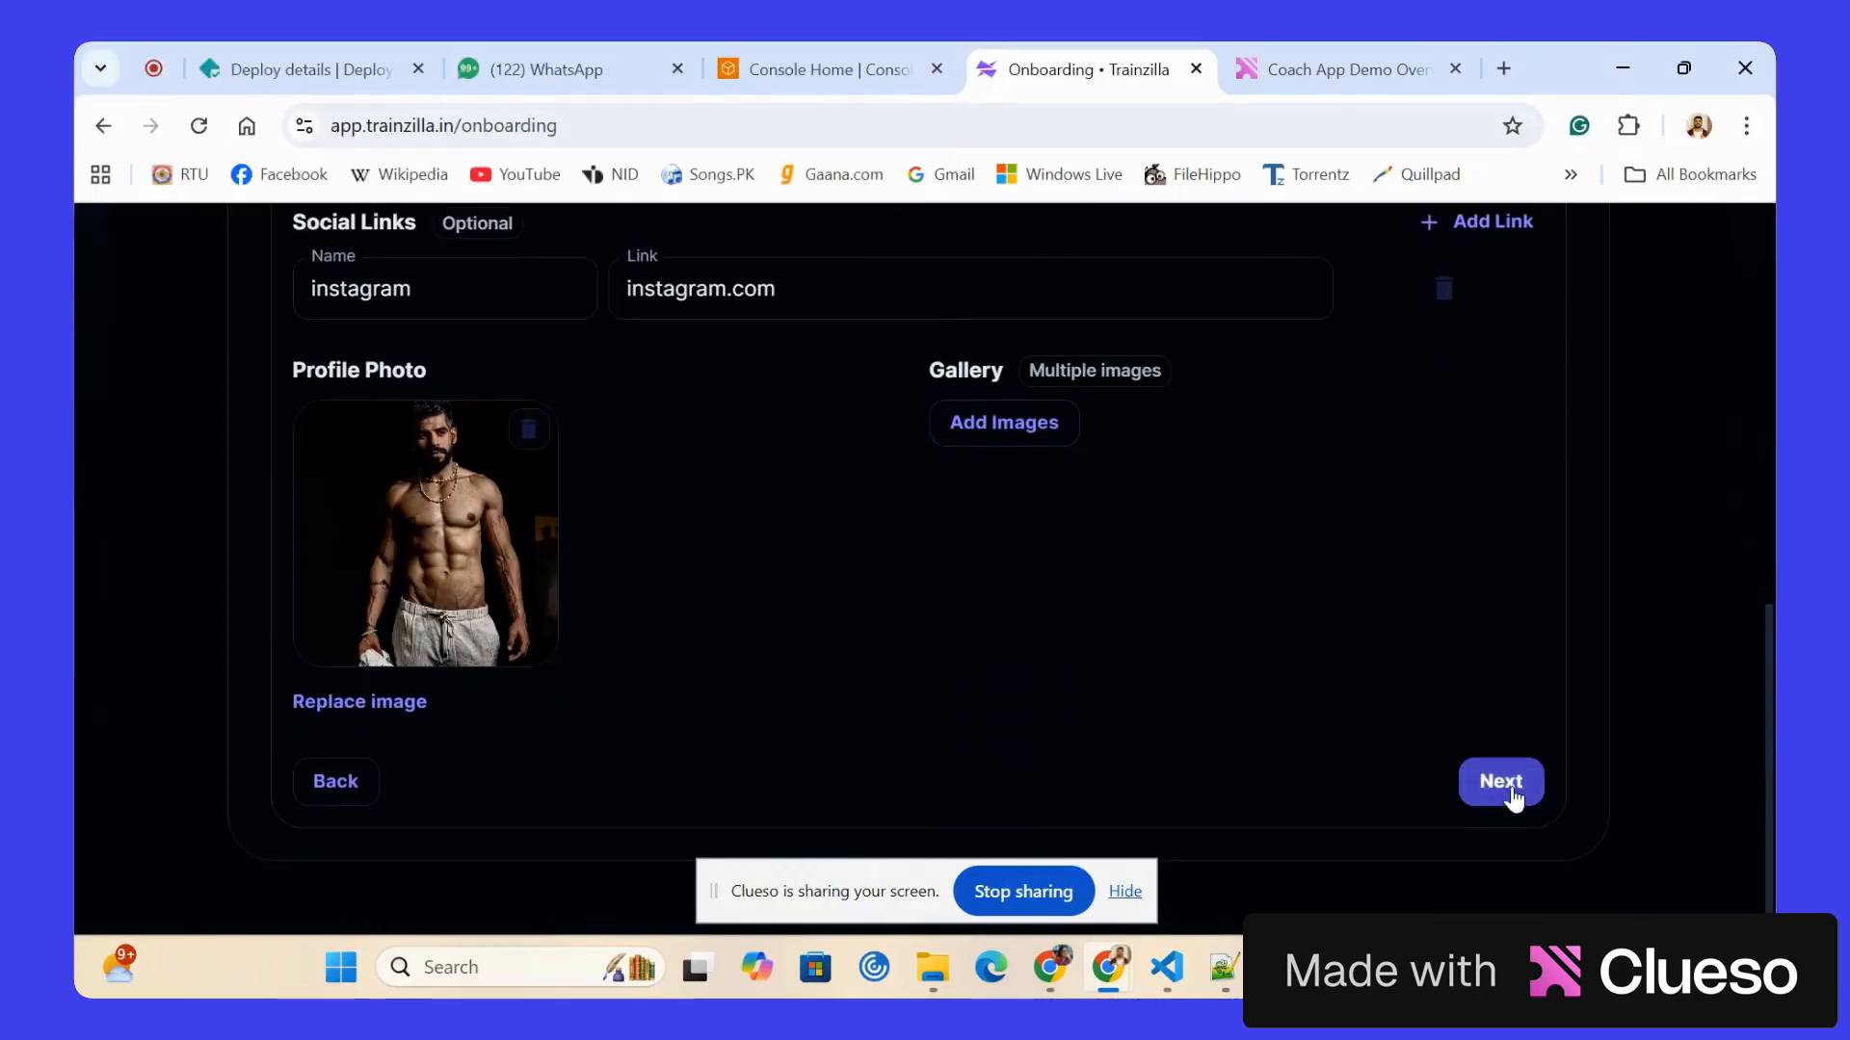
pyautogui.click(1510, 795)
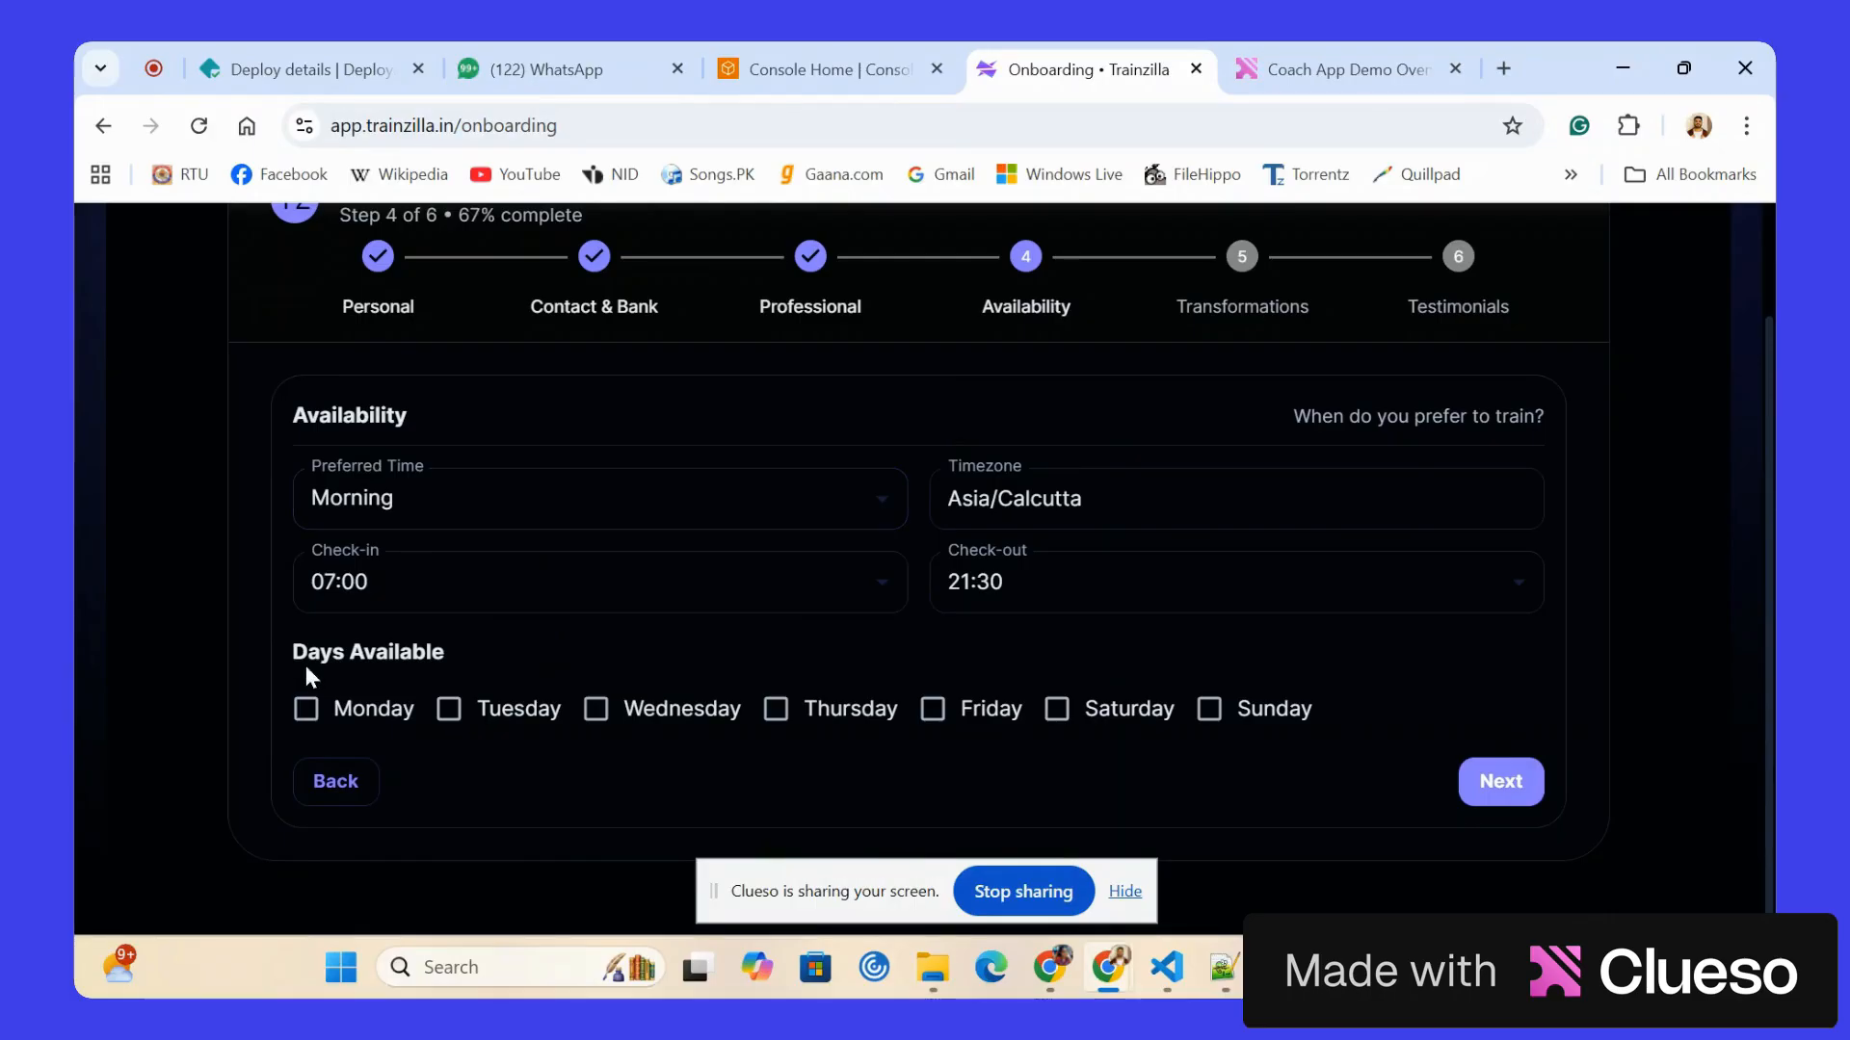
# Mark Monday, Tuesday, Wednesday, Thursday and Friday as the available training days.
pyautogui.click(307, 710)
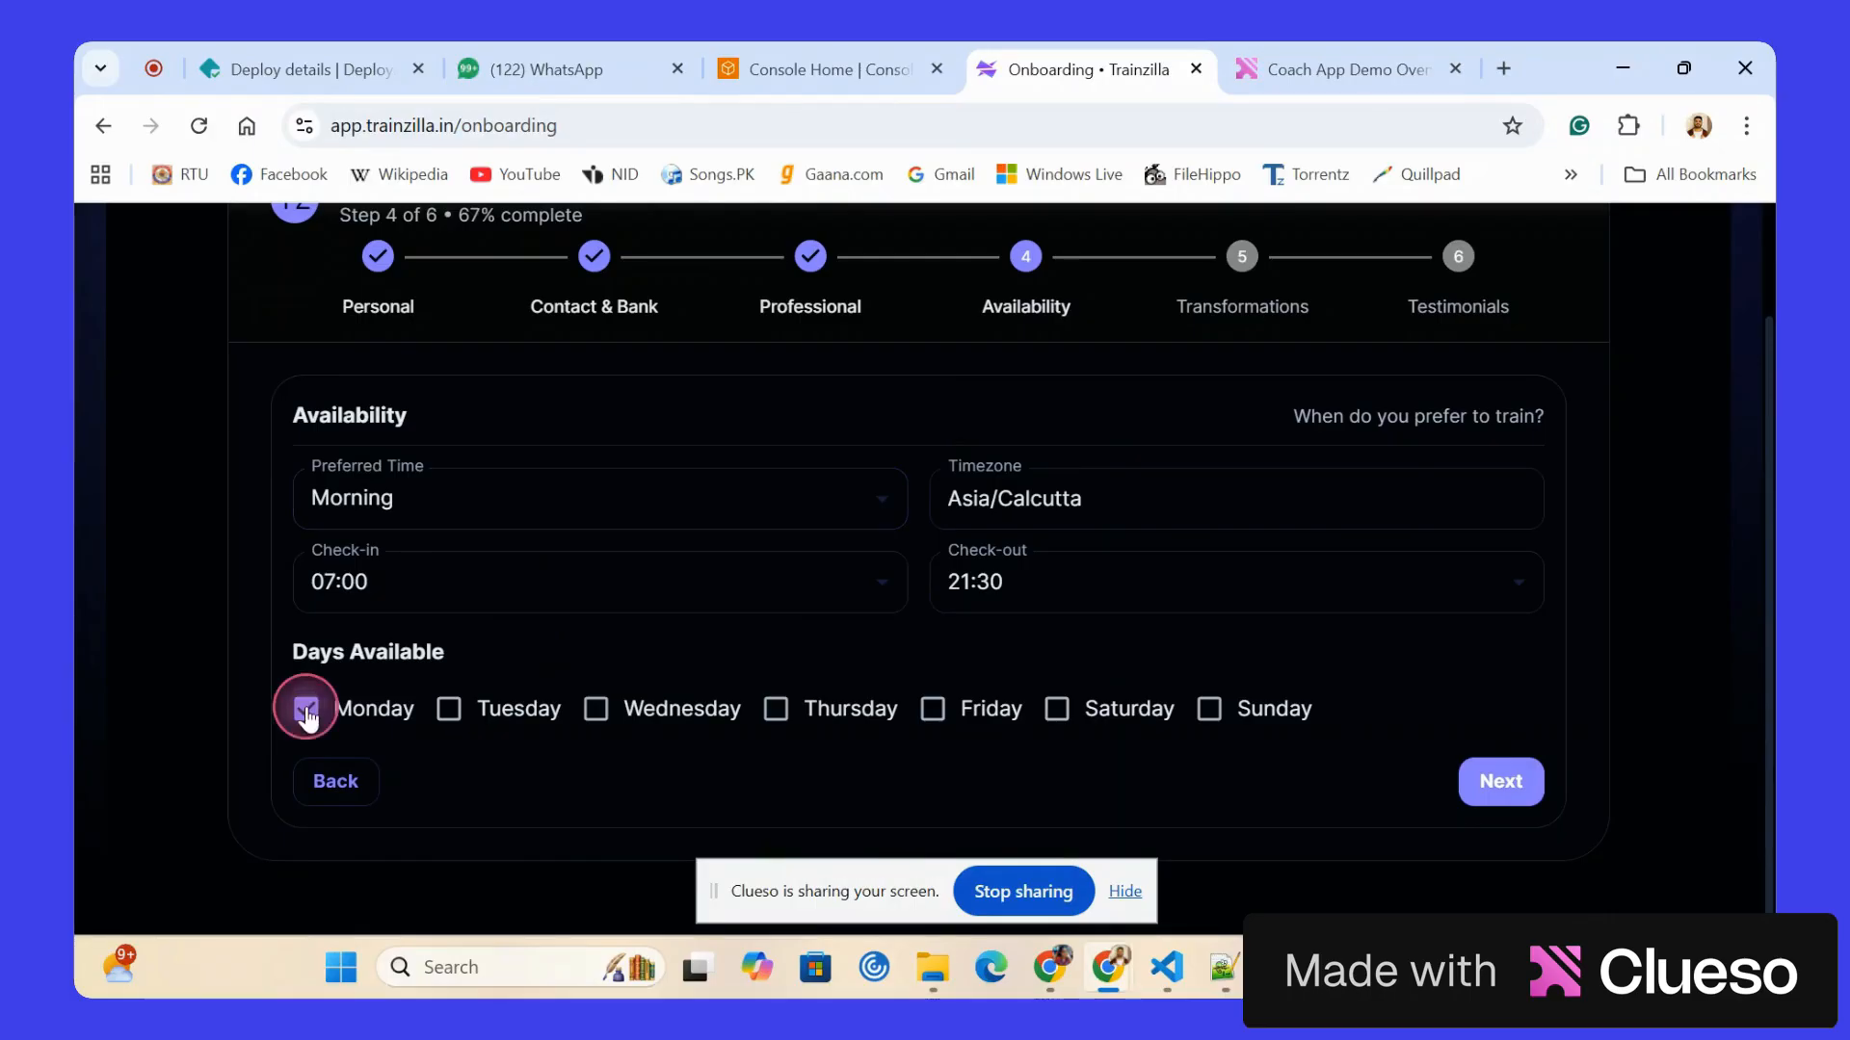
pyautogui.click(446, 711)
pyautogui.click(593, 709)
pyautogui.click(776, 710)
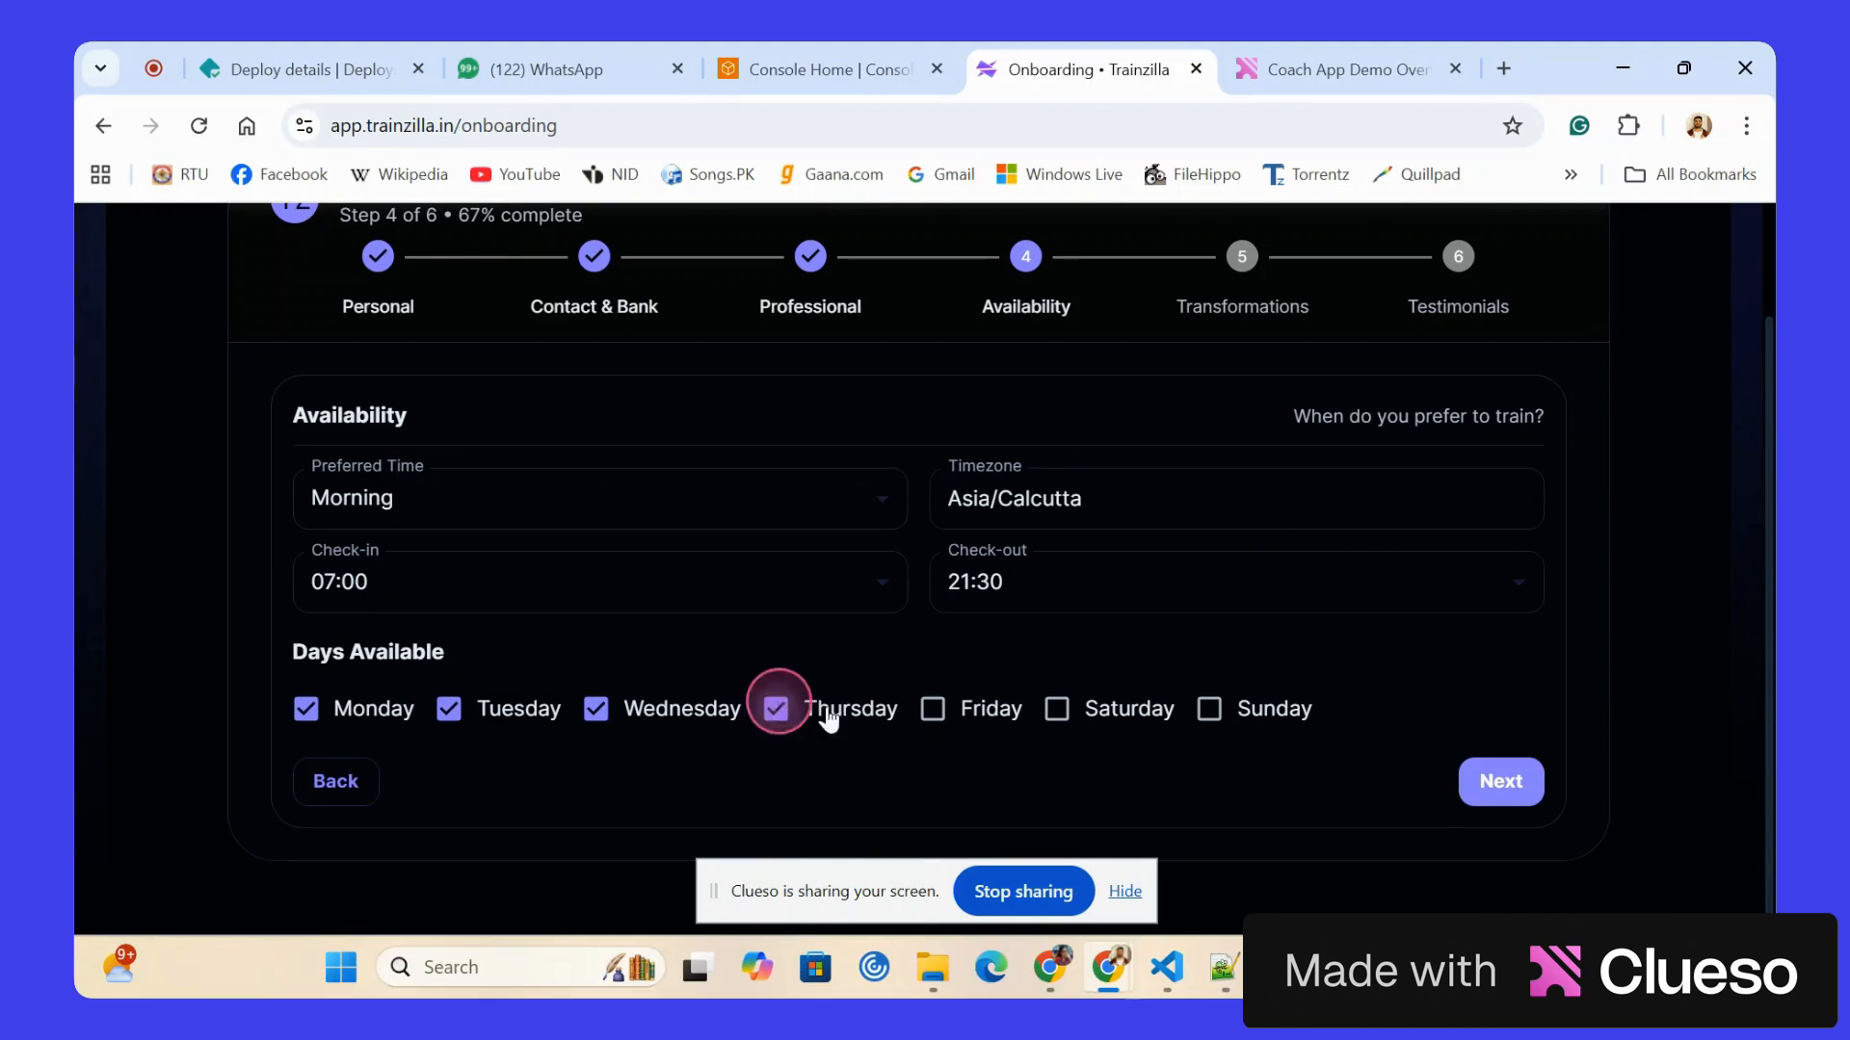
pyautogui.click(930, 711)
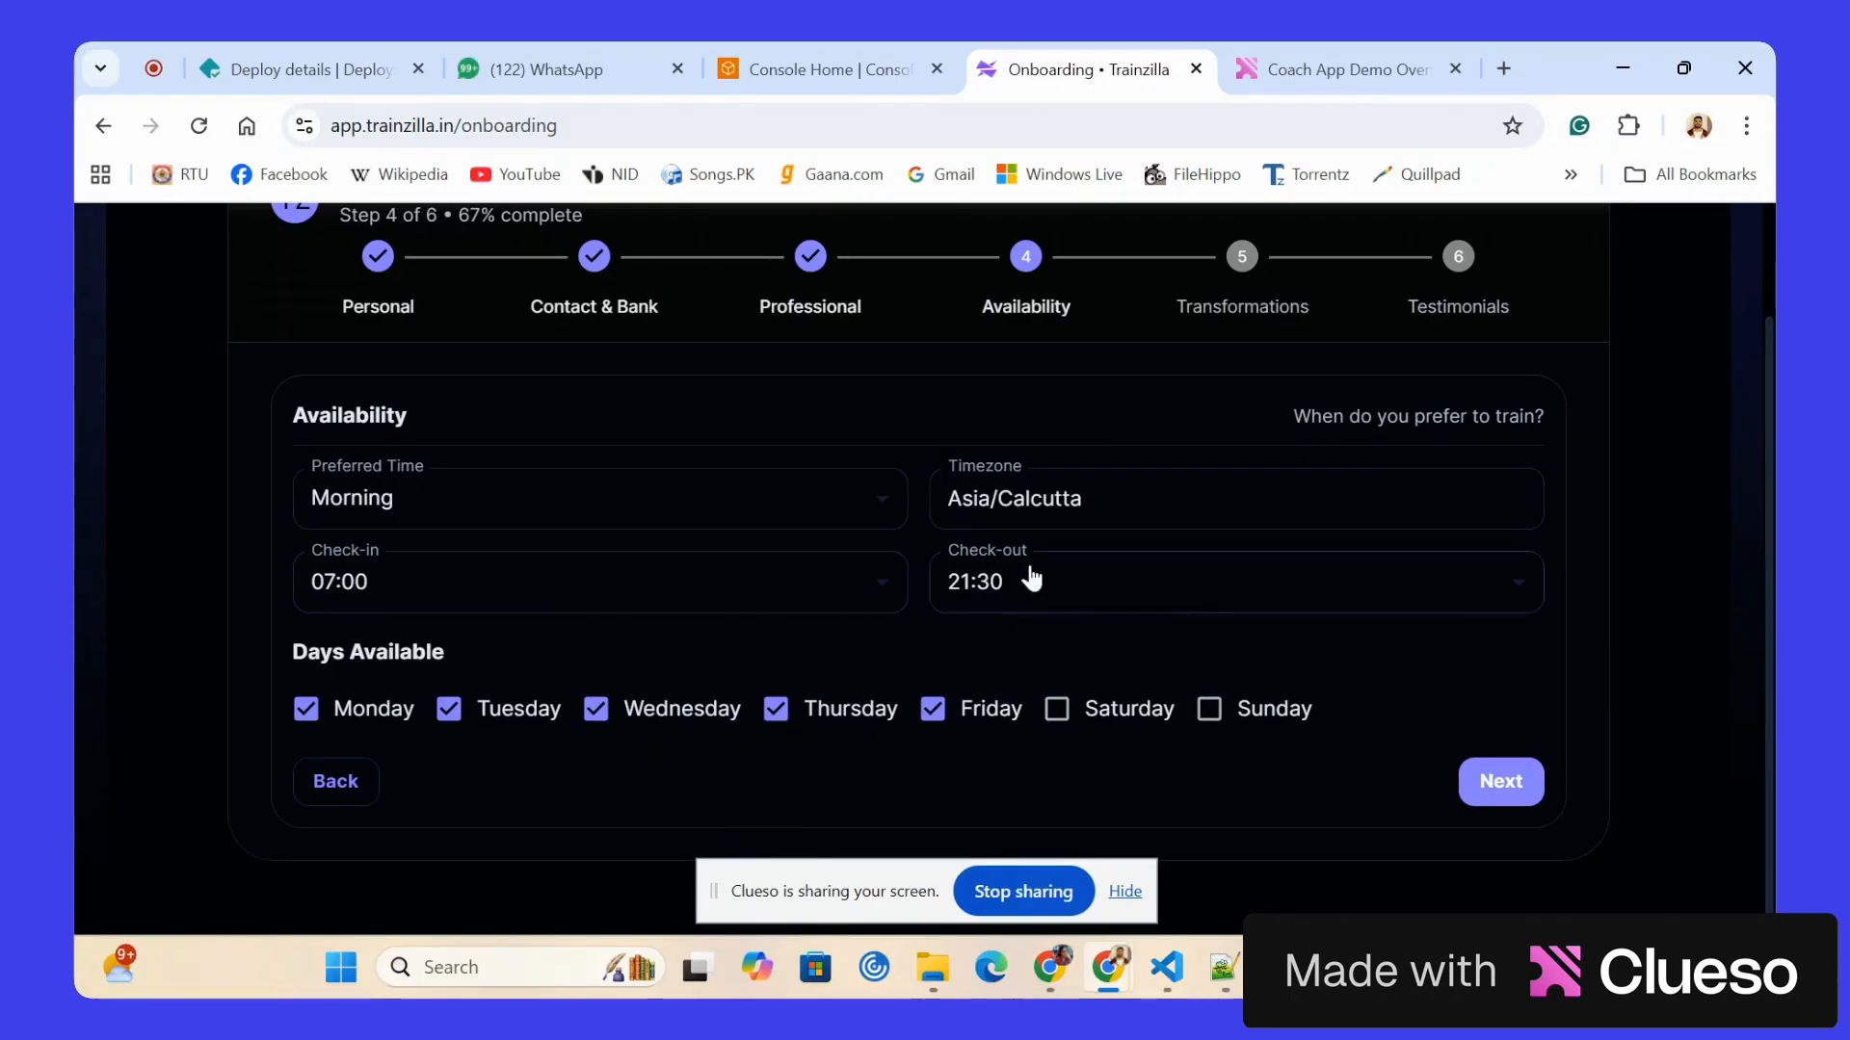
# Choose an earlier check-out time and continue to the Transformations stage.
pyautogui.click(1168, 597)
pyautogui.scroll(2, 995, 516)
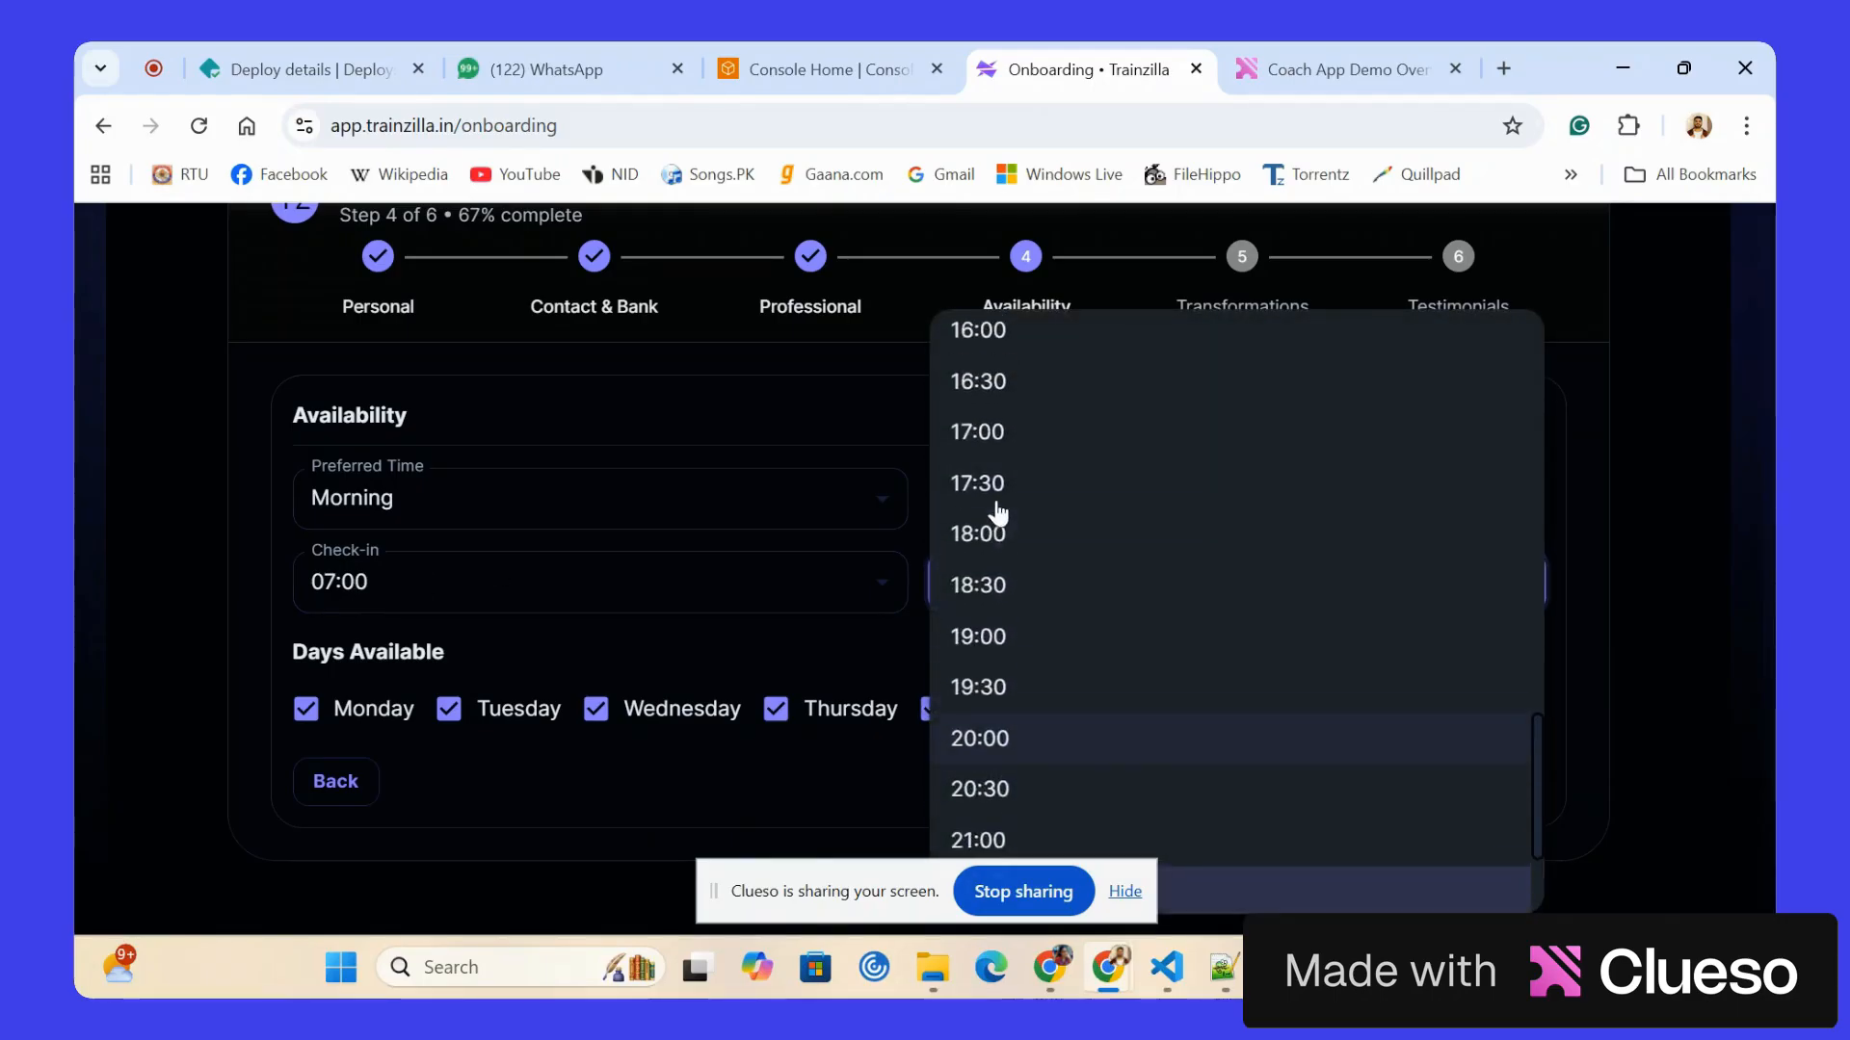
pyautogui.click(997, 451)
pyautogui.click(1500, 781)
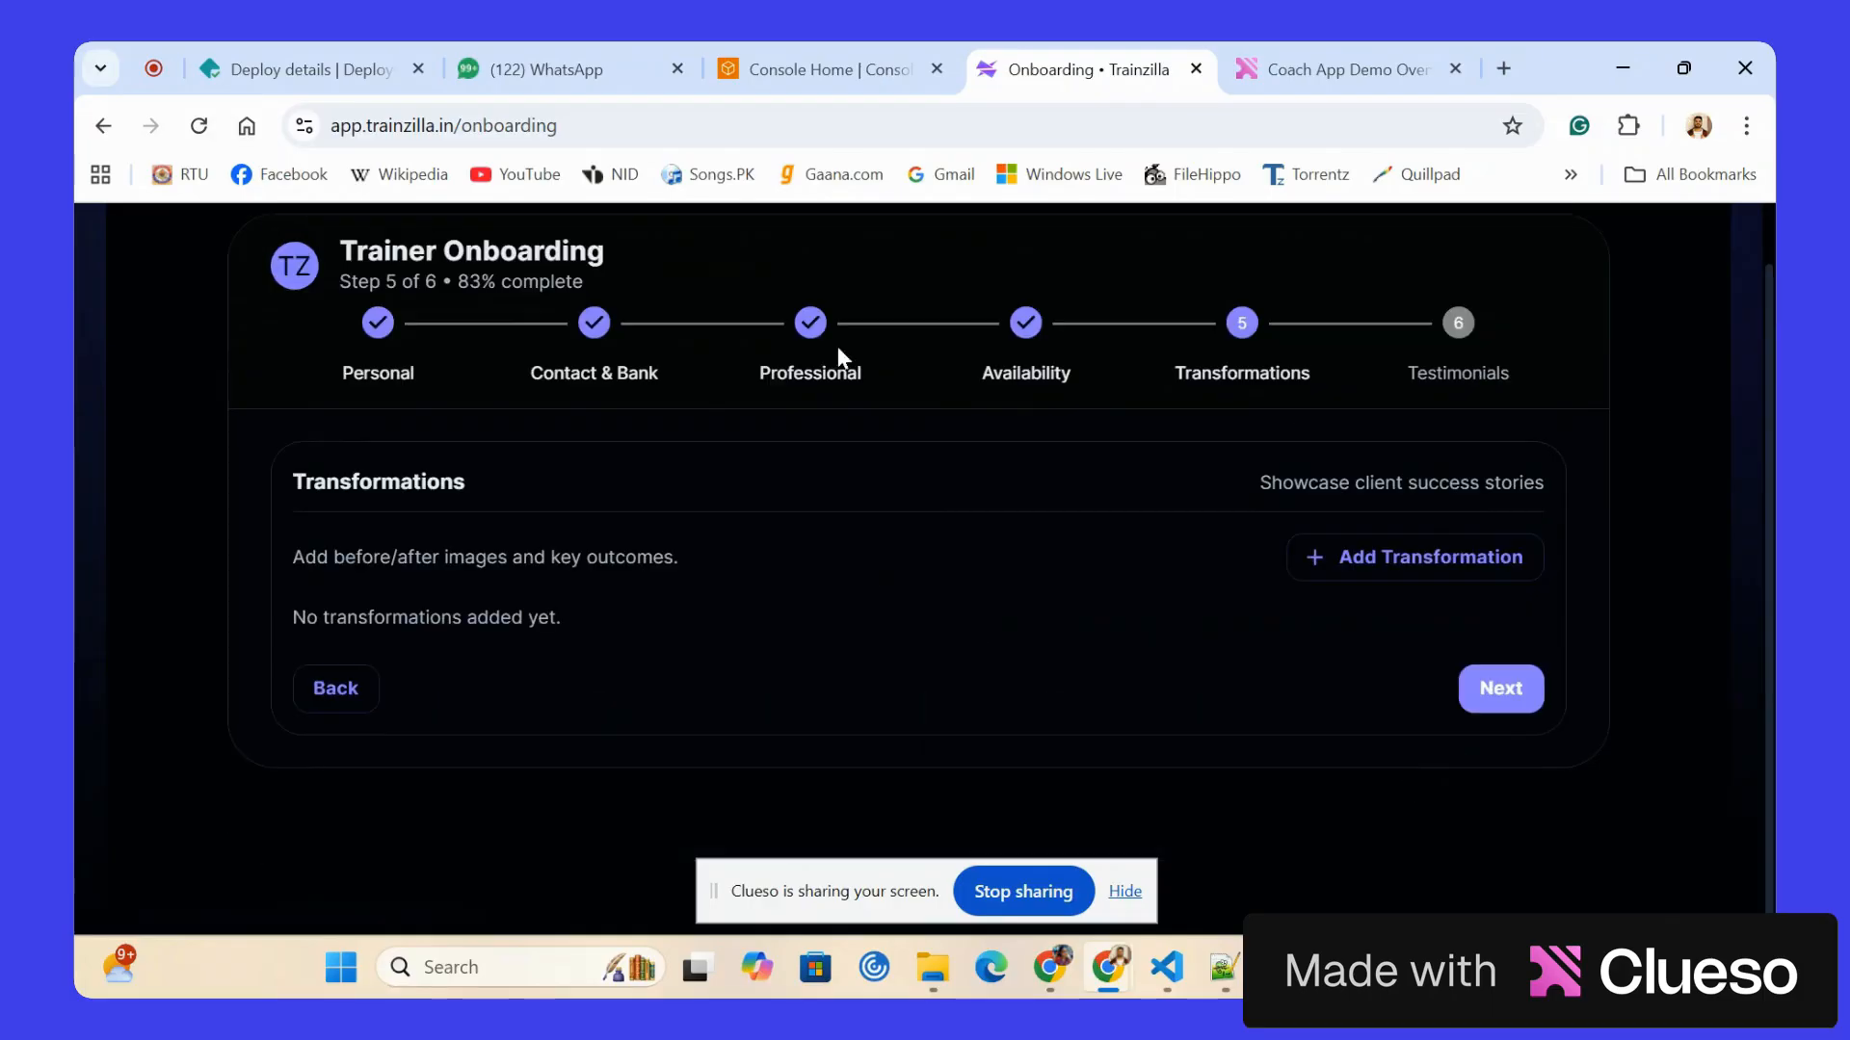
# Add a first transformation with the client's name and a timeline of 12 weeks.
pyautogui.click(1334, 553)
pyautogui.scroll(-3, 489, 456)
pyautogui.click(489, 455)
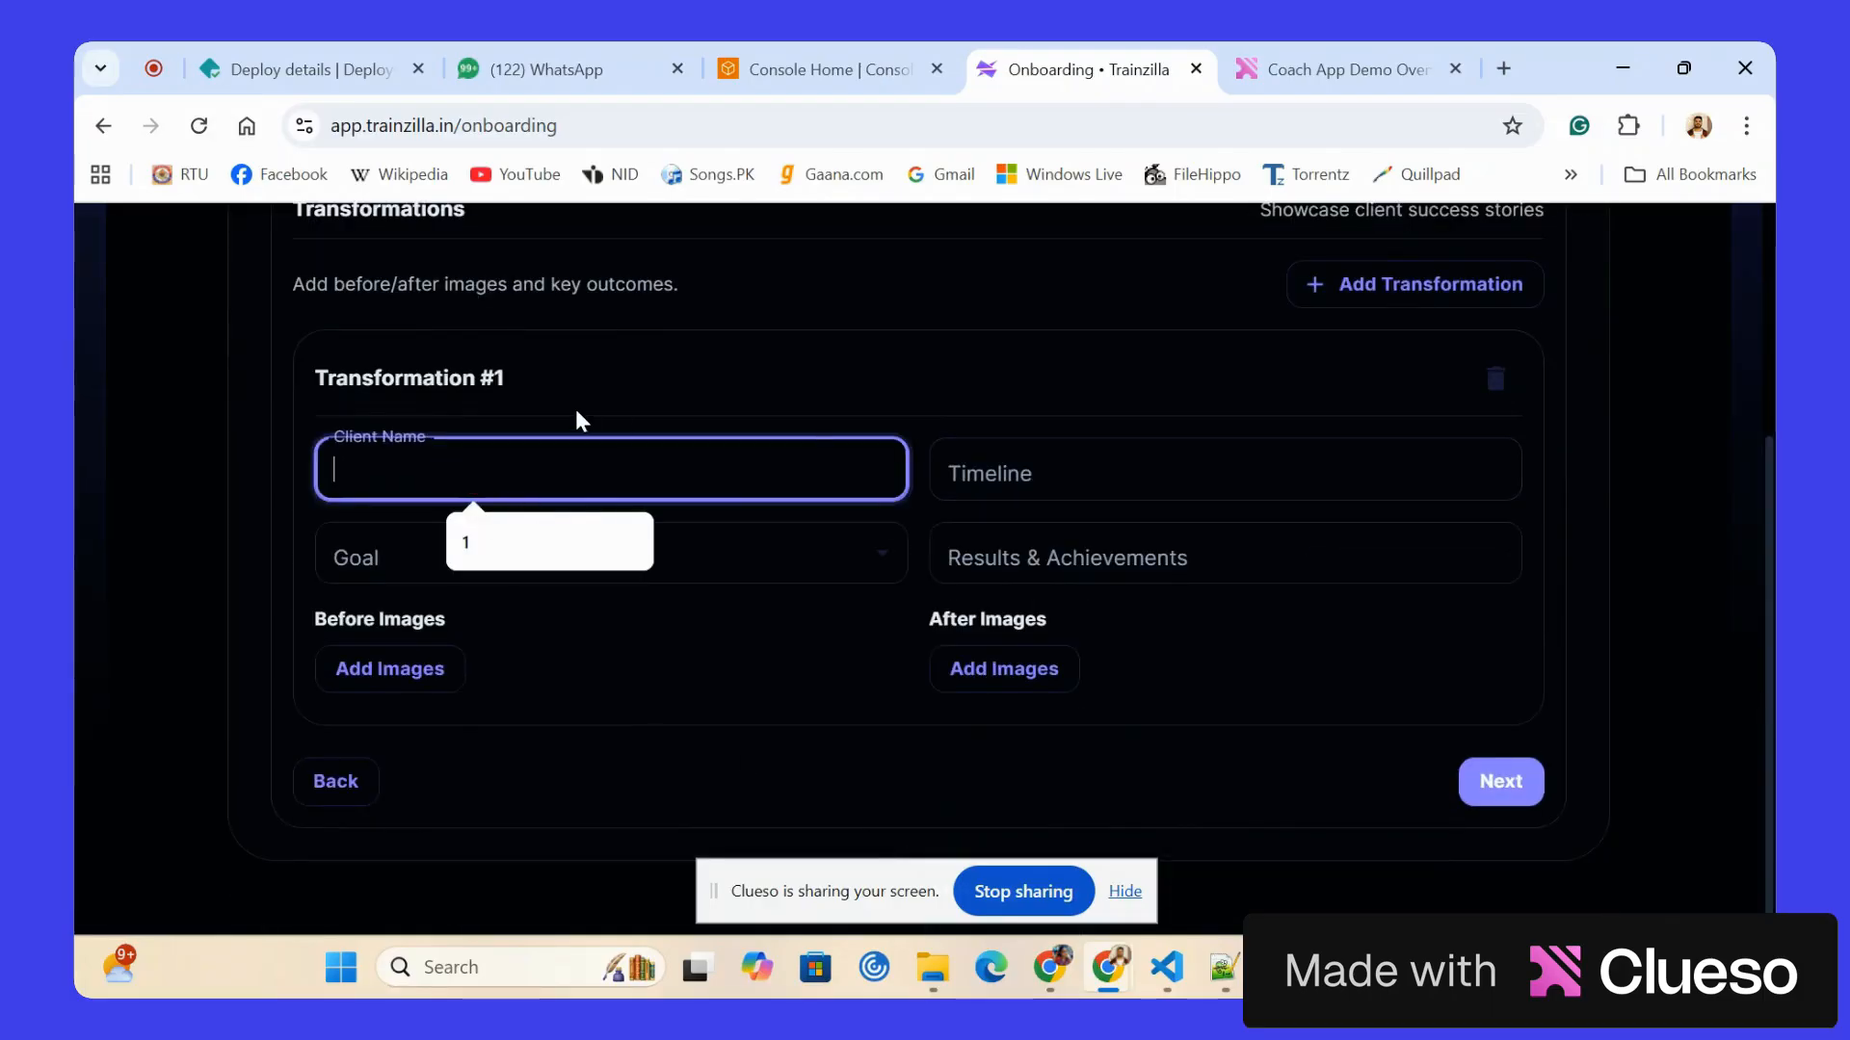
pyautogui.write('Nitish')
pyautogui.click(972, 472)
pyautogui.write('12 weeks')
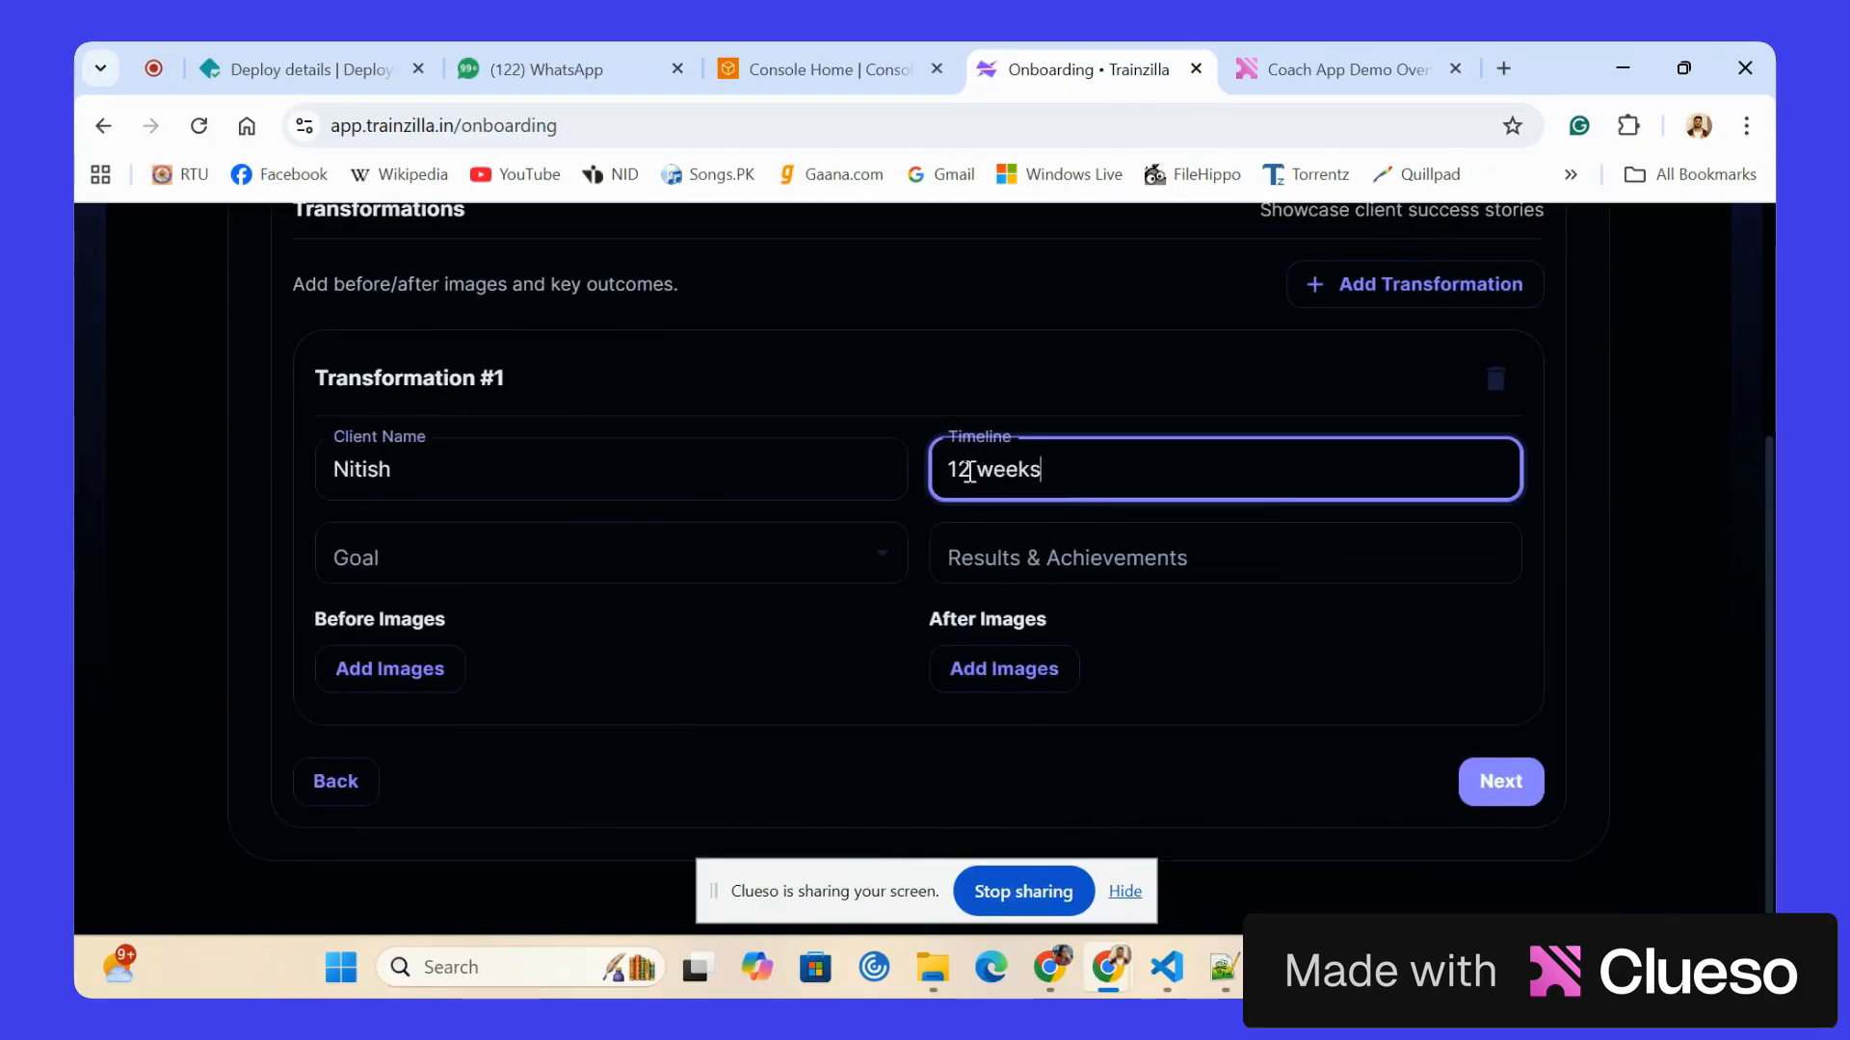
# Set Transformation #1's goal to LOSE FAT and its results to "muscle gain, fat loss".
pyautogui.click(578, 556)
pyautogui.click(500, 624)
pyautogui.click(1036, 559)
pyautogui.write('musc')
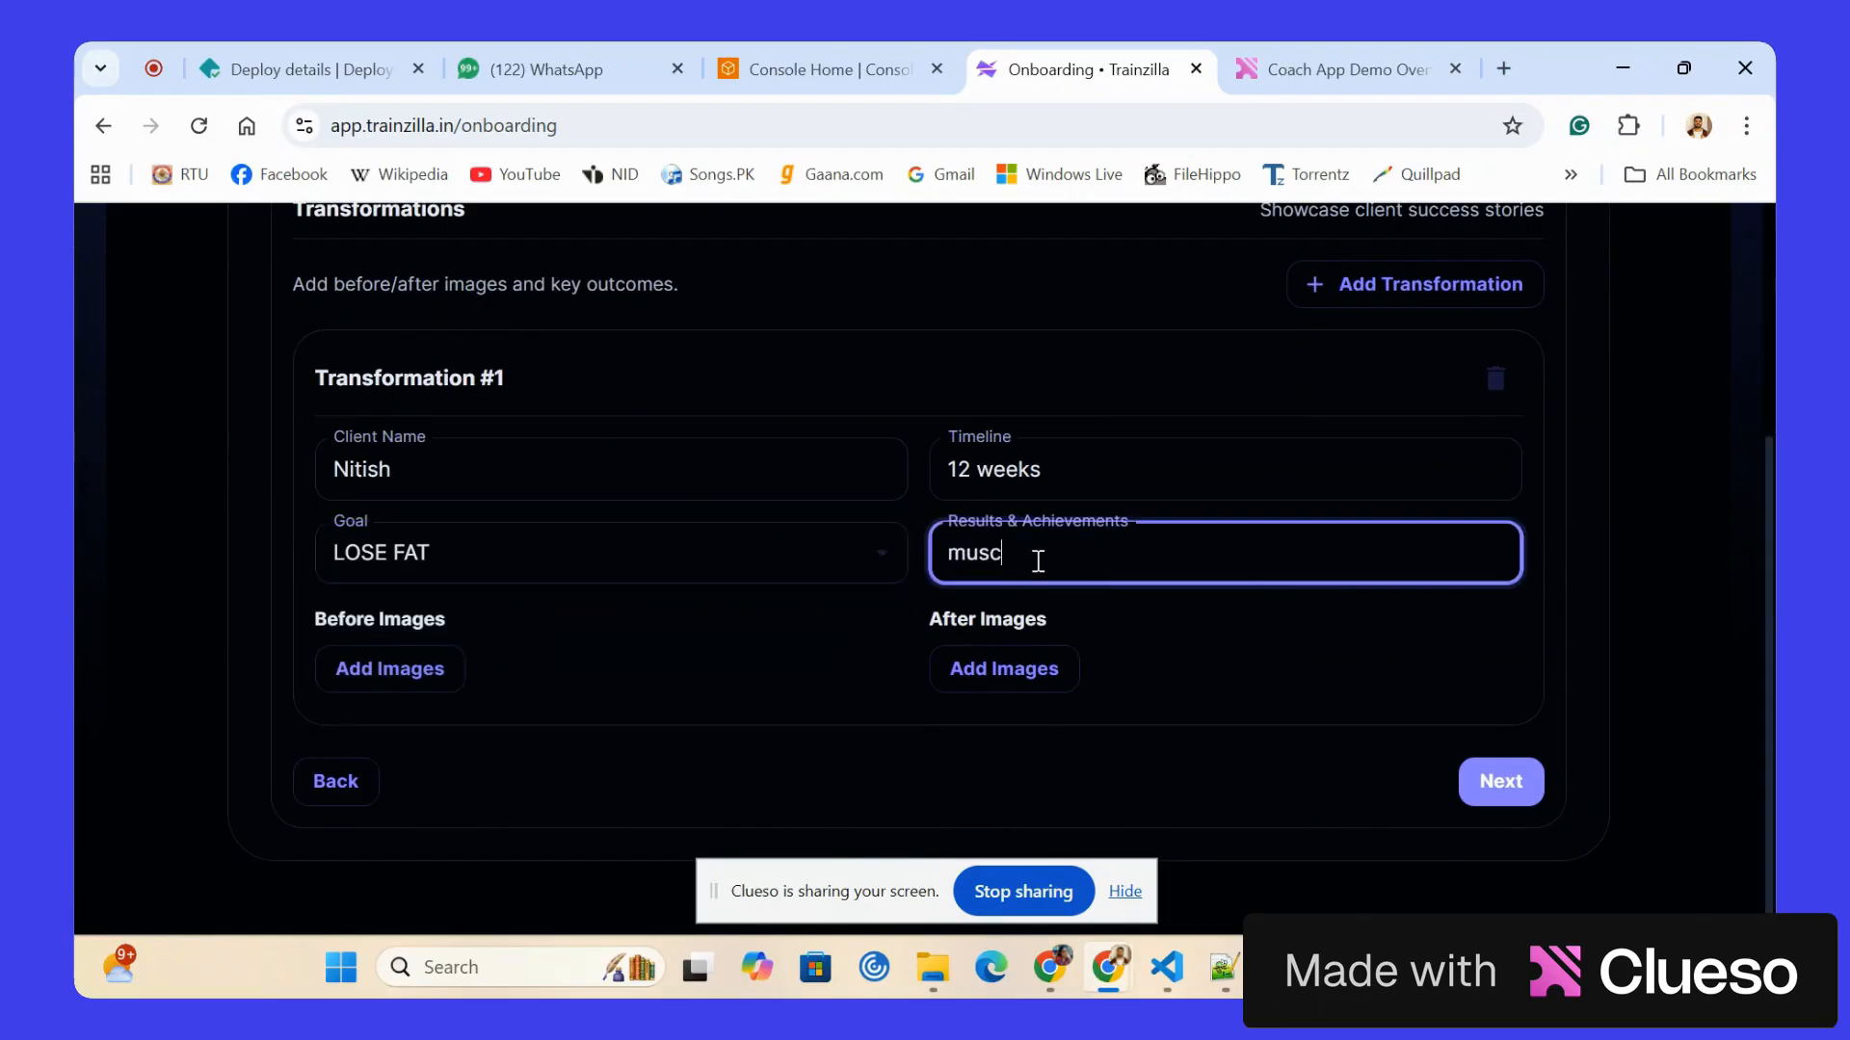
pyautogui.write('le gain, fat loss')
# Upload the 2026-01-08 WhatsApp images from 9.06.34 PM as Transformation #1's before photo and from 9.07.15 PM as its after photo.
pyautogui.click(430, 659)
pyautogui.doubleClick(814, 392)
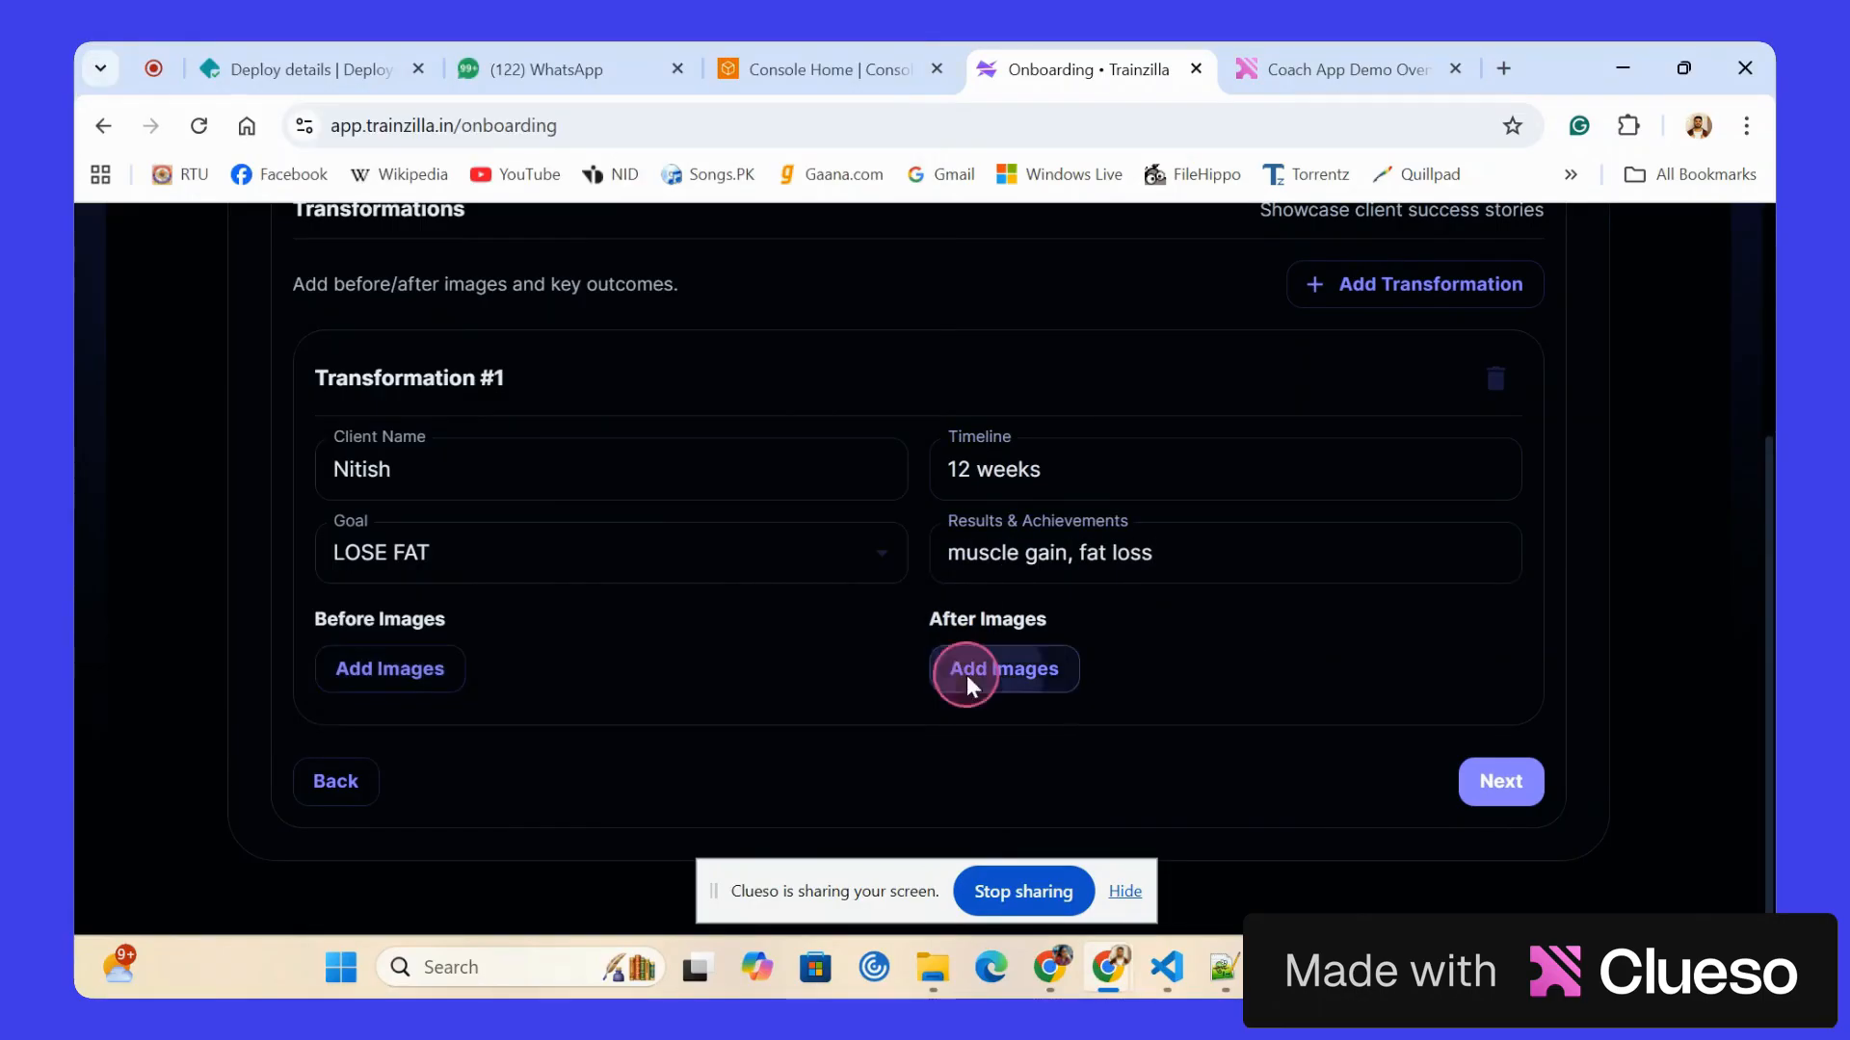
pyautogui.click(967, 674)
pyautogui.click(391, 410)
pyautogui.click(700, 630)
pyautogui.scroll(-2, 819, 607)
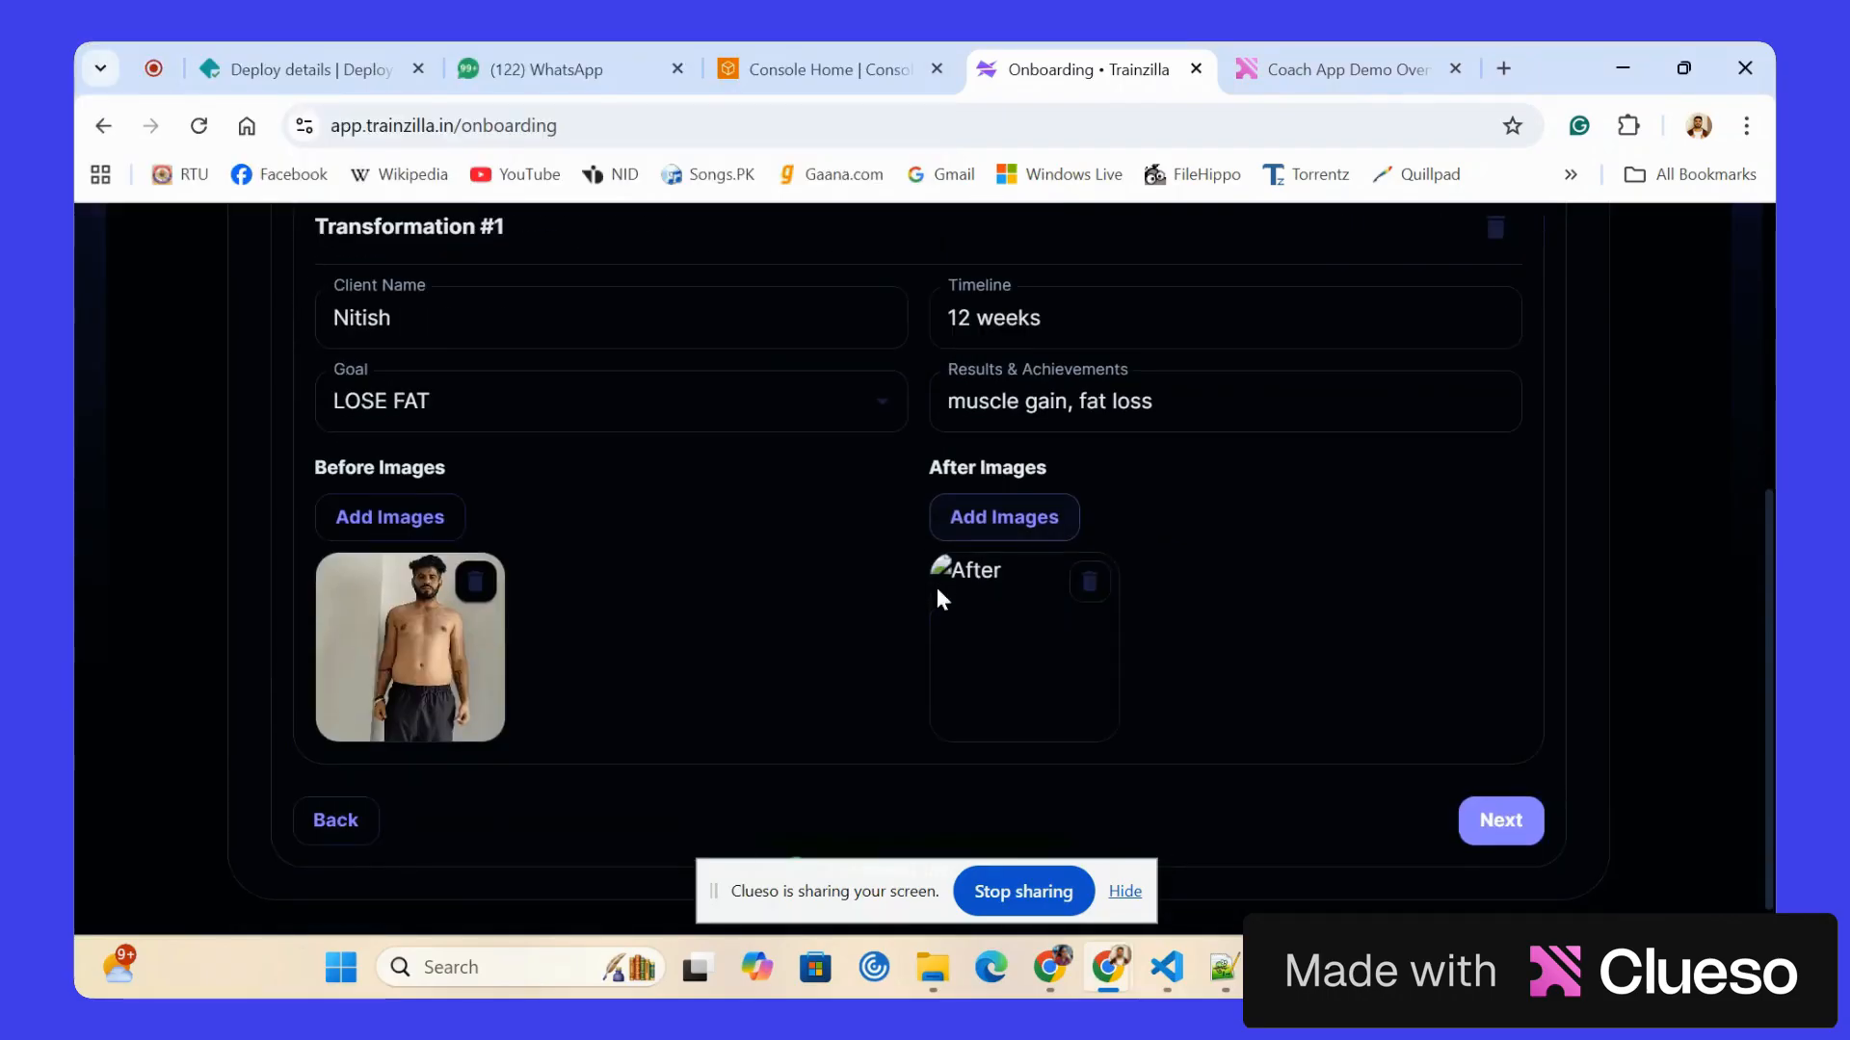
# Add a second transformation with the client's full name and a timeline of 12 weeks.
pyautogui.scroll(1, 867, 462)
pyautogui.click(1355, 256)
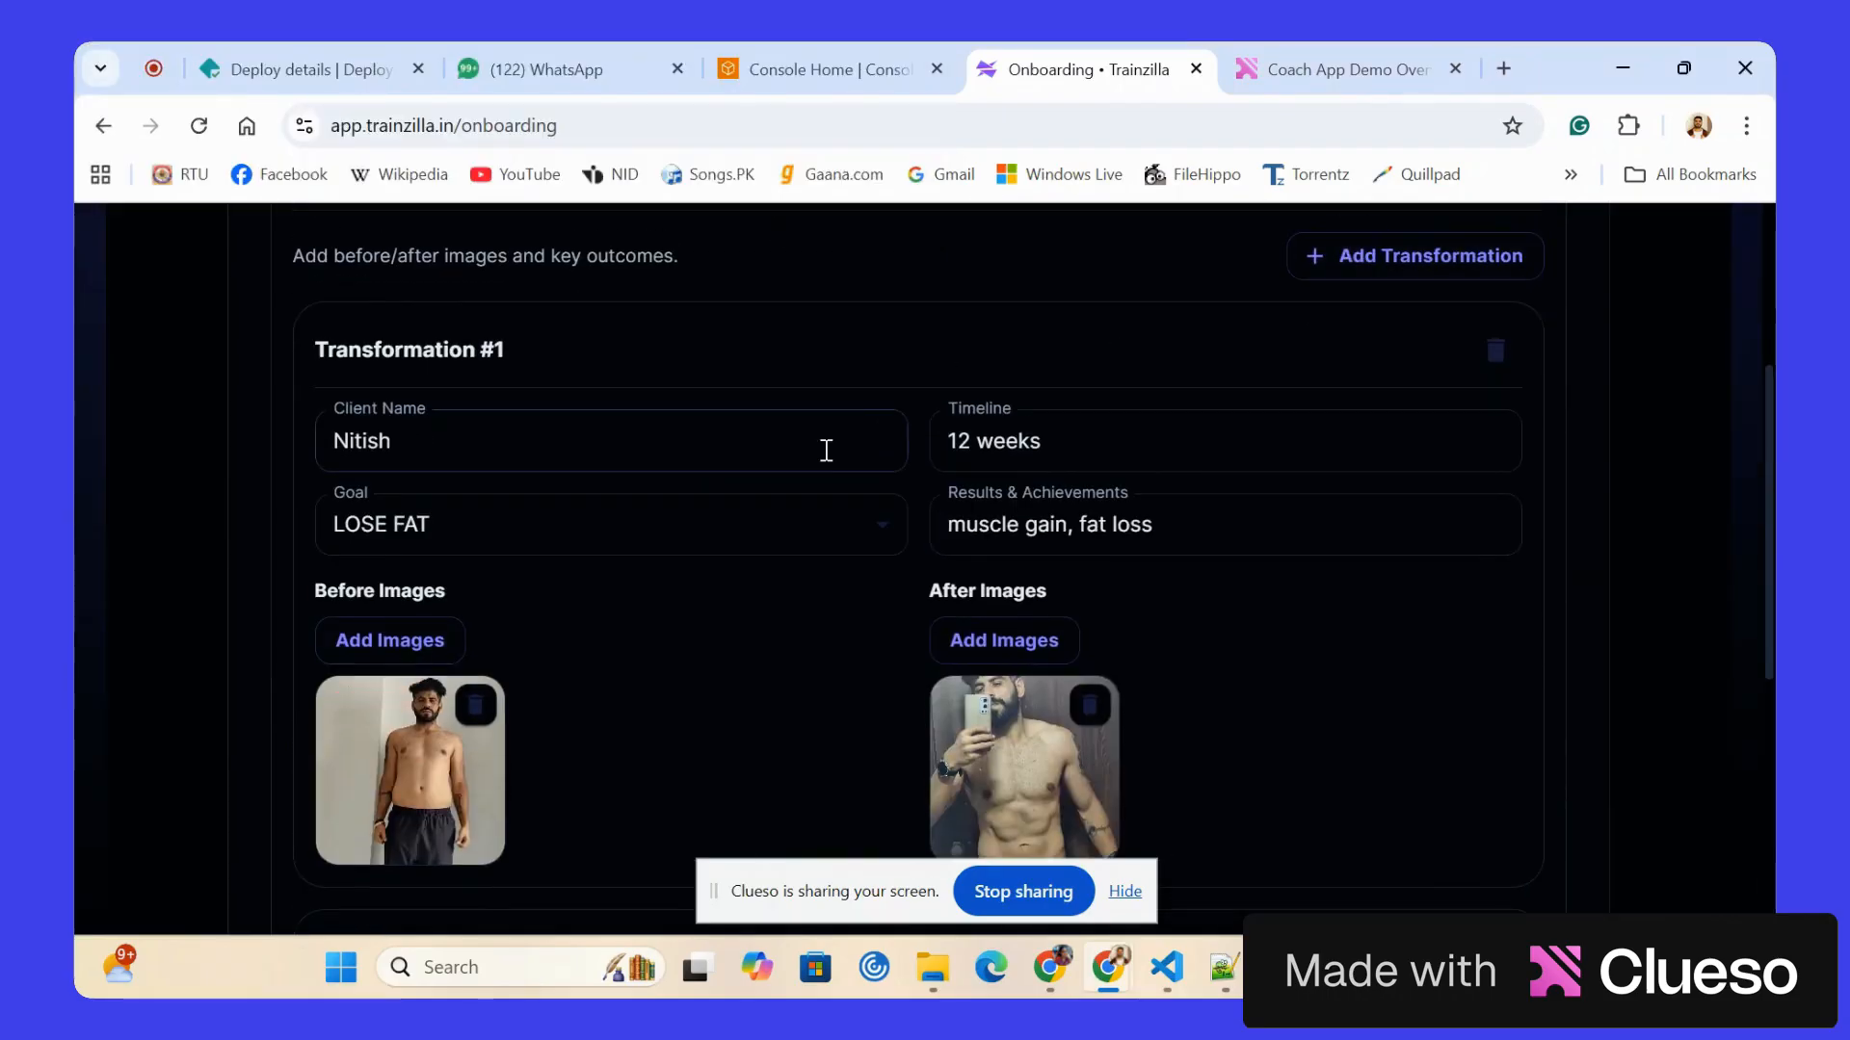
pyautogui.scroll(-5, 825, 450)
pyautogui.click(488, 512)
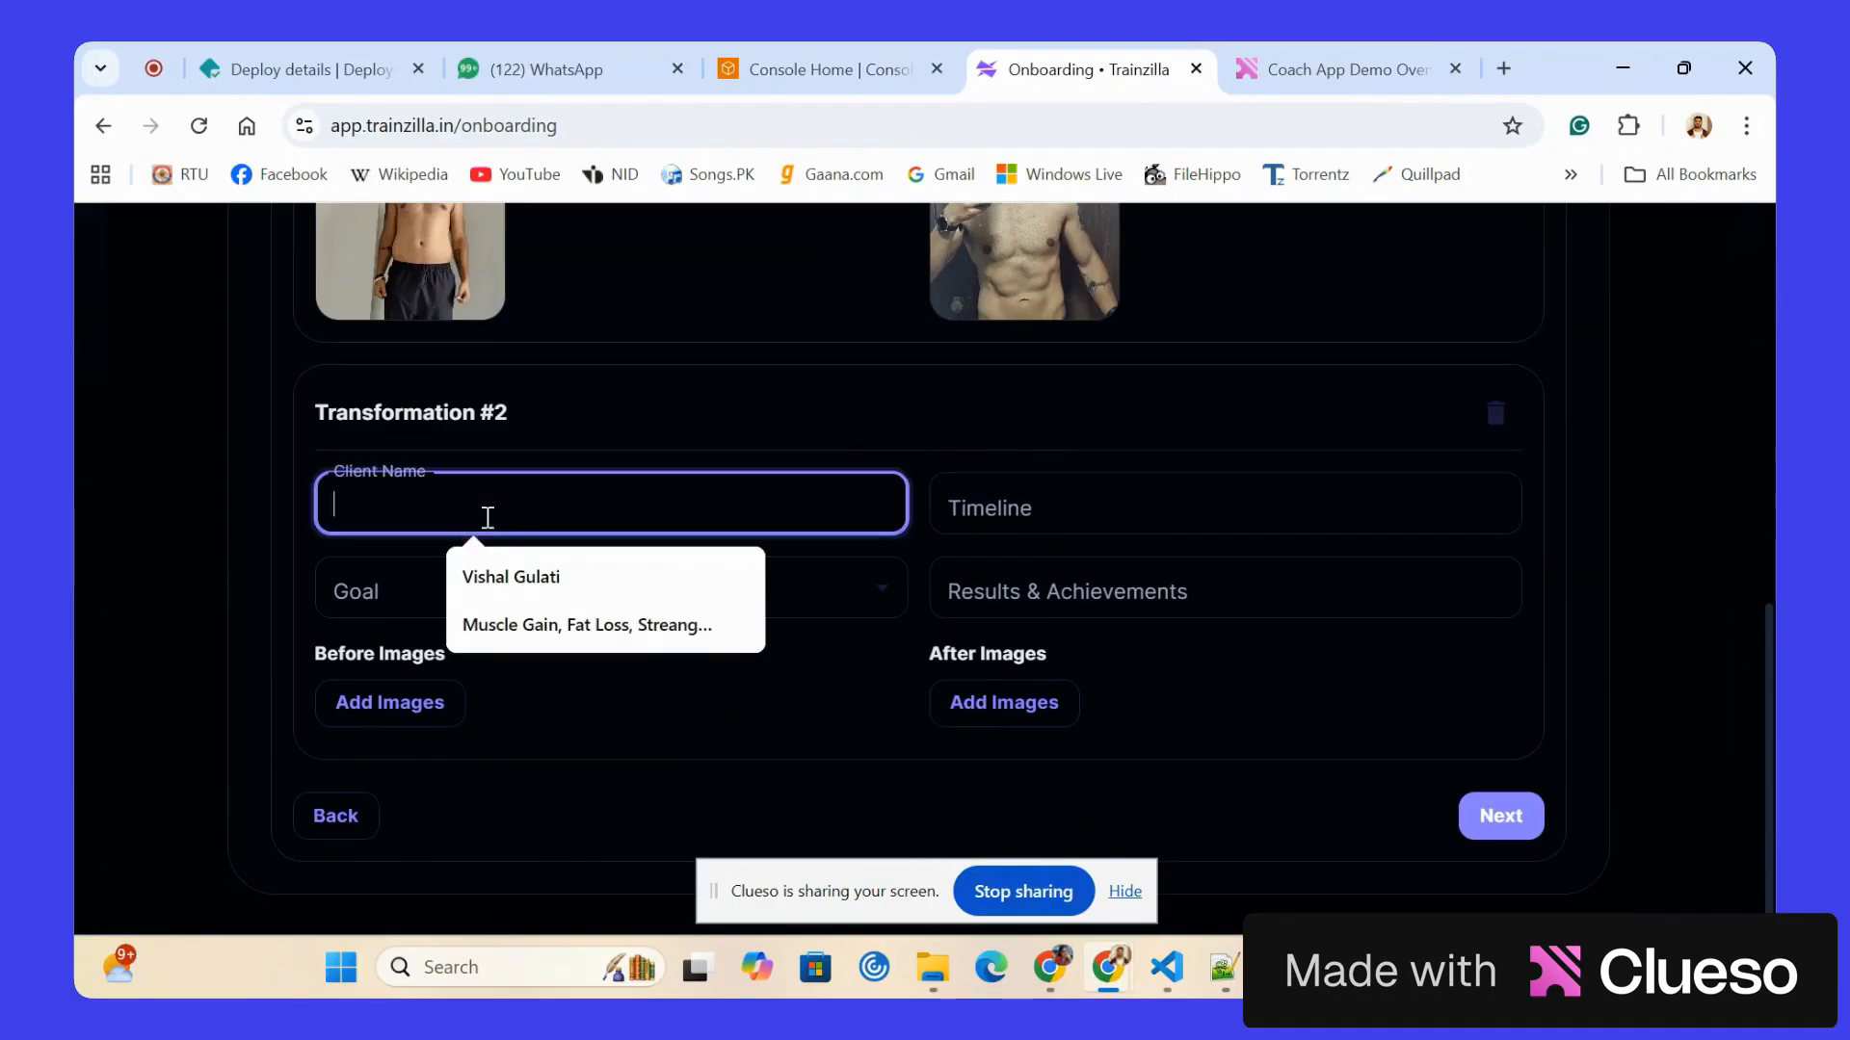
pyautogui.click(499, 583)
pyautogui.click(1029, 508)
pyautogui.write('12 weeks')
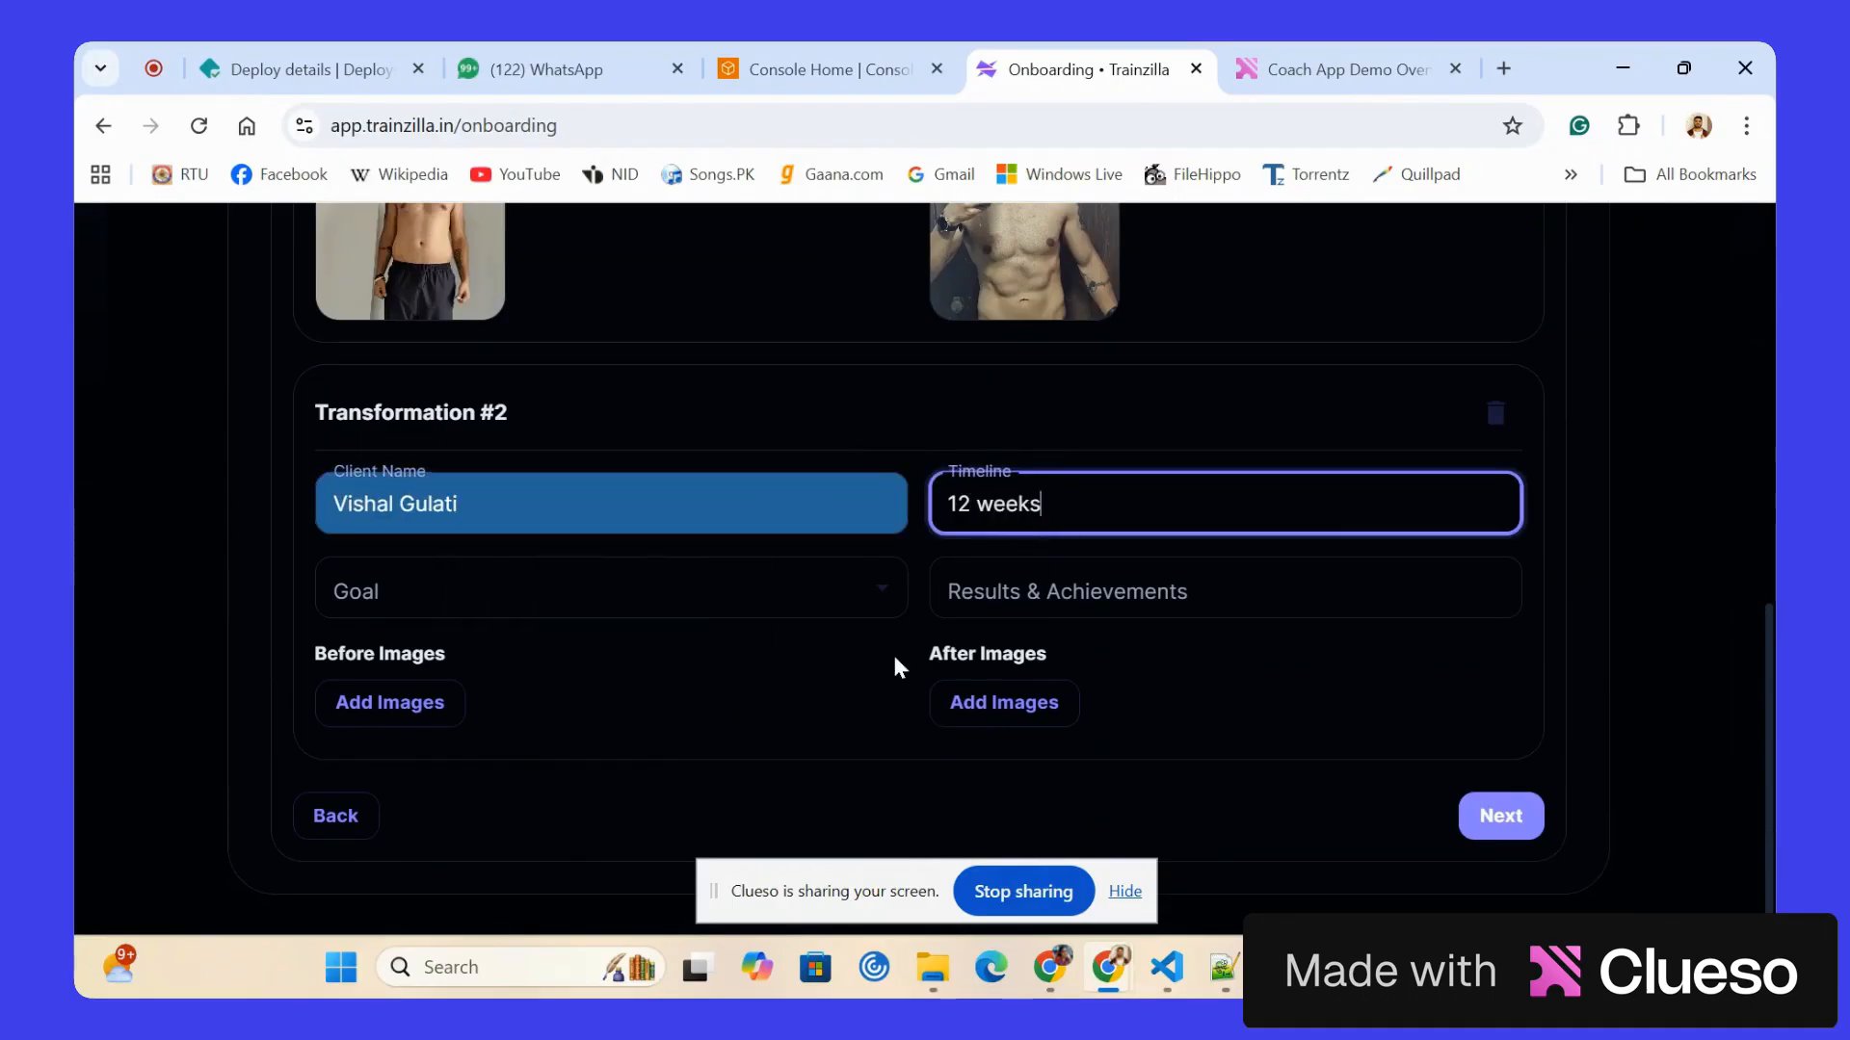
# Set Transformation #2's goal to GAIN MUSCLE and copy the results text "muscle gain, fat loss" into it from Transformation #1.
pyautogui.click(597, 589)
pyautogui.click(529, 707)
pyautogui.click(1062, 590)
pyautogui.scroll(3, 1065, 583)
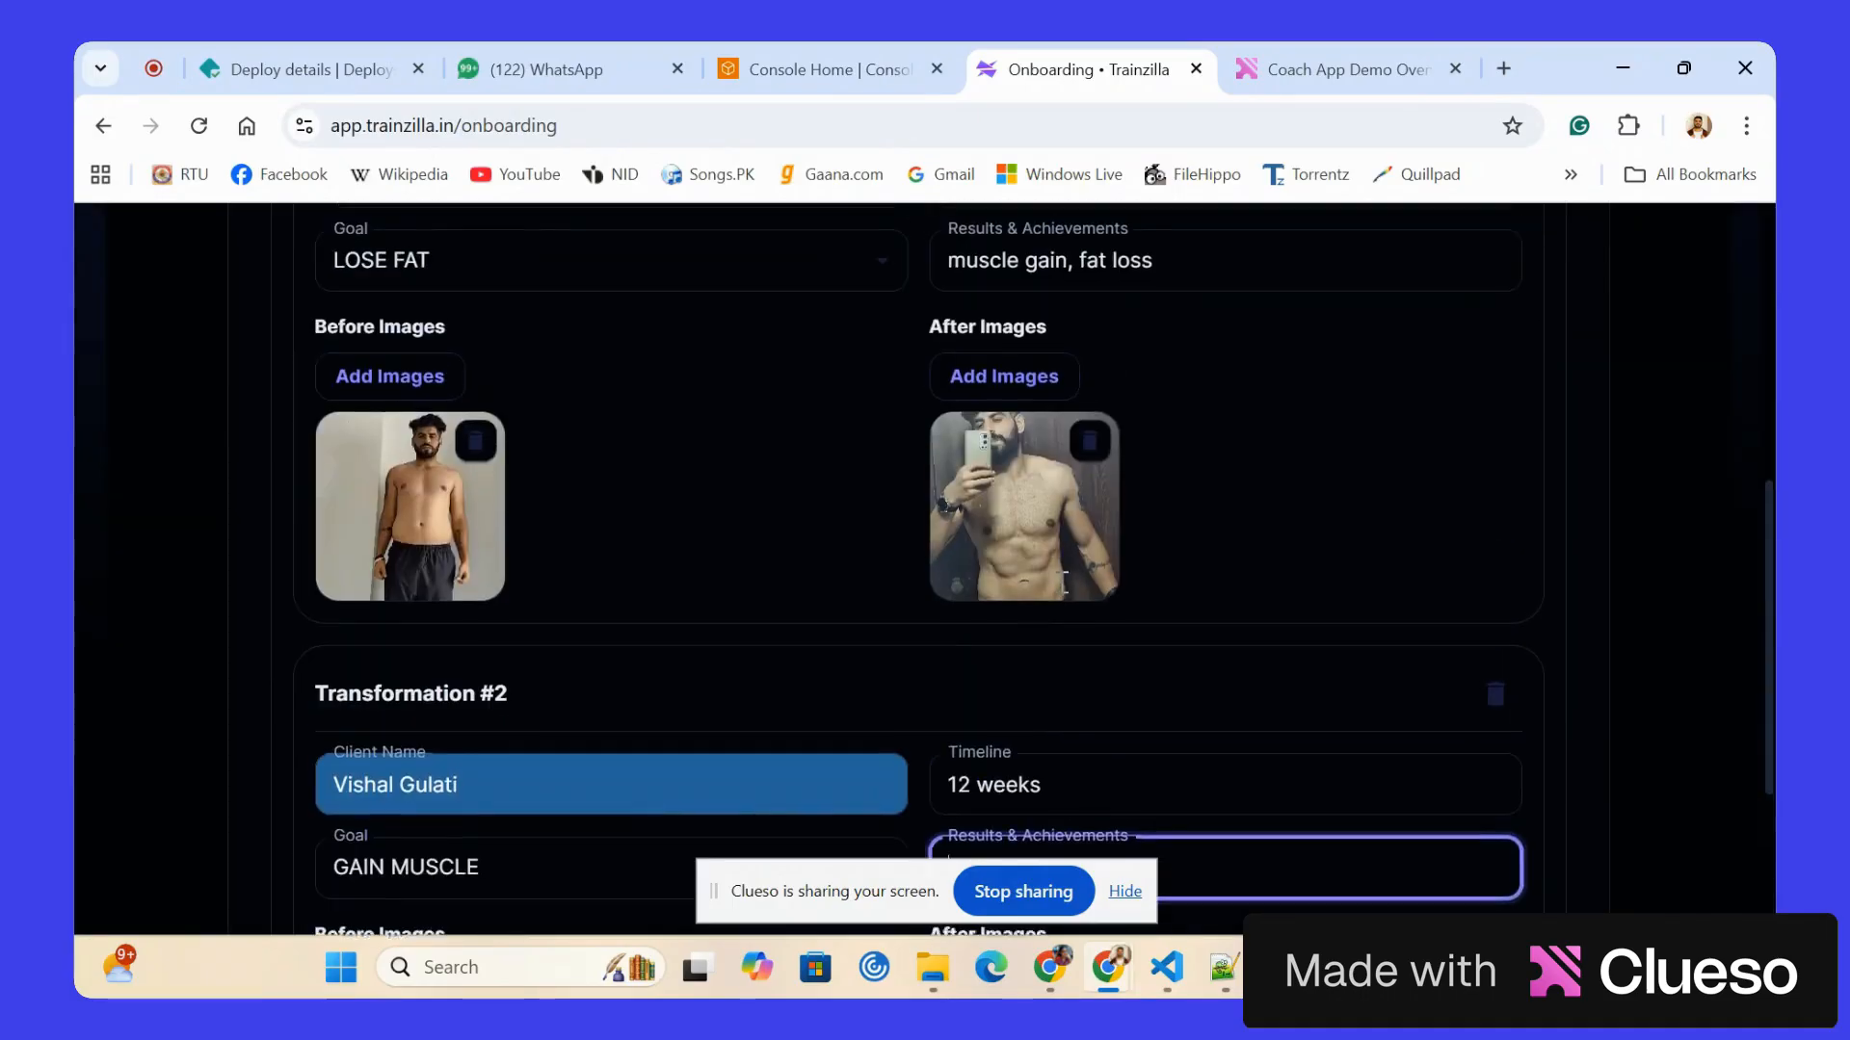
pyautogui.scroll(2, 1065, 582)
pyautogui.moveTo(1230, 478); pyautogui.dragTo(884, 488)
pyautogui.hotkey('ctrl', 'c')
pyautogui.scroll(-5, 885, 488)
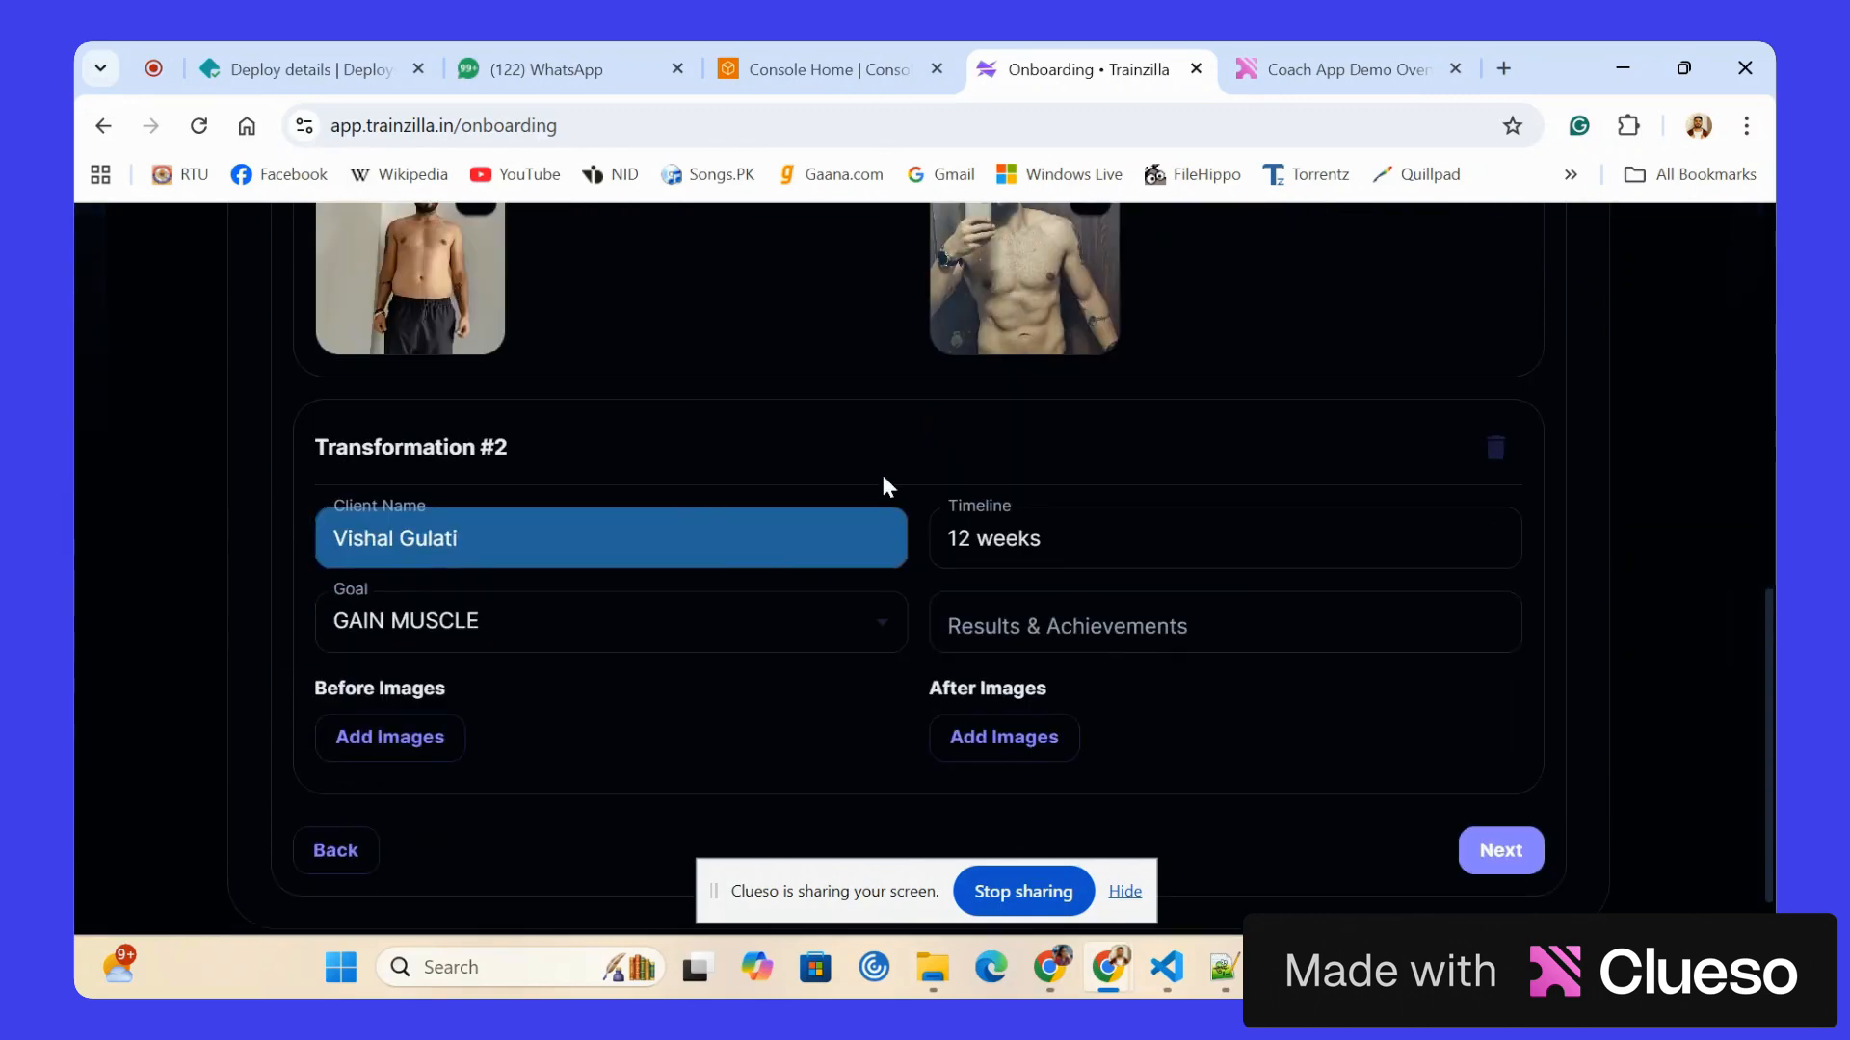
pyautogui.click(1224, 622)
pyautogui.hotkey('ctrl', 'v')
# Upload the WhatsApp image of 2026-01-08 at 9.19.46 PM as Transformation #2's before photo.
pyautogui.click(434, 751)
pyautogui.scroll(-1, 598, 434)
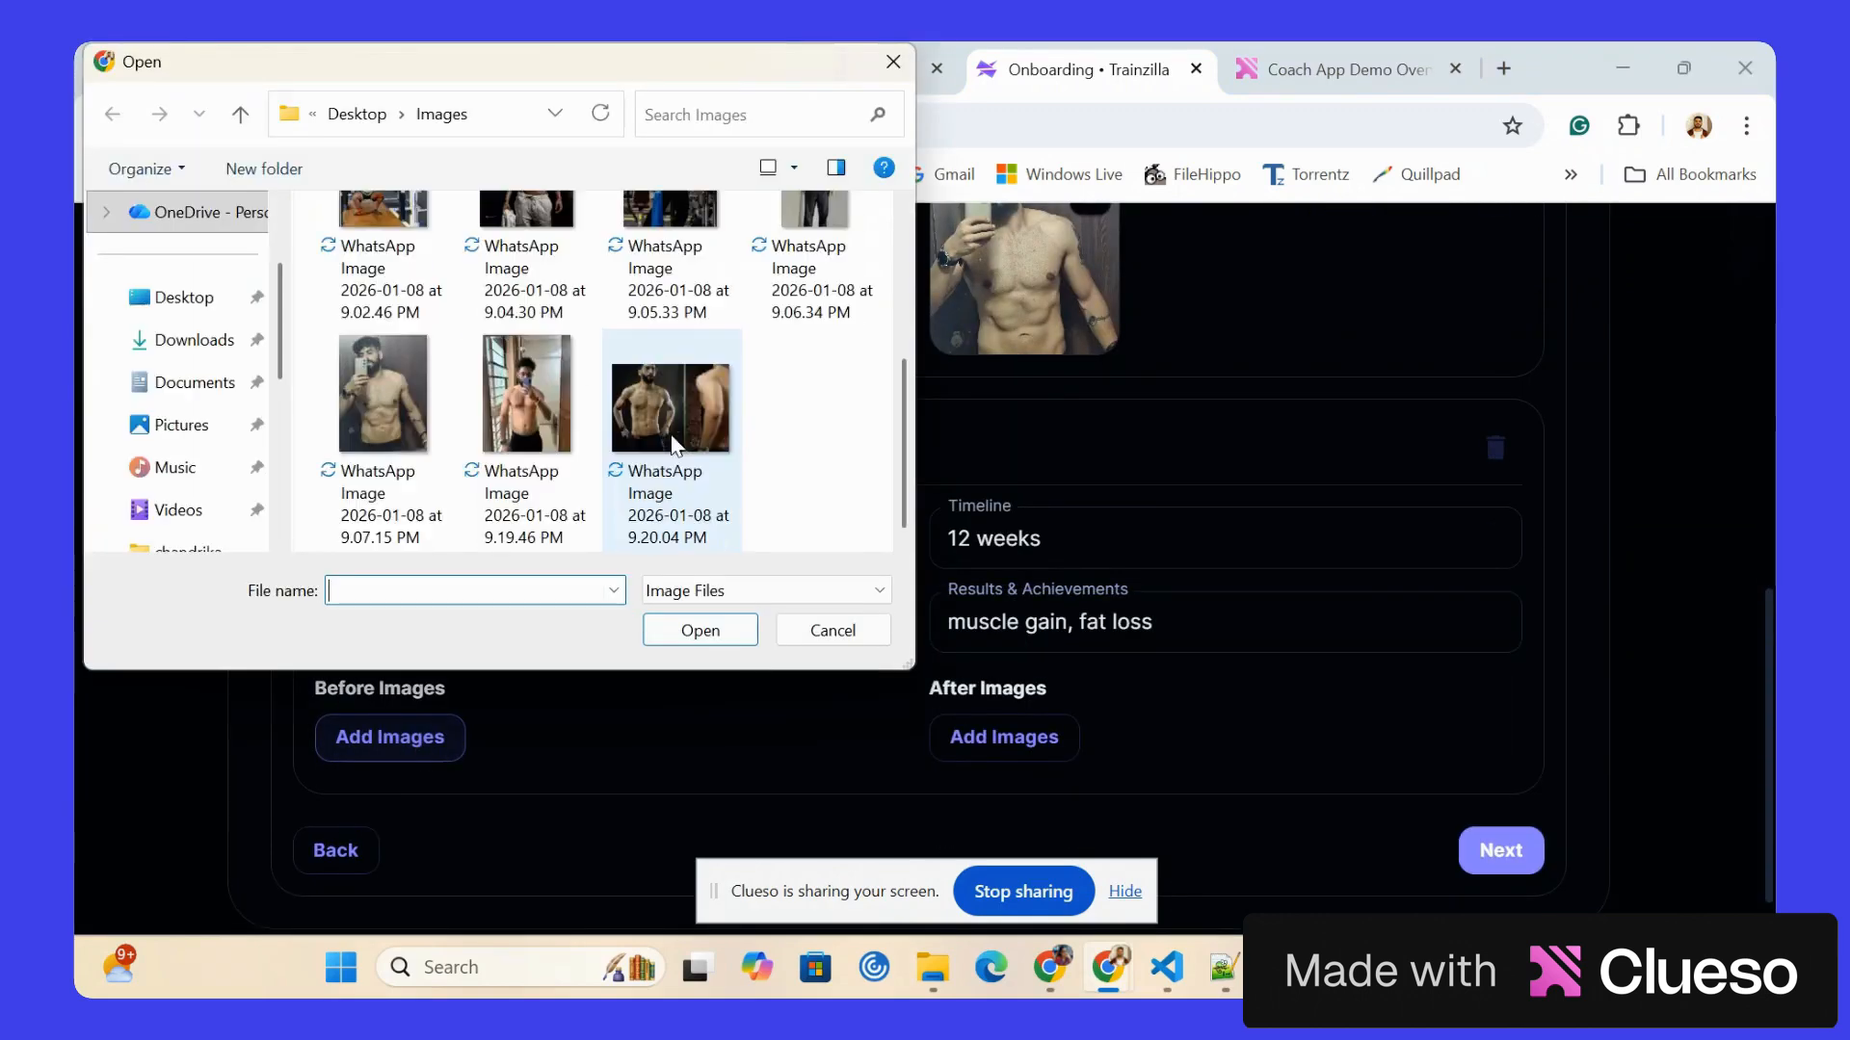
pyautogui.click(528, 434)
pyautogui.click(700, 630)
# Upload the WhatsApp image of 2026-01-08 at 9.20.04 PM as Transformation #2's after photo, and continue to the Testimonials stage.
pyautogui.click(1067, 757)
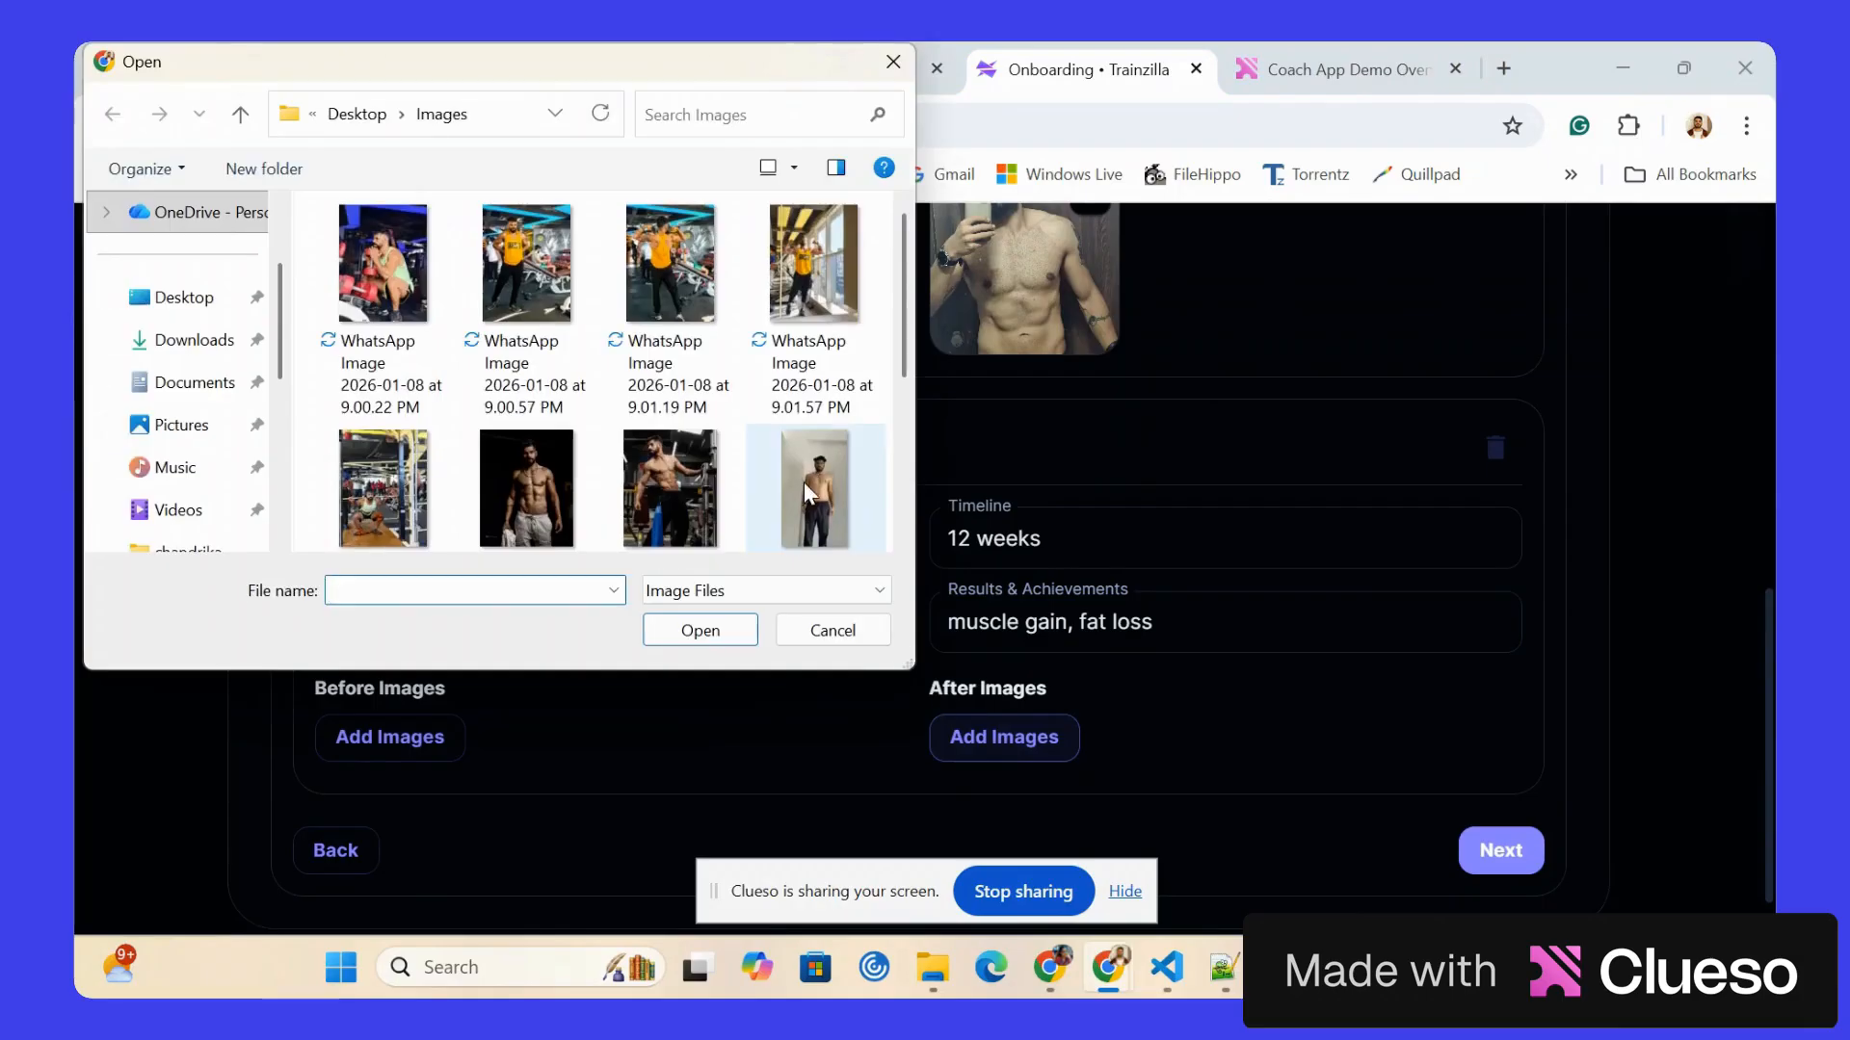
pyautogui.scroll(-1, 597, 386)
pyautogui.click(668, 396)
pyautogui.click(702, 627)
pyautogui.scroll(-3, 1445, 826)
pyautogui.click(1499, 782)
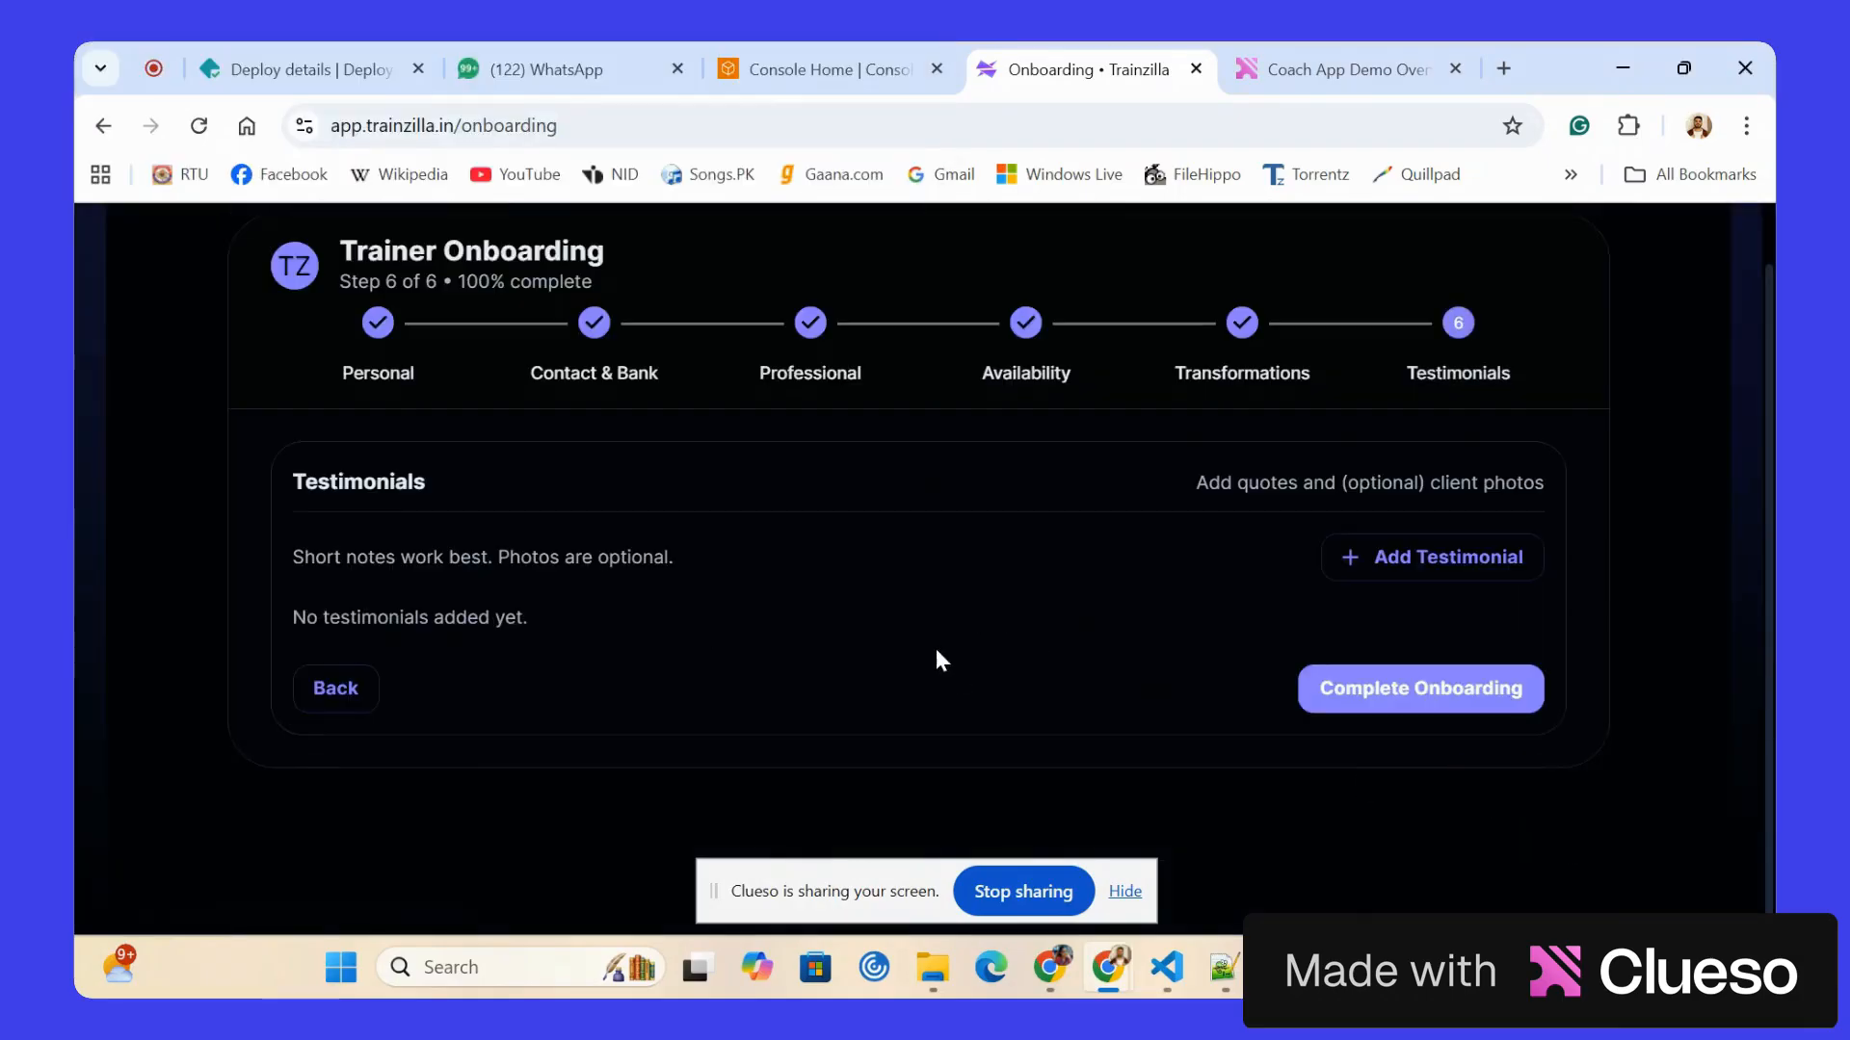
# Add a testimonial with the client's name and the note "good coach", and complete the onboarding.
pyautogui.click(1416, 564)
pyautogui.click(564, 732)
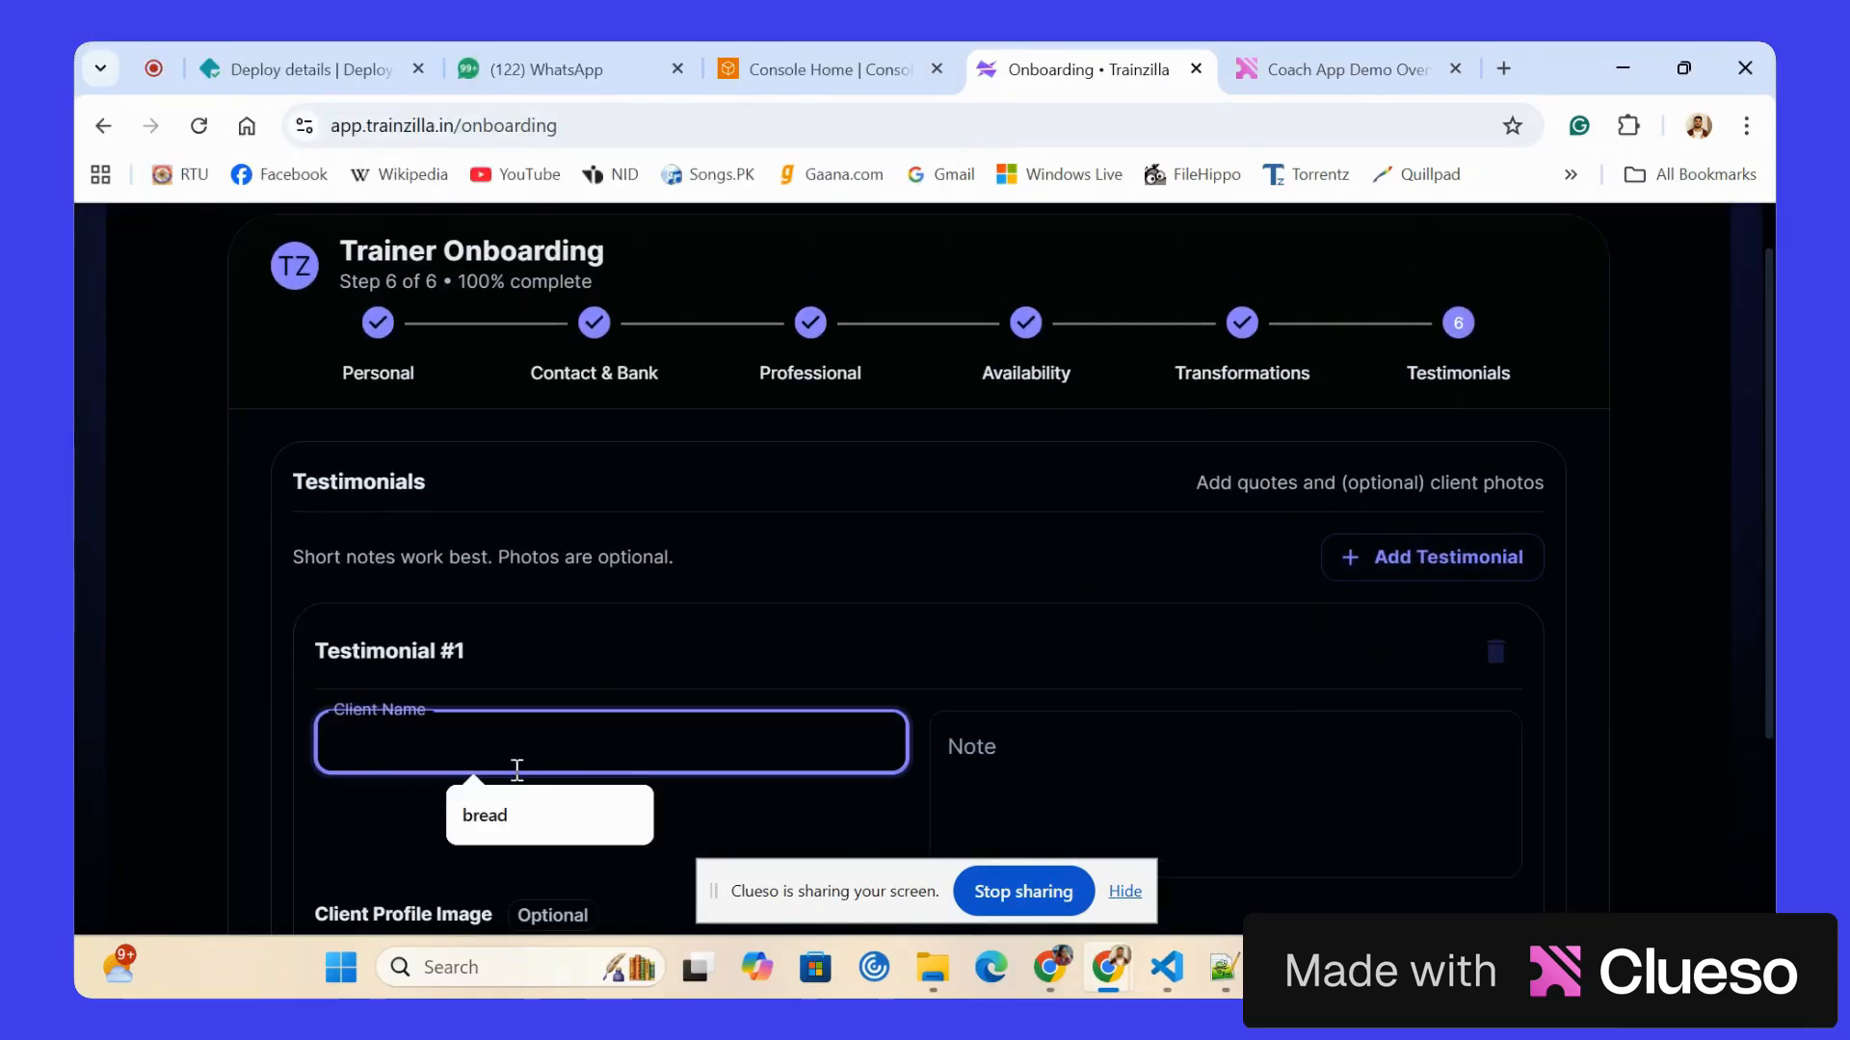
pyautogui.write('Chandrika')
pyautogui.click(974, 771)
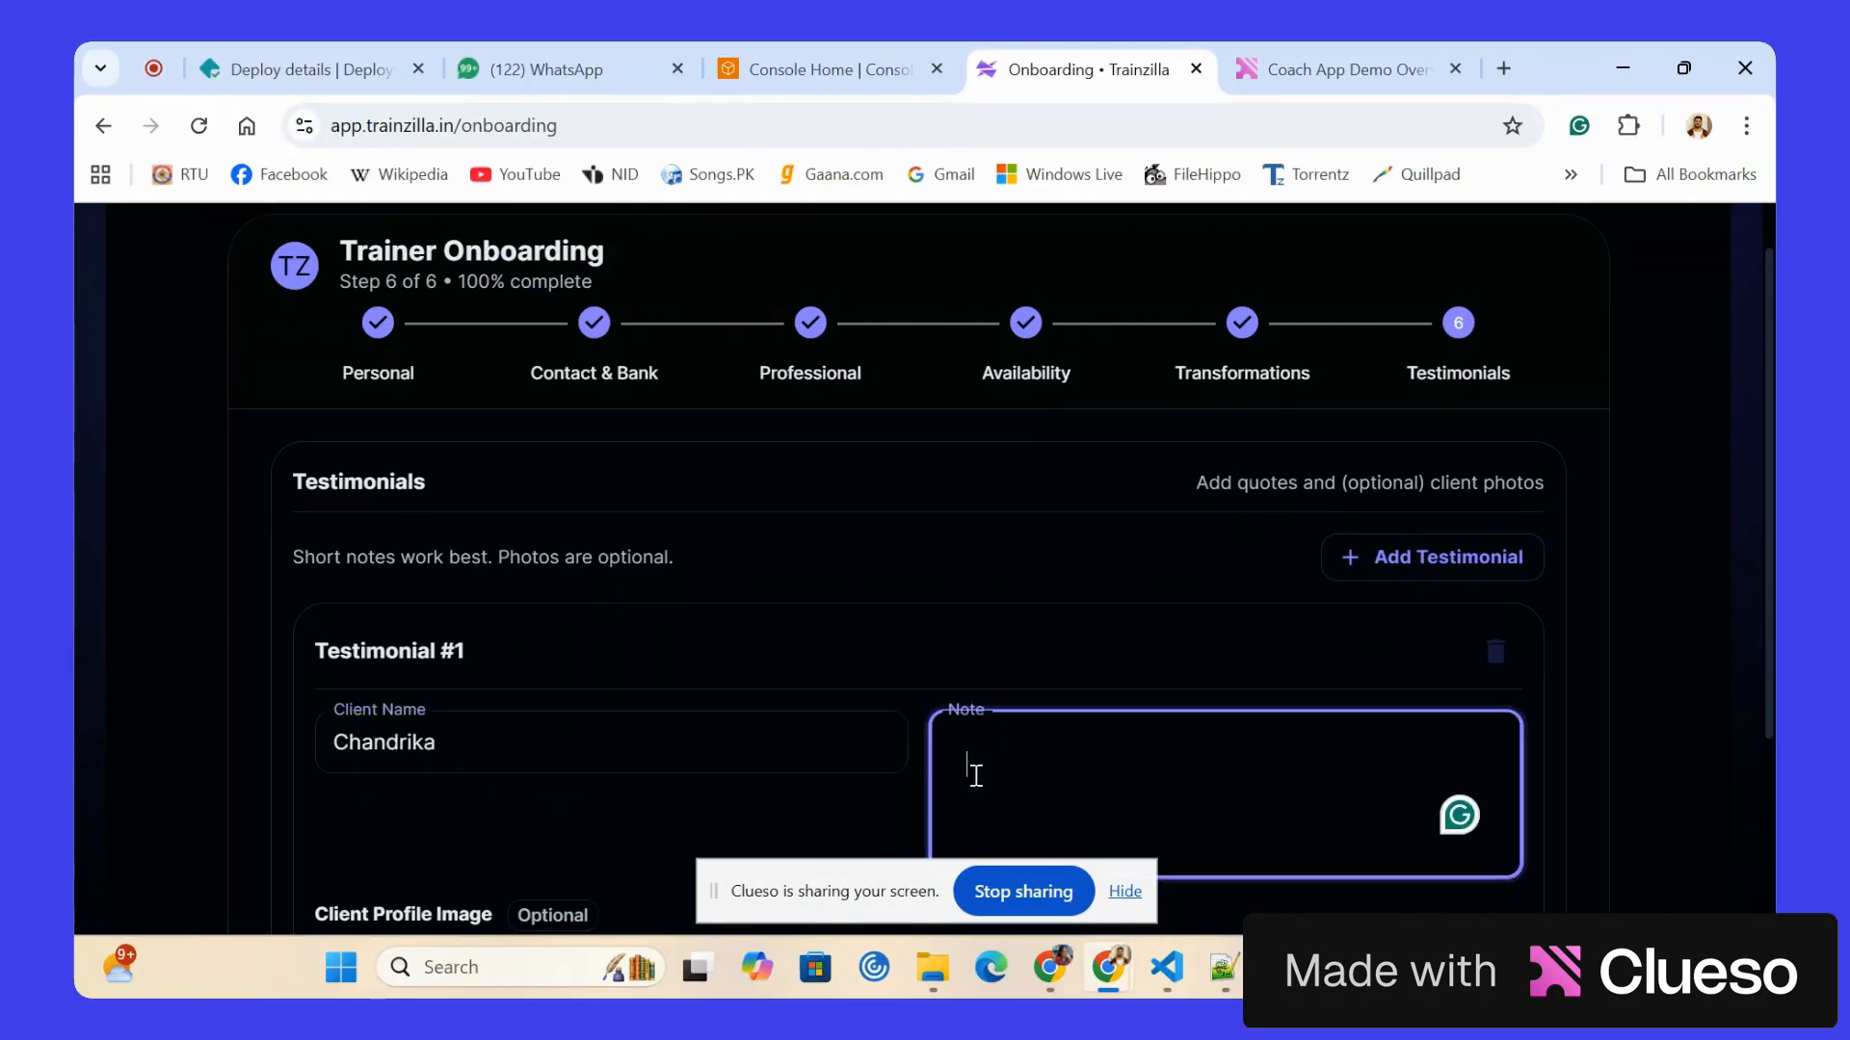
pyautogui.write('good coach')
pyautogui.scroll(-3, 968, 663)
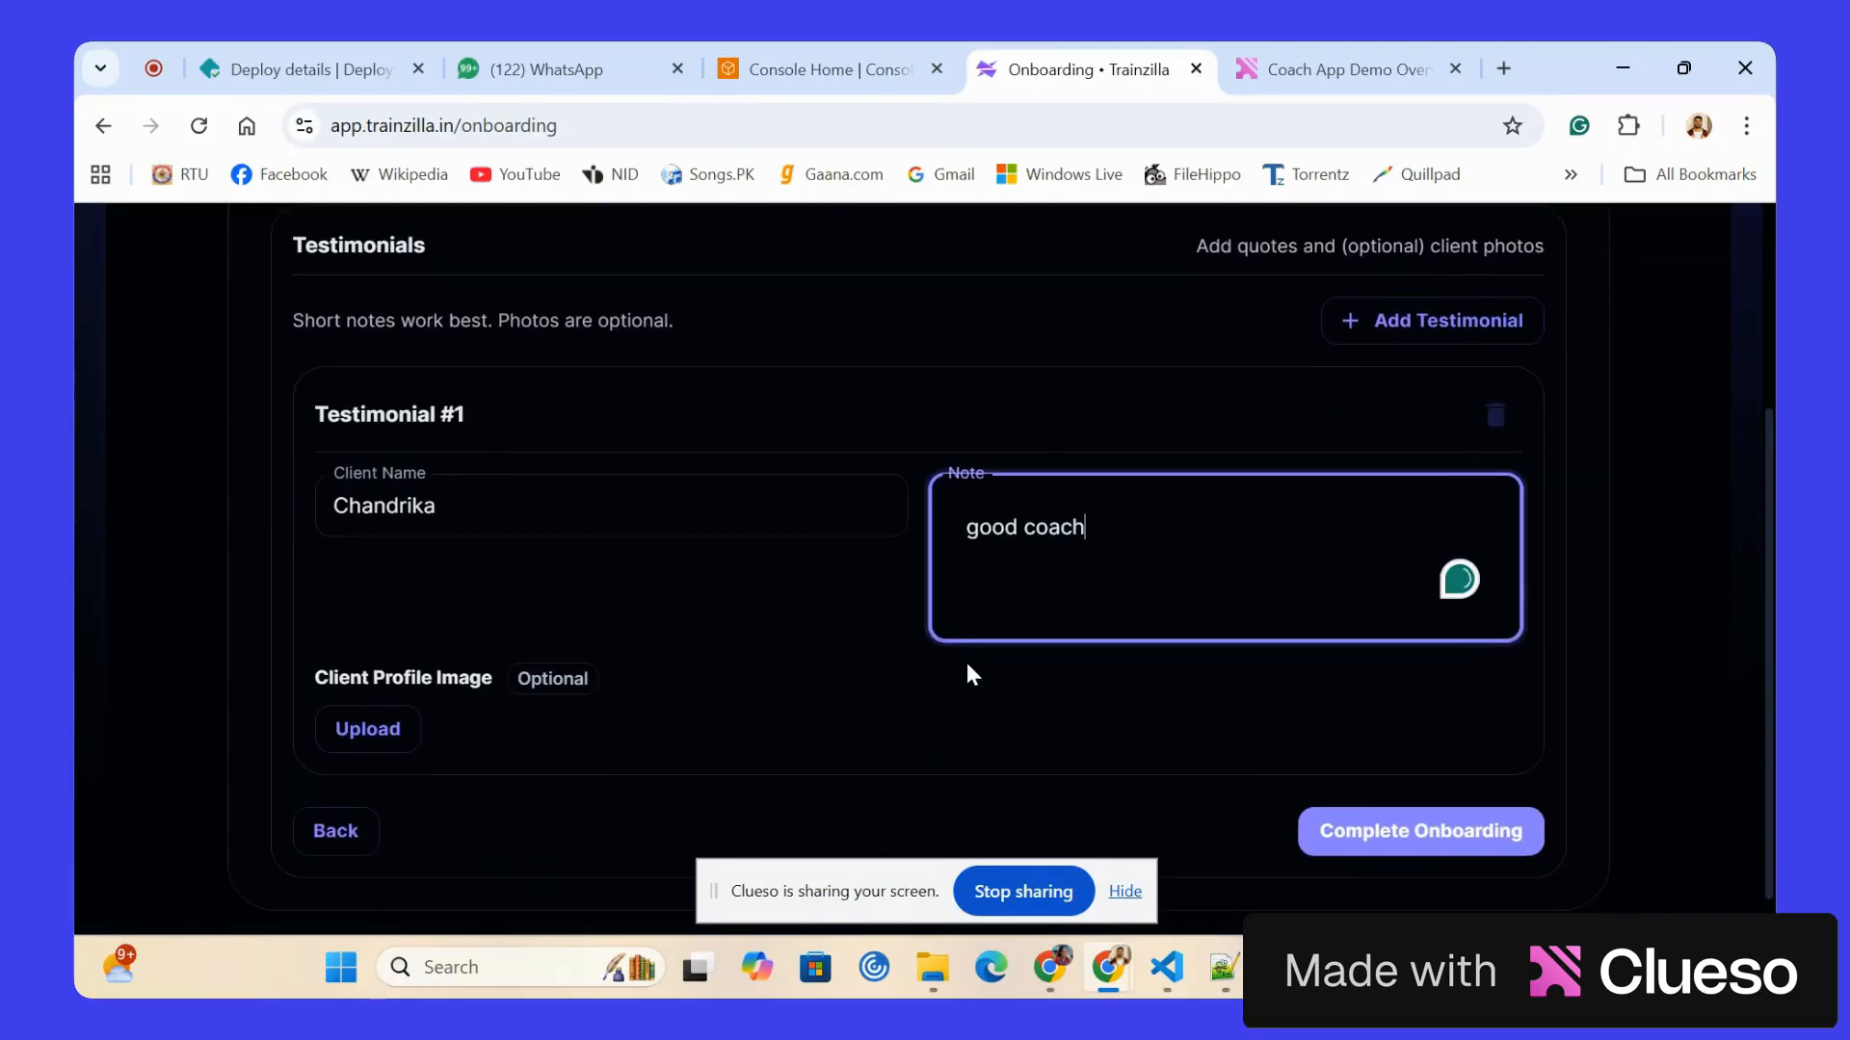
pyautogui.scroll(1, 1233, 754)
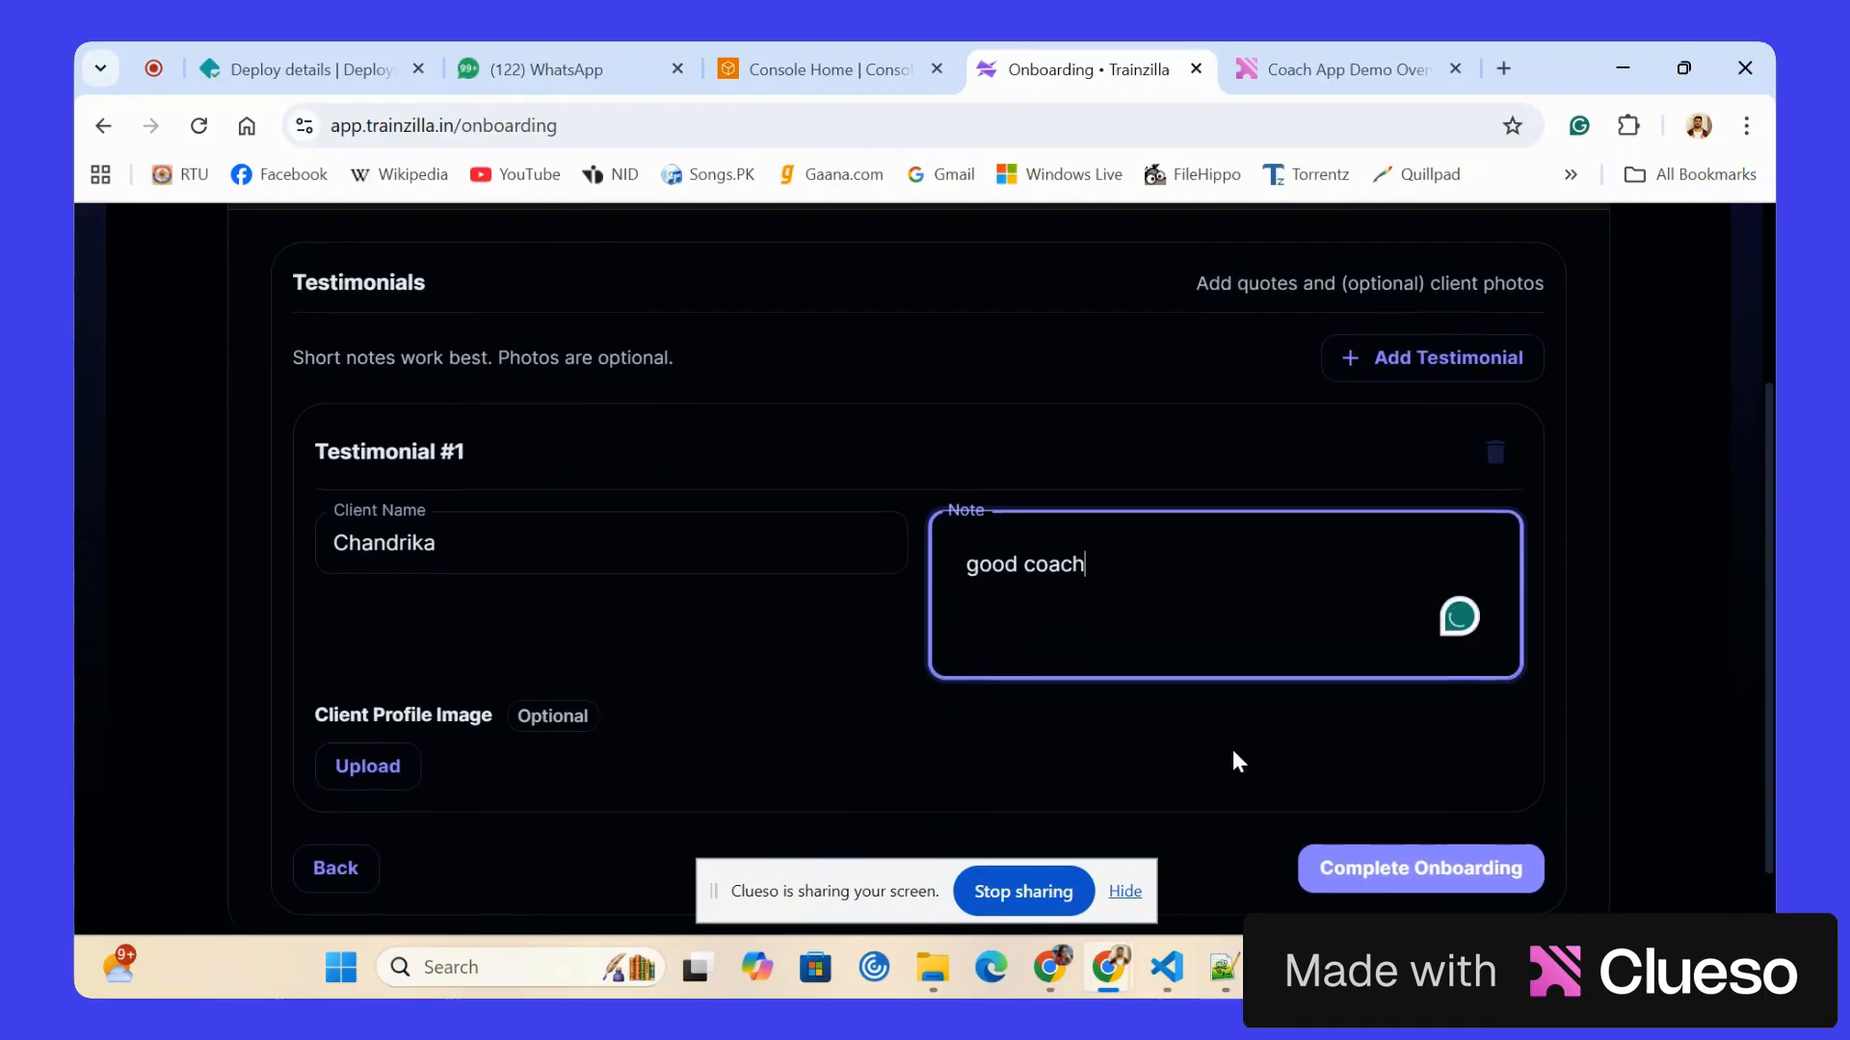
pyautogui.click(1382, 860)
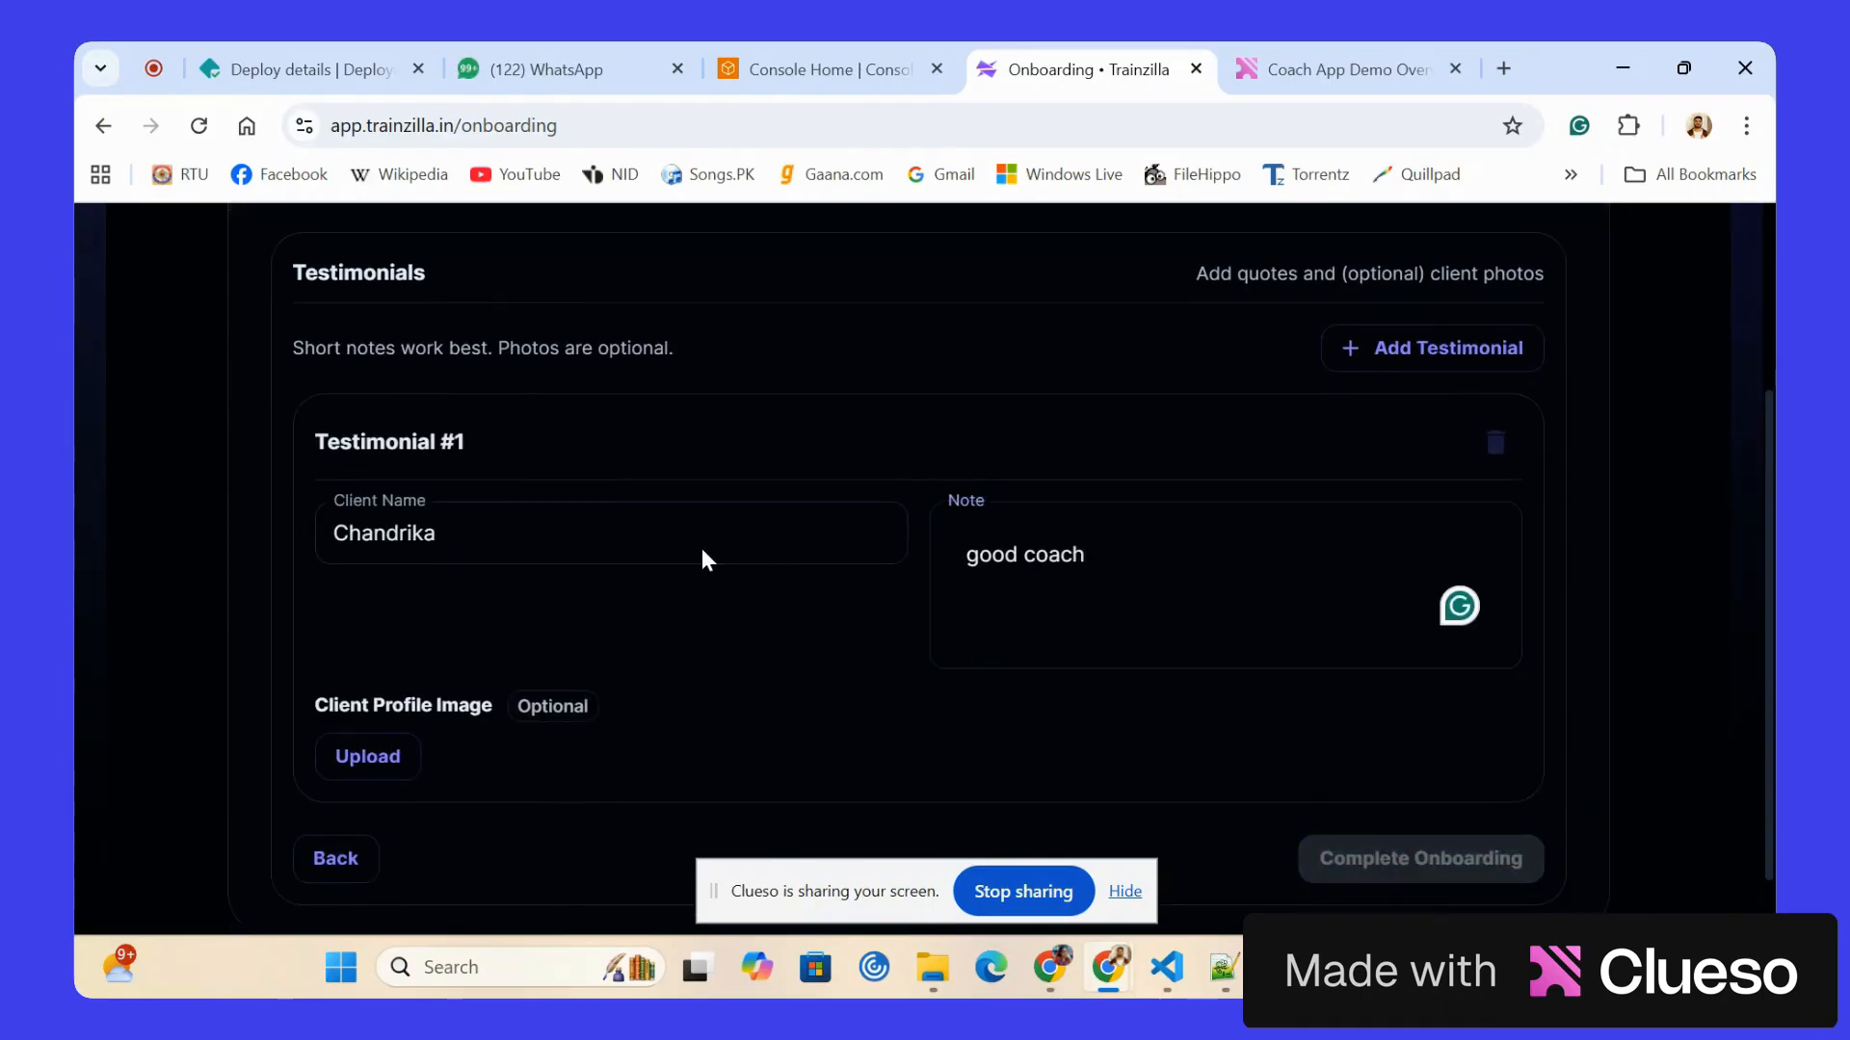
pyautogui.click(701, 551)
# Review the yearly and monthly Starter Plans, and start the 15-day free trial instead.
pyautogui.scroll(-1, 704, 556)
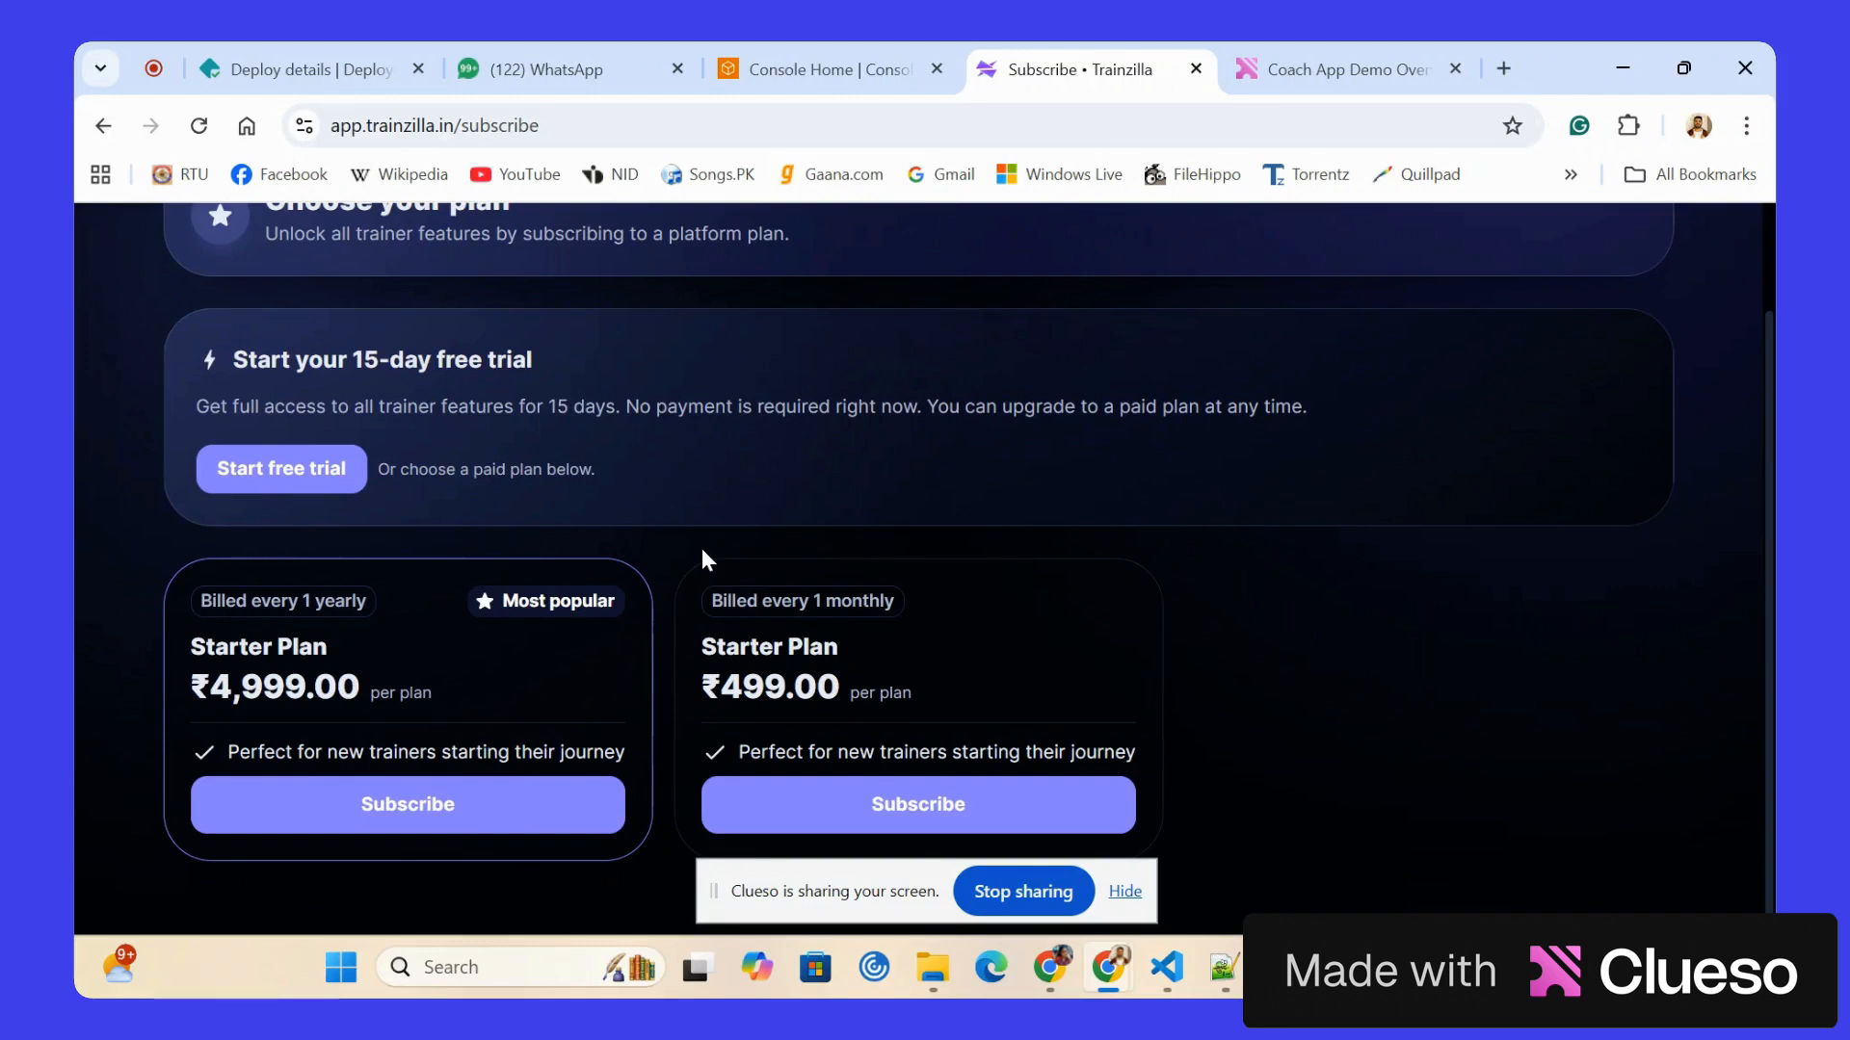
pyautogui.scroll(1, 702, 550)
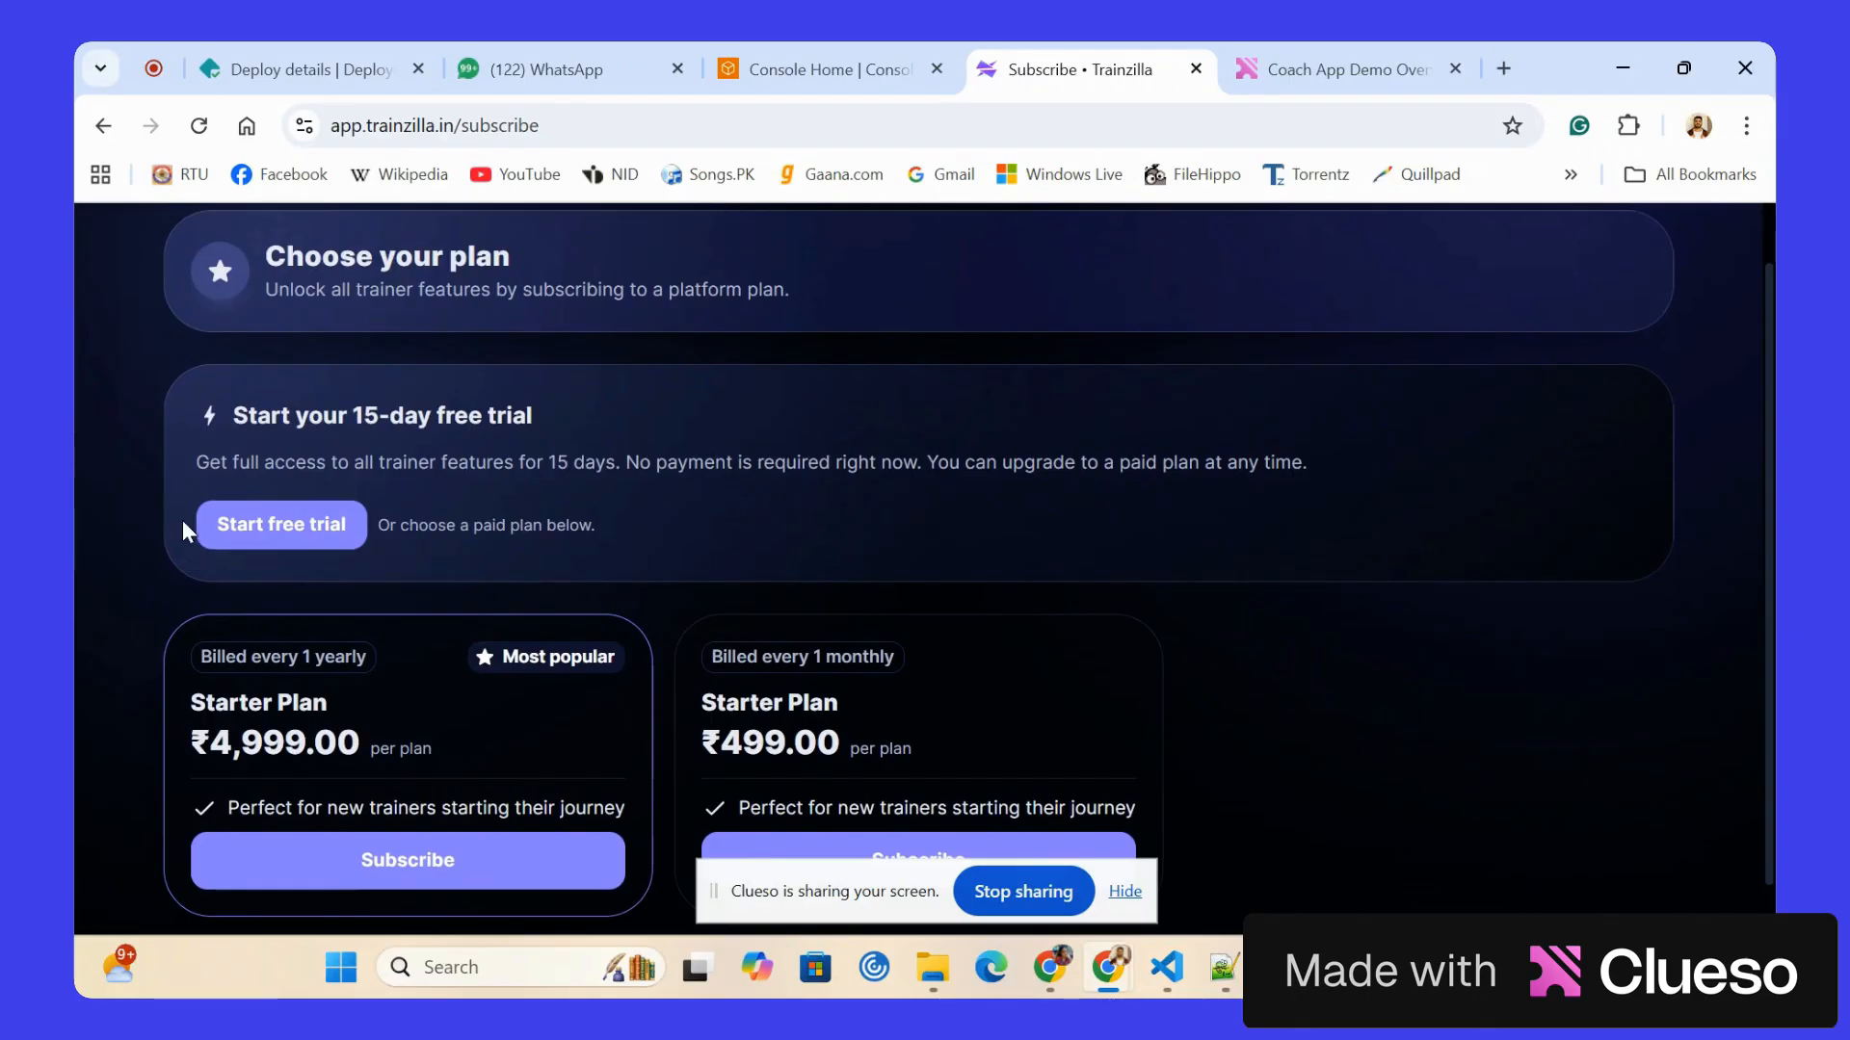
pyautogui.click(239, 525)
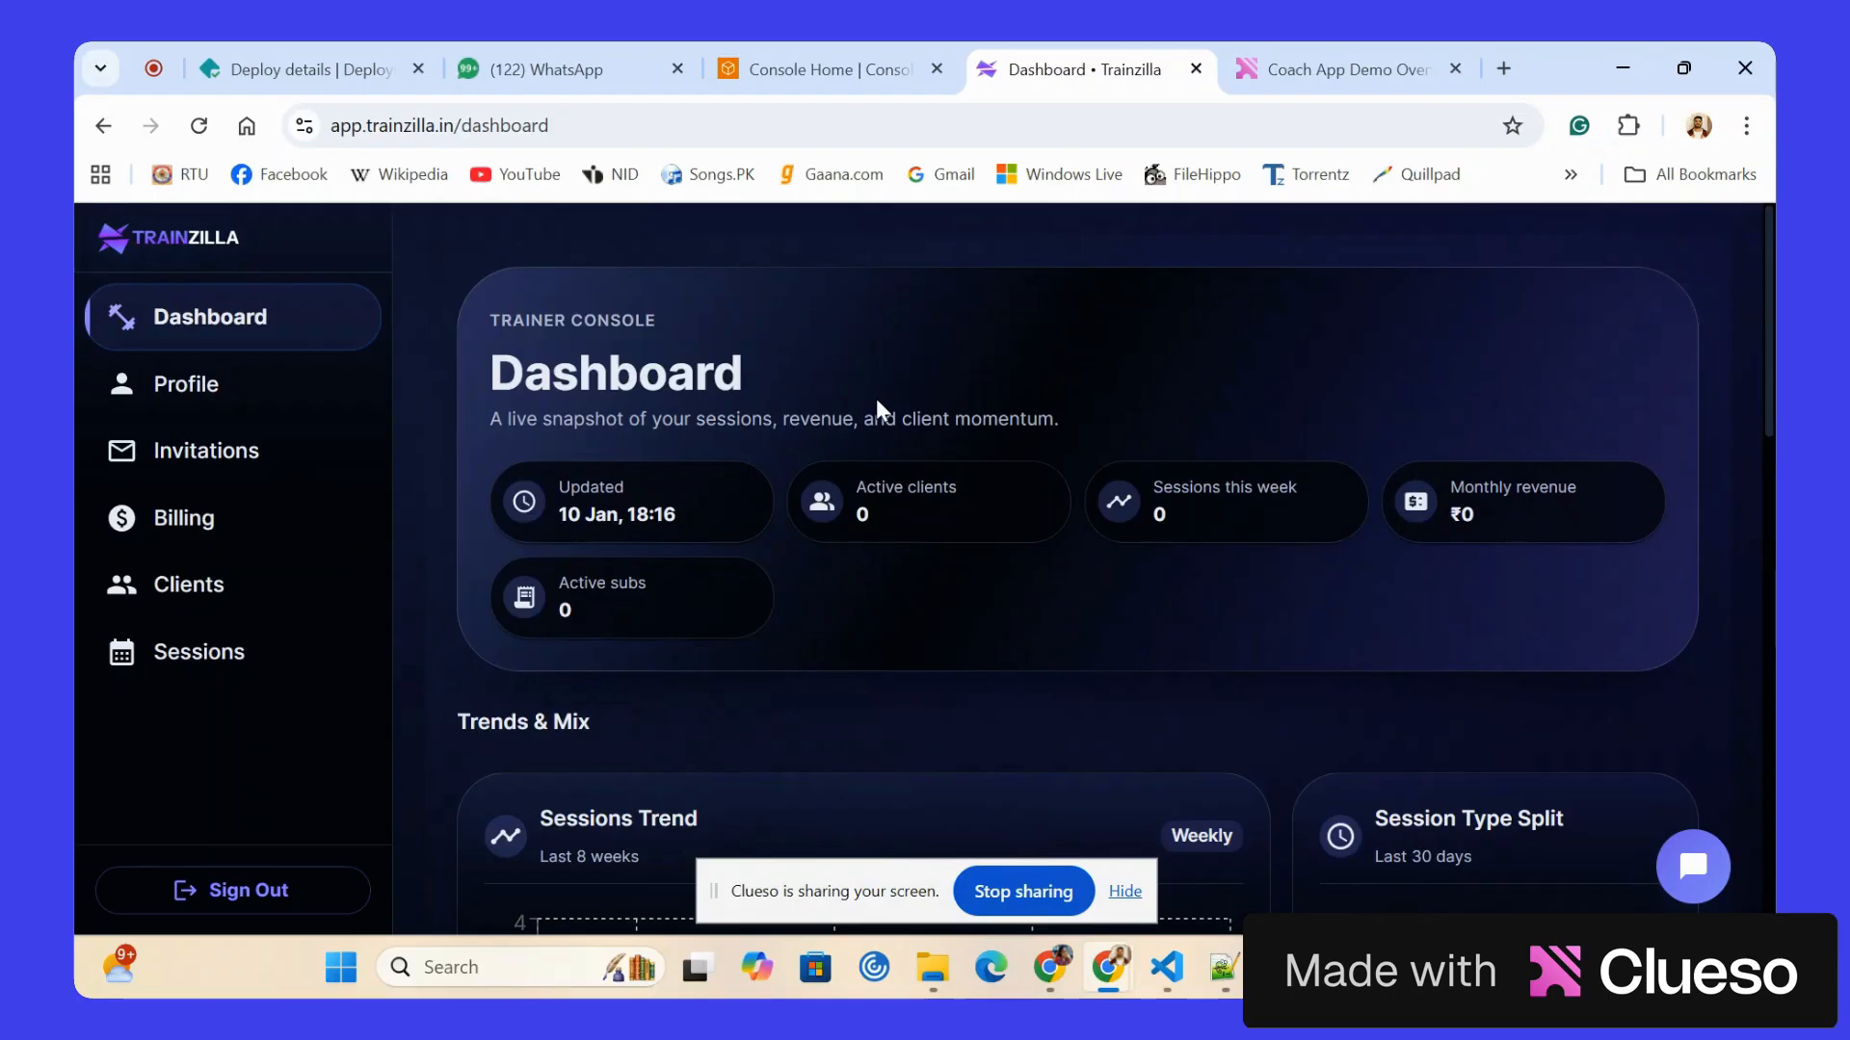
# Examine the dashboard's summary figures, sessions trend, session type split, monthly revenue and active clients charts.
pyautogui.scroll(-3, 877, 404)
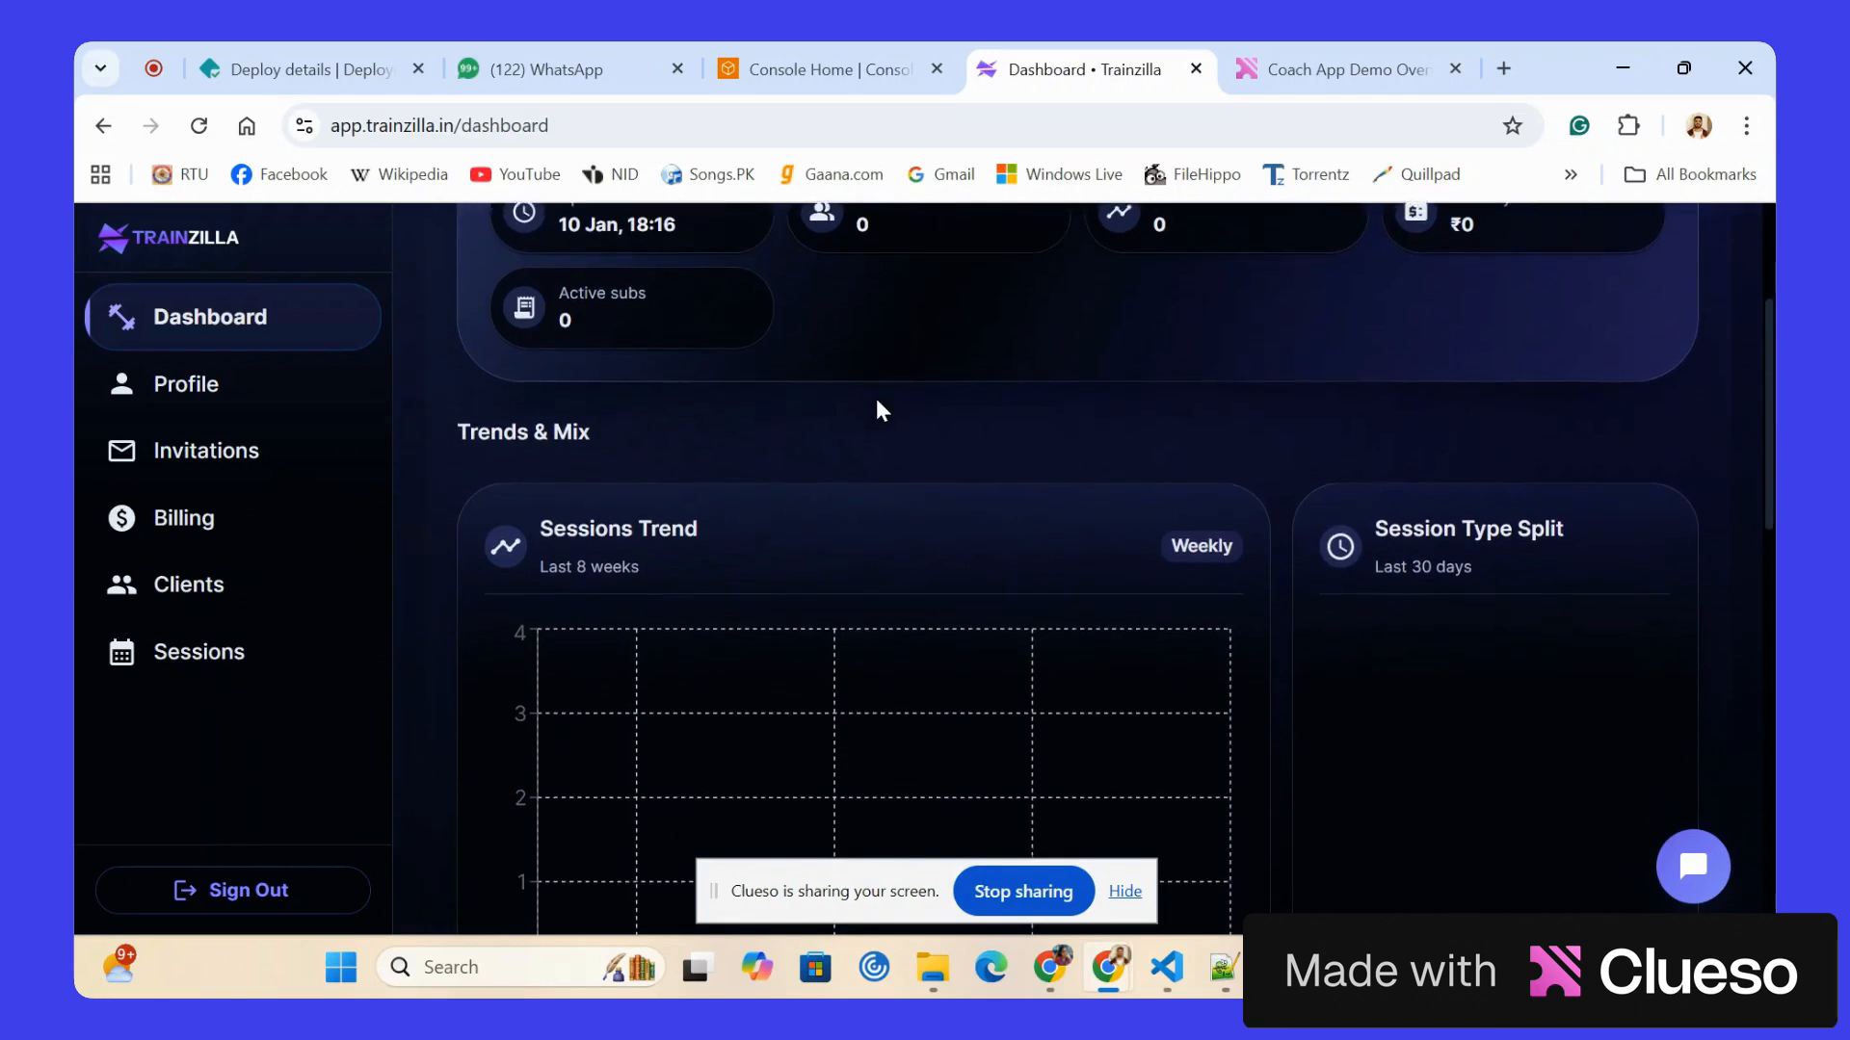
pyautogui.scroll(1, 876, 403)
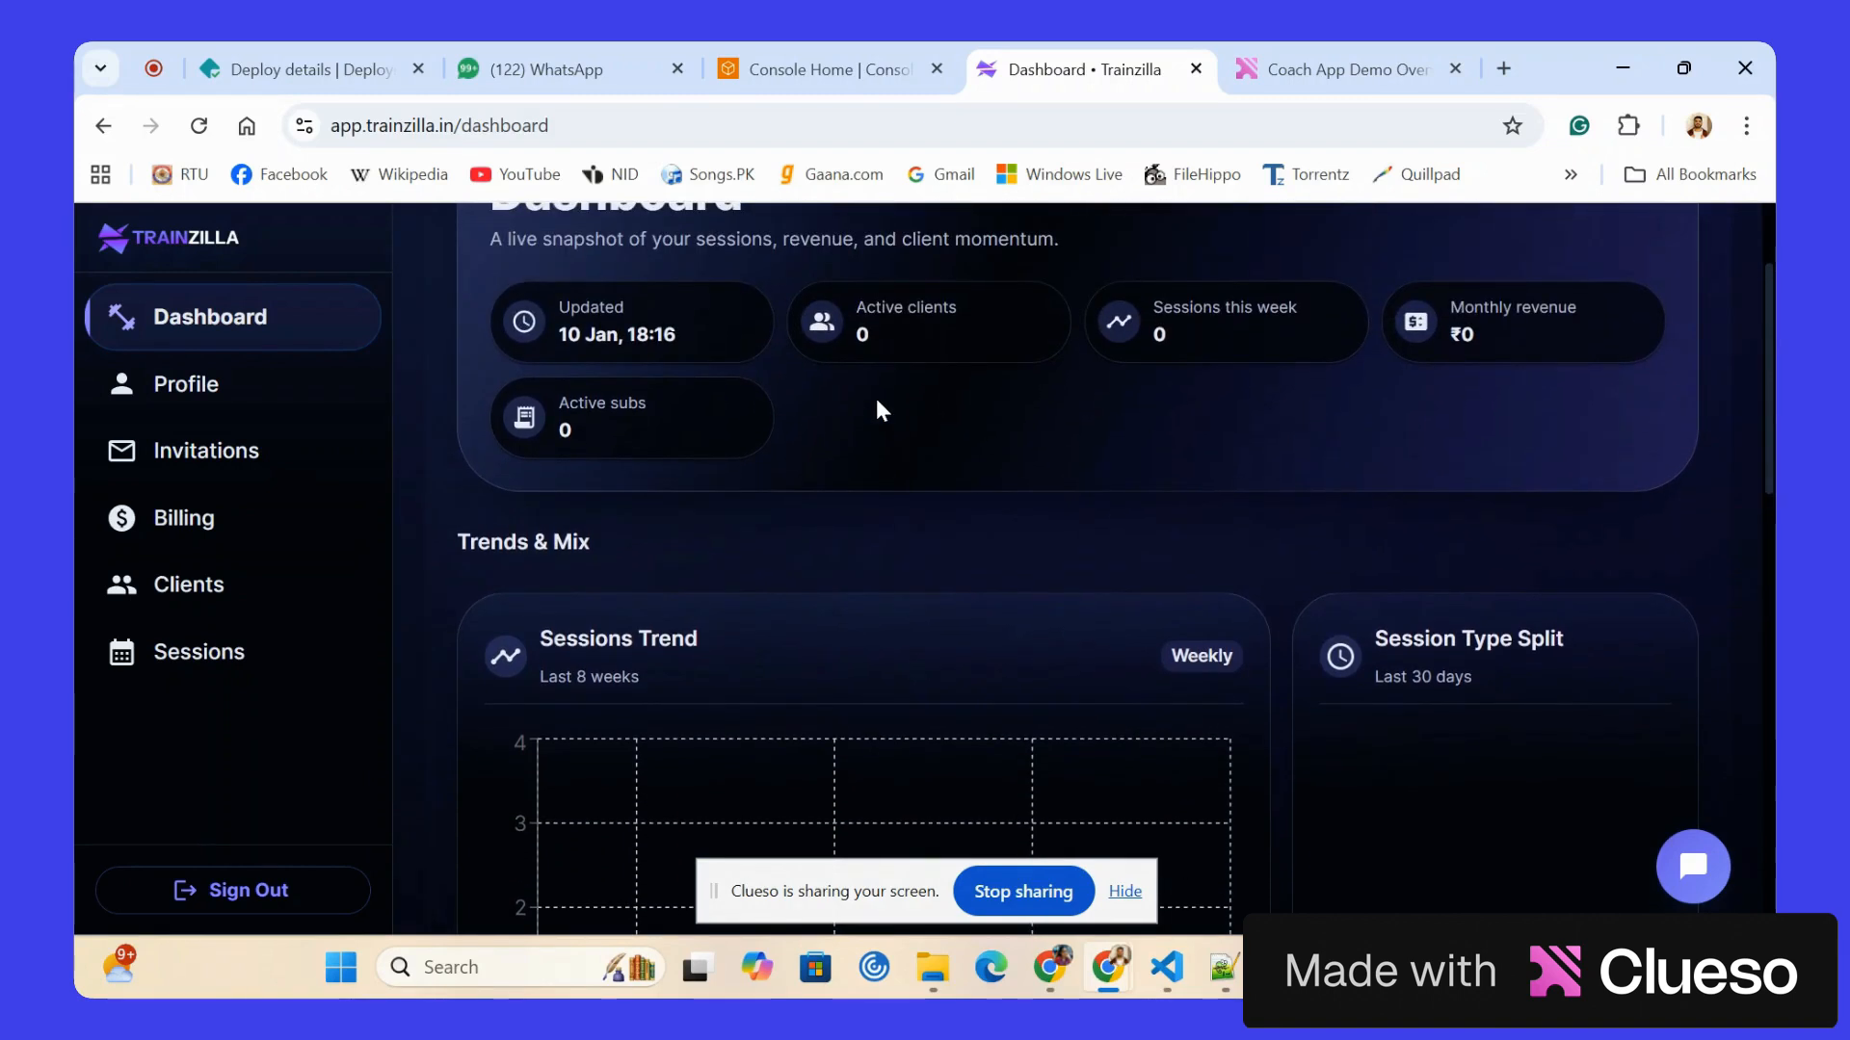
pyautogui.scroll(-1, 877, 401)
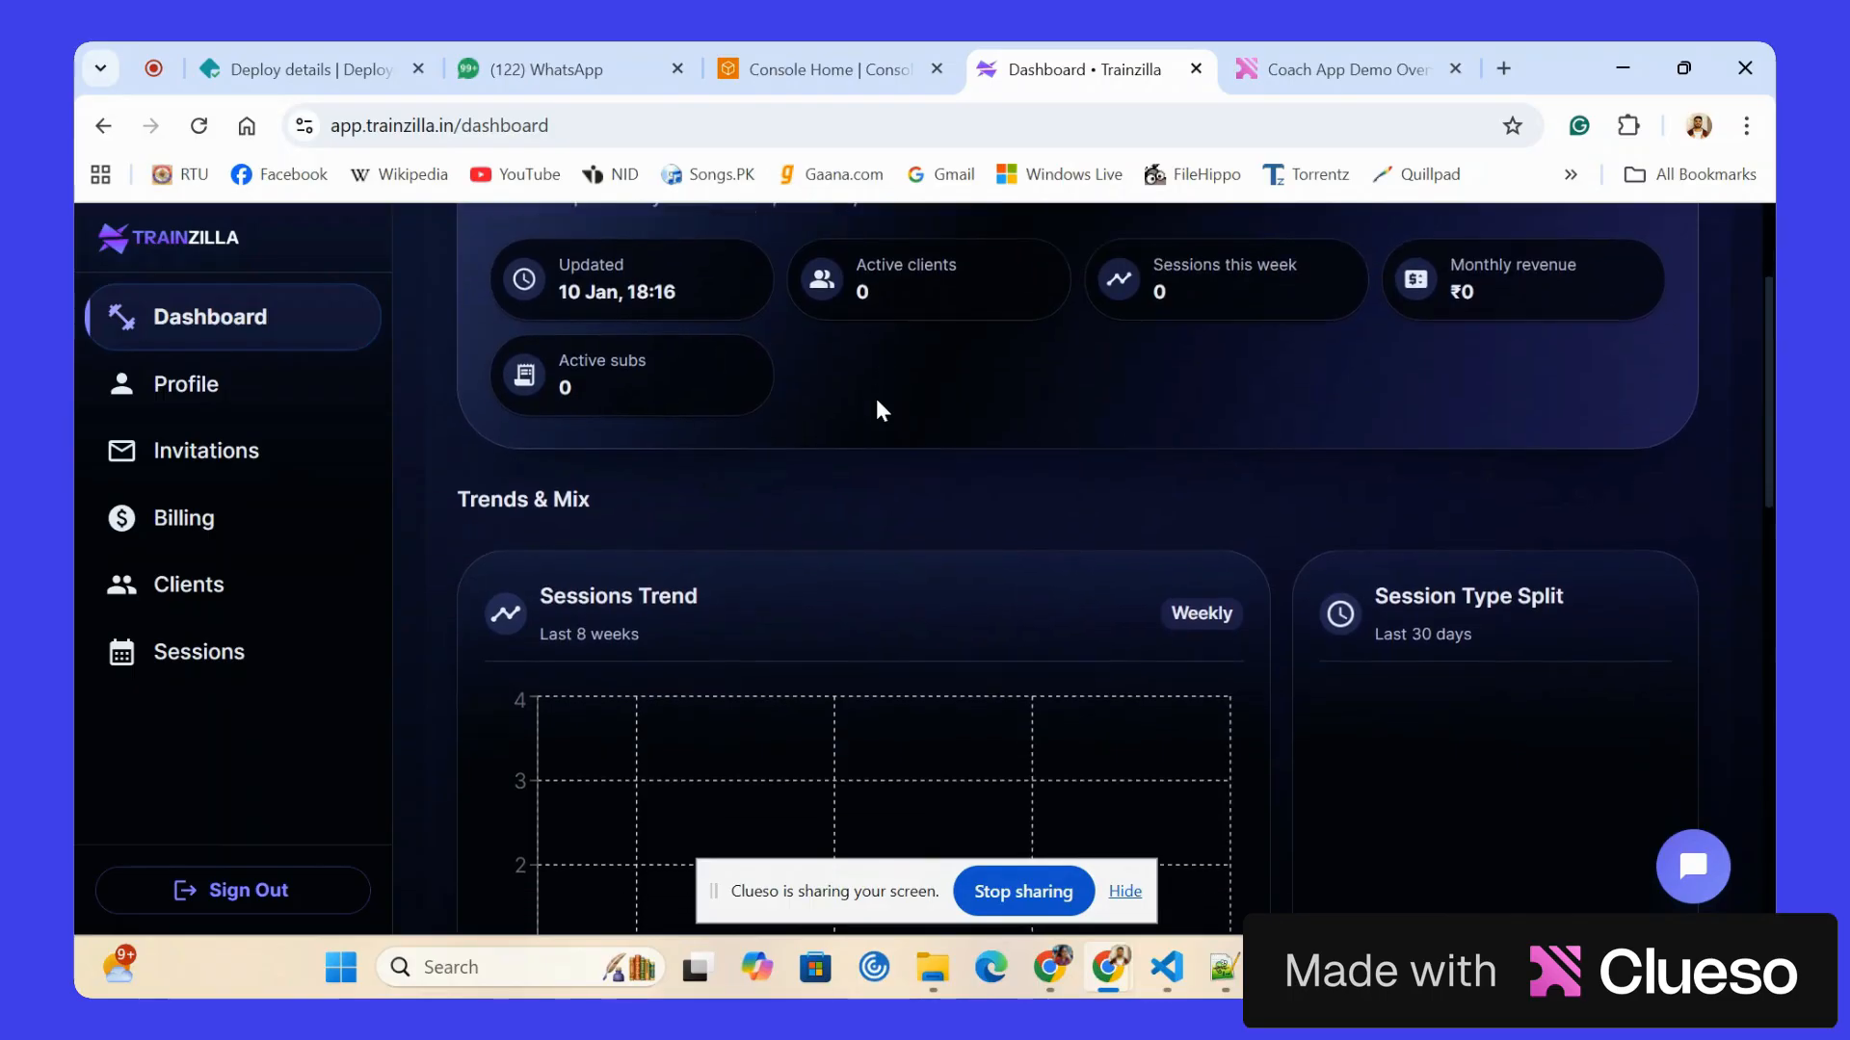
pyautogui.scroll(-2, 877, 403)
pyautogui.scroll(-5, 877, 405)
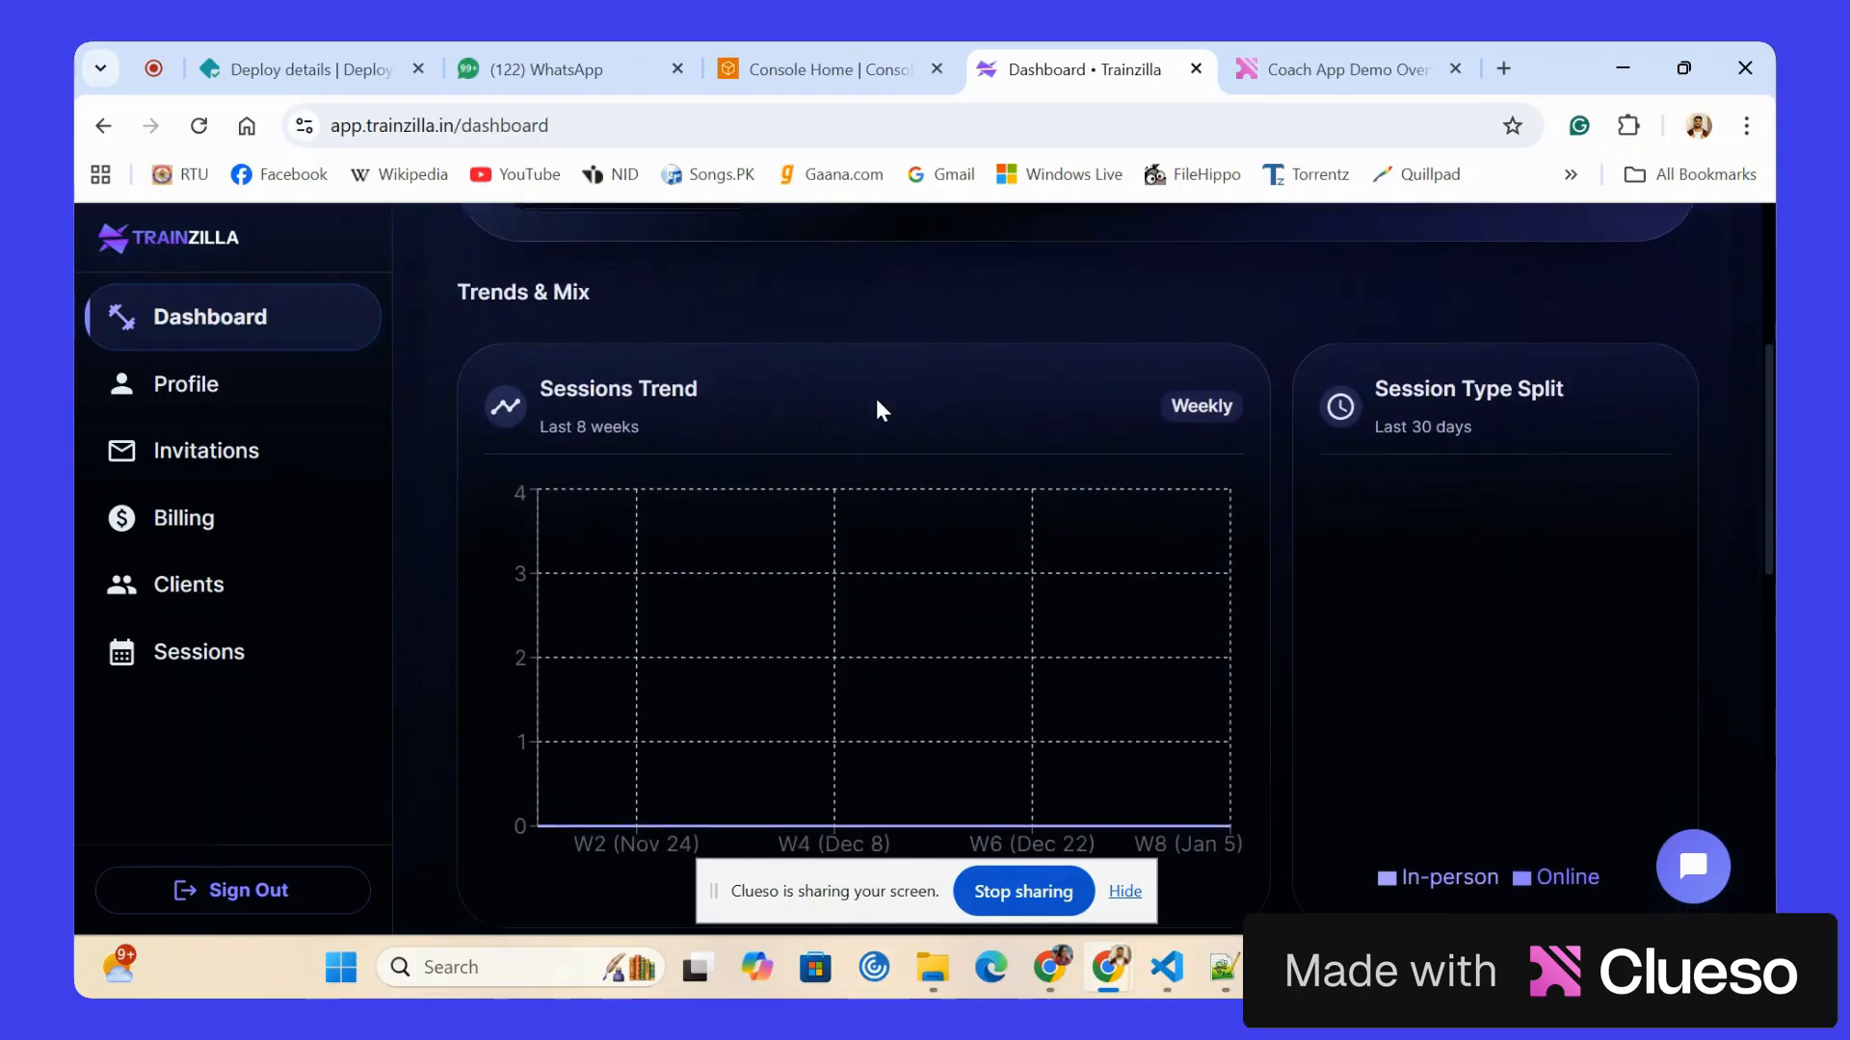
pyautogui.scroll(-6, 875, 396)
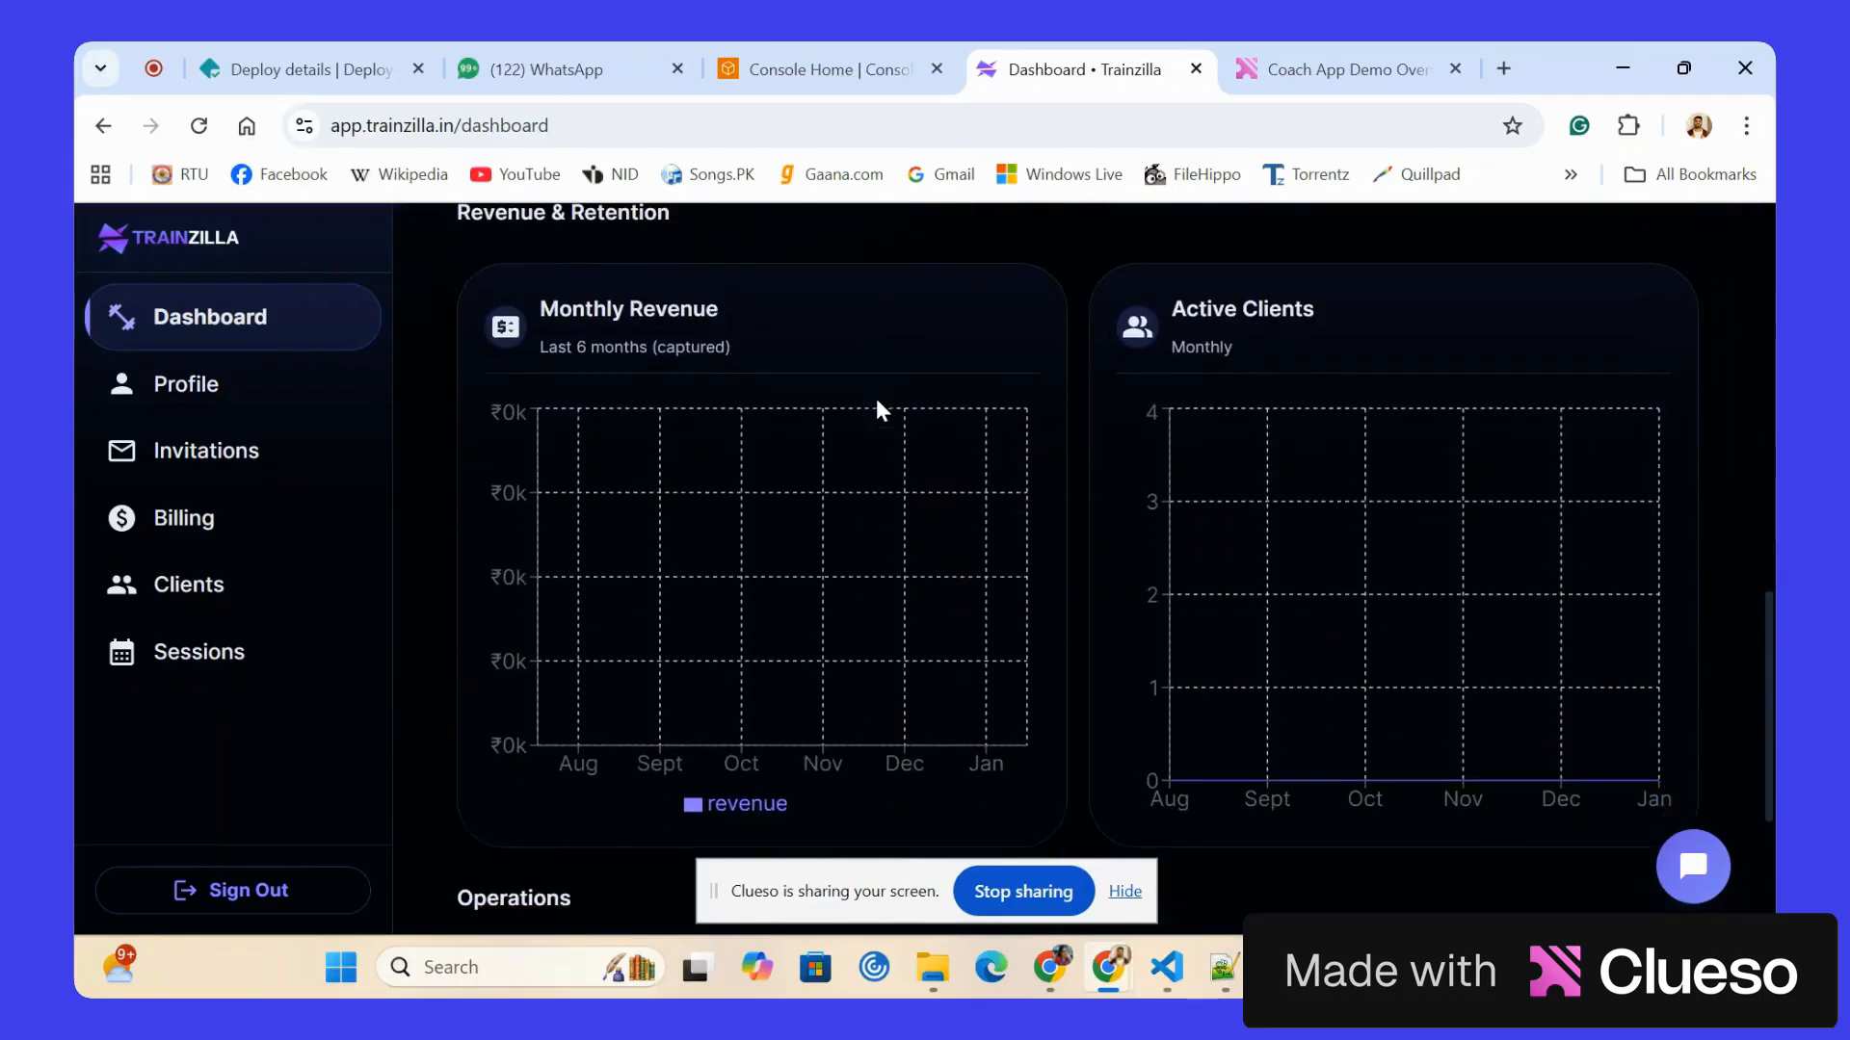
pyautogui.scroll(15, 875, 397)
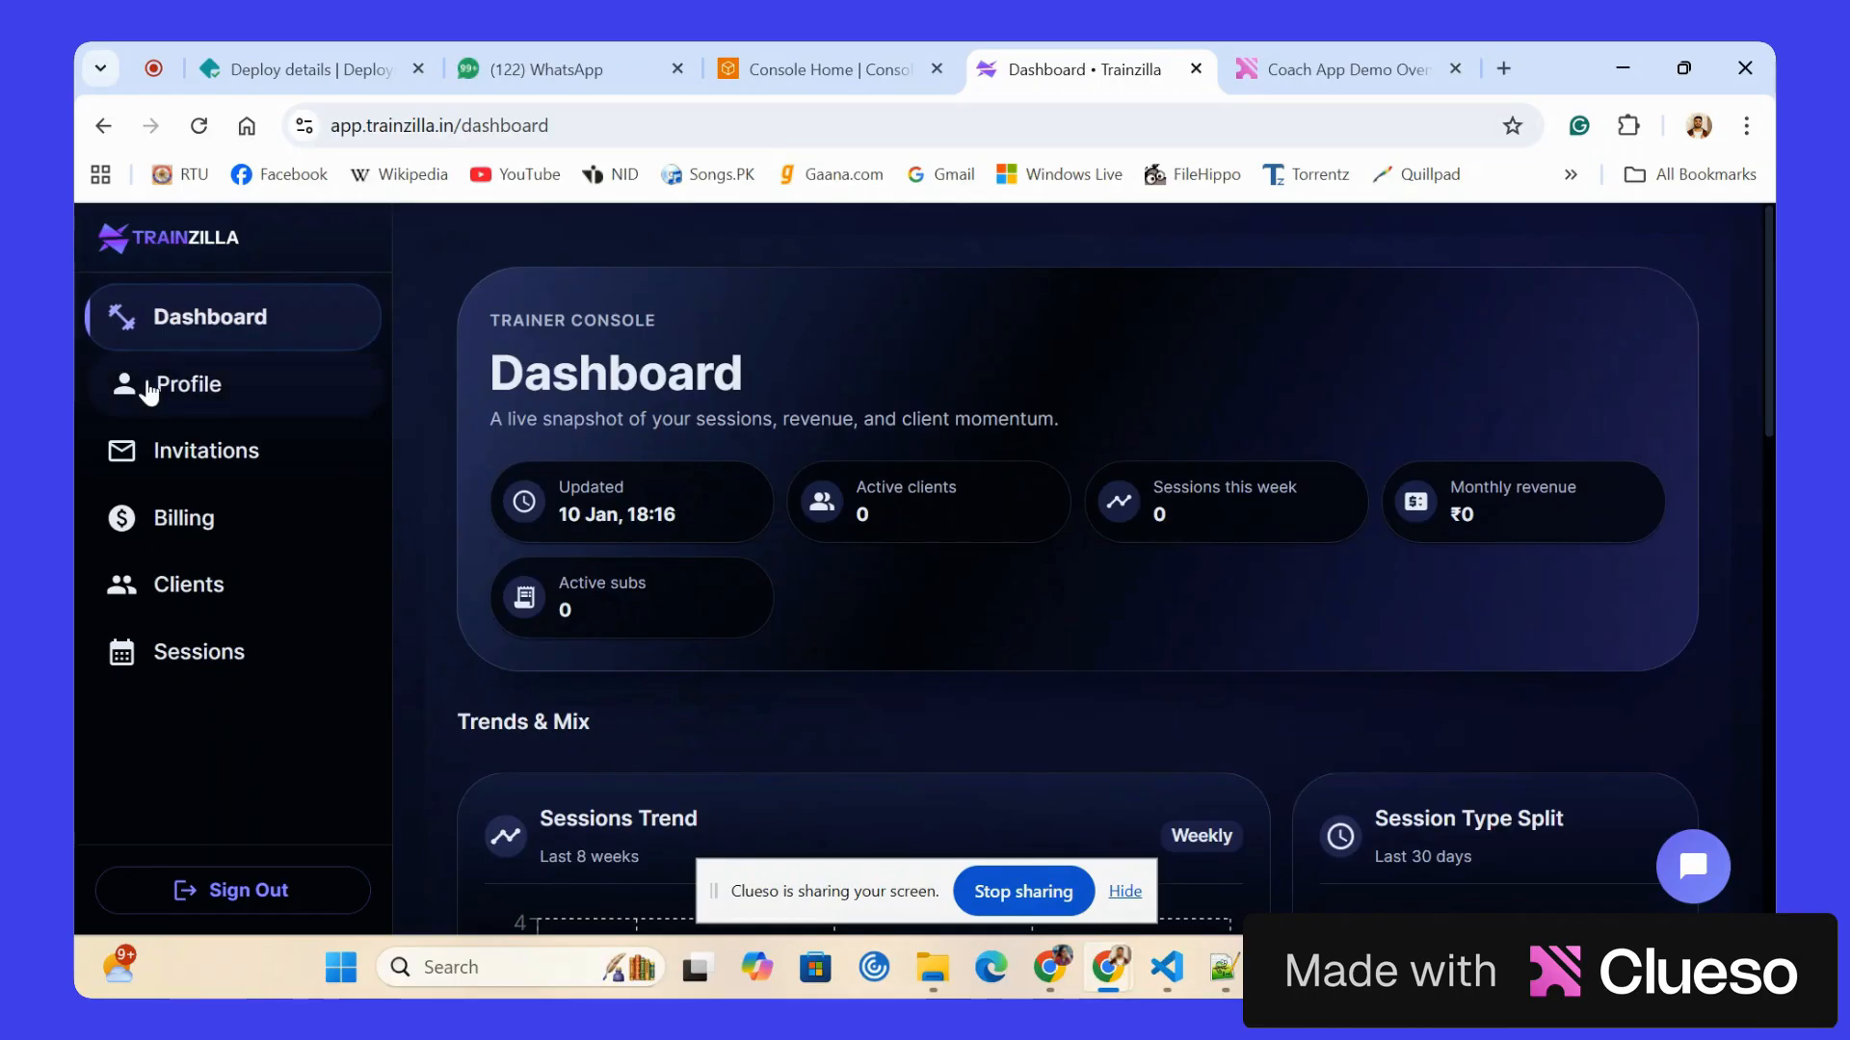
# Open the trainer profile and review its personal, contact, subscription and professional sections.
pyautogui.click(149, 390)
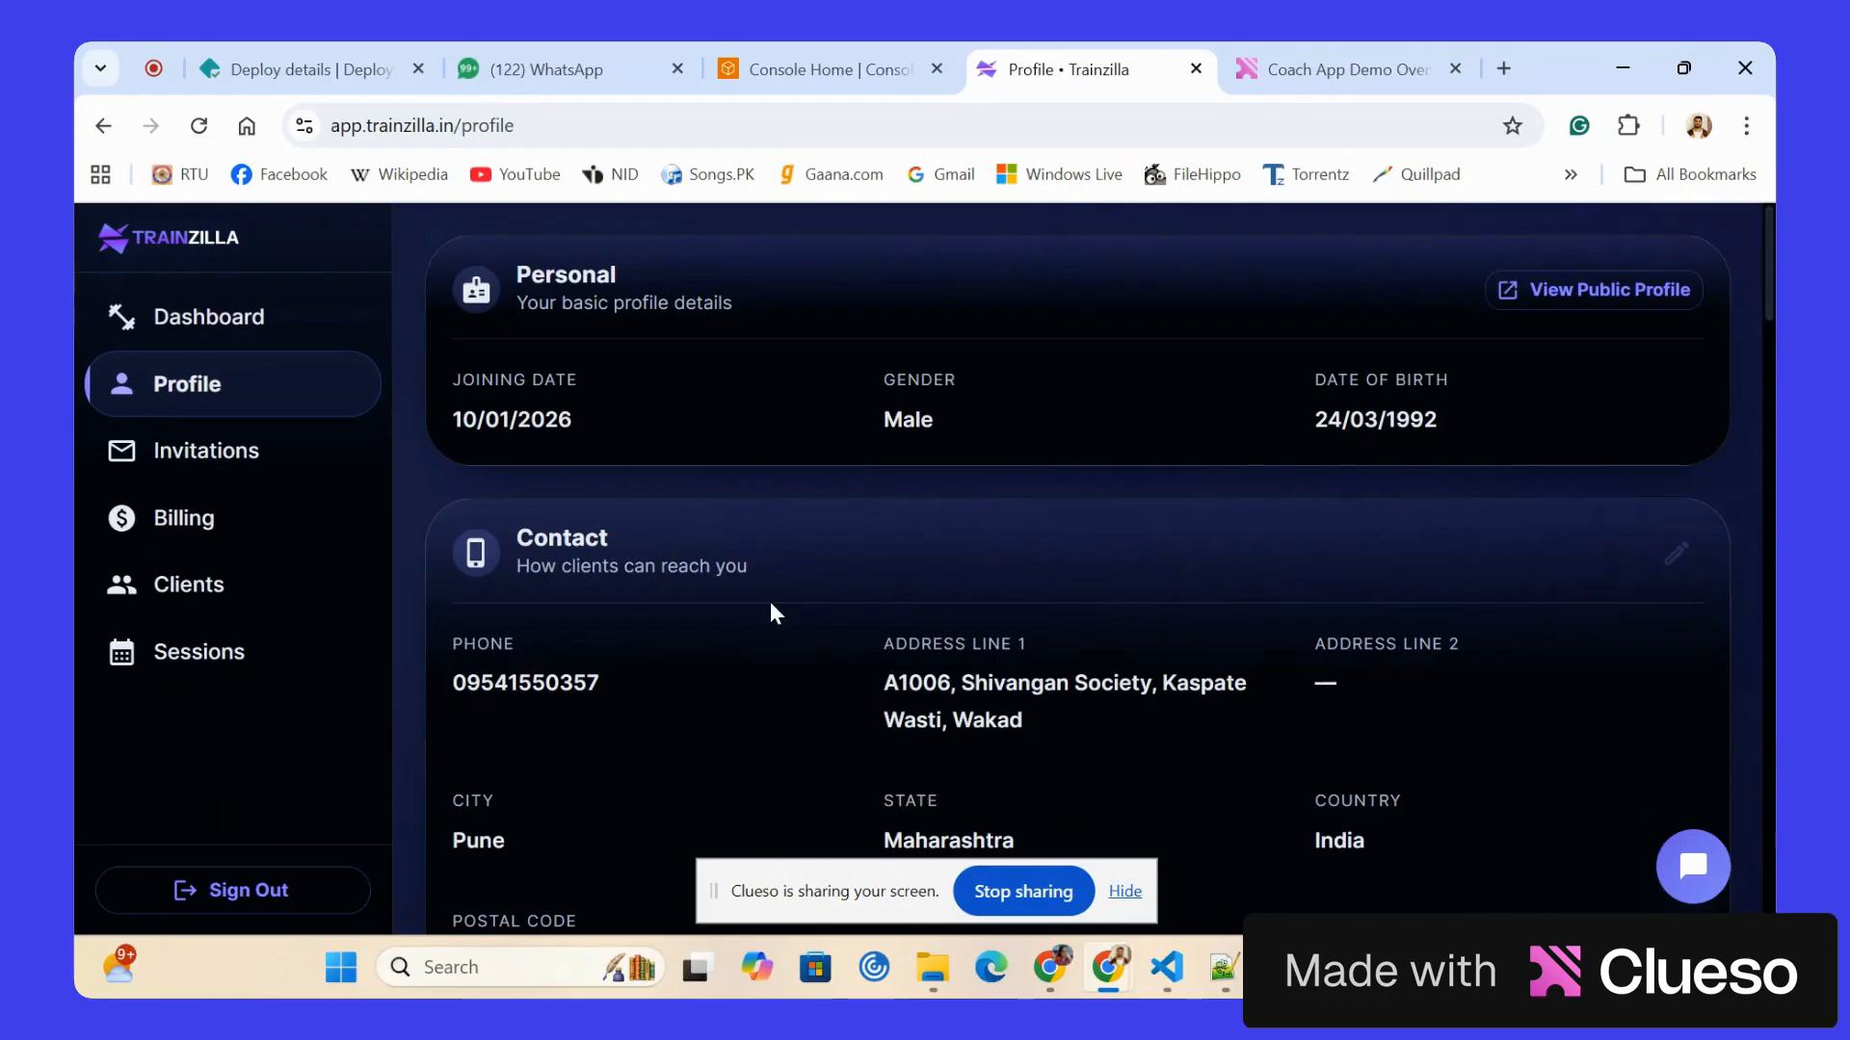
pyautogui.scroll(-3, 770, 603)
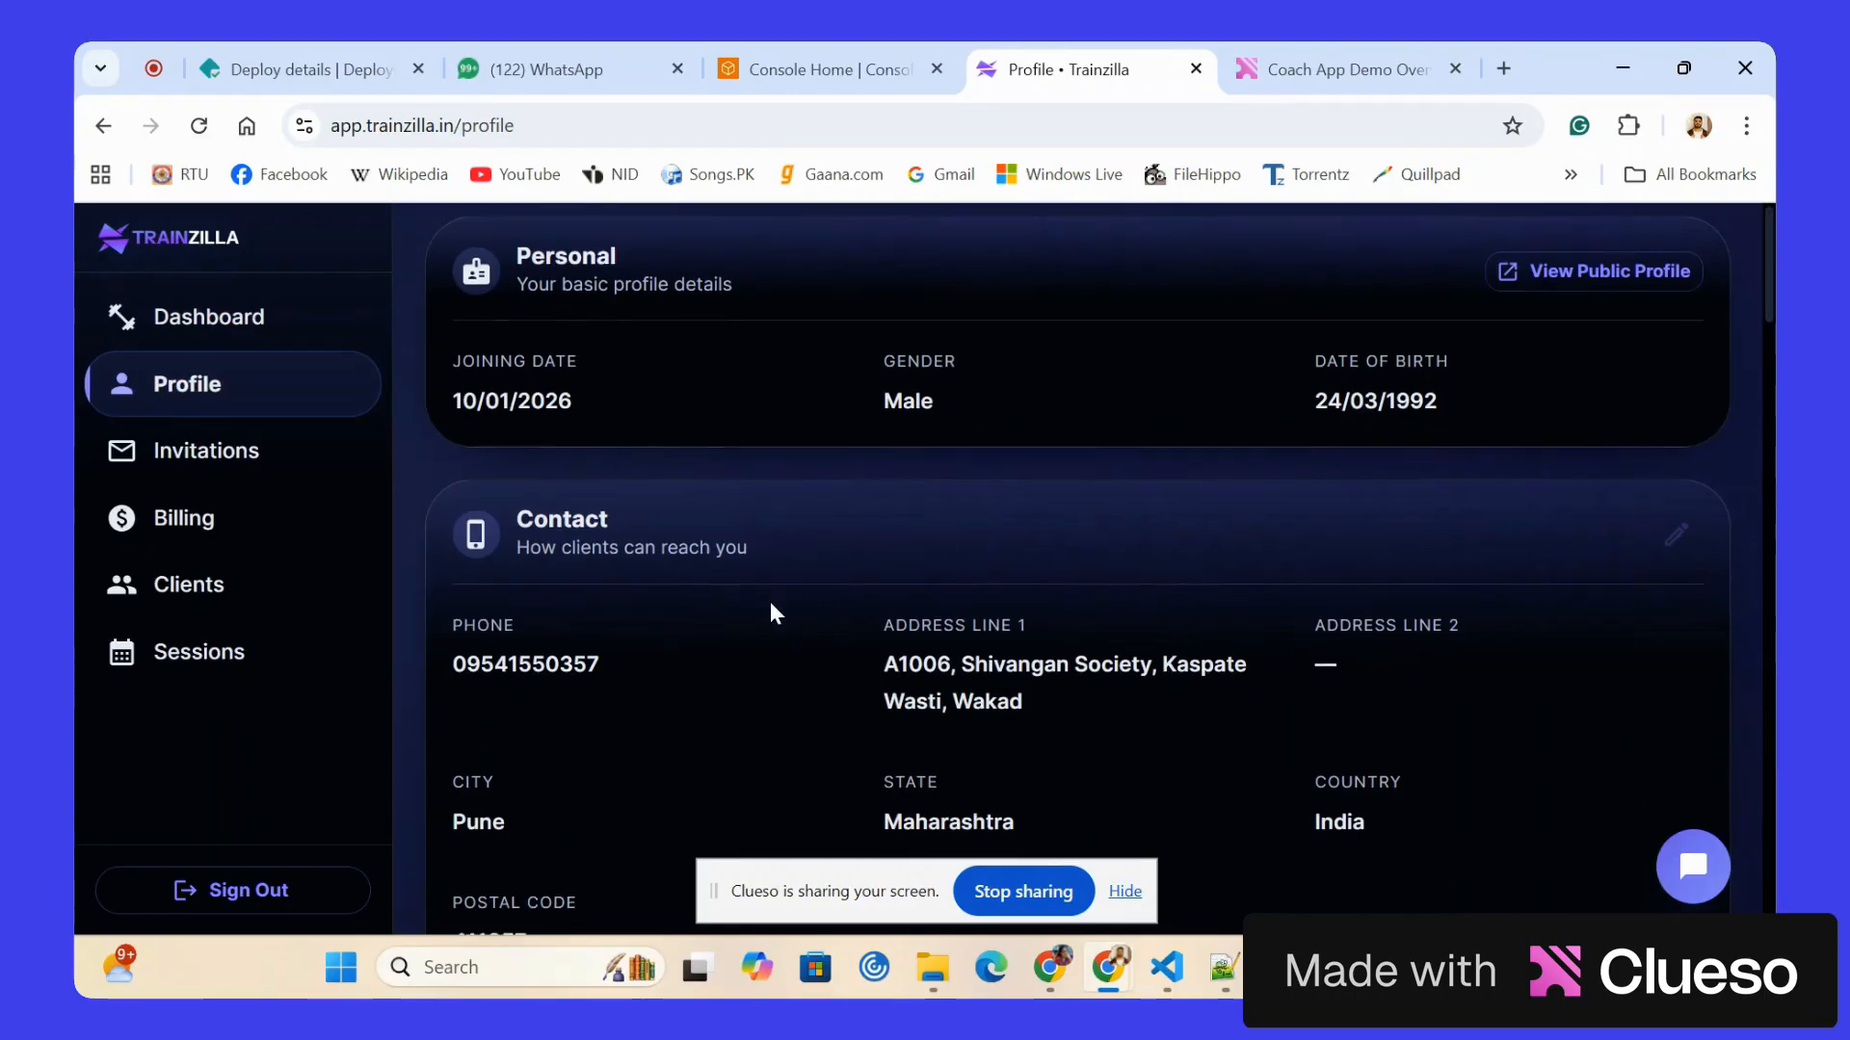
pyautogui.scroll(-9, 770, 603)
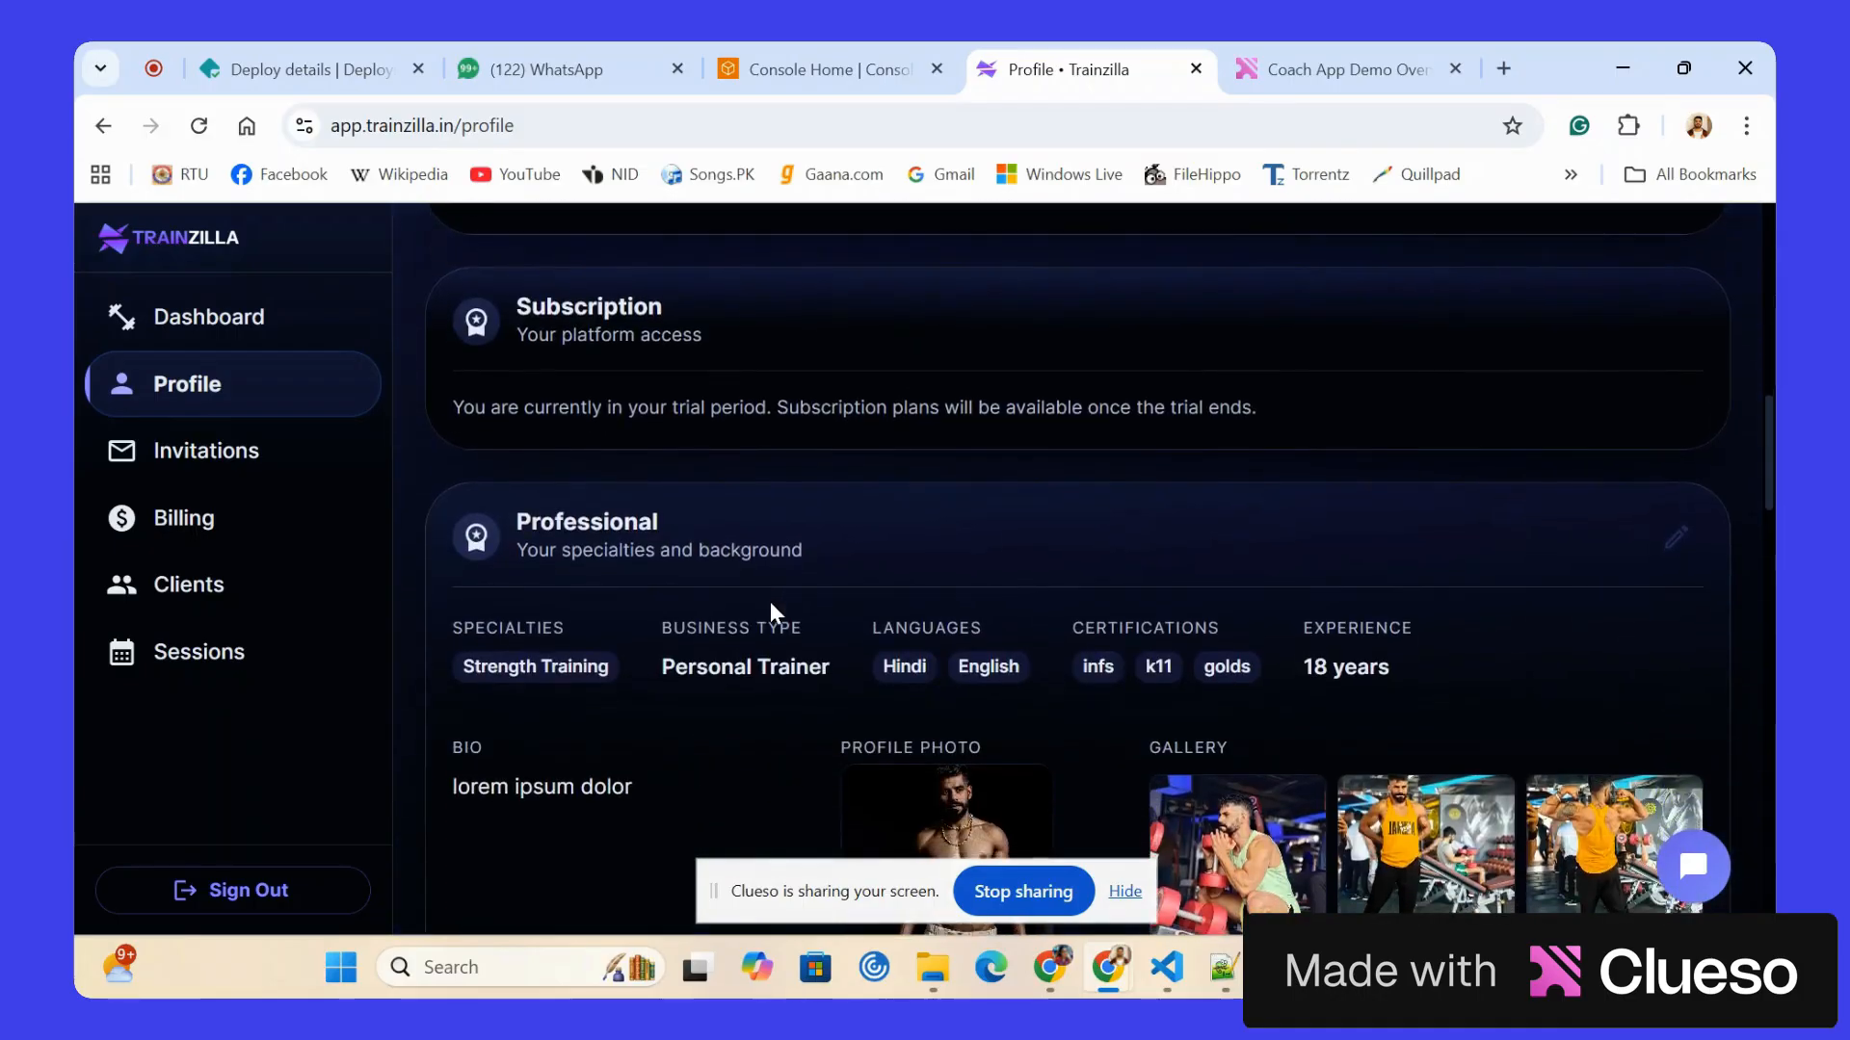
pyautogui.scroll(-1, 770, 603)
pyautogui.scroll(1, 771, 603)
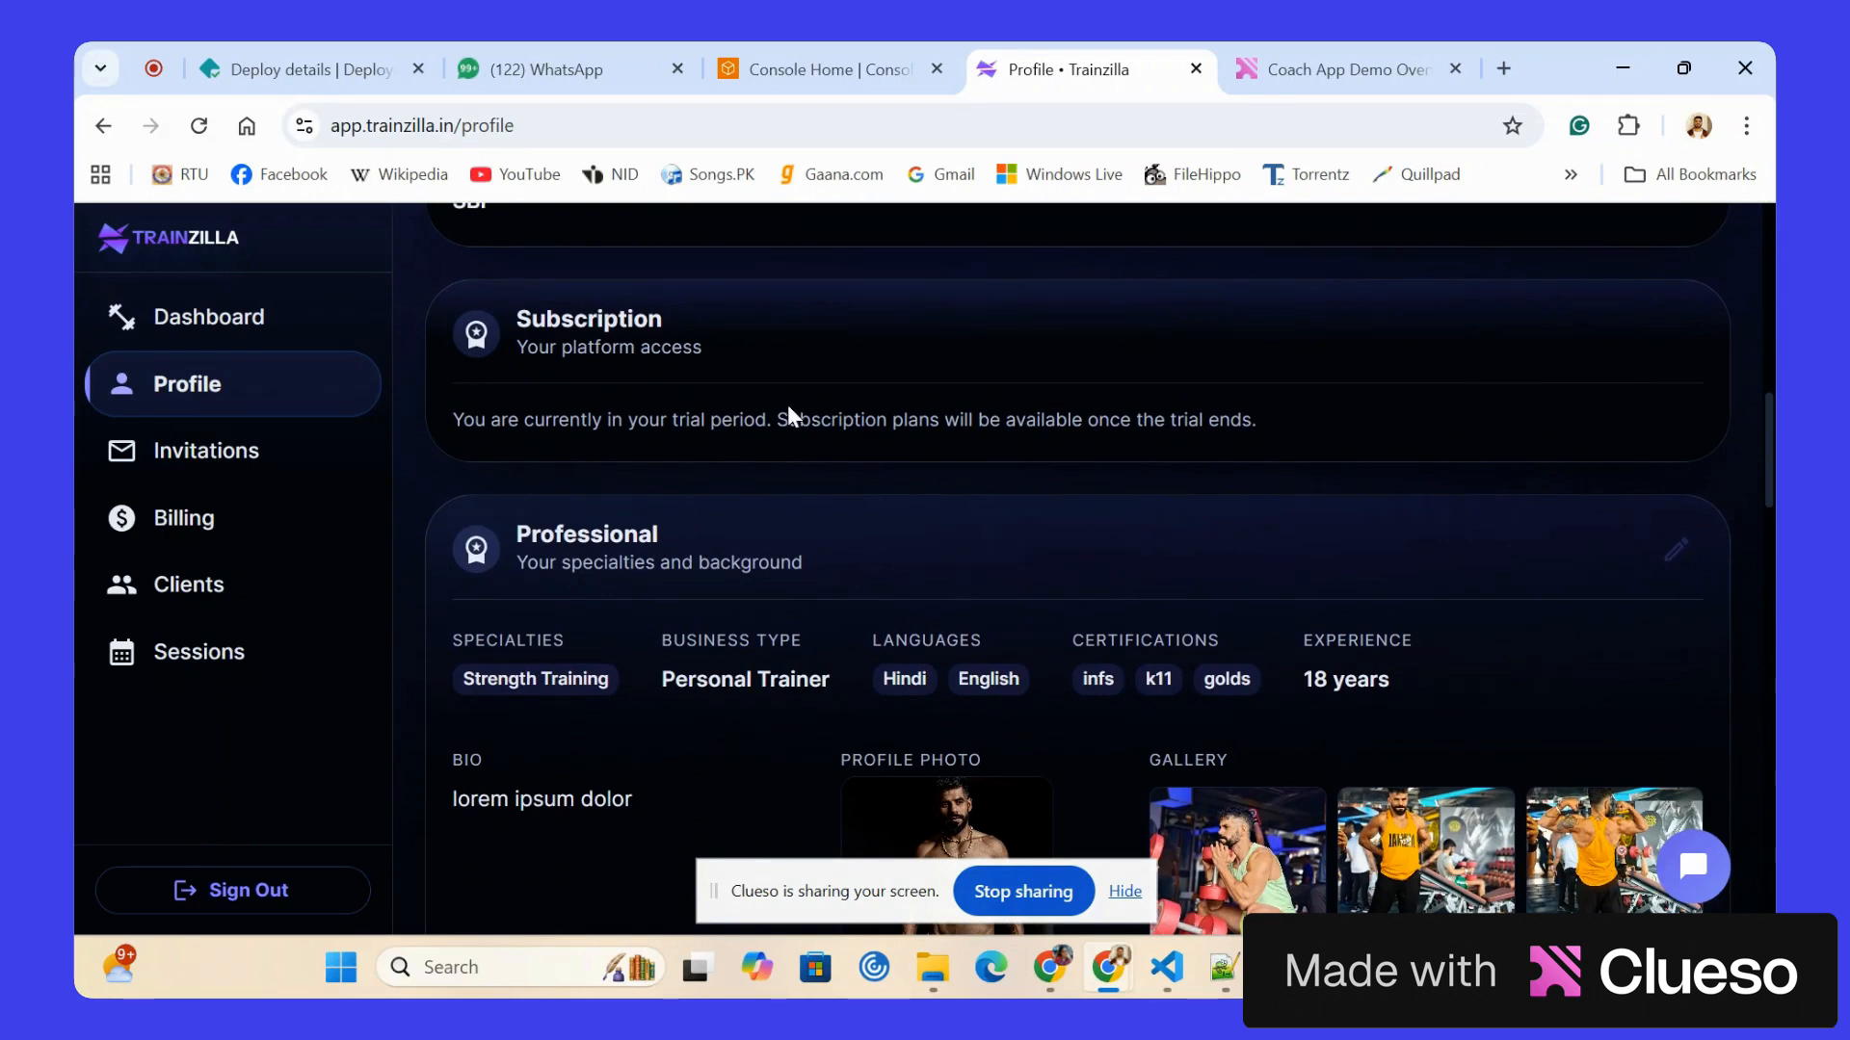
# Review the profile's professional details, photo gallery, social links, availability and client transformations.
pyautogui.scroll(-2, 788, 412)
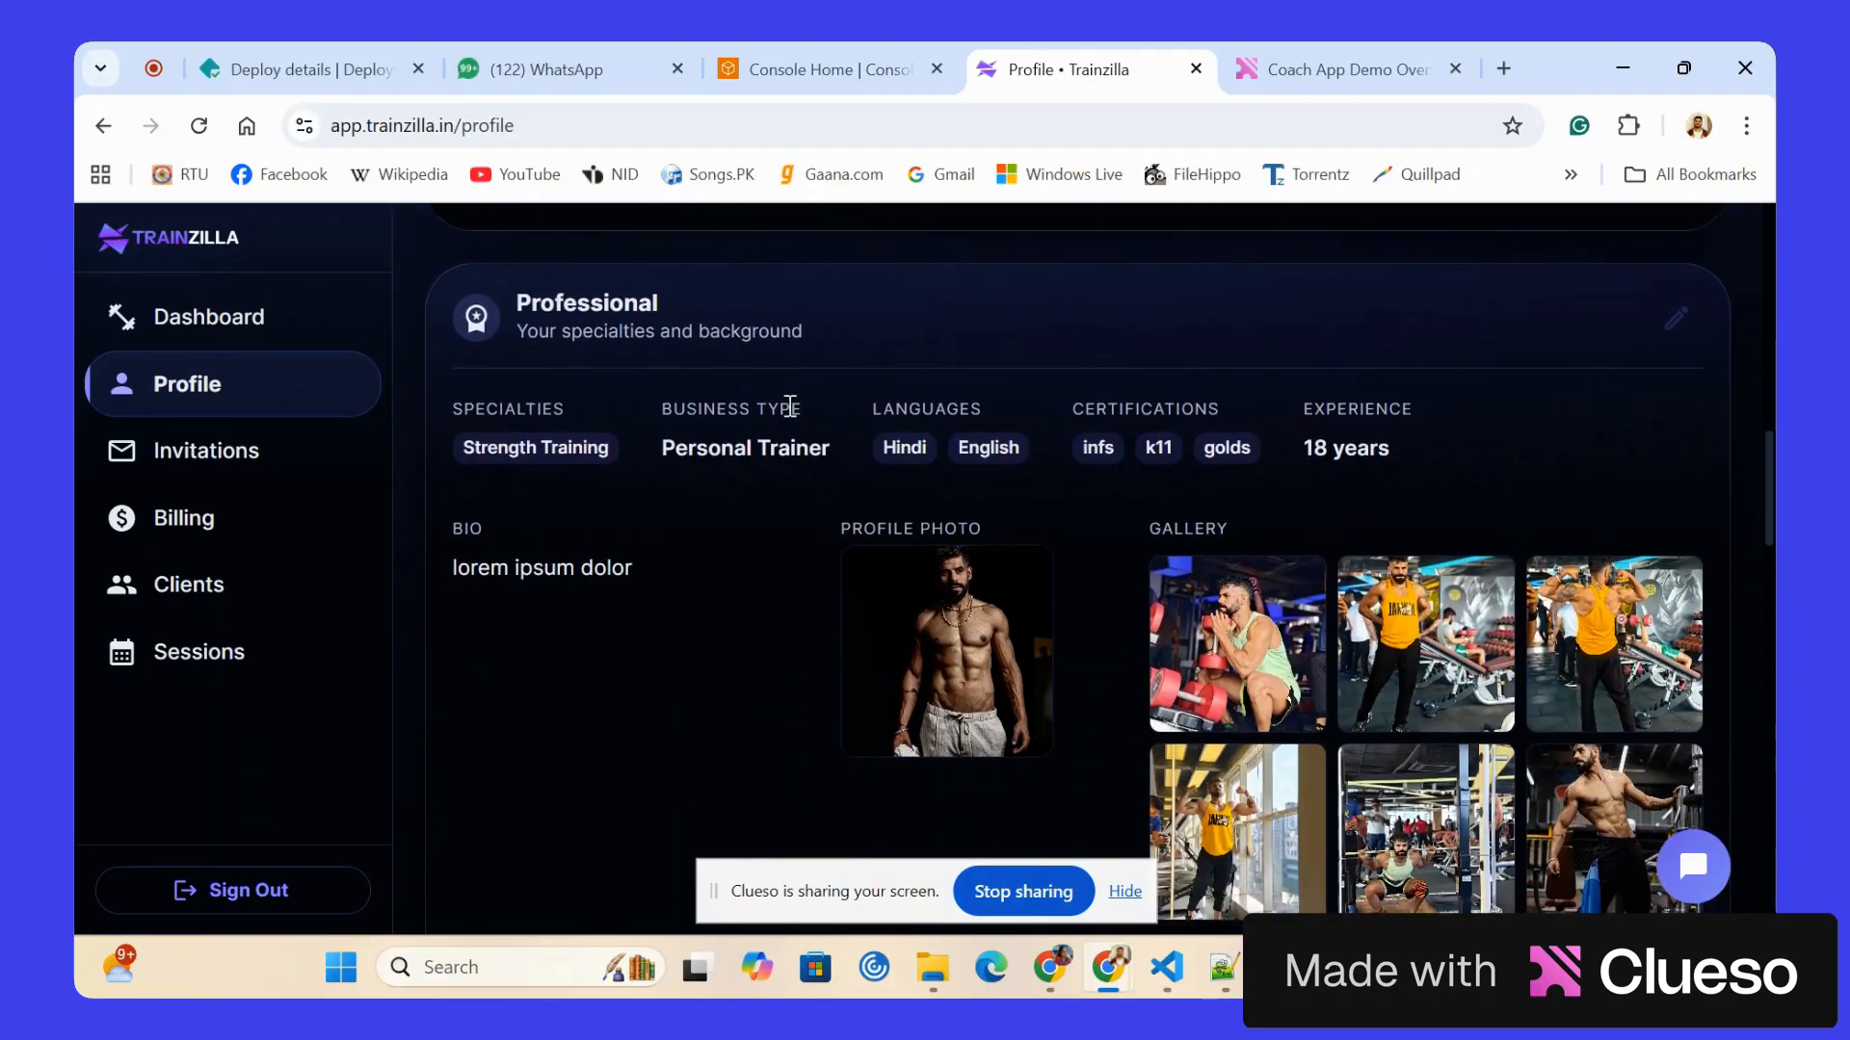
pyautogui.scroll(-1, 788, 408)
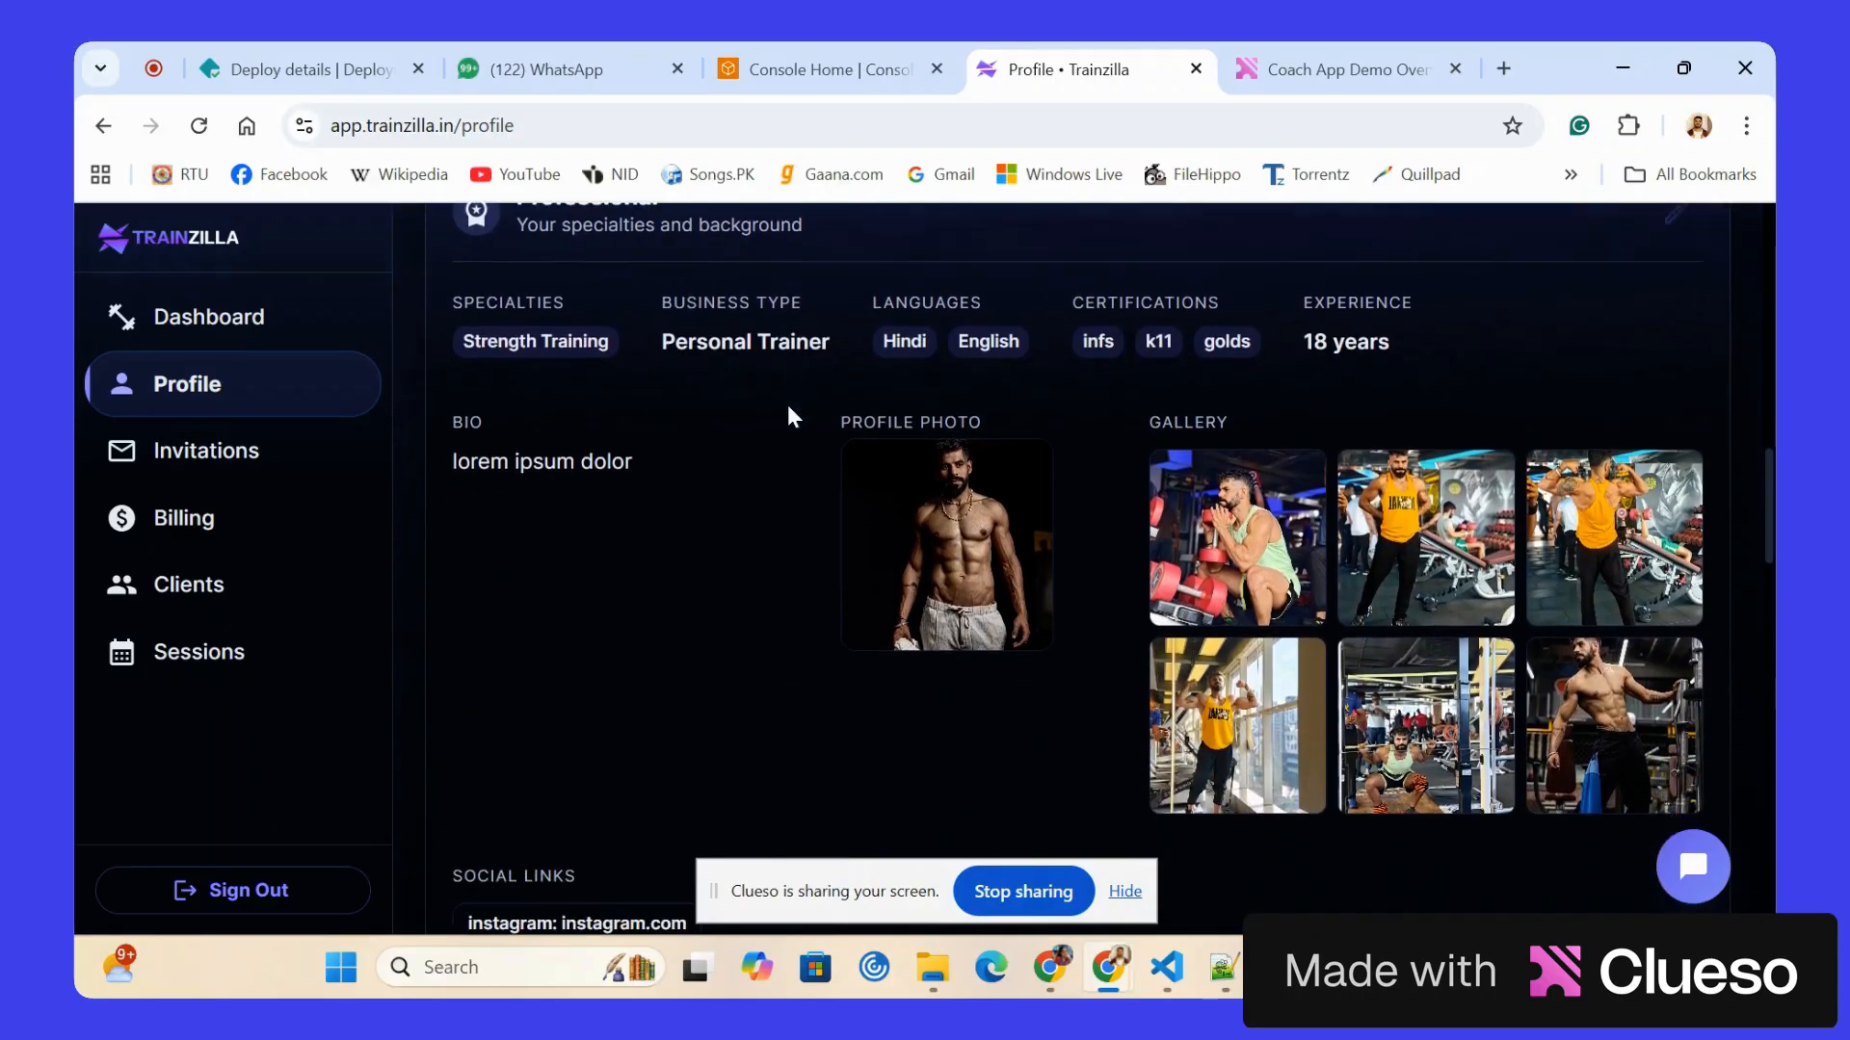
pyautogui.scroll(-1, 563, 384)
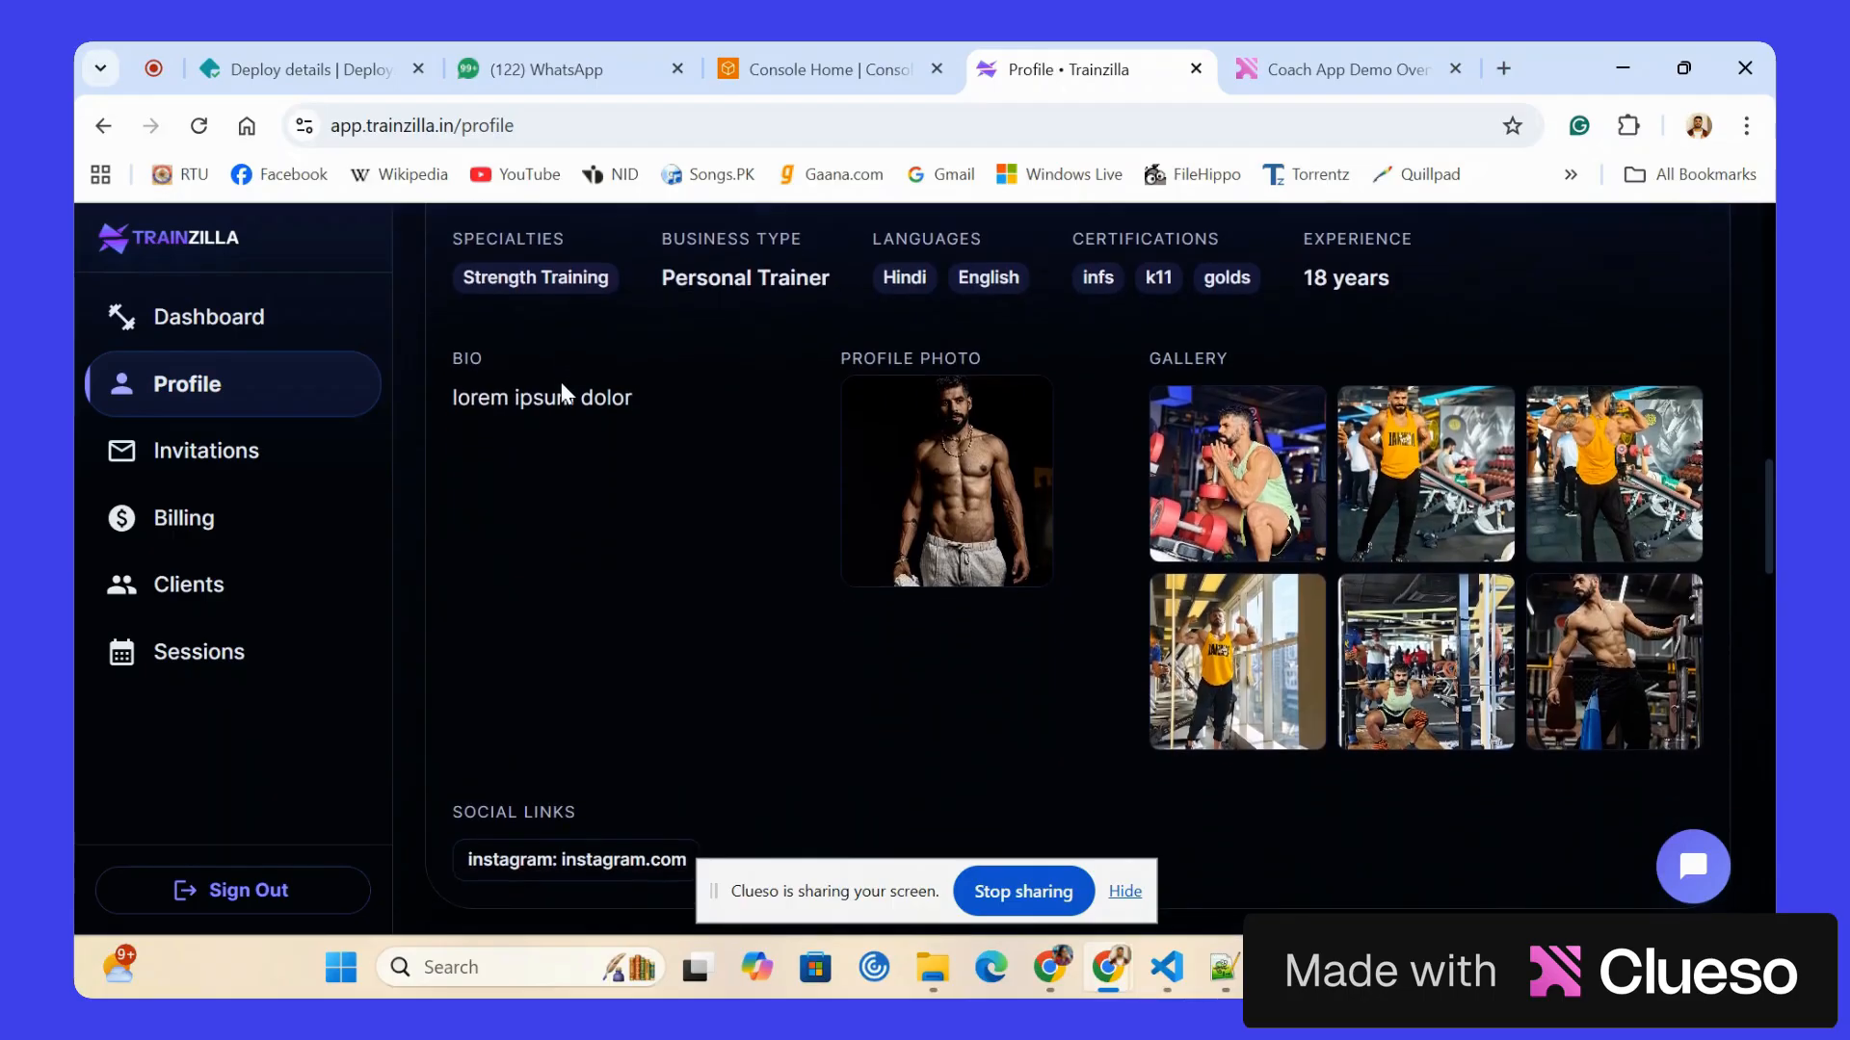
pyautogui.scroll(-3, 819, 611)
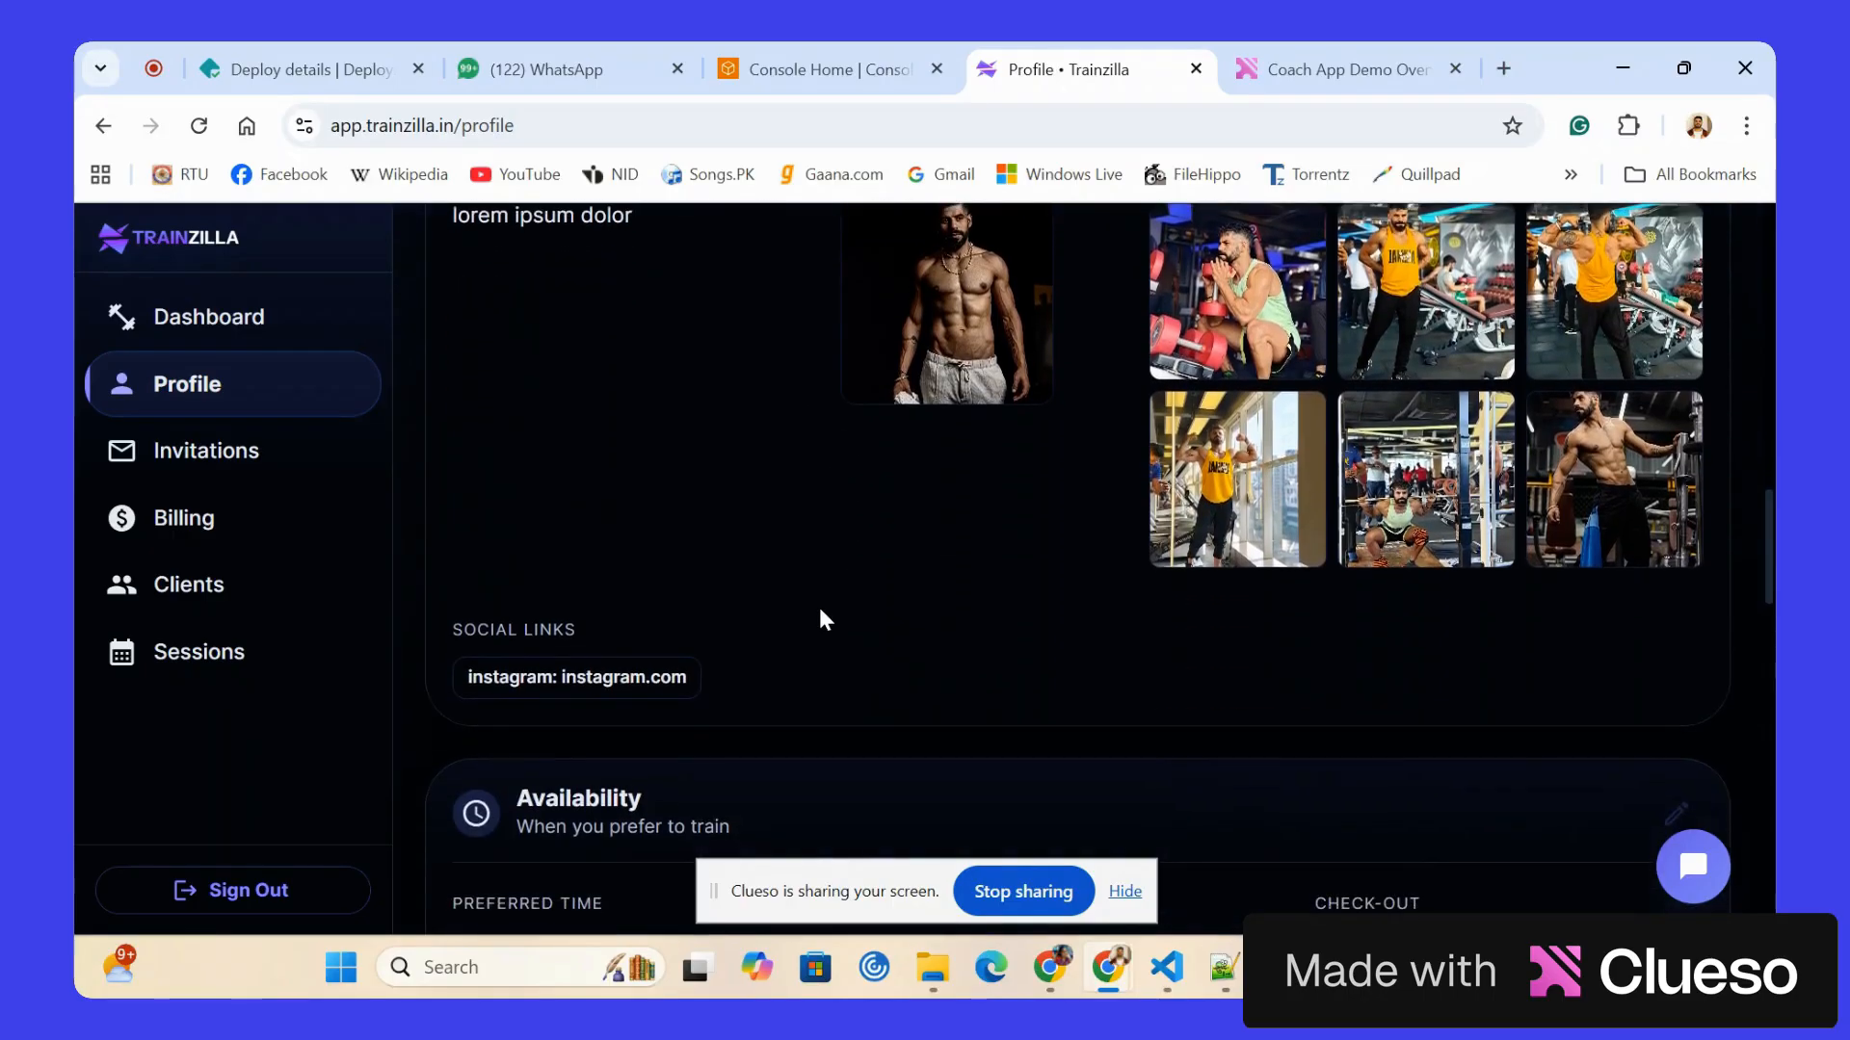
pyautogui.scroll(-6, 823, 617)
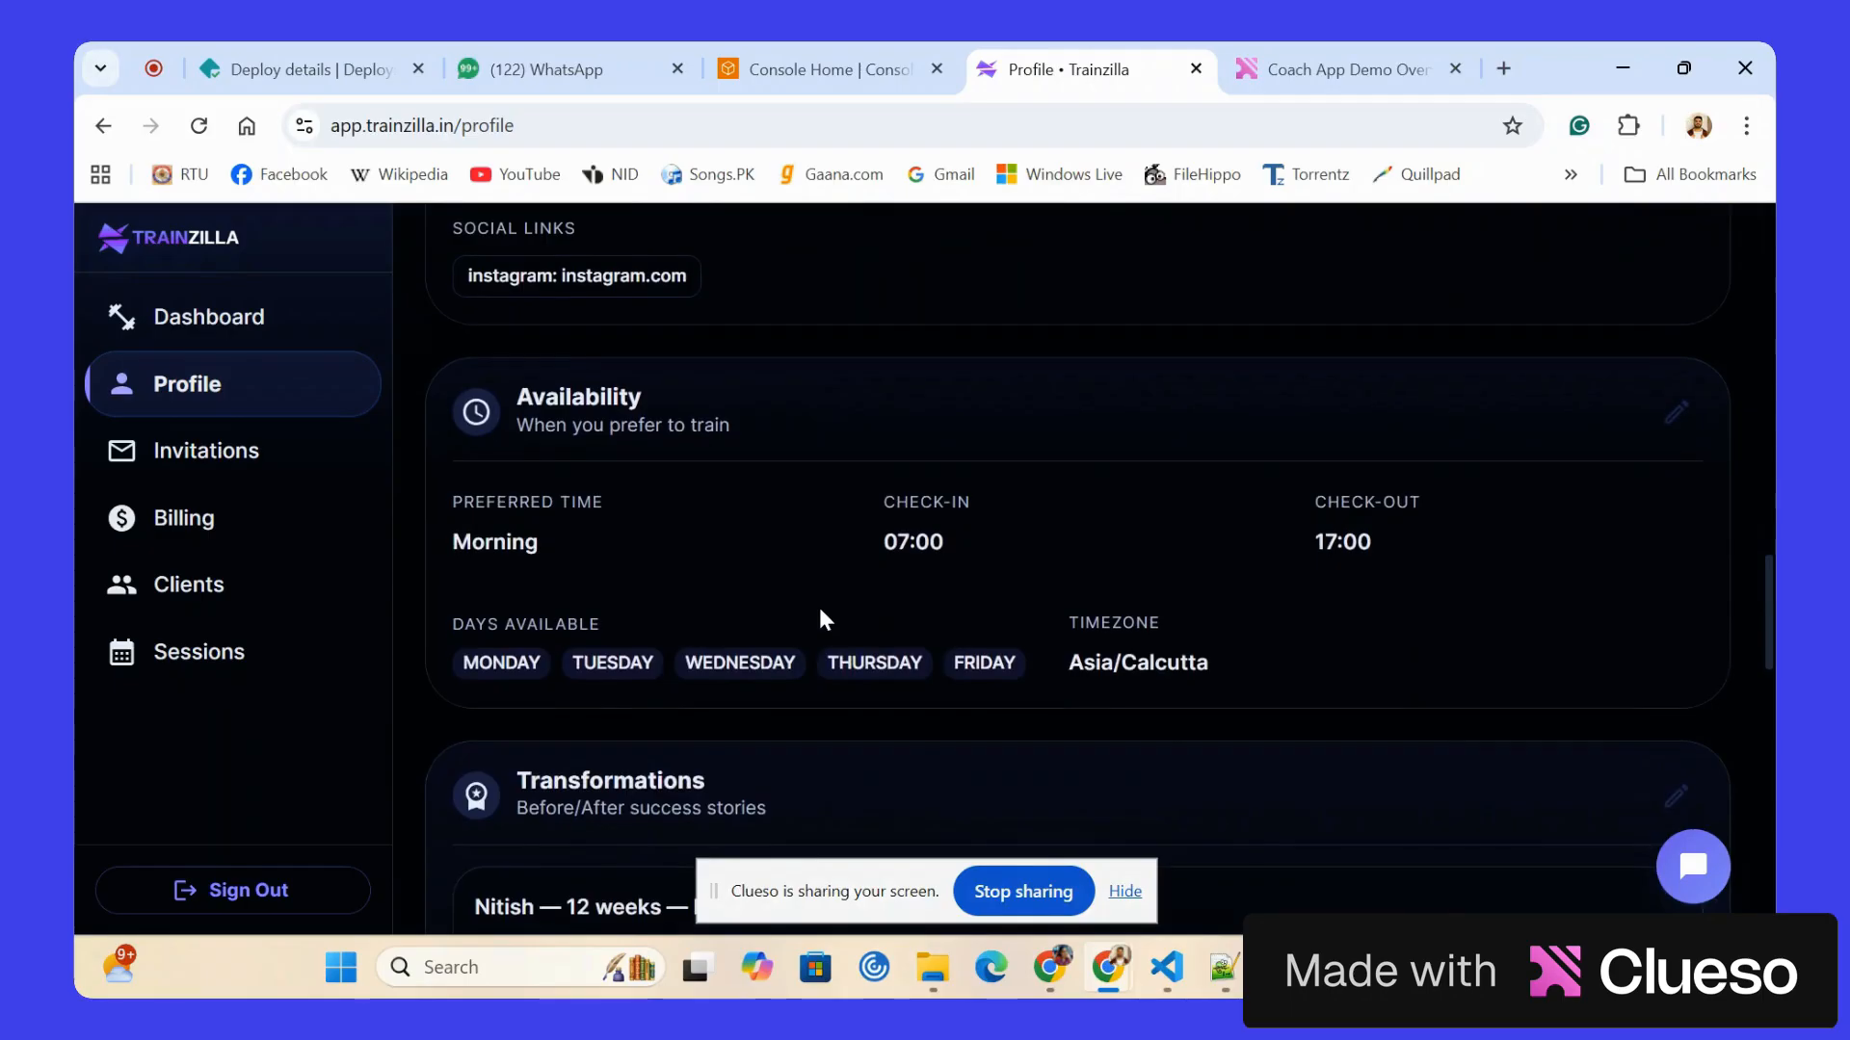
pyautogui.scroll(-11, 823, 619)
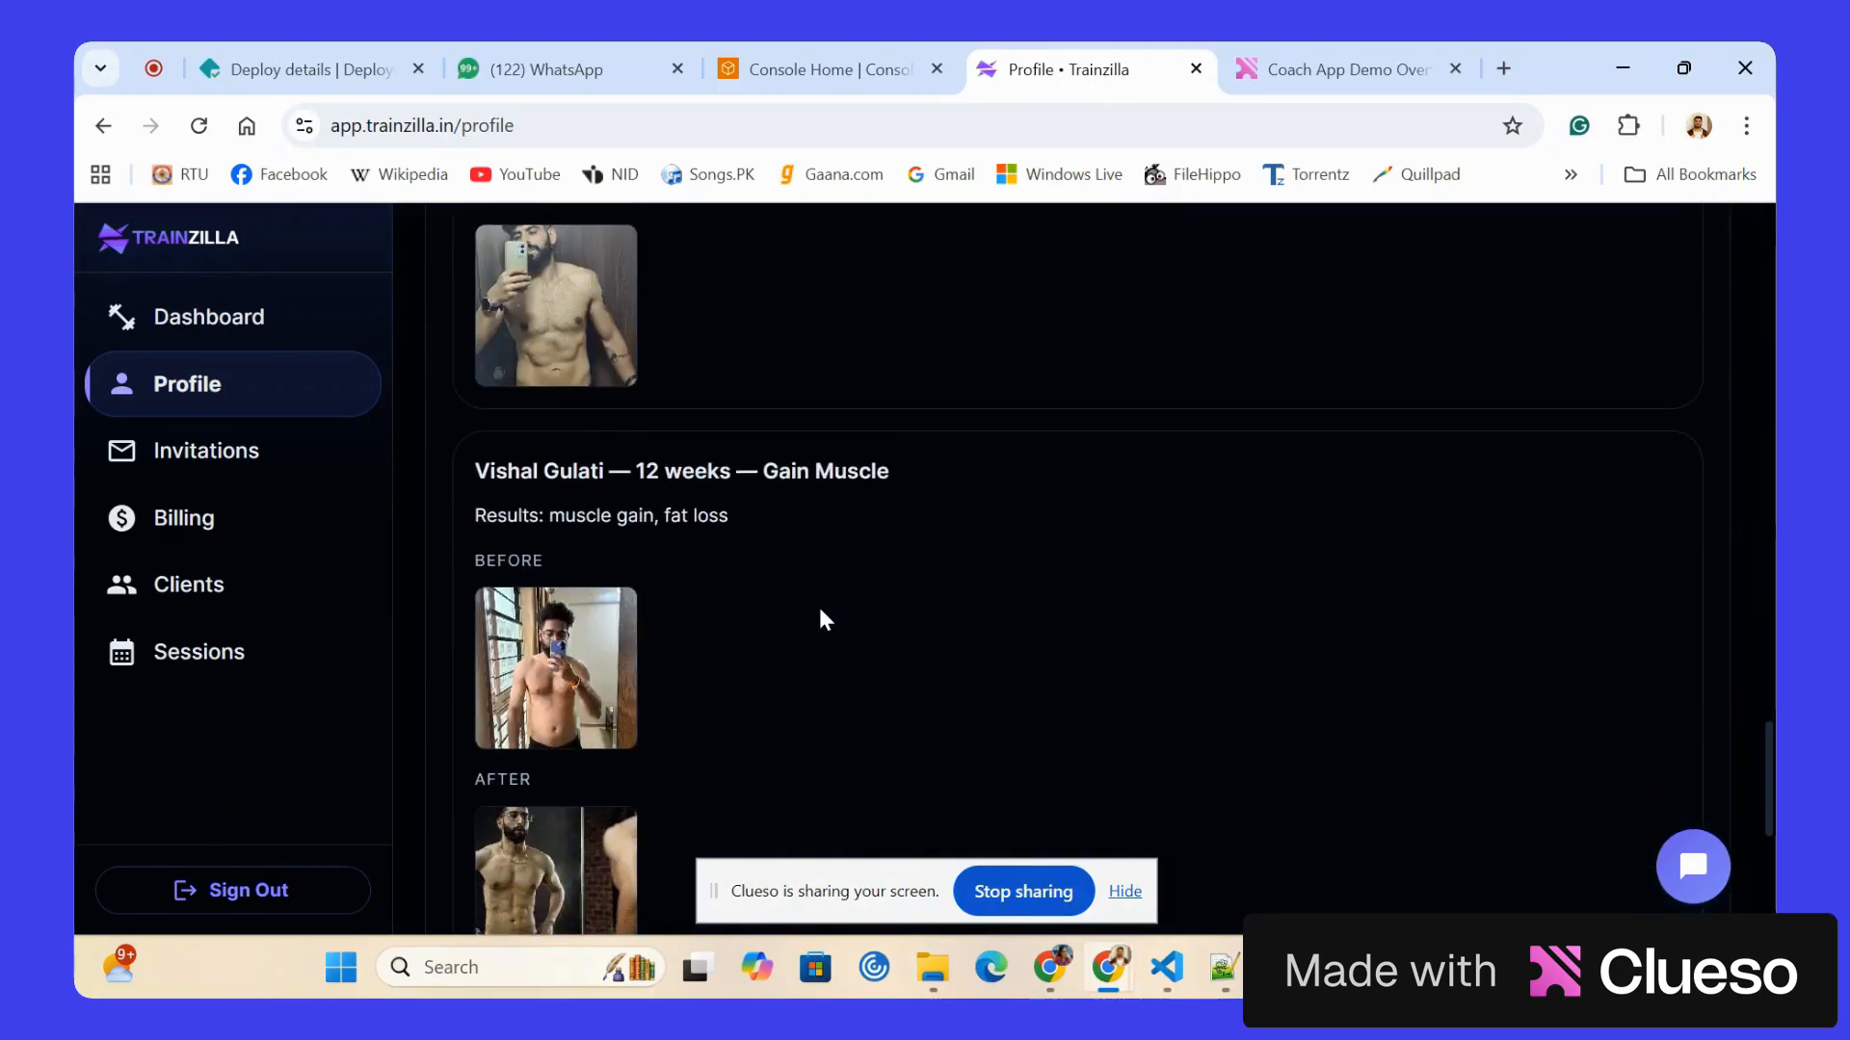
# Open the trainer's public profile and look through its introduction, training environment photos, transformations and coaching request form.
pyautogui.scroll(20, 823, 618)
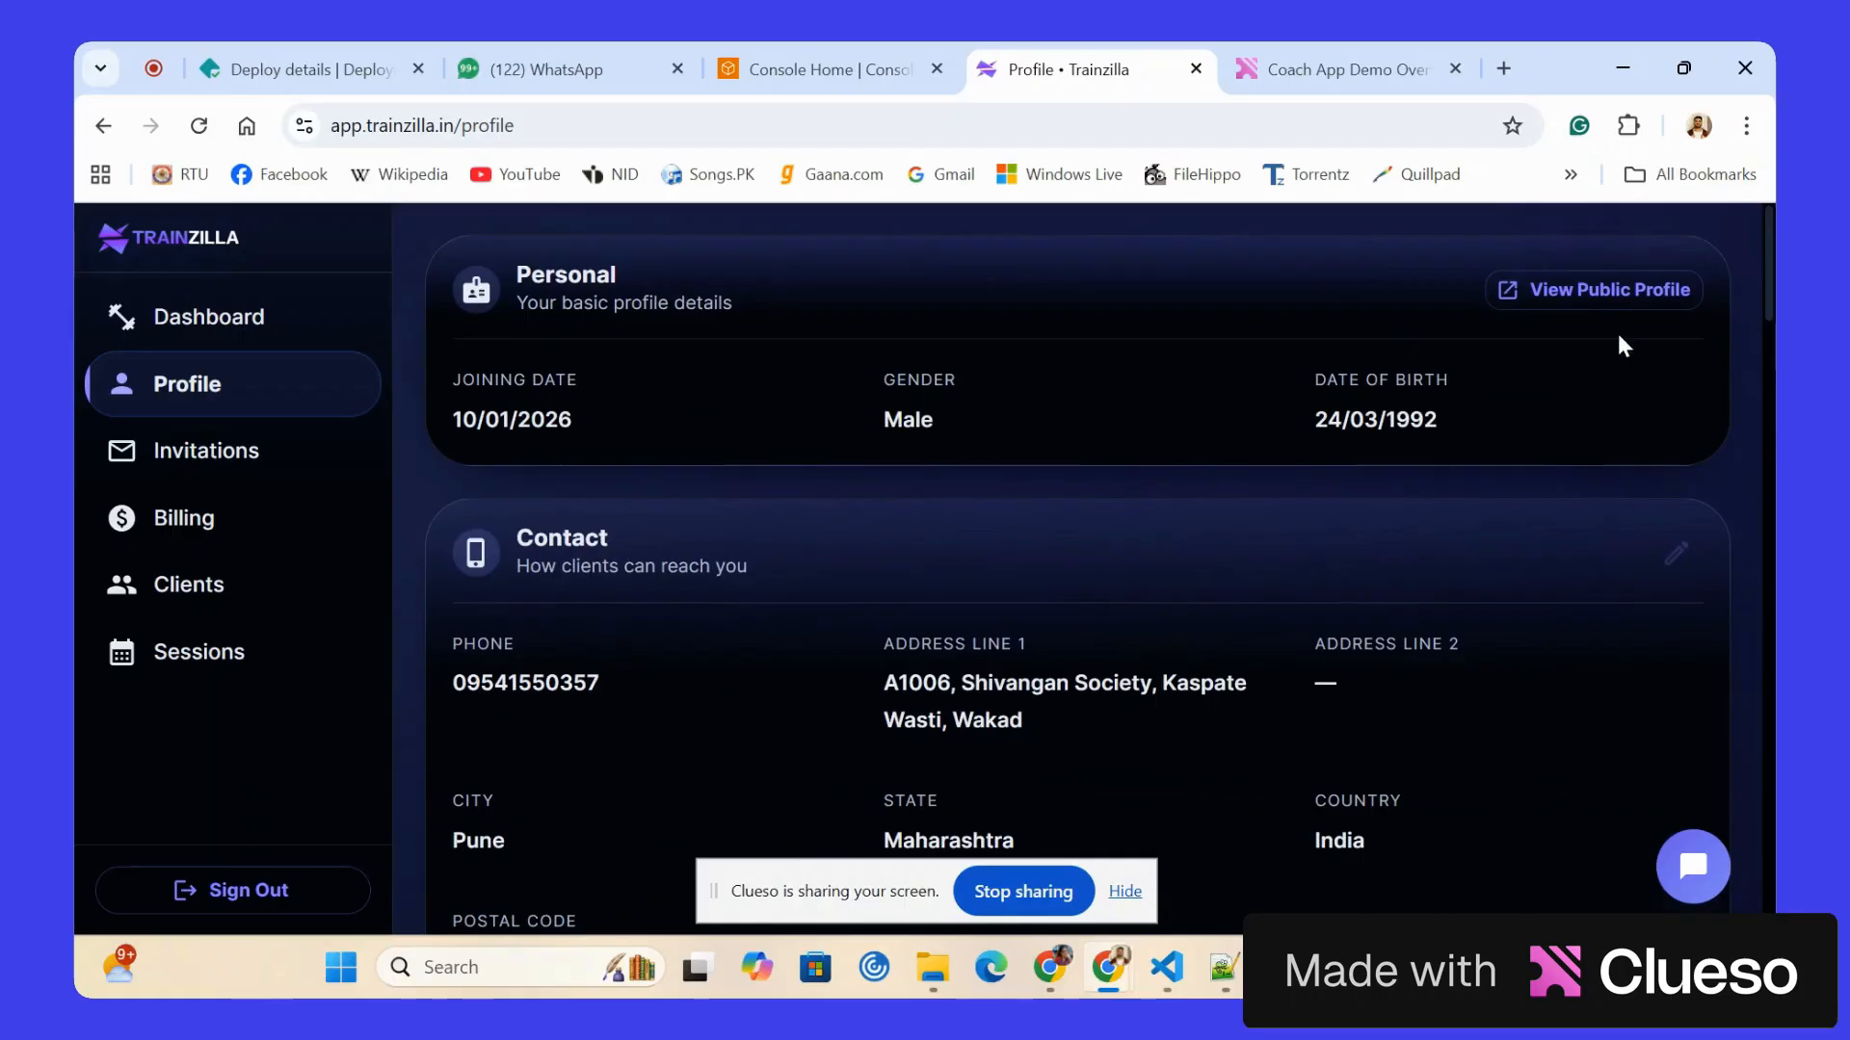
pyautogui.click(1586, 291)
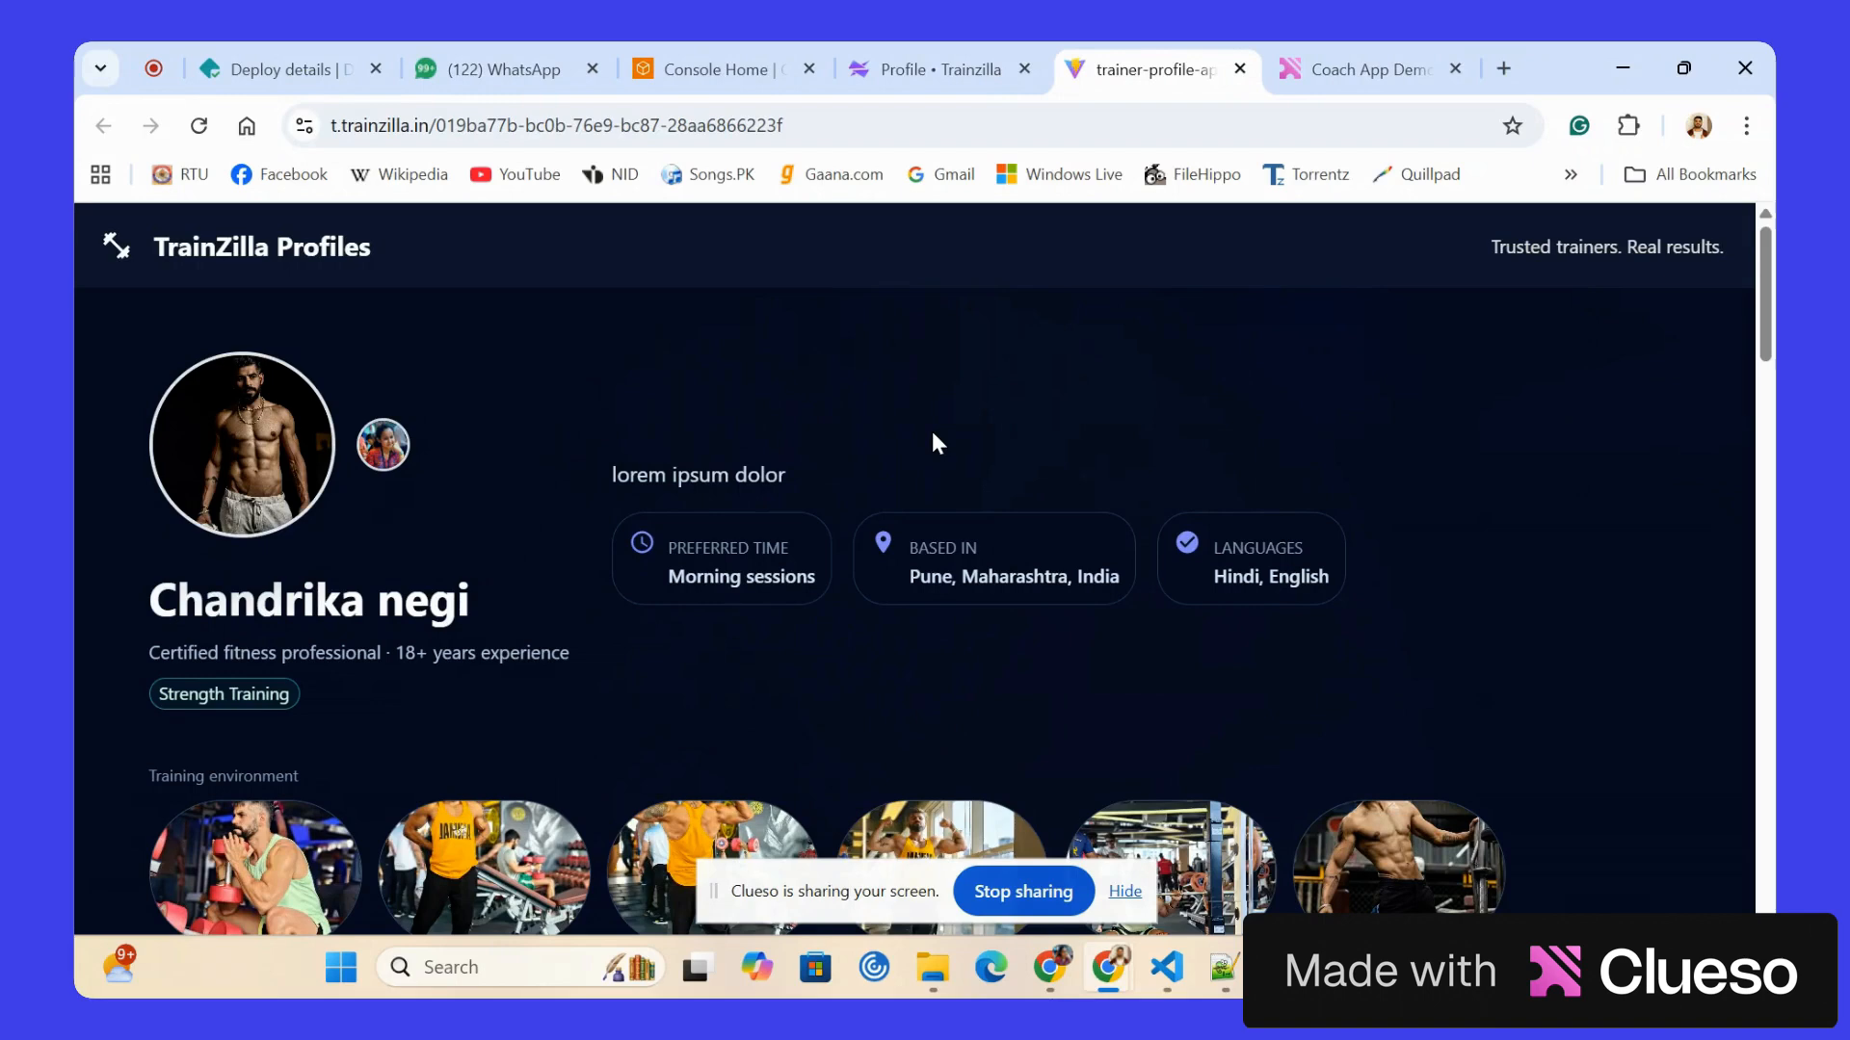
pyautogui.scroll(-20, 934, 443)
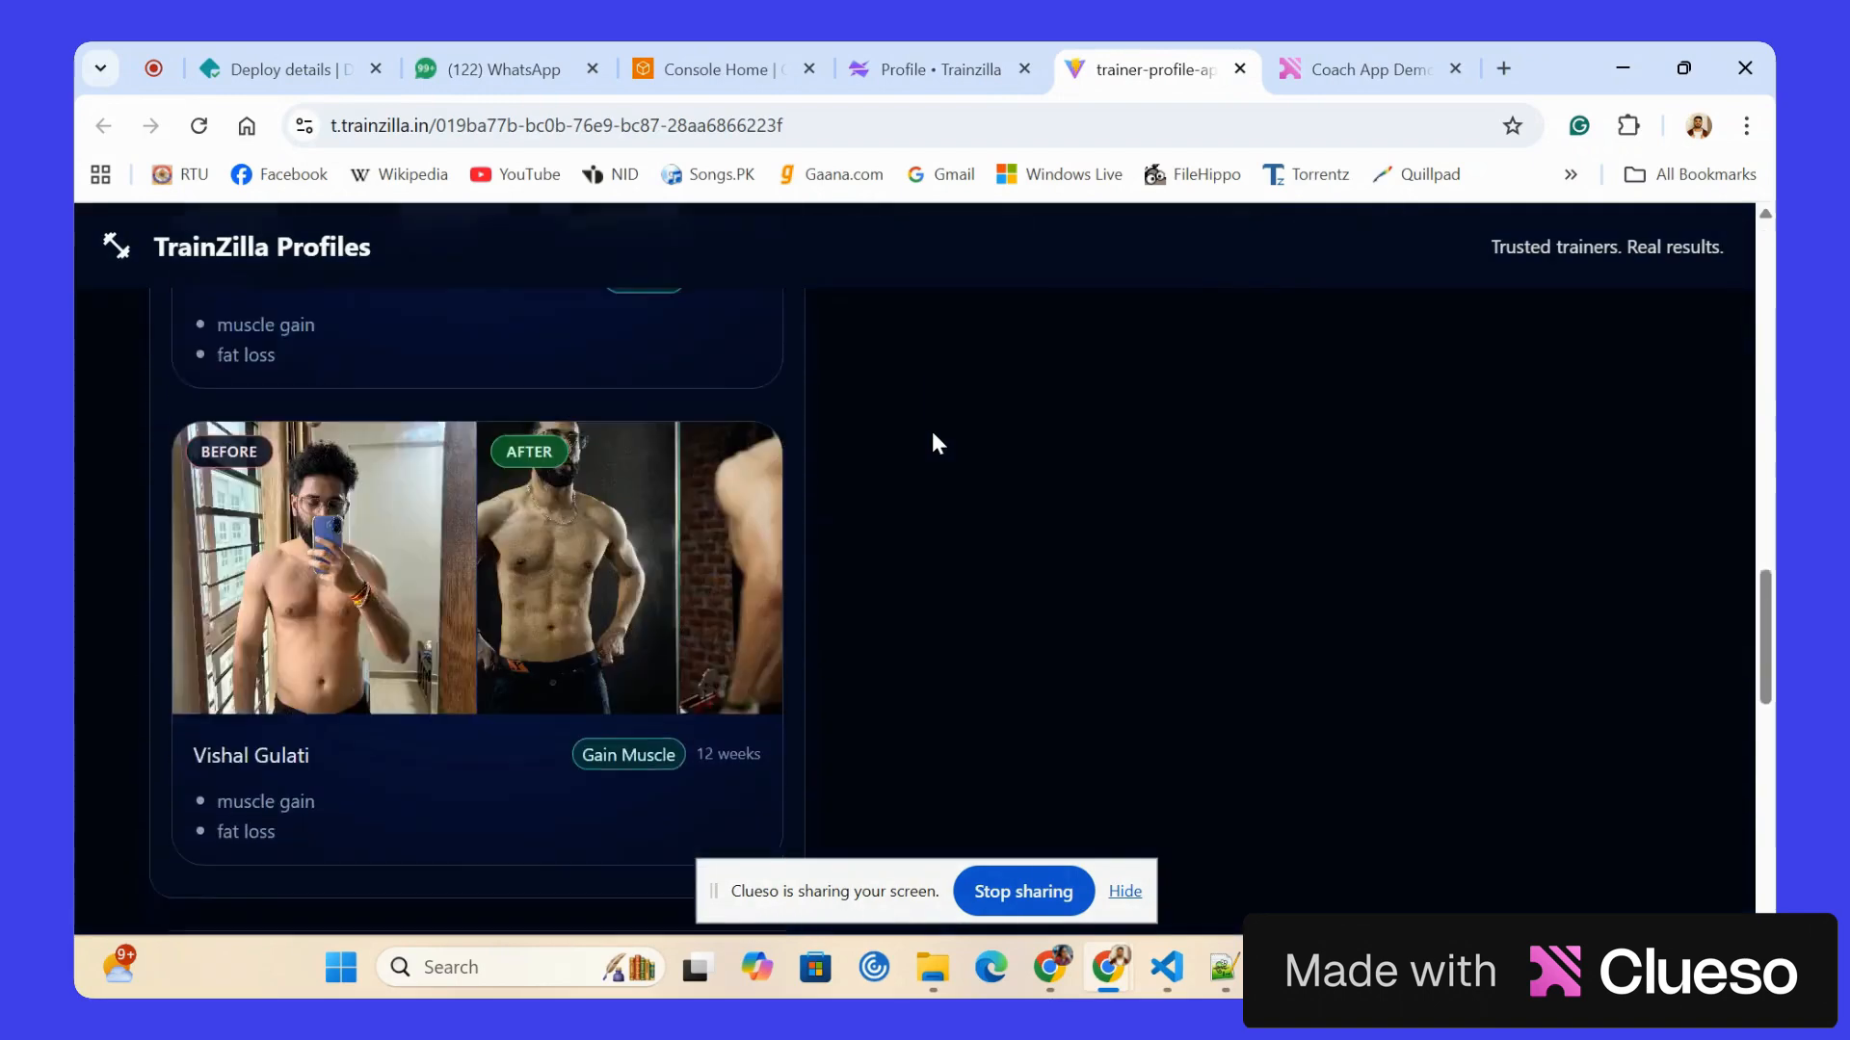
pyautogui.scroll(-4, 935, 443)
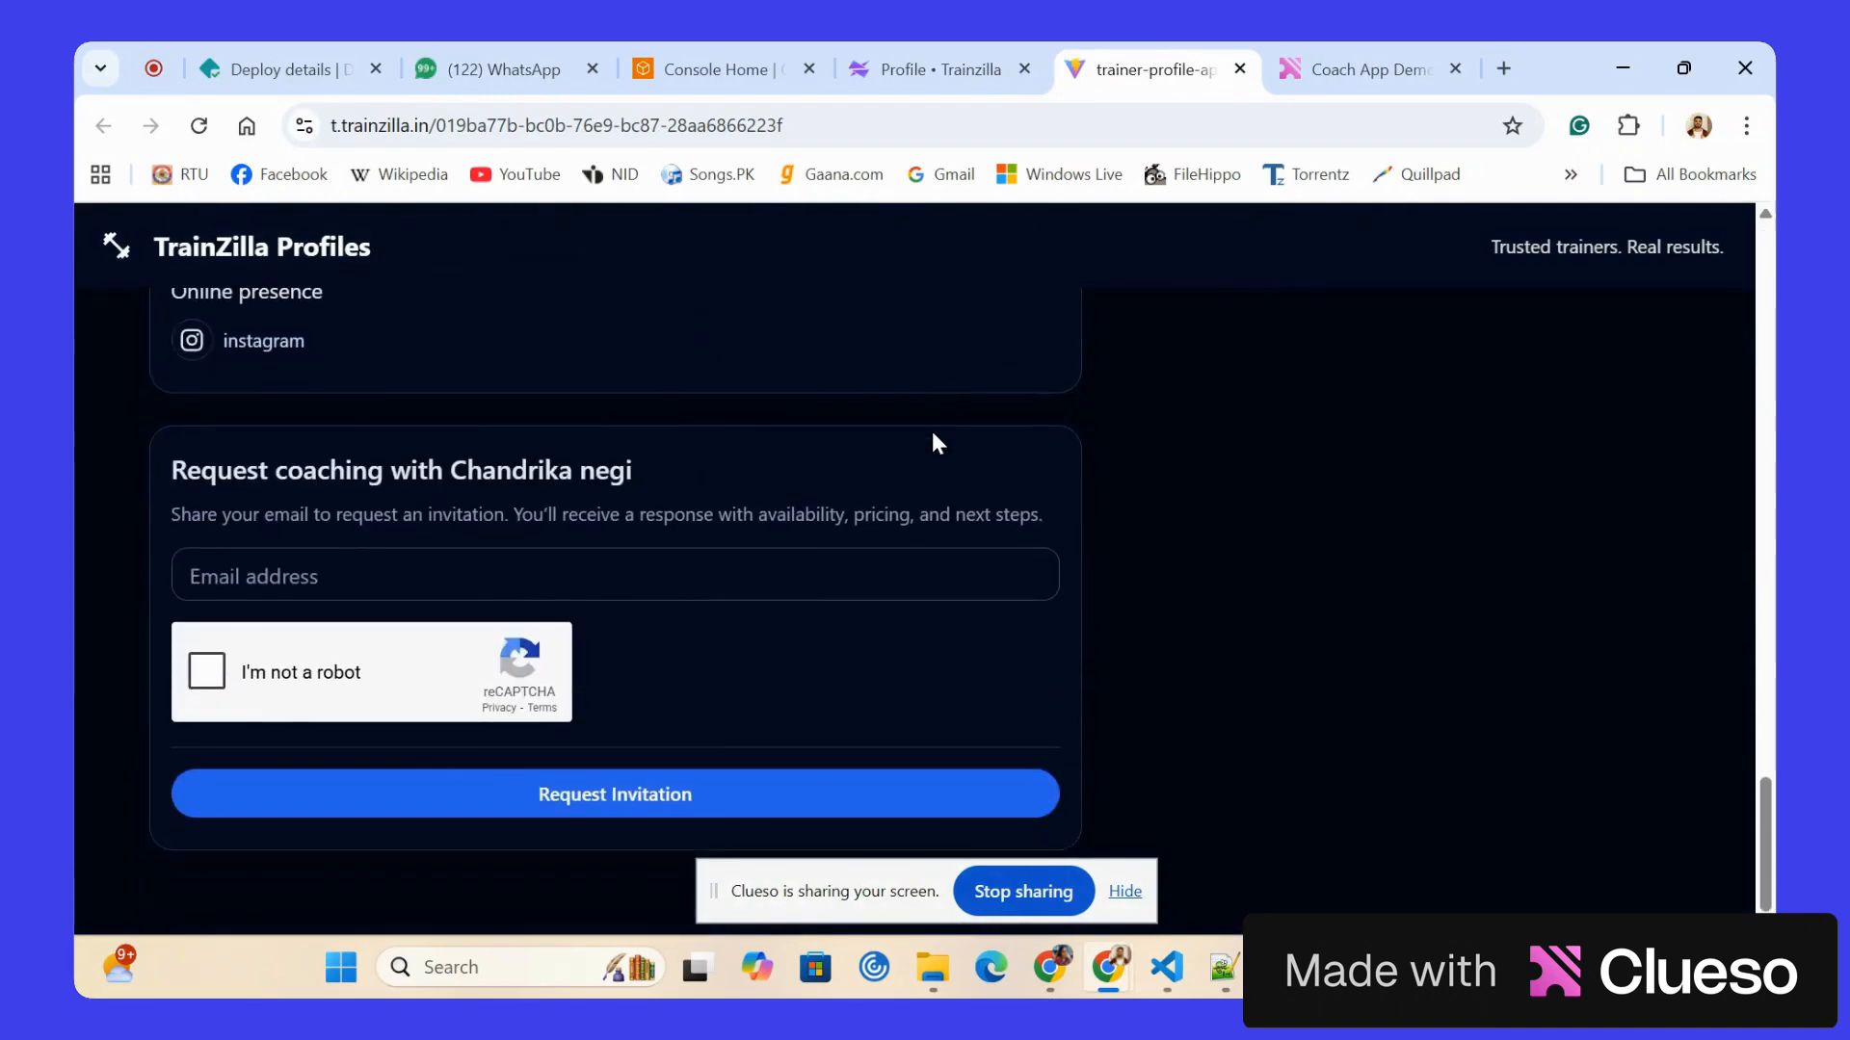
pyautogui.scroll(20, 397, 551)
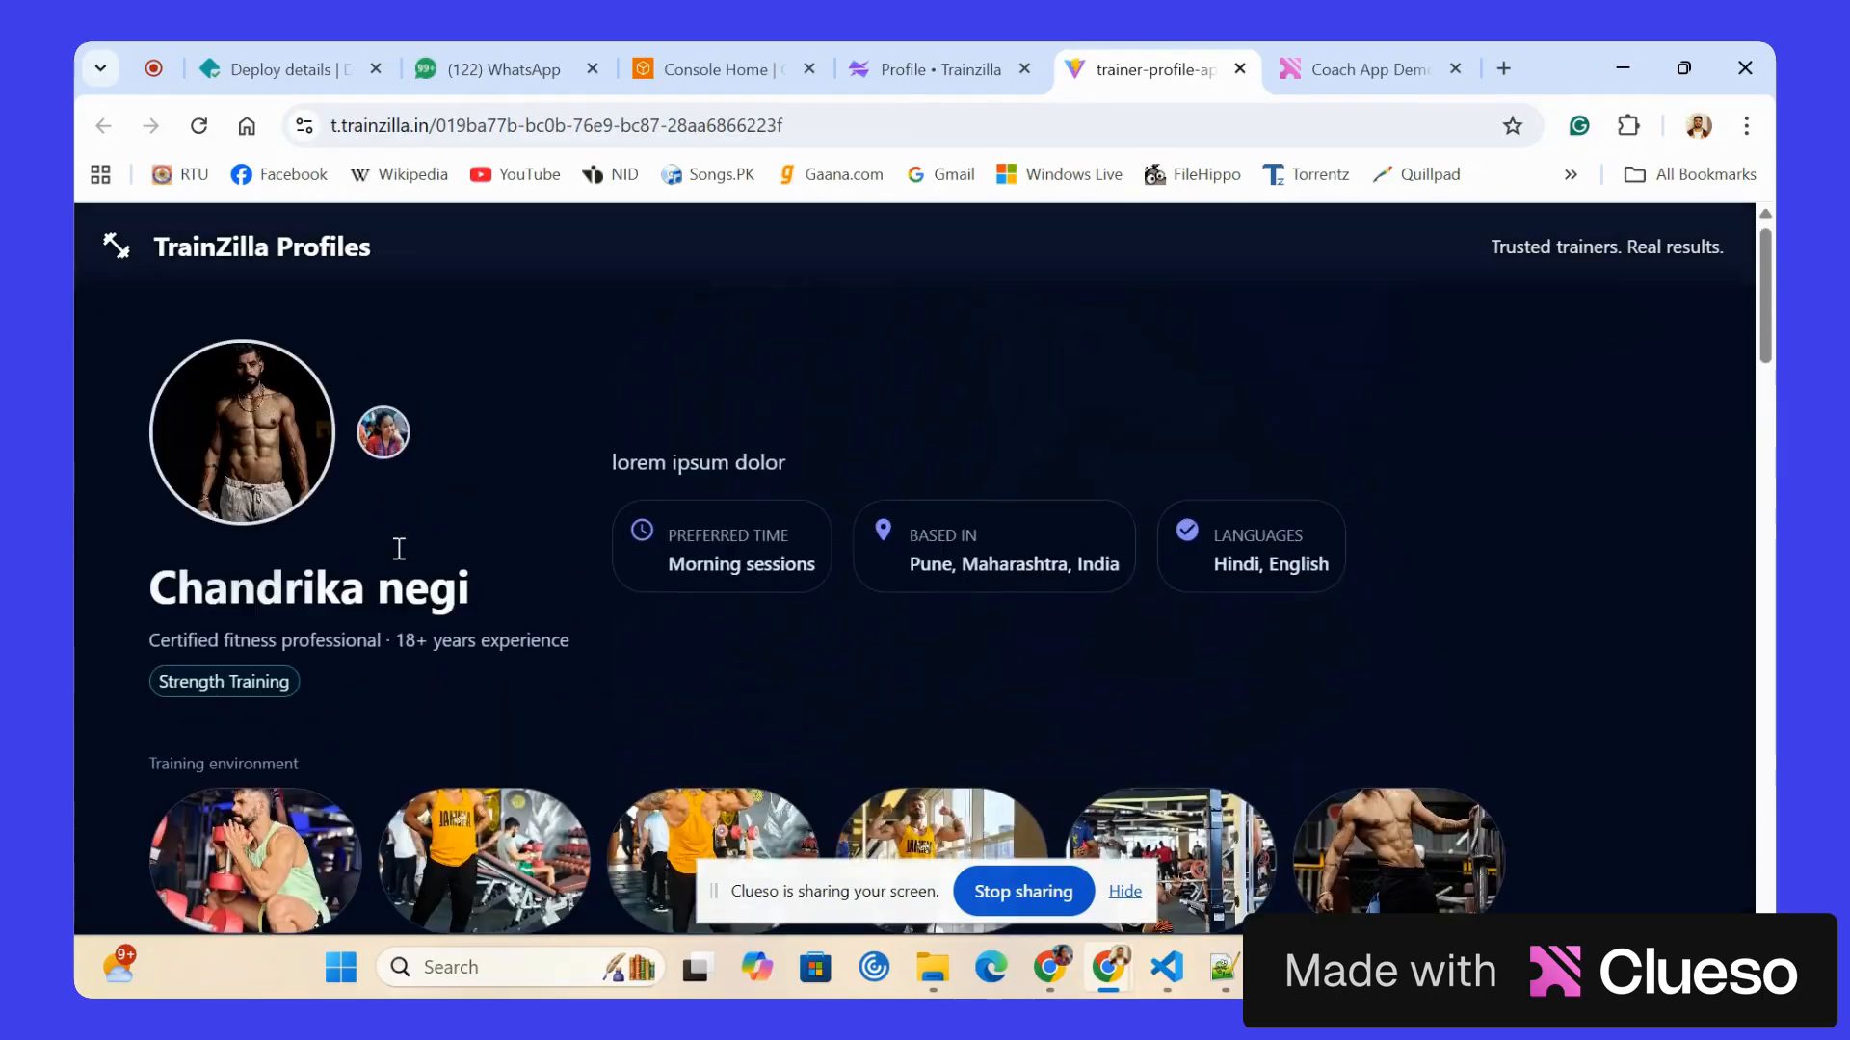
pyautogui.scroll(-8, 398, 555)
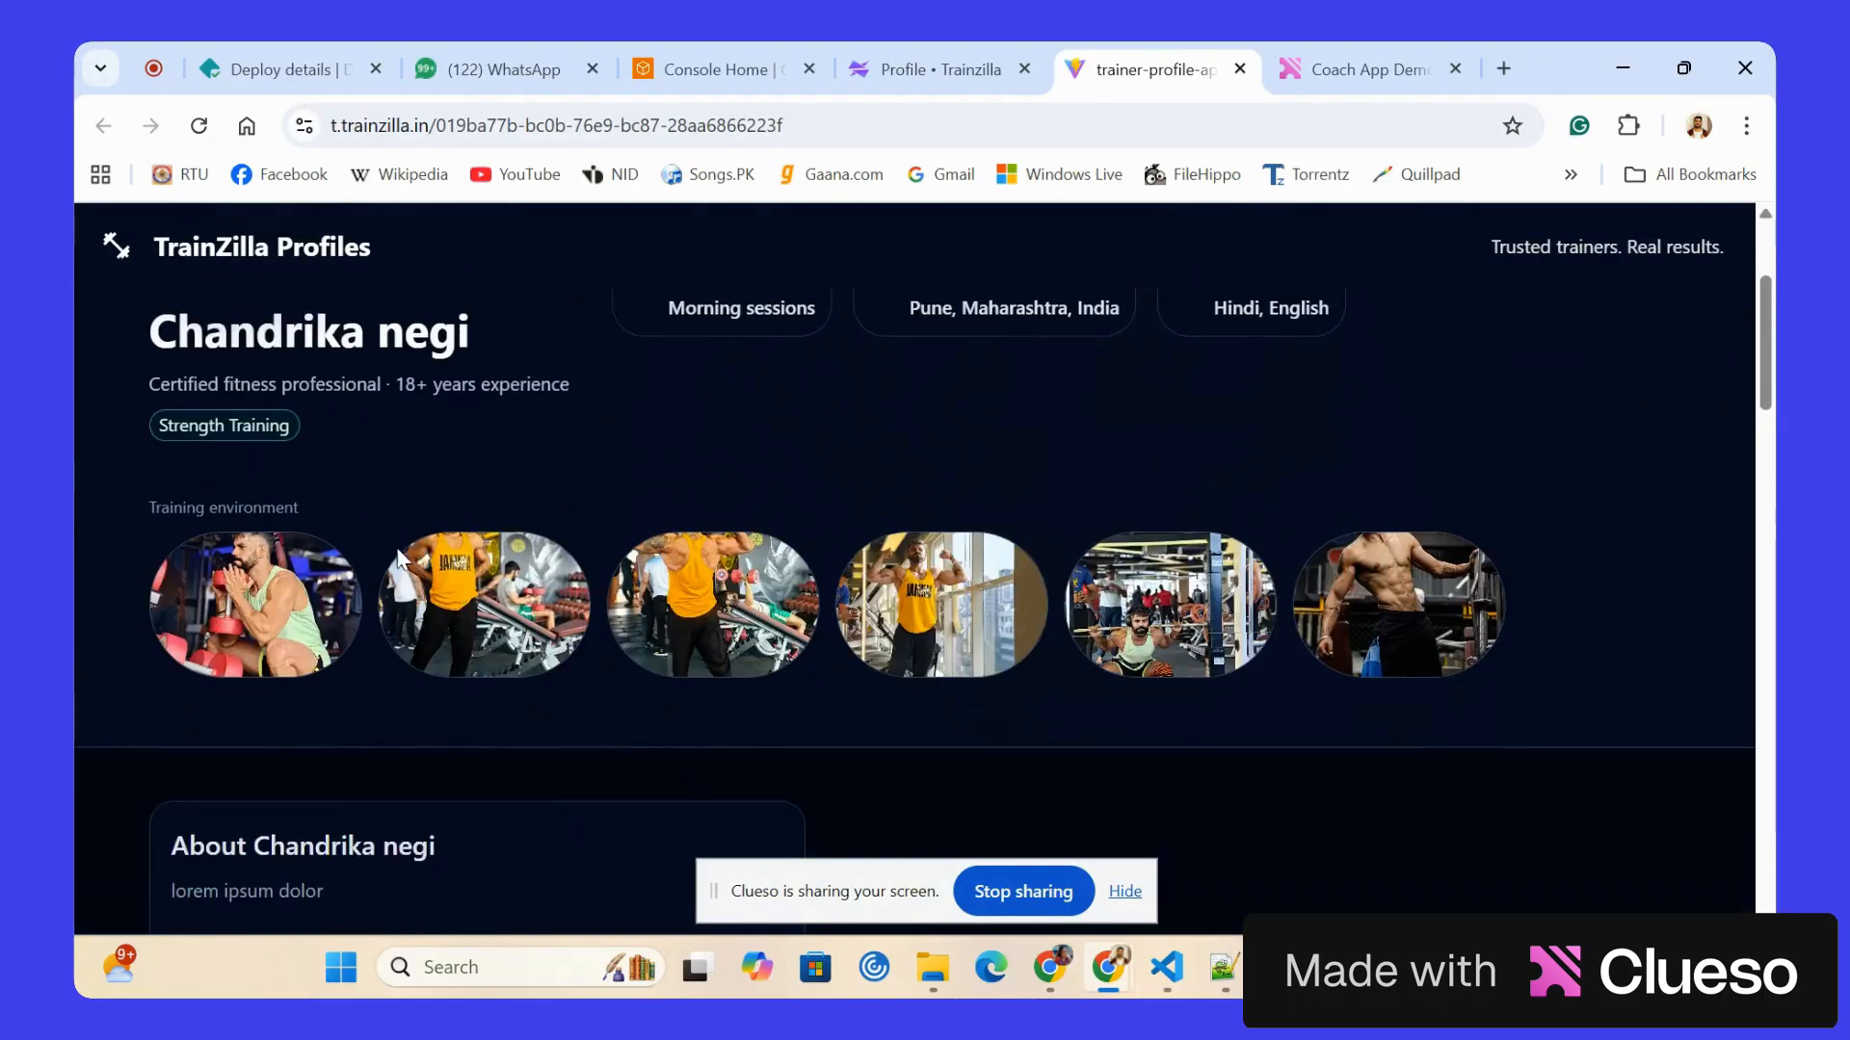
pyautogui.scroll(-12, 398, 553)
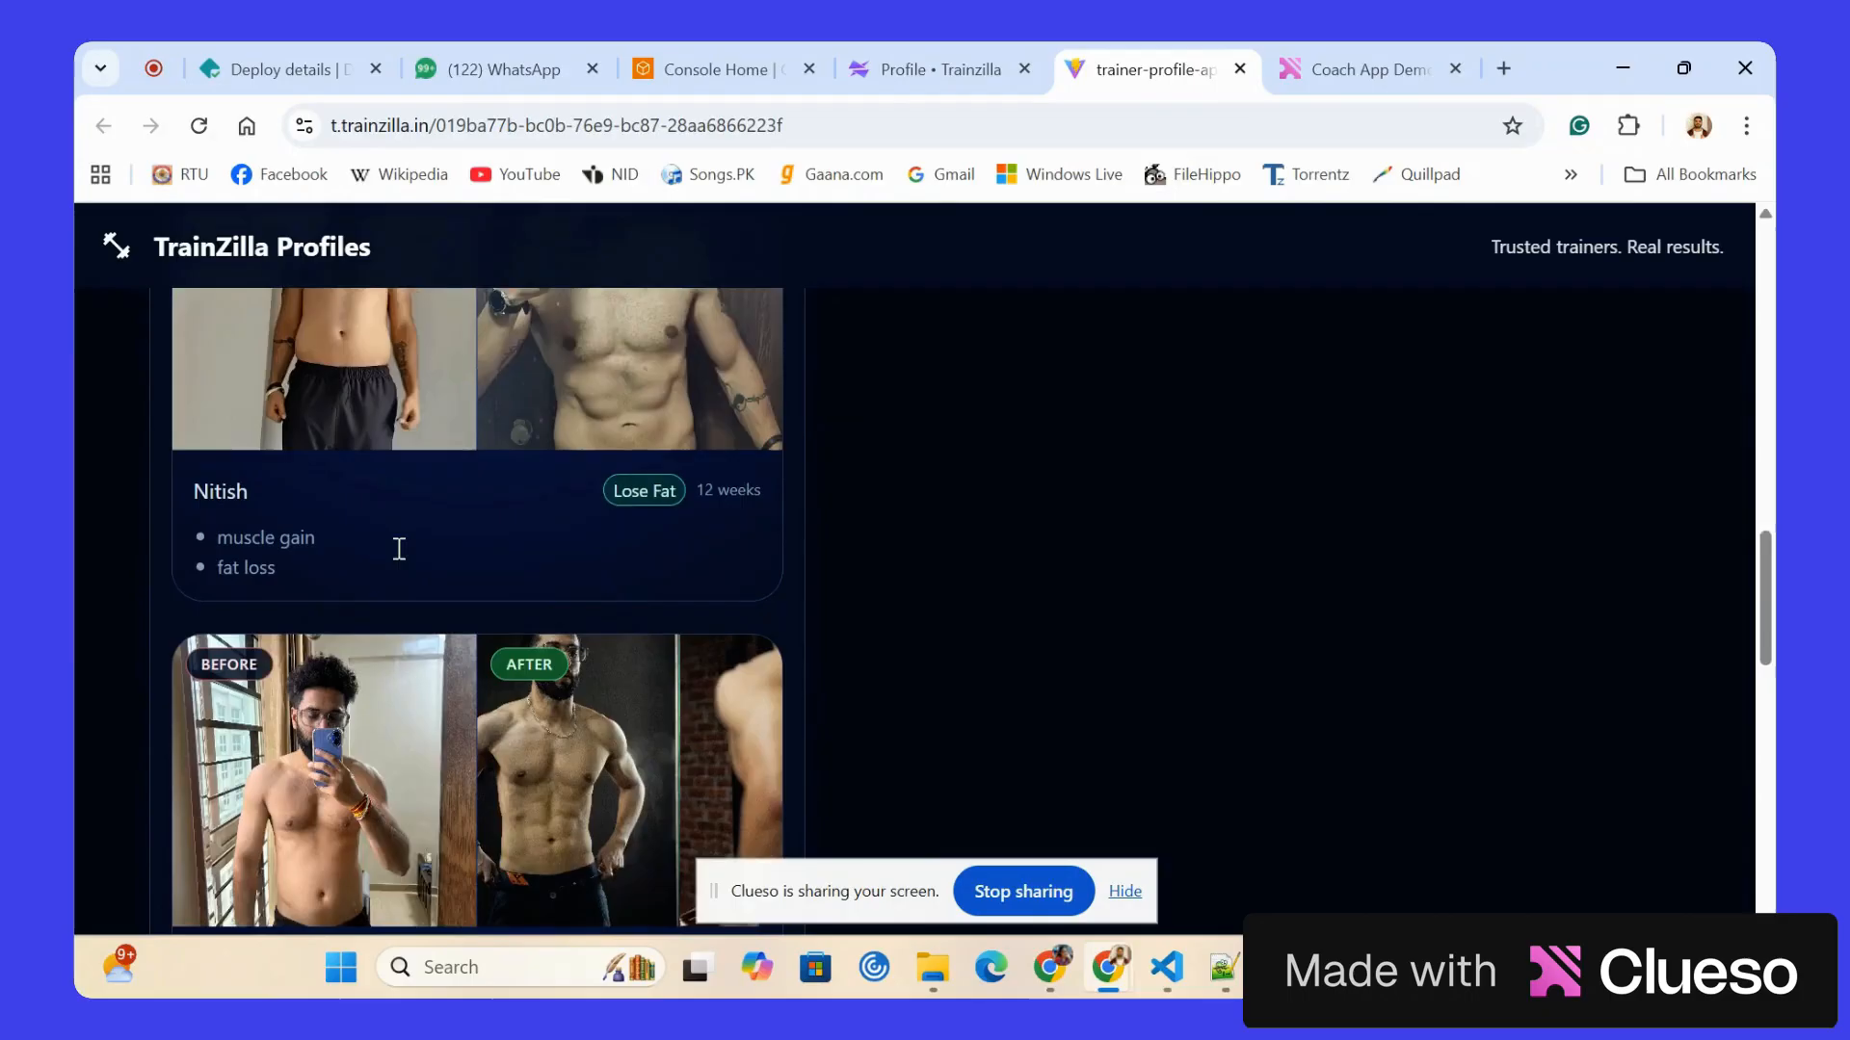
# Request a coaching invitation with the client's email and the reCAPTCHA check, and close the public profile.
pyautogui.scroll(-4, 398, 554)
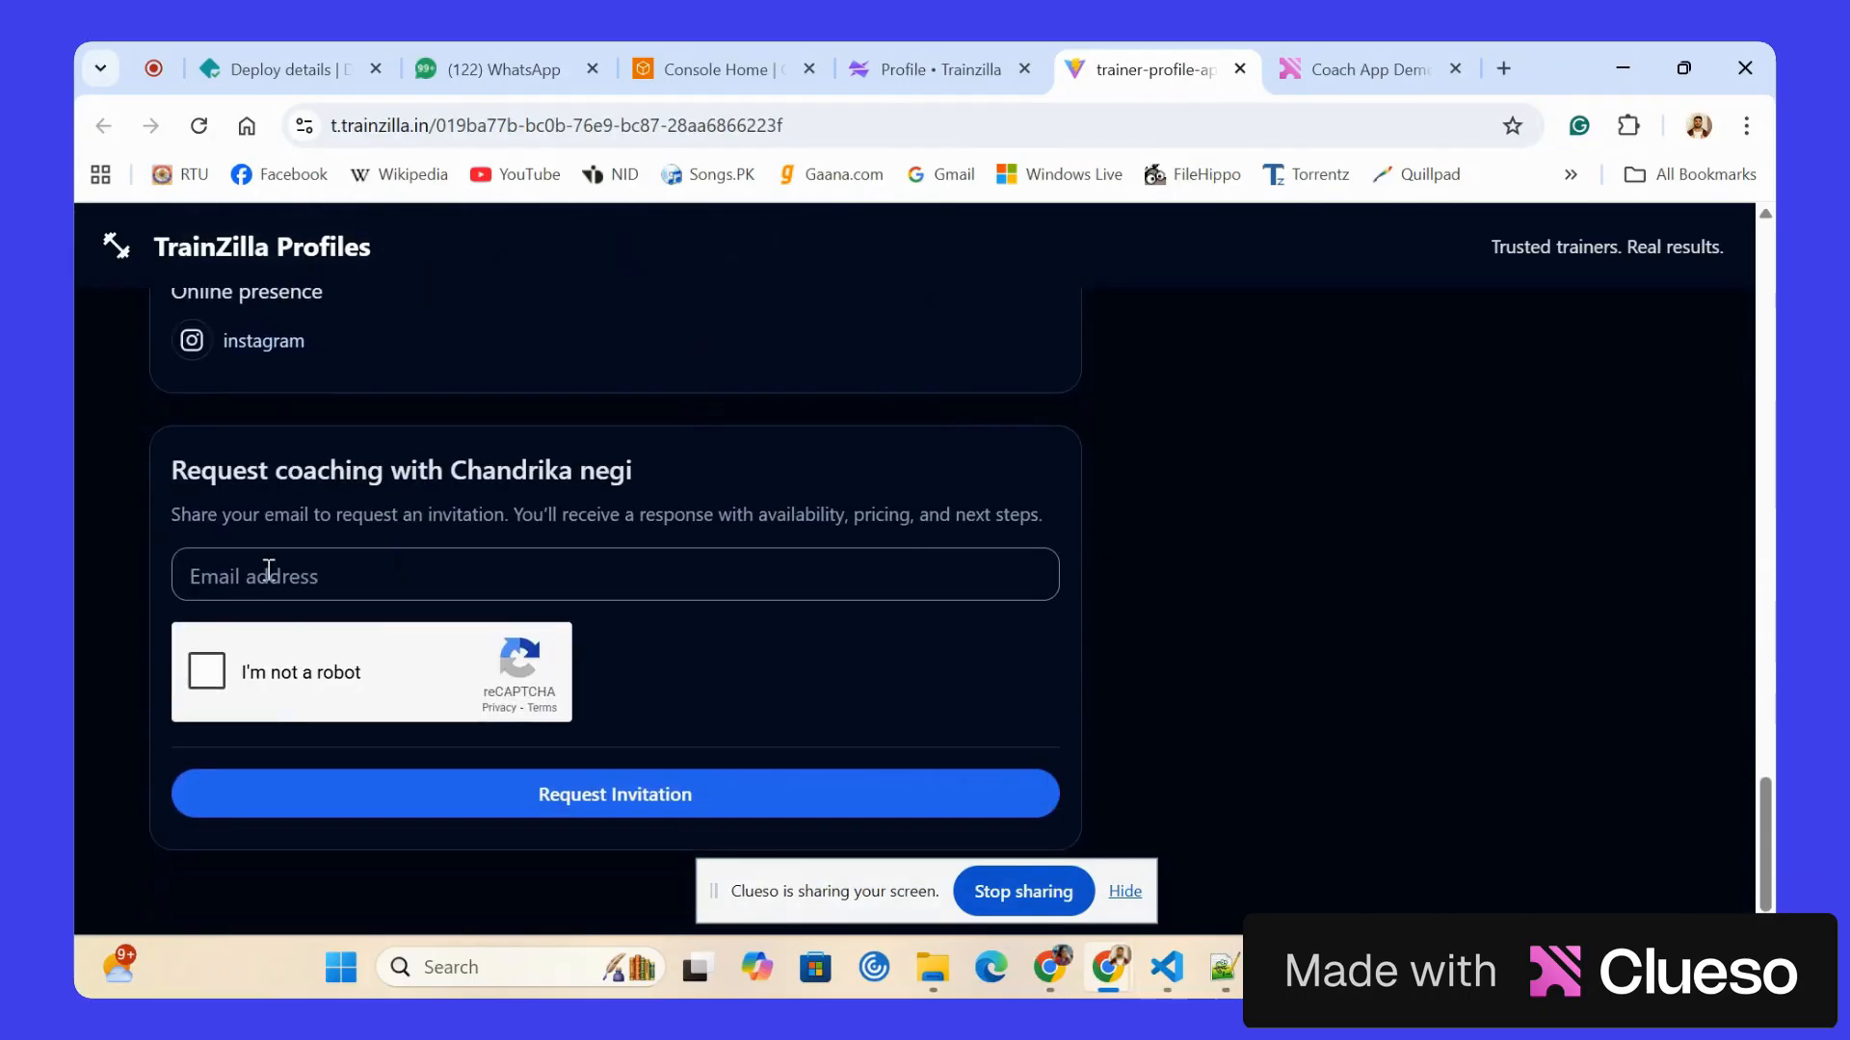
pyautogui.click(269, 569)
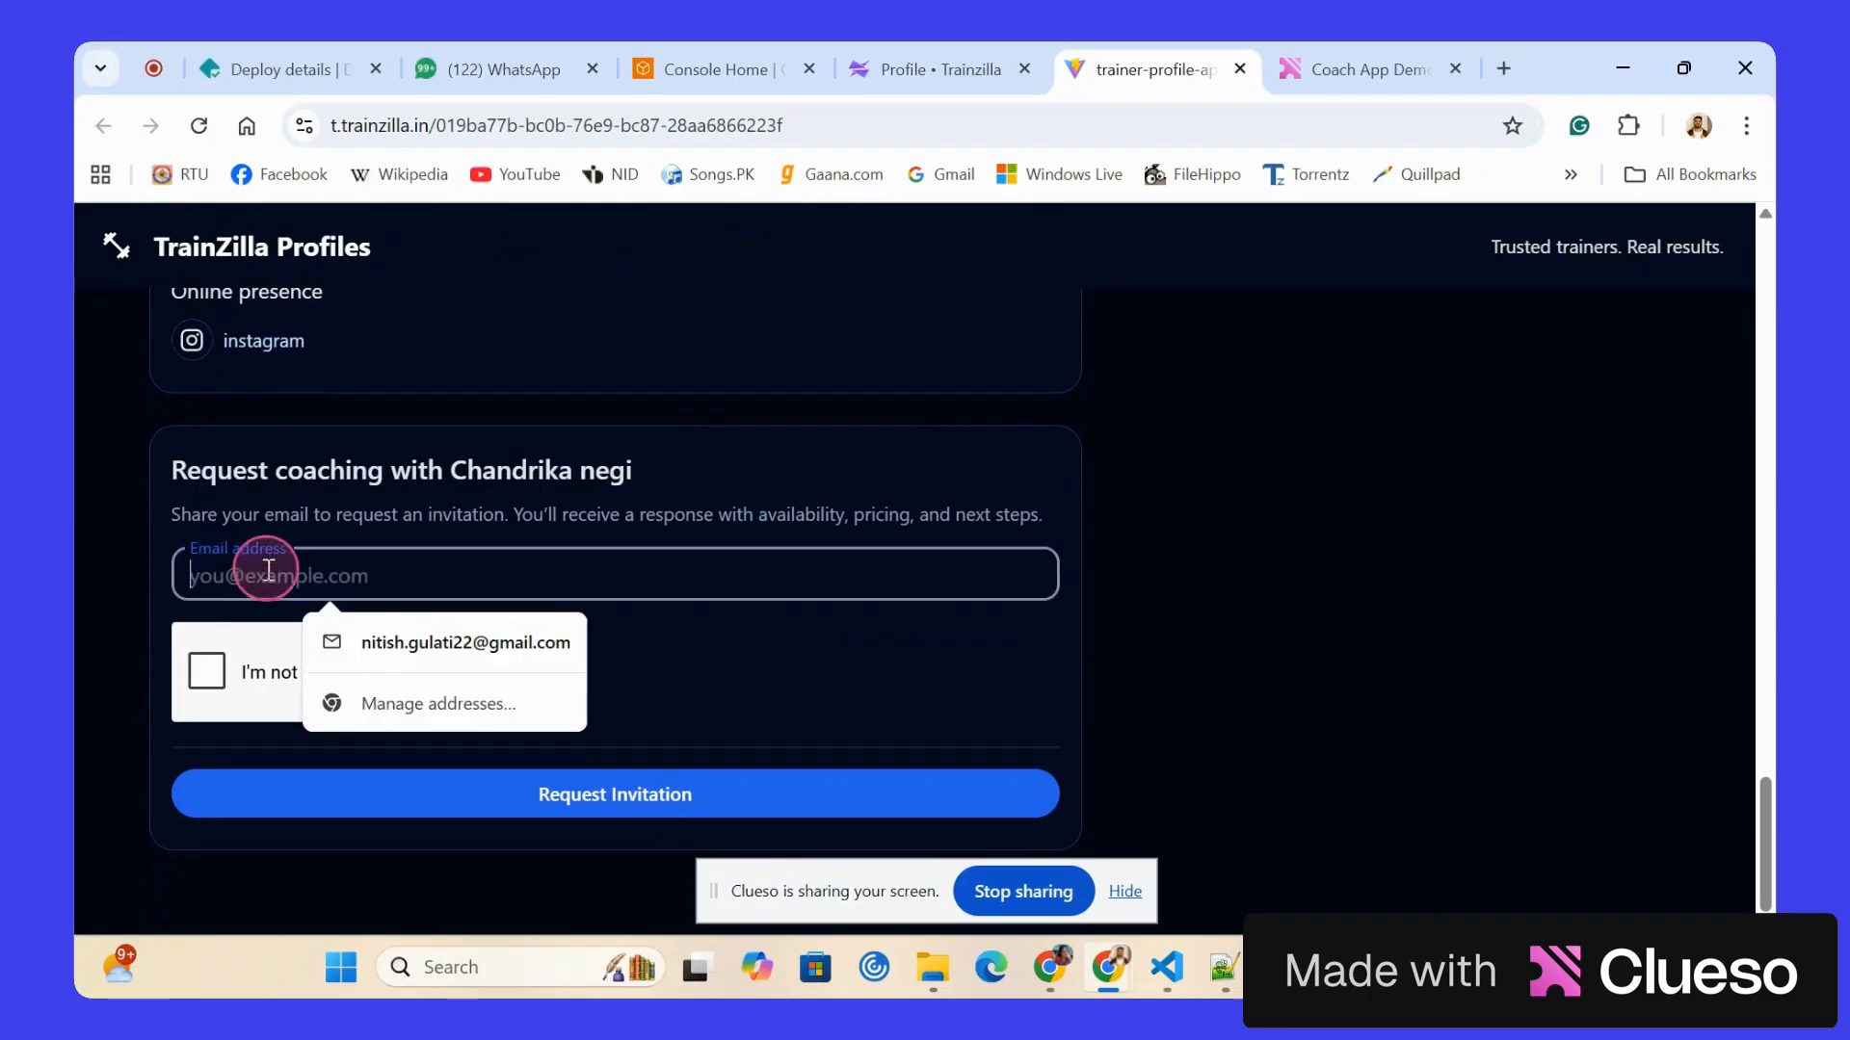
pyautogui.click(416, 637)
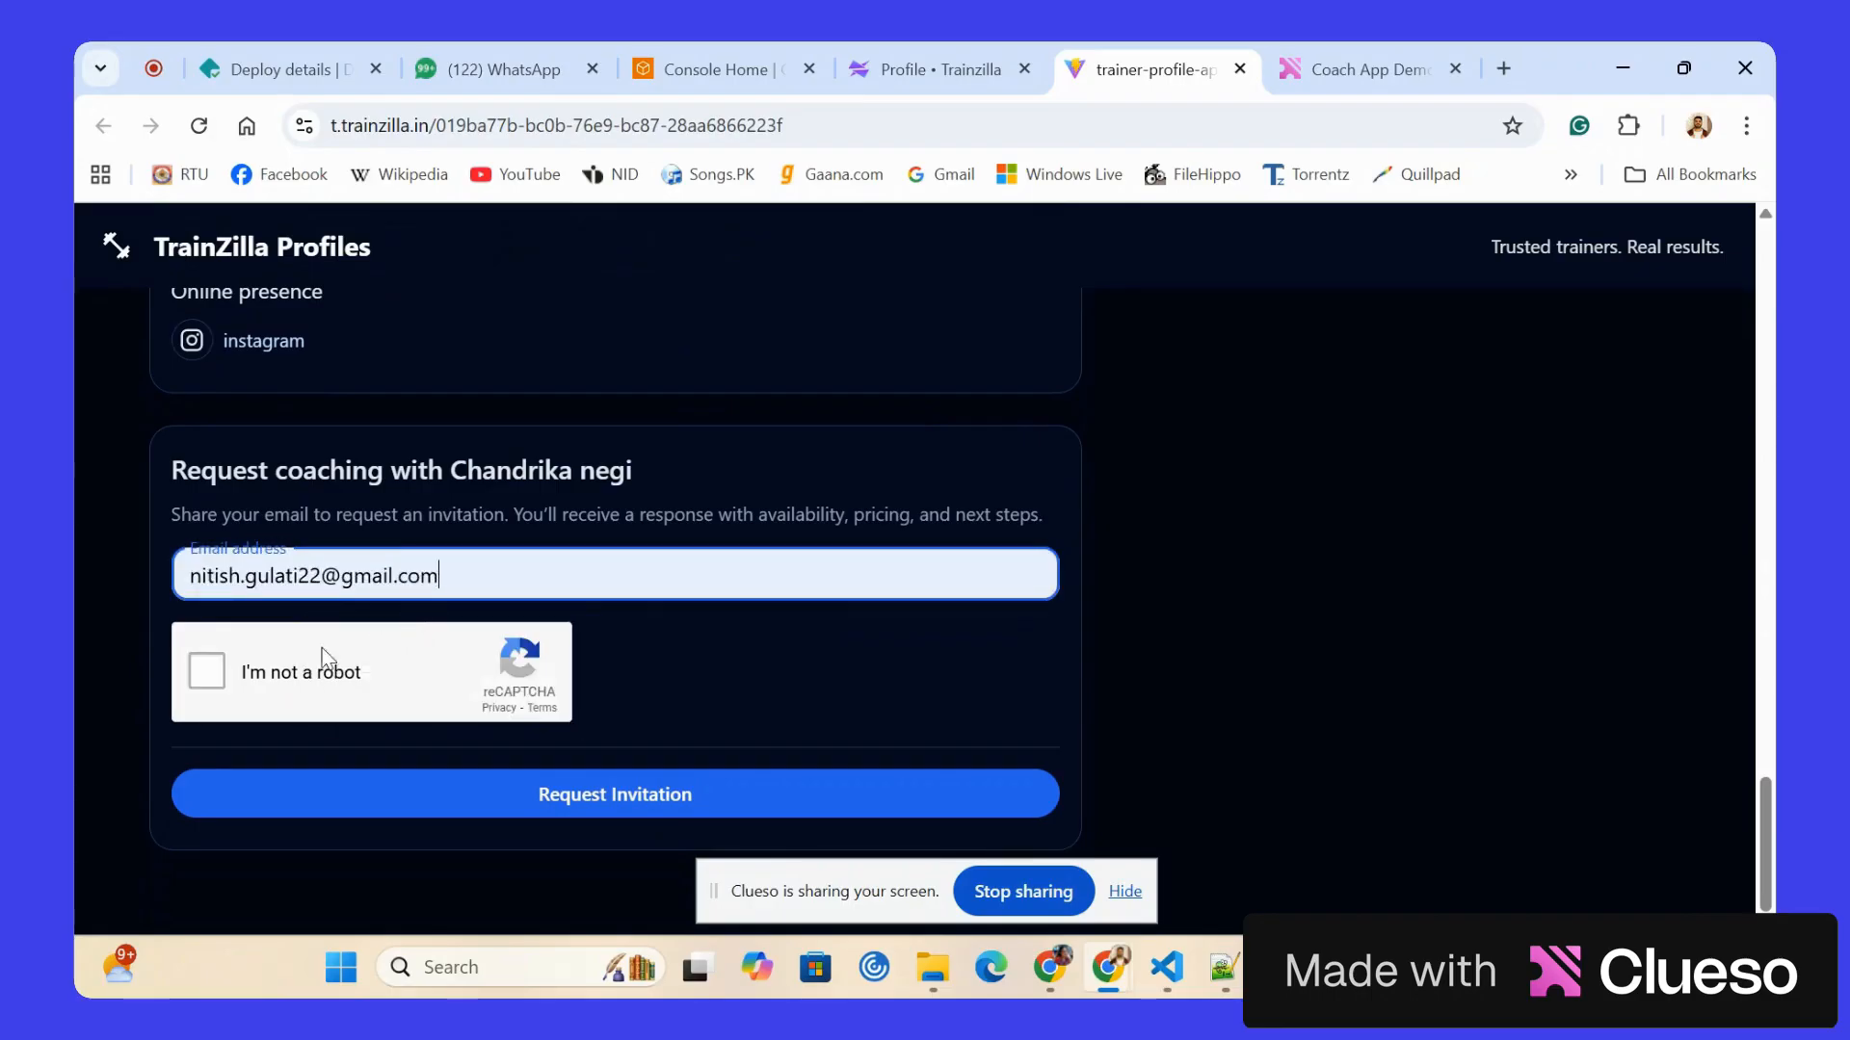
pyautogui.click(206, 672)
pyautogui.click(488, 782)
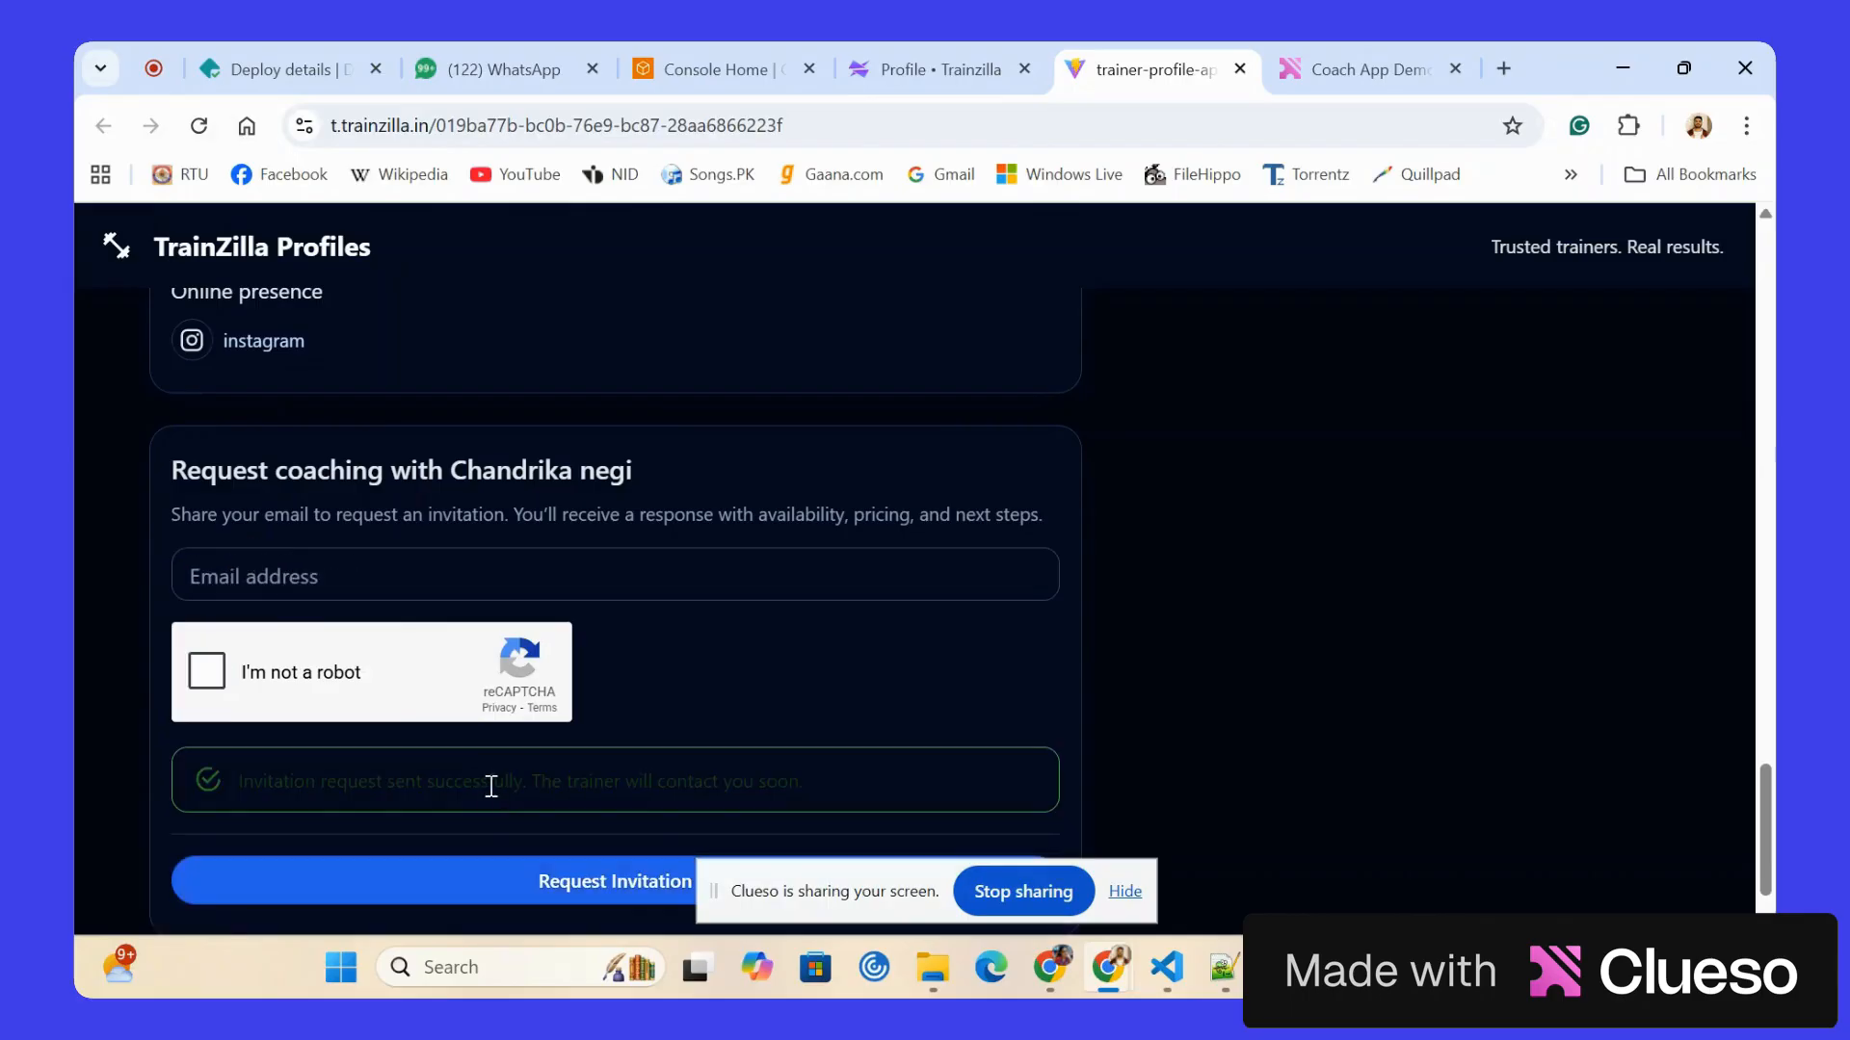
pyautogui.click(1241, 69)
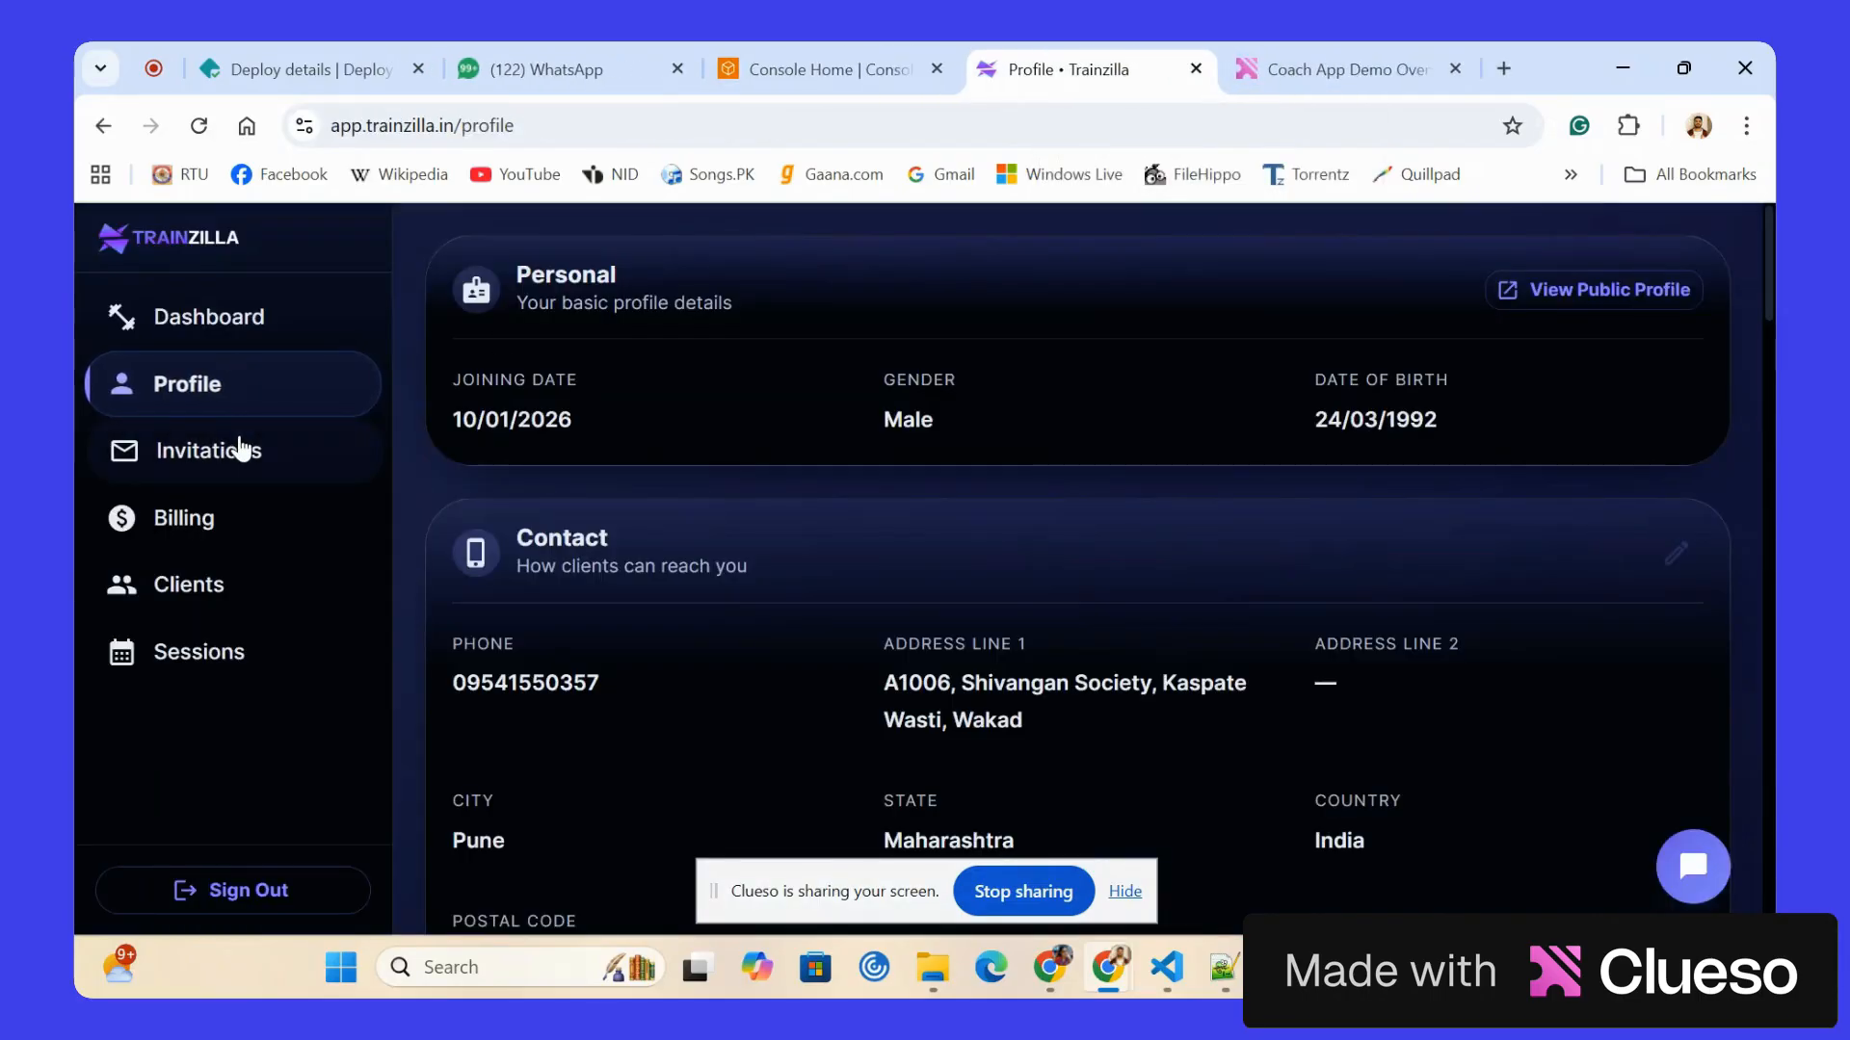
# Open the invitations list, reload it and accept the client's coaching request.
pyautogui.click(241, 450)
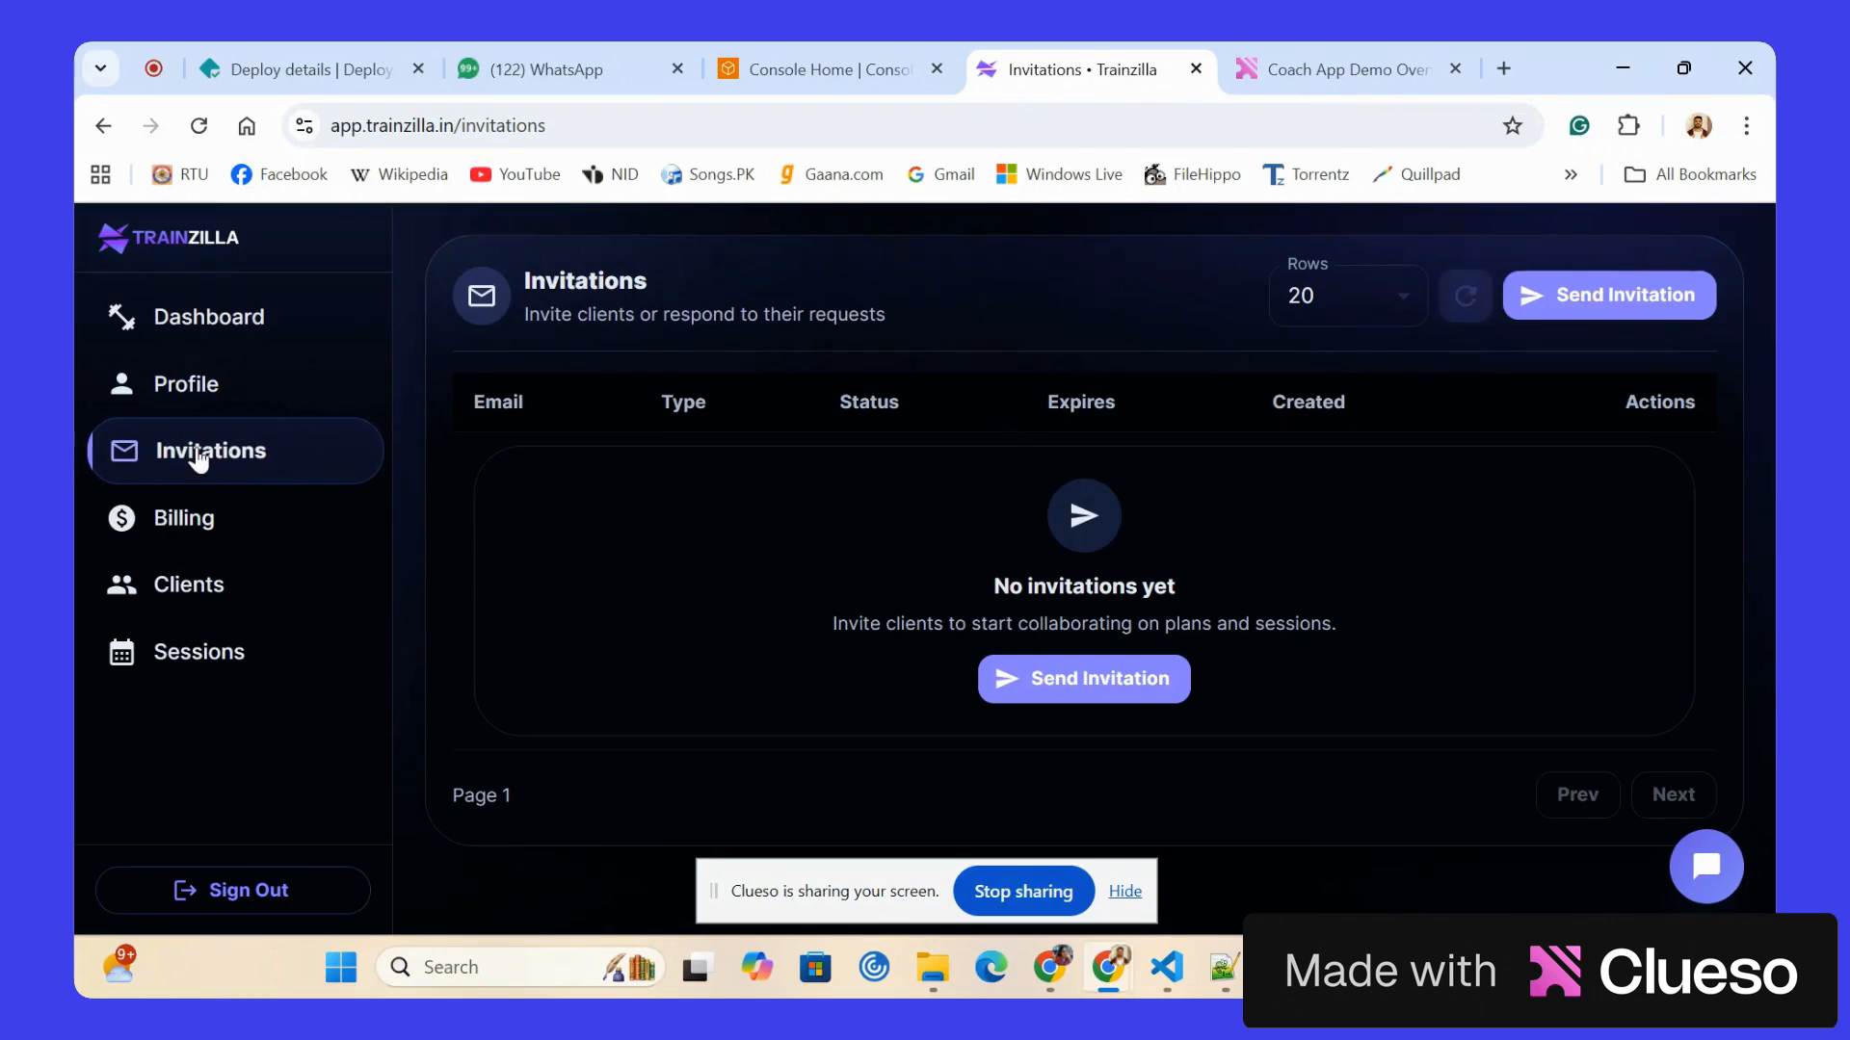
pyautogui.click(198, 126)
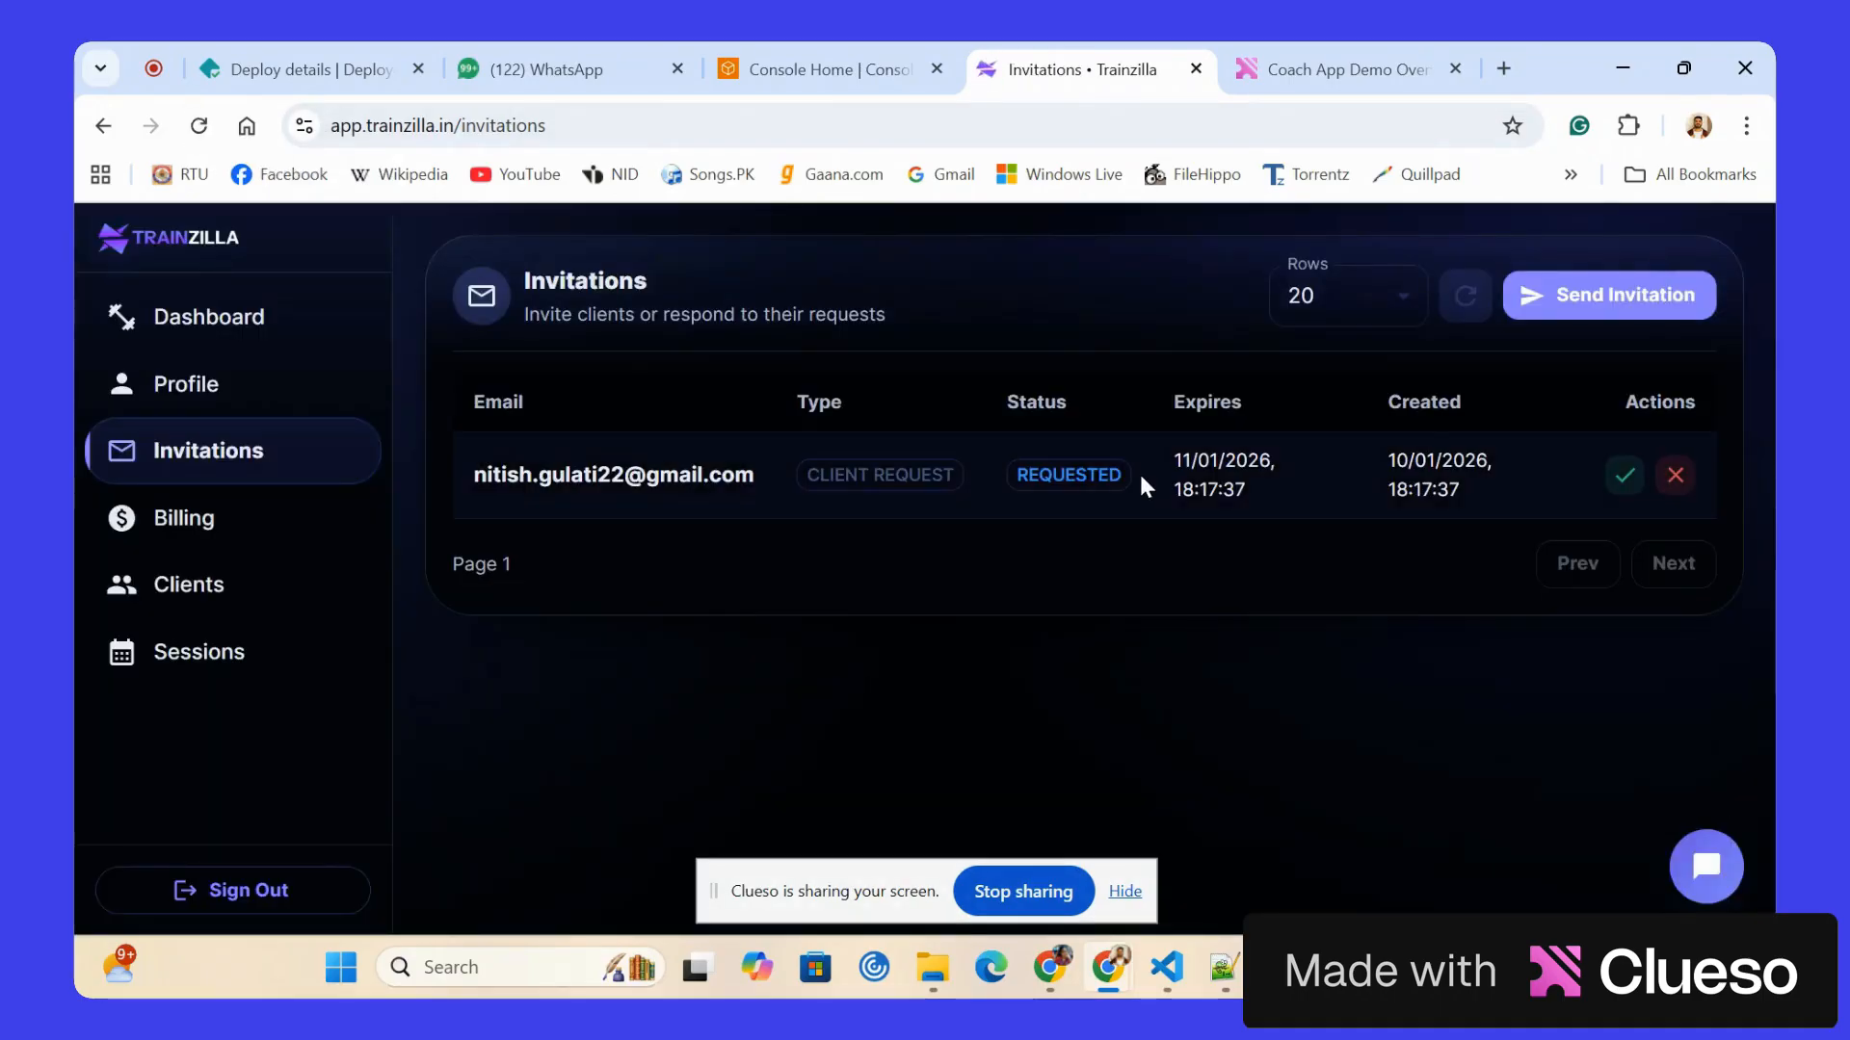
pyautogui.click(1626, 482)
# Send a new invitation to the client's email, leaving the expiry blank.
pyautogui.click(1564, 300)
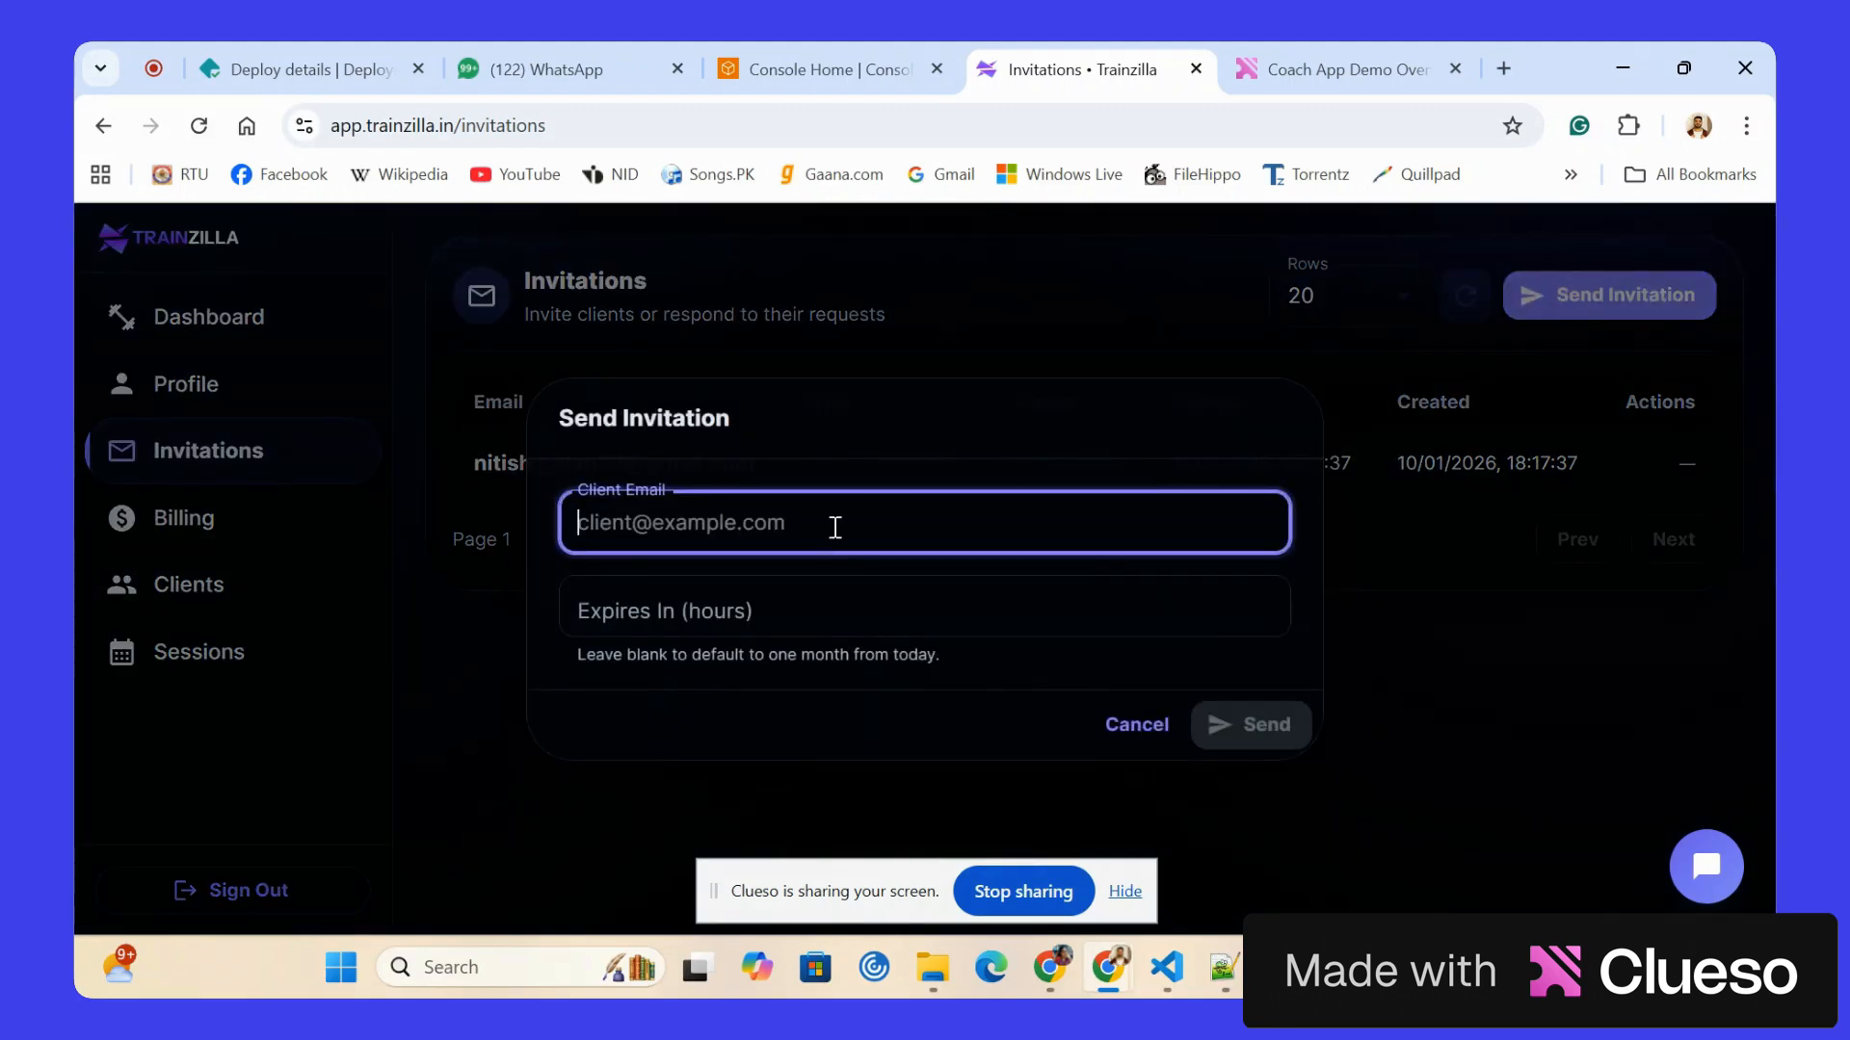
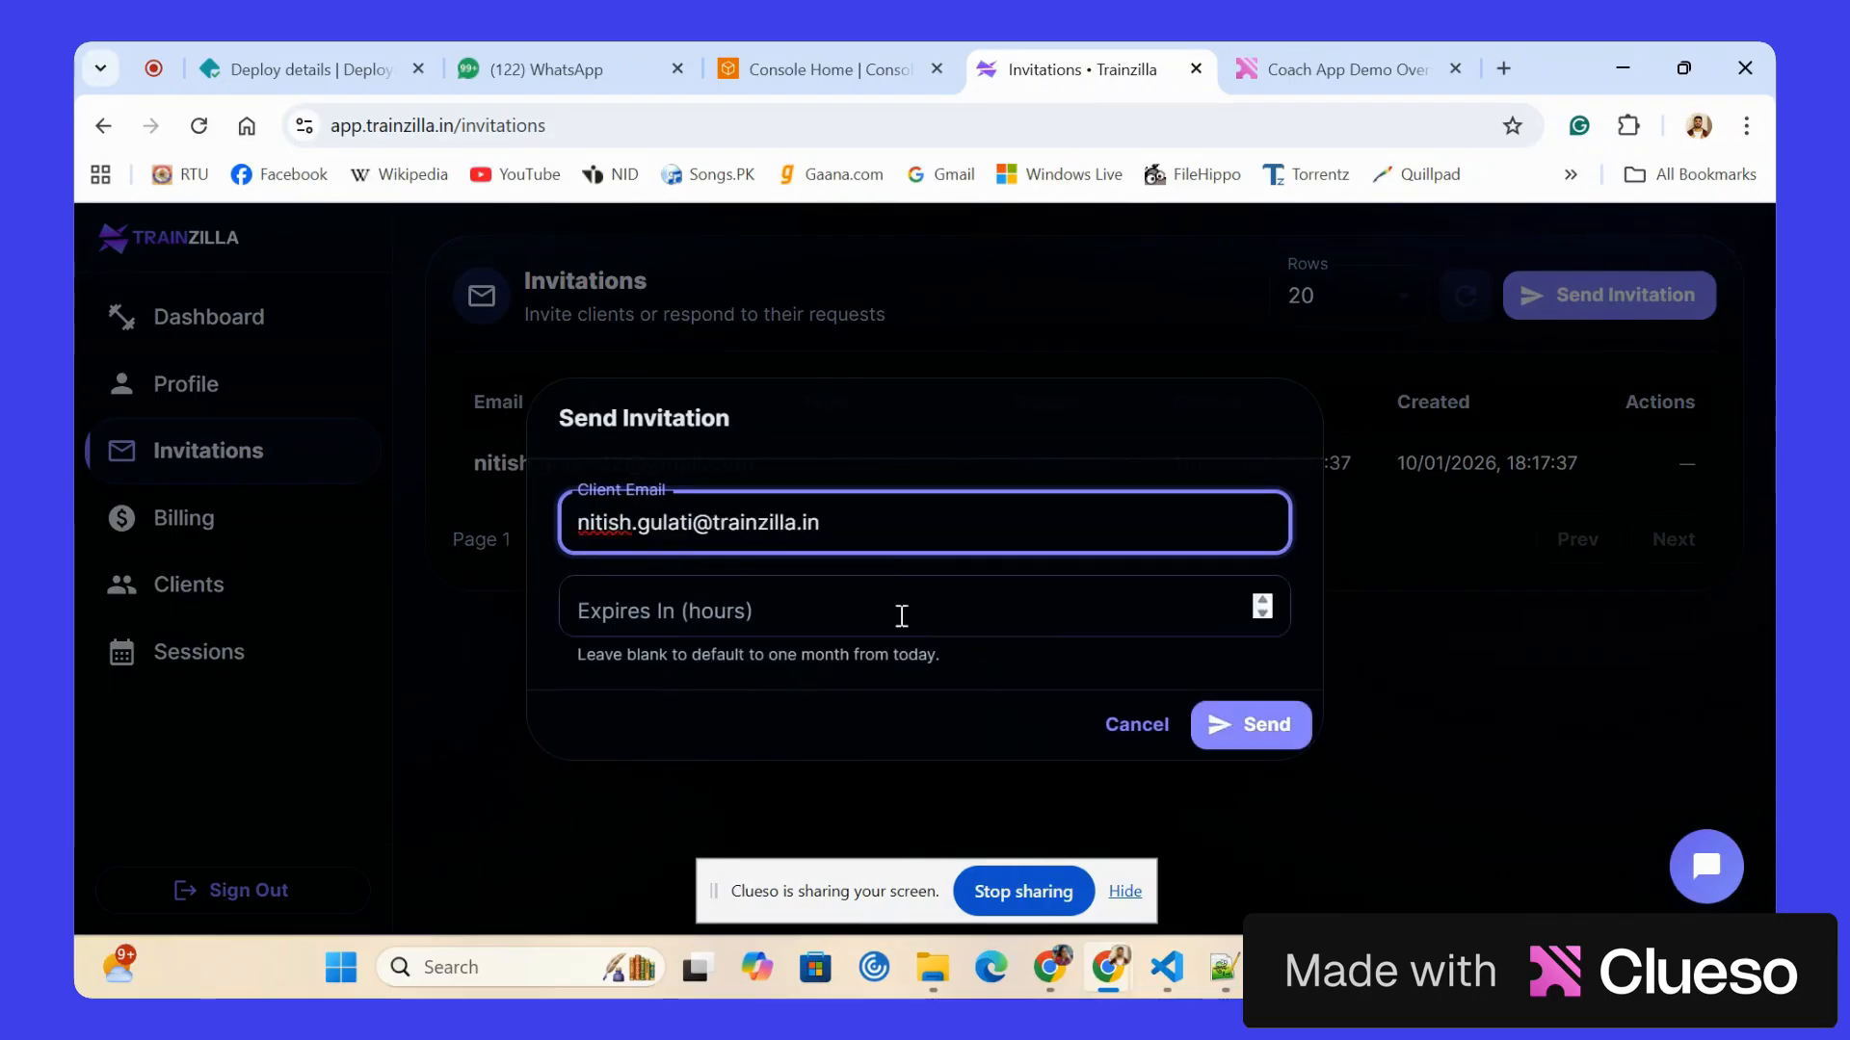
pyautogui.click(1256, 725)
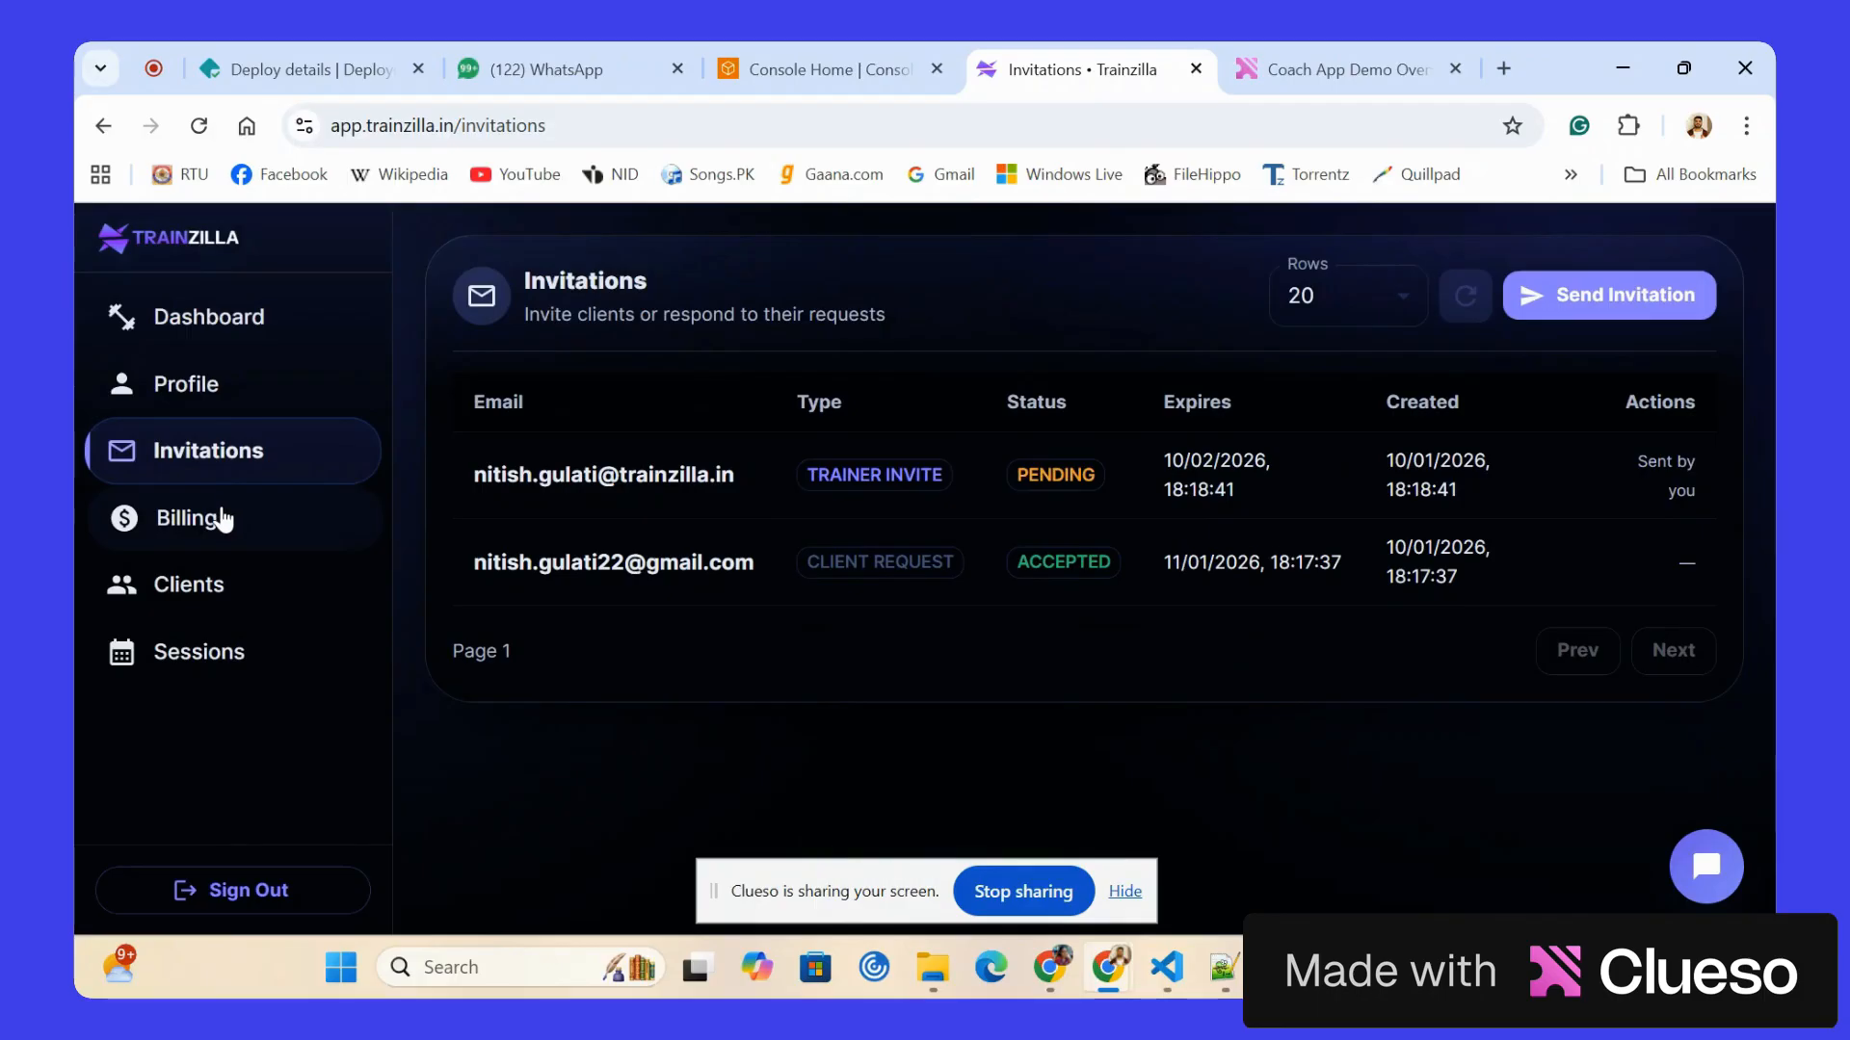
# Start a new billing plan named "Basic Plan" with an amount of 200000 paise and an interval of 1.
pyautogui.click(224, 518)
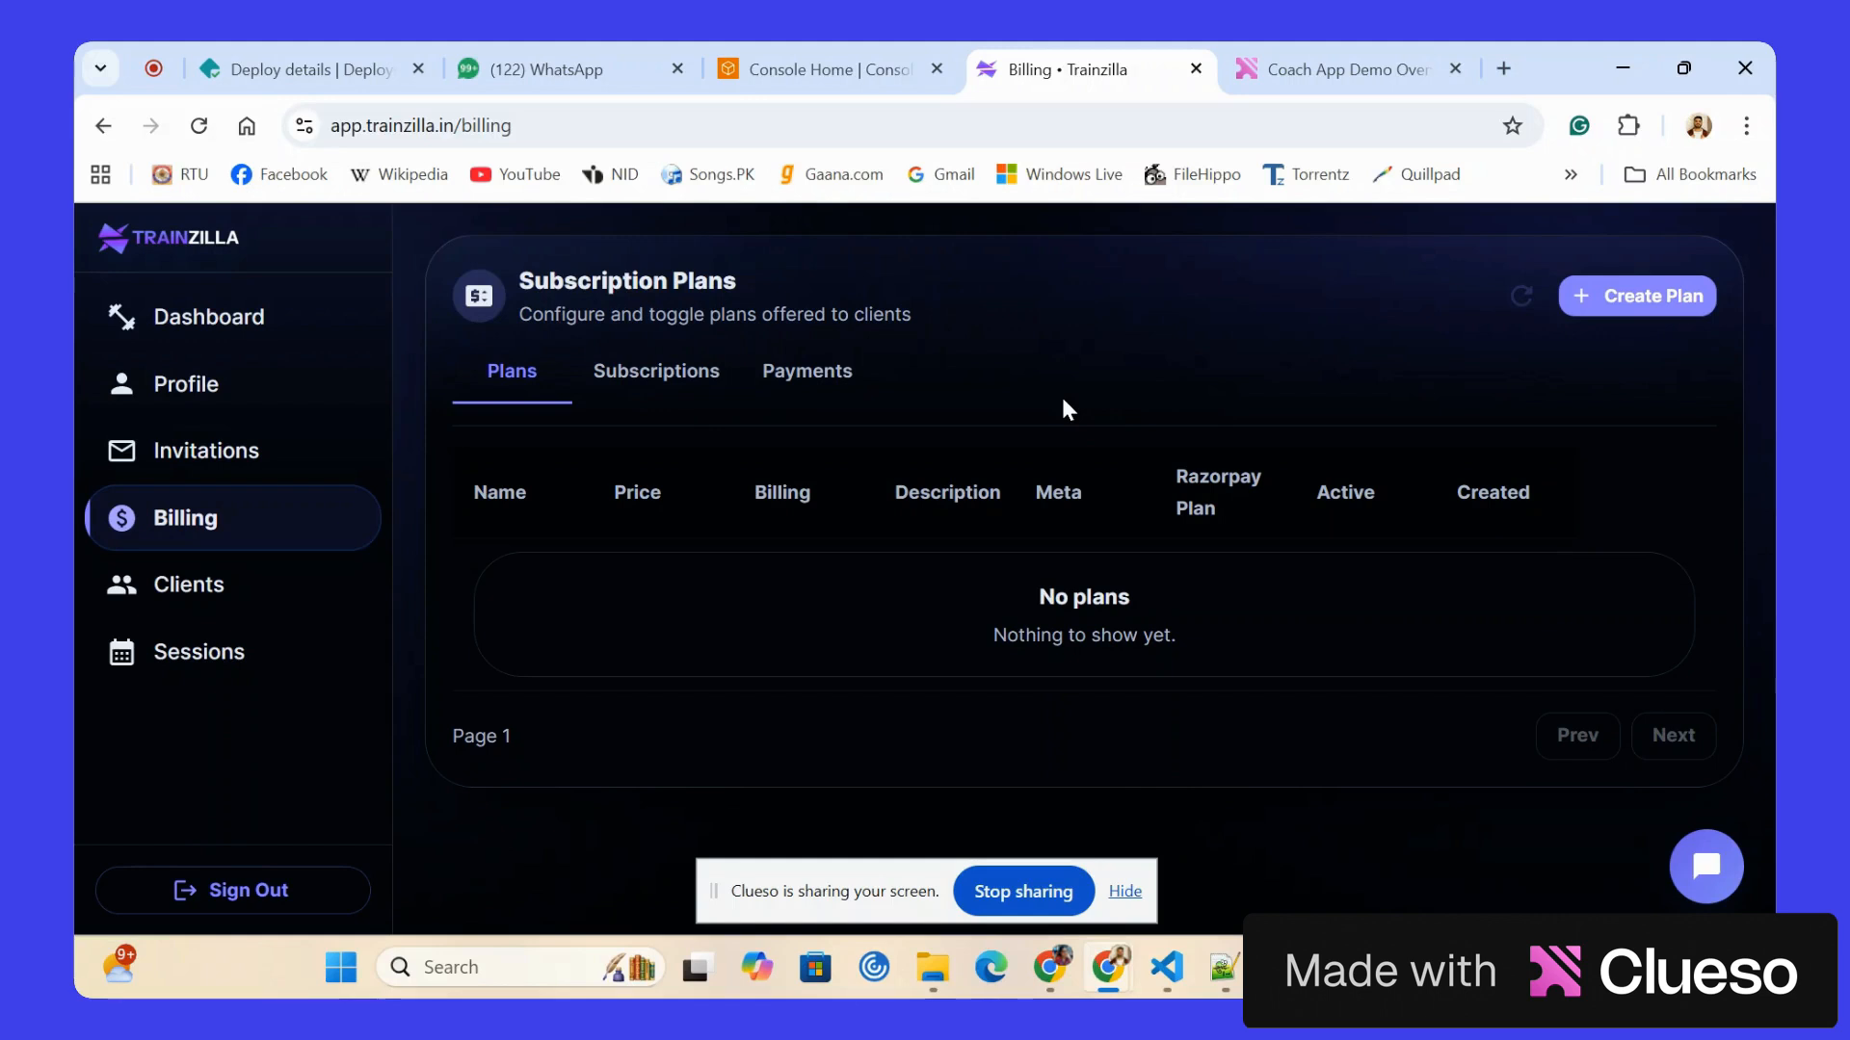
pyautogui.click(1646, 321)
pyautogui.write('Basic Plan')
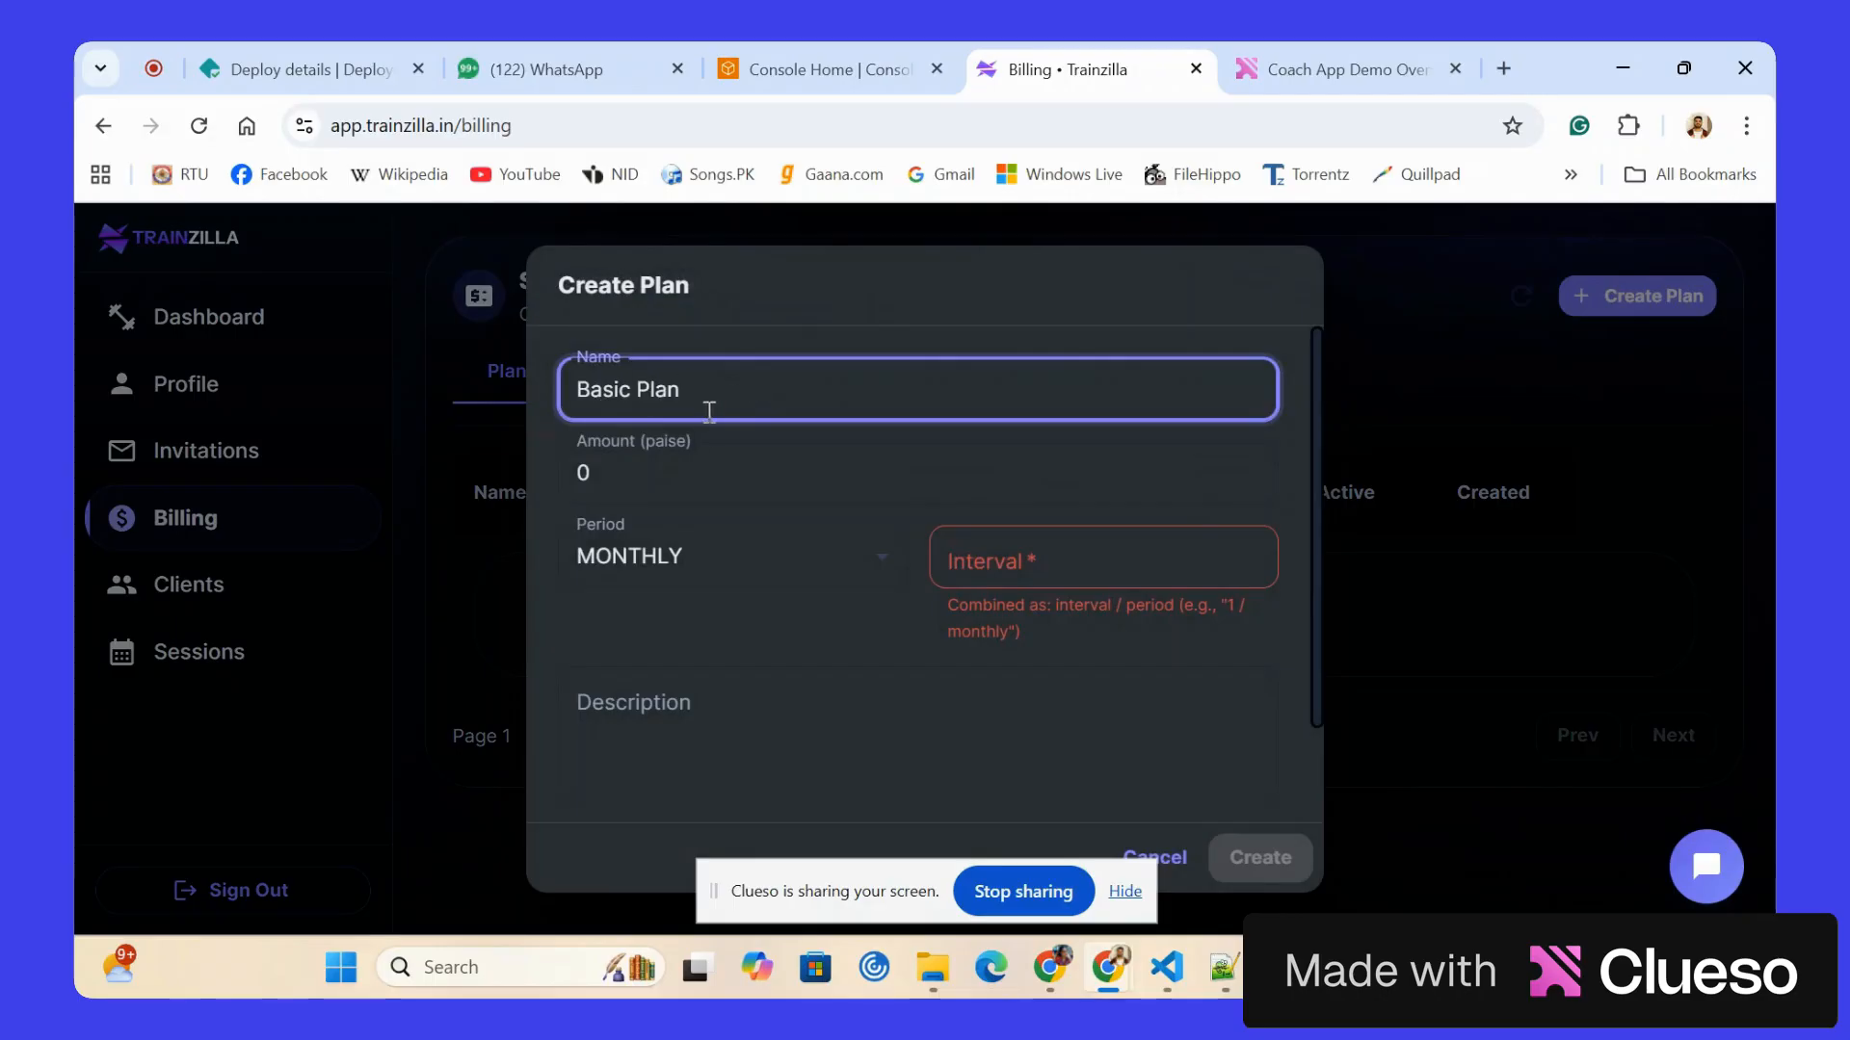
pyautogui.click(664, 478)
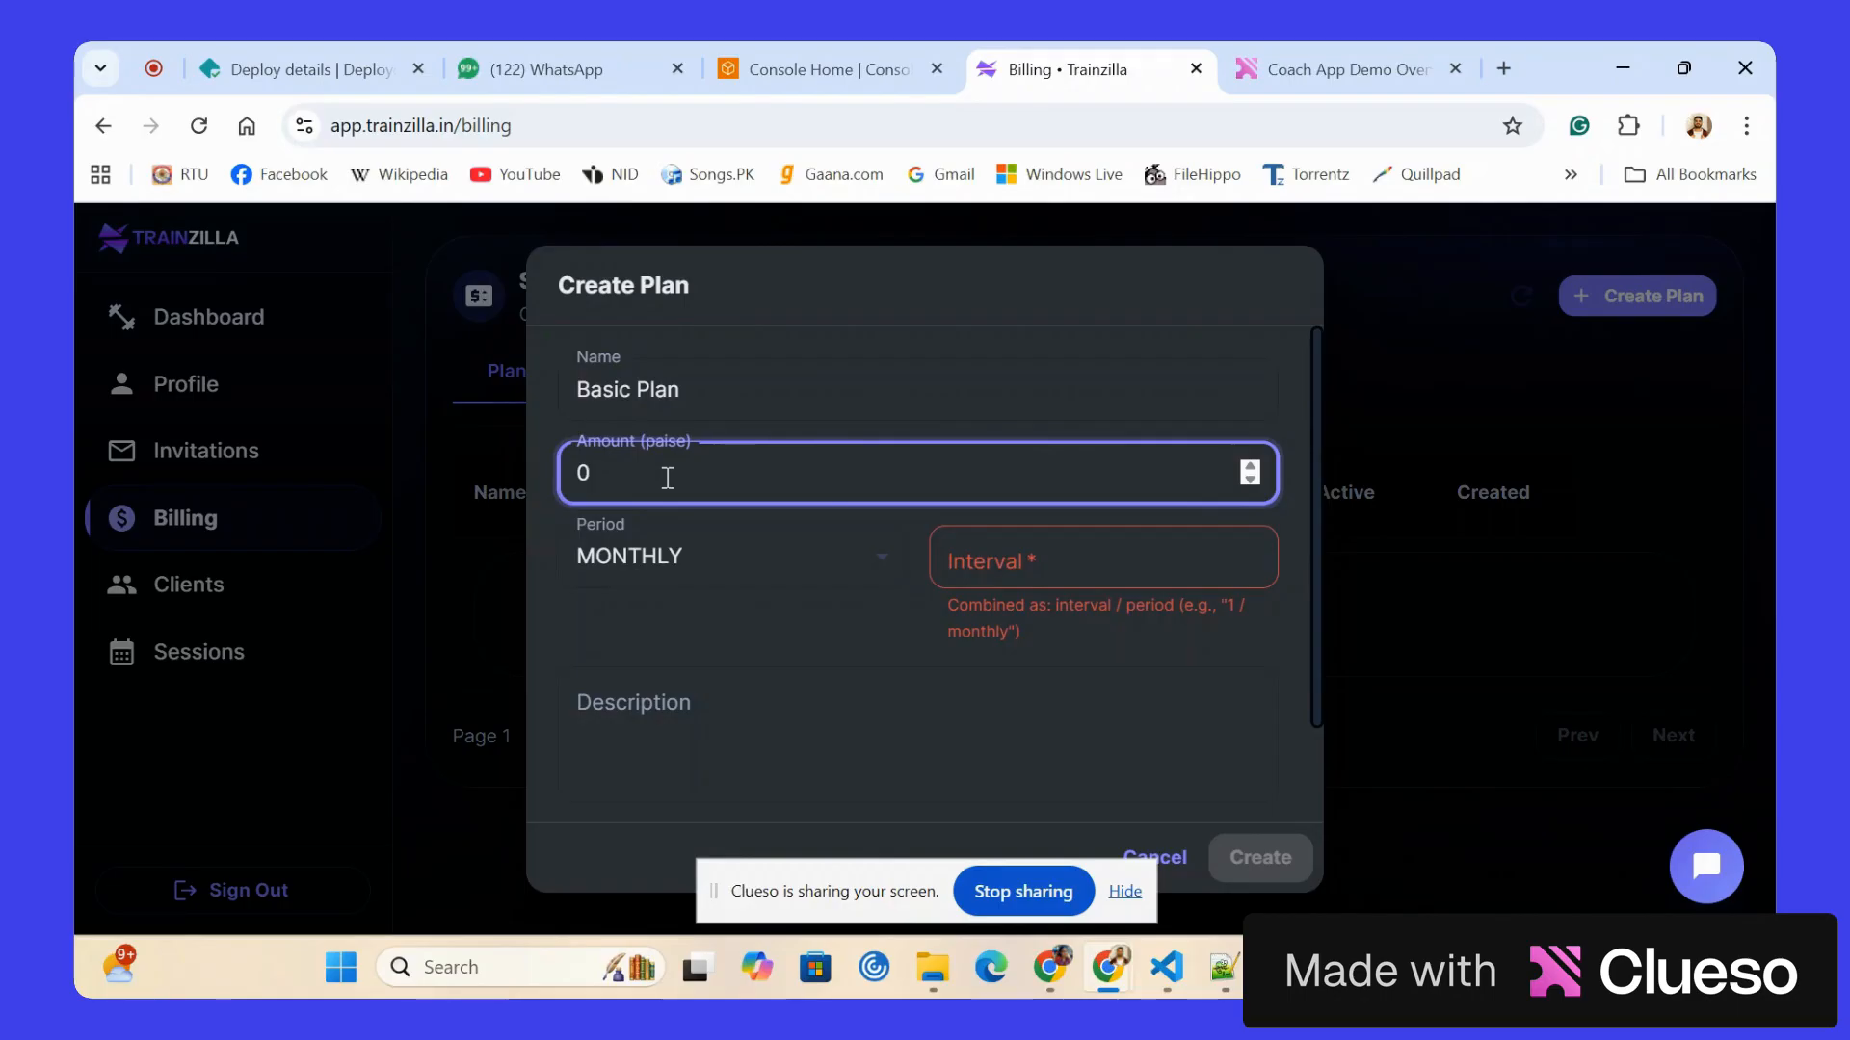
pyautogui.write('200000')
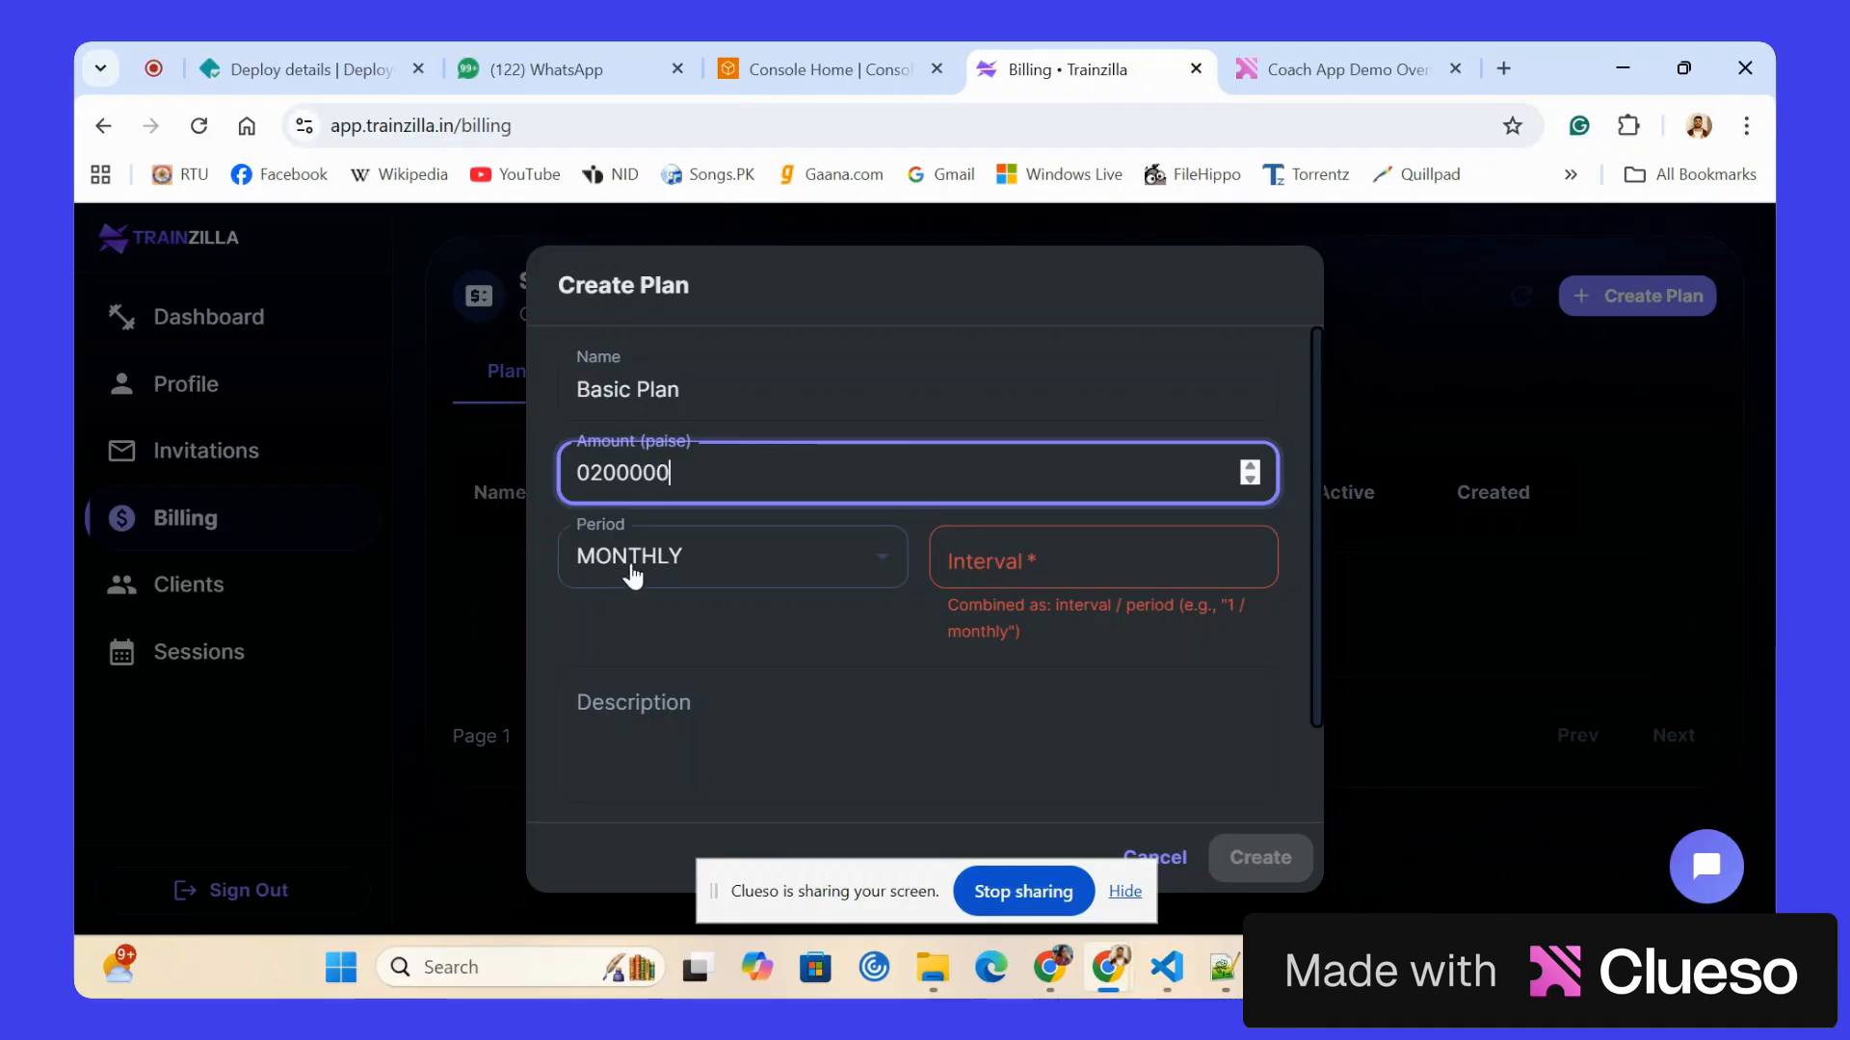
pyautogui.click(994, 546)
pyautogui.write('1')
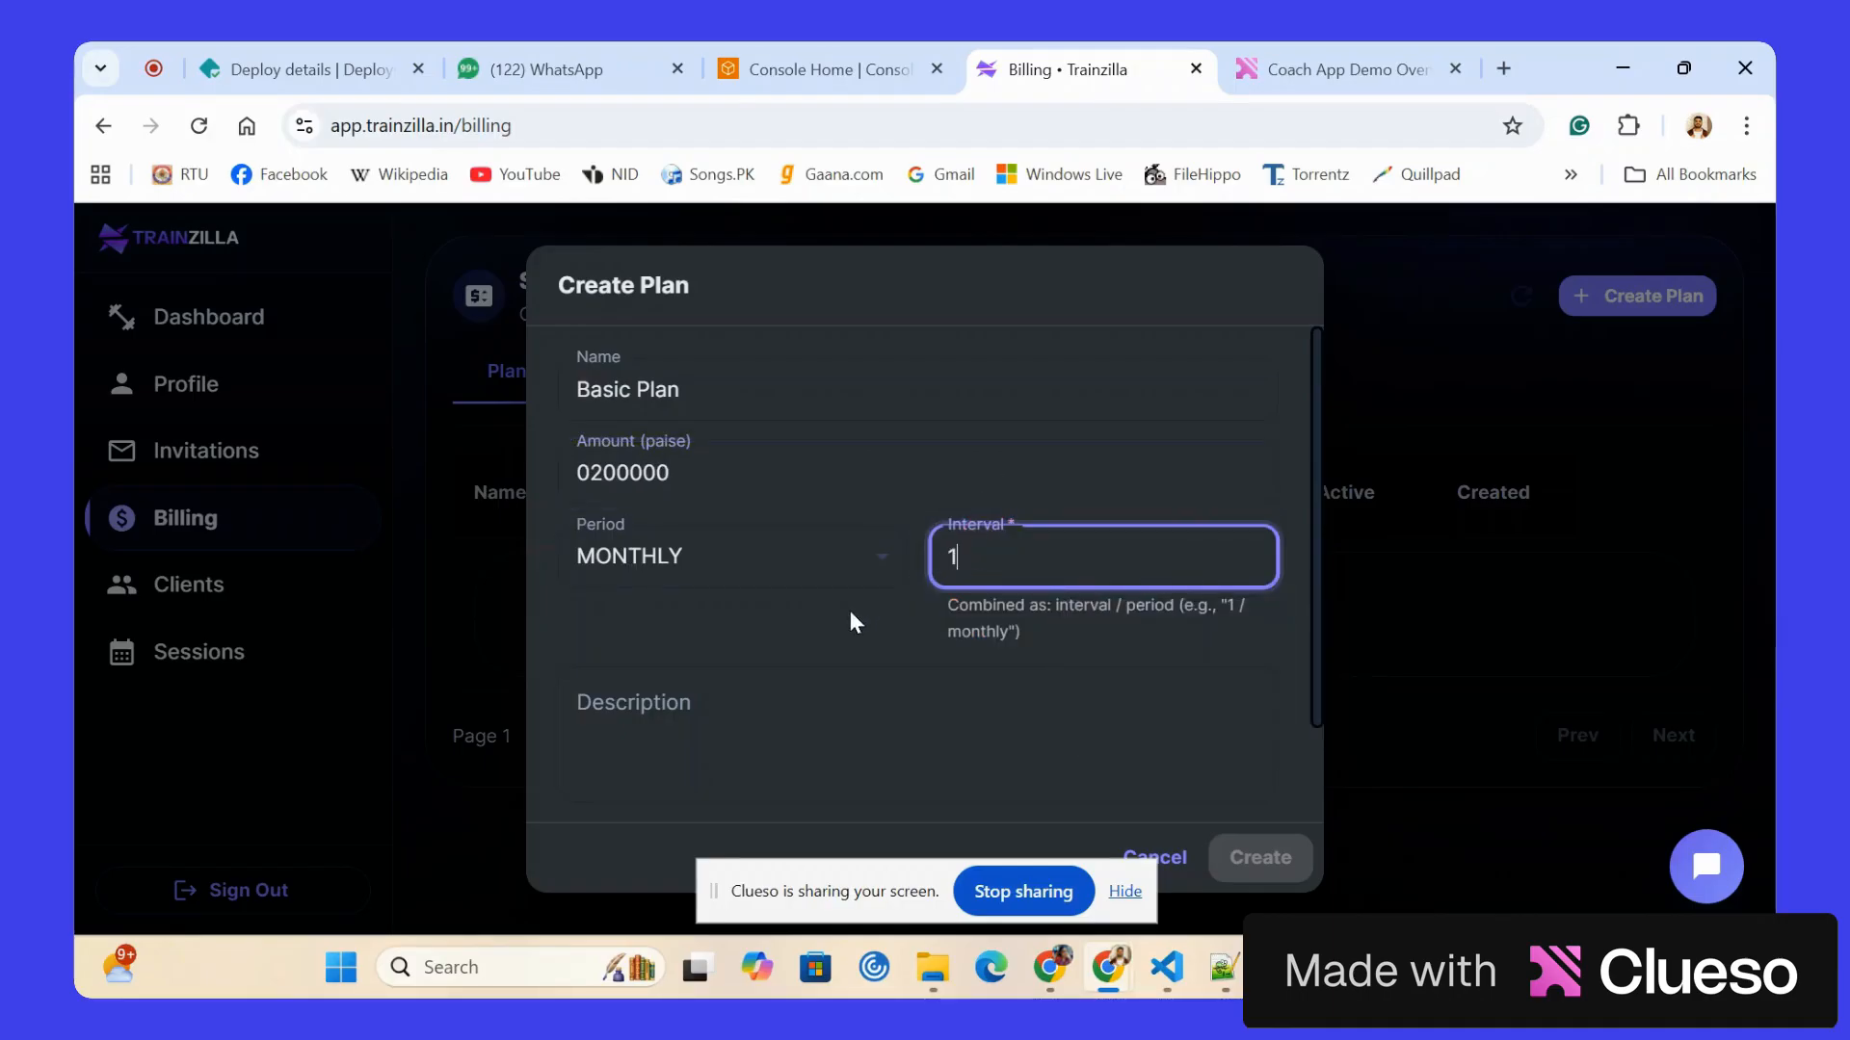
# Enter the plan description "Basic plan provide diet and workout schedule for a month with 2 checkins every month".
pyautogui.scroll(-2, 850, 610)
pyautogui.click(686, 596)
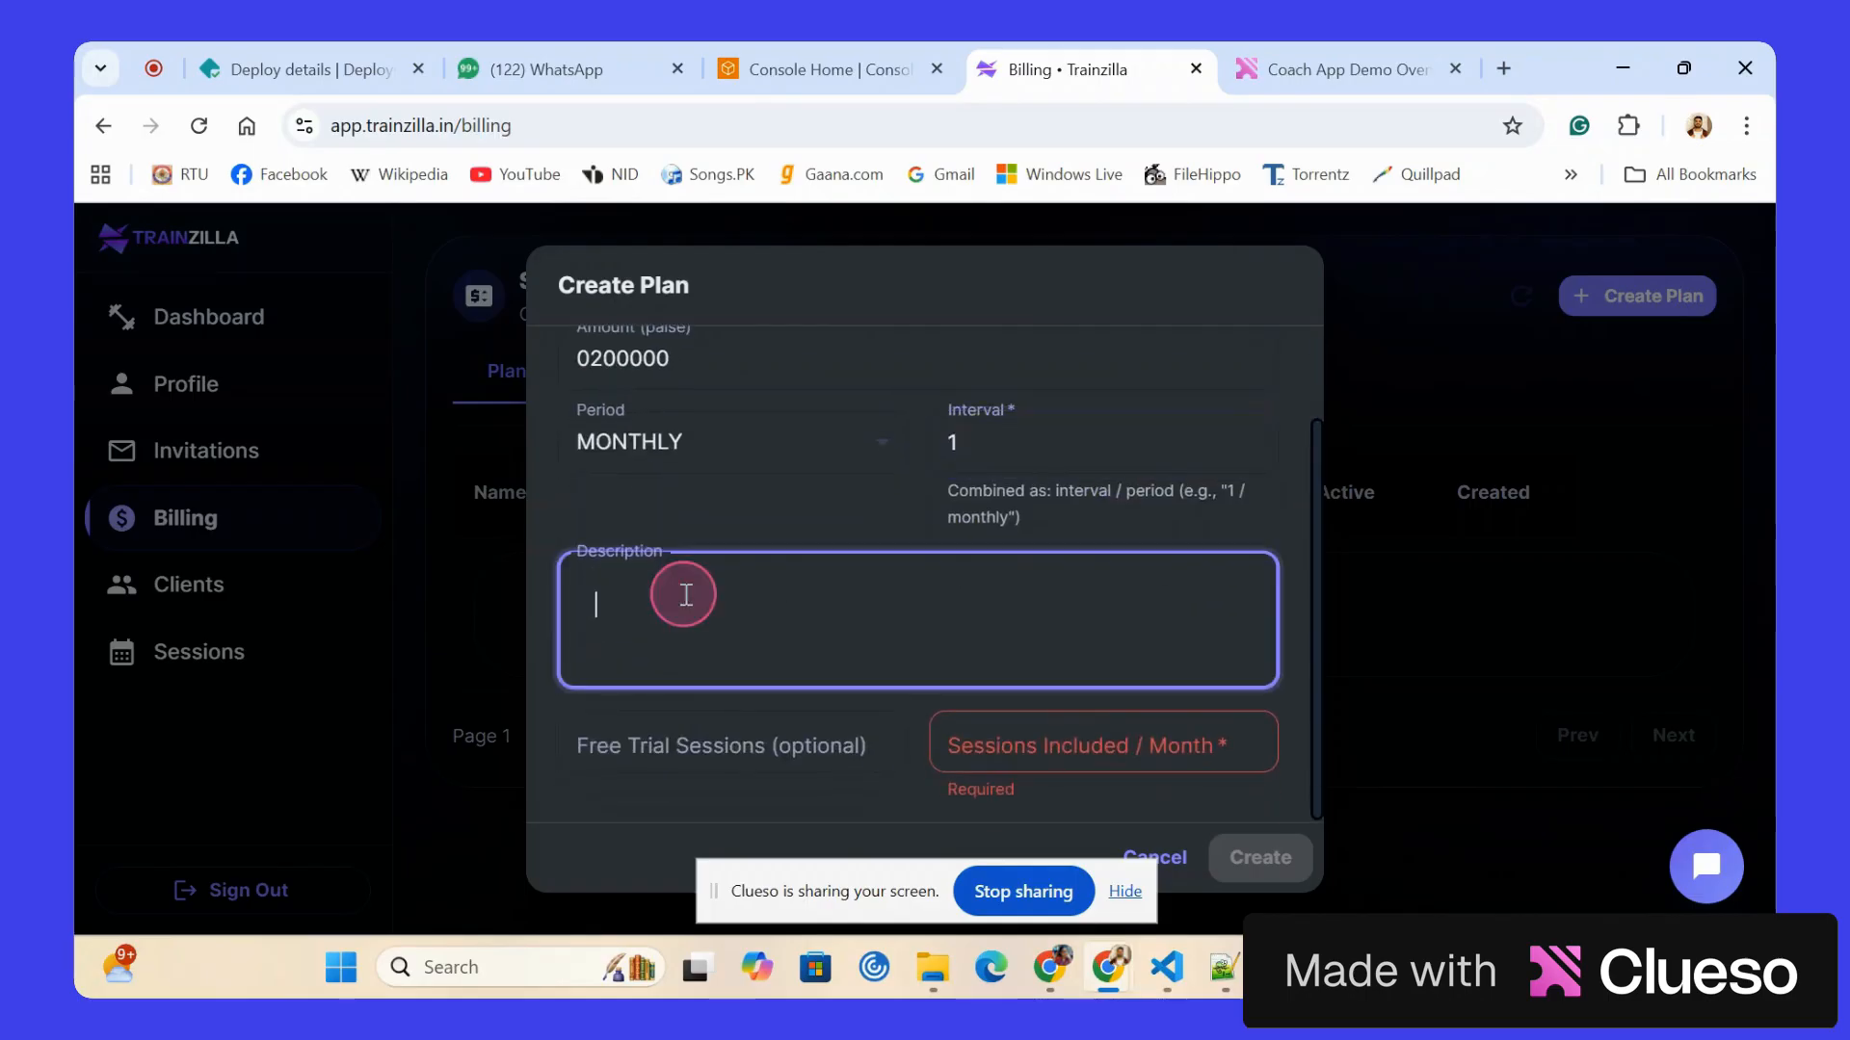
pyautogui.write('Basic plan pro')
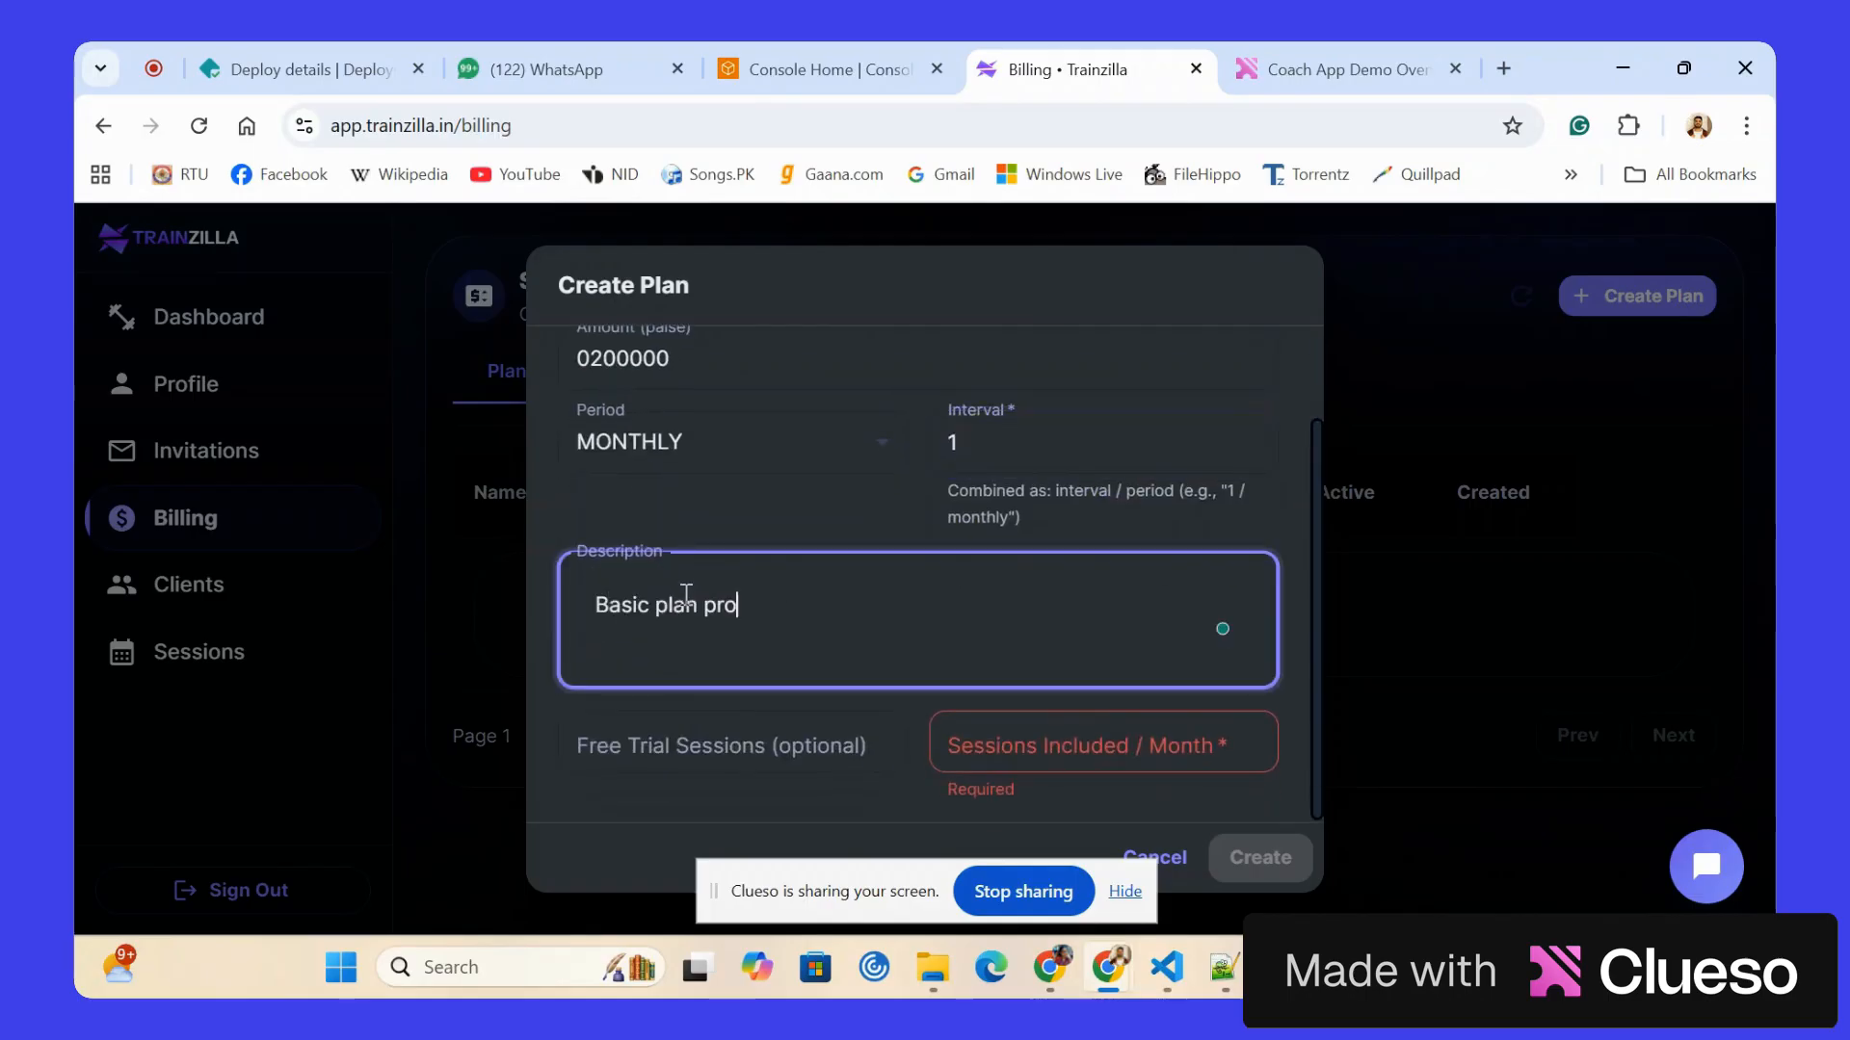
pyautogui.write('vide ')
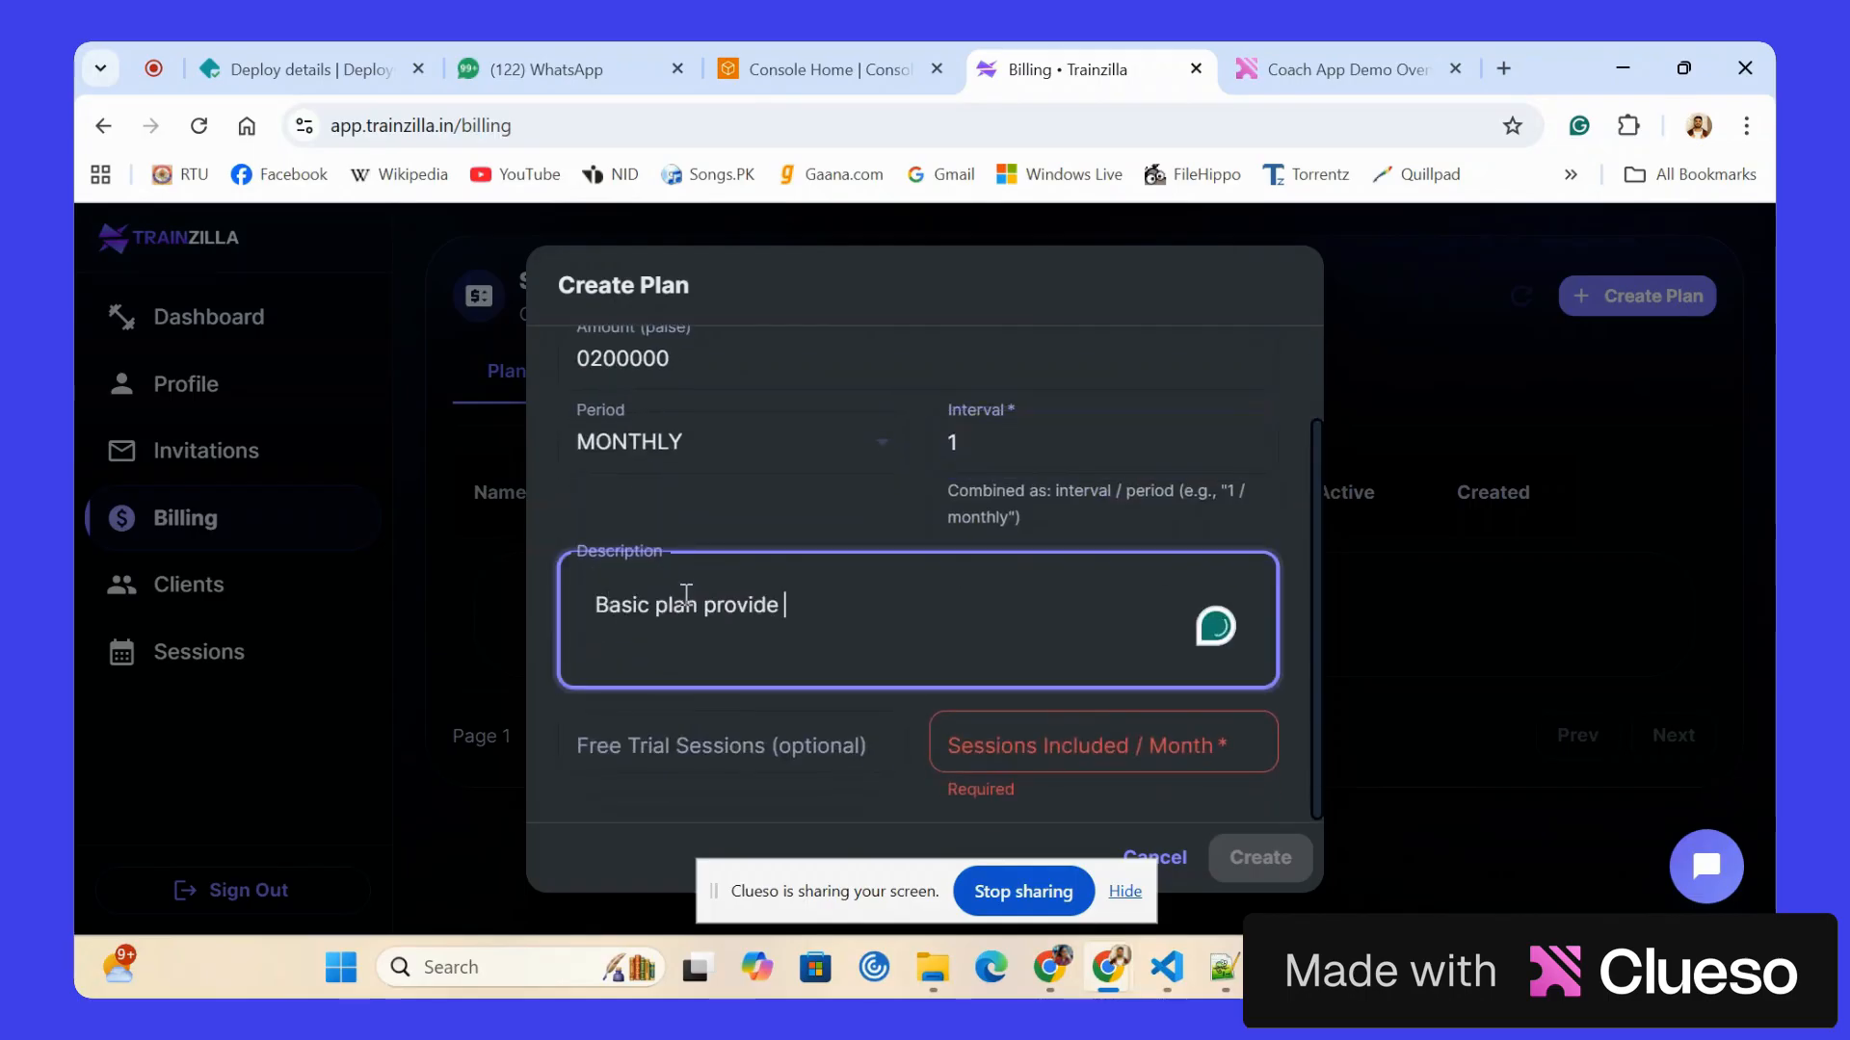
pyautogui.write('diet and workout s')
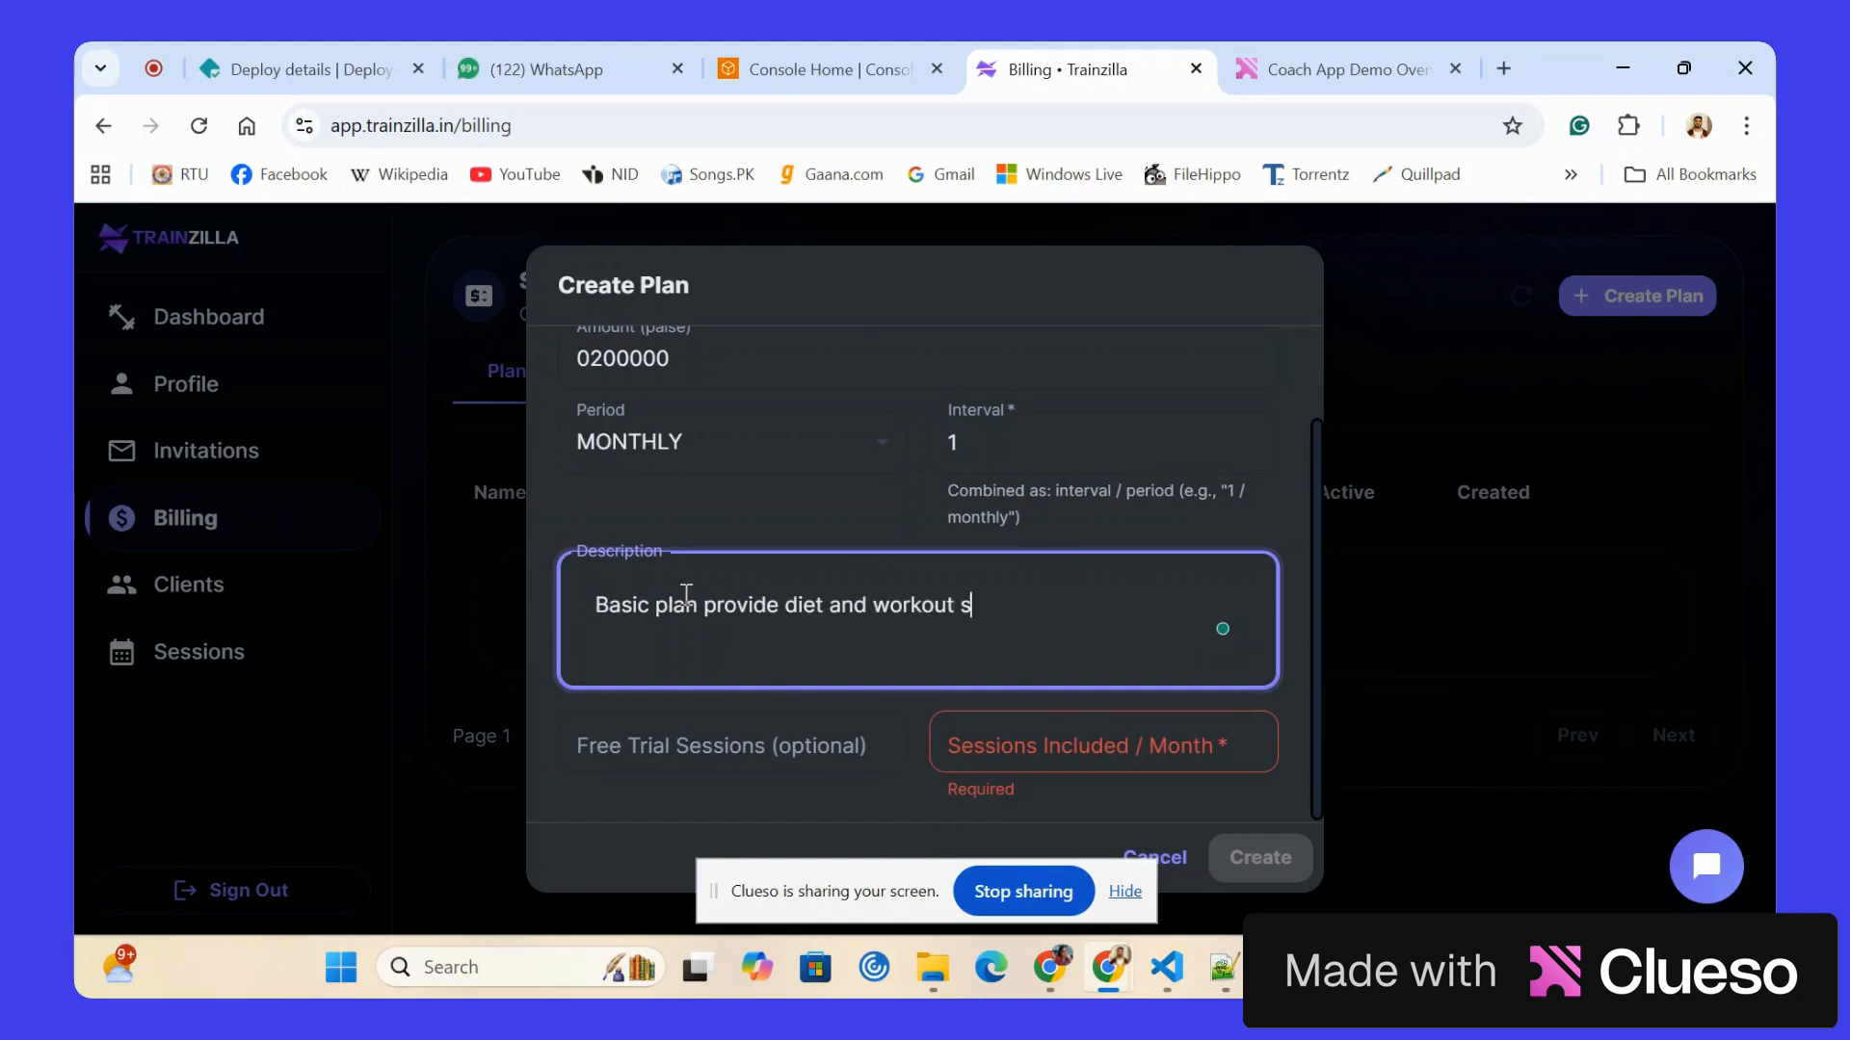
pyautogui.write('chedule for a mo')
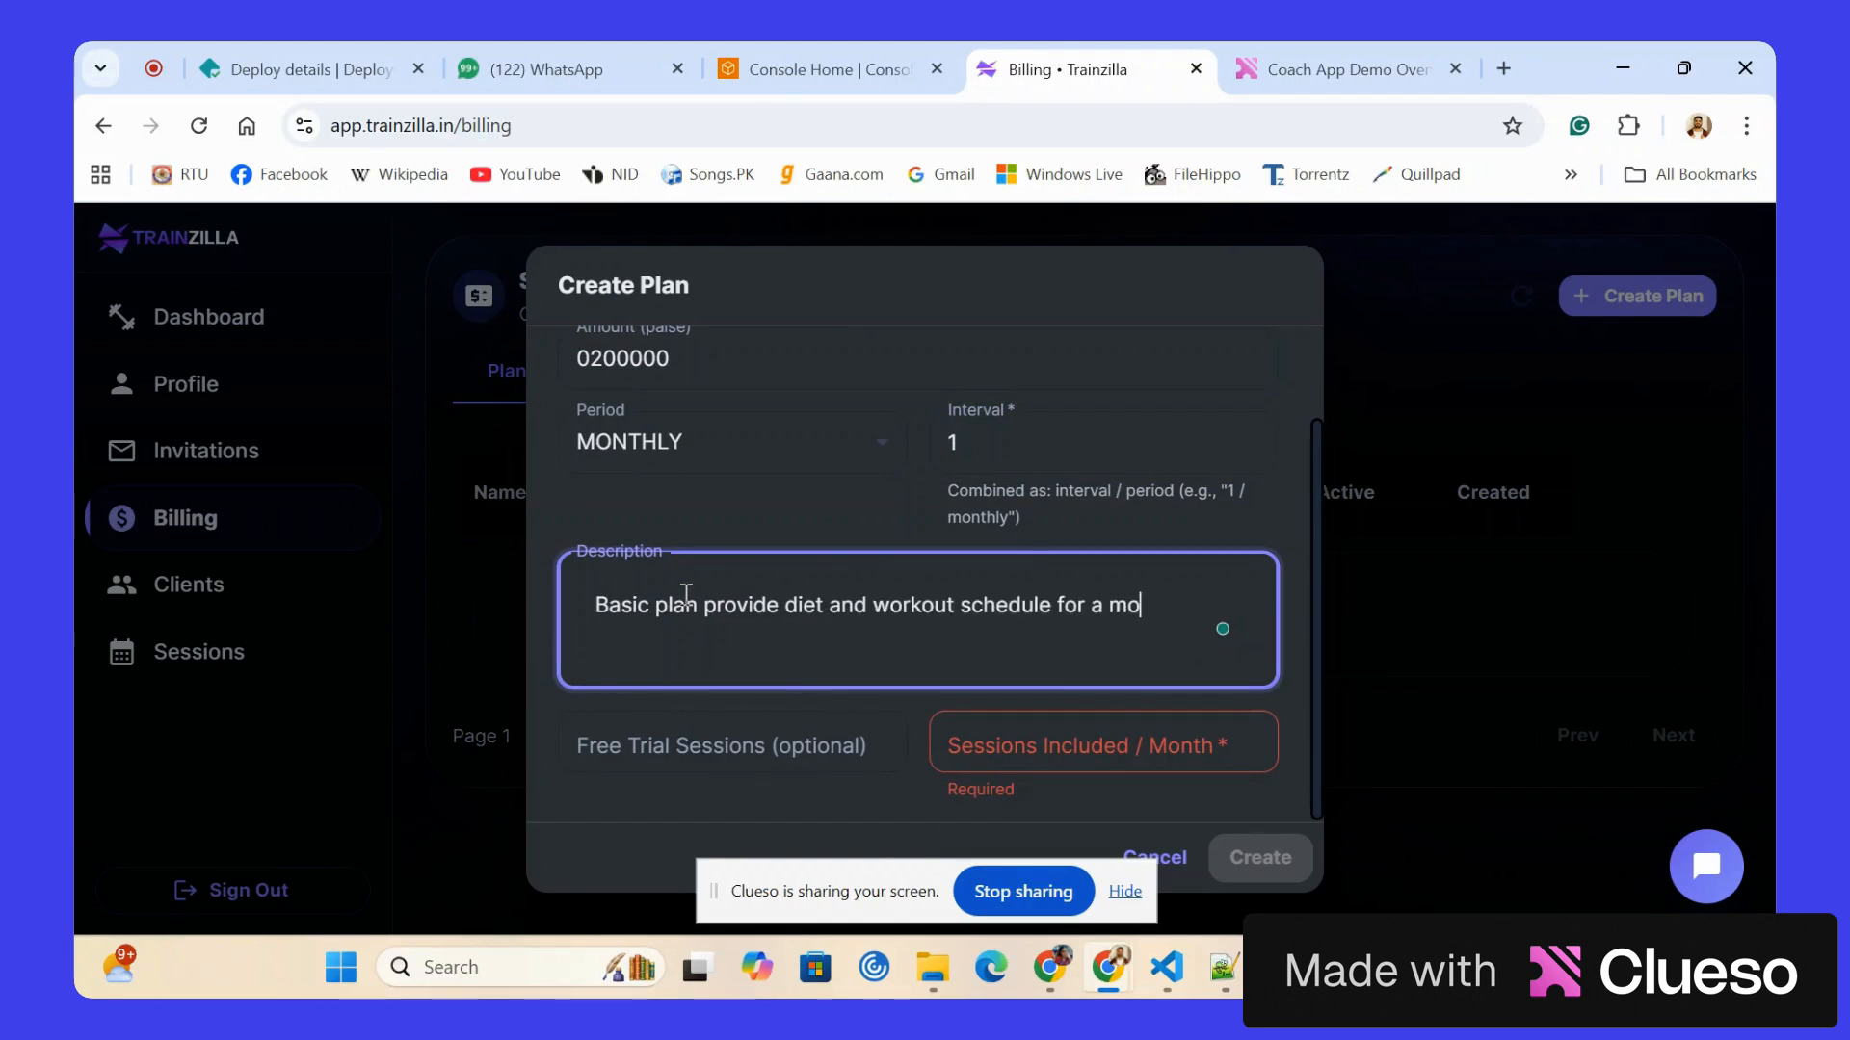
pyautogui.write('nth with 2 ch')
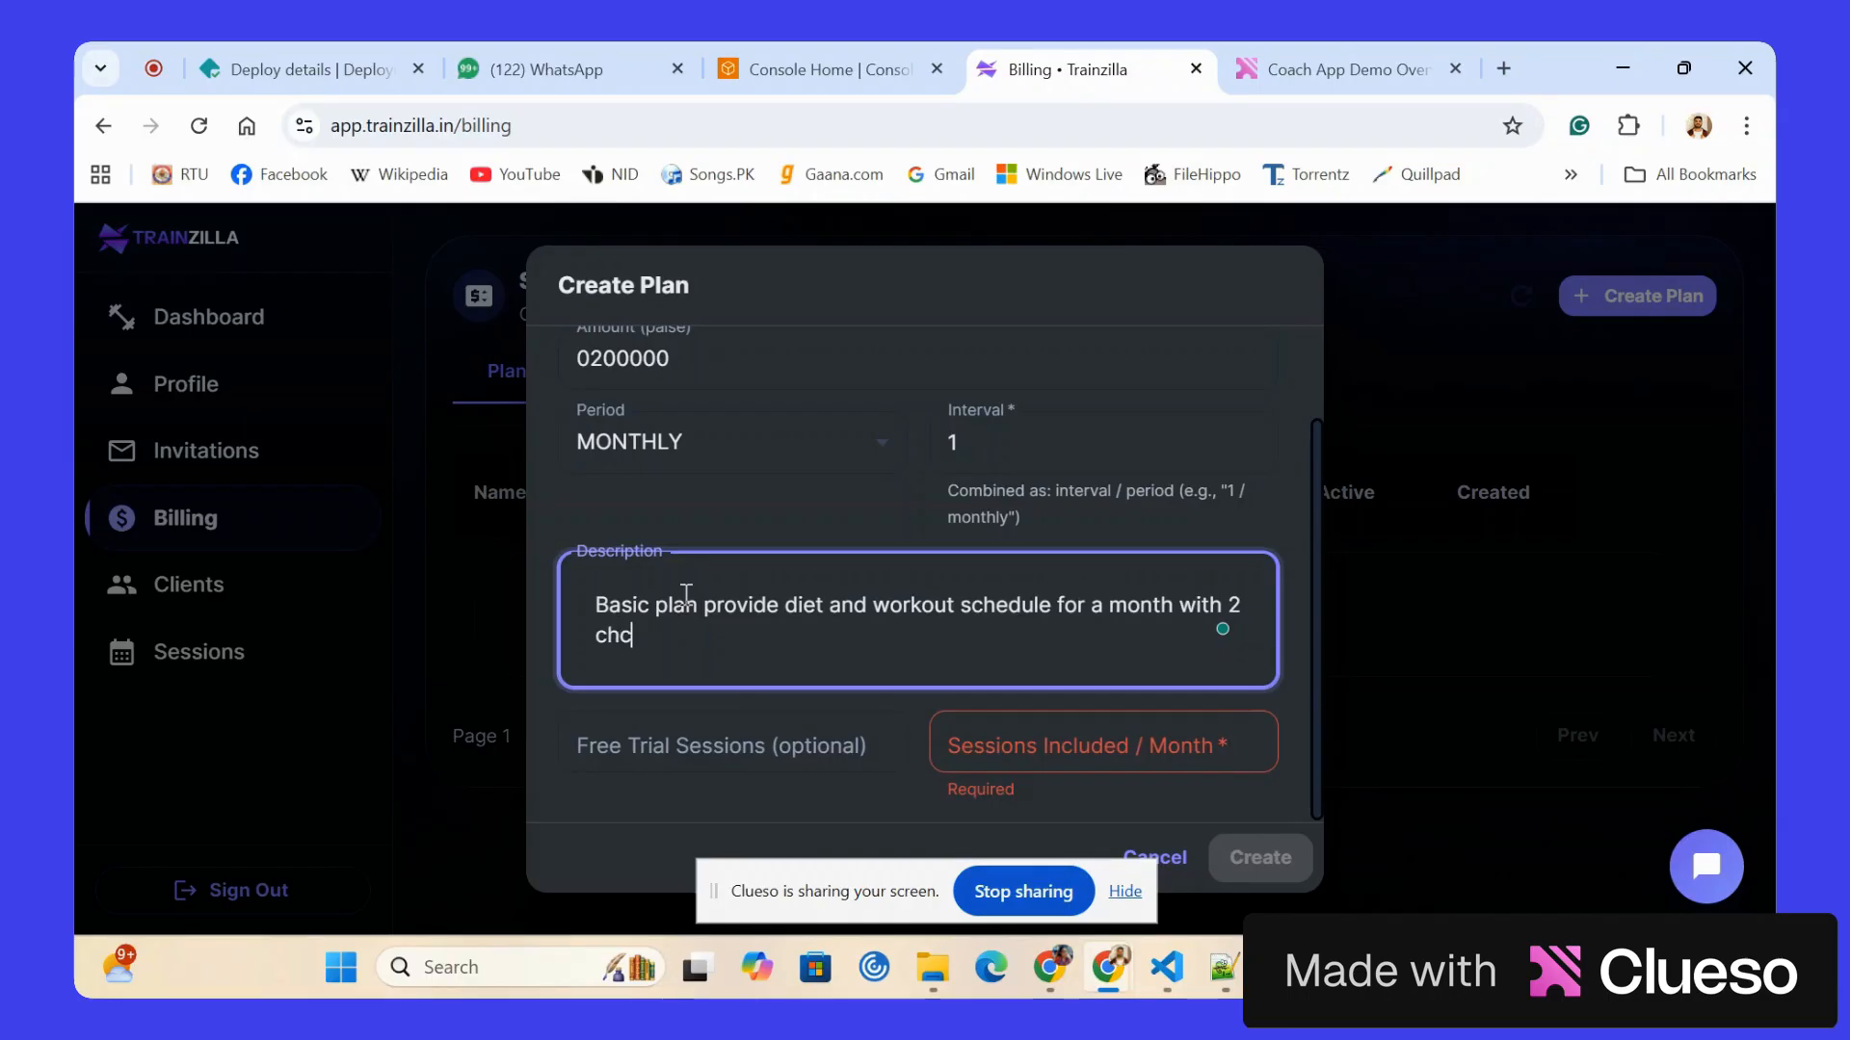
pyautogui.write('eckins every month')
# Set the sessions included per month to 2 and create the Basic Plan.
pyautogui.click(957, 730)
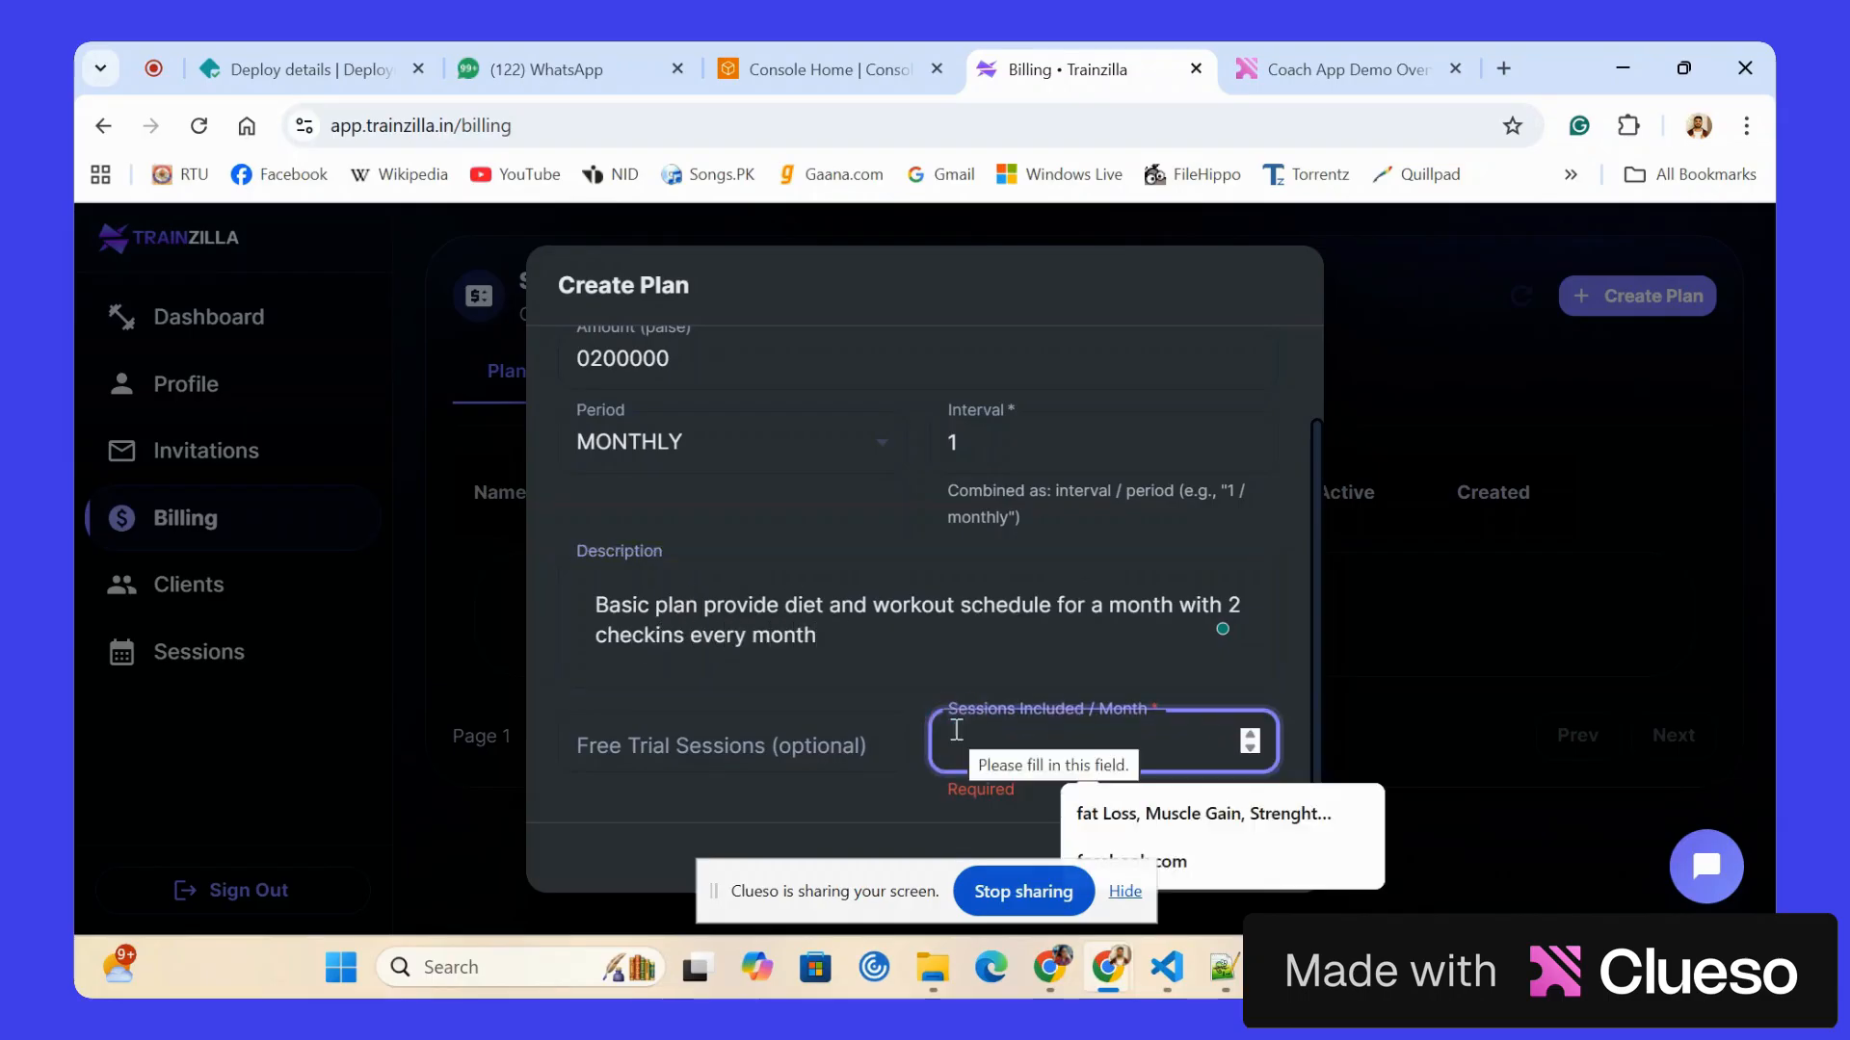
pyautogui.write('2')
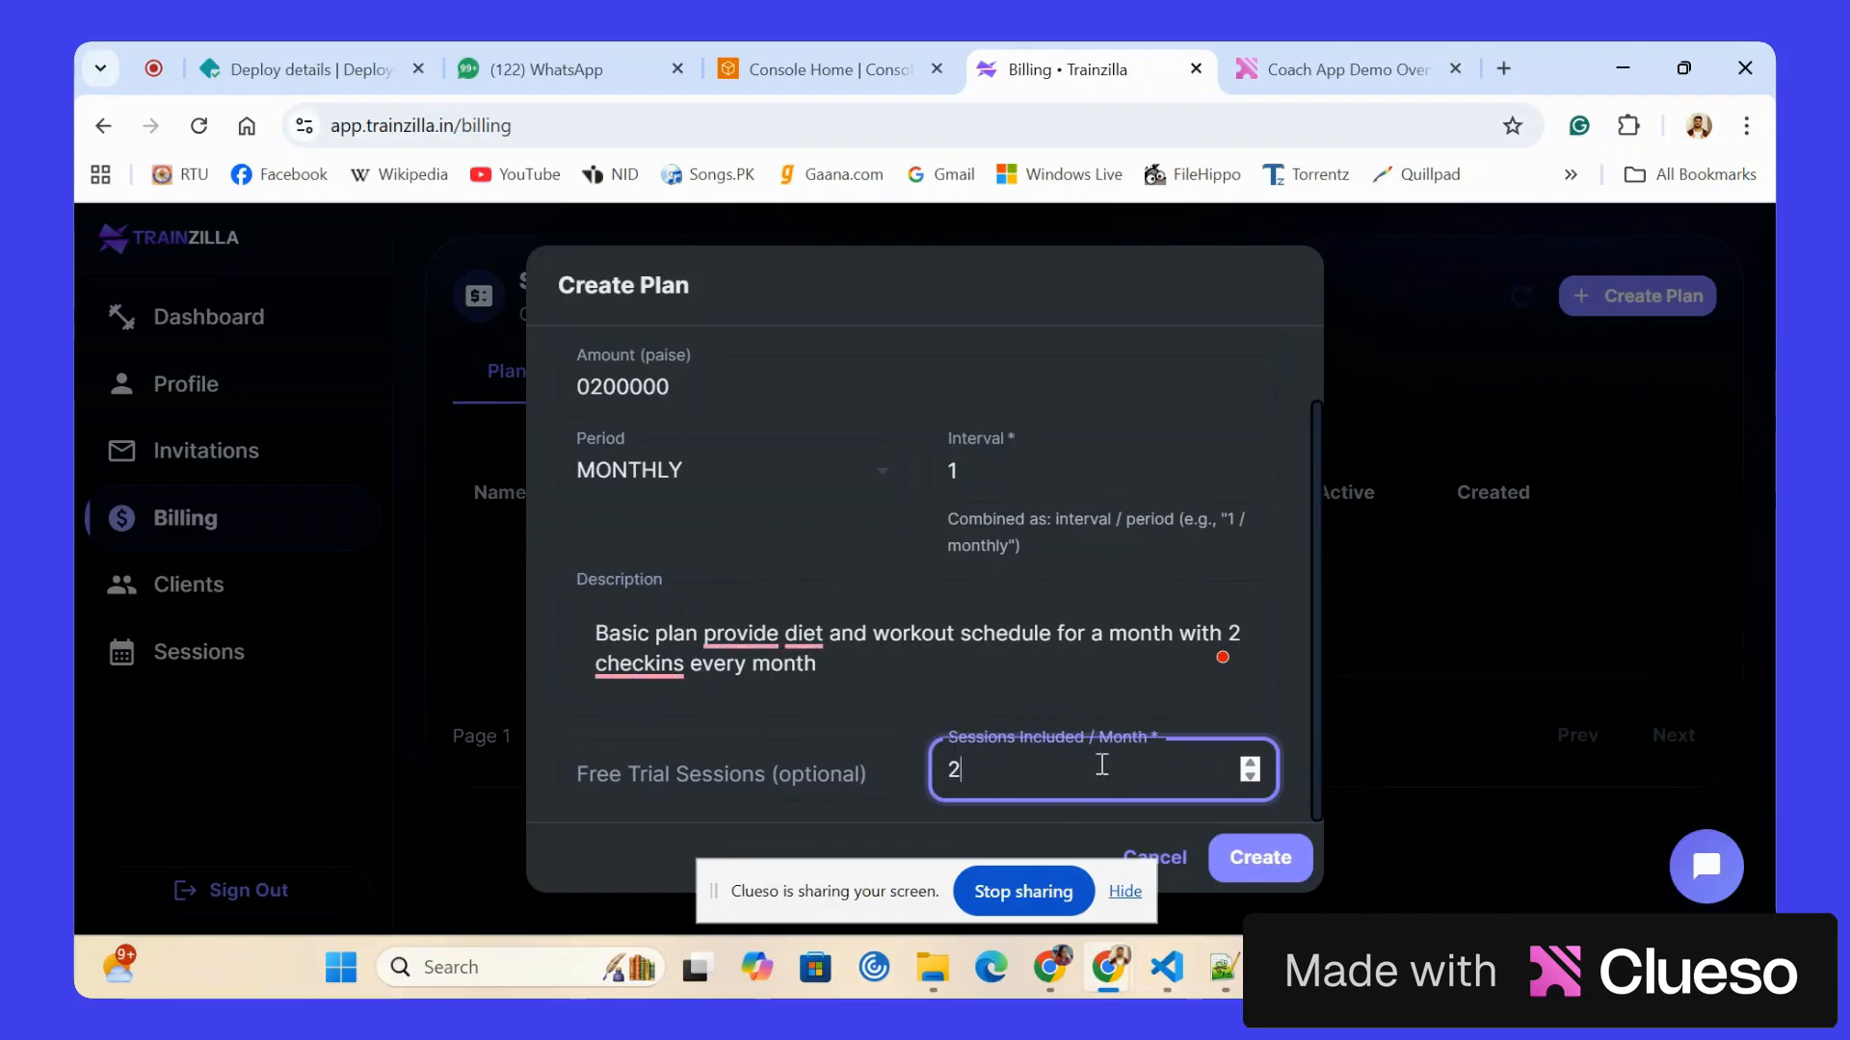
pyautogui.click(1262, 856)
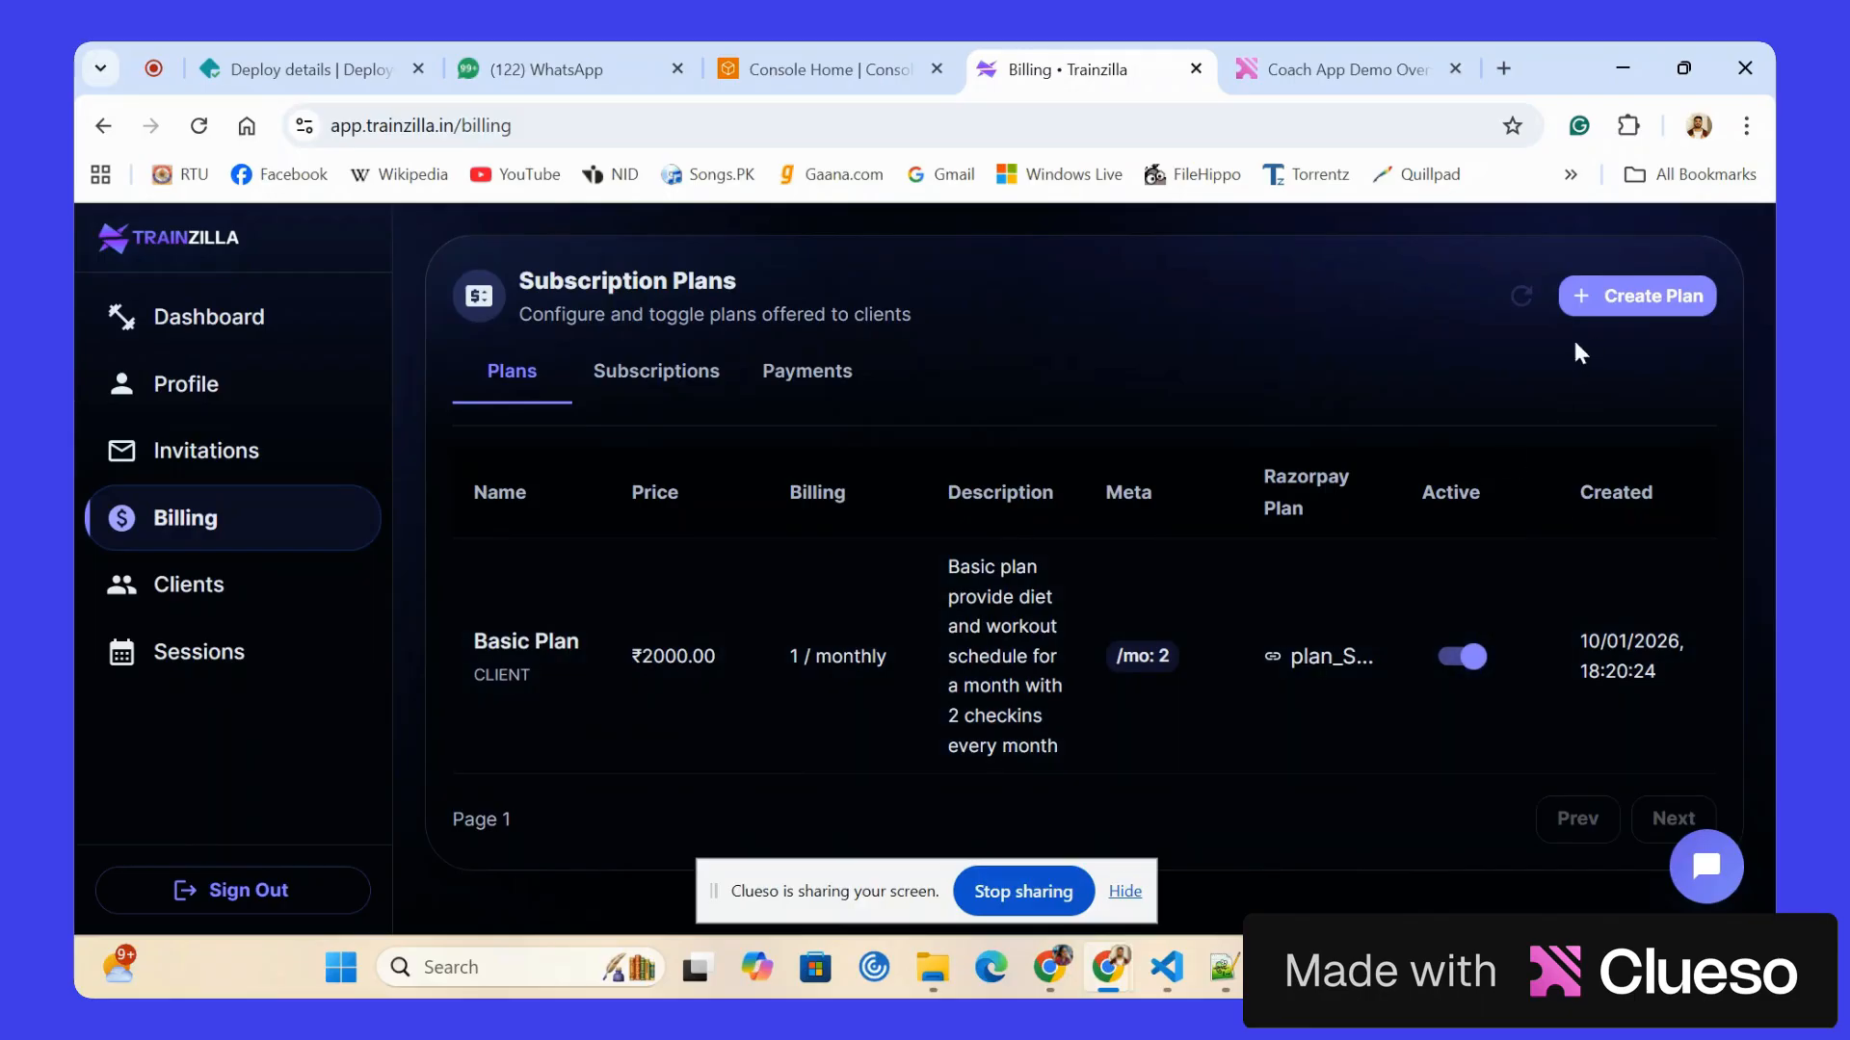
# Start another billing plan named "Standard Plan" with an amount of 300000 paise.
pyautogui.click(1635, 297)
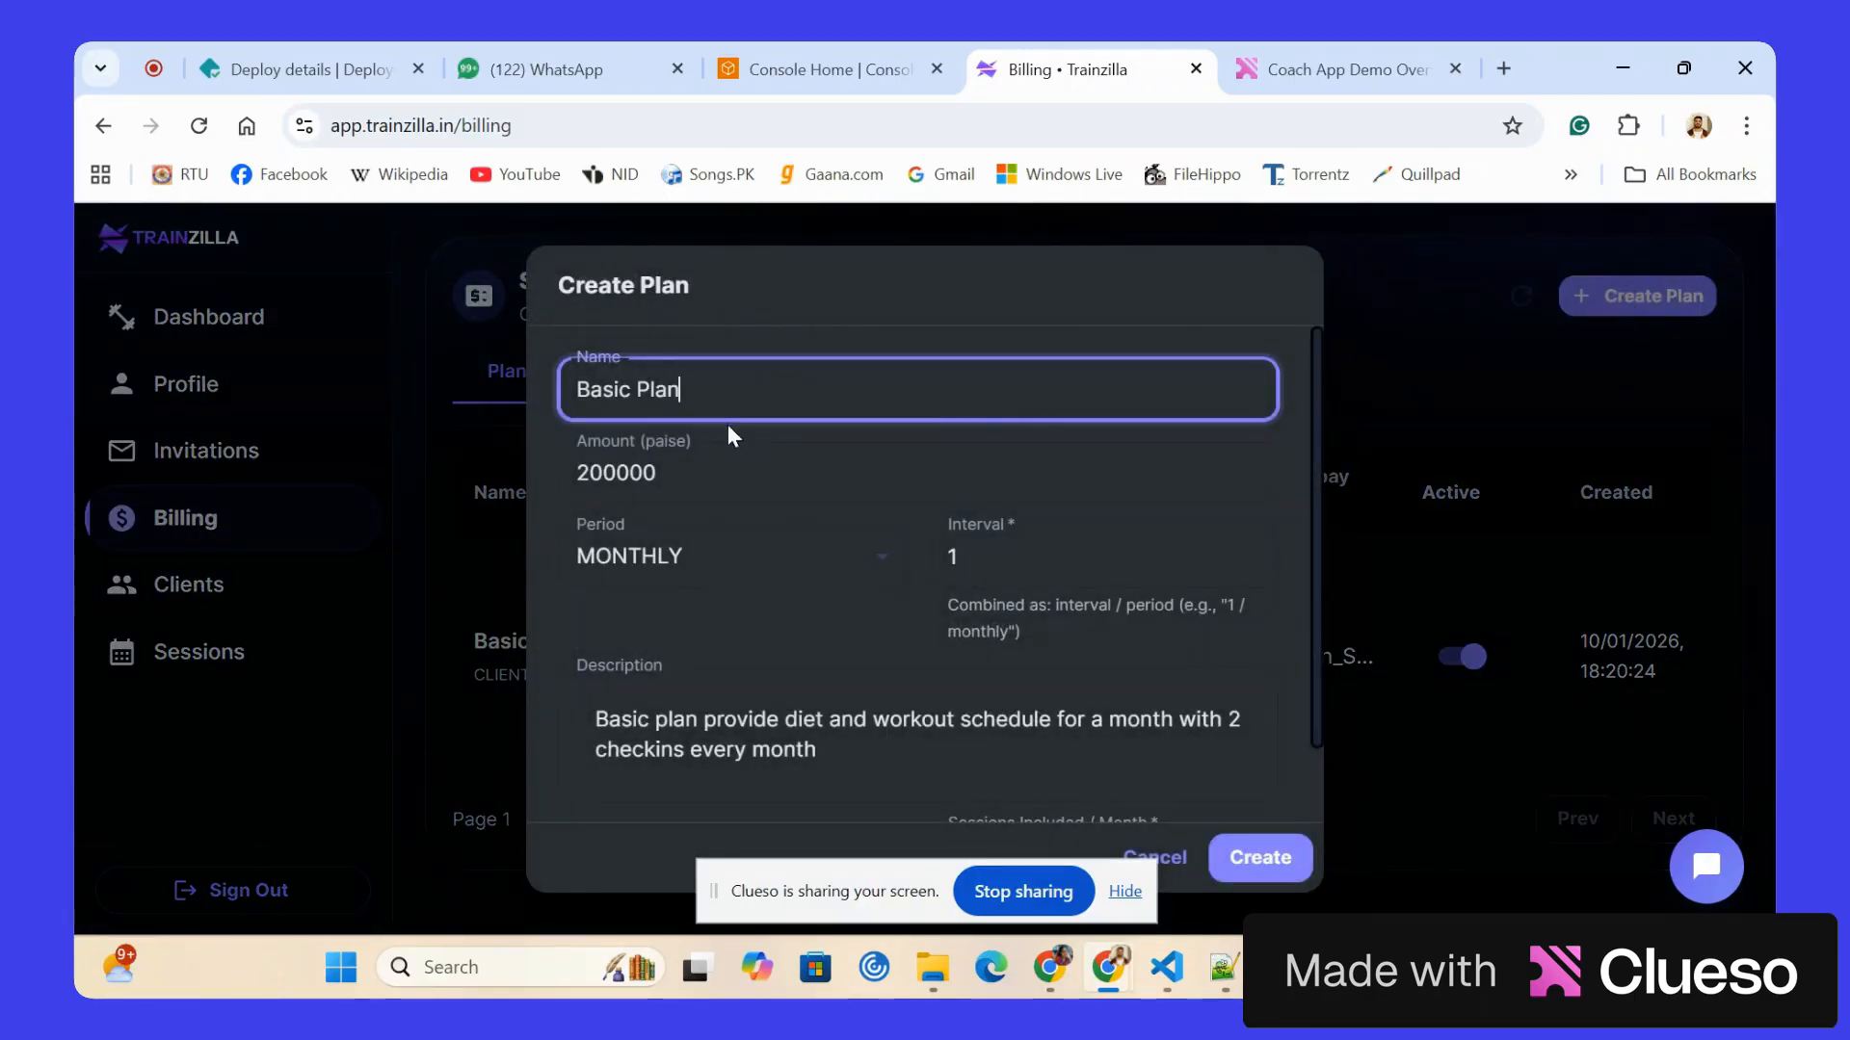
pyautogui.doubleClick(626, 385)
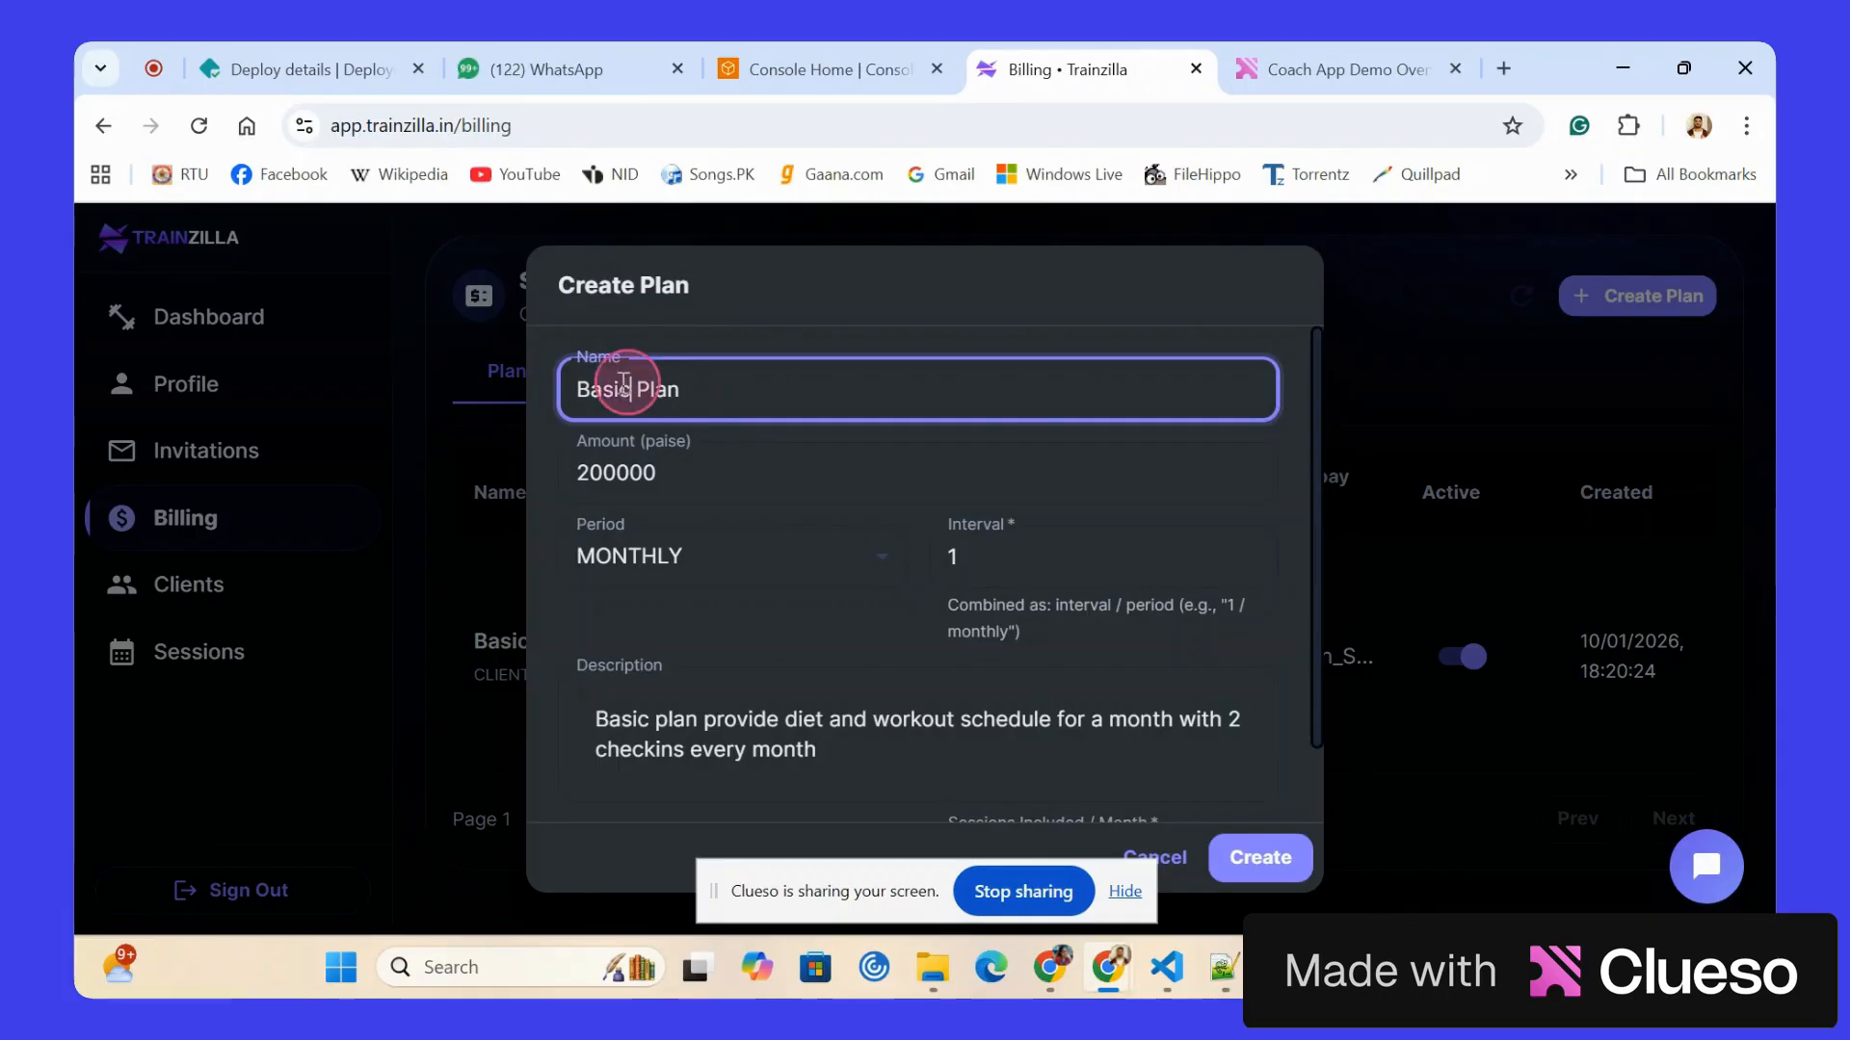
pyautogui.write('Sta')
pyautogui.write('ndard')
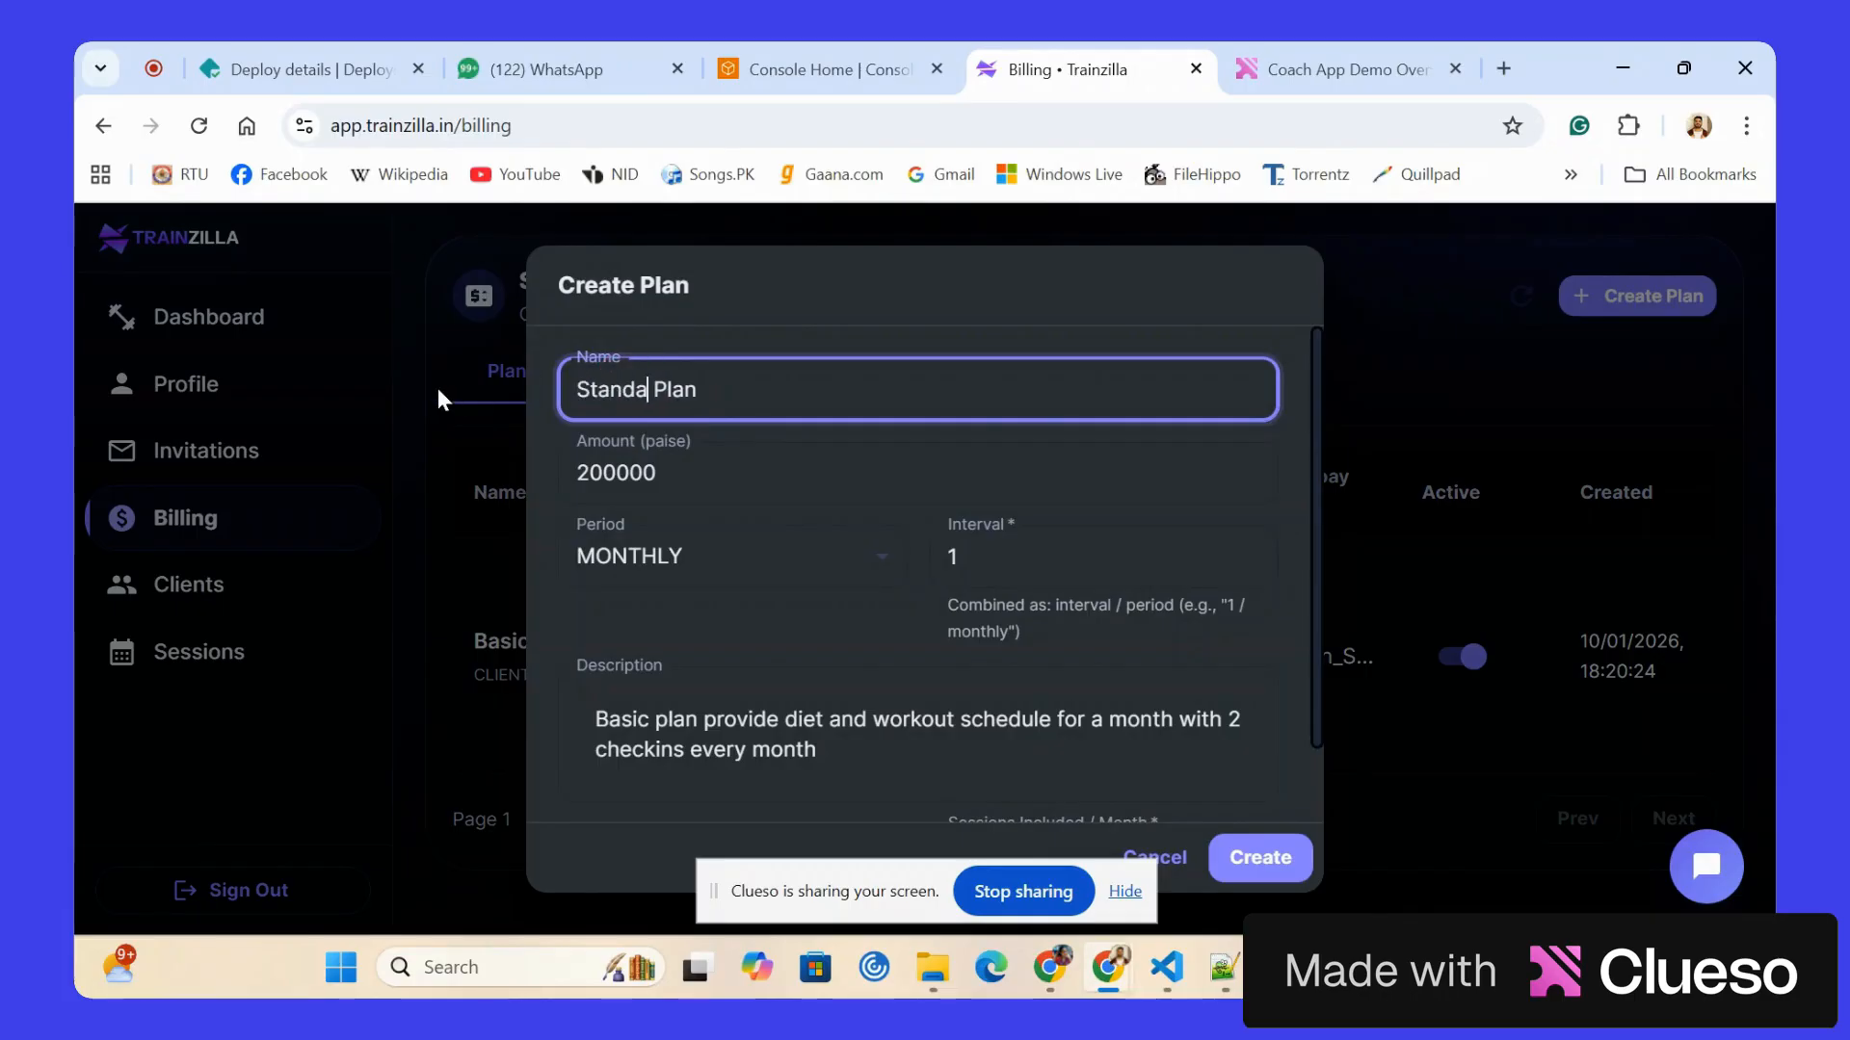
pyautogui.click(589, 472)
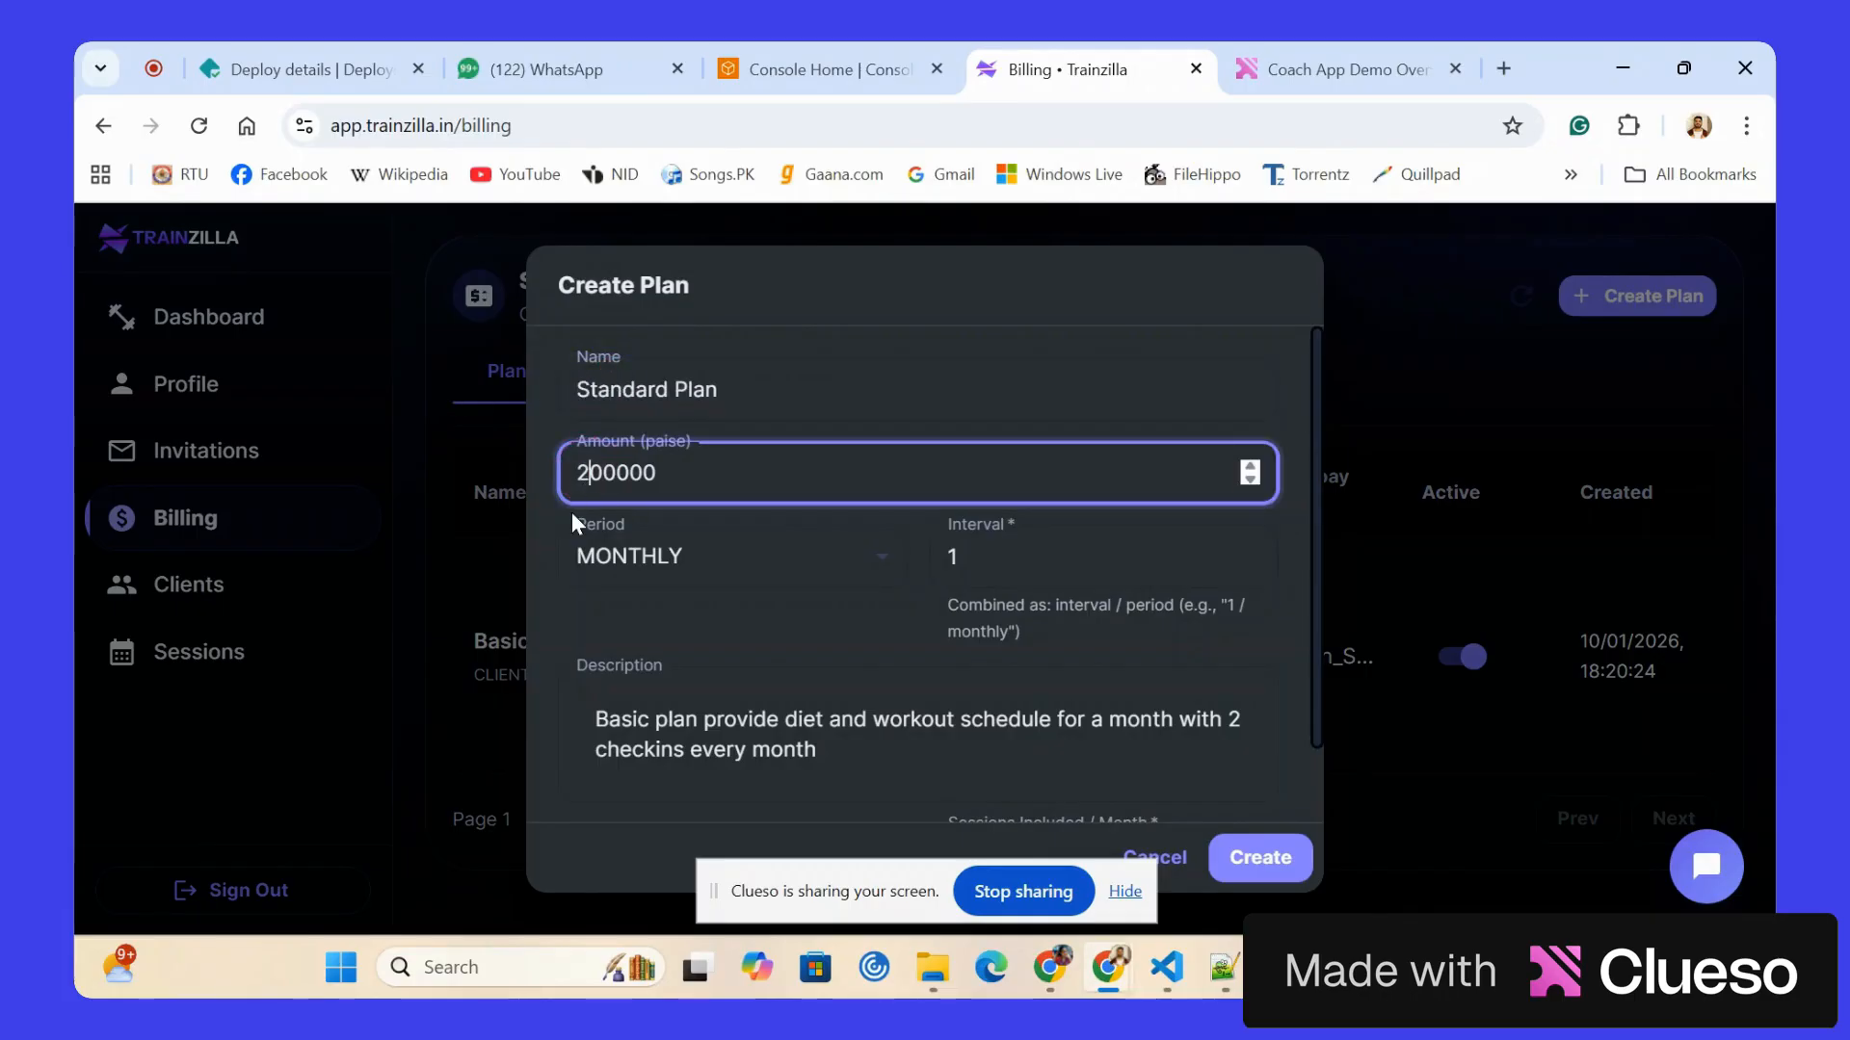
pyautogui.press('BackSpace')
pyautogui.write('3')
# Edit the plan description to begin with "Standard plan" and offer 4 checkins every month.
pyautogui.scroll(-1, 597, 675)
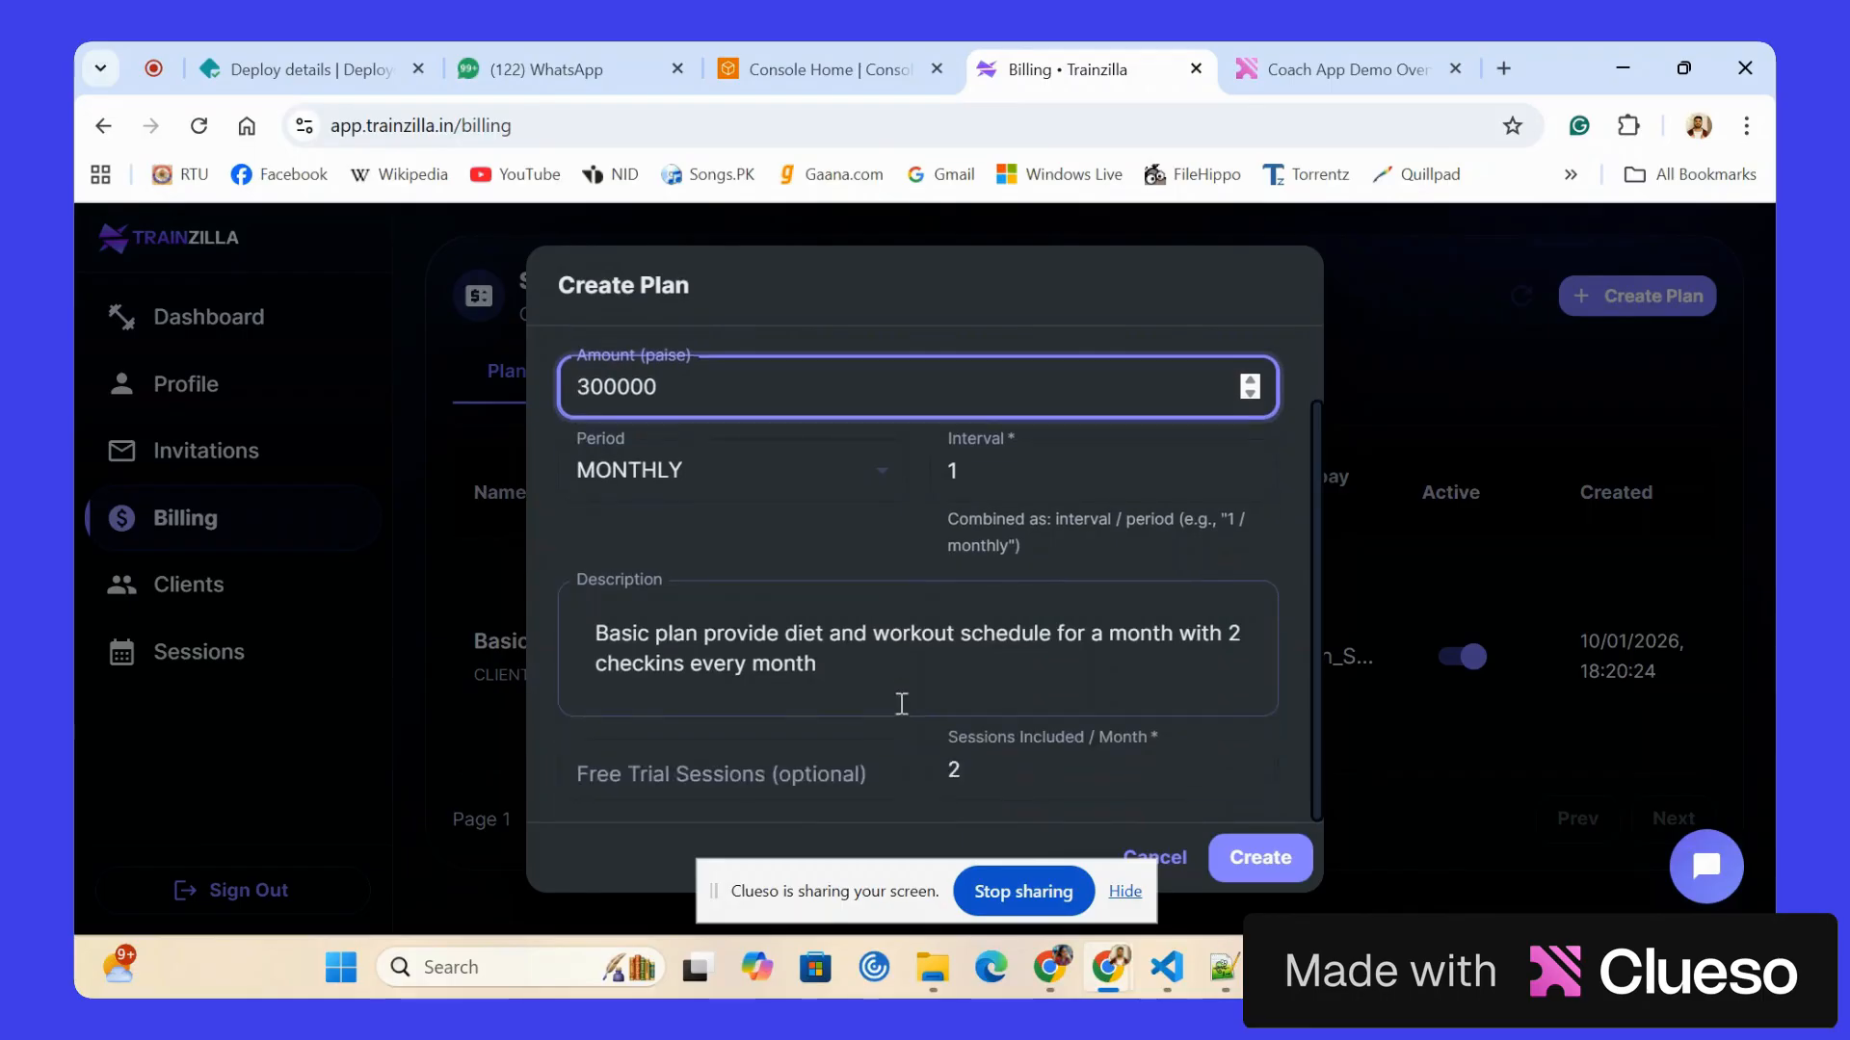
pyautogui.moveTo(653, 636); pyautogui.dragTo(520, 641)
pyautogui.write('Standard')
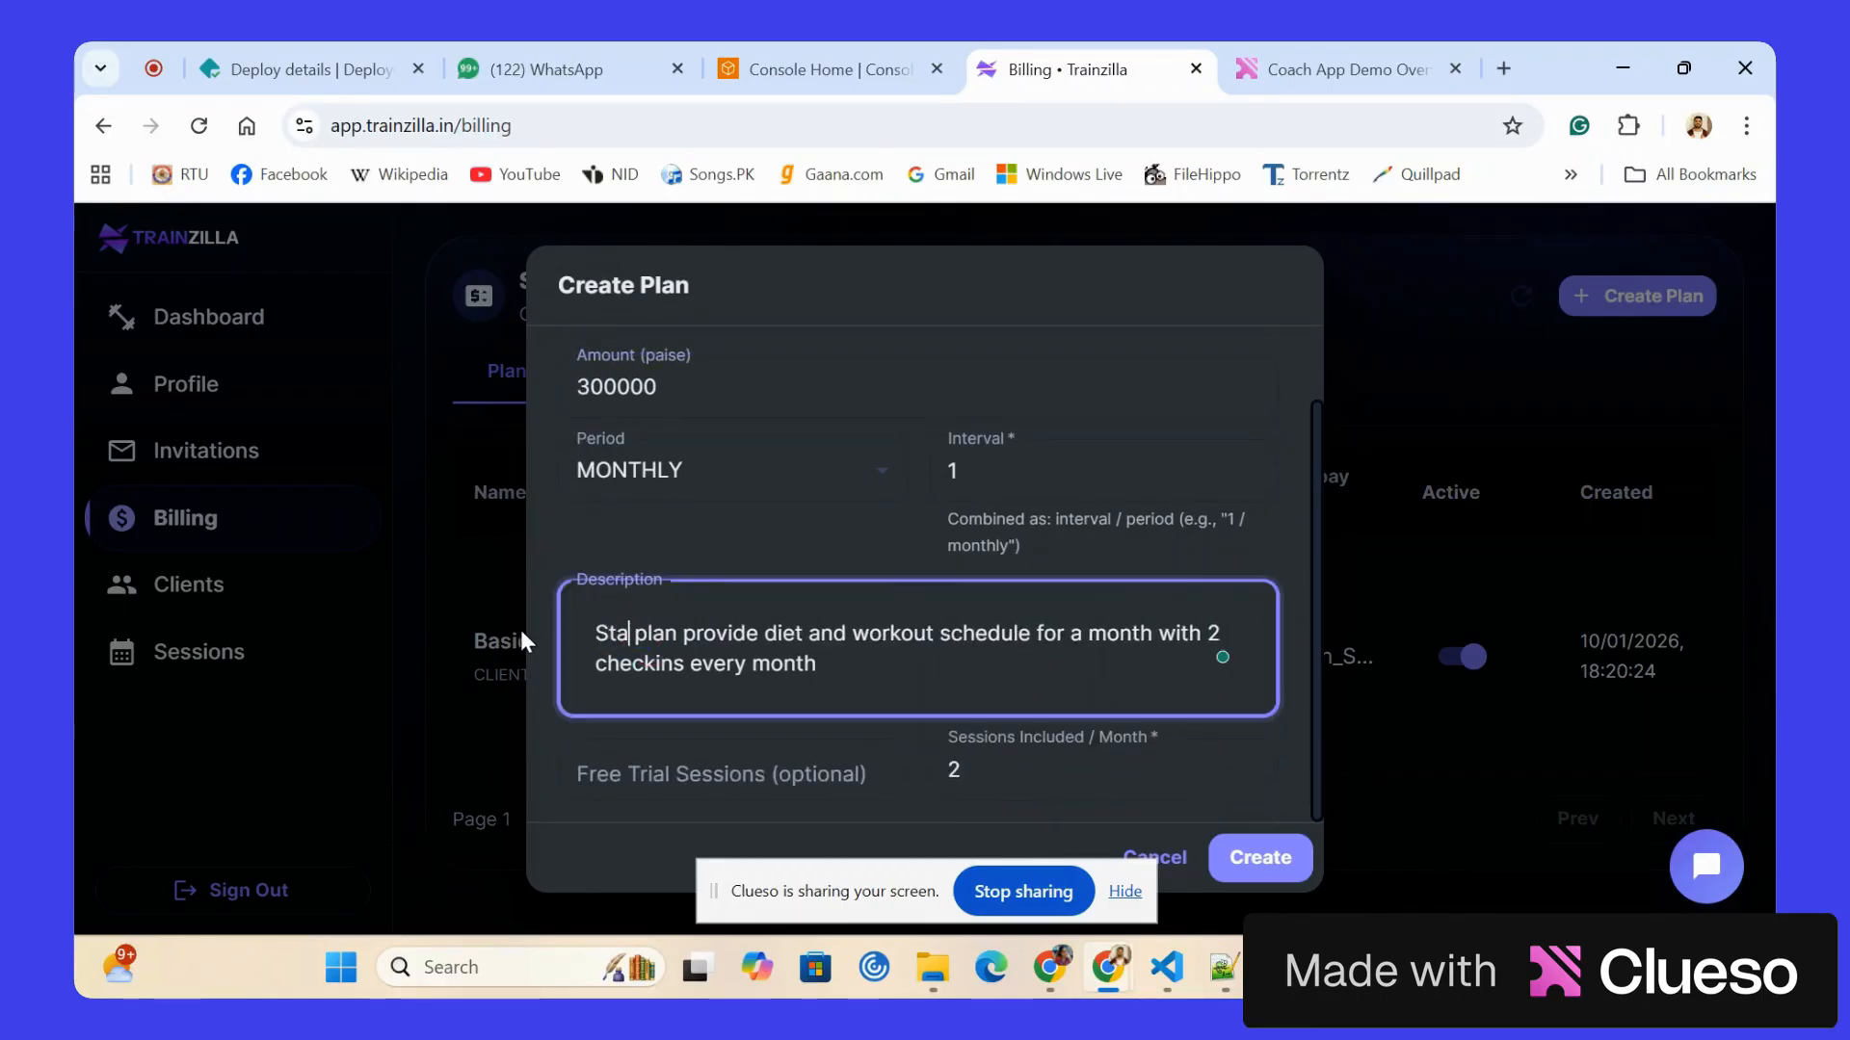
pyautogui.click(653, 663)
pyautogui.doubleClick(649, 663)
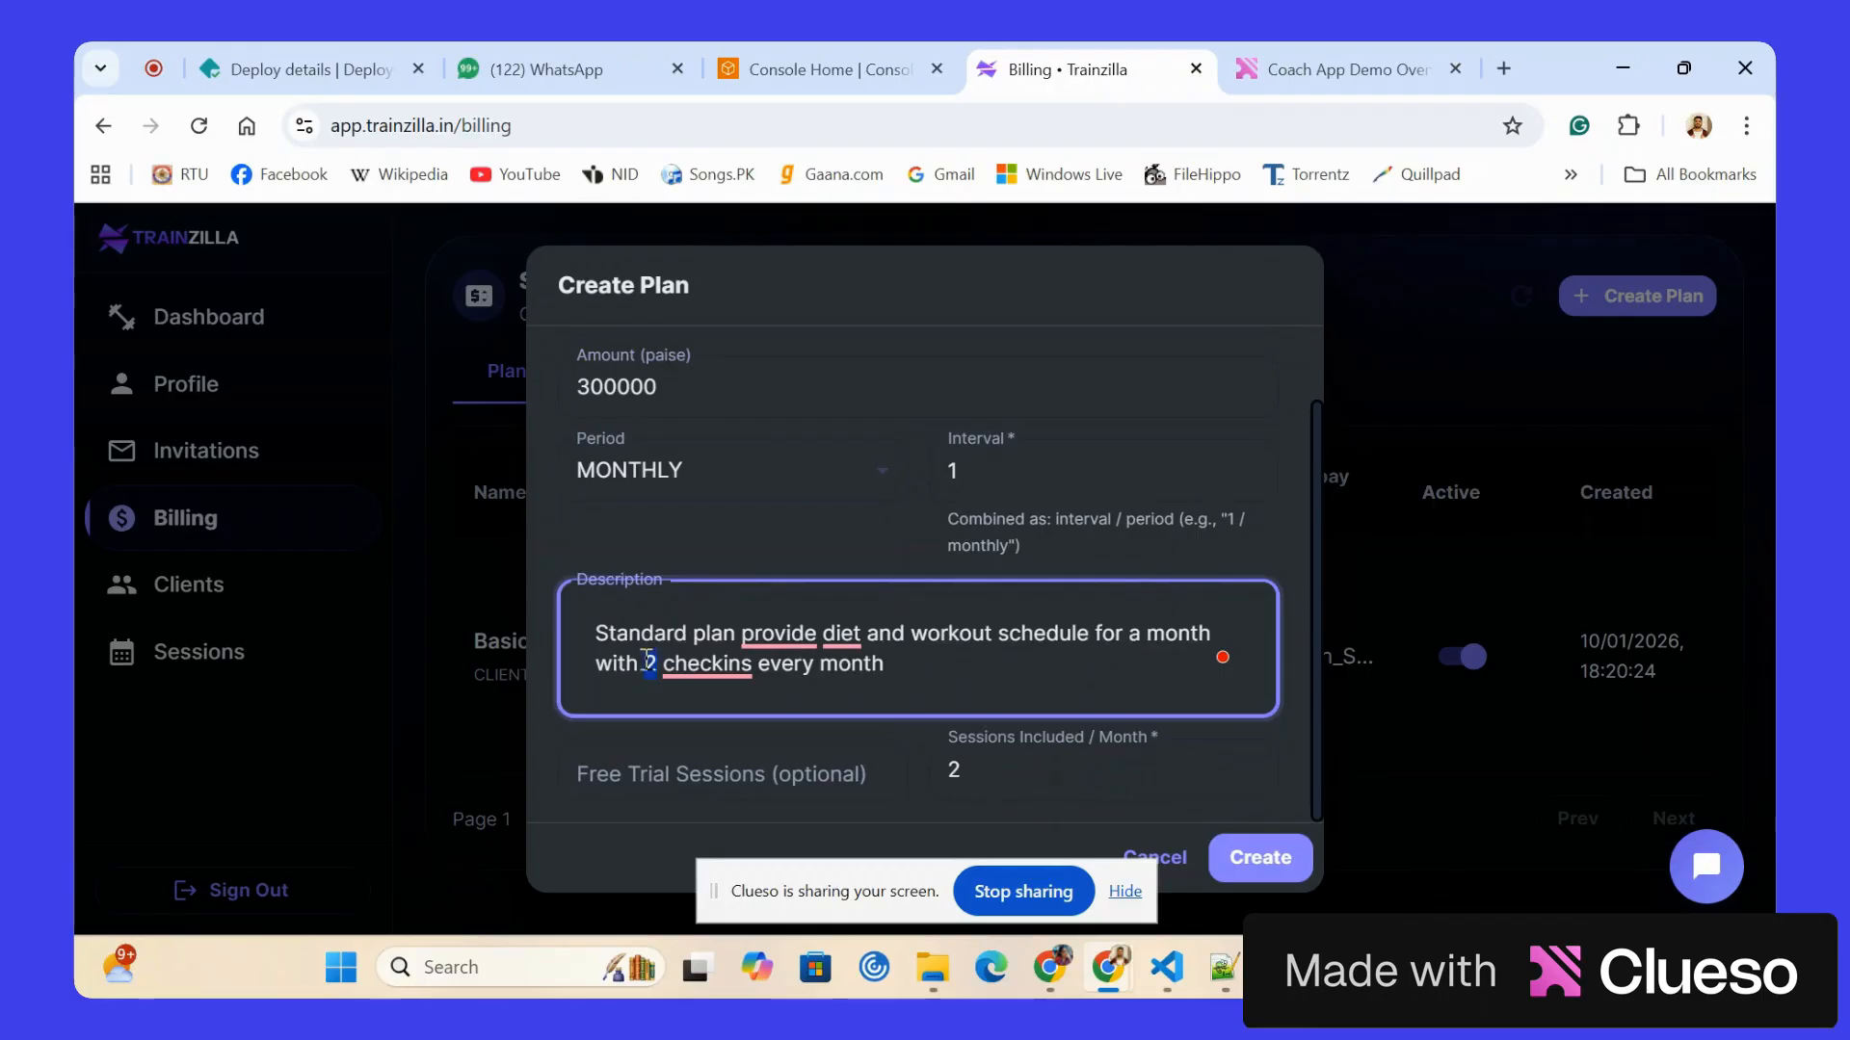
pyautogui.write('4')
# Set the sessions included per month to 4, create the Standard Plan and review the plans list.
pyautogui.doubleClick(1015, 779)
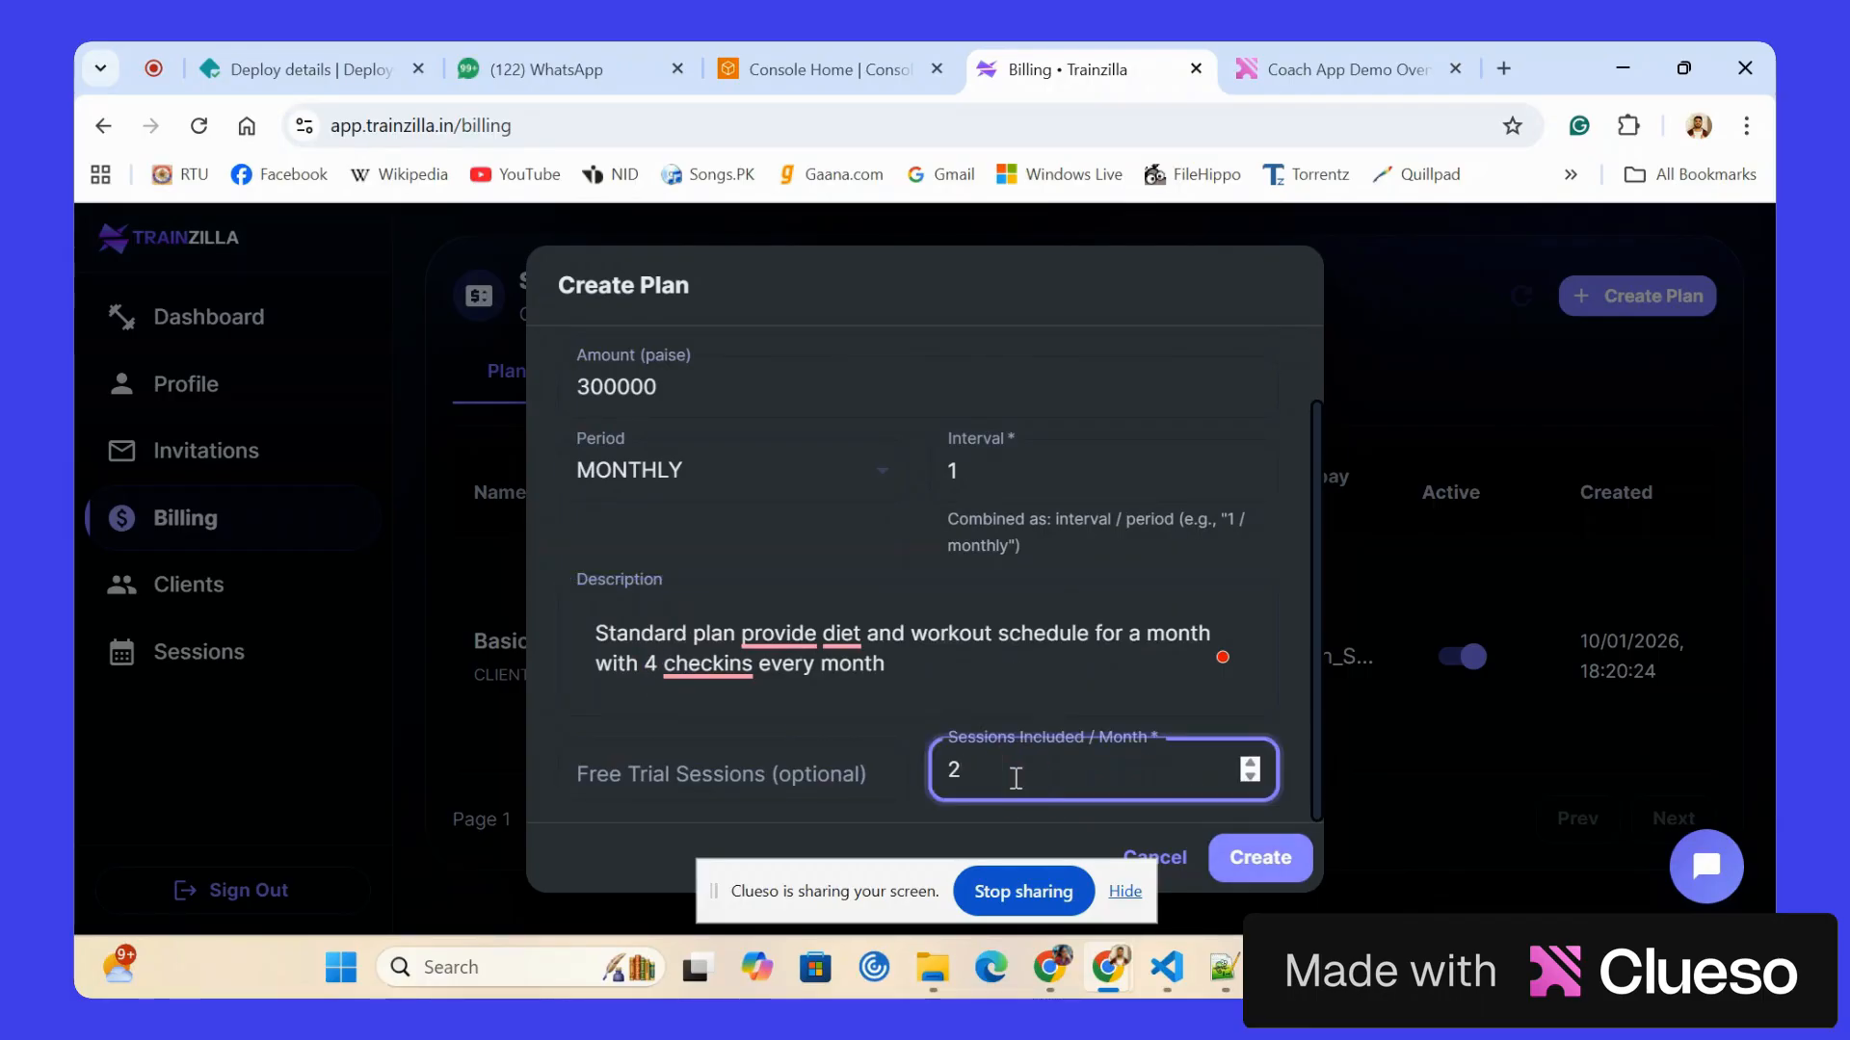
pyautogui.write('4')
pyautogui.click(1254, 856)
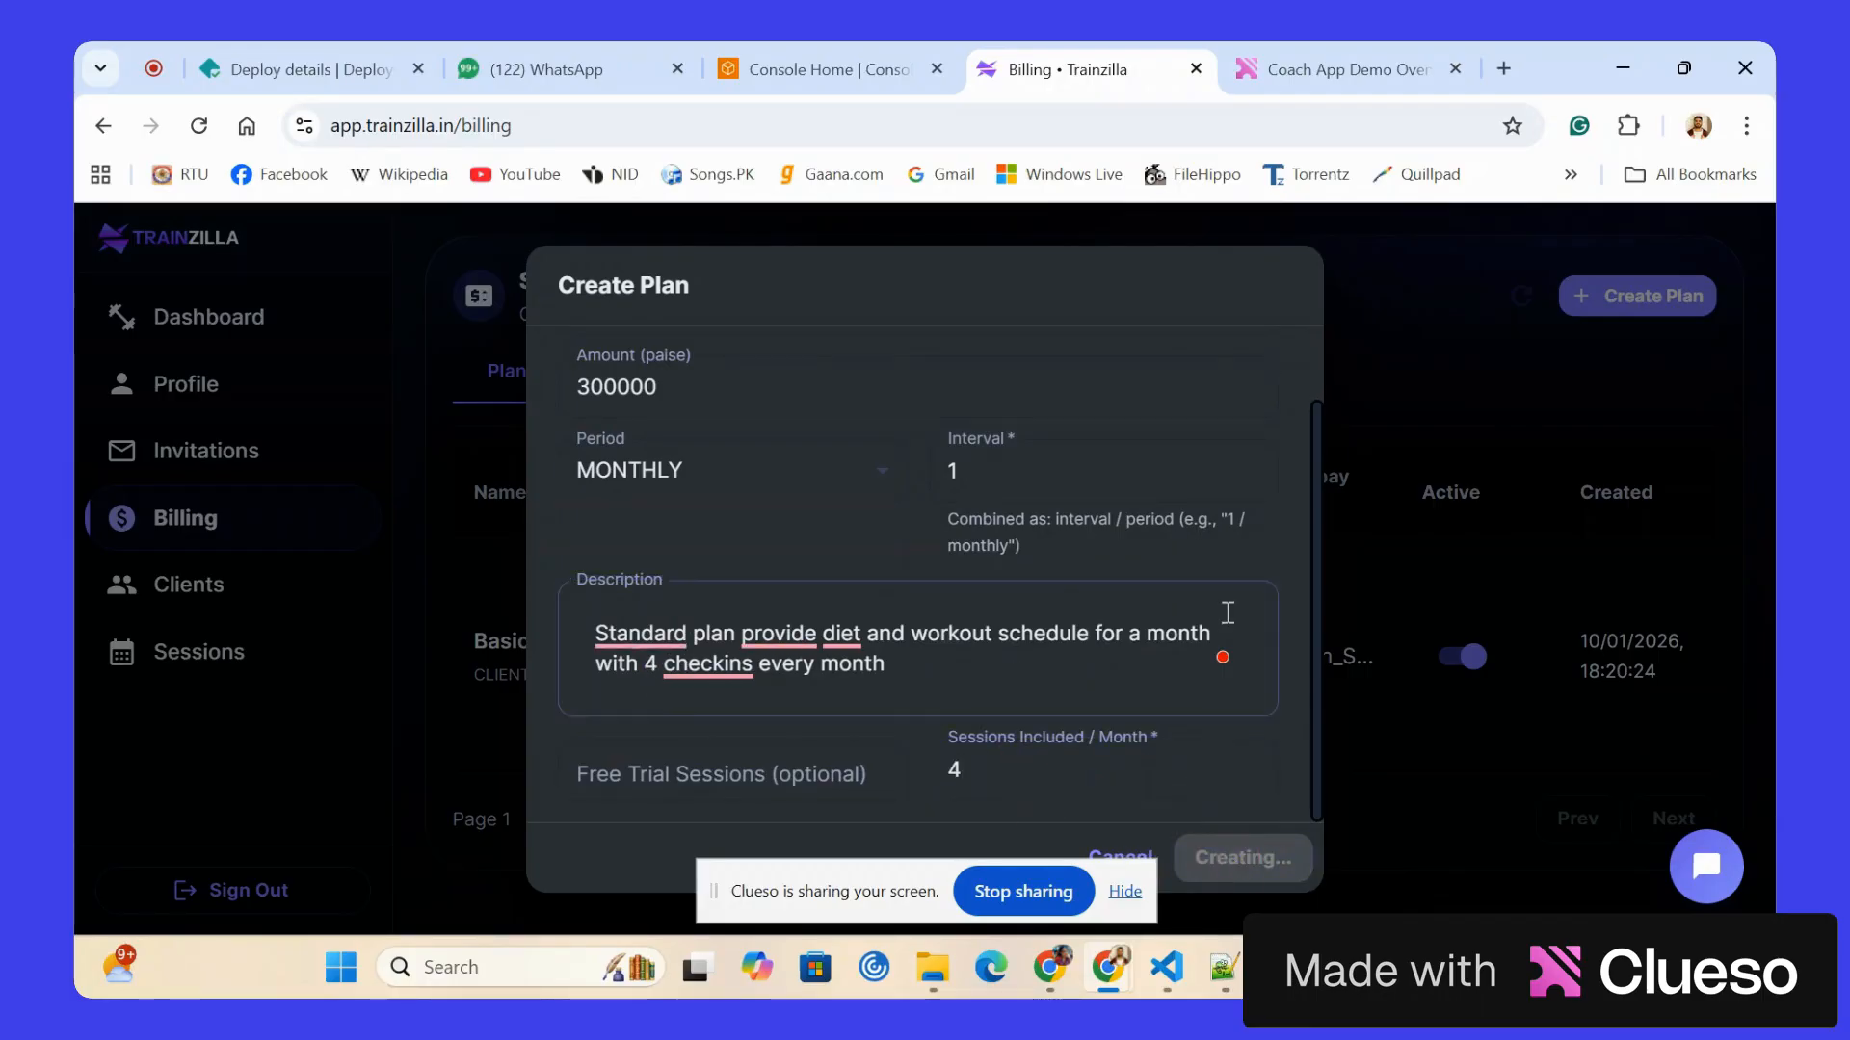
pyautogui.scroll(-3, 1114, 665)
pyautogui.scroll(3, 1115, 664)
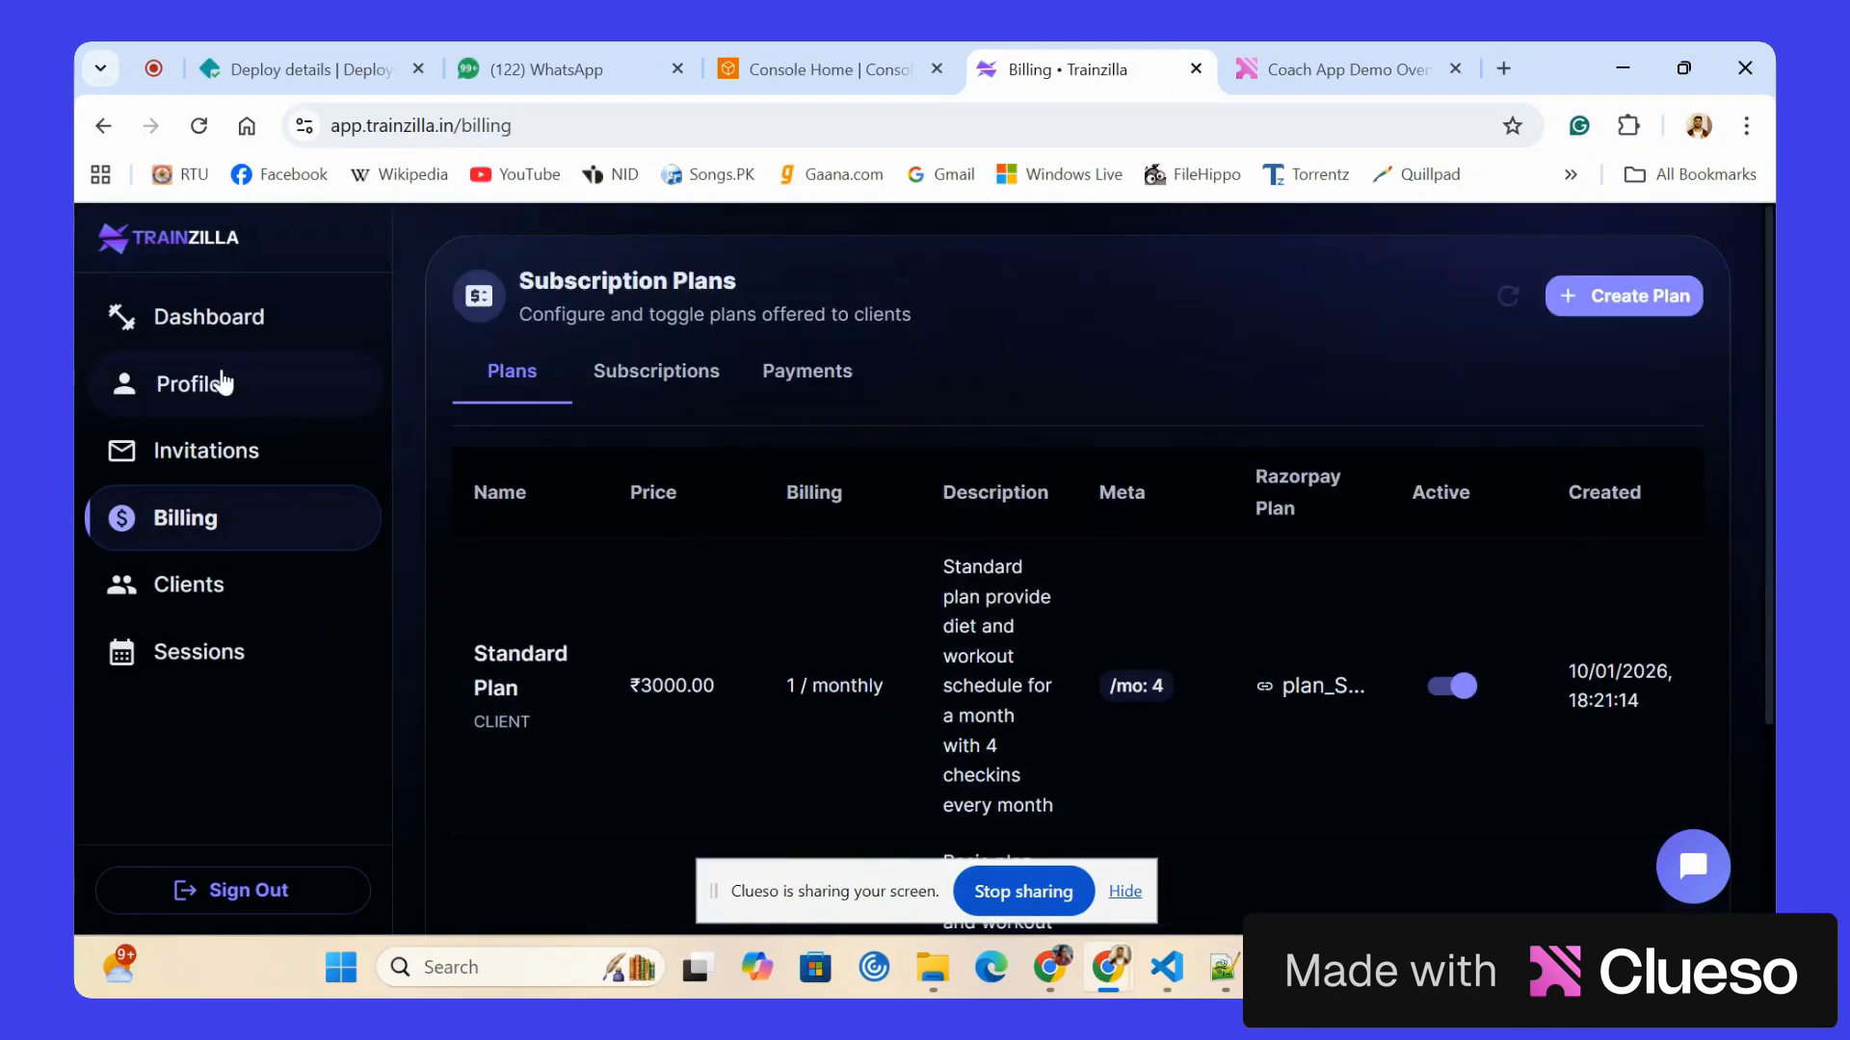
# Review the coaching plans on the trainer's public profile and return to the trainer console.
pyautogui.click(221, 382)
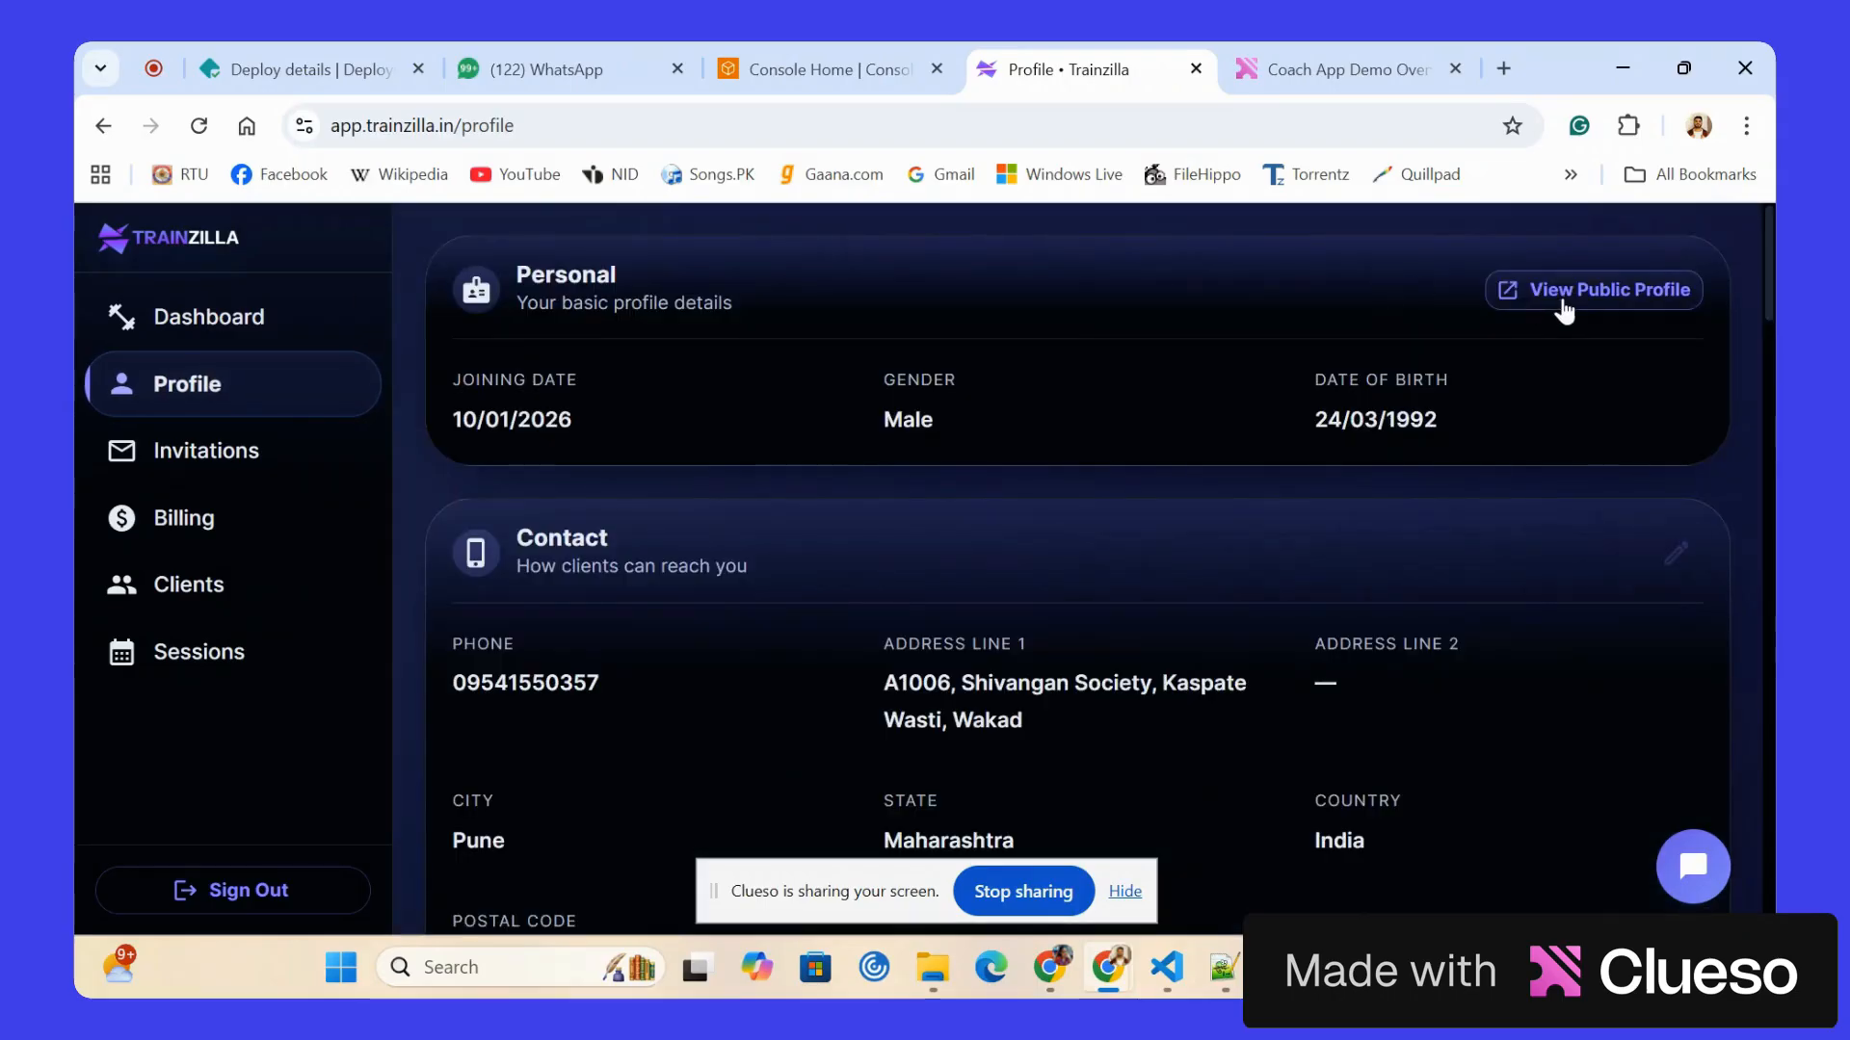
pyautogui.click(1560, 292)
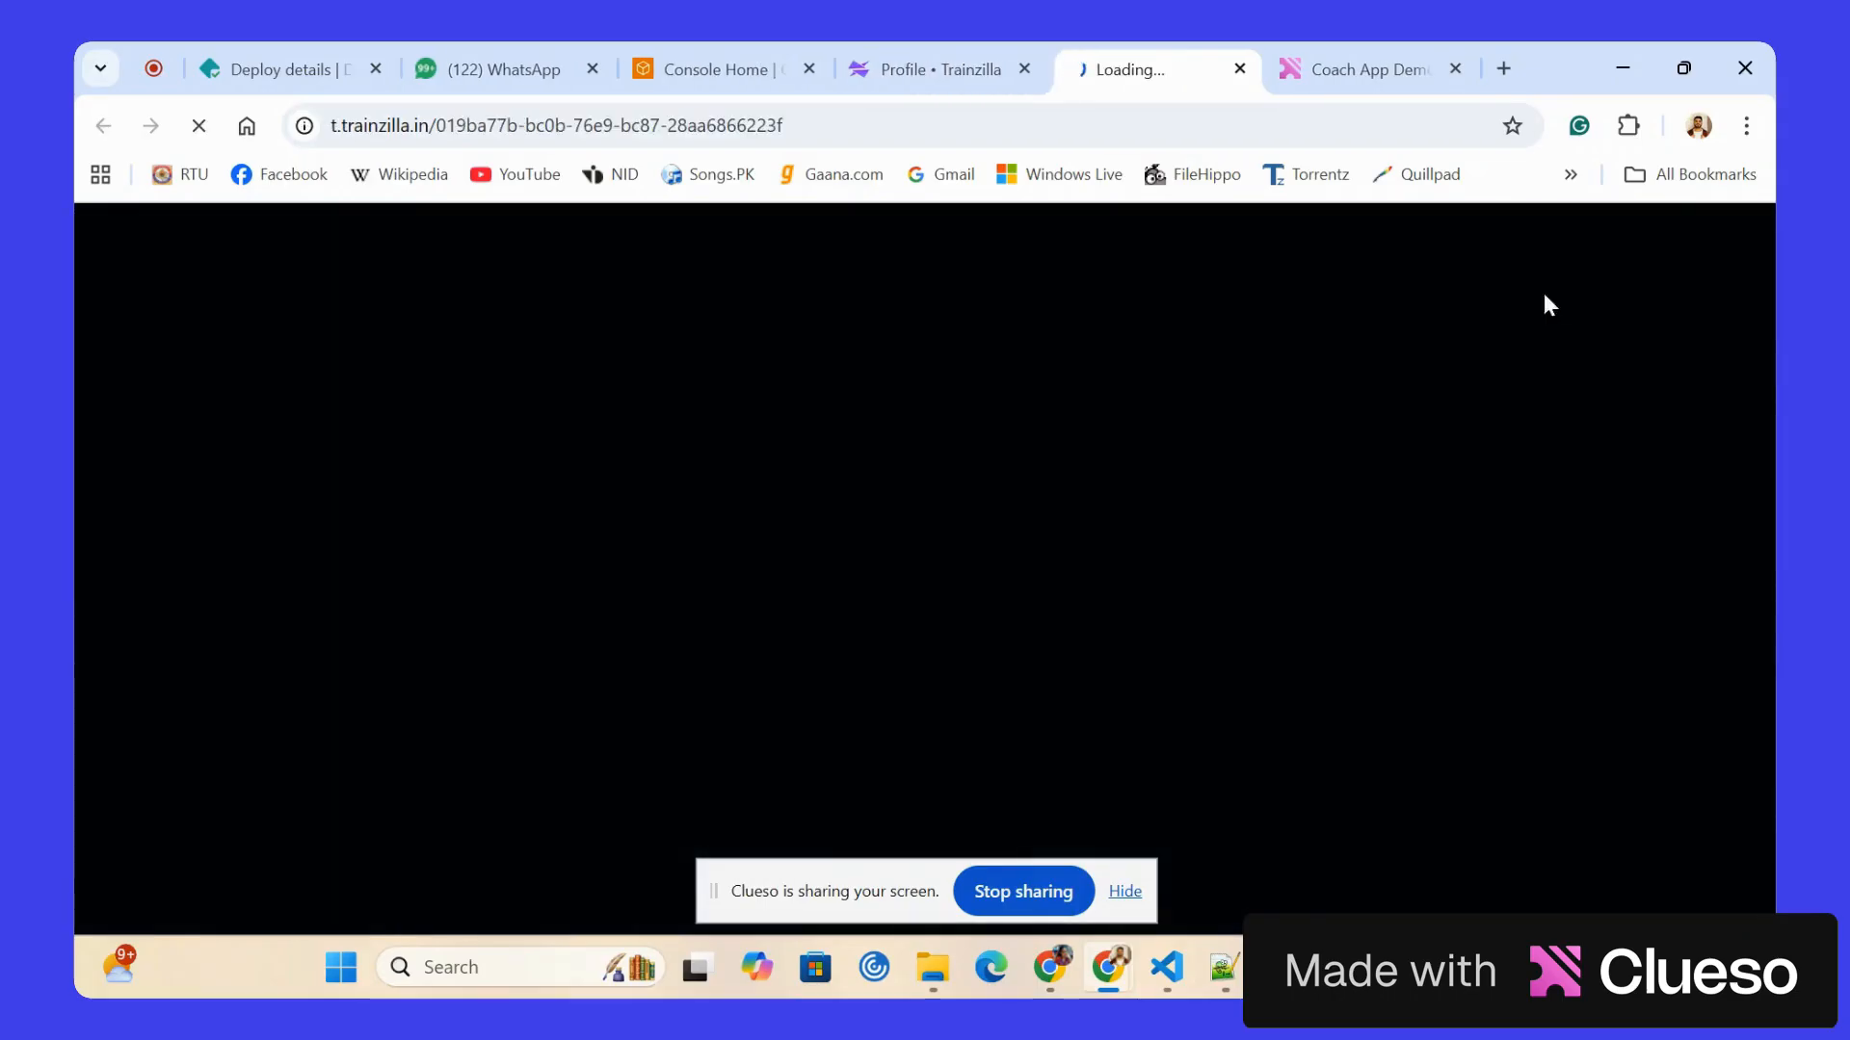
pyautogui.scroll(-3, 809, 475)
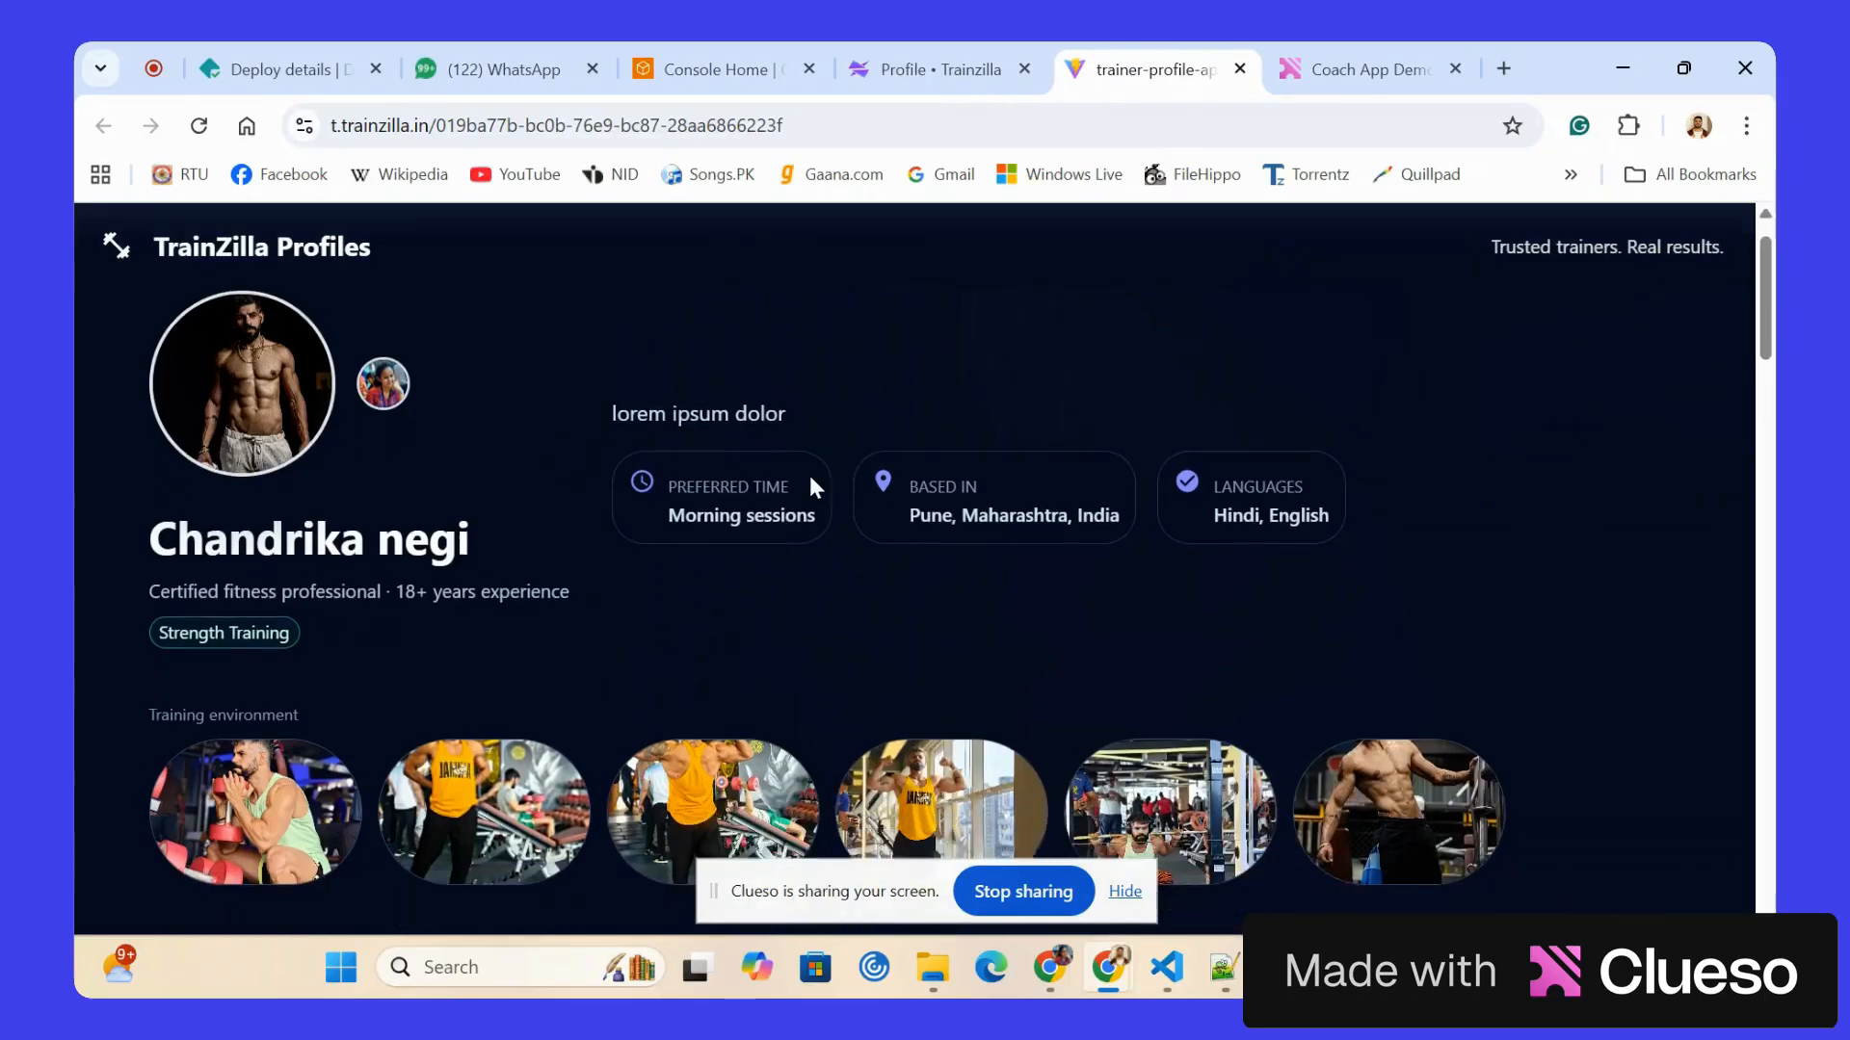
pyautogui.scroll(-15, 809, 476)
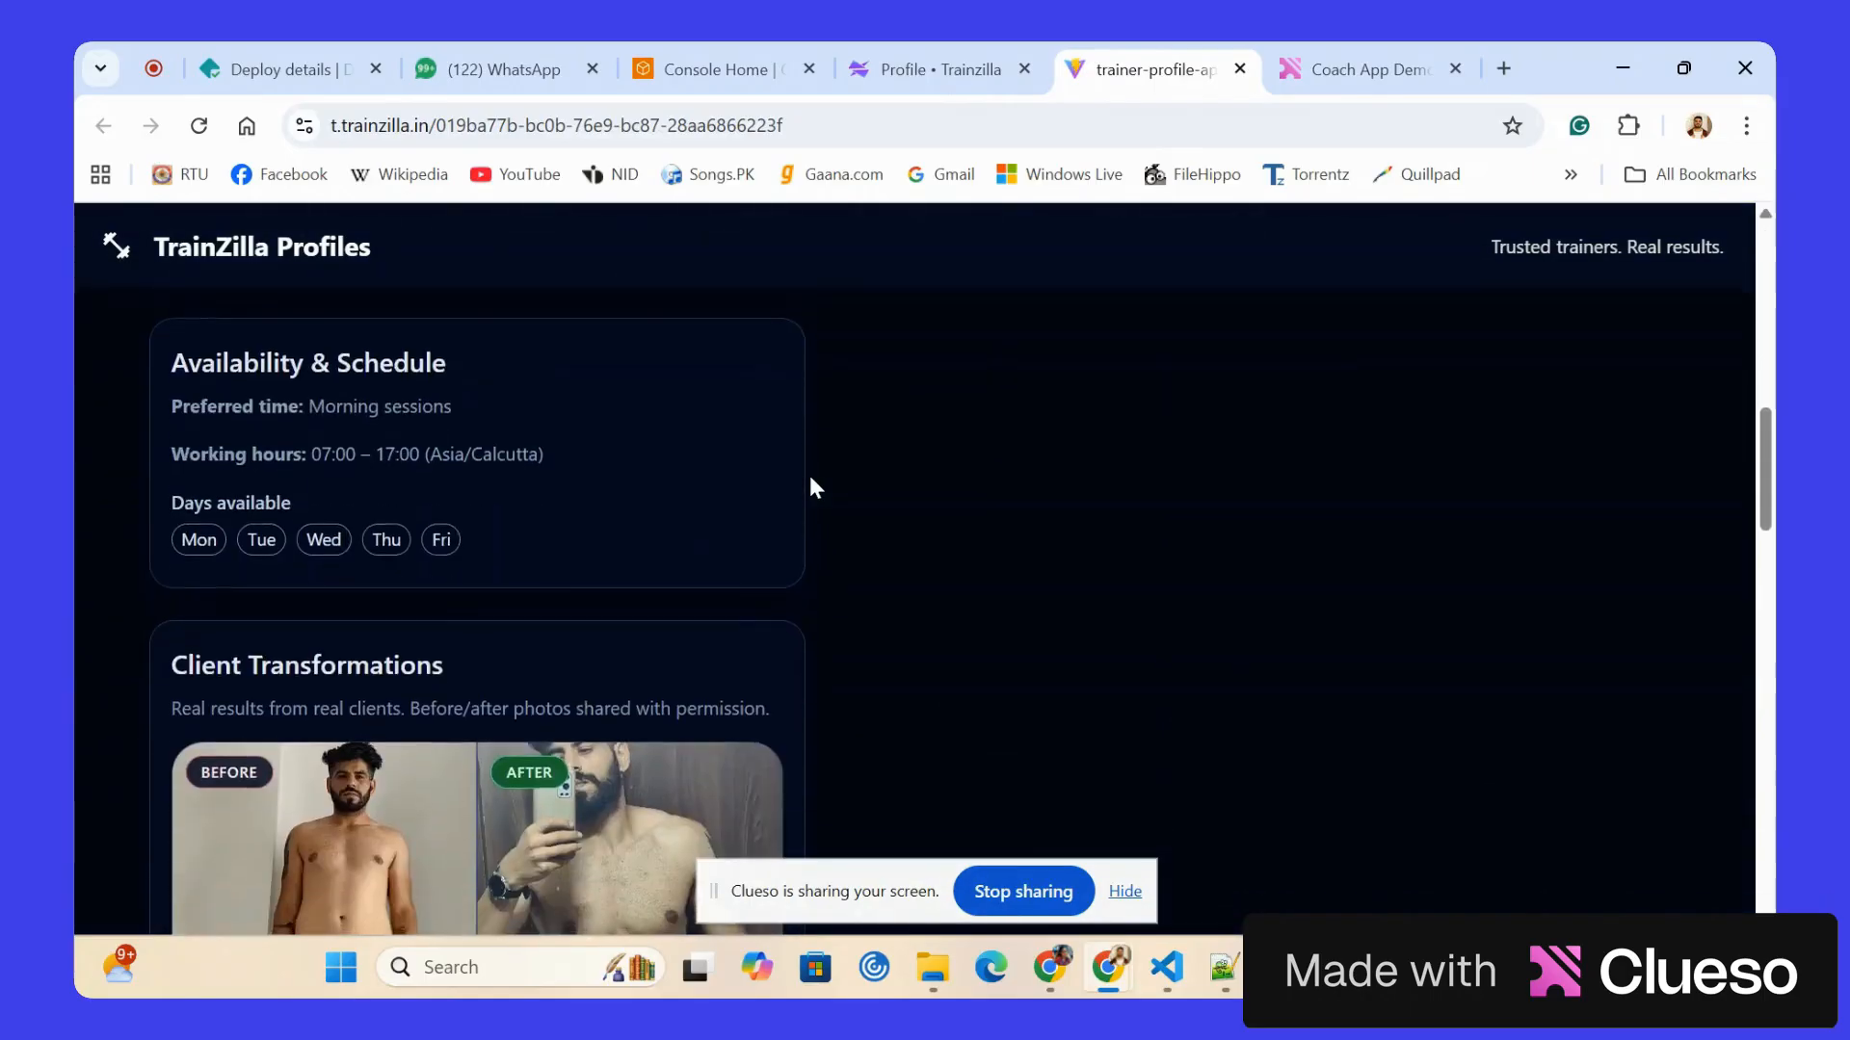
pyautogui.scroll(-12, 811, 479)
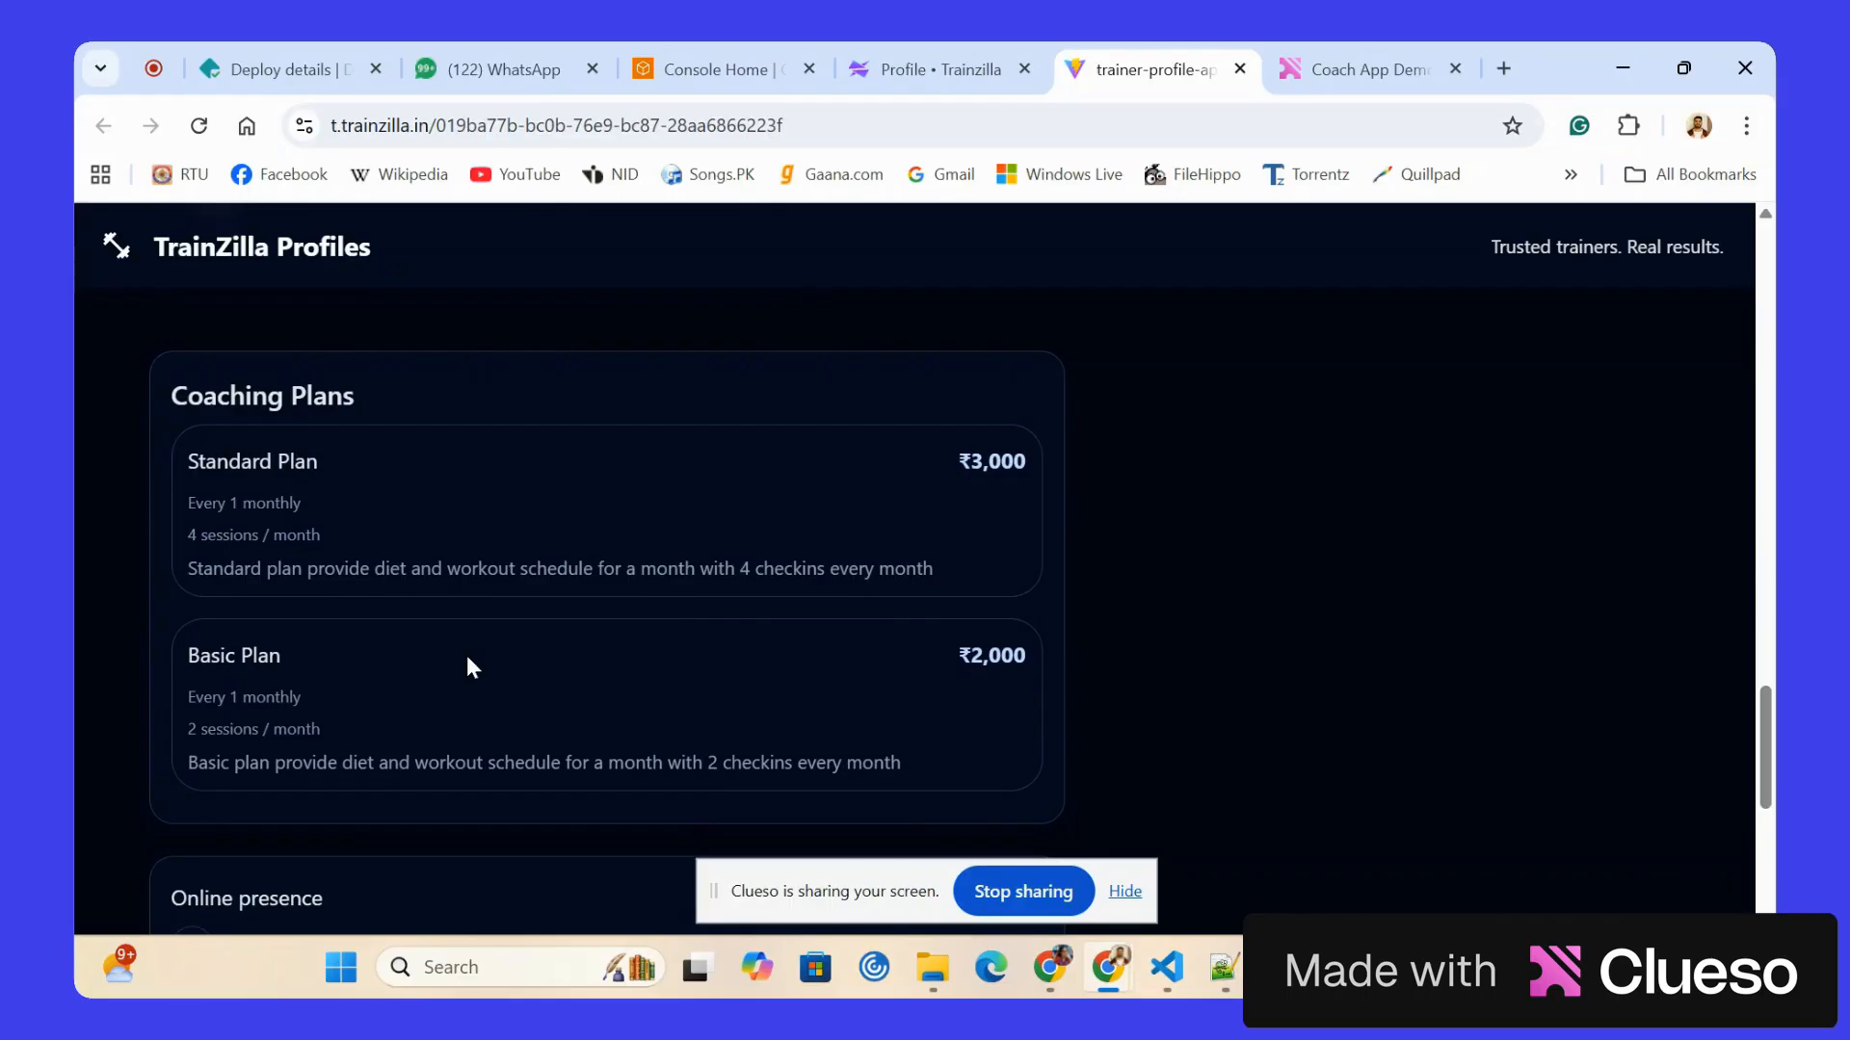
pyautogui.click(904, 61)
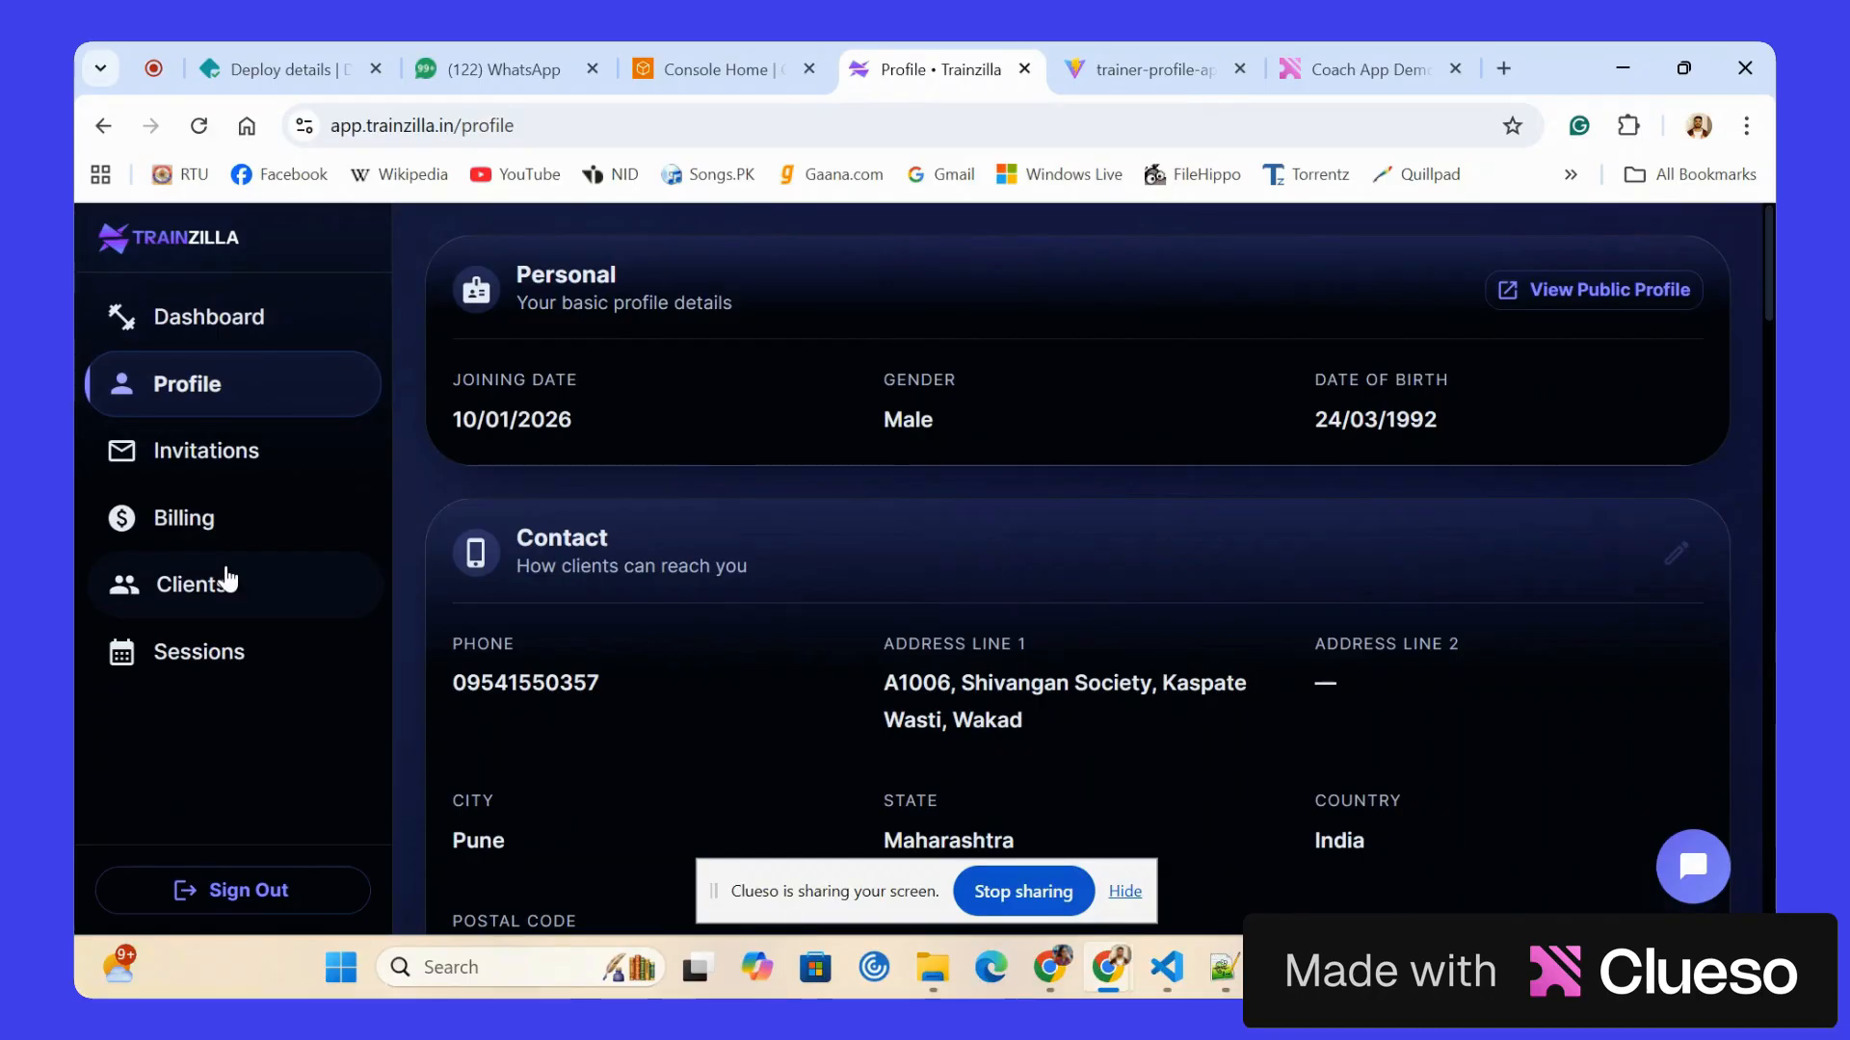
# Open the client's info from the clients list and examine the body metrics, progress photos and health measurements.
pyautogui.click(228, 579)
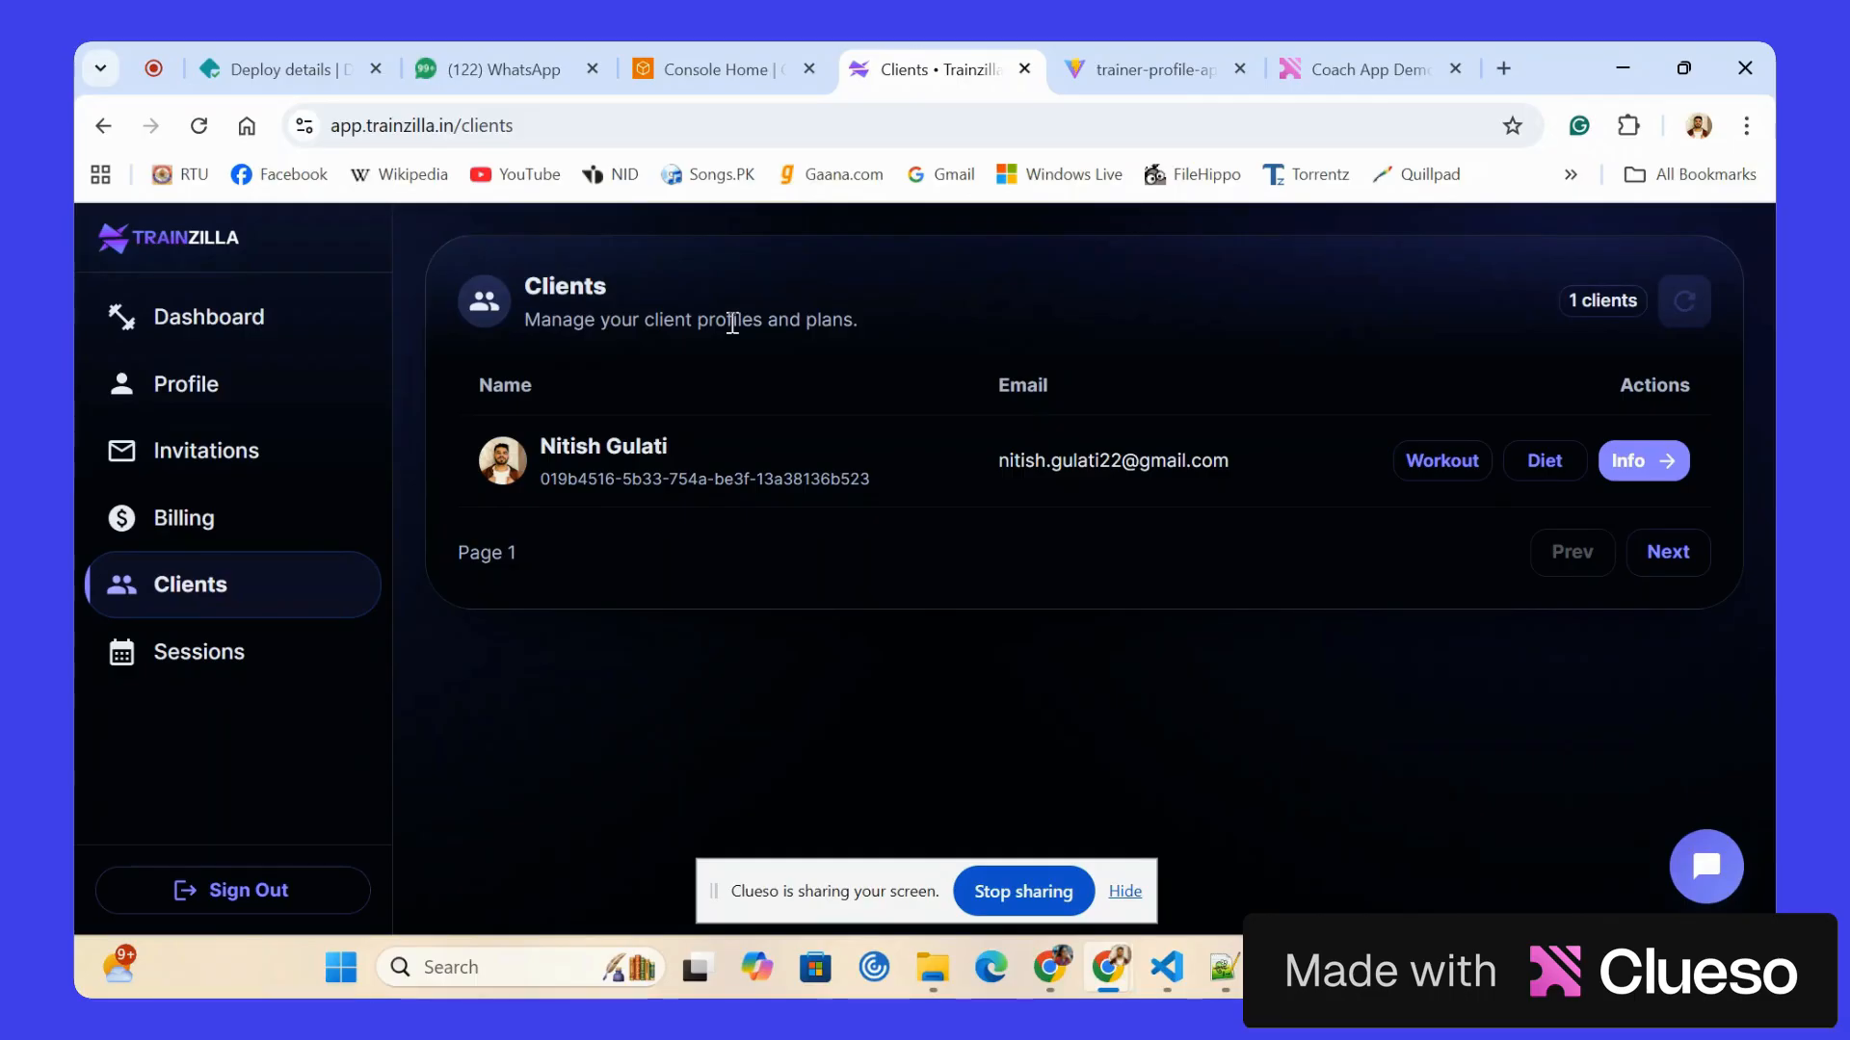
pyautogui.click(1624, 464)
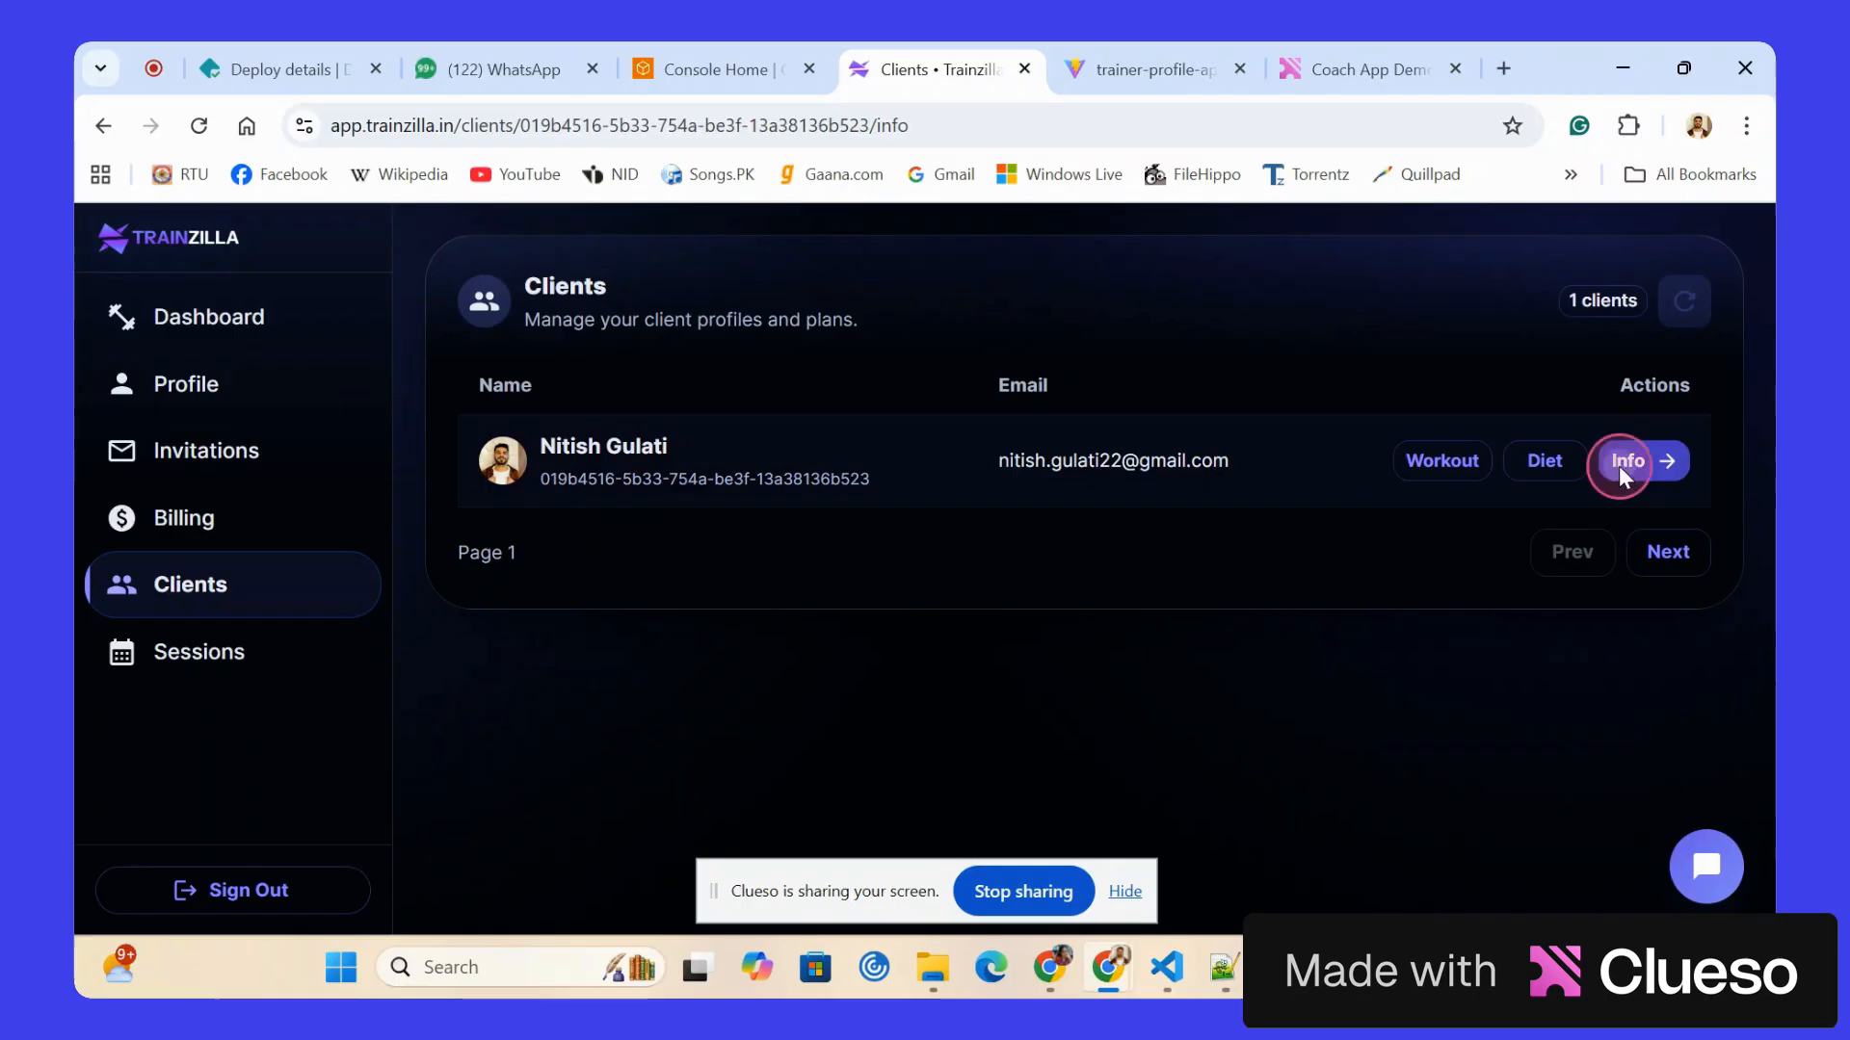
pyautogui.scroll(-1, 934, 499)
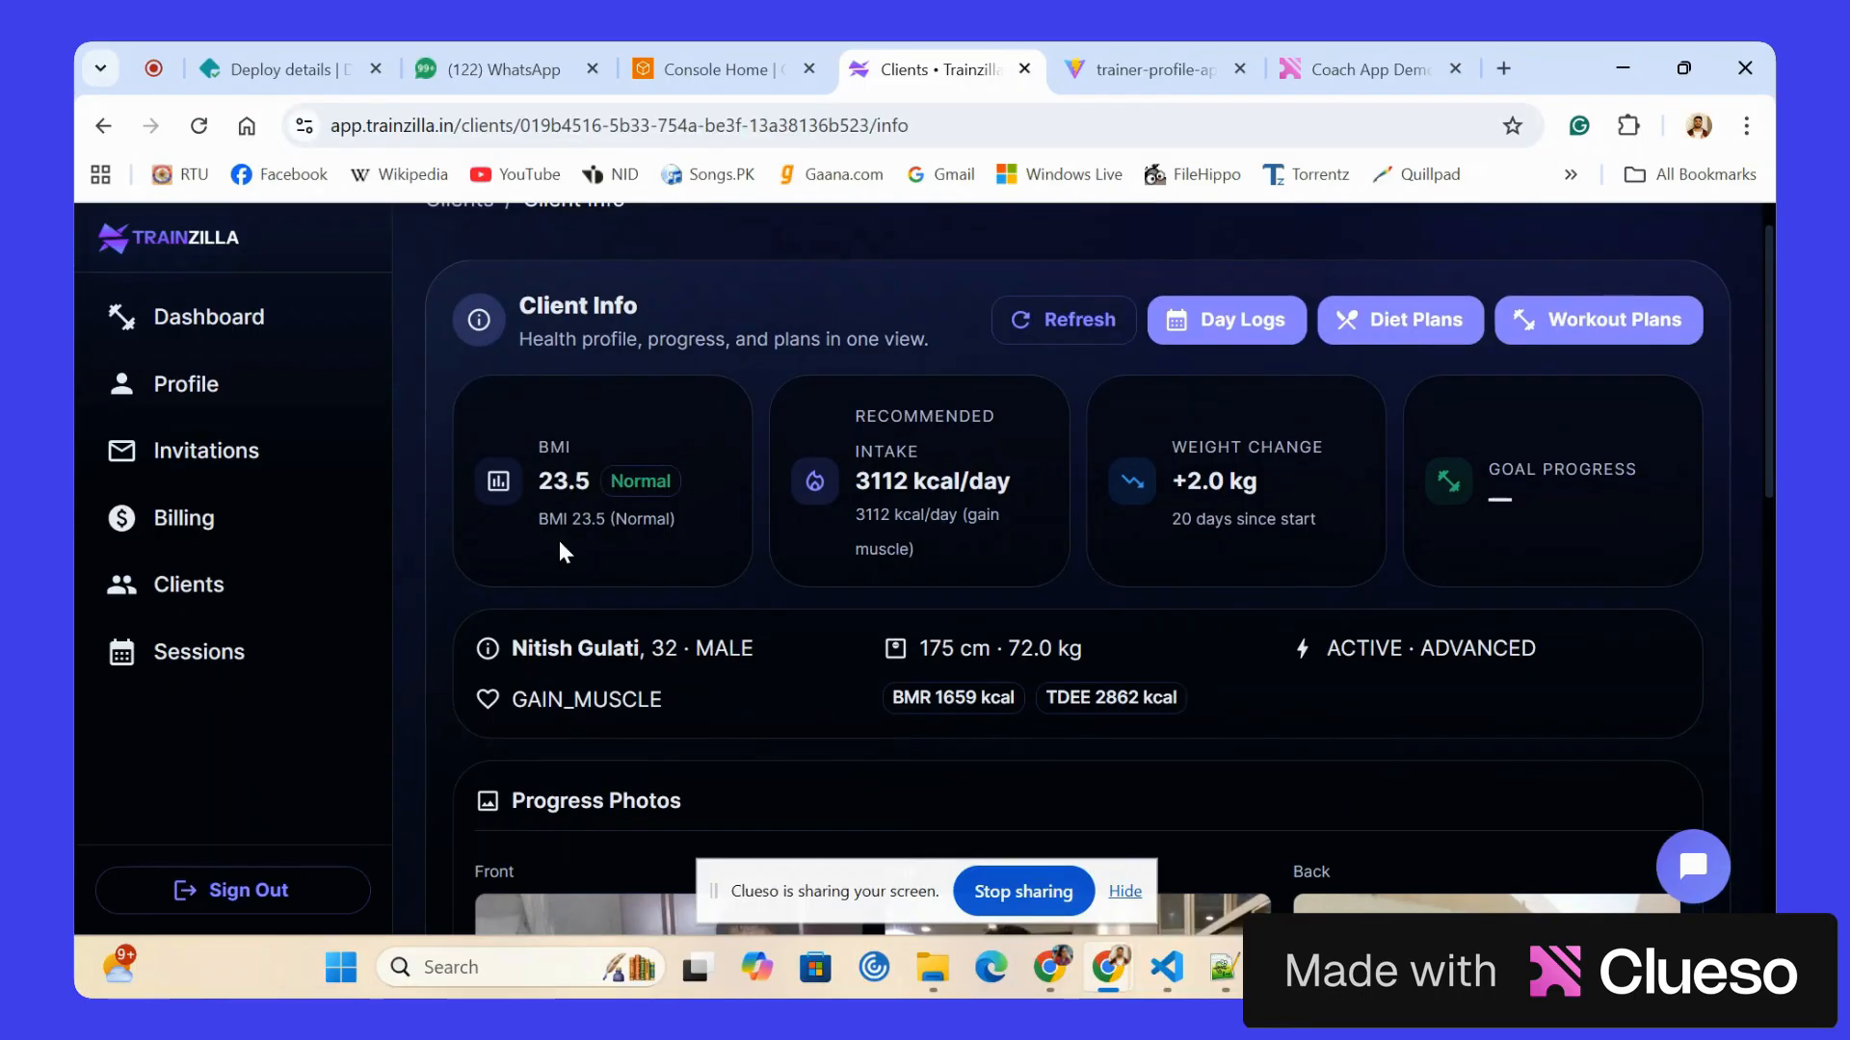
pyautogui.scroll(-1, 561, 543)
pyautogui.scroll(-1, 560, 542)
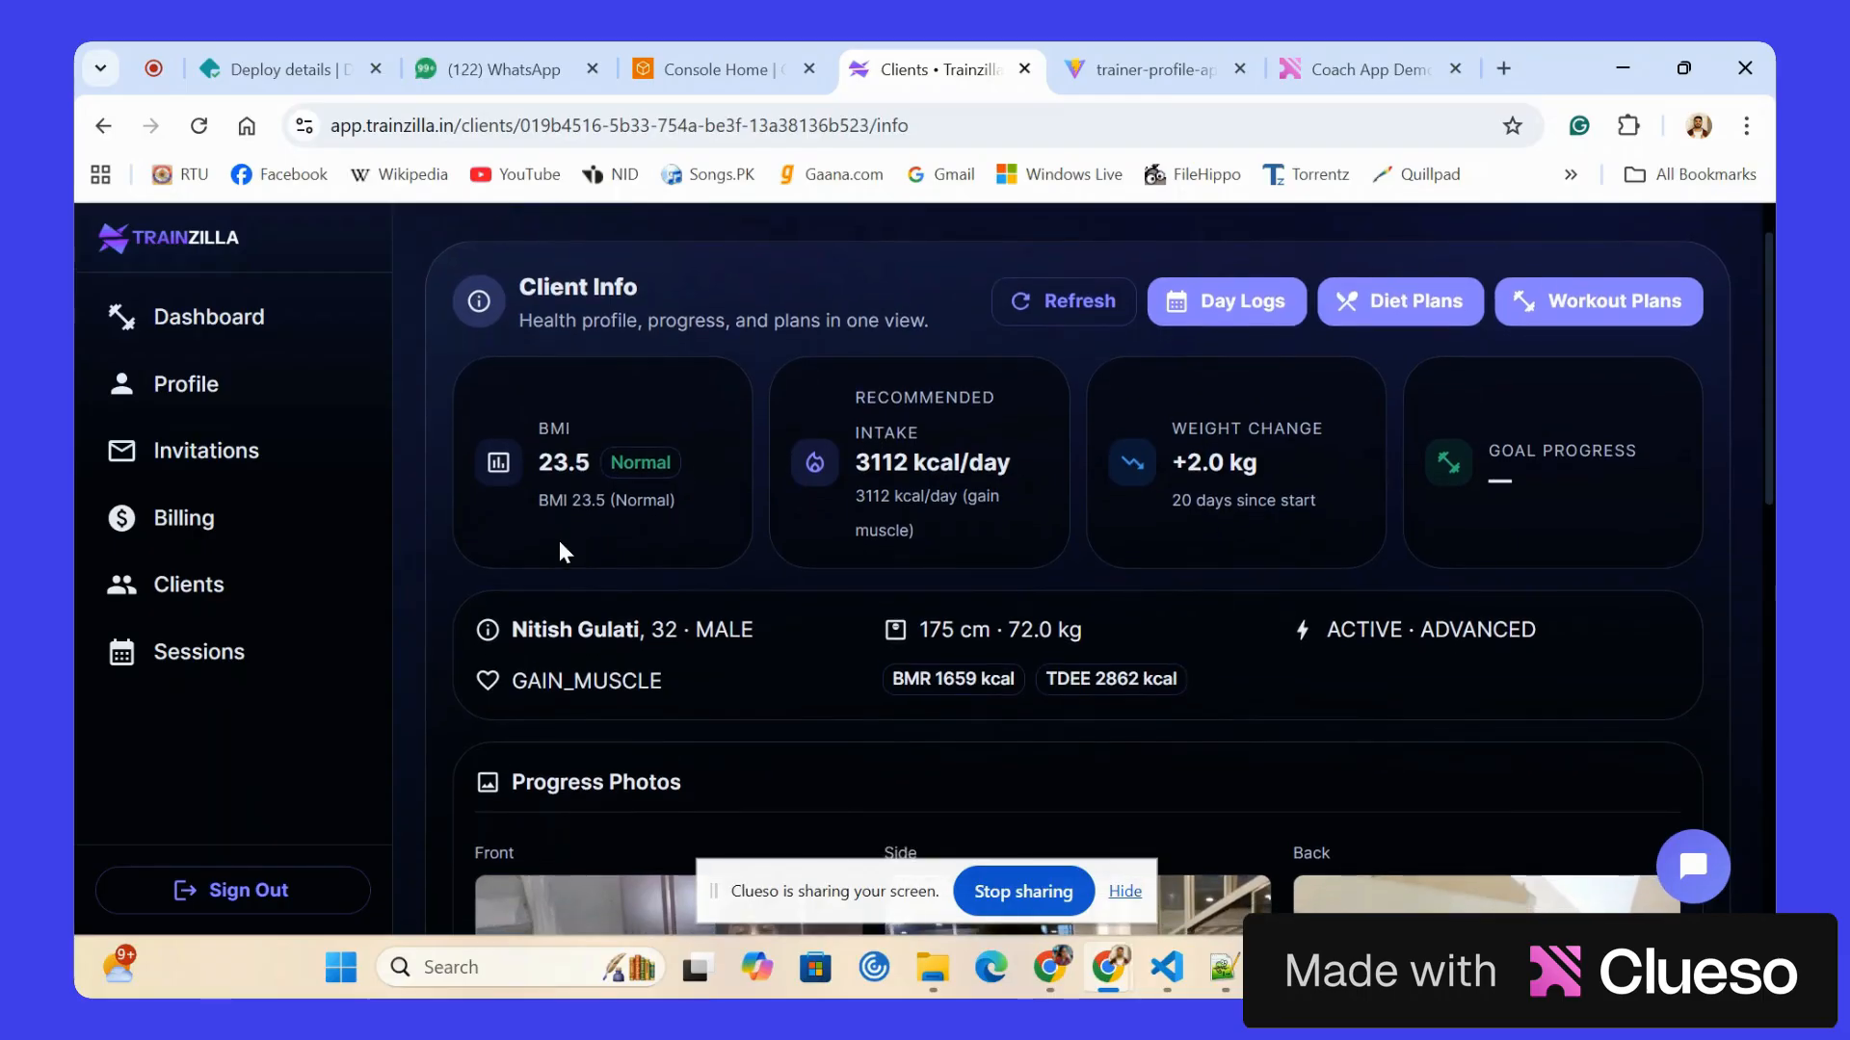
pyautogui.scroll(-1, 558, 549)
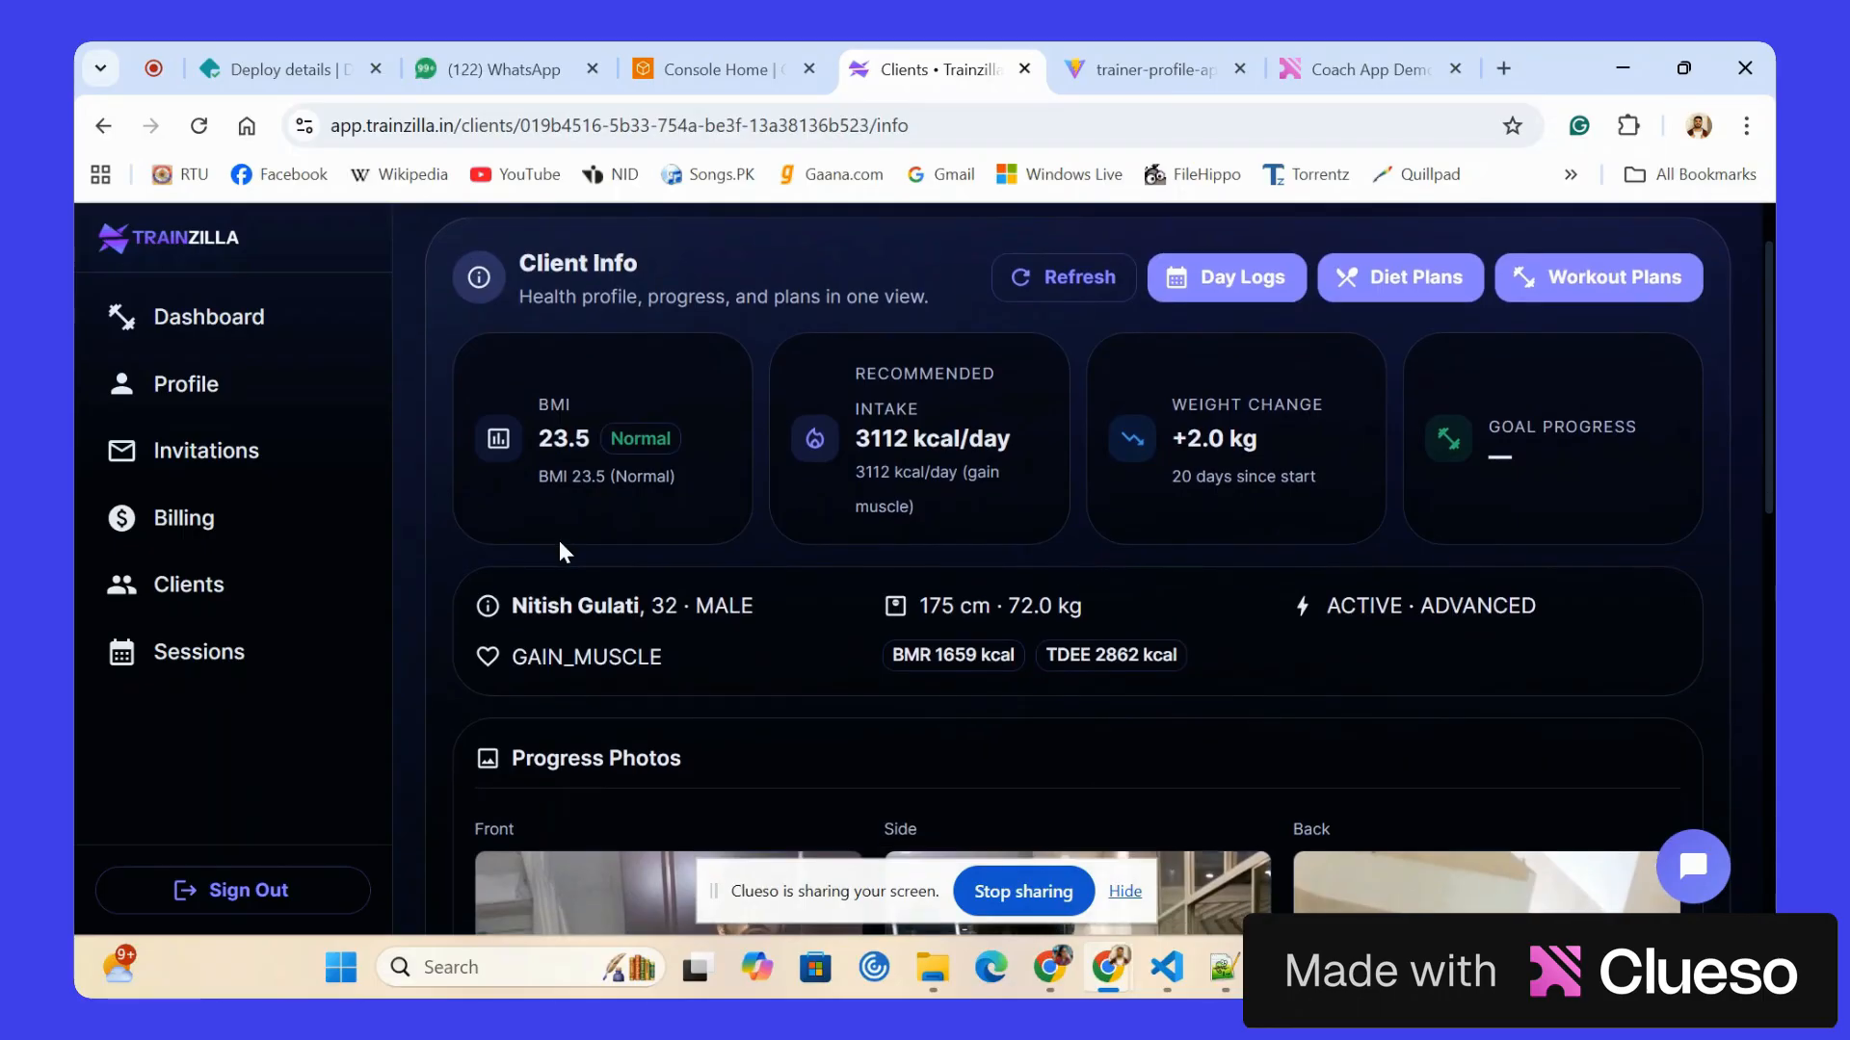
pyautogui.scroll(-2, 560, 547)
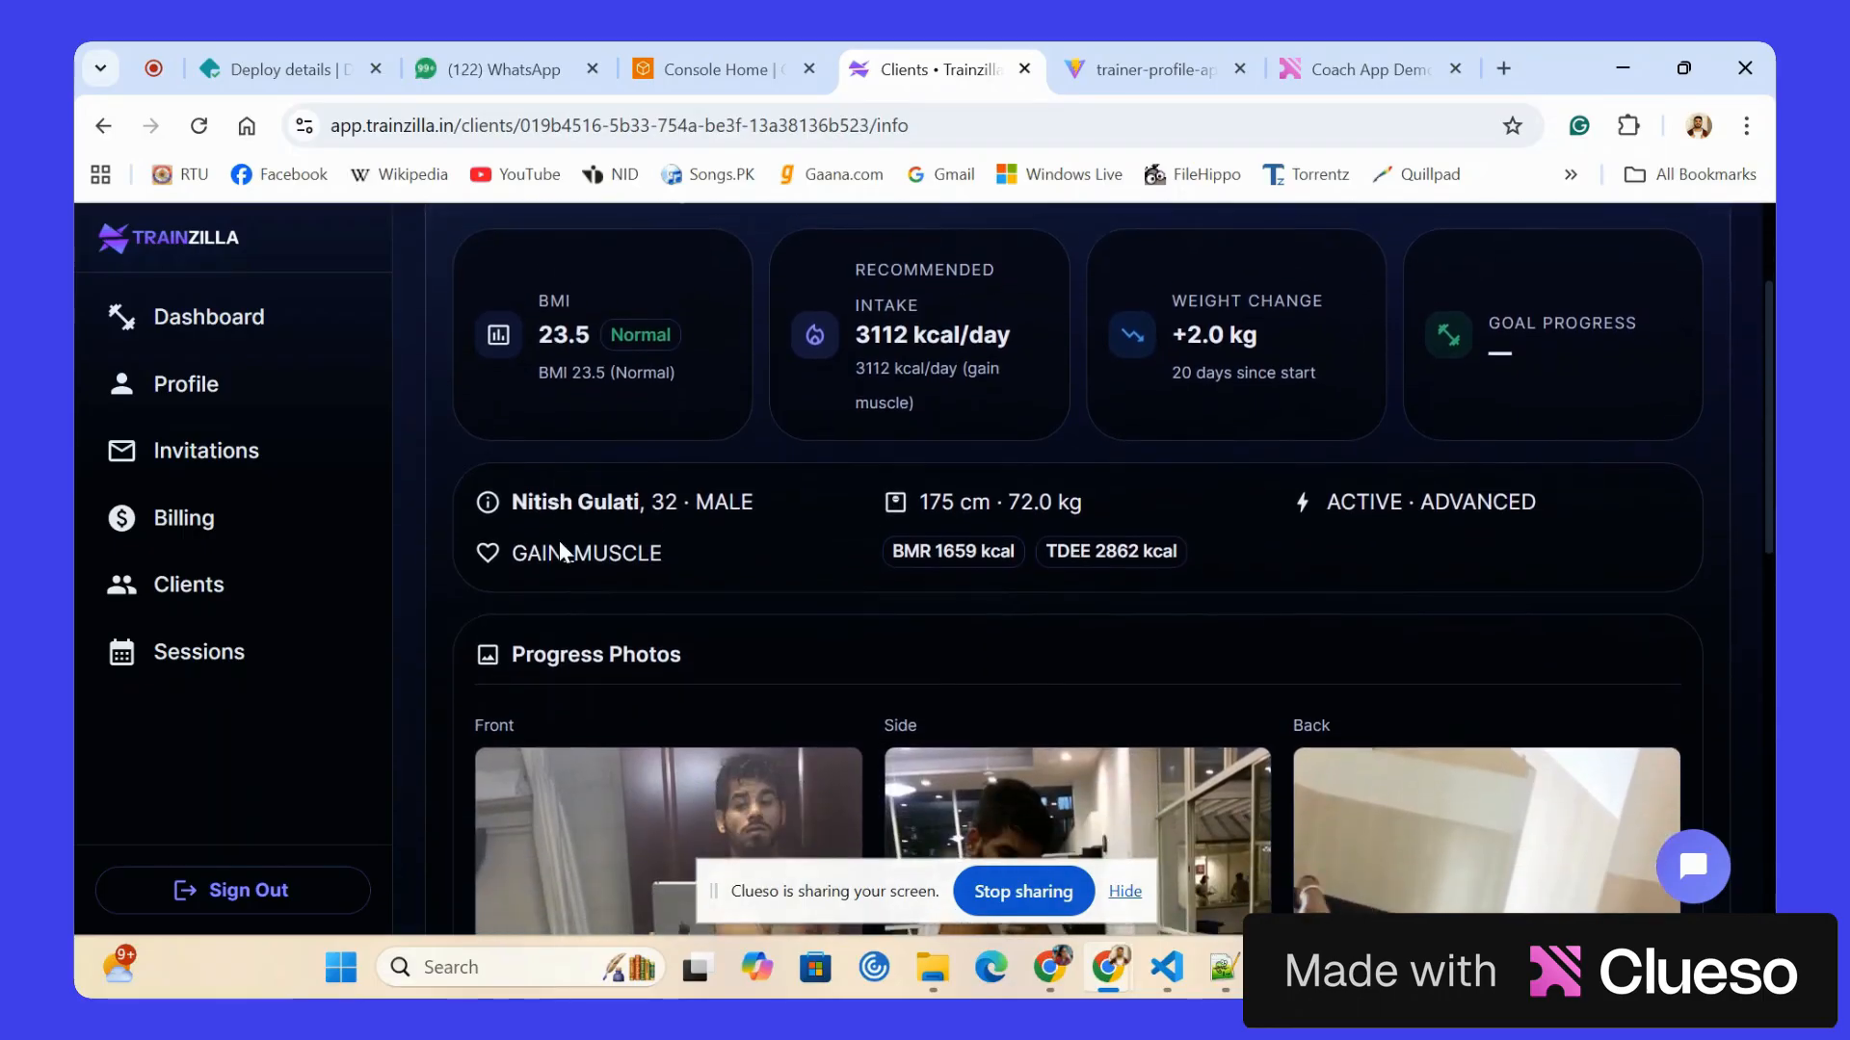
pyautogui.scroll(-1, 559, 549)
pyautogui.scroll(-4, 893, 436)
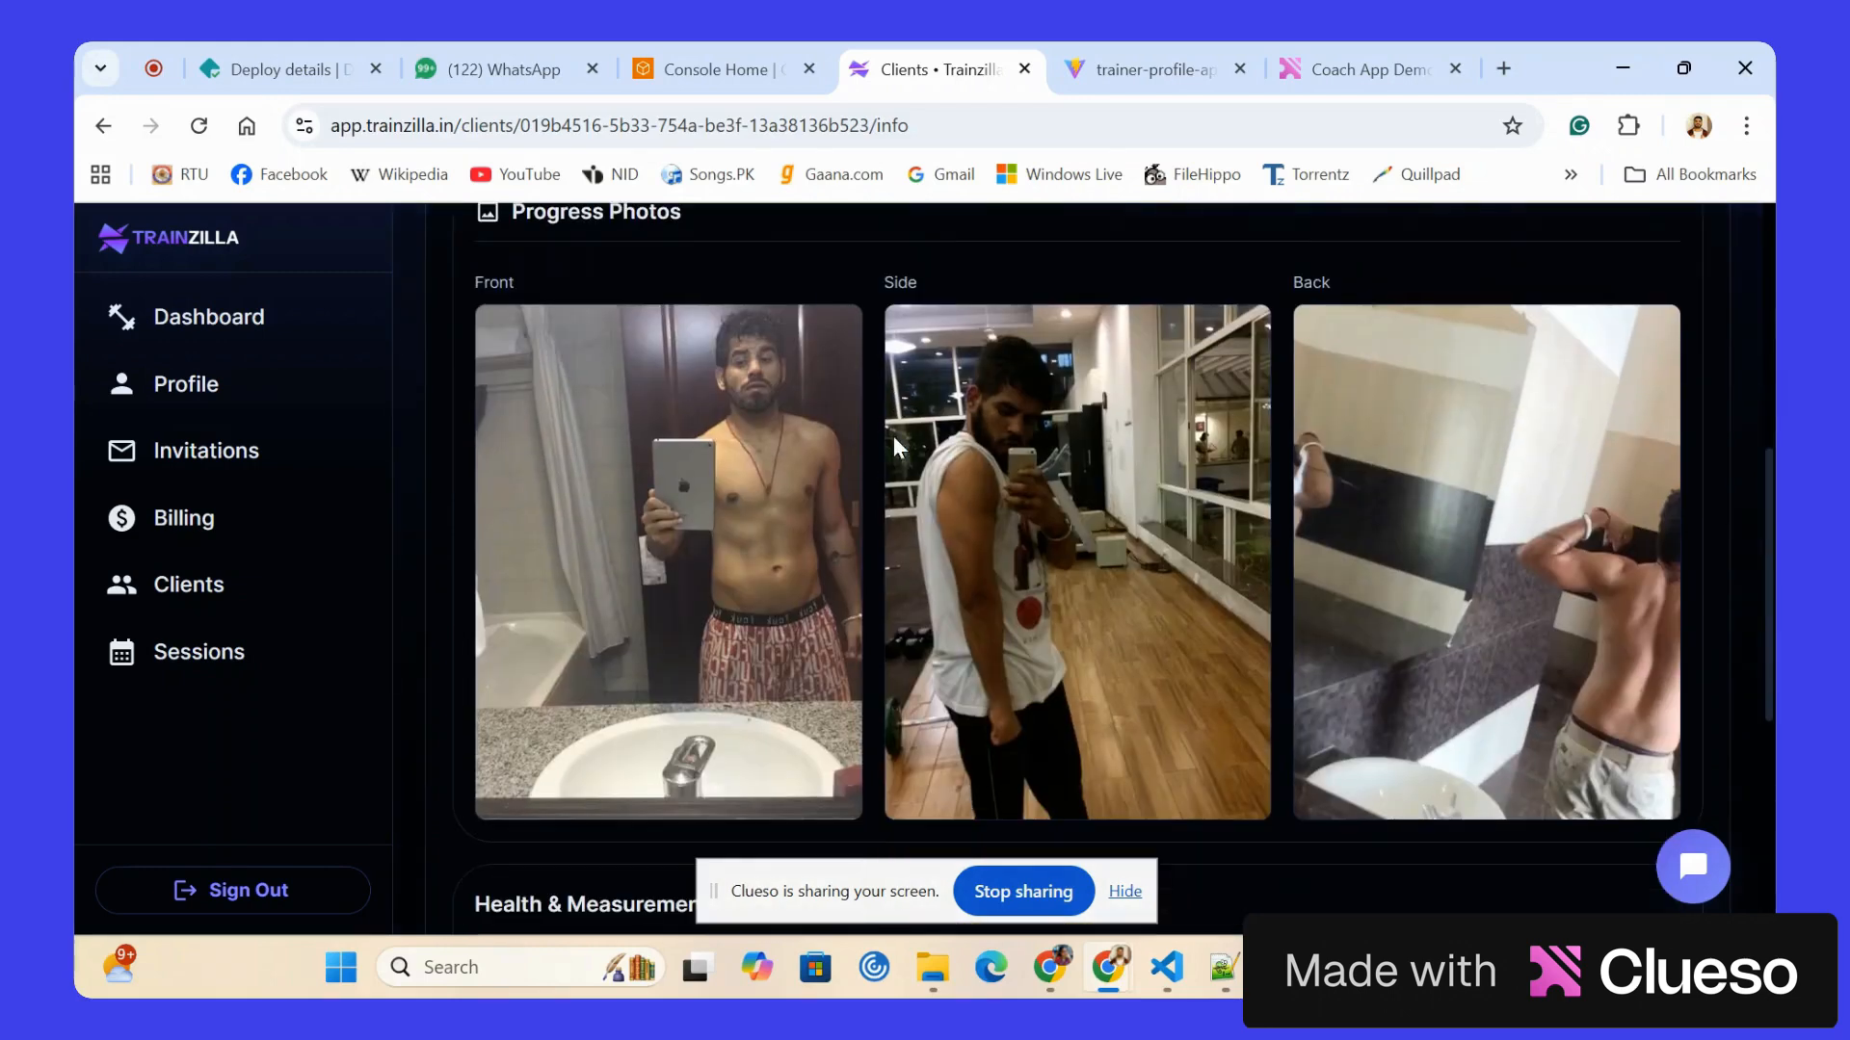
pyautogui.moveTo(893, 436)
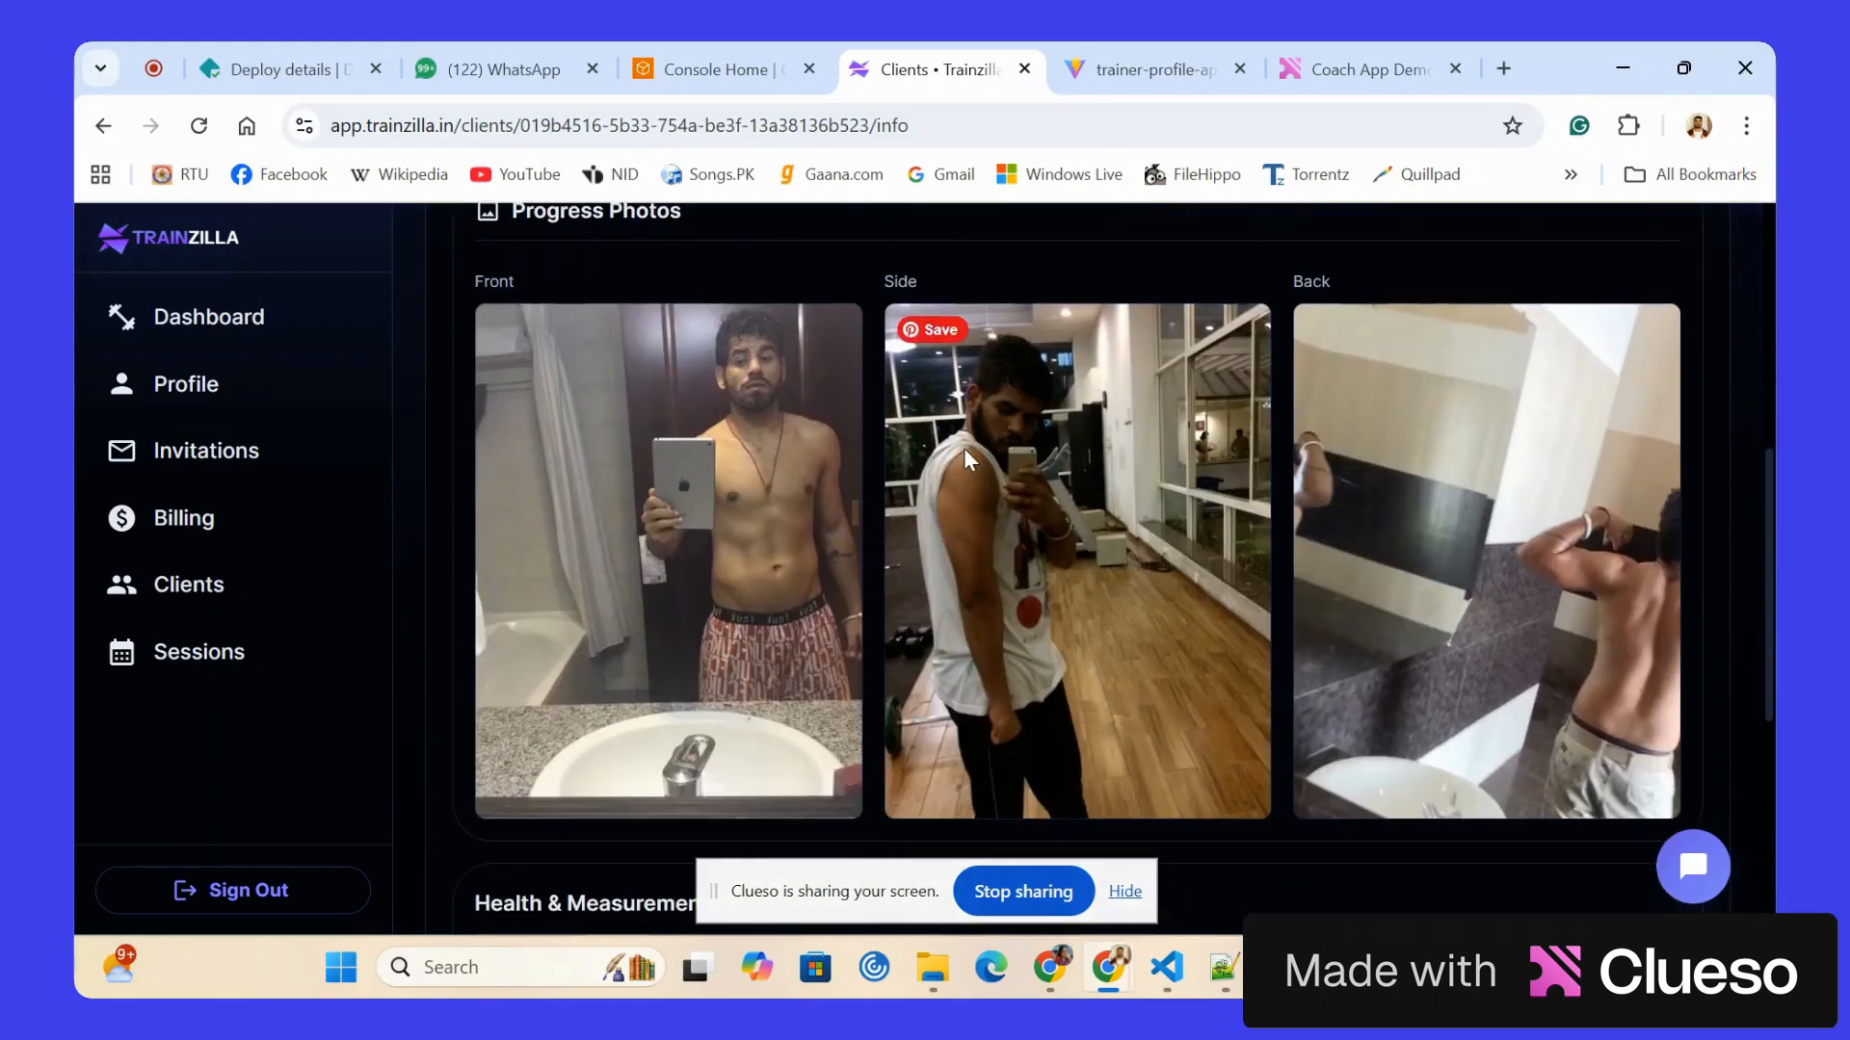
pyautogui.scroll(-3, 964, 448)
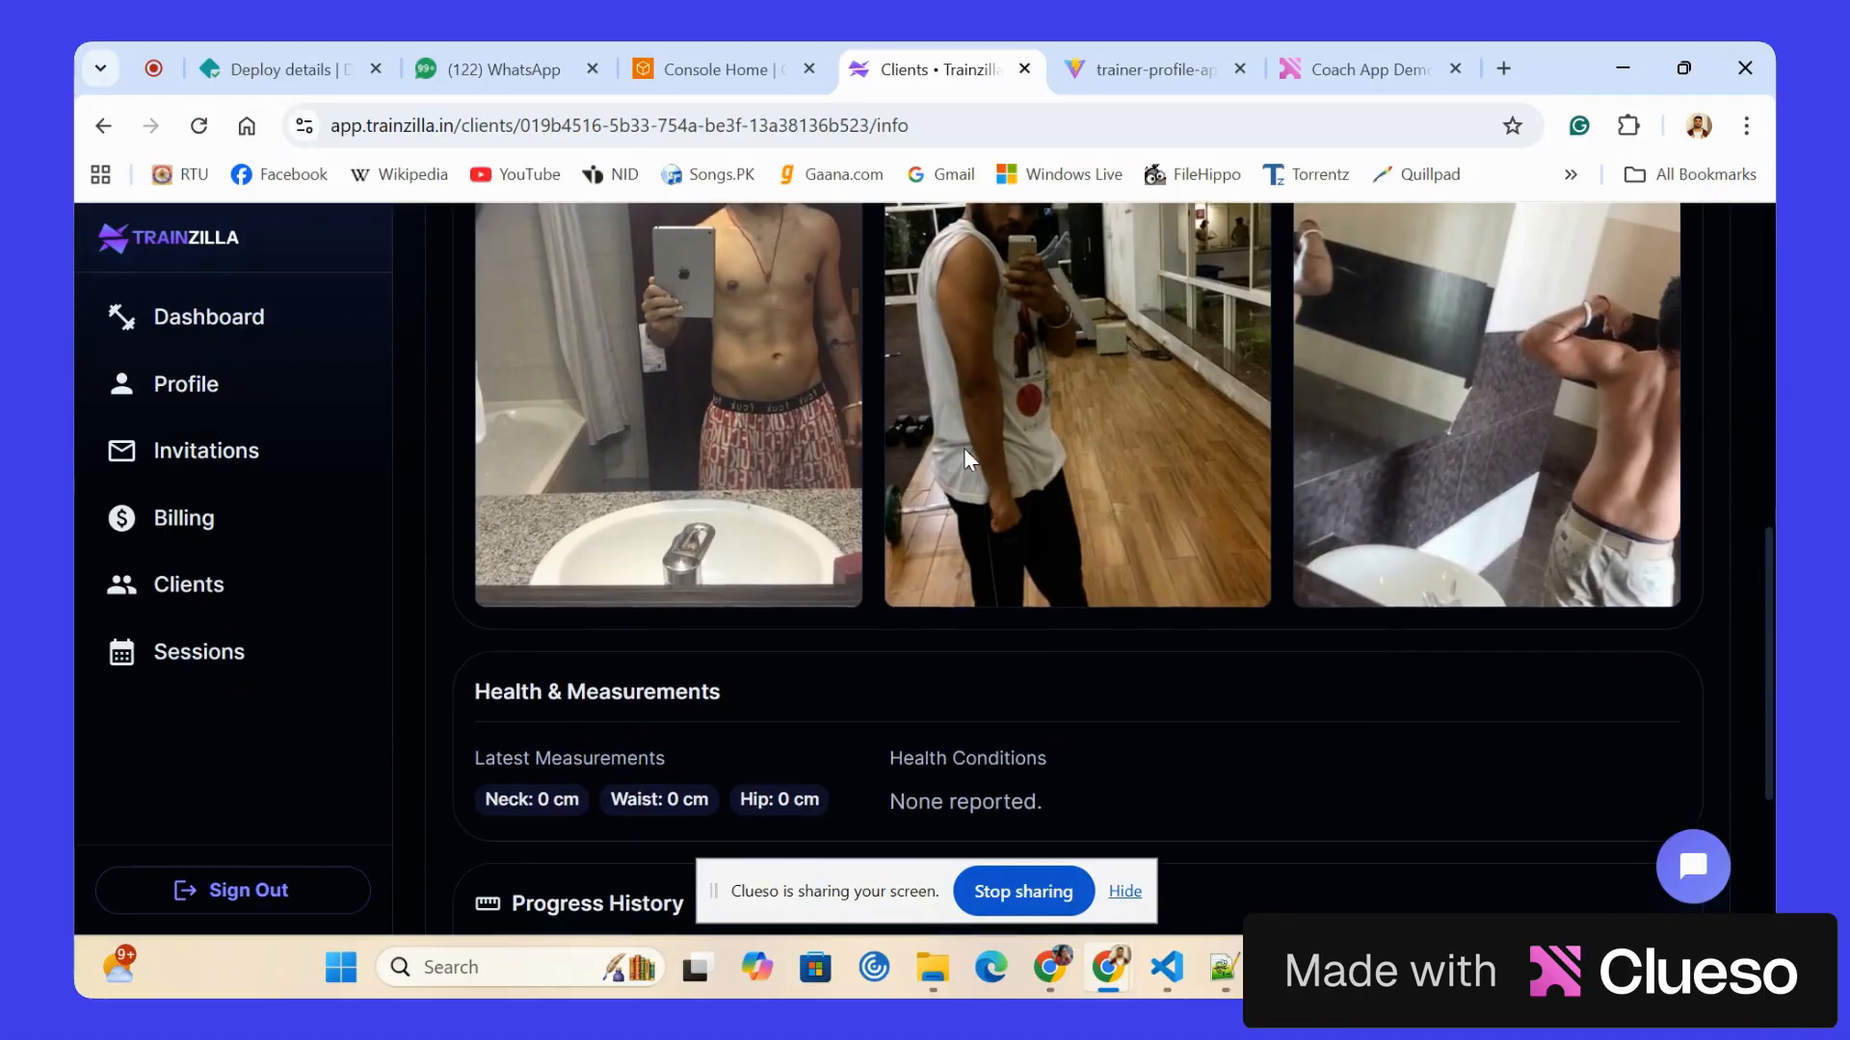
pyautogui.scroll(-1, 964, 448)
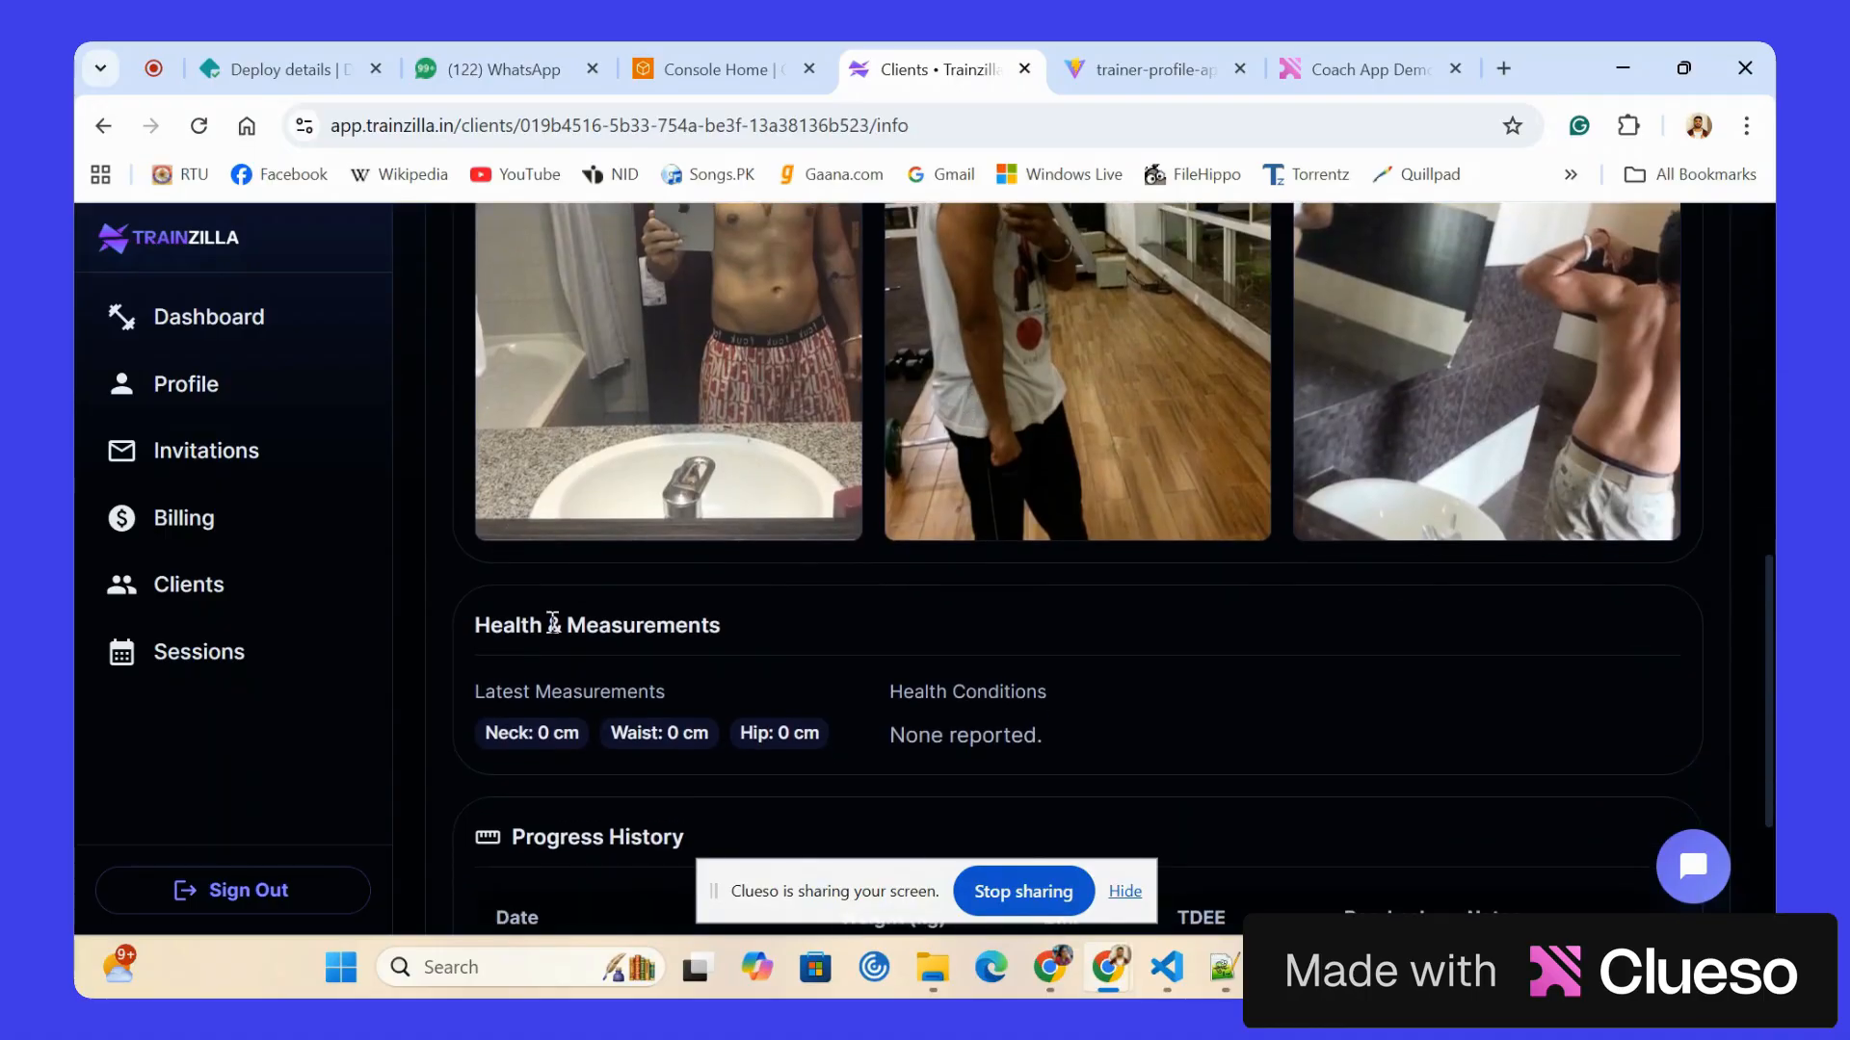
# Examine the client's progress history and day logs, and return to the client info page.
pyautogui.scroll(-1, 552, 623)
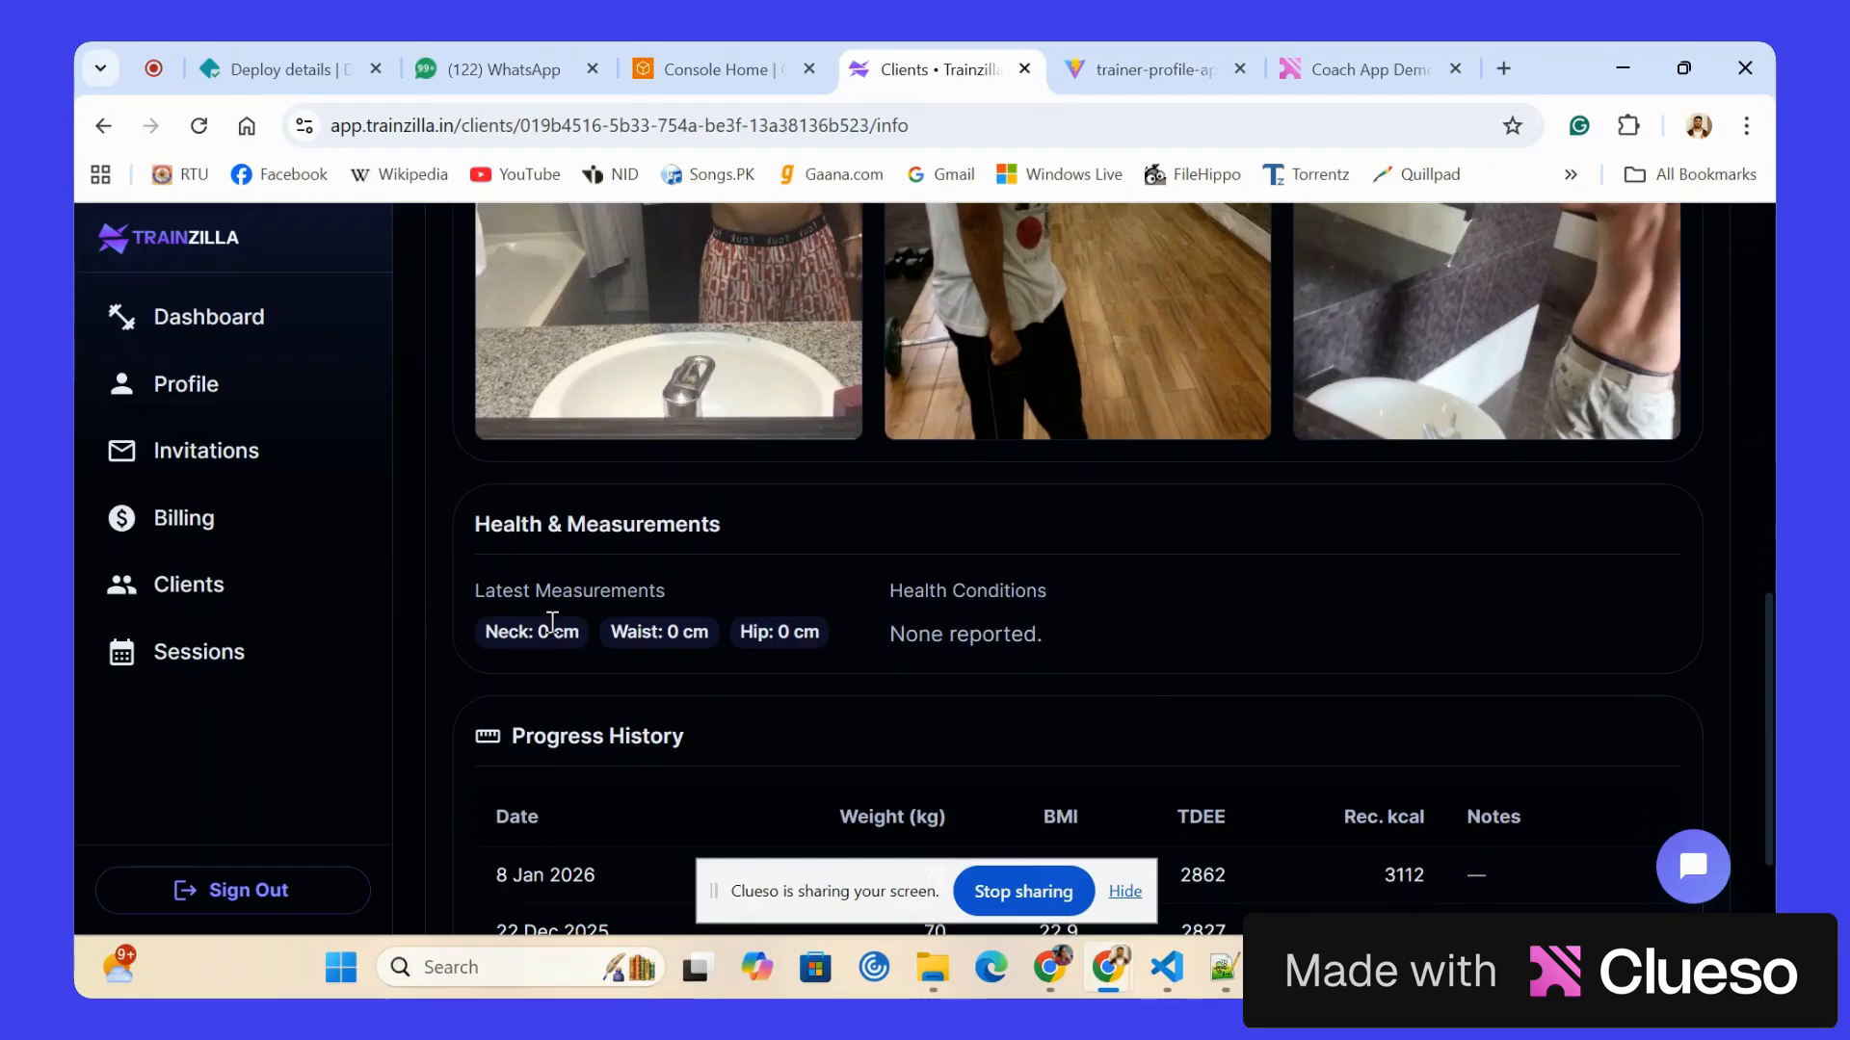
pyautogui.scroll(-1, 552, 623)
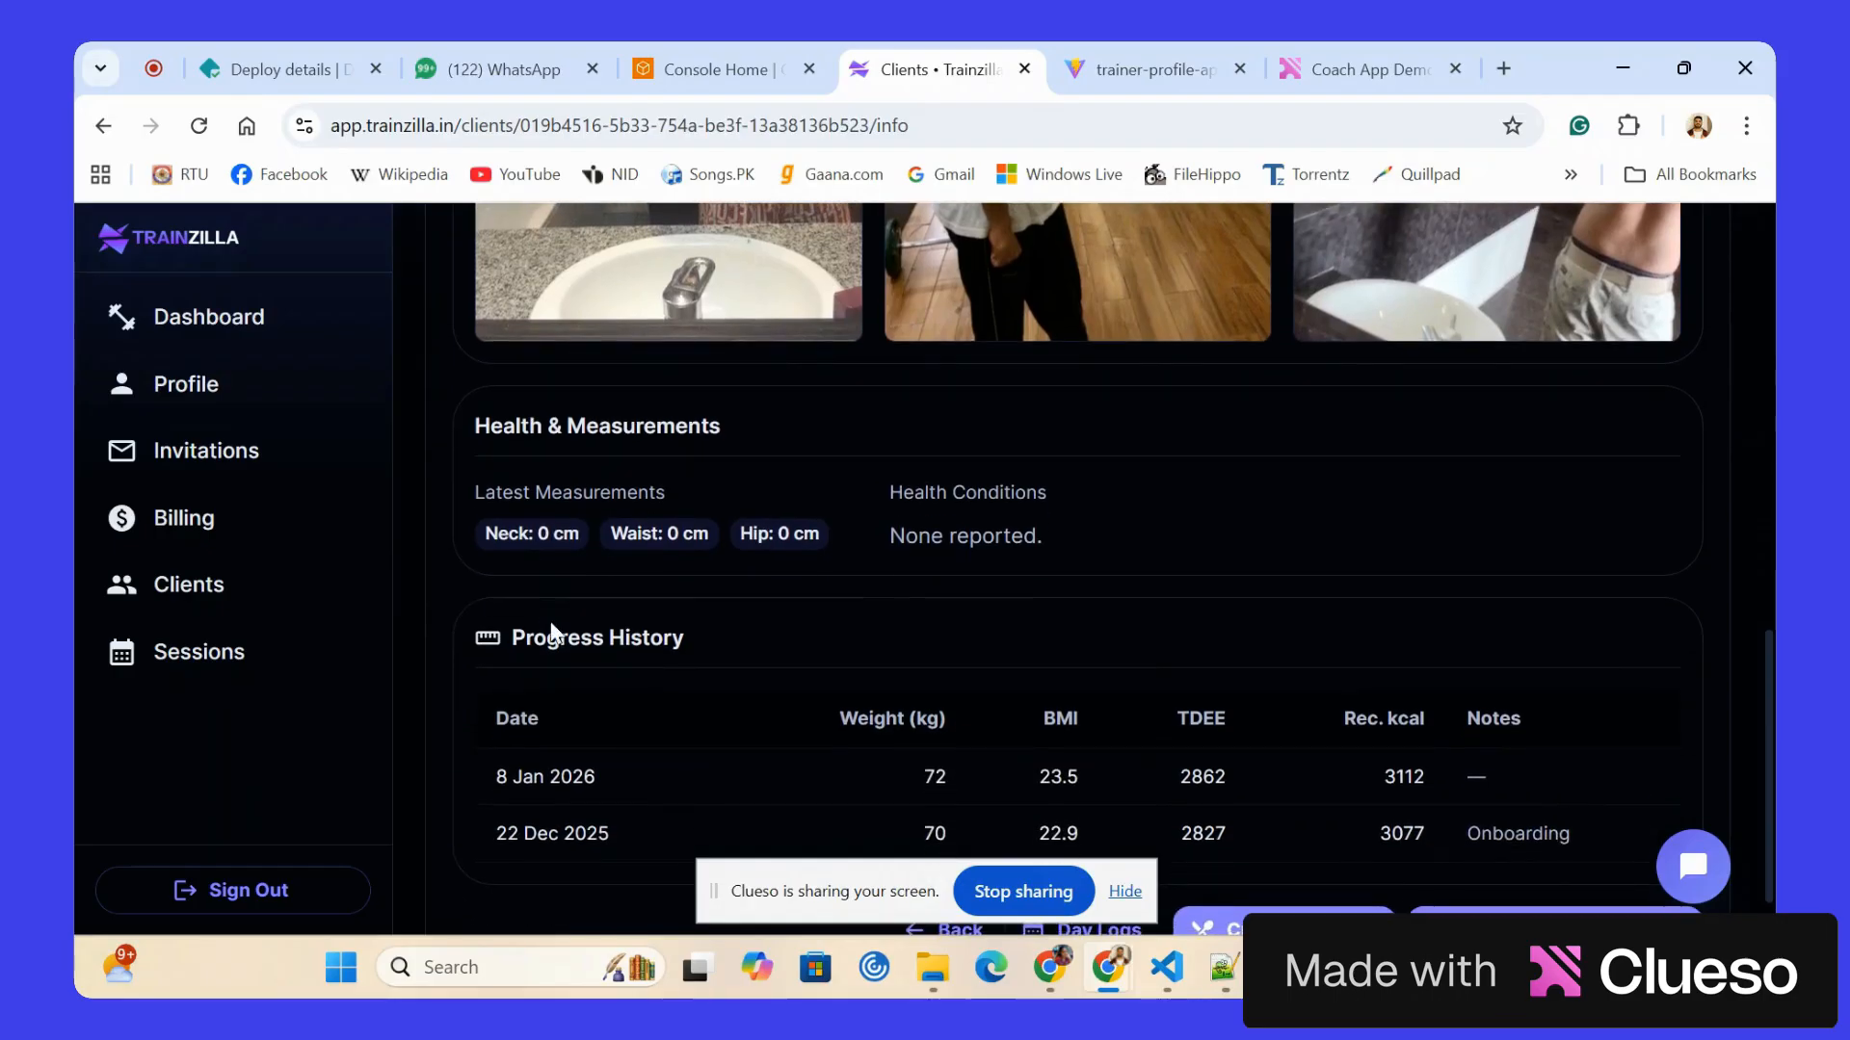
pyautogui.scroll(-1, 554, 633)
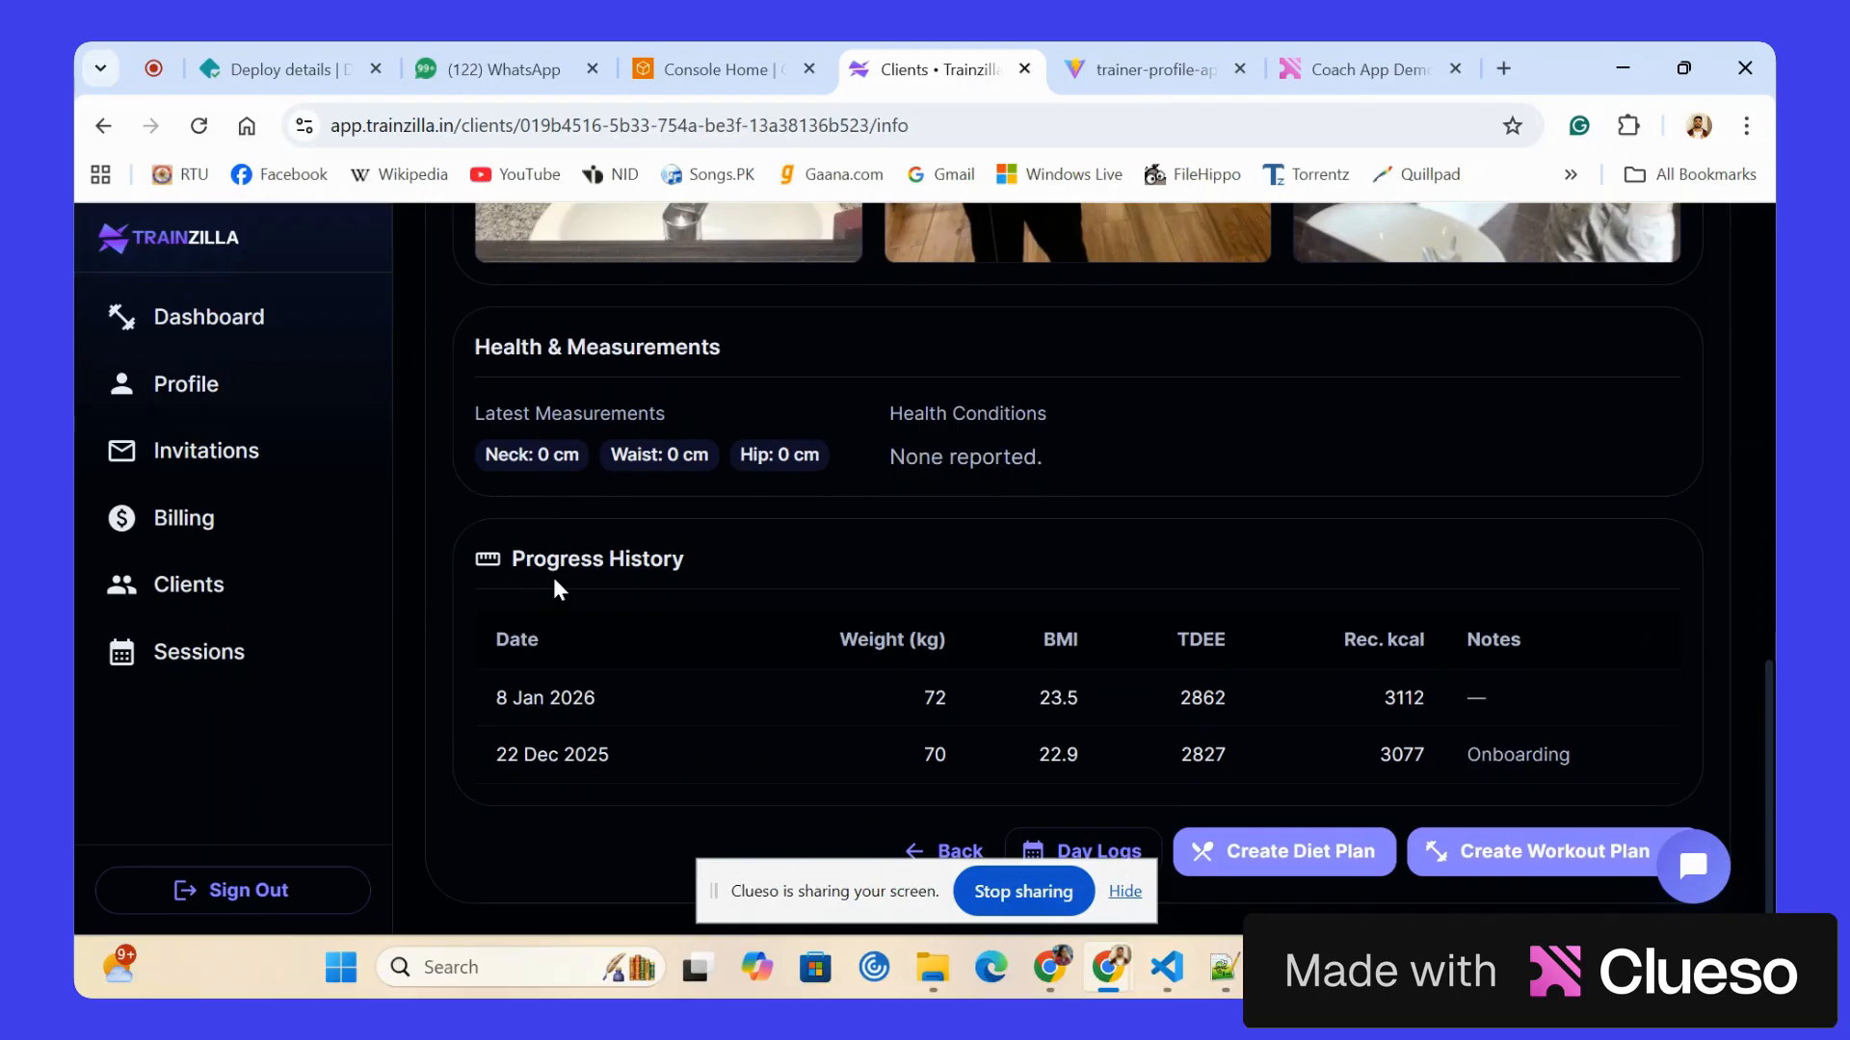
pyautogui.scroll(10, 553, 576)
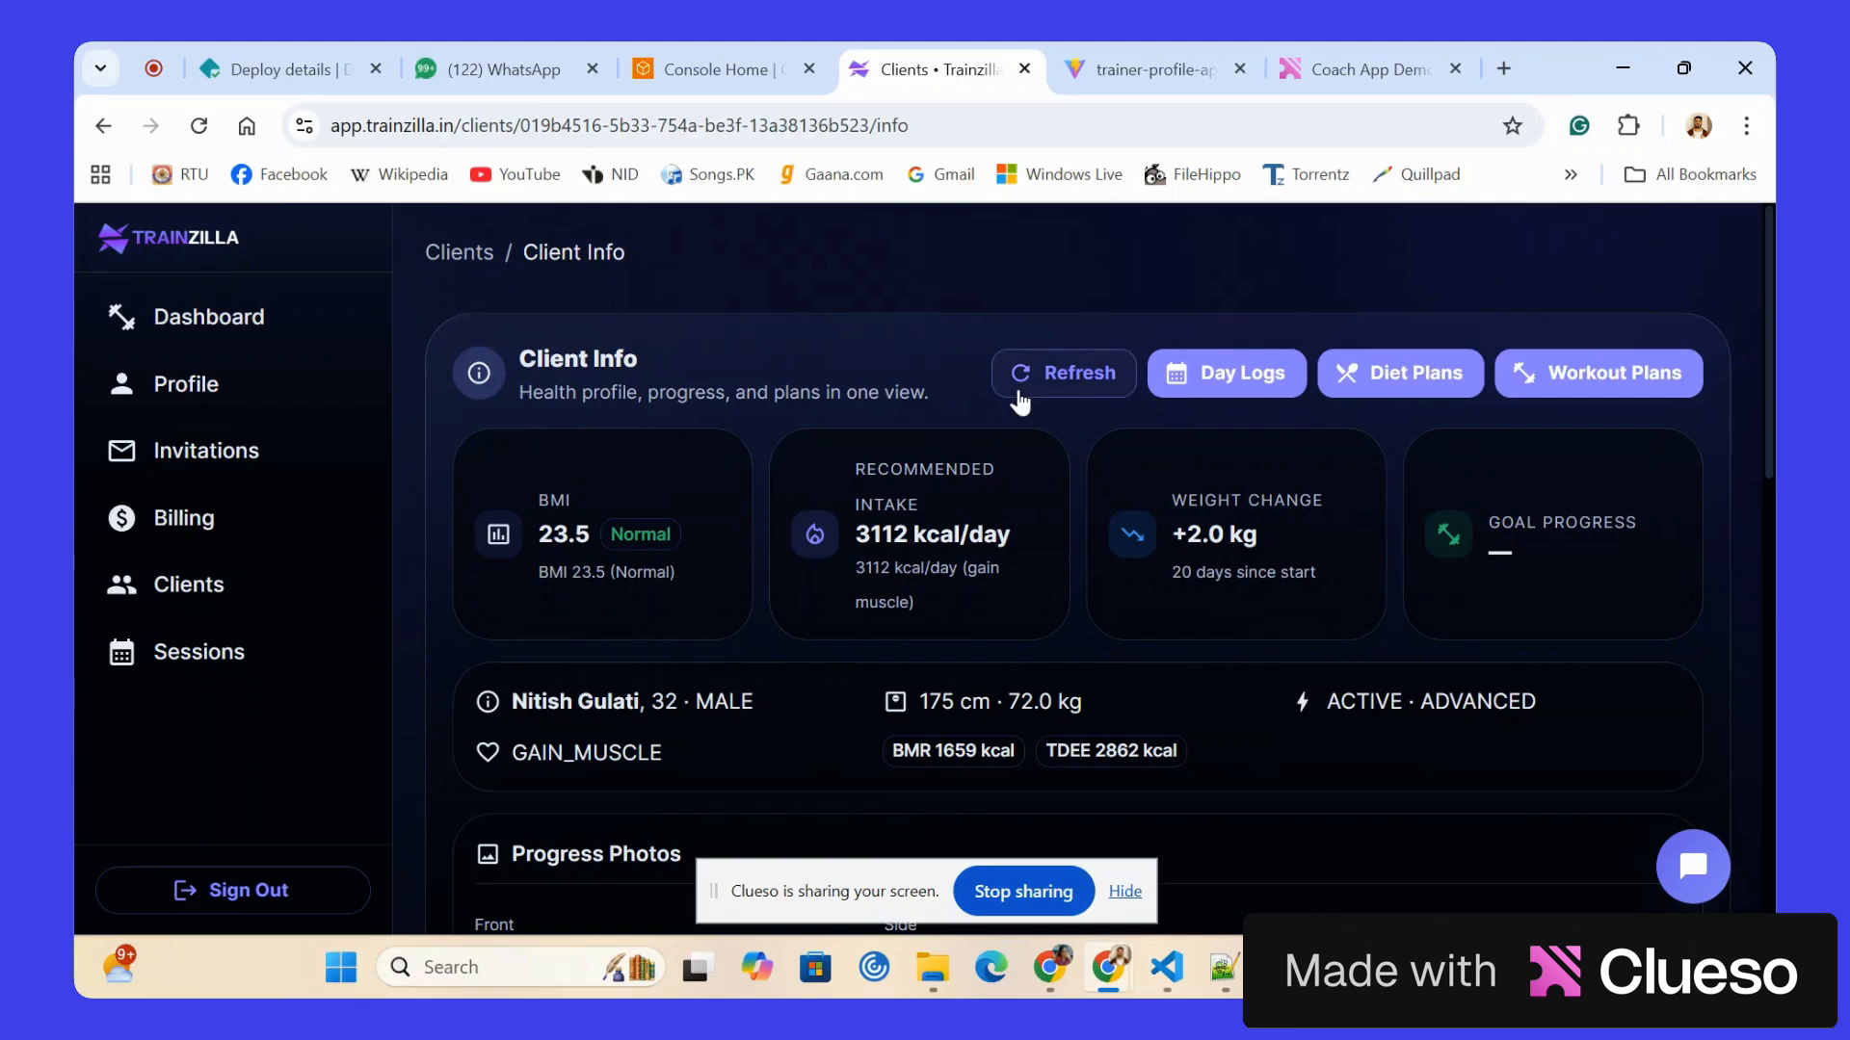
pyautogui.click(1192, 385)
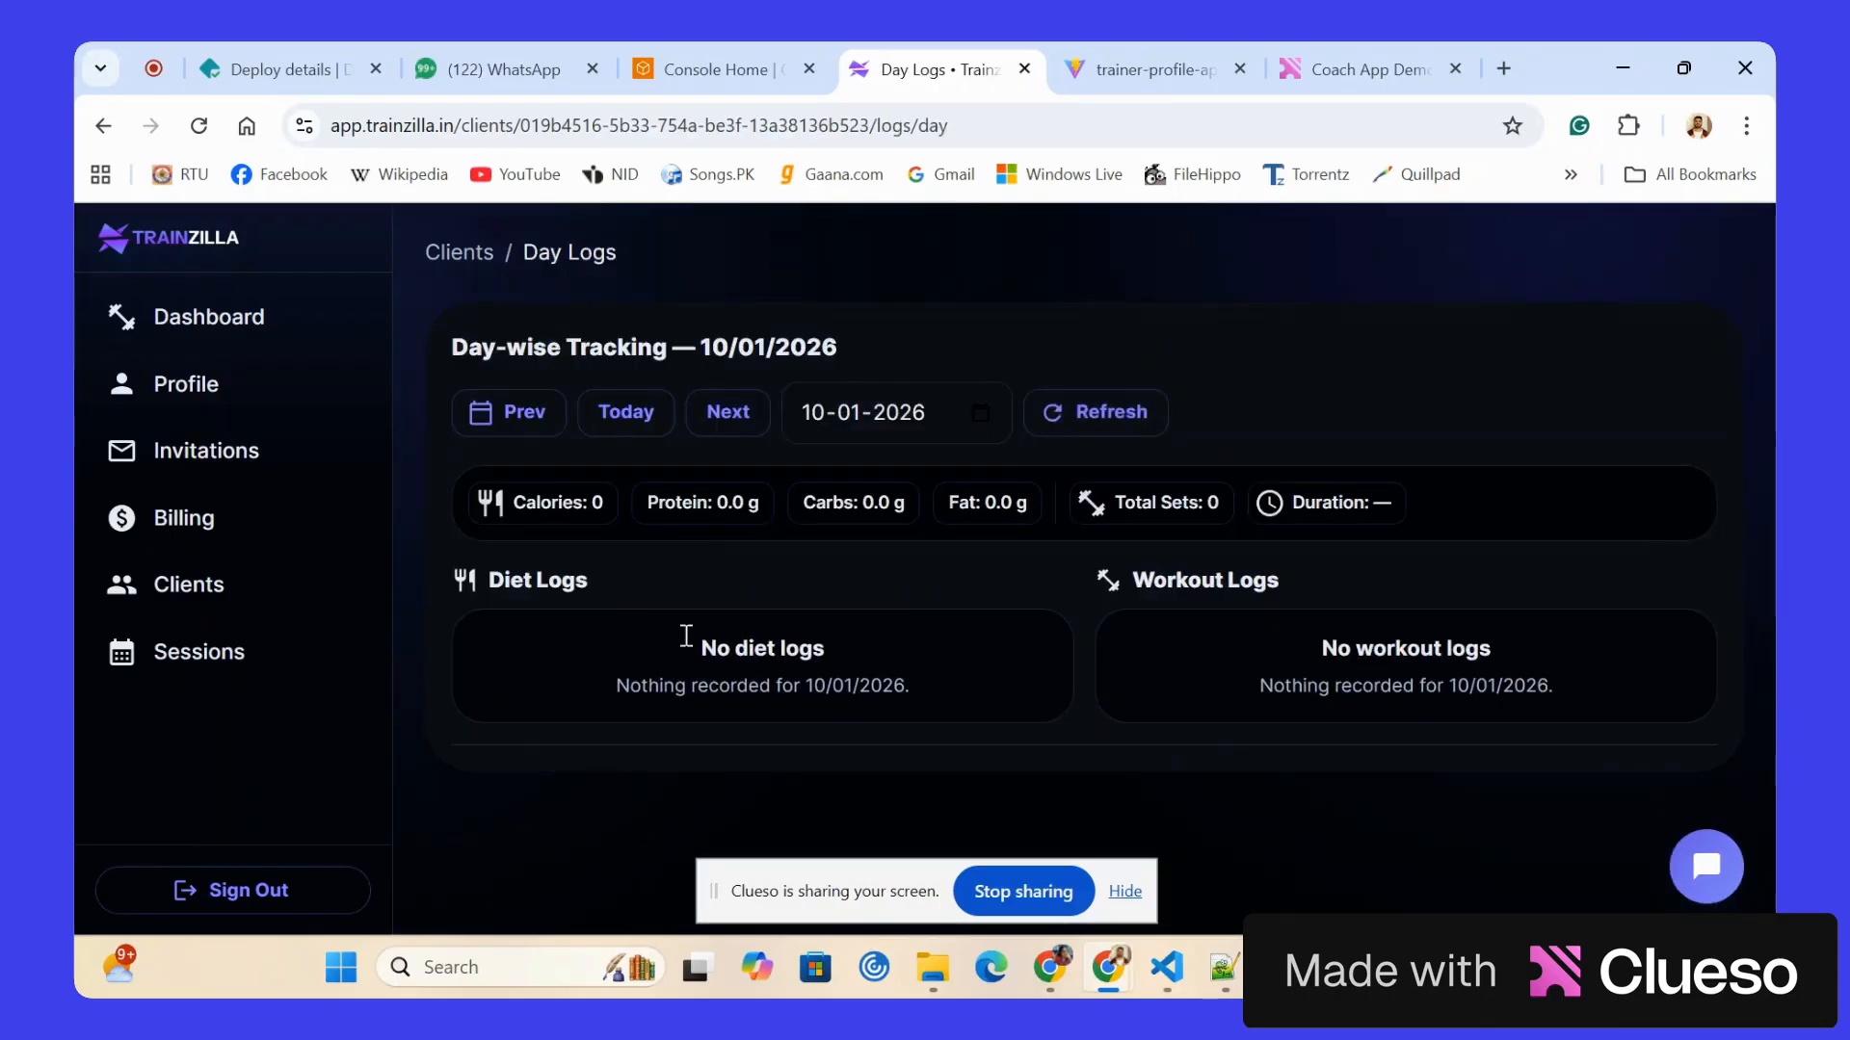
pyautogui.click(104, 128)
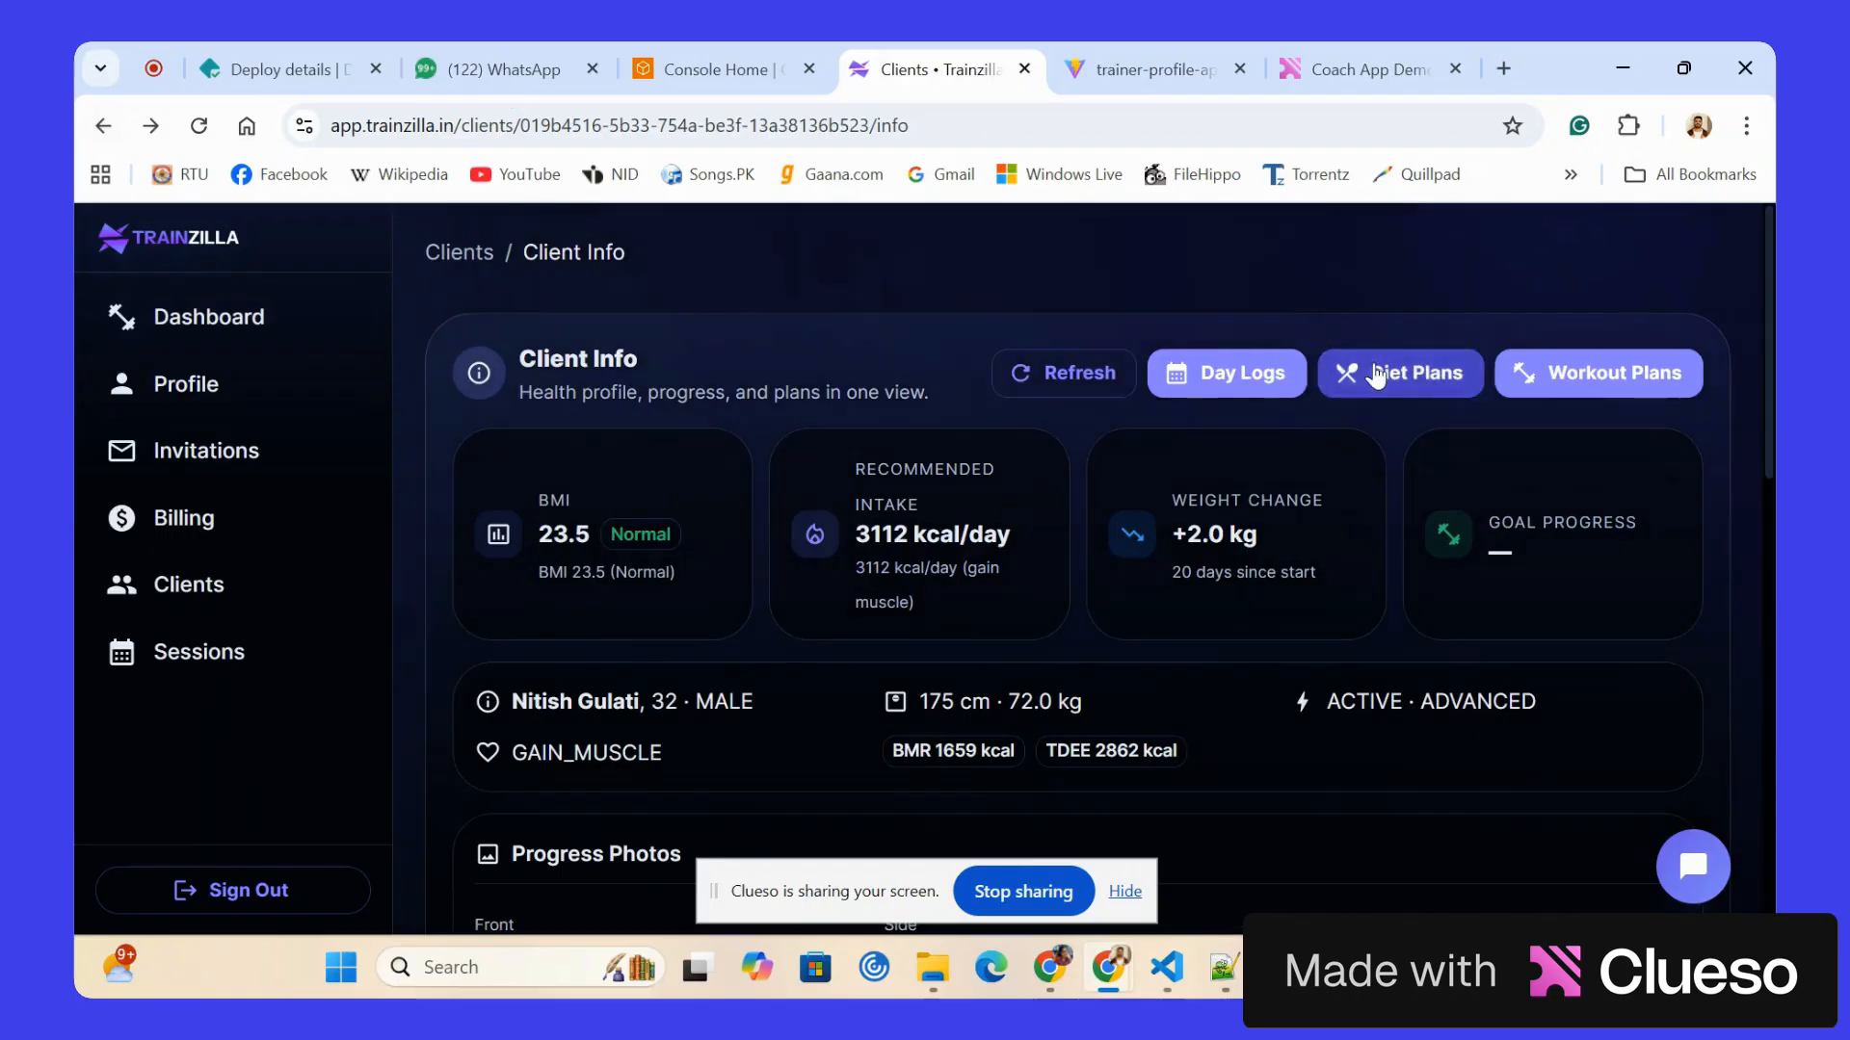
# Open the client's diet plans and start creating a new diet plan.
pyautogui.click(1377, 371)
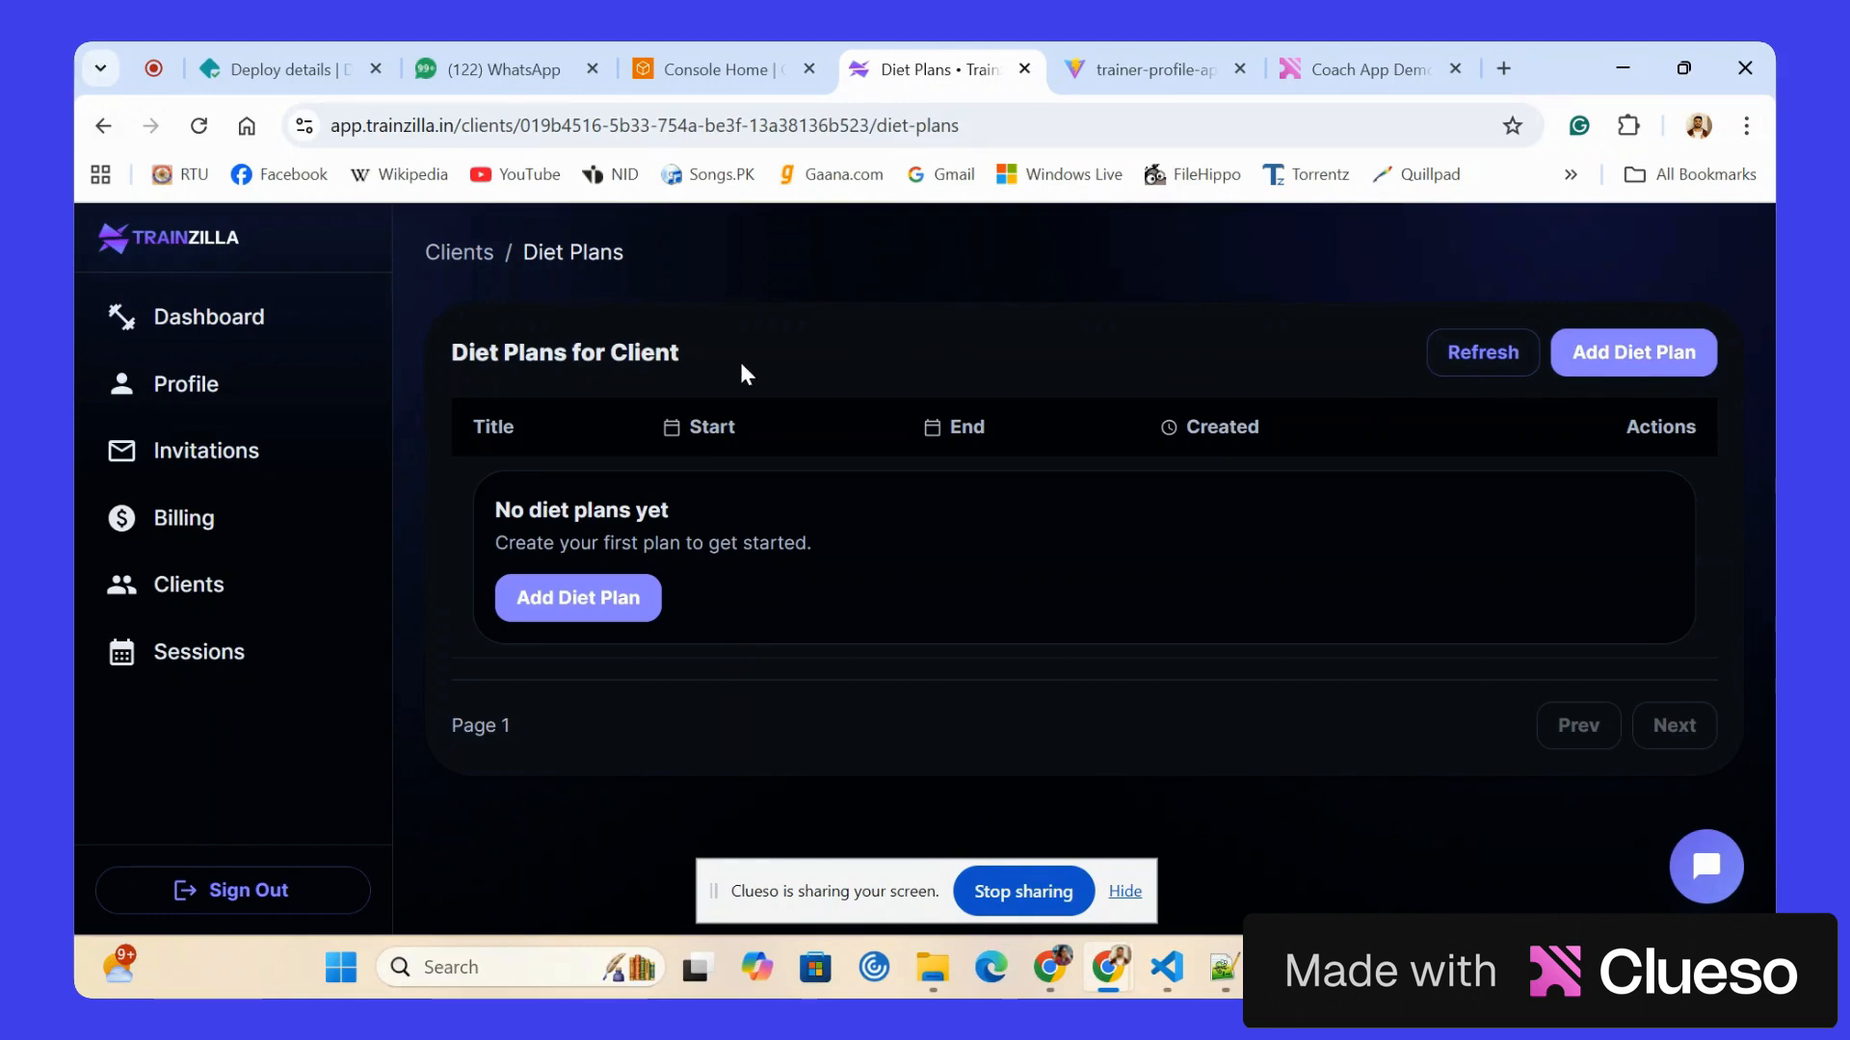
pyautogui.click(1653, 357)
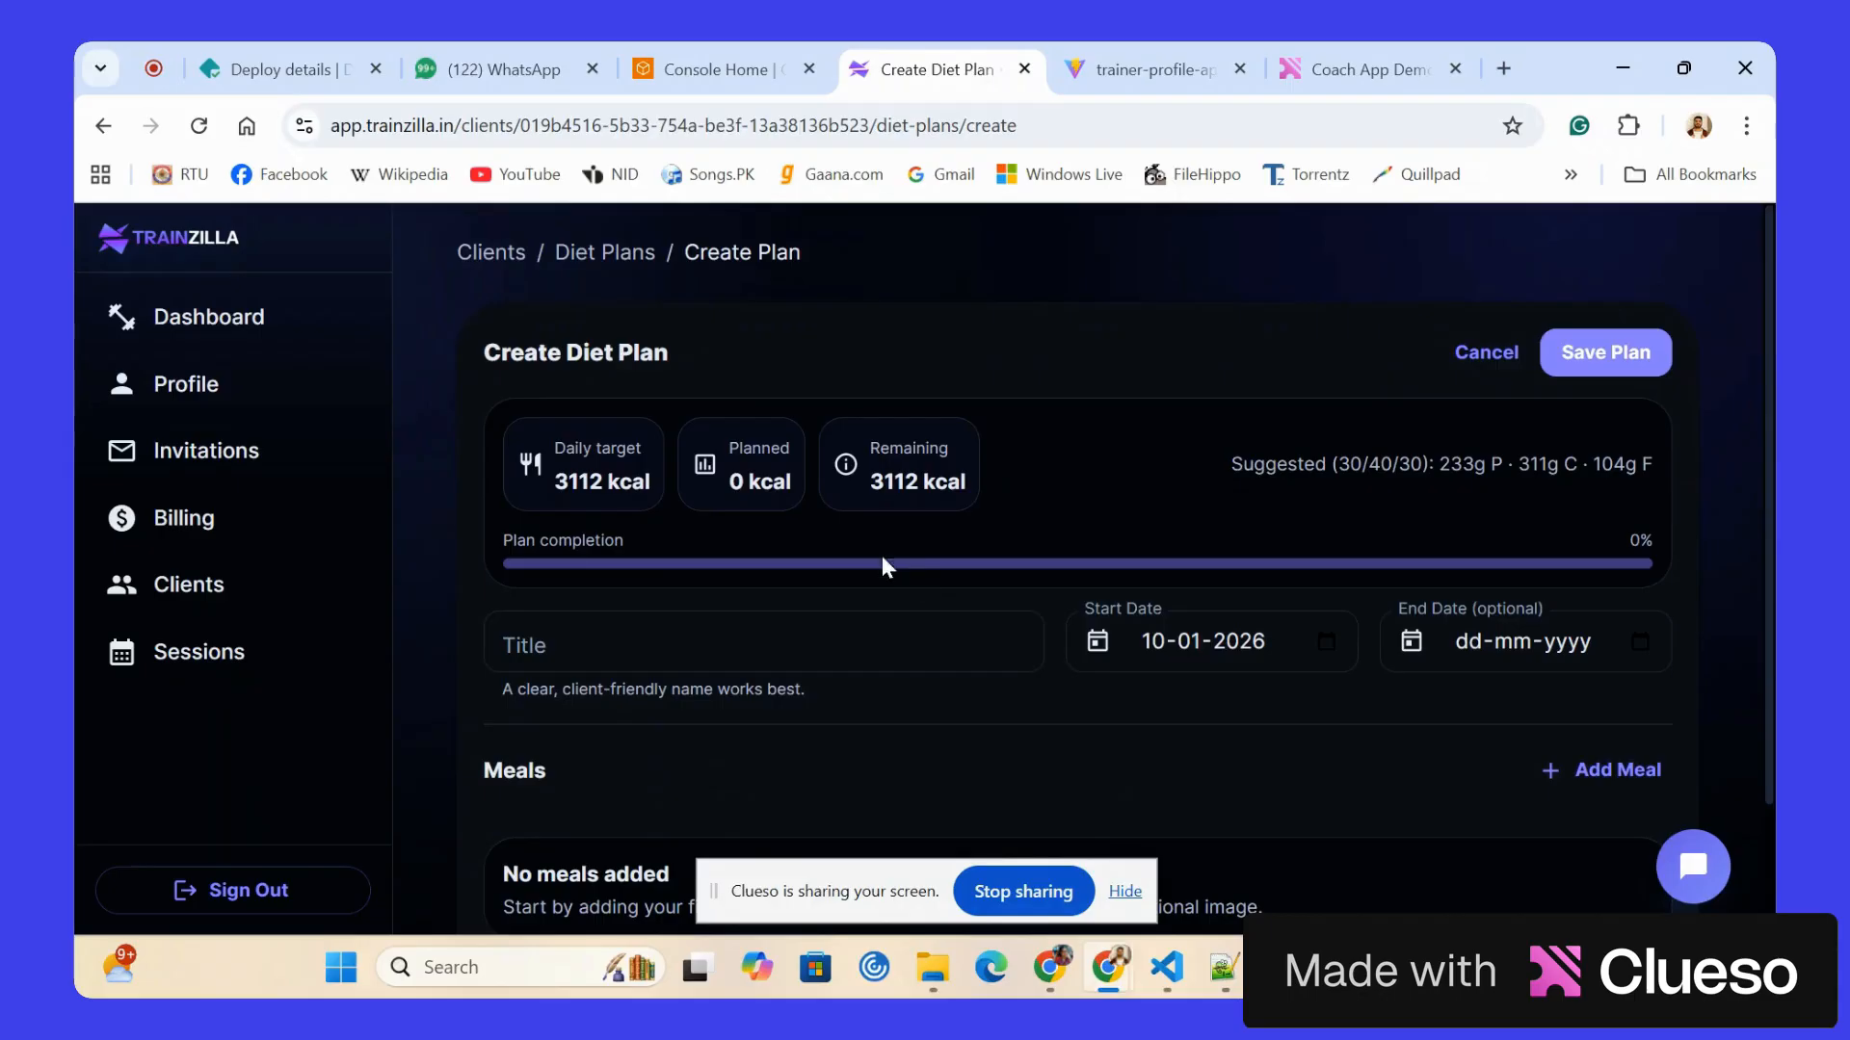
pyautogui.scroll(-1, 483, 454)
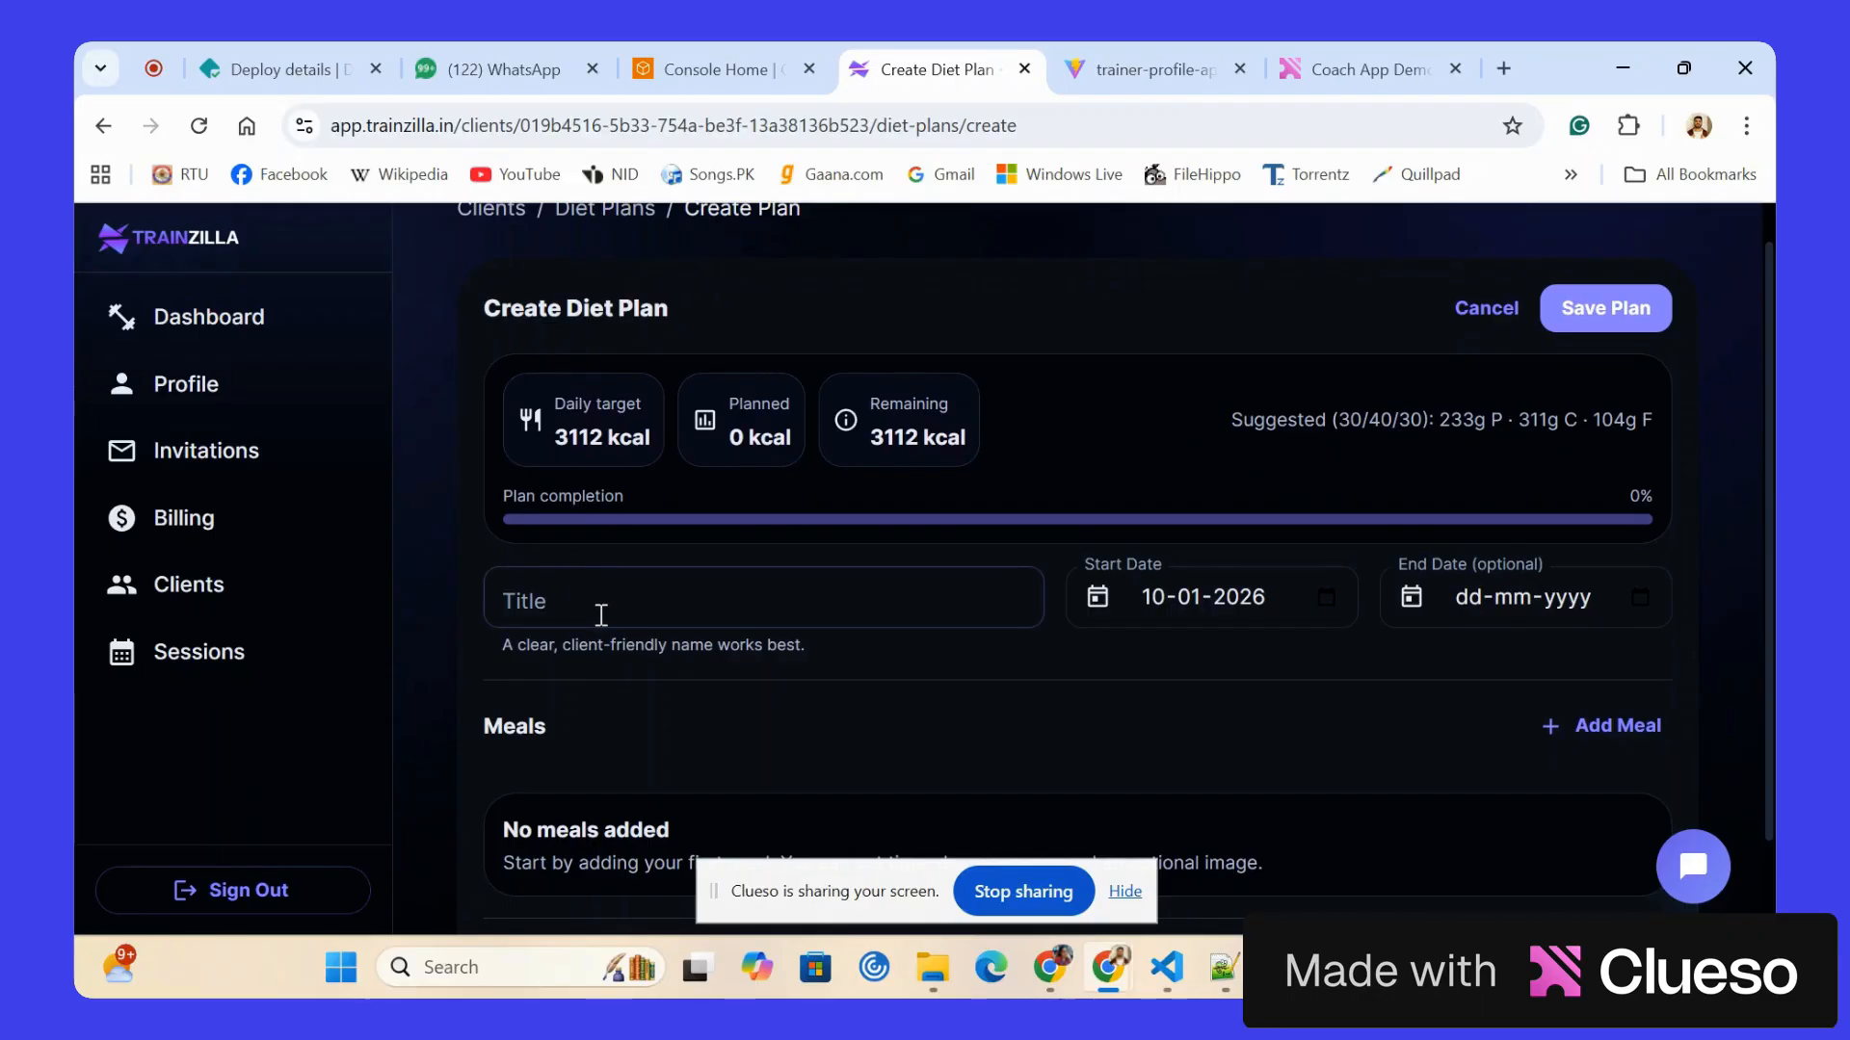
pyautogui.scroll(-1, 601, 615)
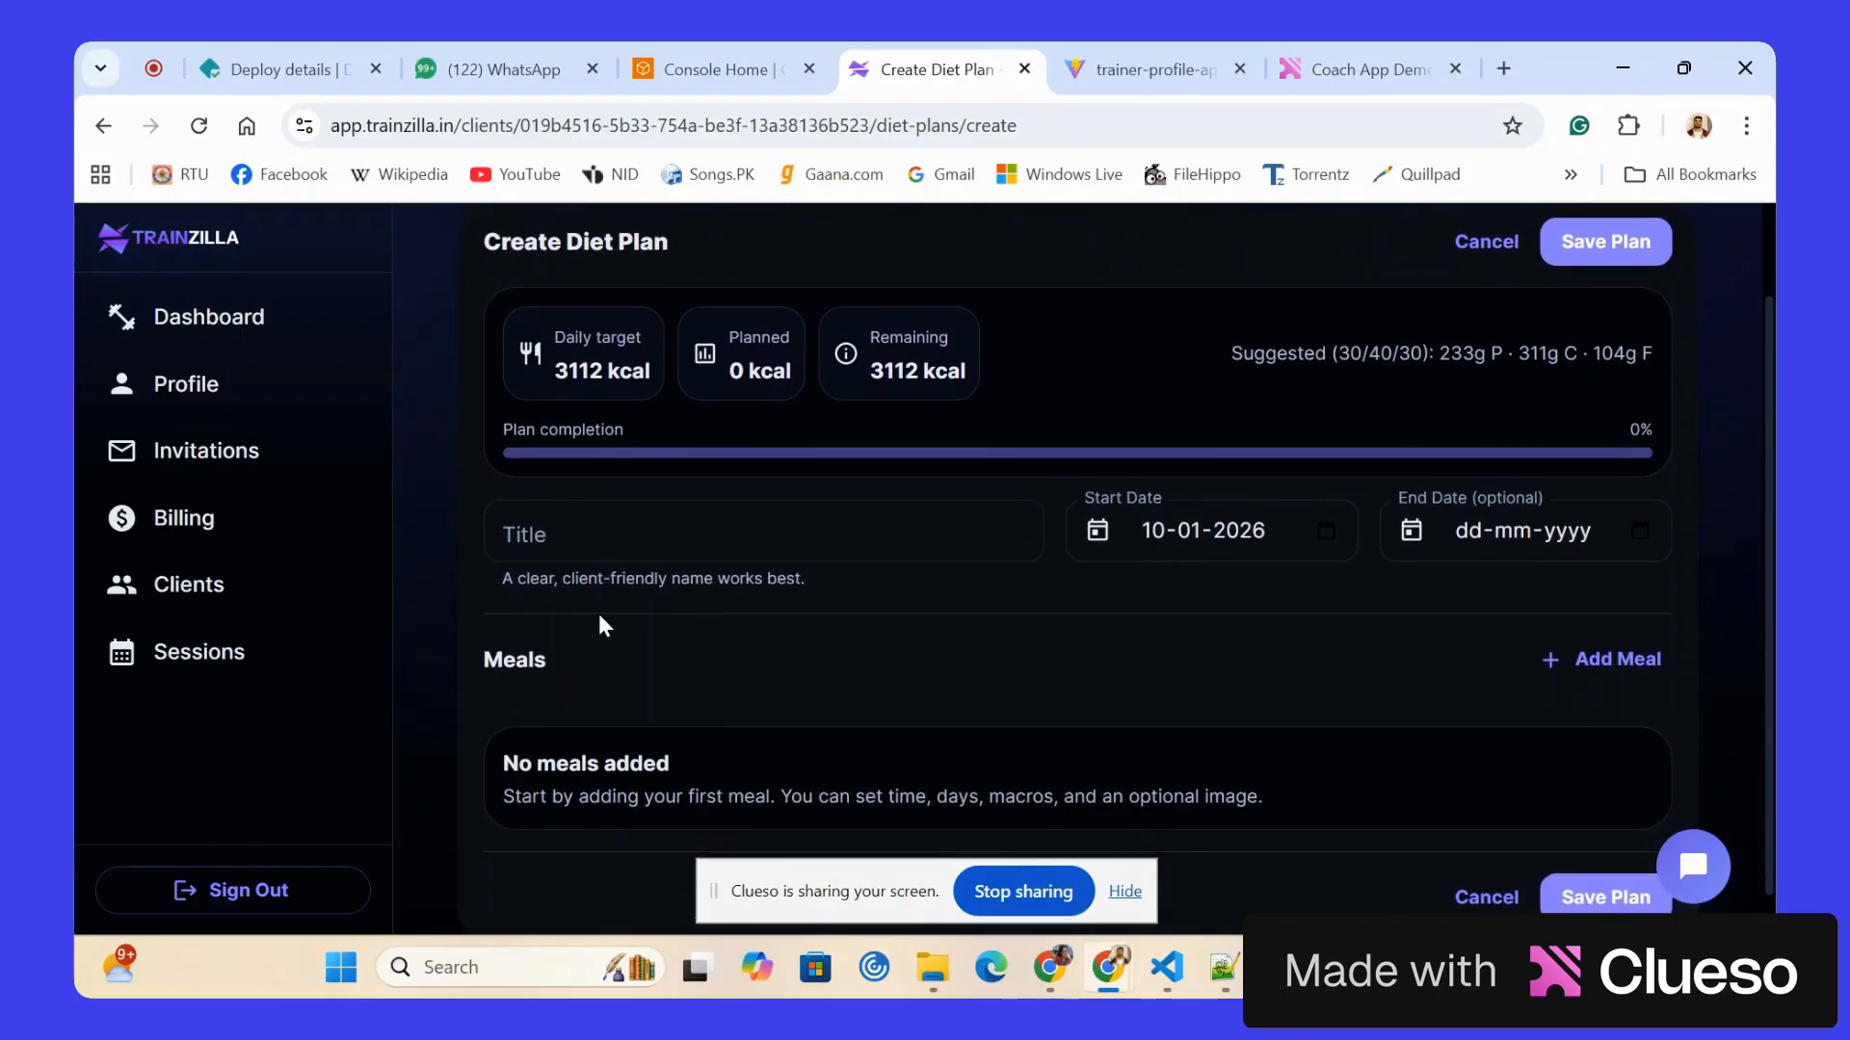
# Title the diet plan "Breakfast".
pyautogui.click(575, 551)
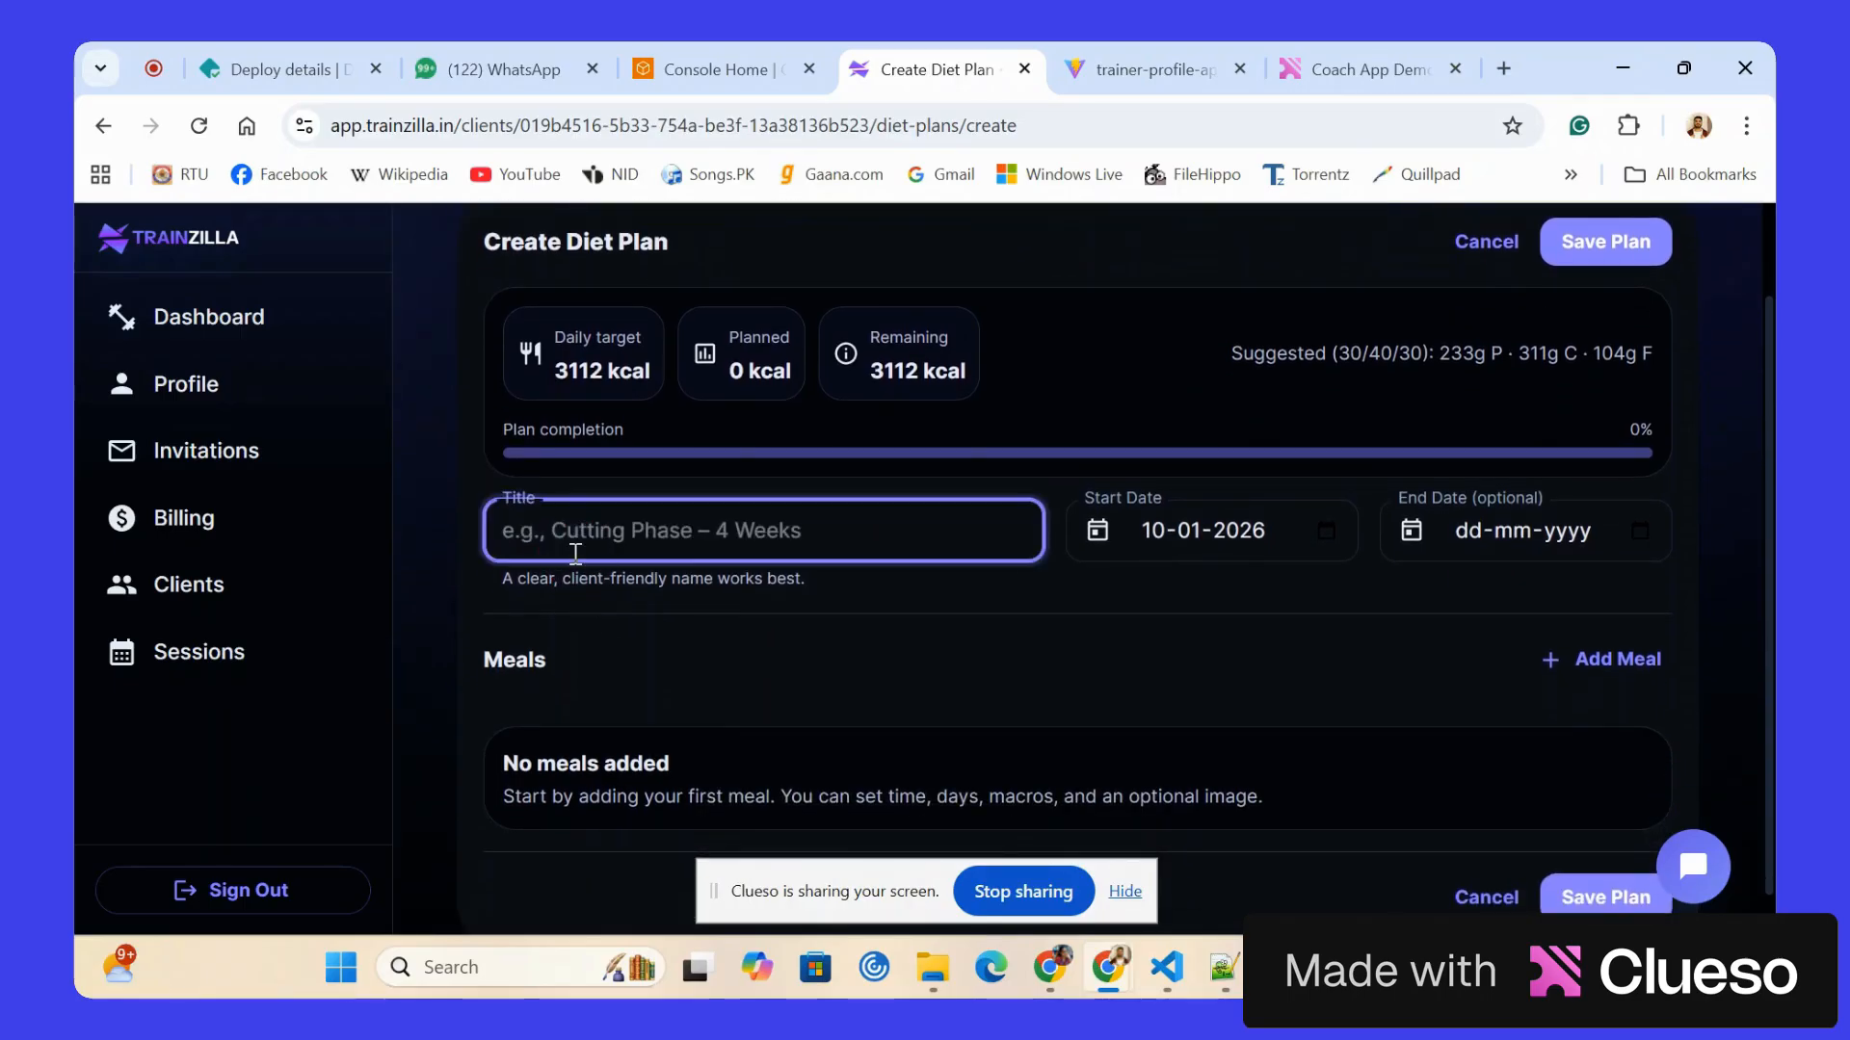
pyautogui.write('Brea')
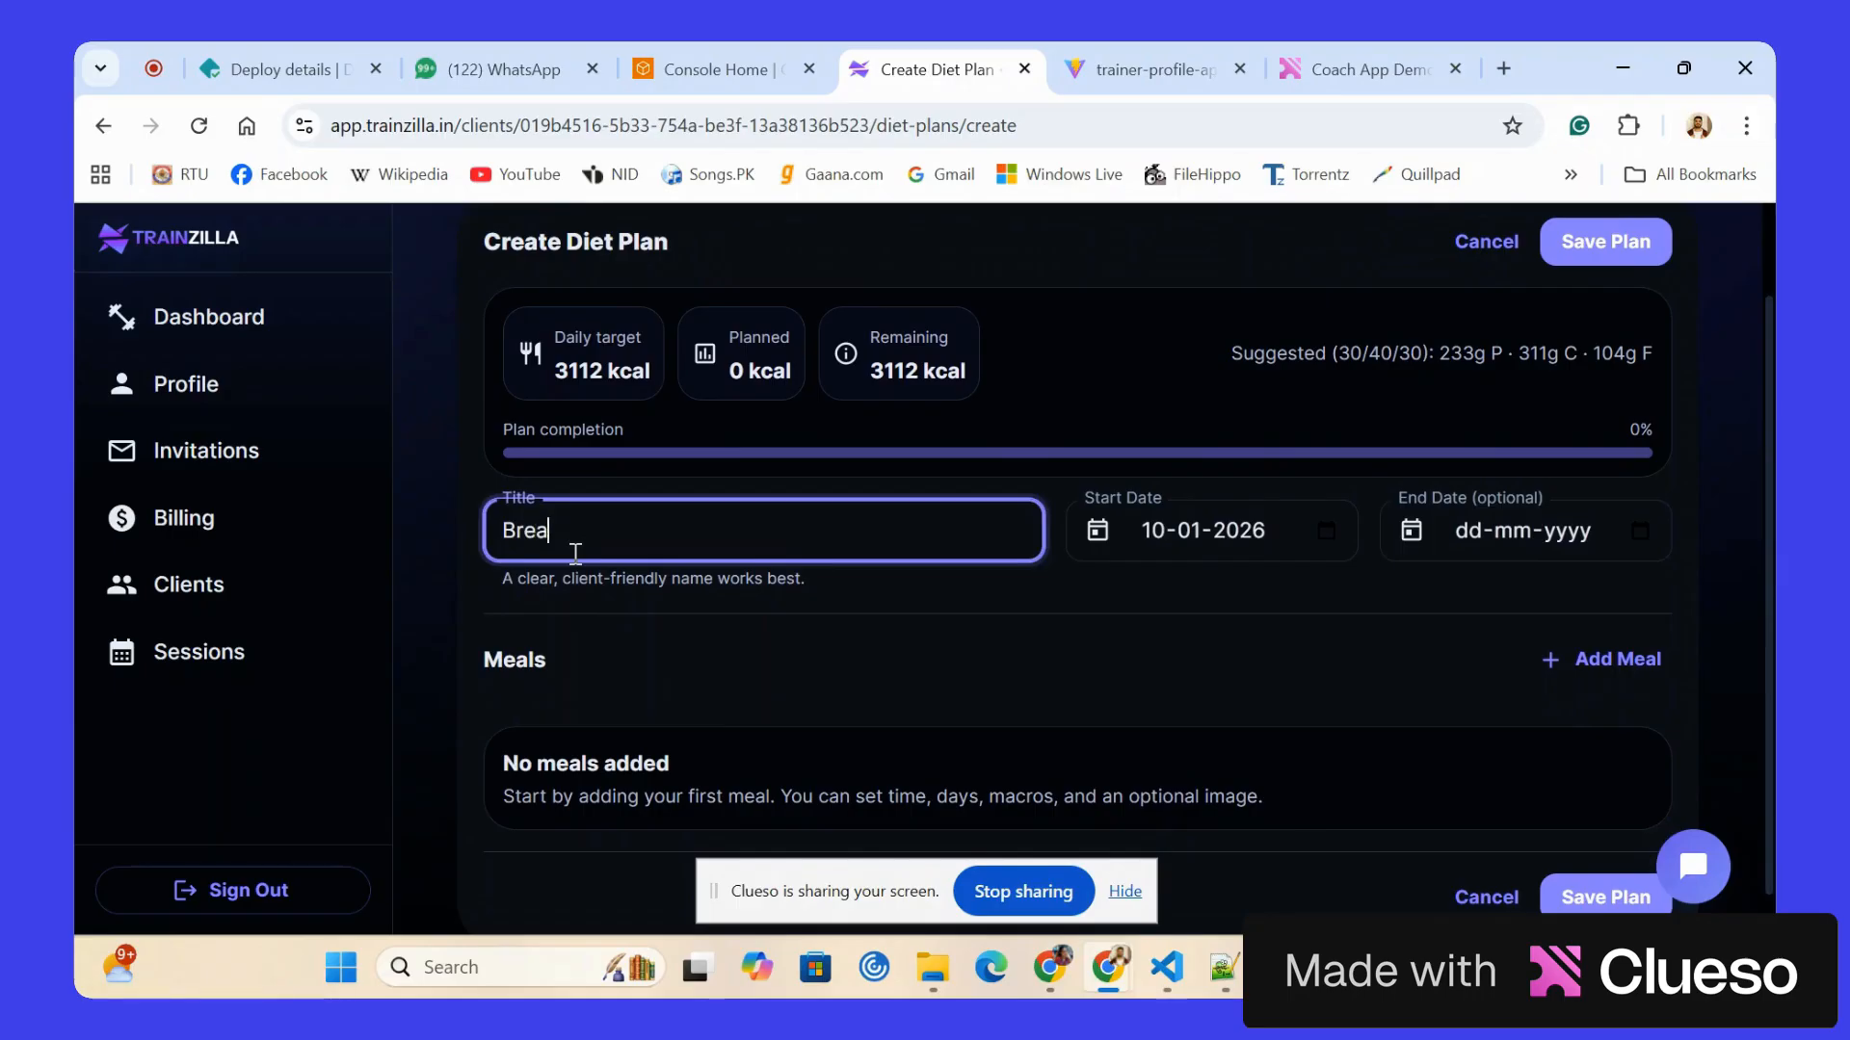
pyautogui.write('kfast')
# Add a first meal to the plan and fill it with the generic Egg entry found by looking up "eggs".
pyautogui.scroll(-1, 1119, 651)
pyautogui.click(1594, 613)
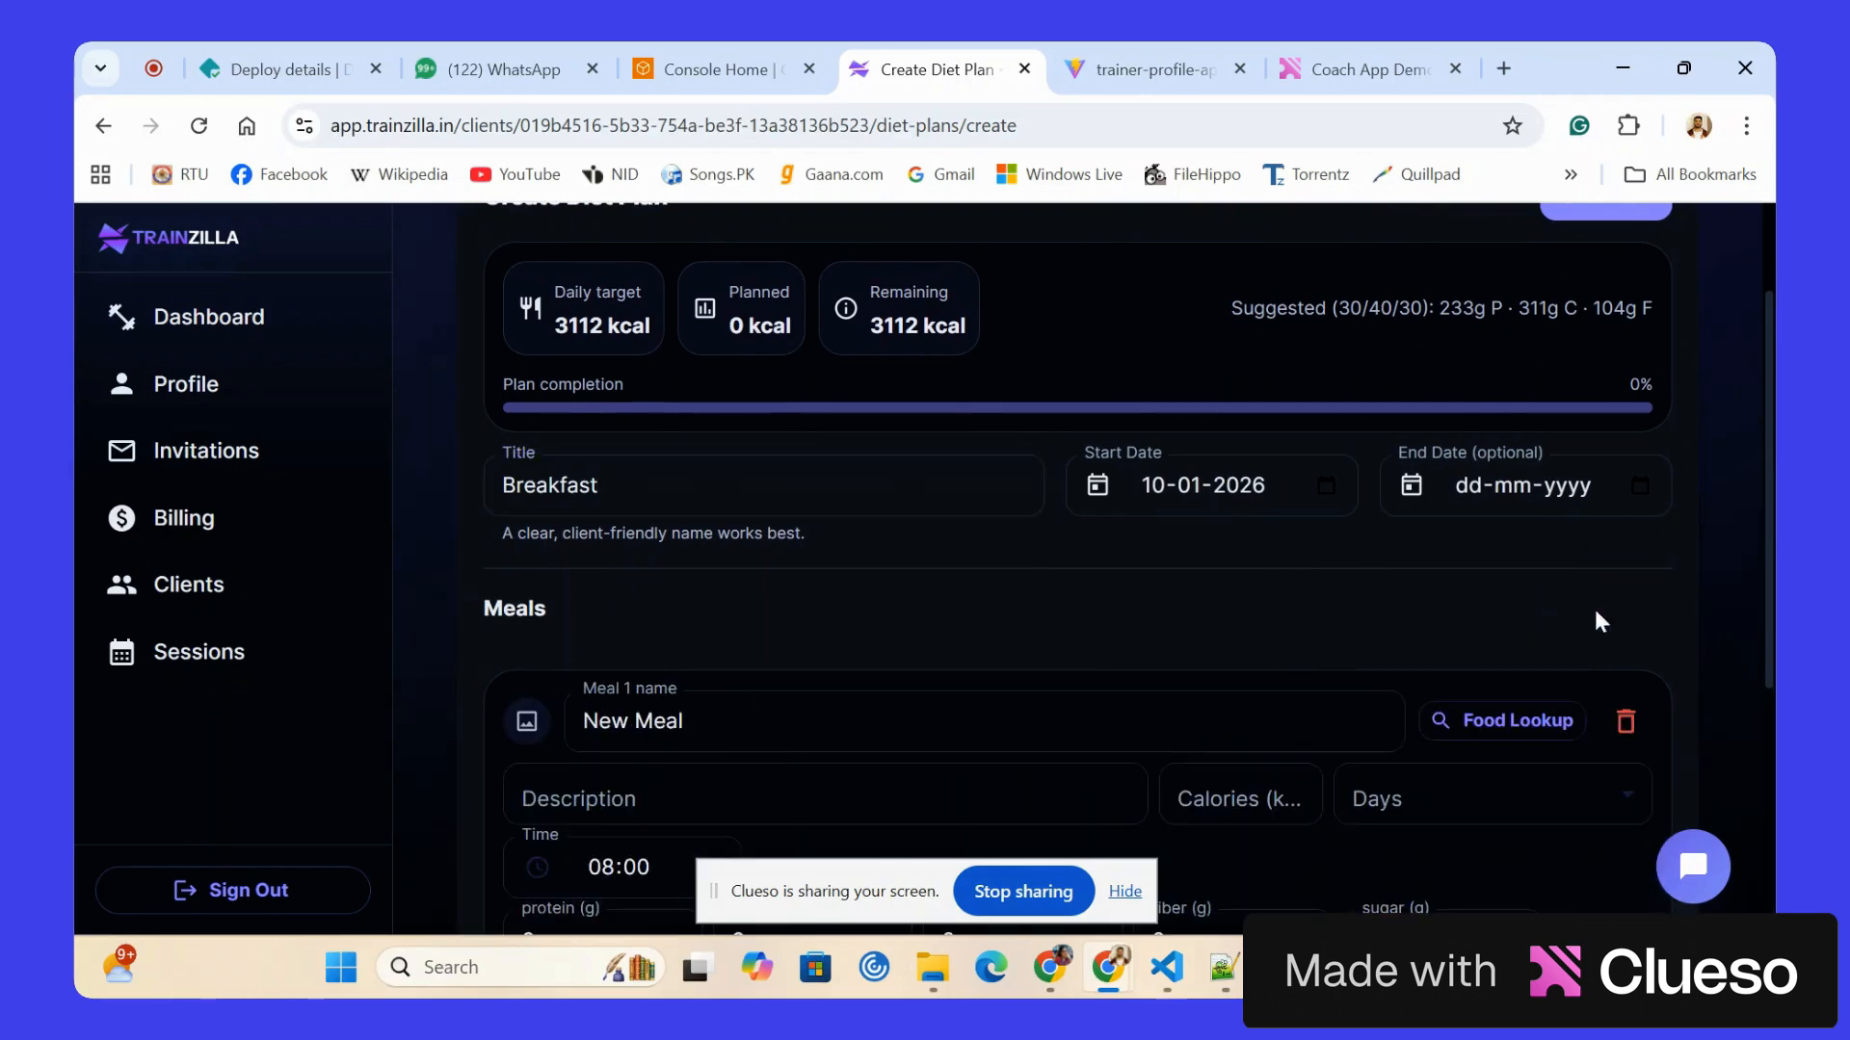
pyautogui.scroll(-2, 1094, 672)
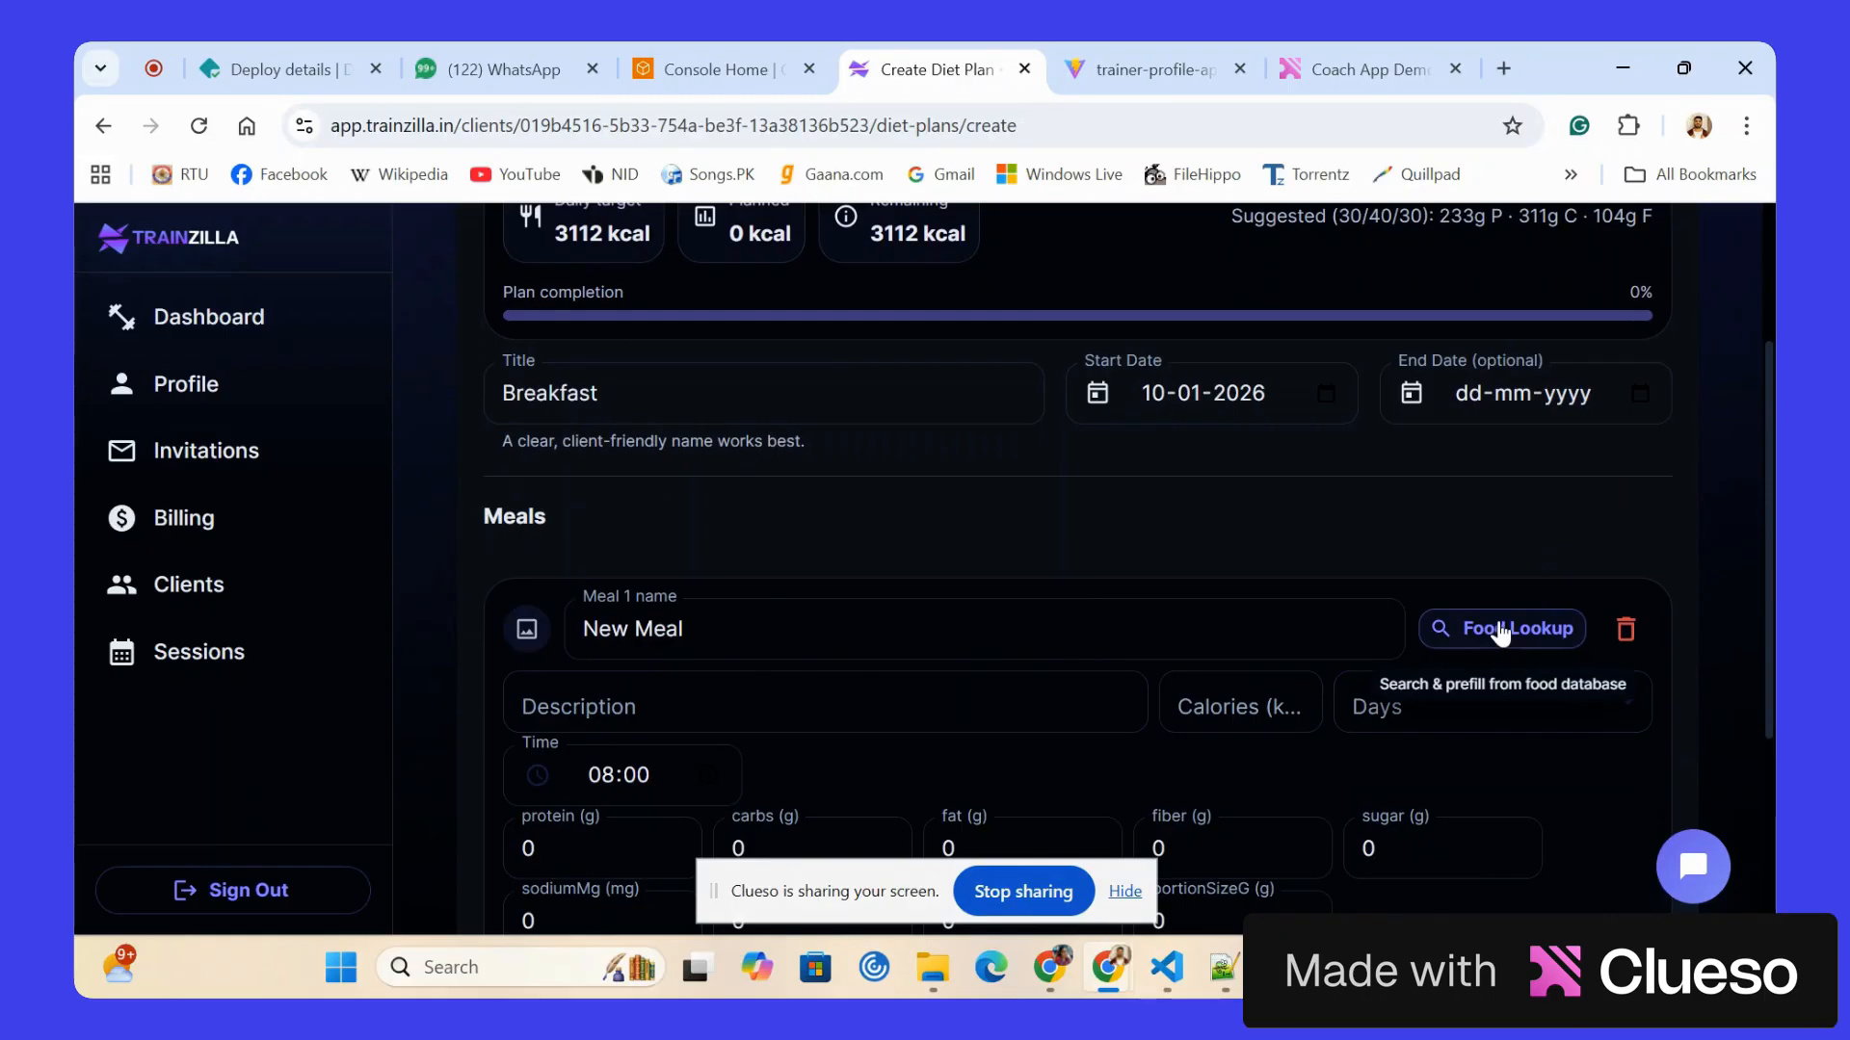
pyautogui.click(1500, 630)
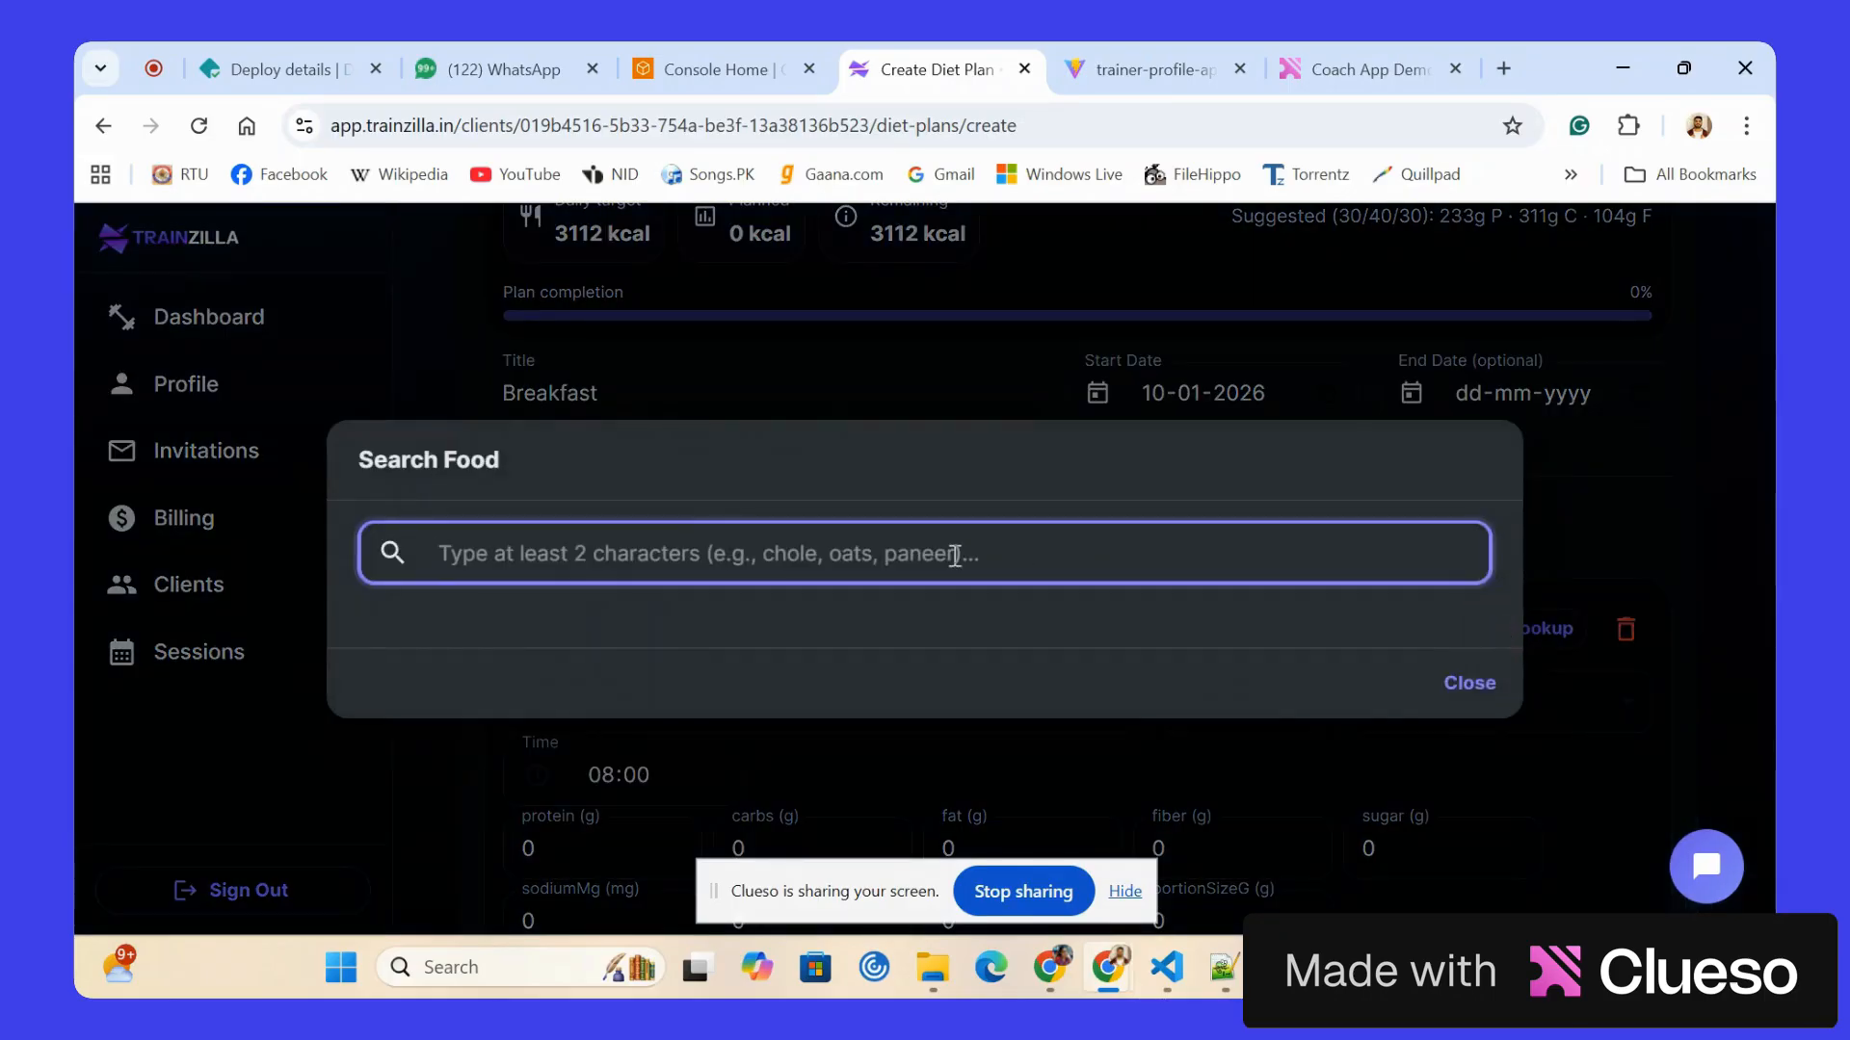
pyautogui.write('eggs')
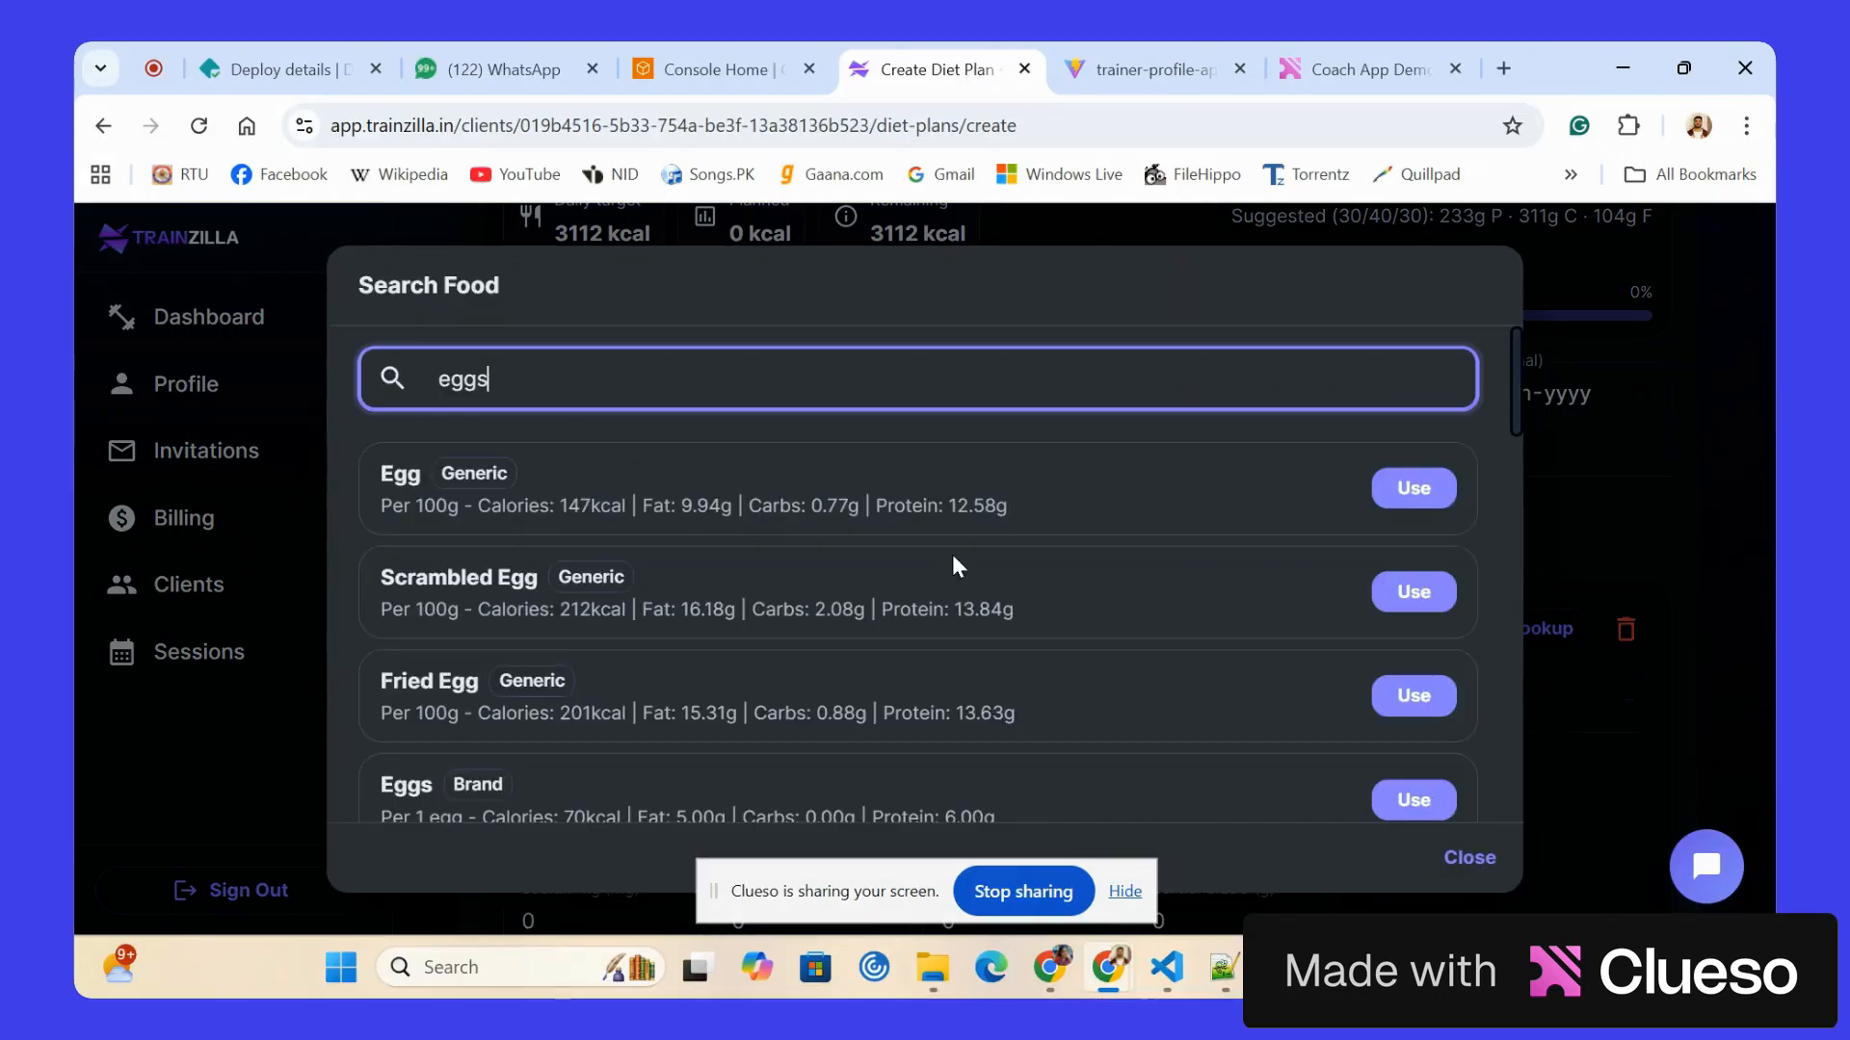
pyautogui.click(1410, 494)
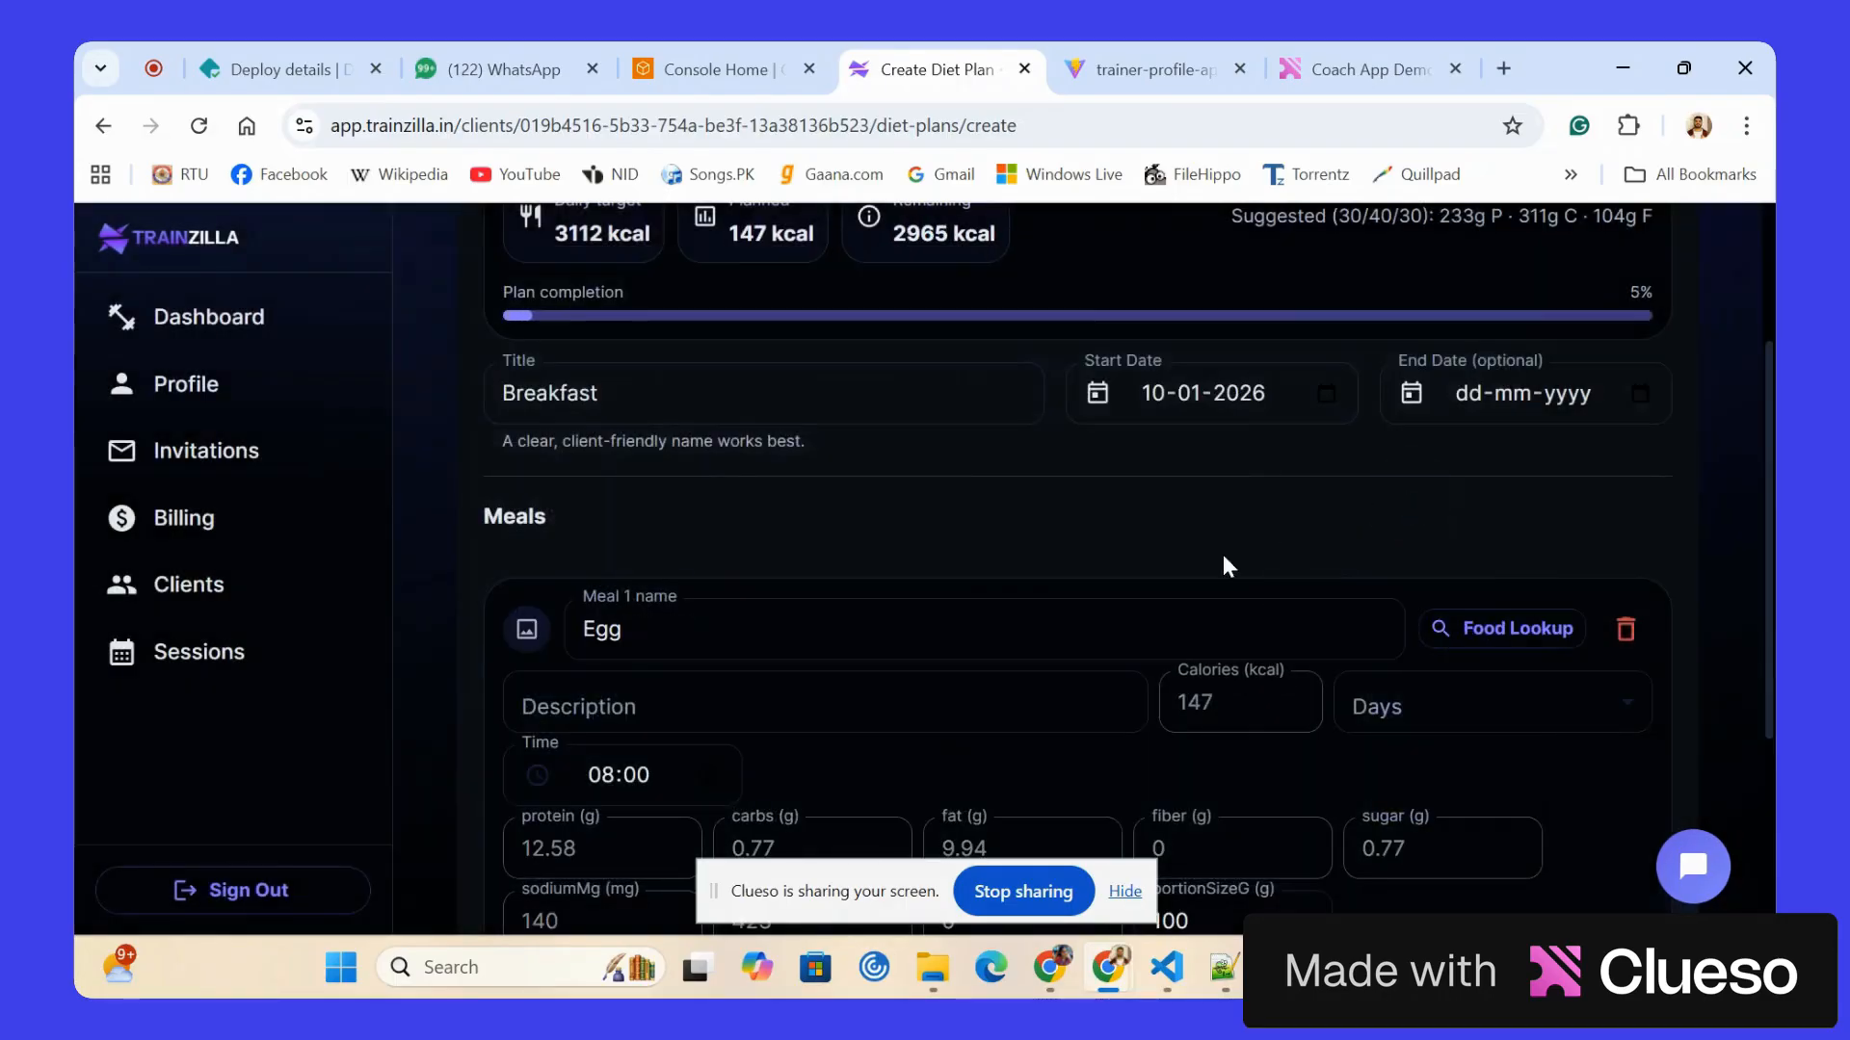
# Set the Egg meal's portion size to 150 g.
pyautogui.scroll(-2, 1108, 621)
pyautogui.scroll(-1, 1107, 622)
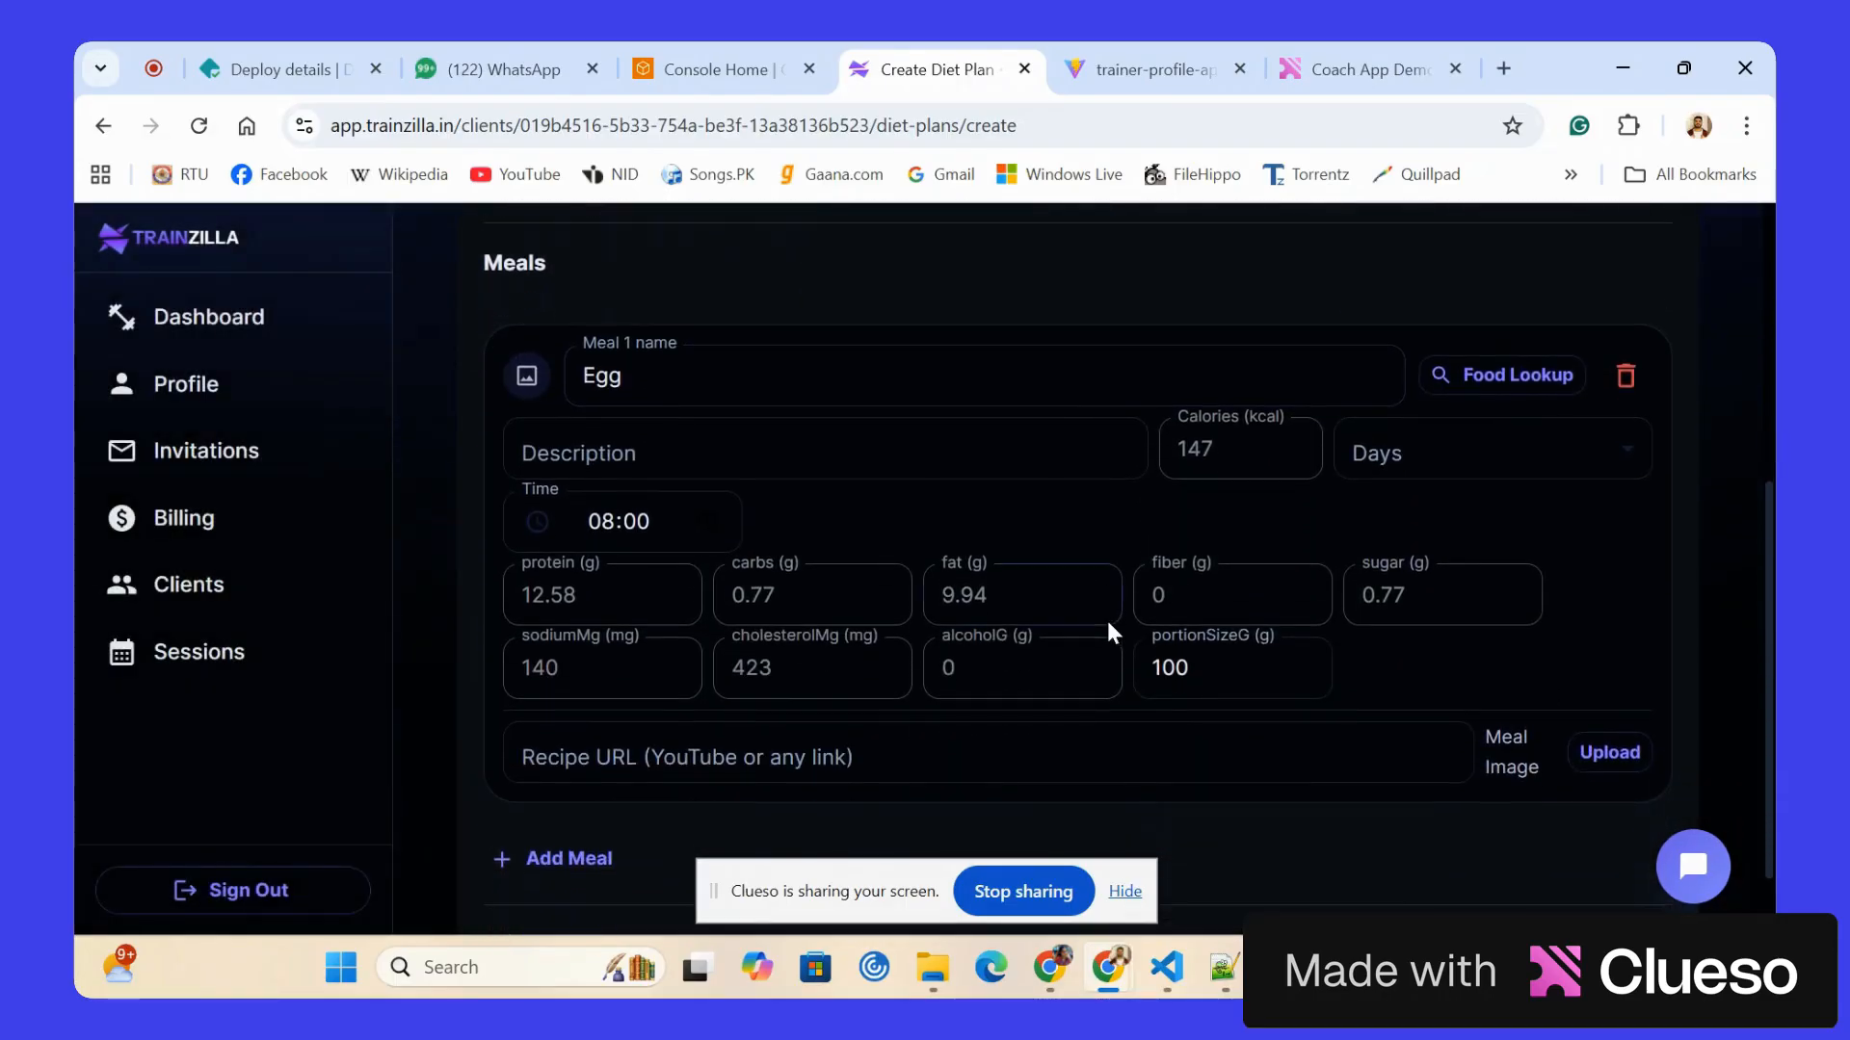
pyautogui.click(1220, 670)
pyautogui.press('BackSpace')
pyautogui.press('BackSpace')
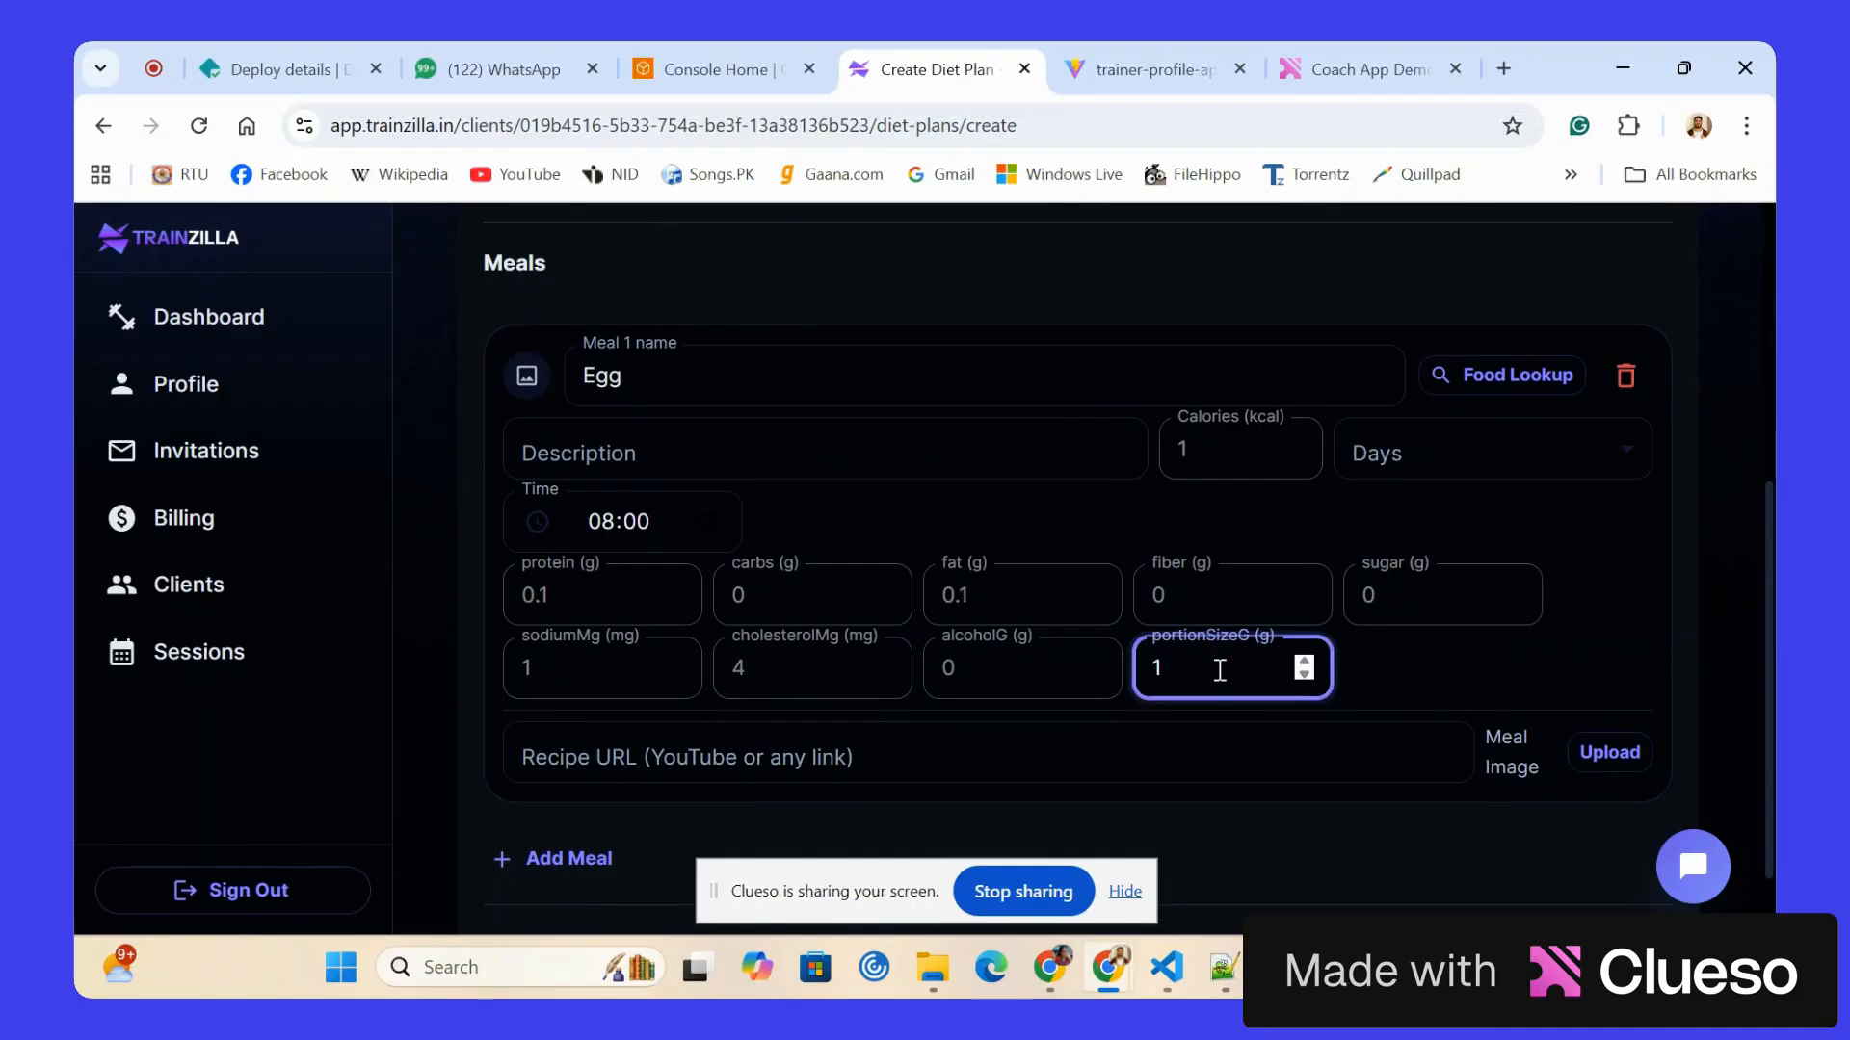
pyautogui.write('50')
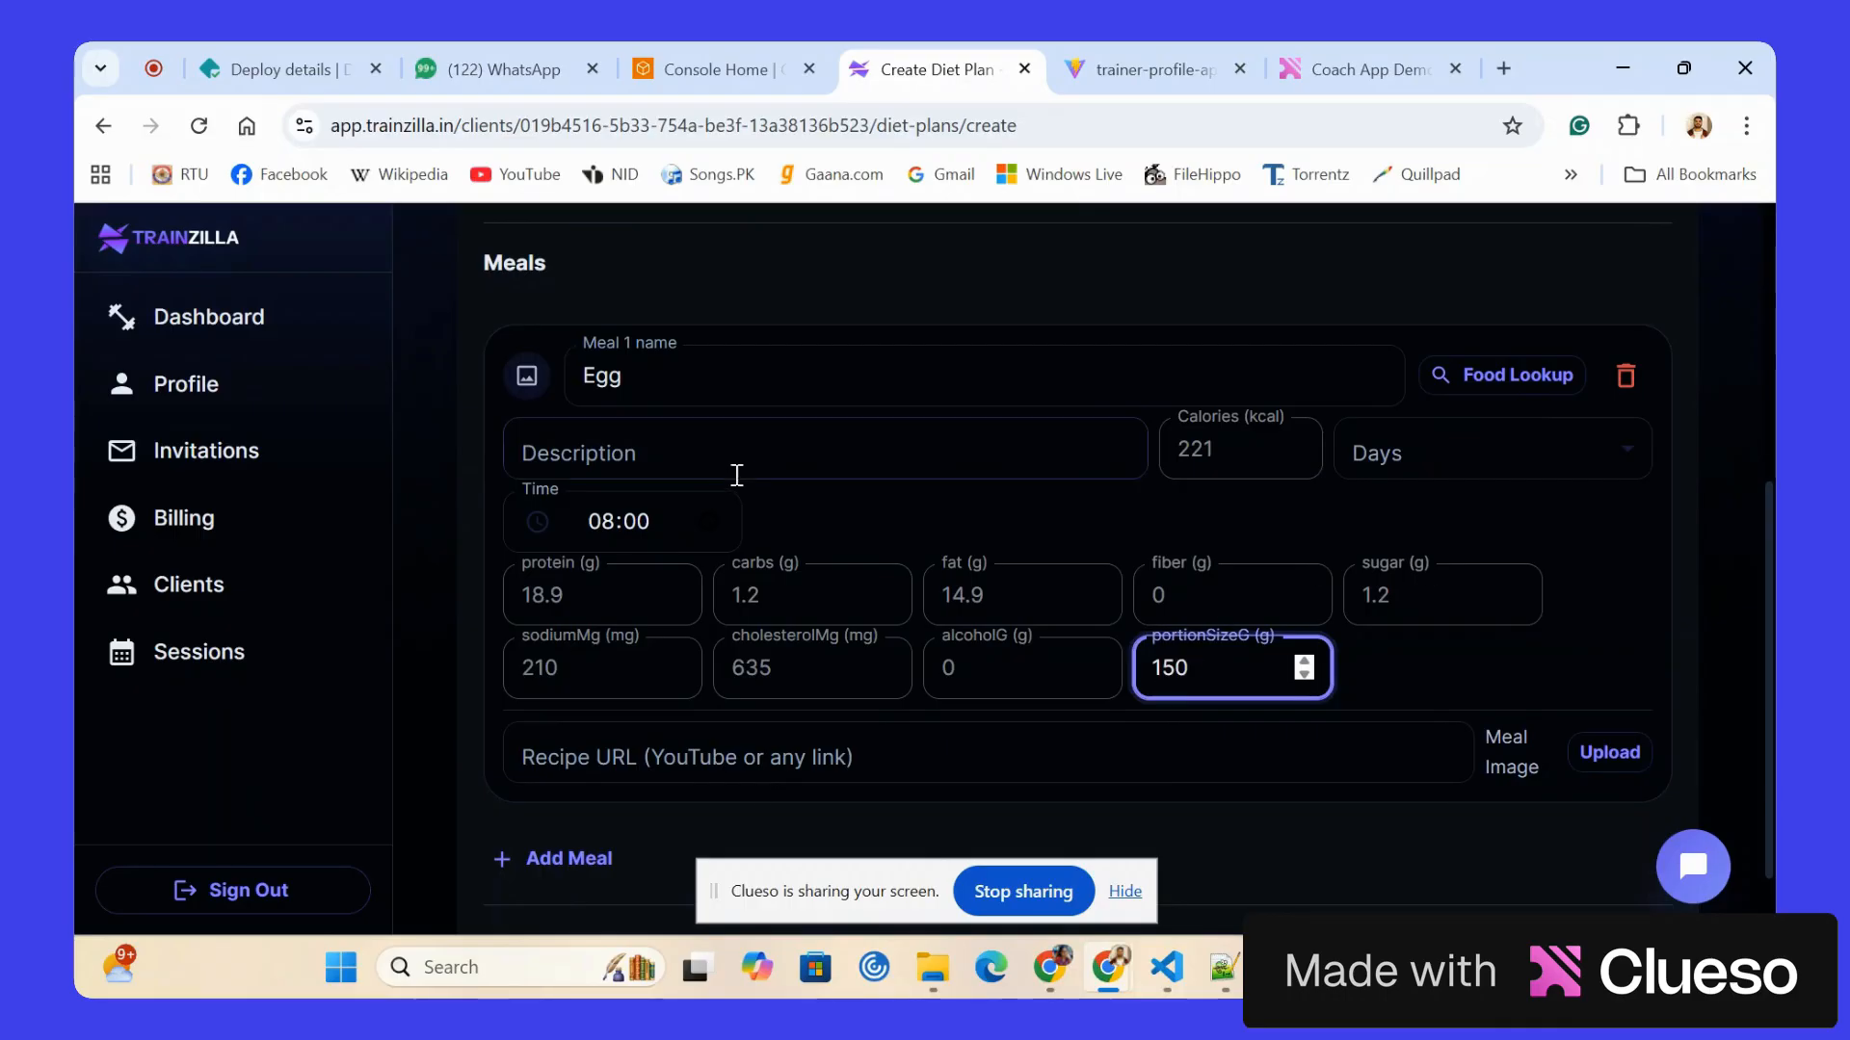
# Schedule the Egg meal for Monday, Tuesday and Wednesday.
pyautogui.click(1432, 466)
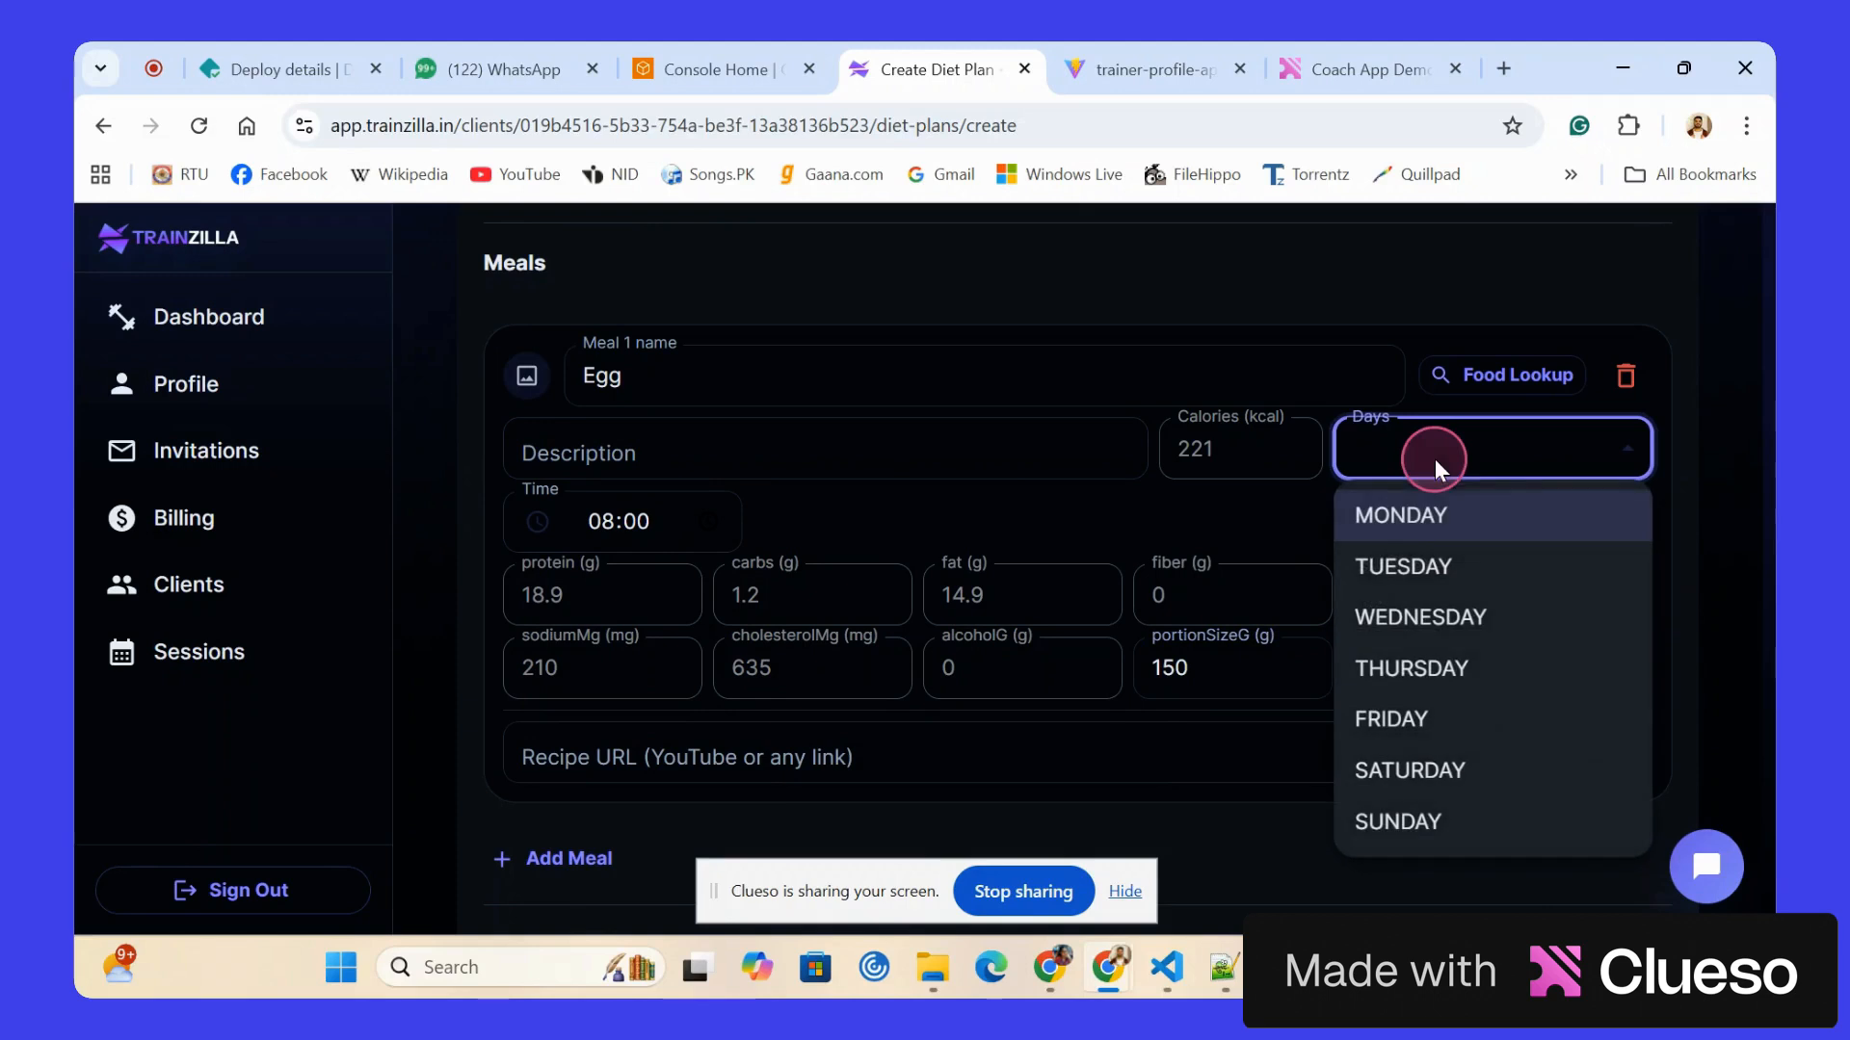
pyautogui.click(1400, 513)
pyautogui.click(1399, 561)
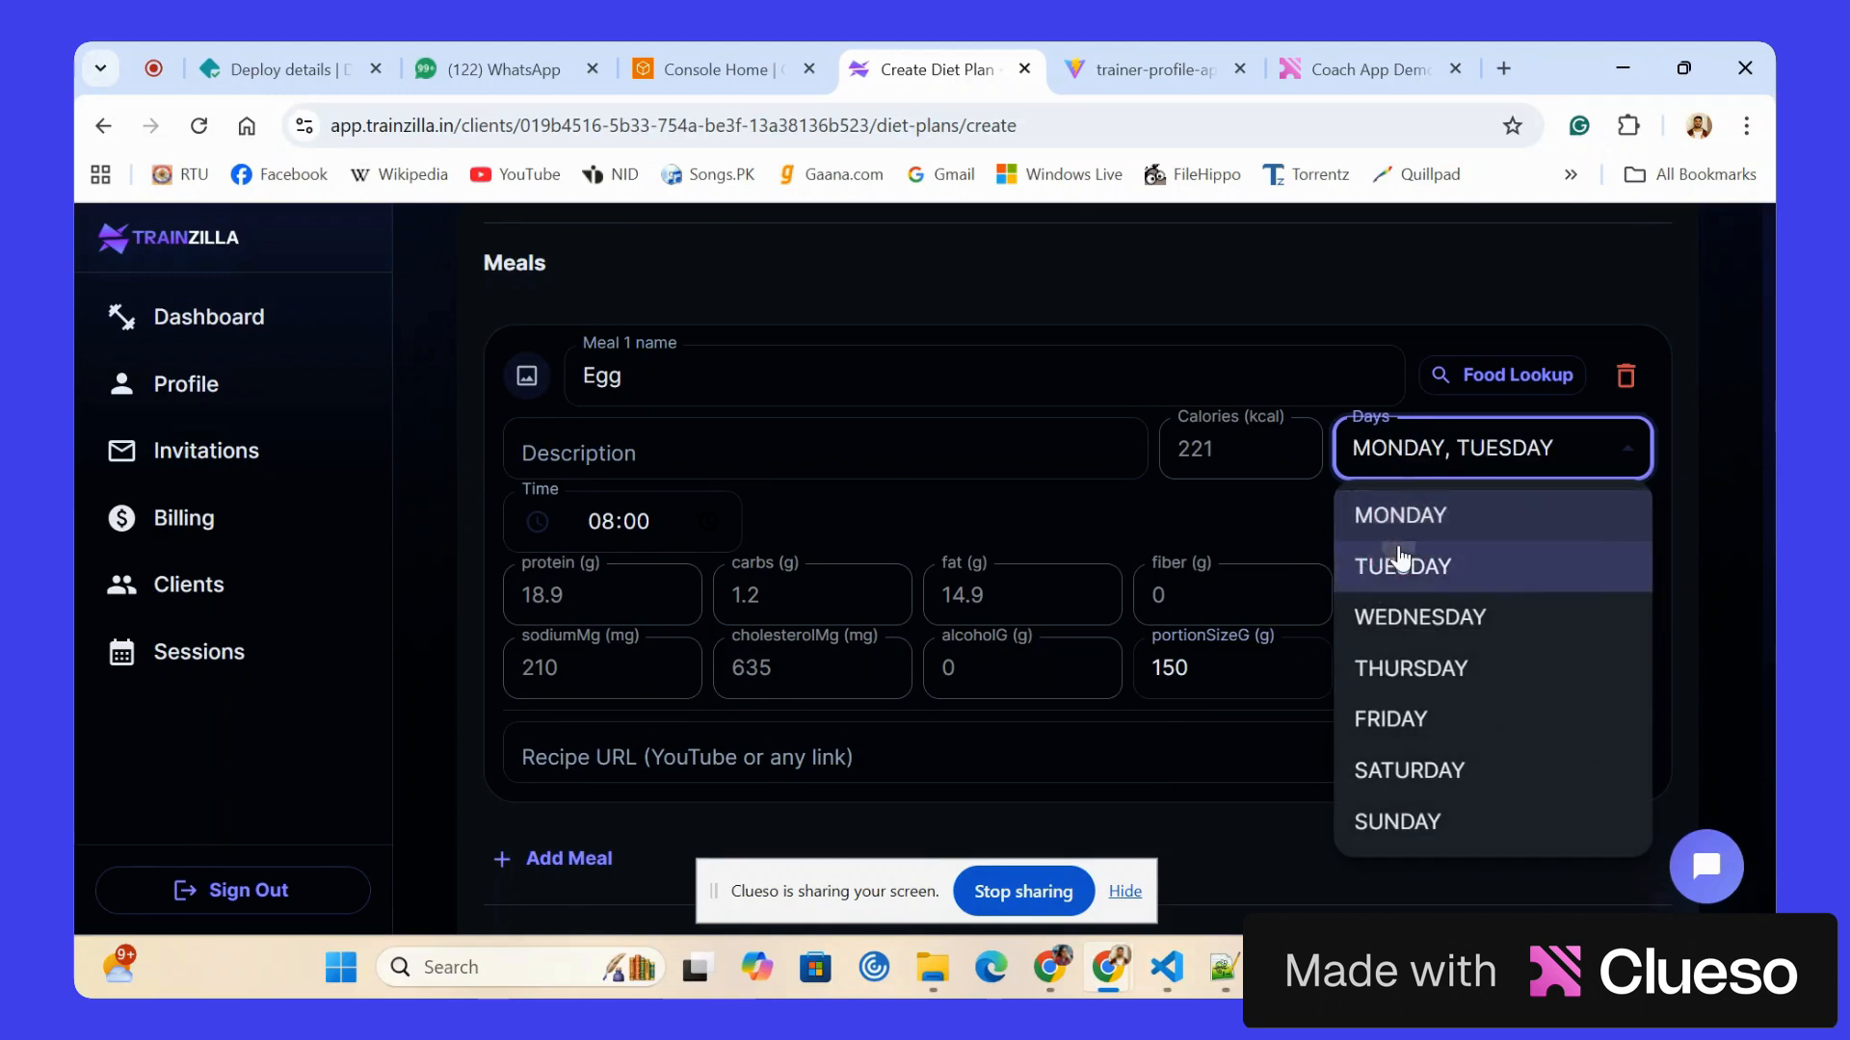
pyautogui.click(1396, 619)
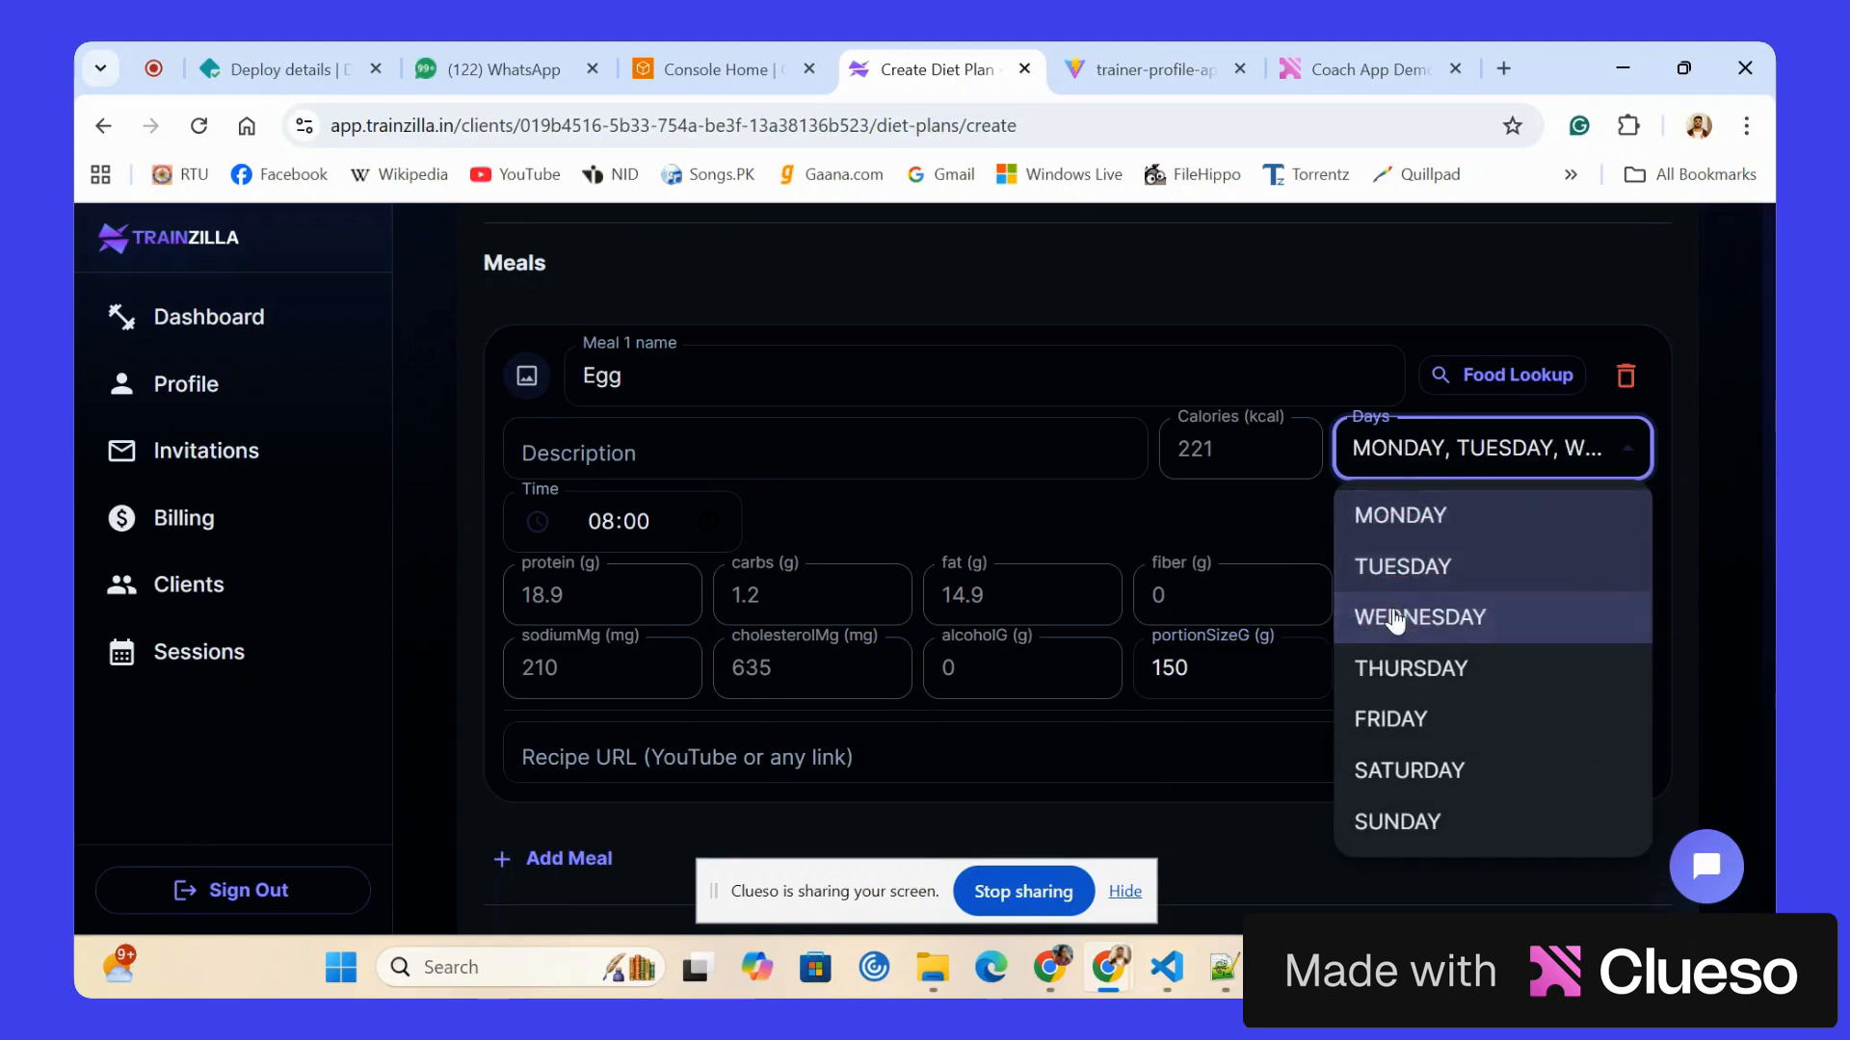
pyautogui.click(1254, 801)
pyautogui.scroll(-1, 1255, 809)
pyautogui.scroll(-1, 1255, 806)
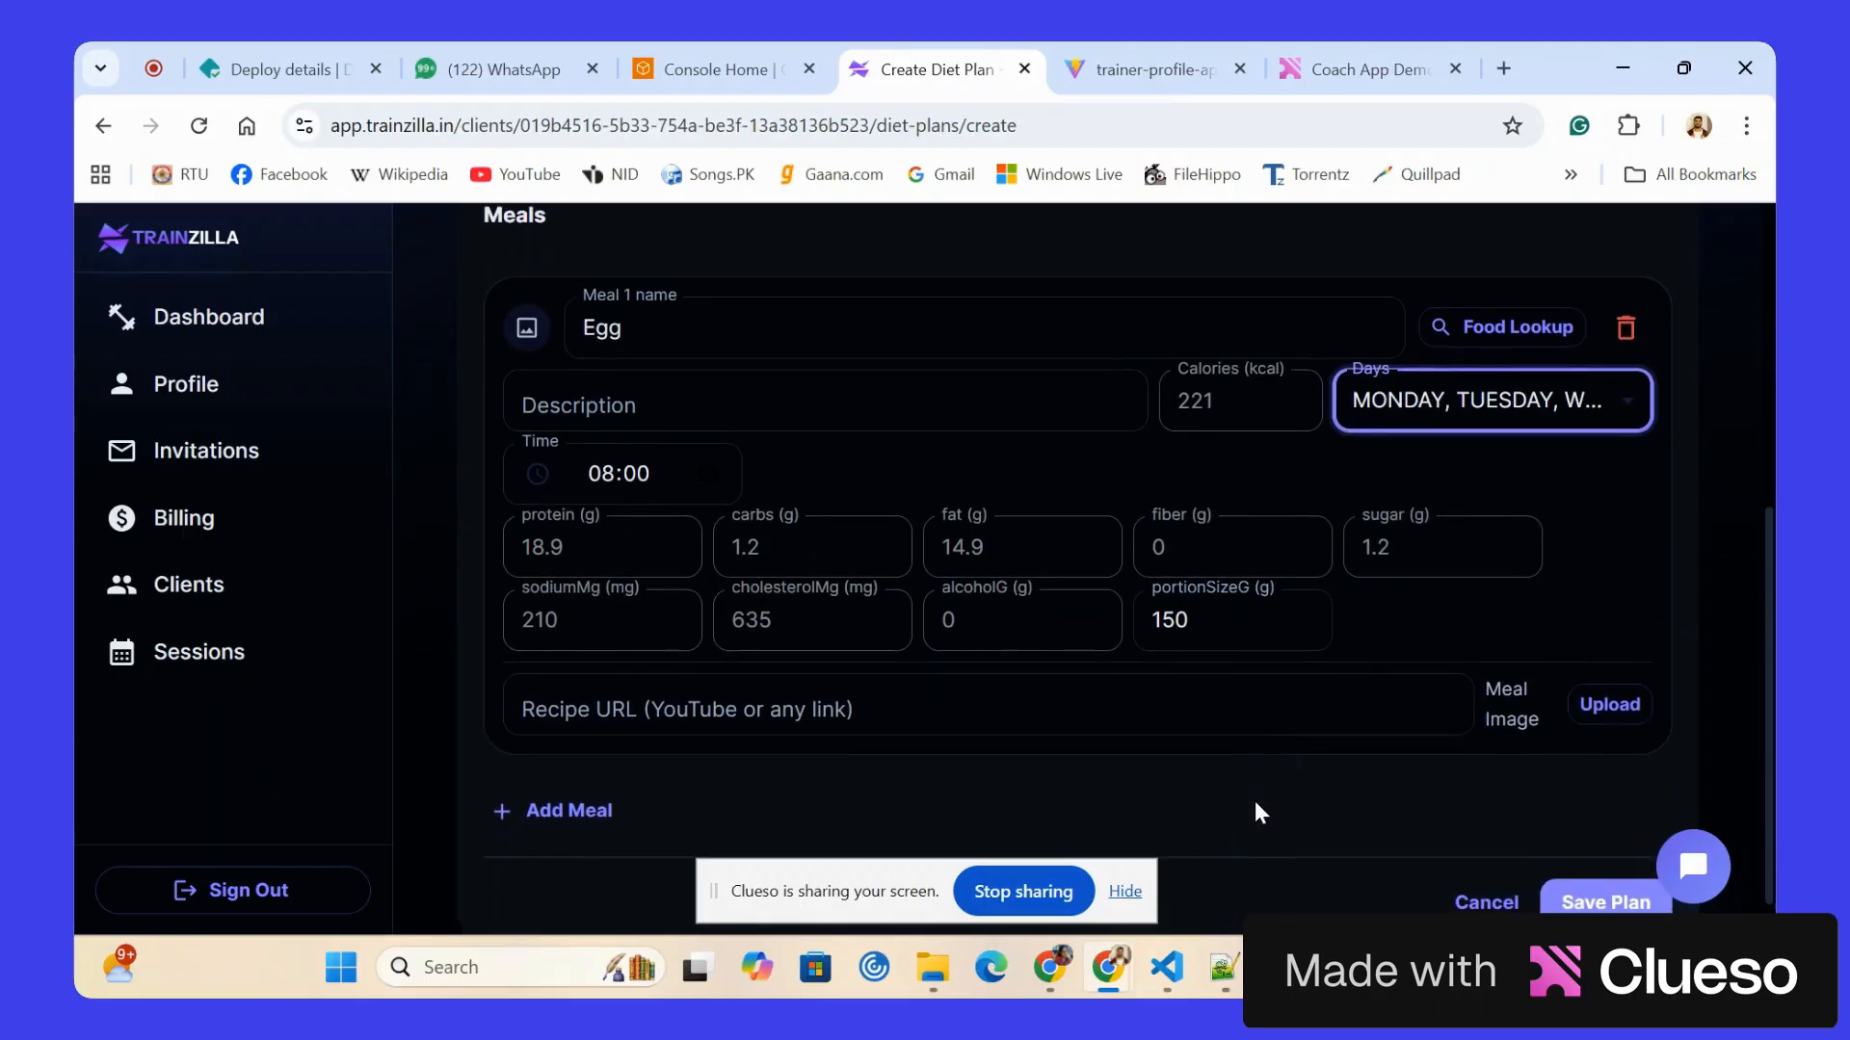
pyautogui.scroll(-1, 1254, 813)
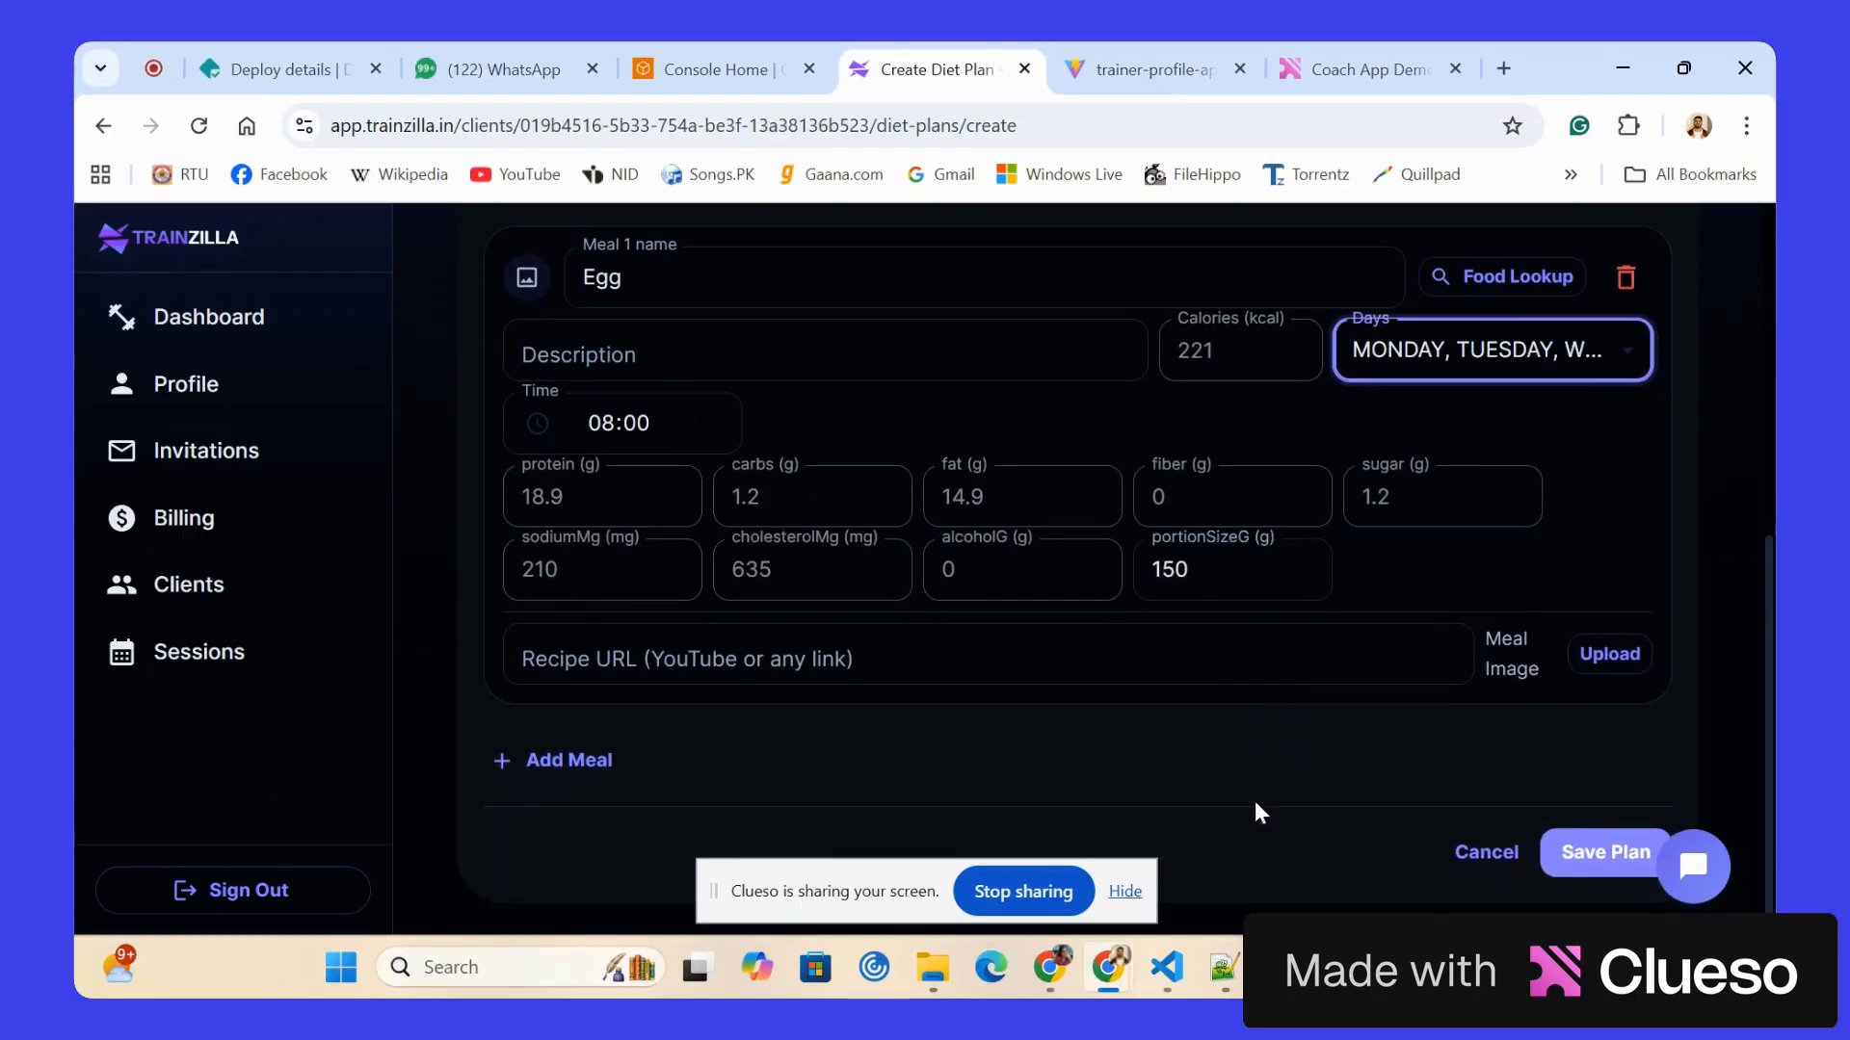
pyautogui.scroll(1, 1492, 289)
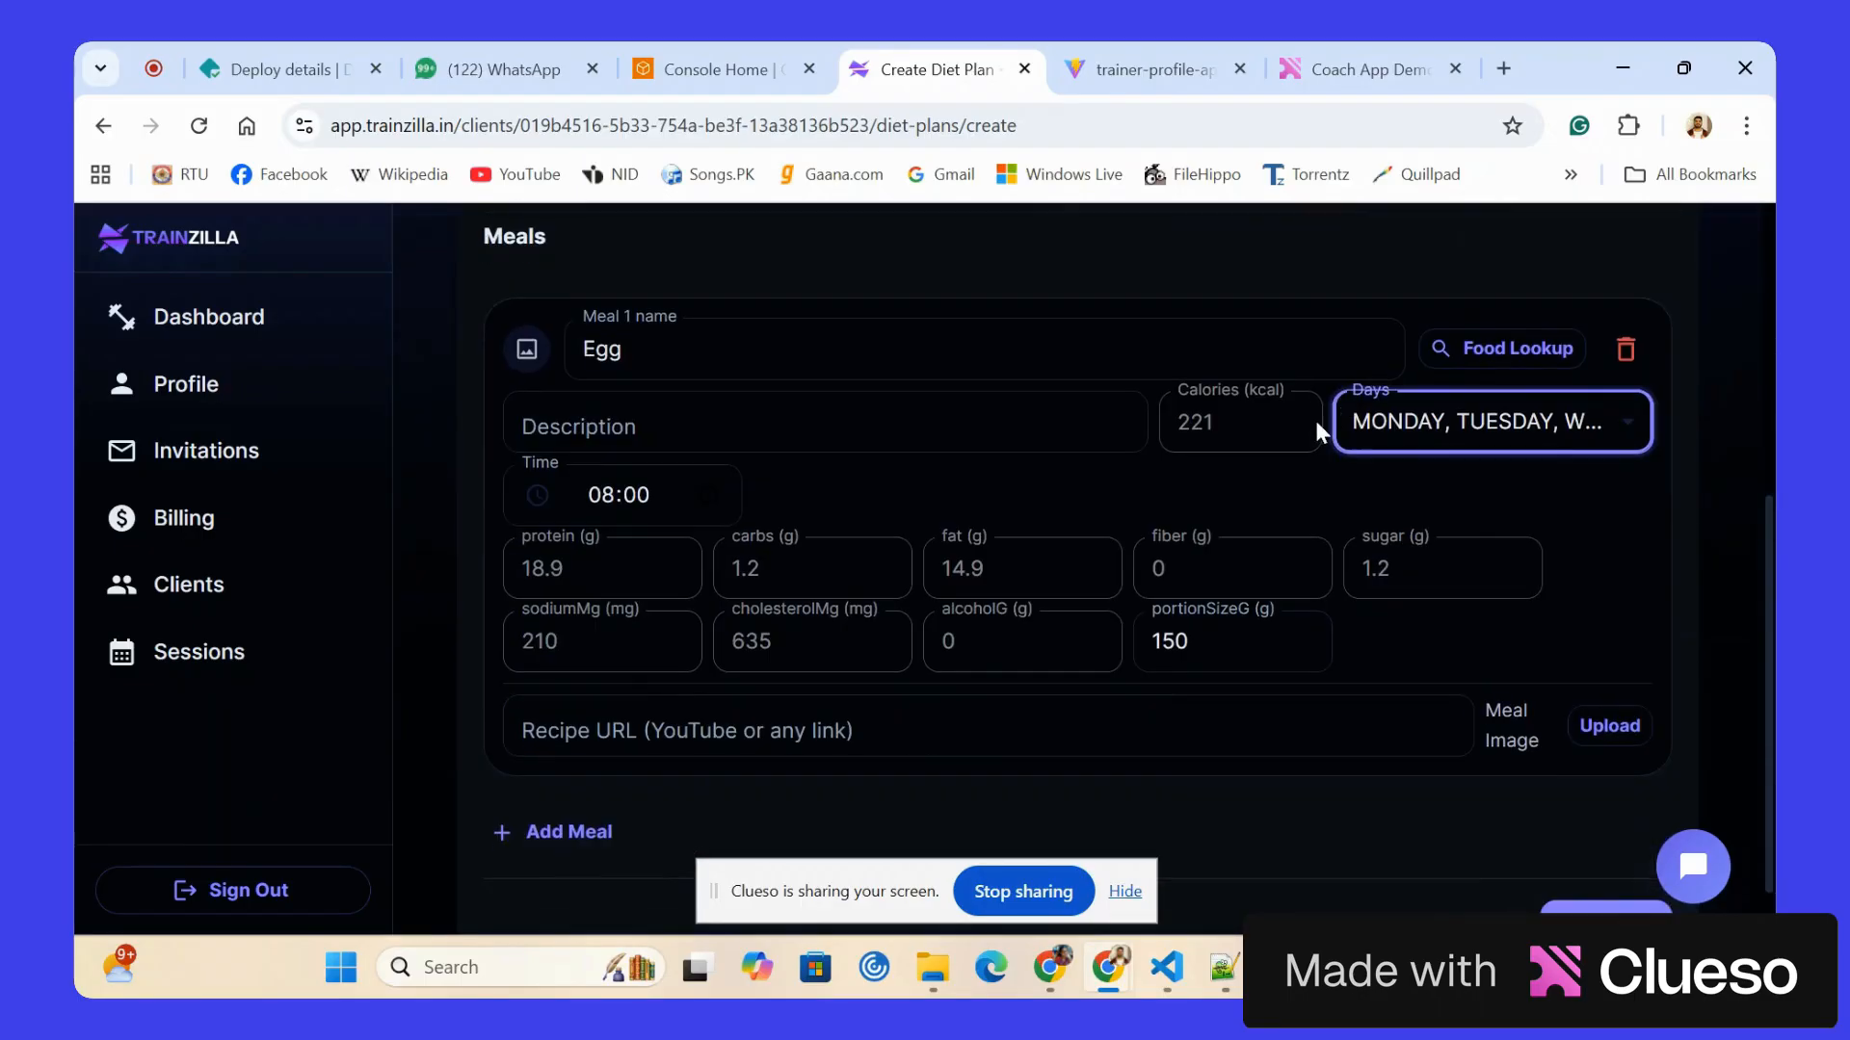
# Add a second meal and fill it with the generic Cheddar Cheese entry found by looking up "cheese".
pyautogui.click(576, 838)
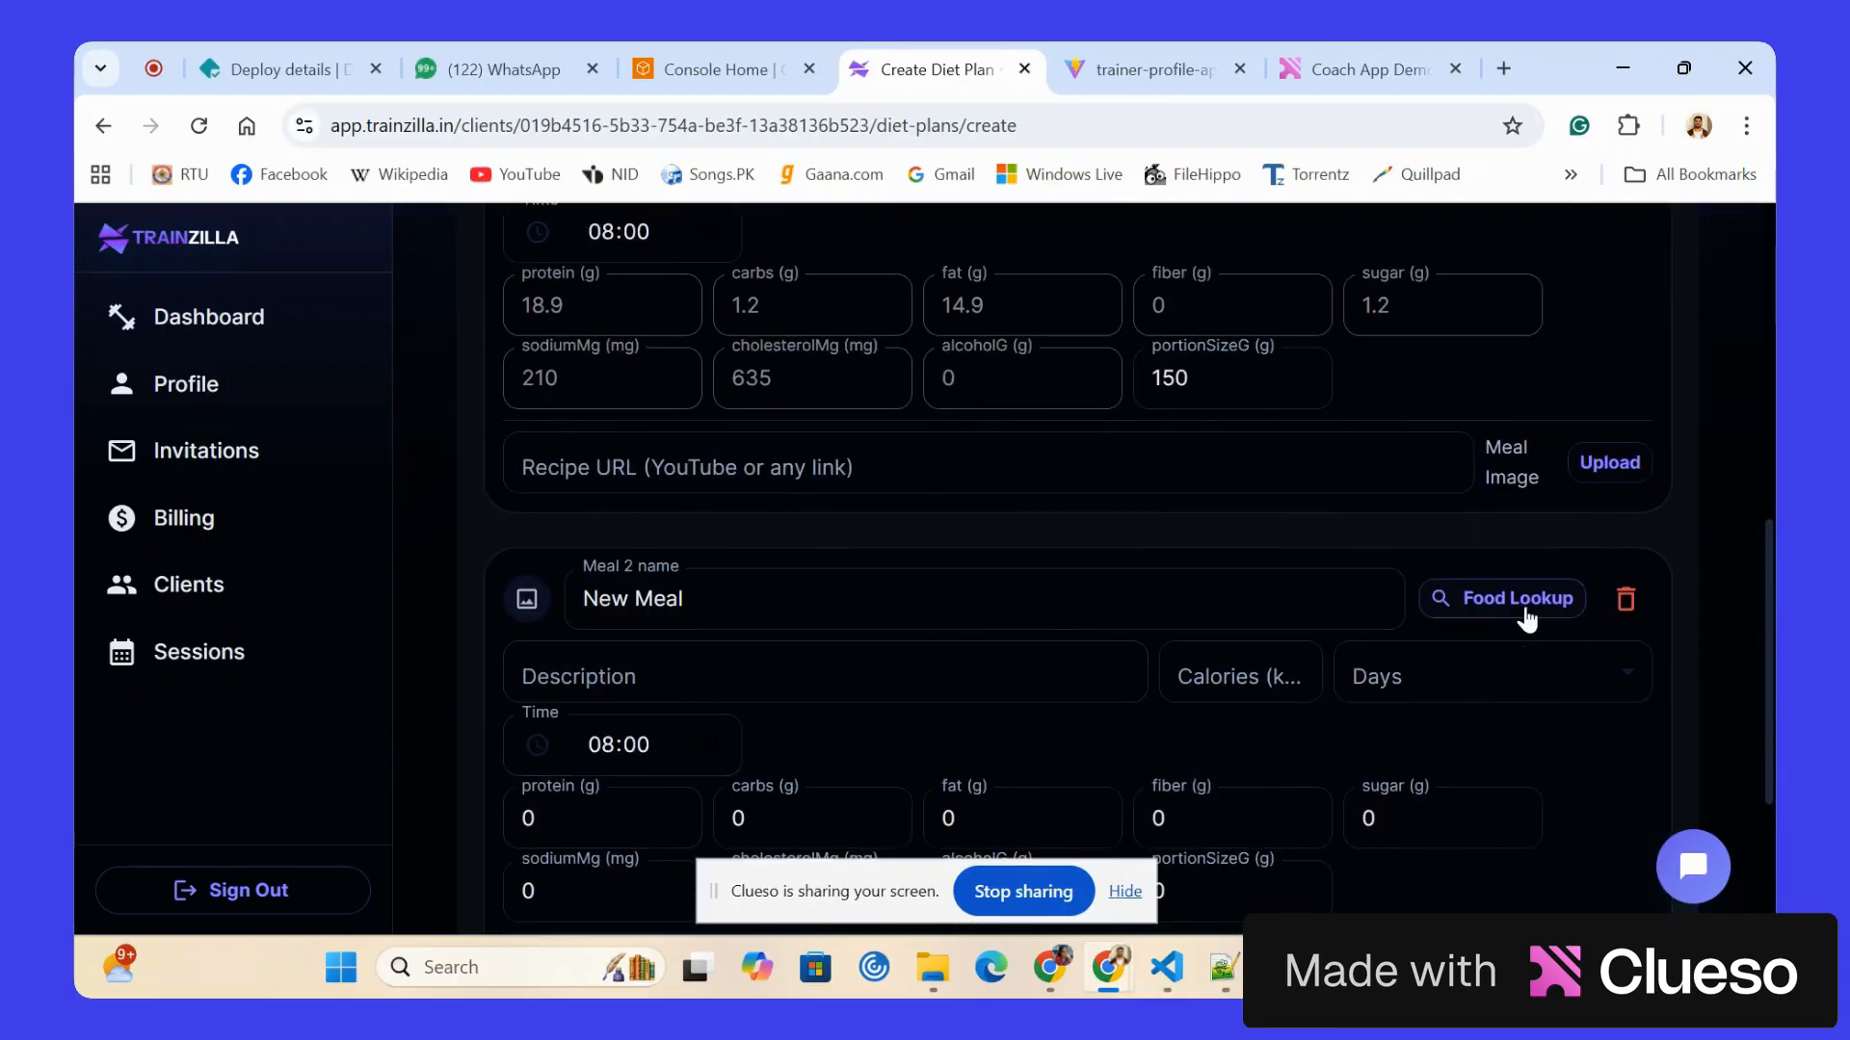
pyautogui.click(1518, 603)
pyautogui.click(664, 551)
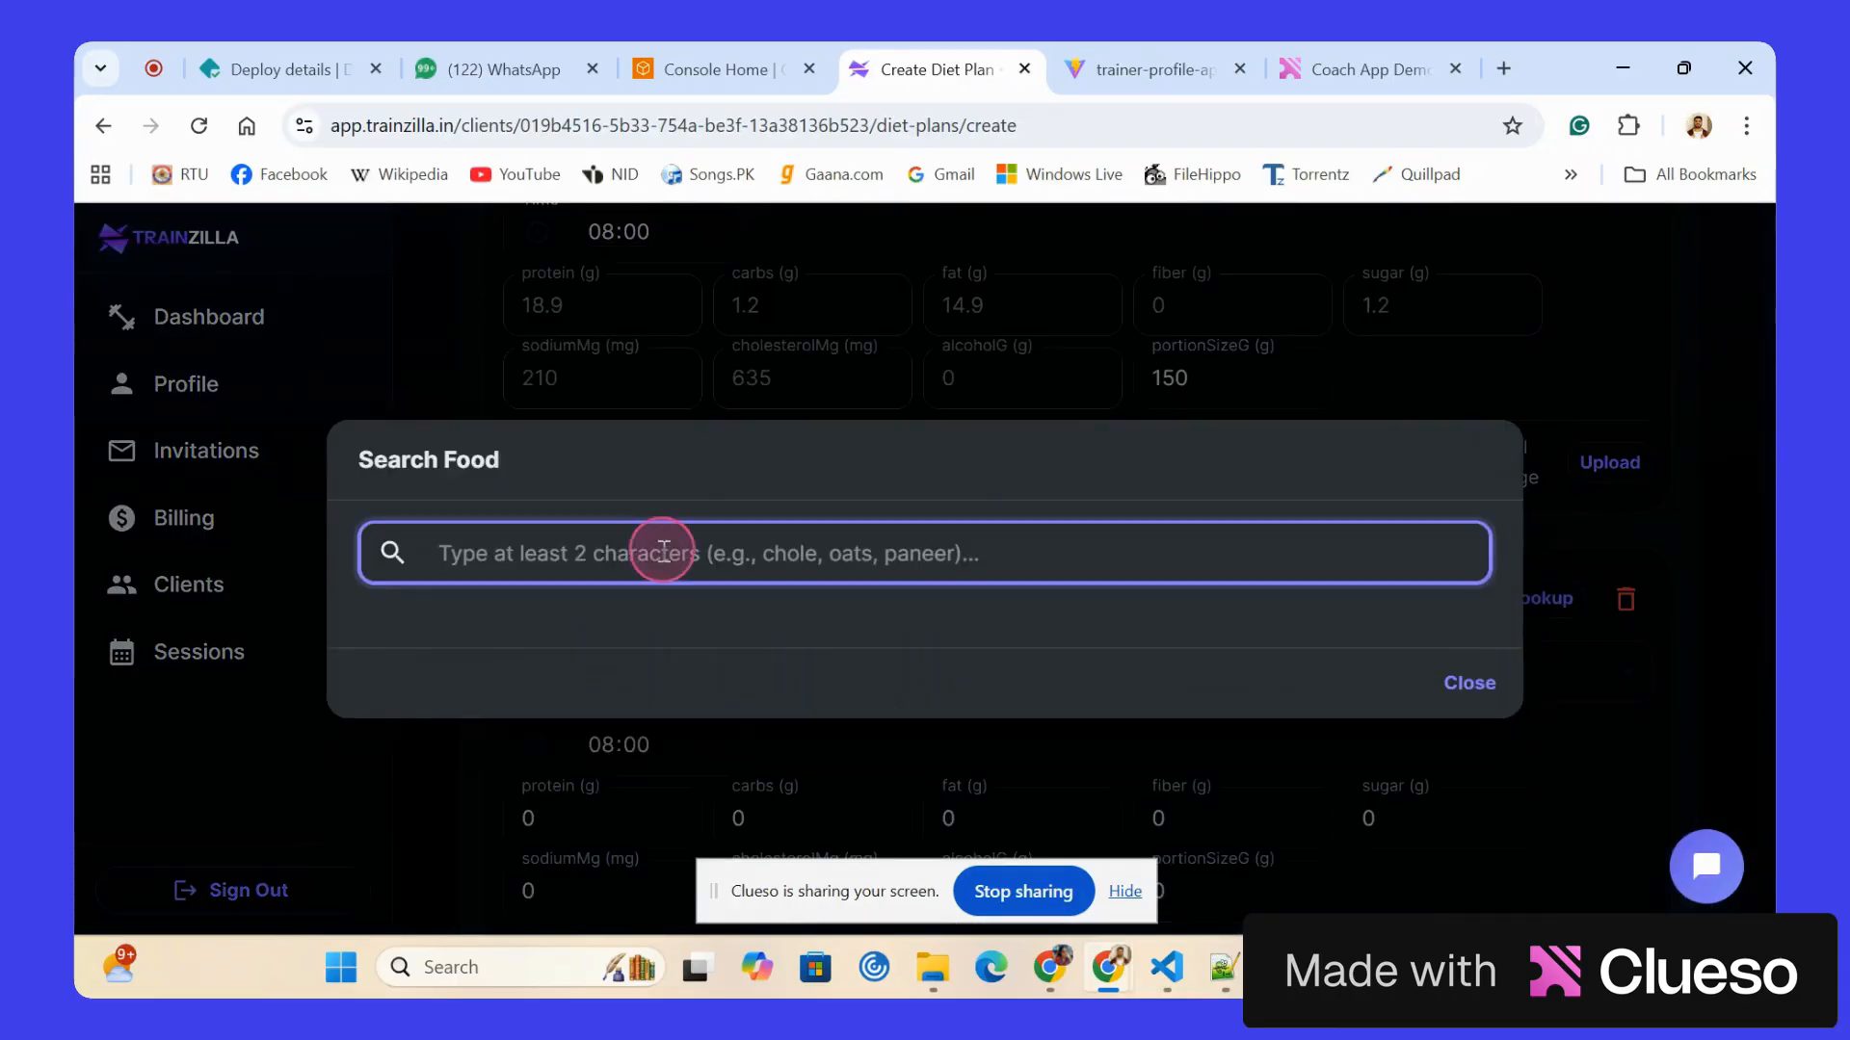
pyautogui.write('cheese')
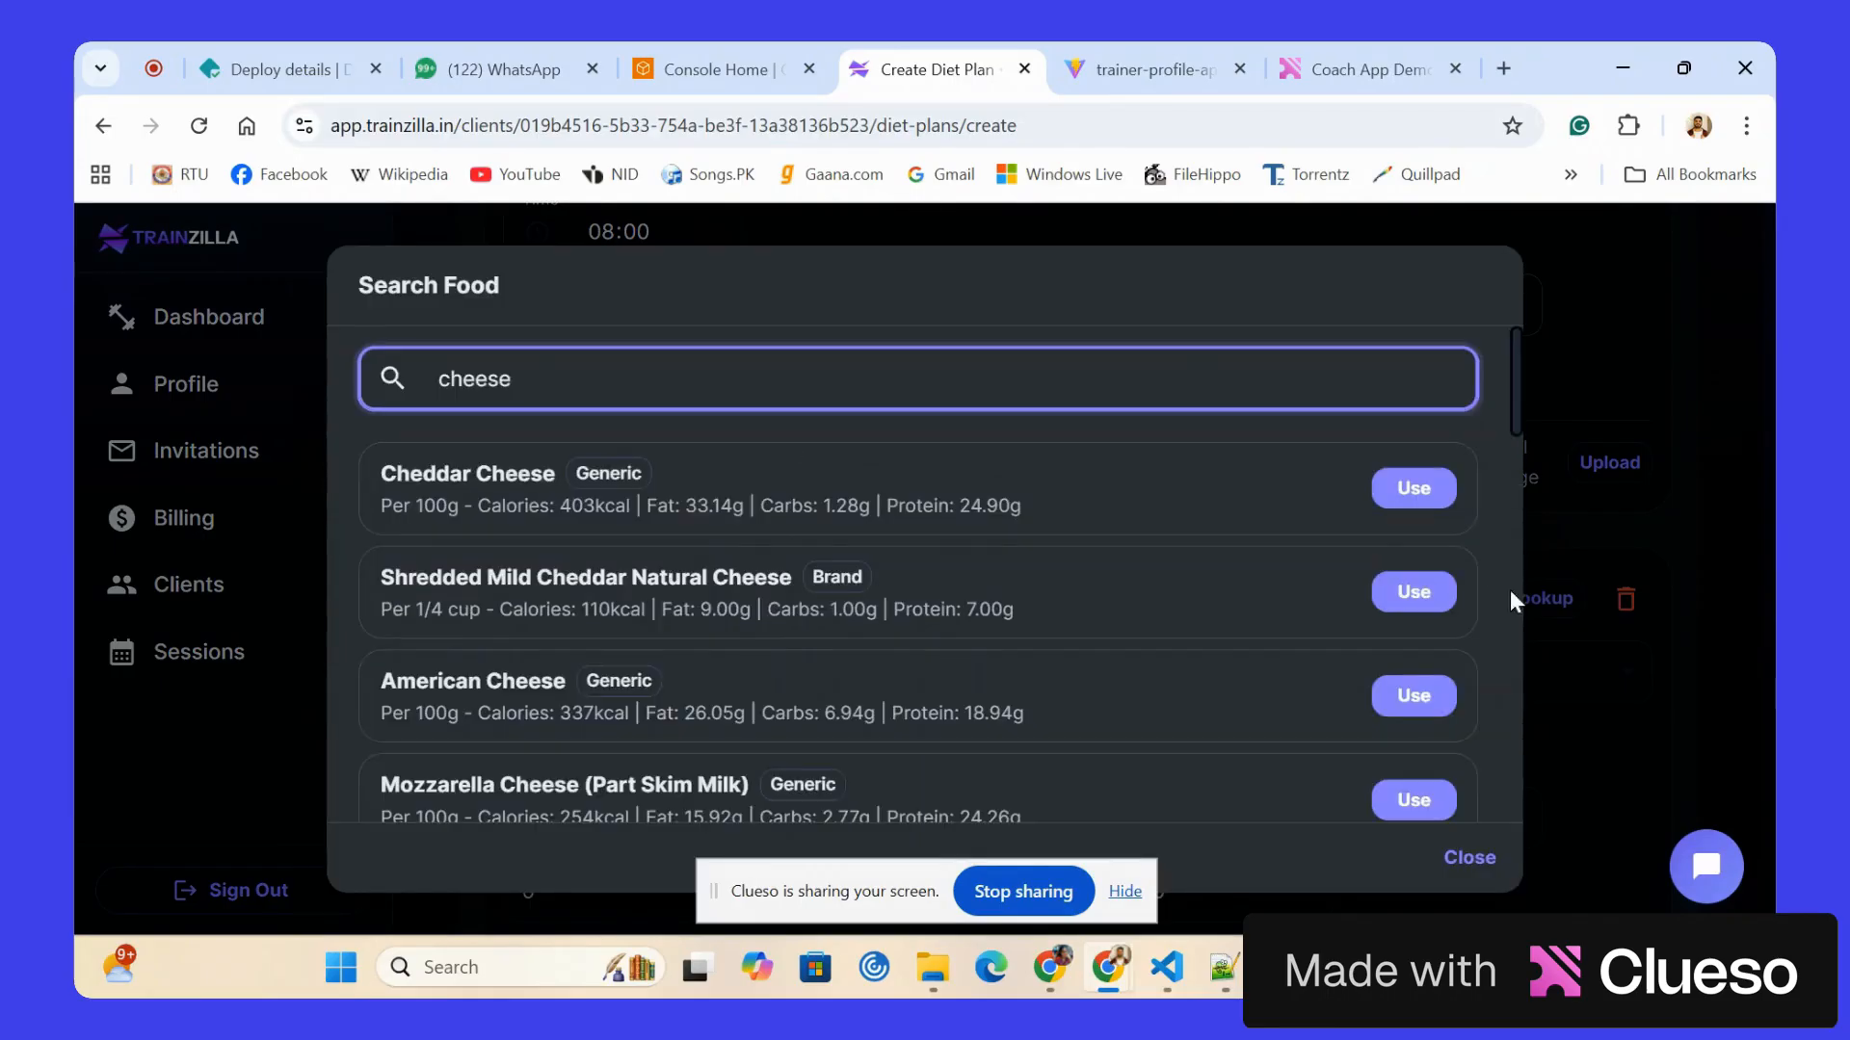
pyautogui.click(1425, 486)
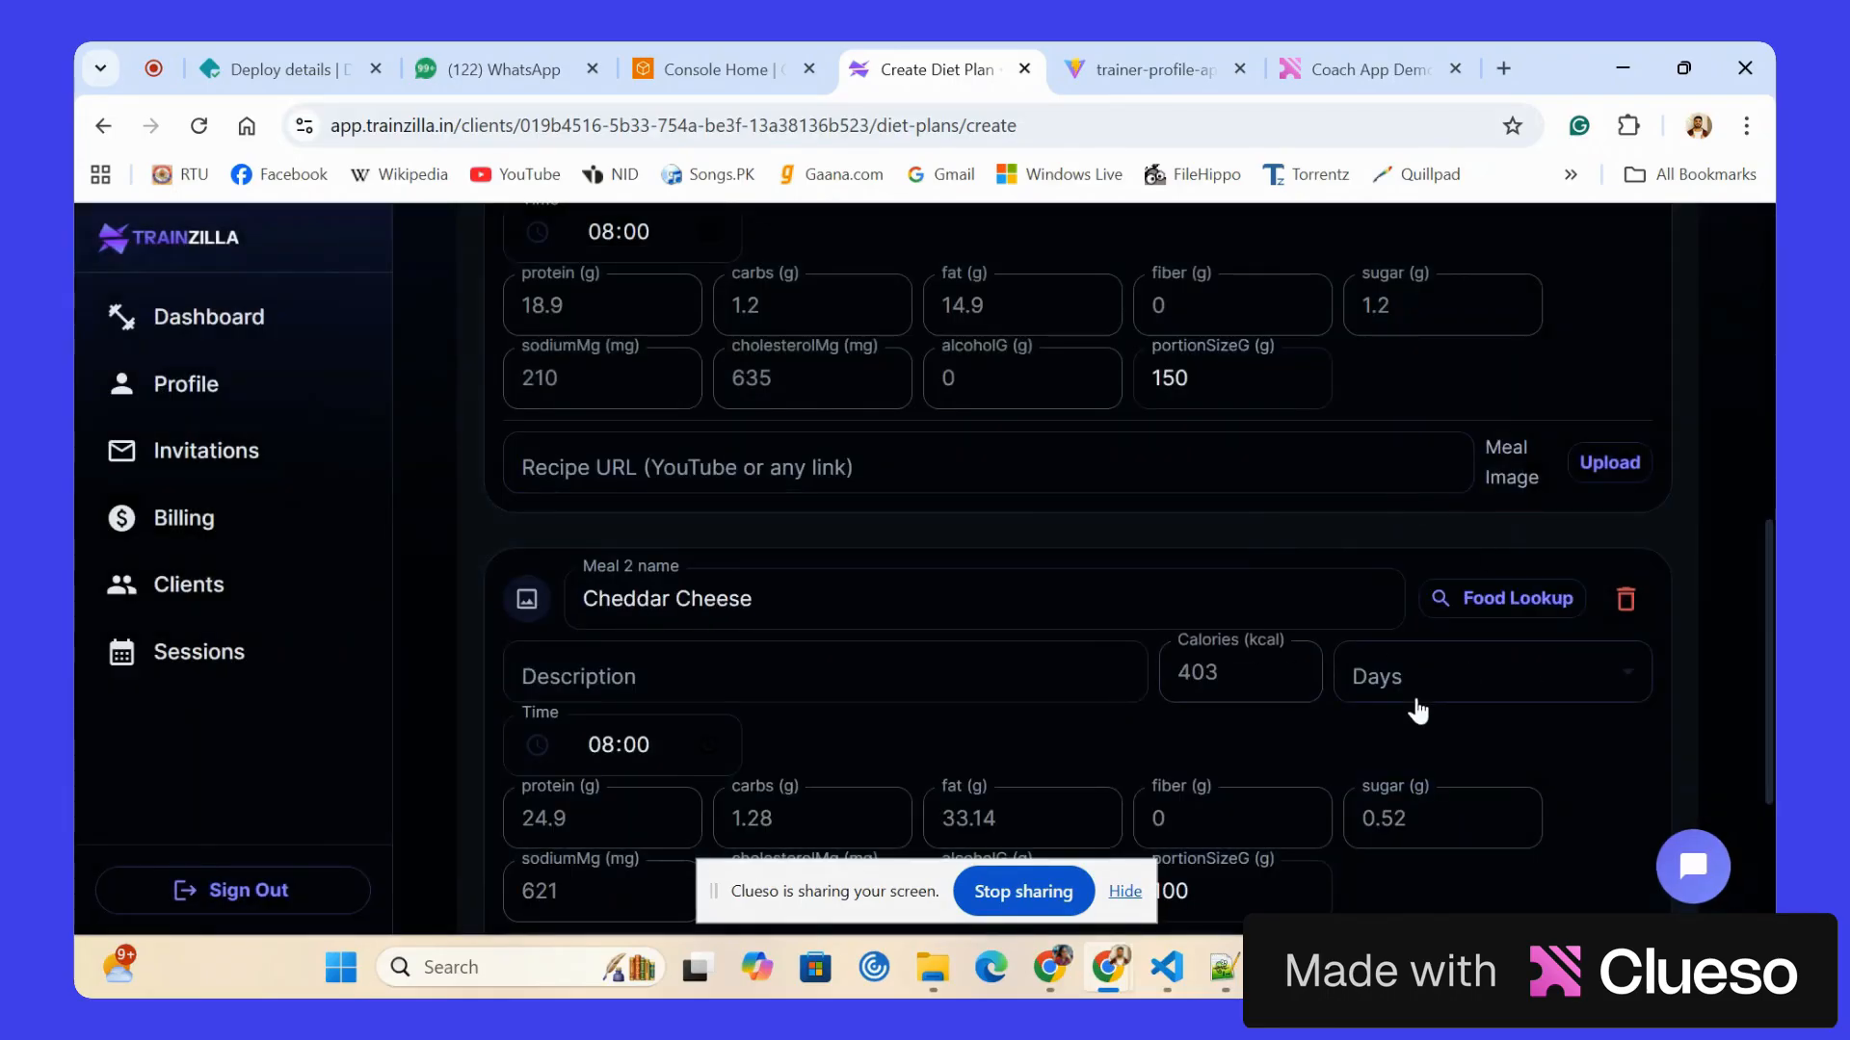
# Schedule the Cheddar Cheese meal for Thursday, Friday, Saturday and Sunday.
pyautogui.click(1409, 685)
pyautogui.click(1412, 724)
pyautogui.click(1396, 774)
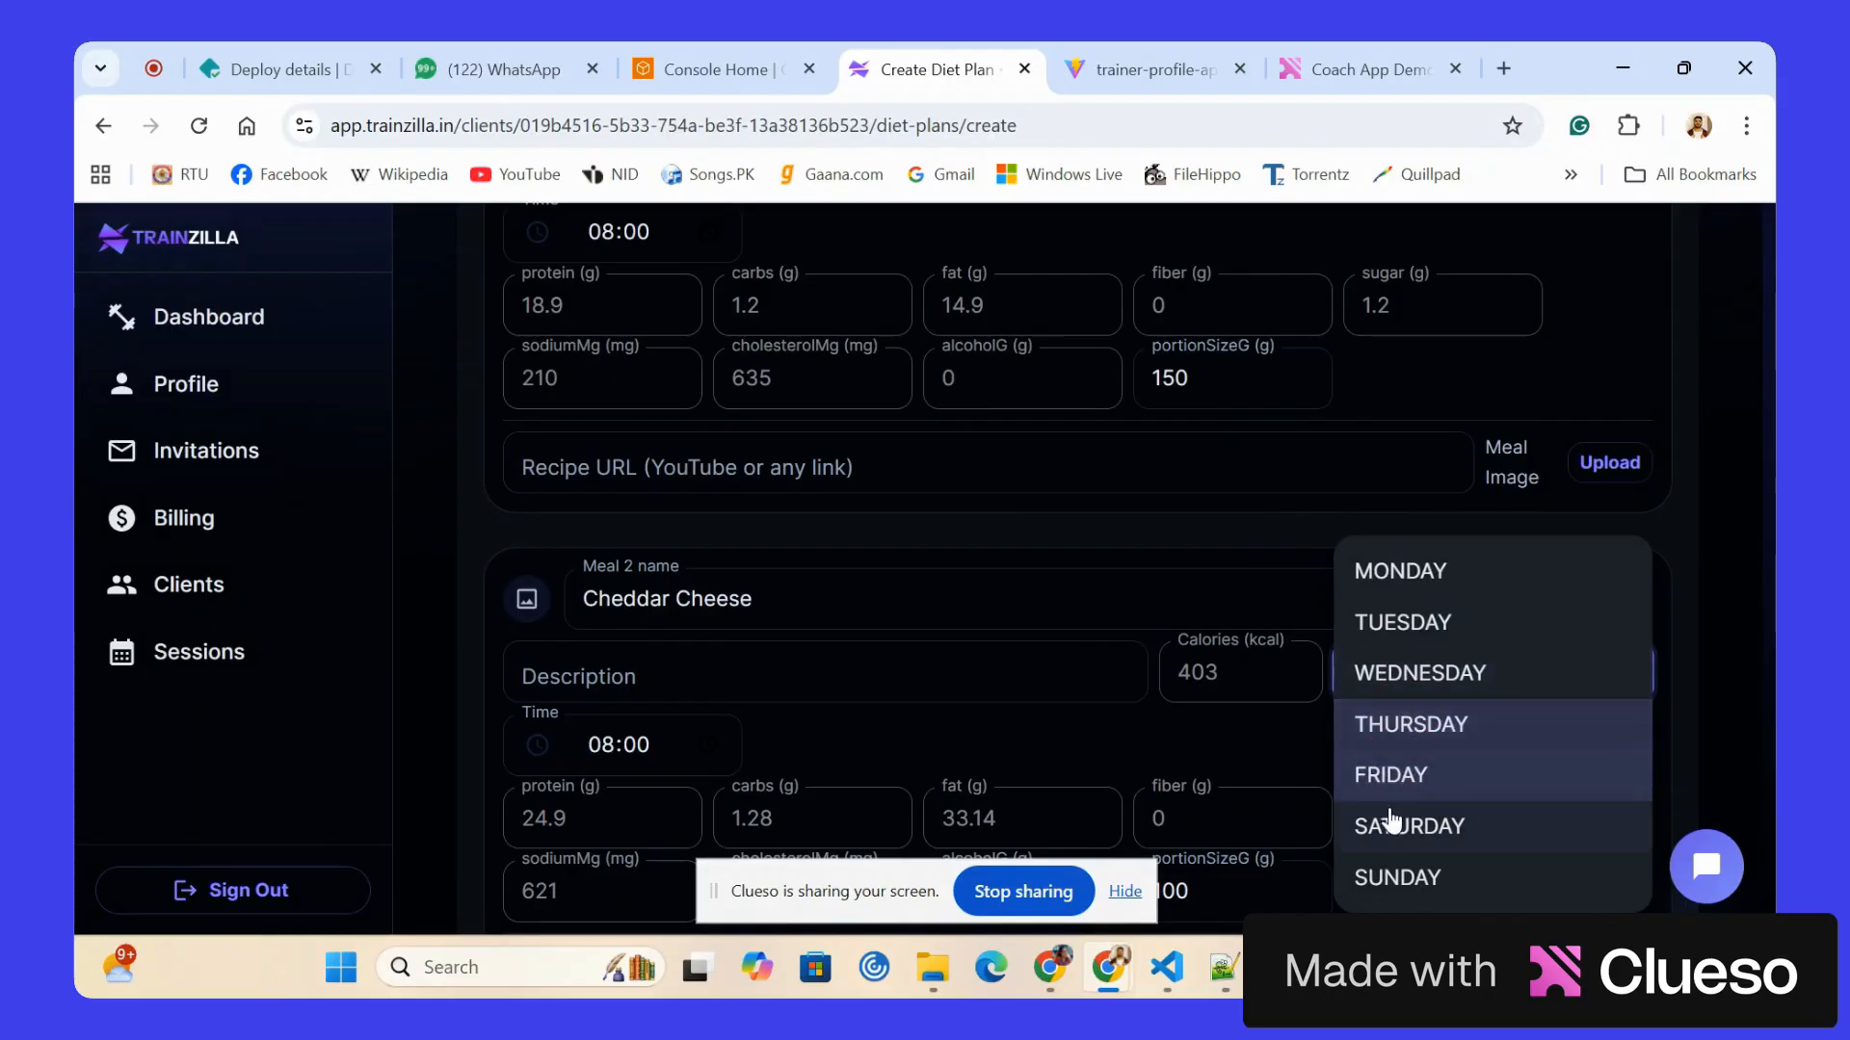
pyautogui.click(1392, 825)
pyautogui.click(1396, 873)
pyautogui.click(1124, 730)
# Set the Cheddar Cheese meal's portion size to 139 g.
pyautogui.scroll(-2, 1124, 730)
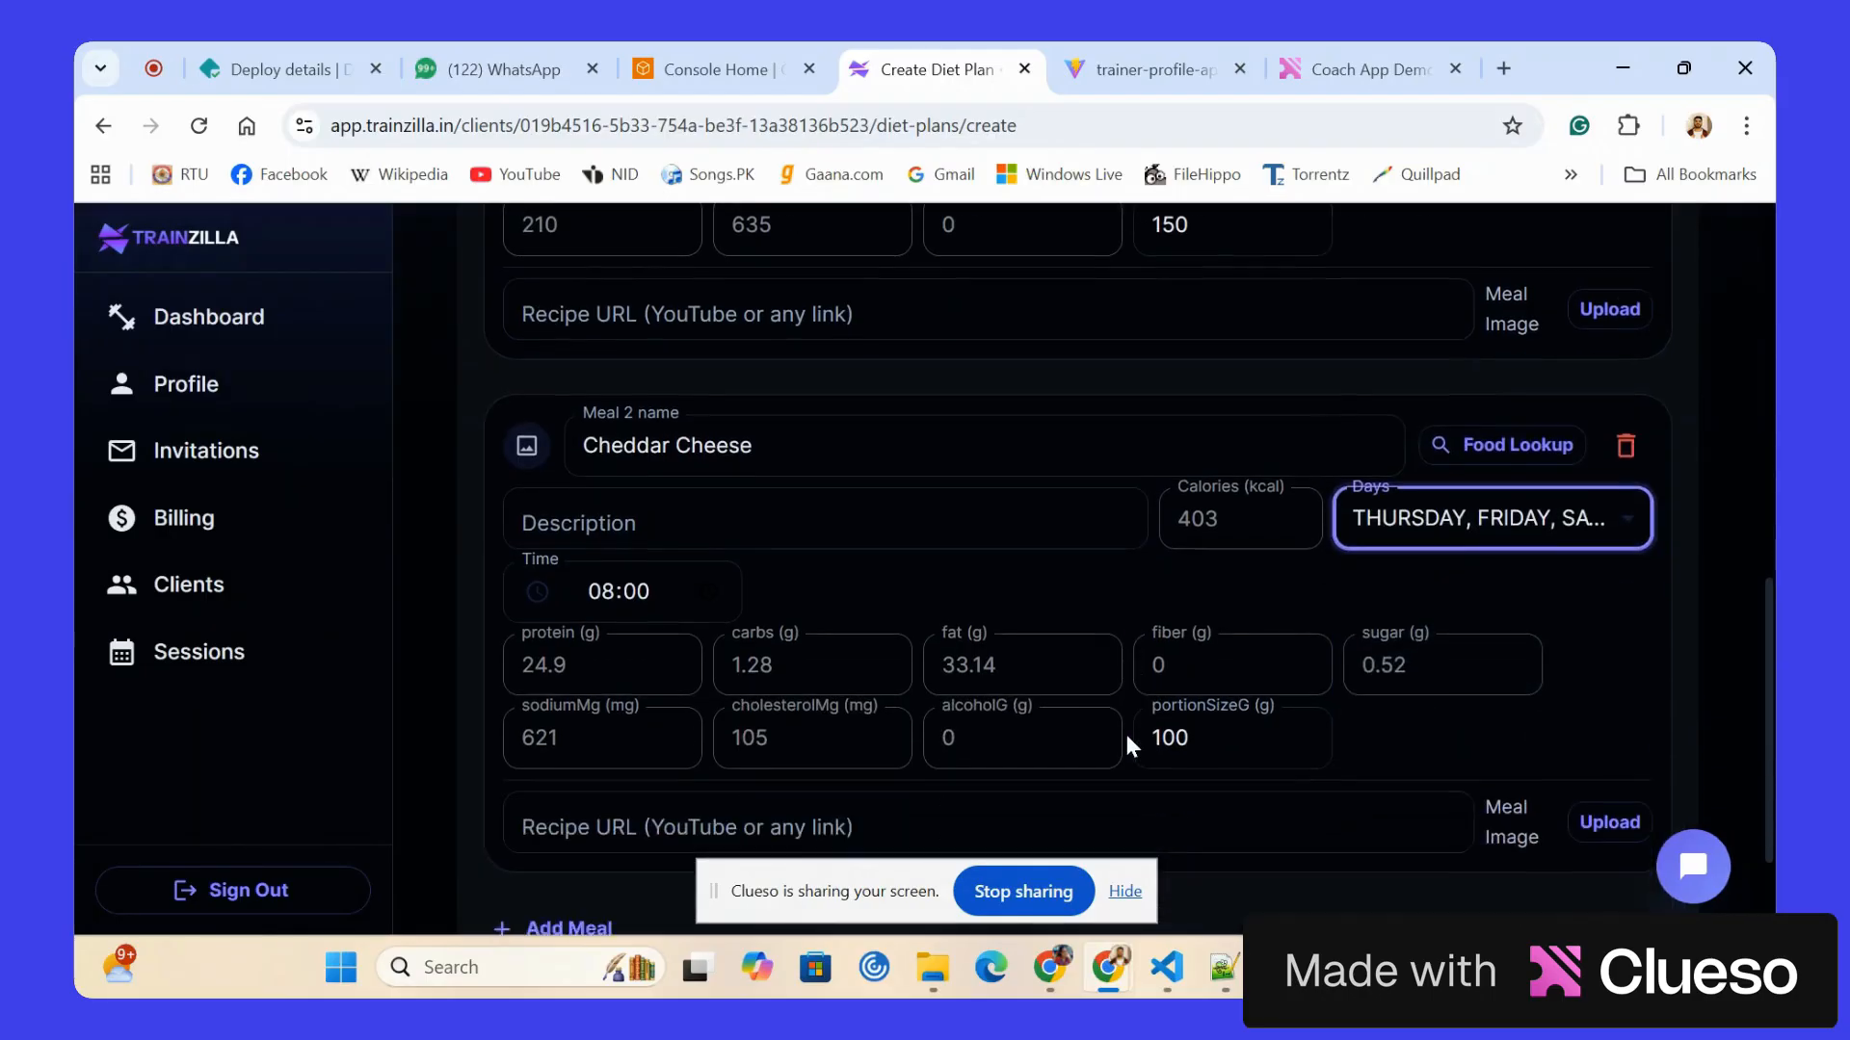
pyautogui.click(1187, 720)
pyautogui.press('BackSpace')
pyautogui.press('BackSpace')
pyautogui.write('50')
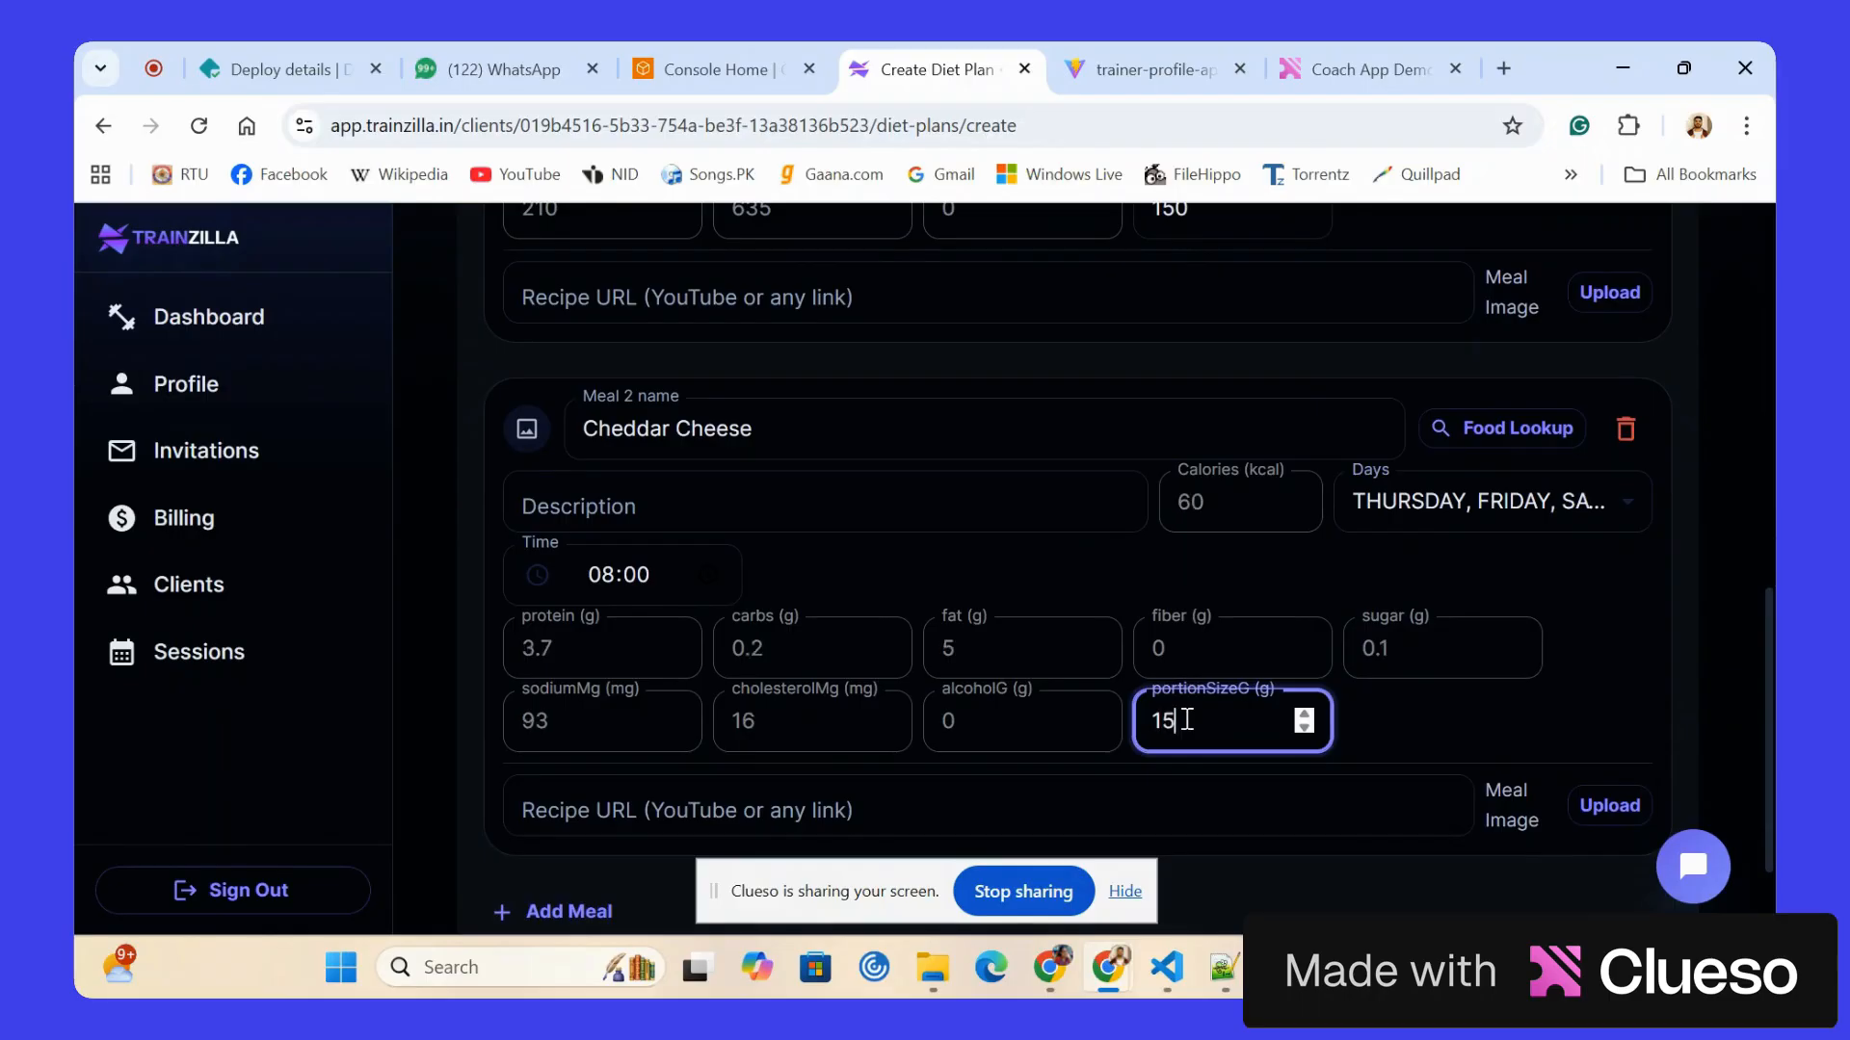
pyautogui.press('BackSpace')
pyautogui.press('BackSpace')
pyautogui.write('39')
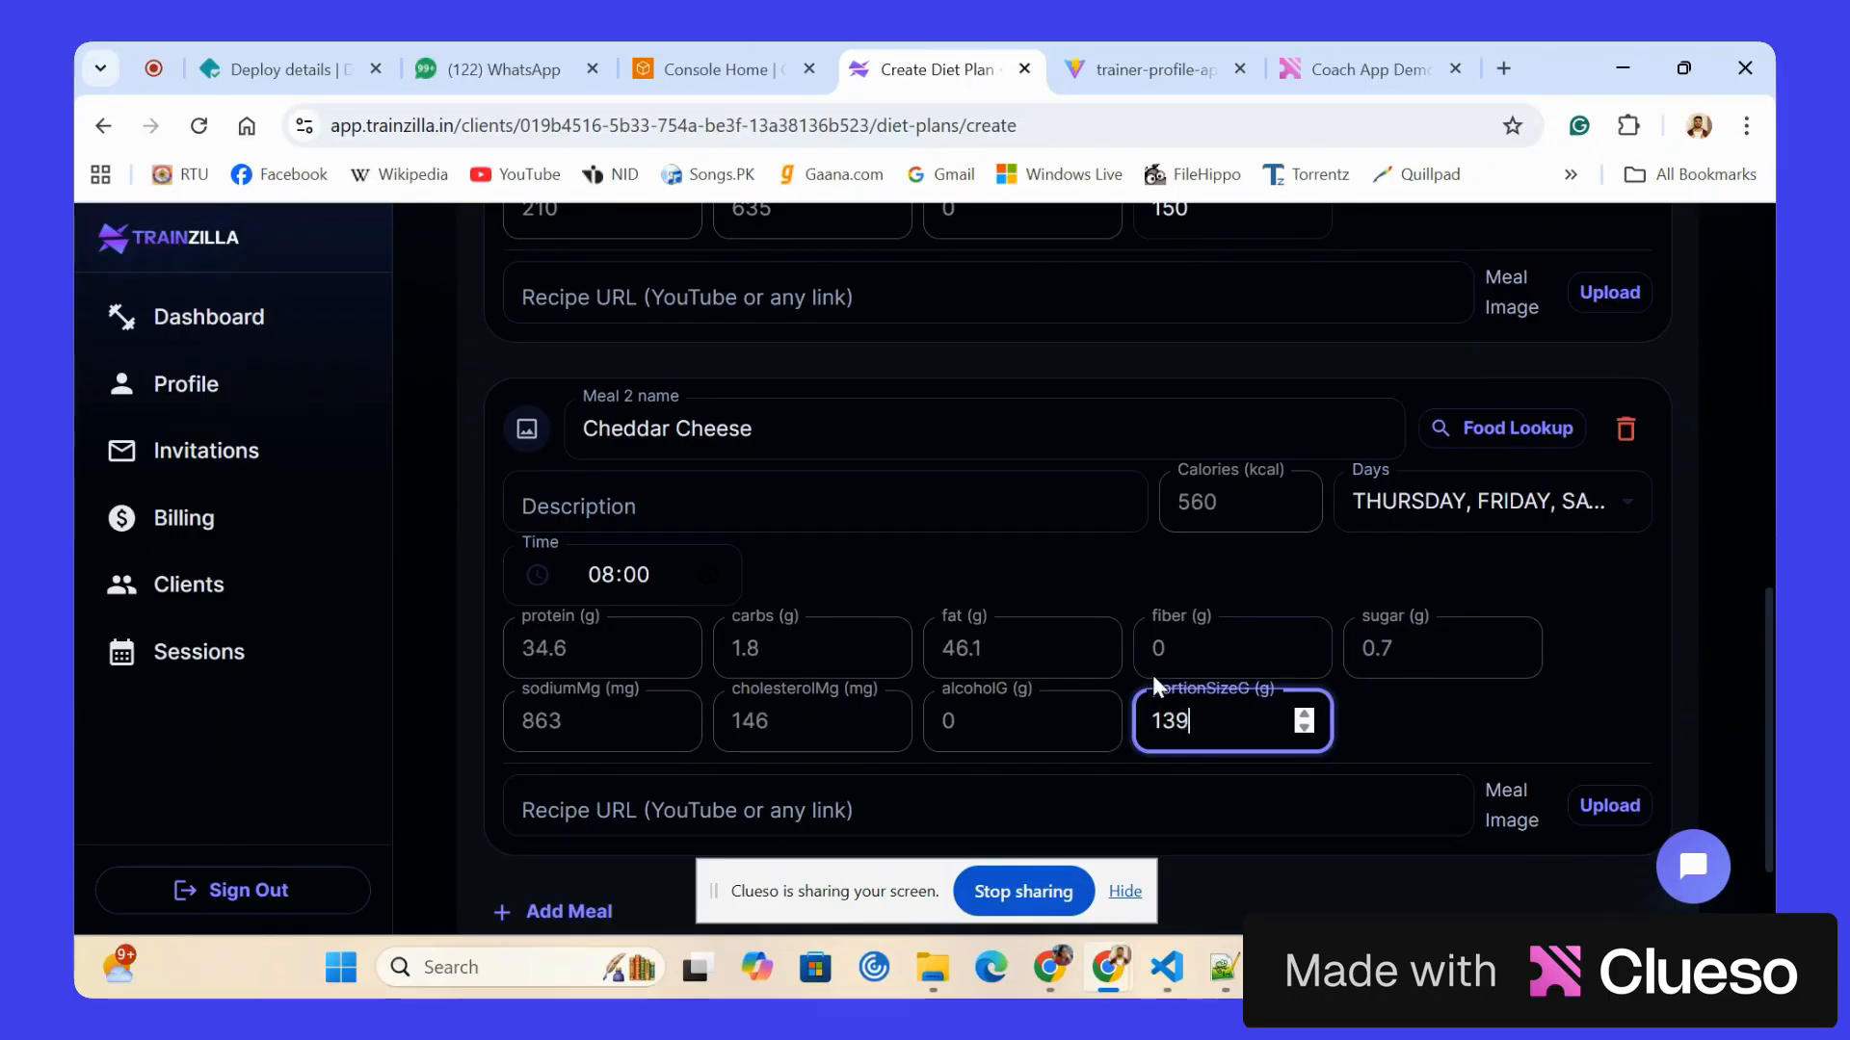
pyautogui.scroll(4, 1153, 676)
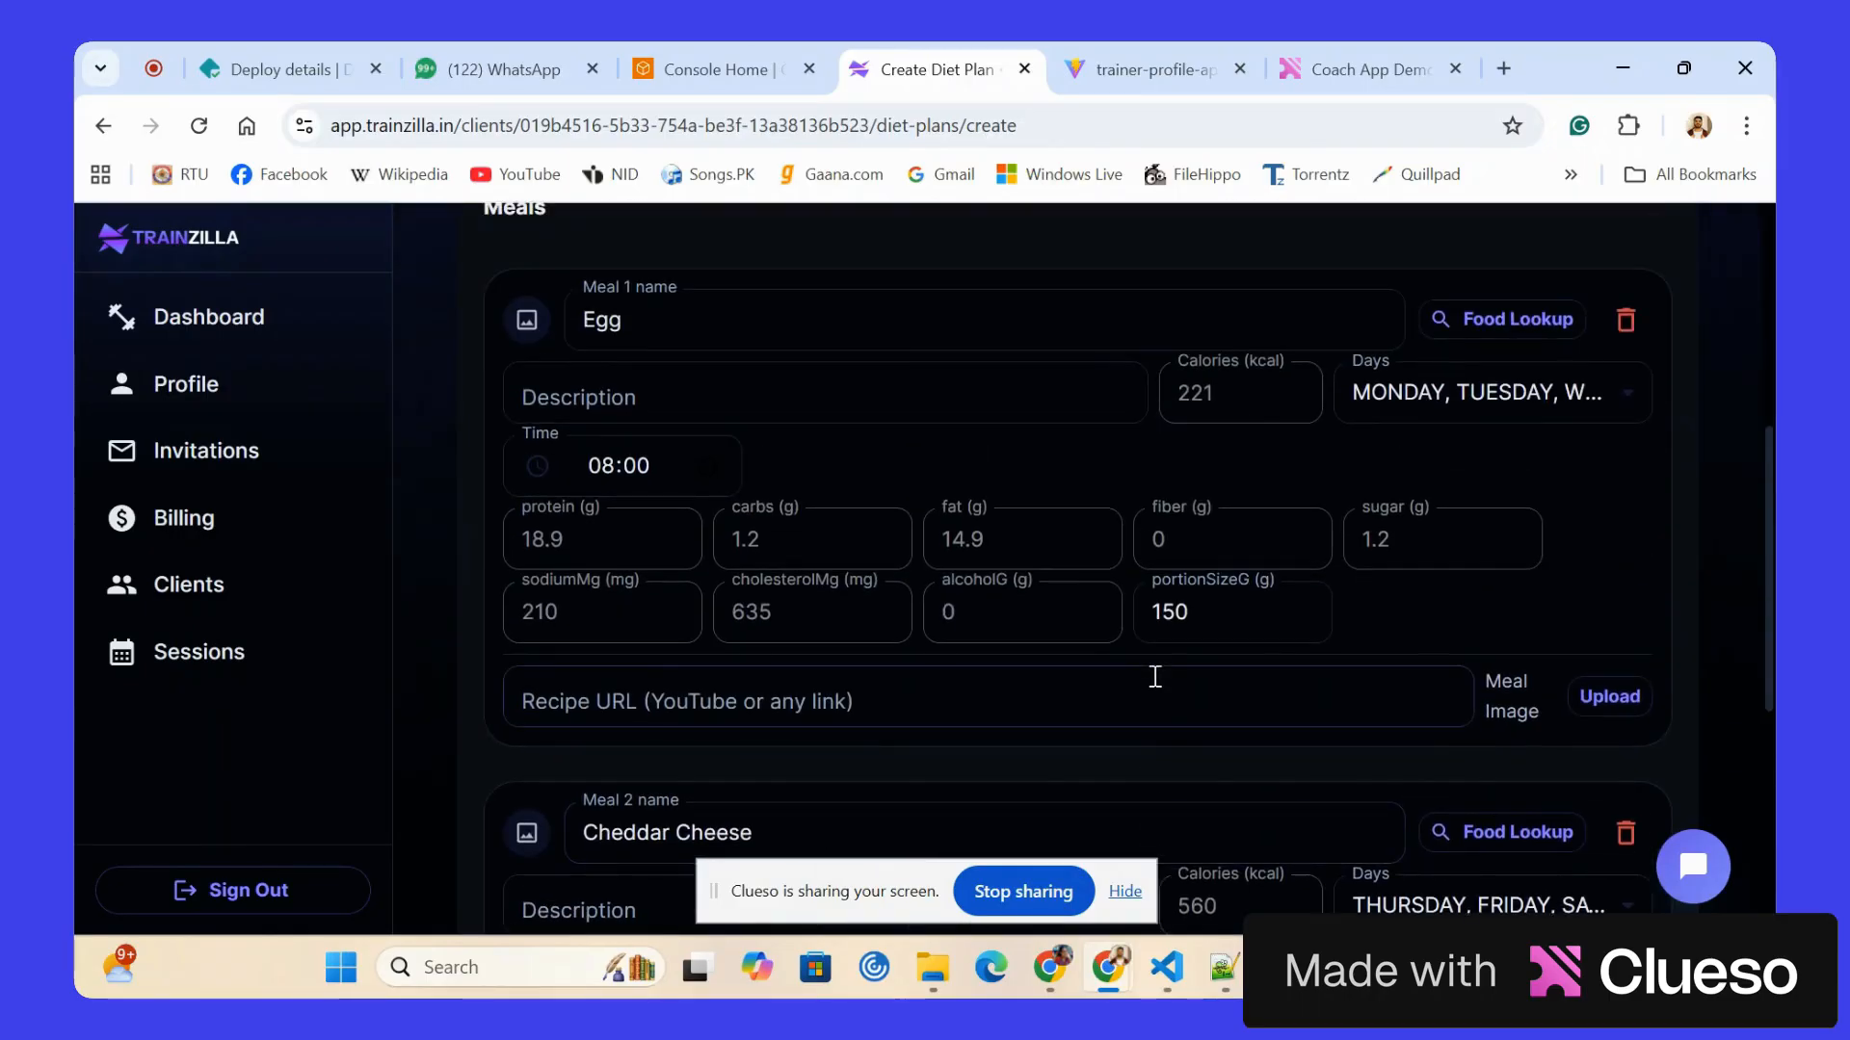
# Review the Egg and Cheddar Cheese meals, save the diet plan, and return to the client's diet plan list.
pyautogui.click(657, 699)
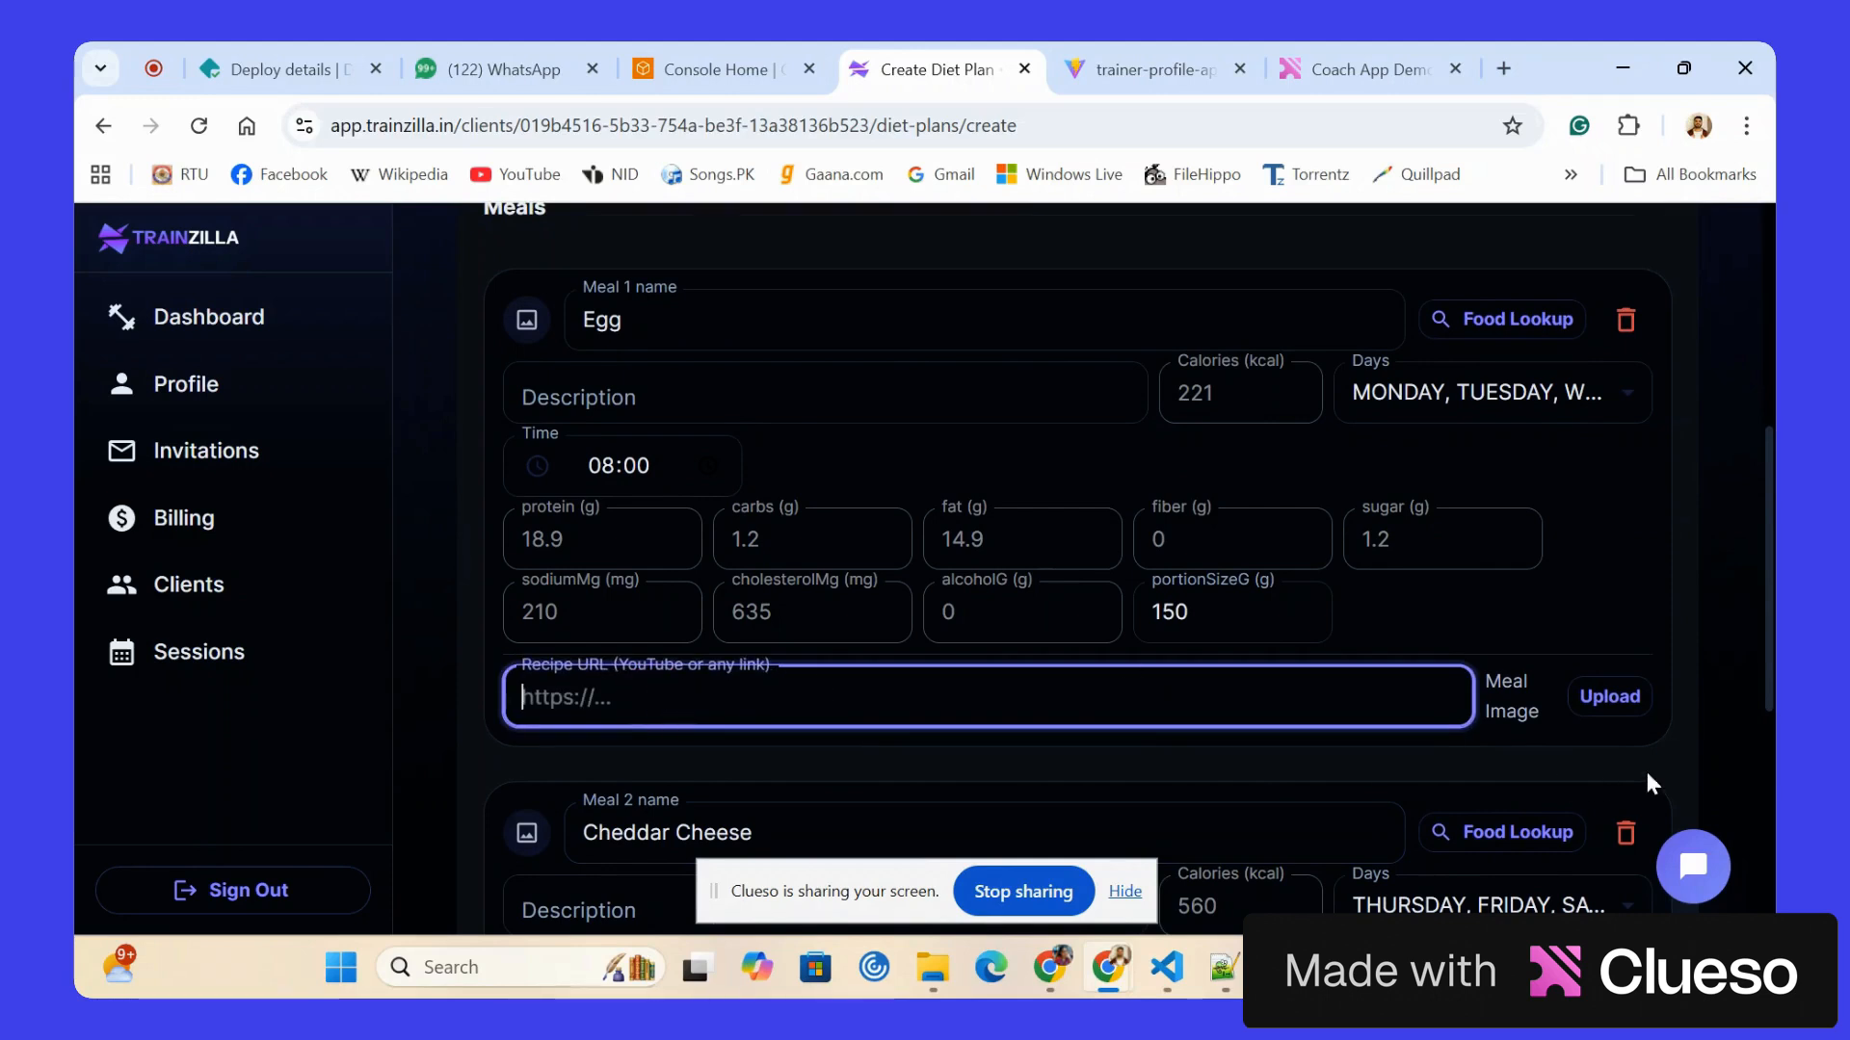
pyautogui.scroll(-5, 1181, 726)
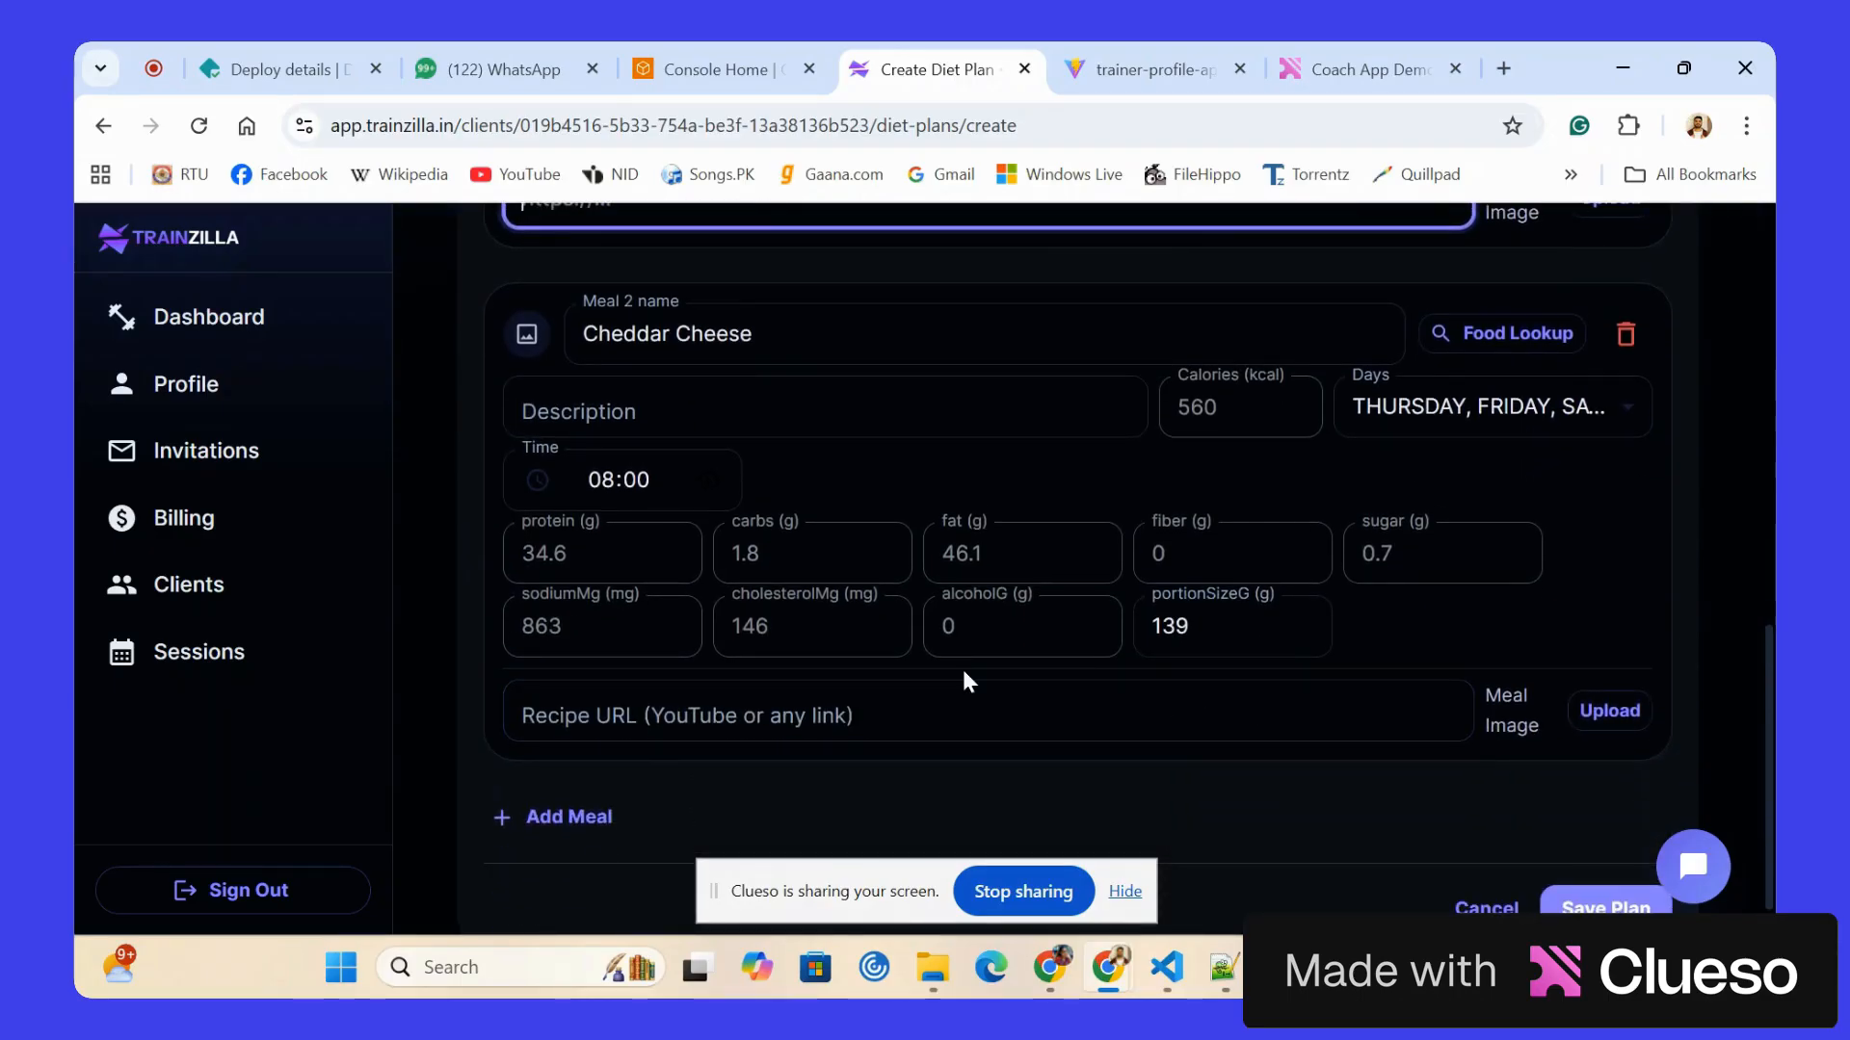
pyautogui.scroll(-1, 962, 674)
pyautogui.scroll(3, 1083, 640)
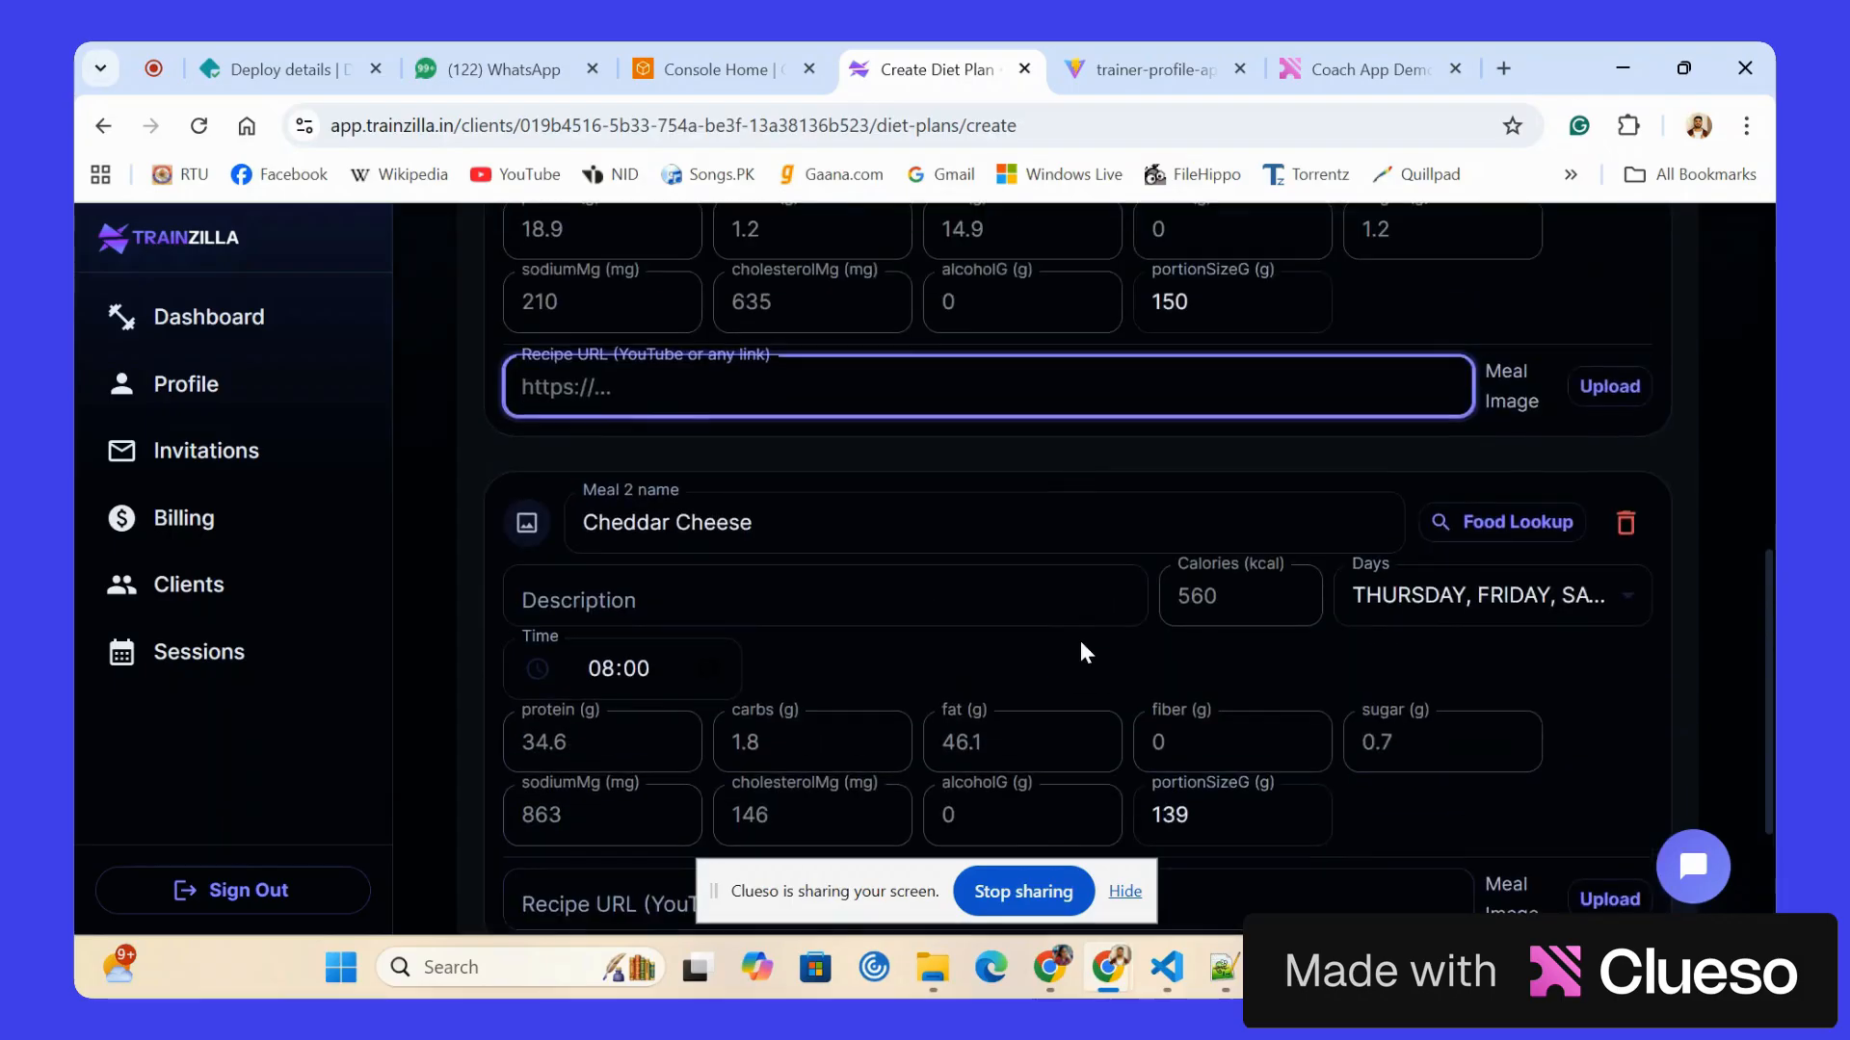
pyautogui.scroll(3, 1082, 648)
pyautogui.scroll(4, 1079, 639)
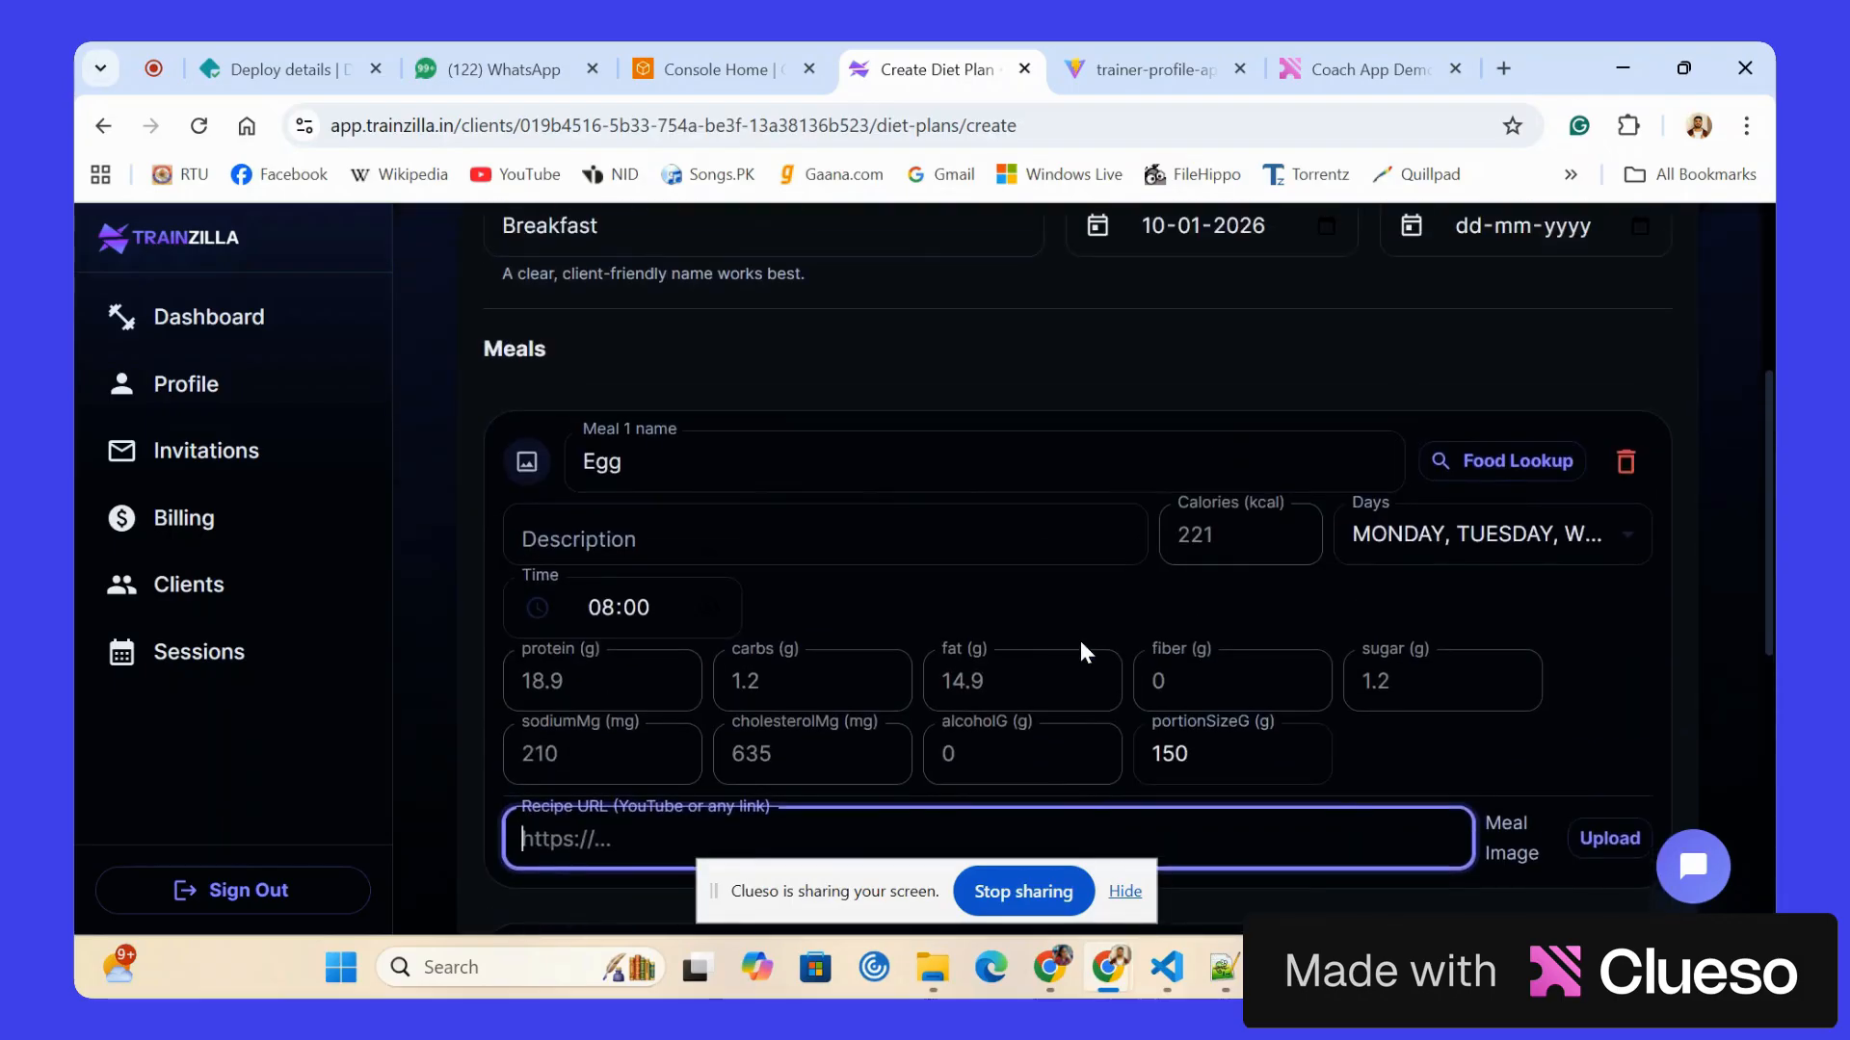
pyautogui.scroll(-10, 1082, 641)
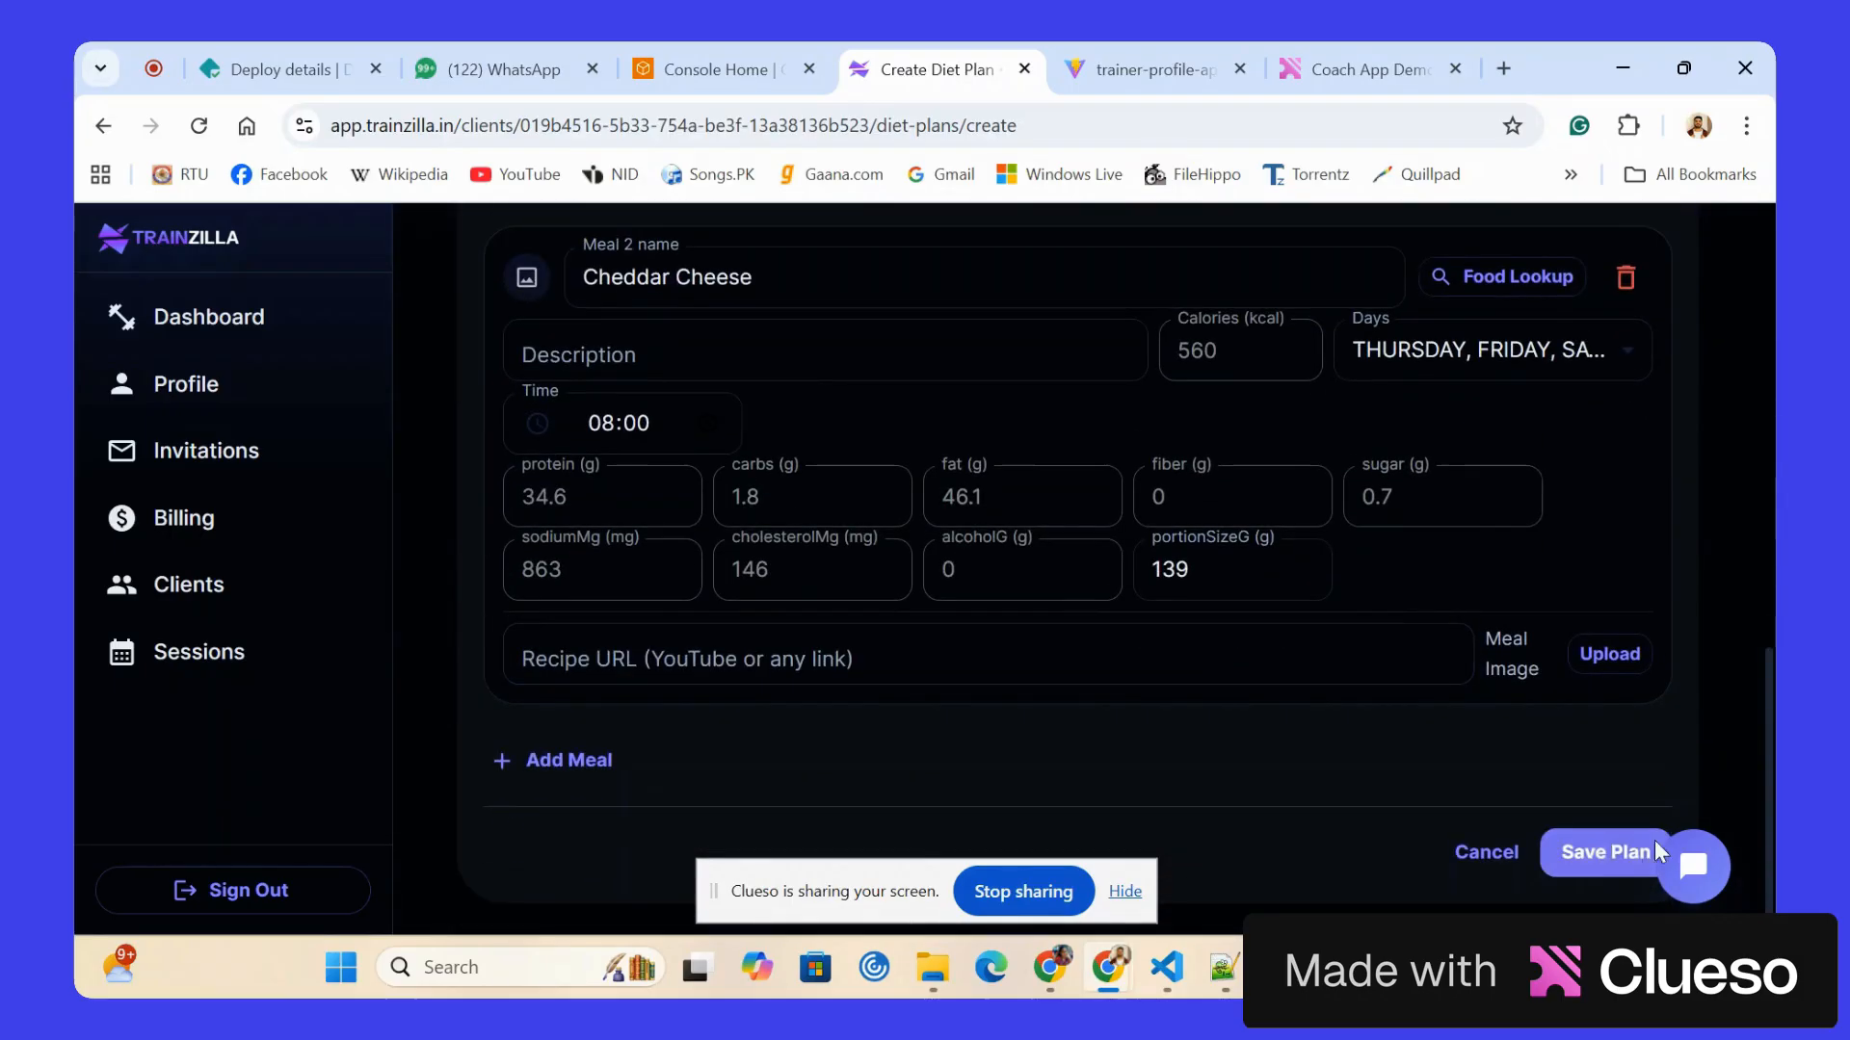
pyautogui.click(1590, 846)
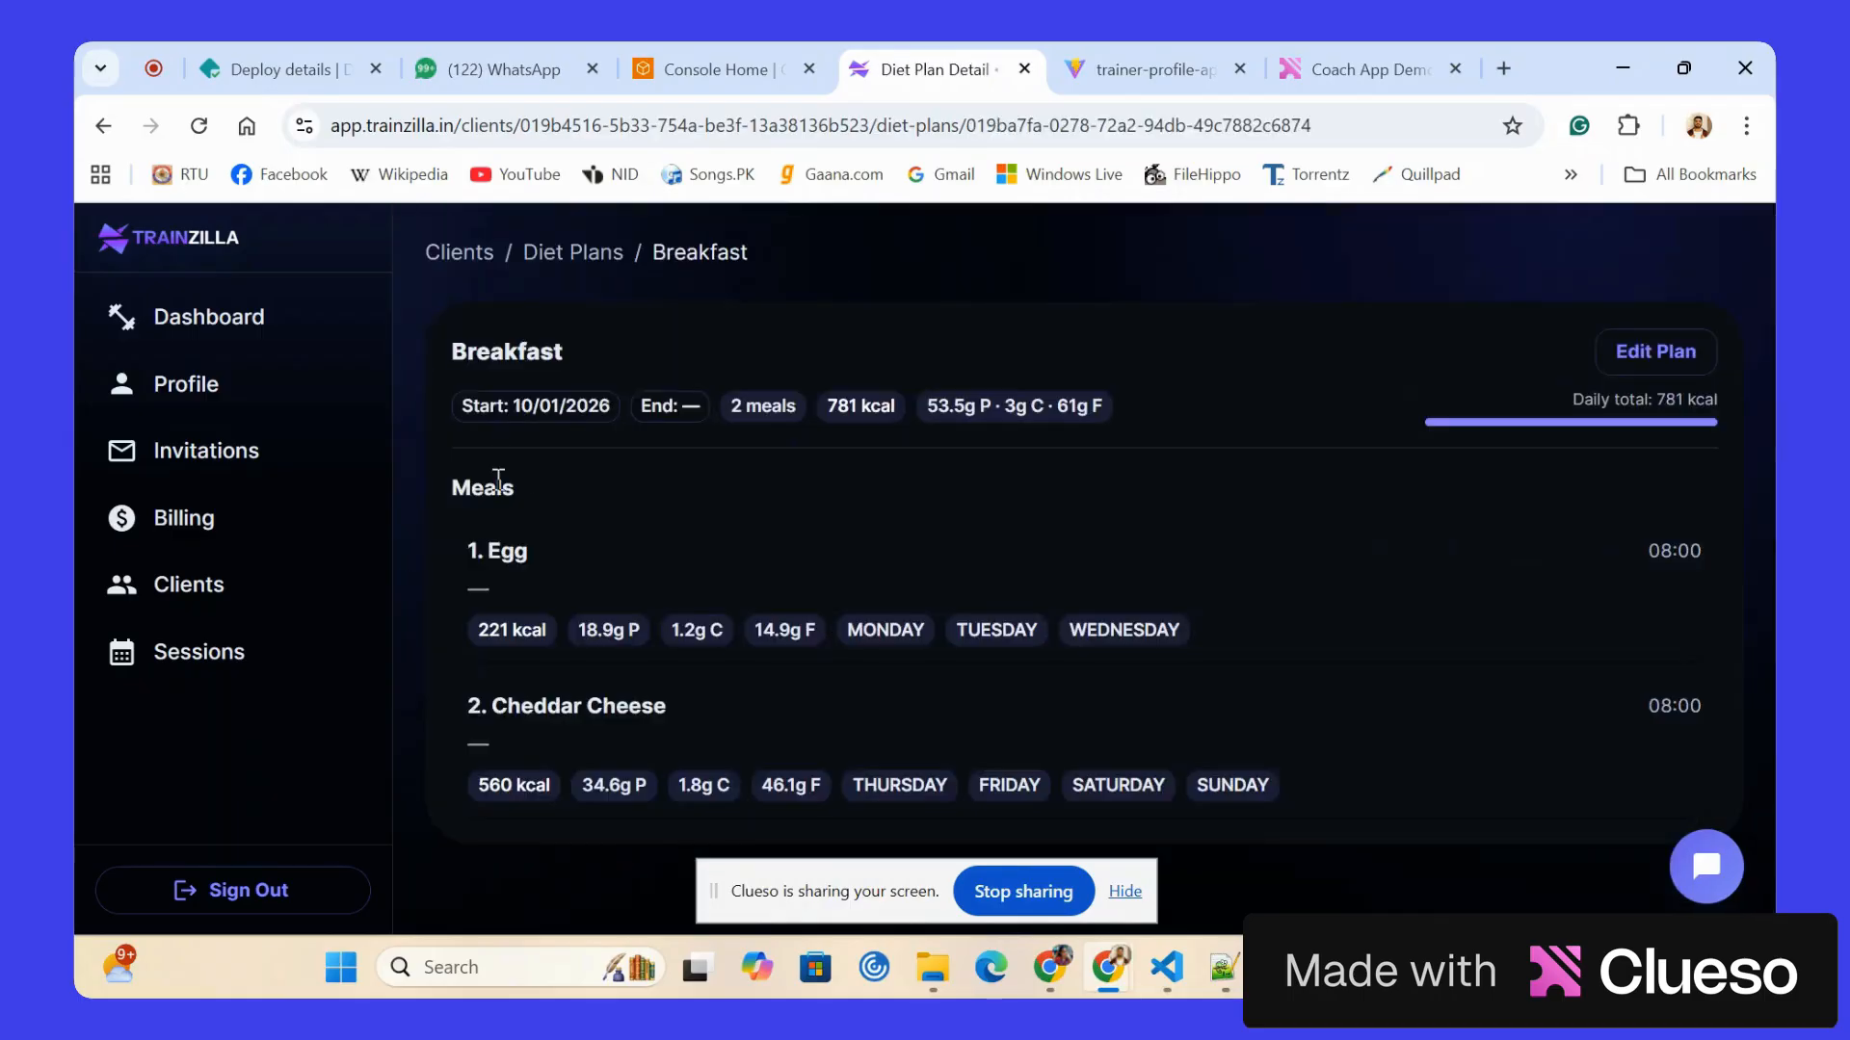
pyautogui.click(612, 256)
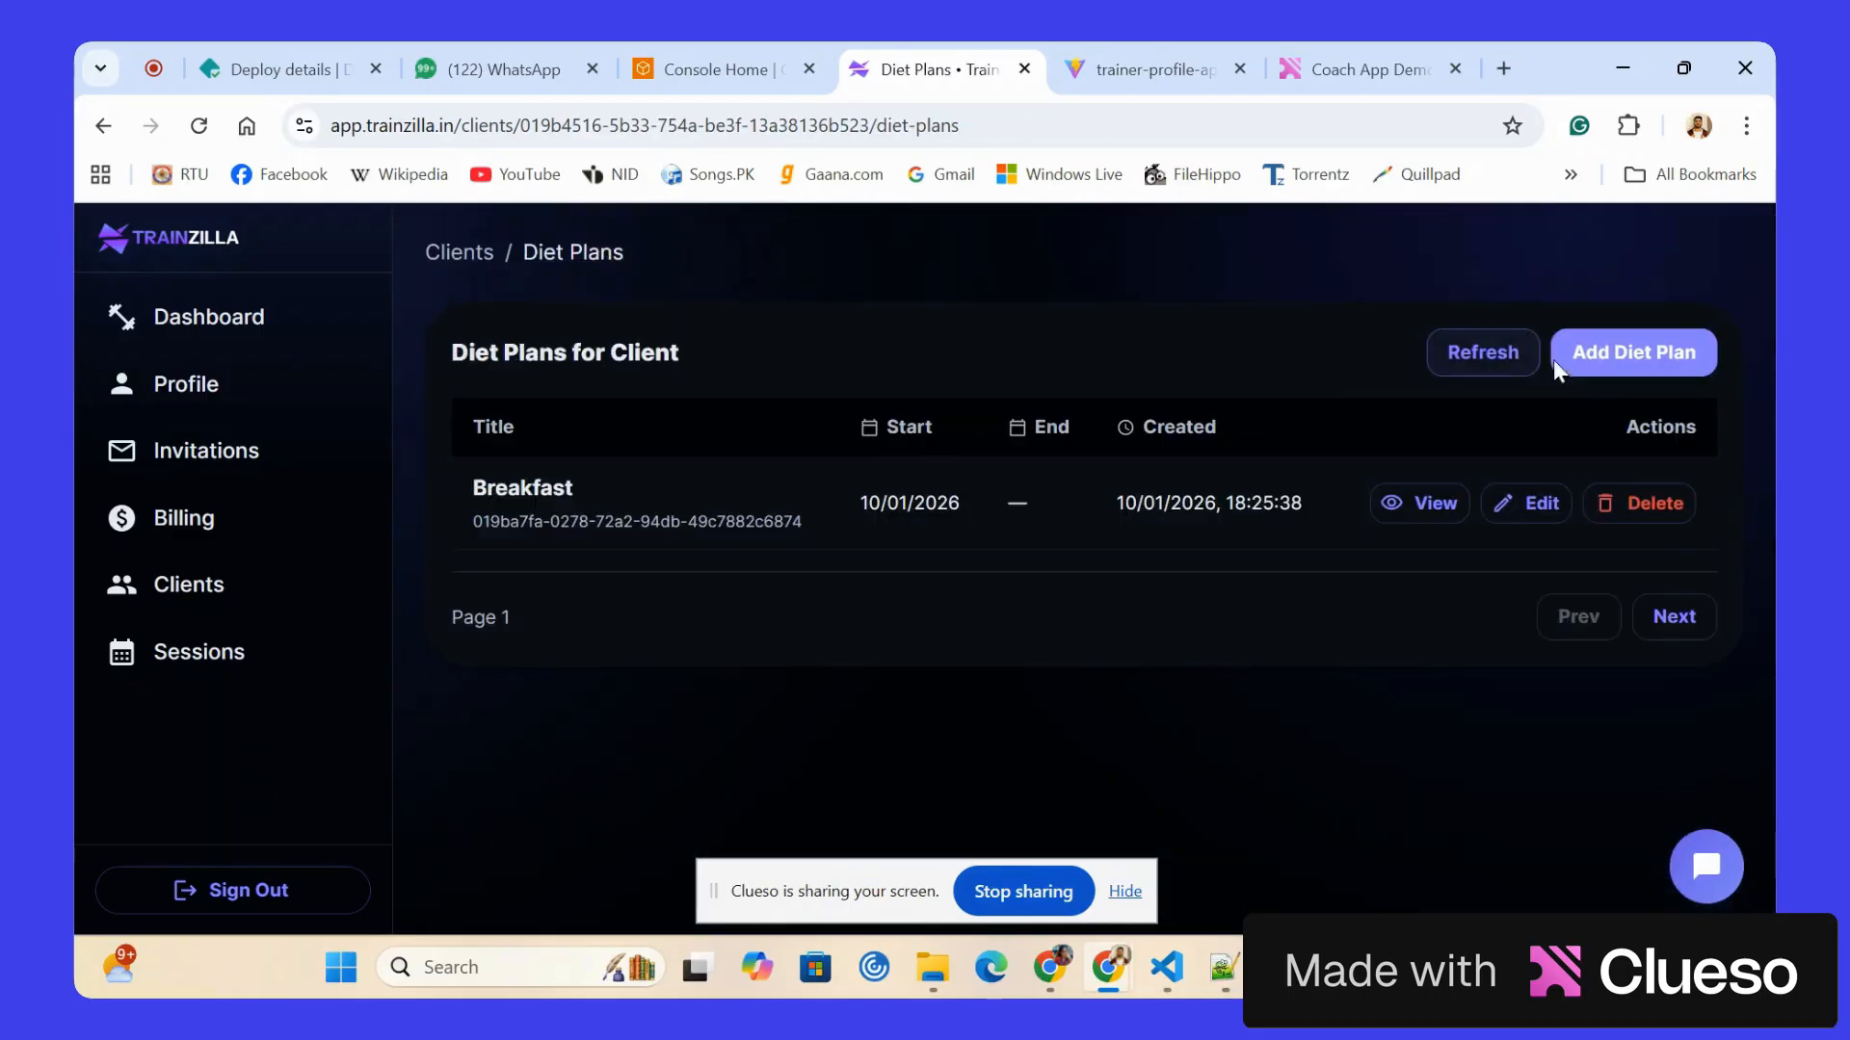
pyautogui.click(1618, 352)
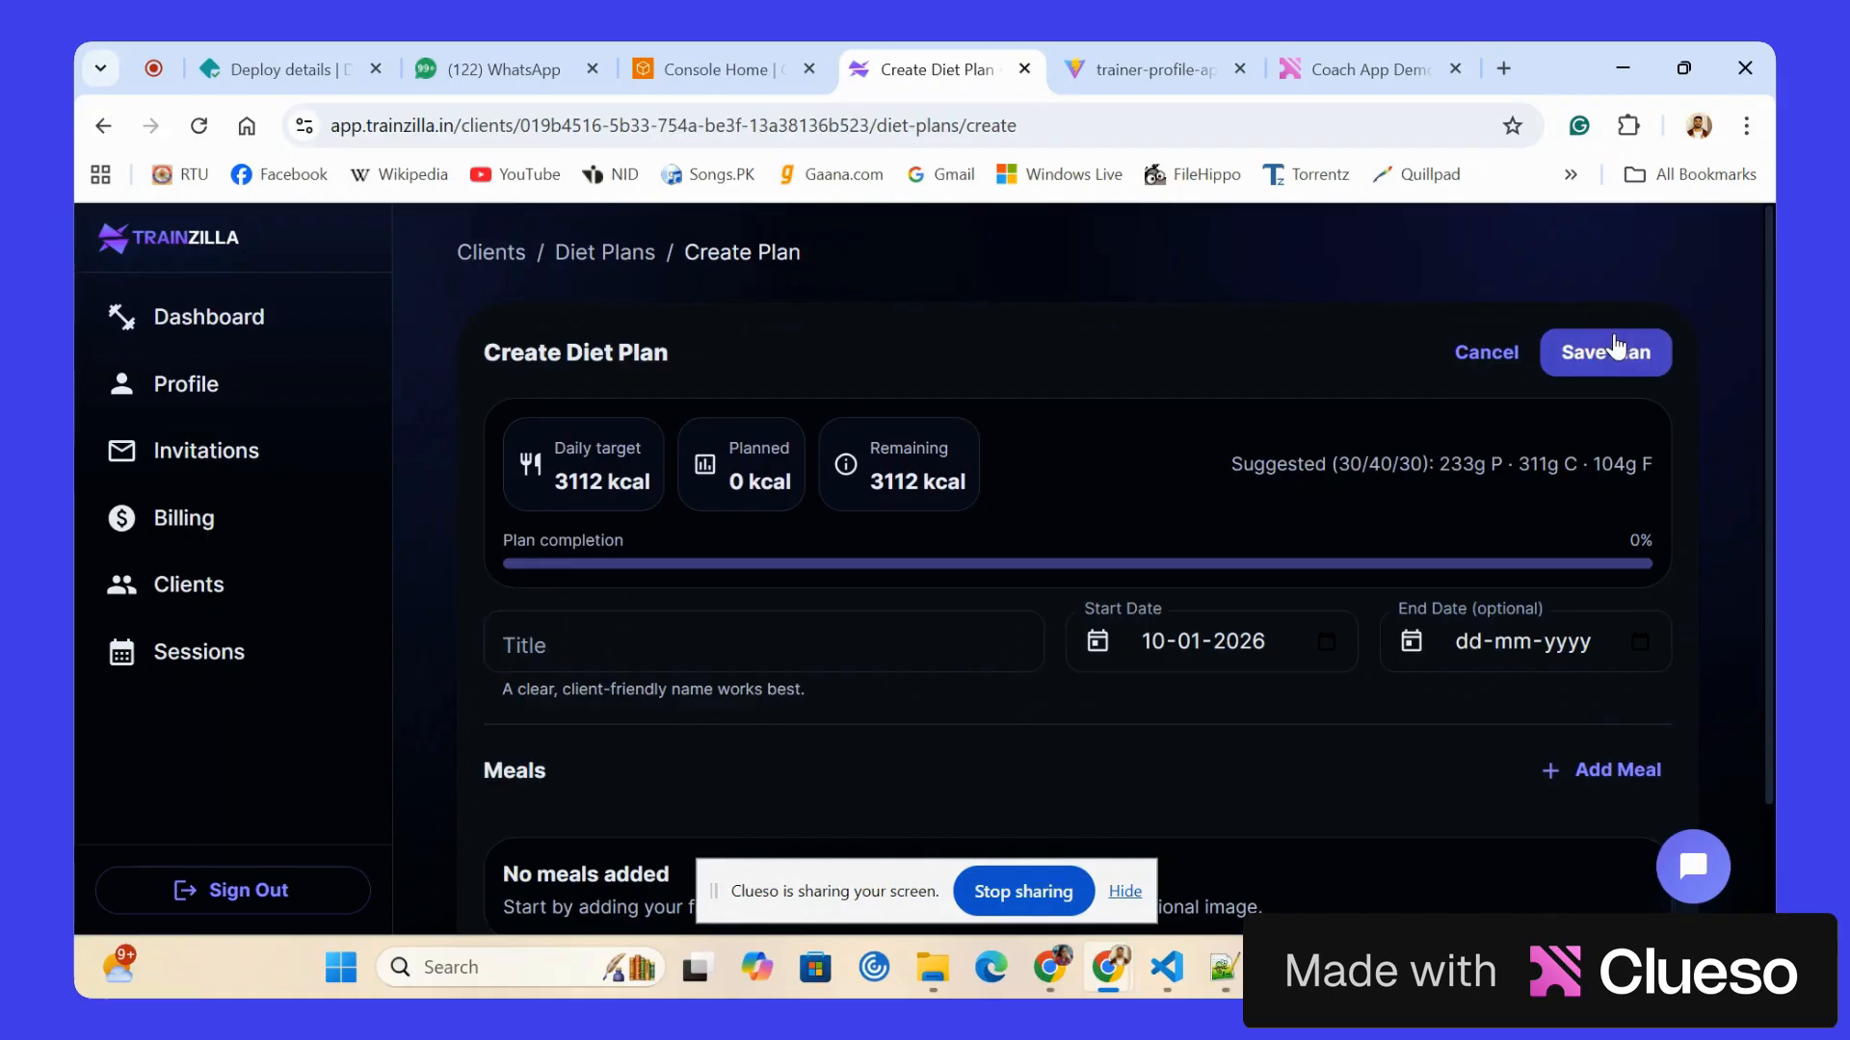
pyautogui.click(604, 646)
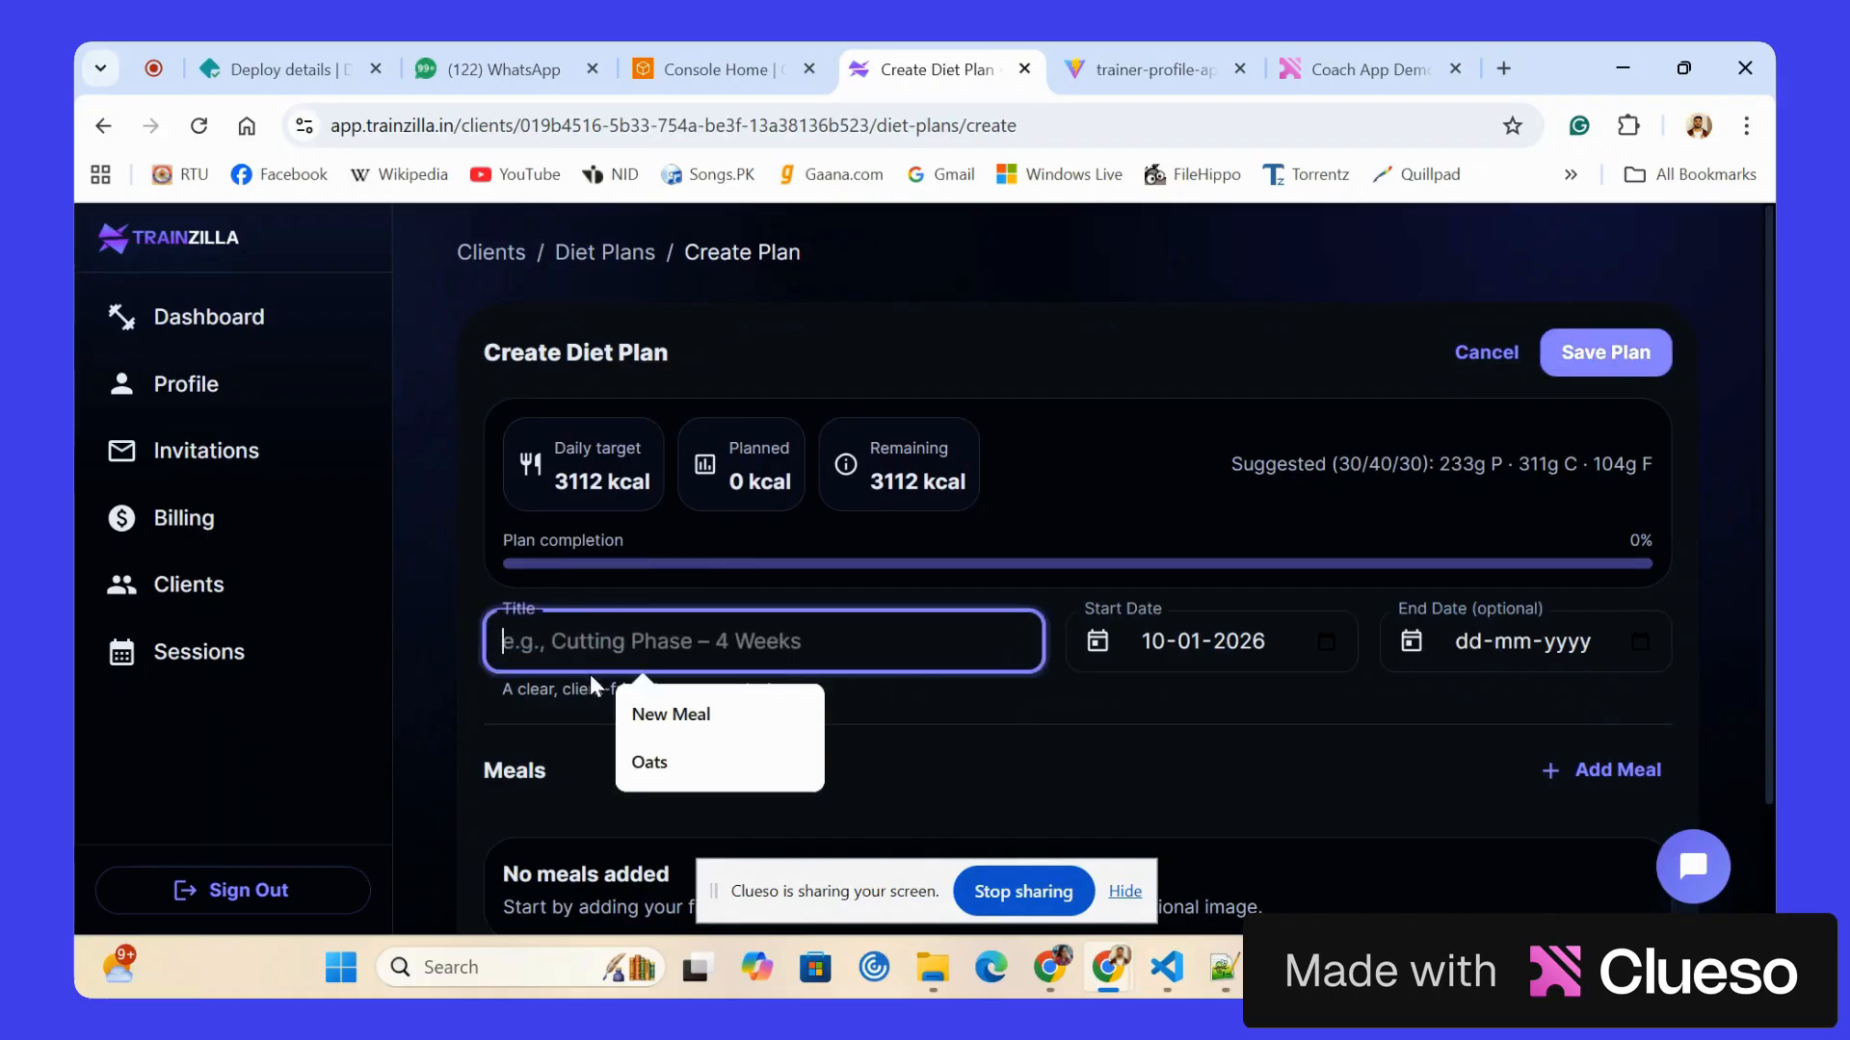
pyautogui.click(589, 655)
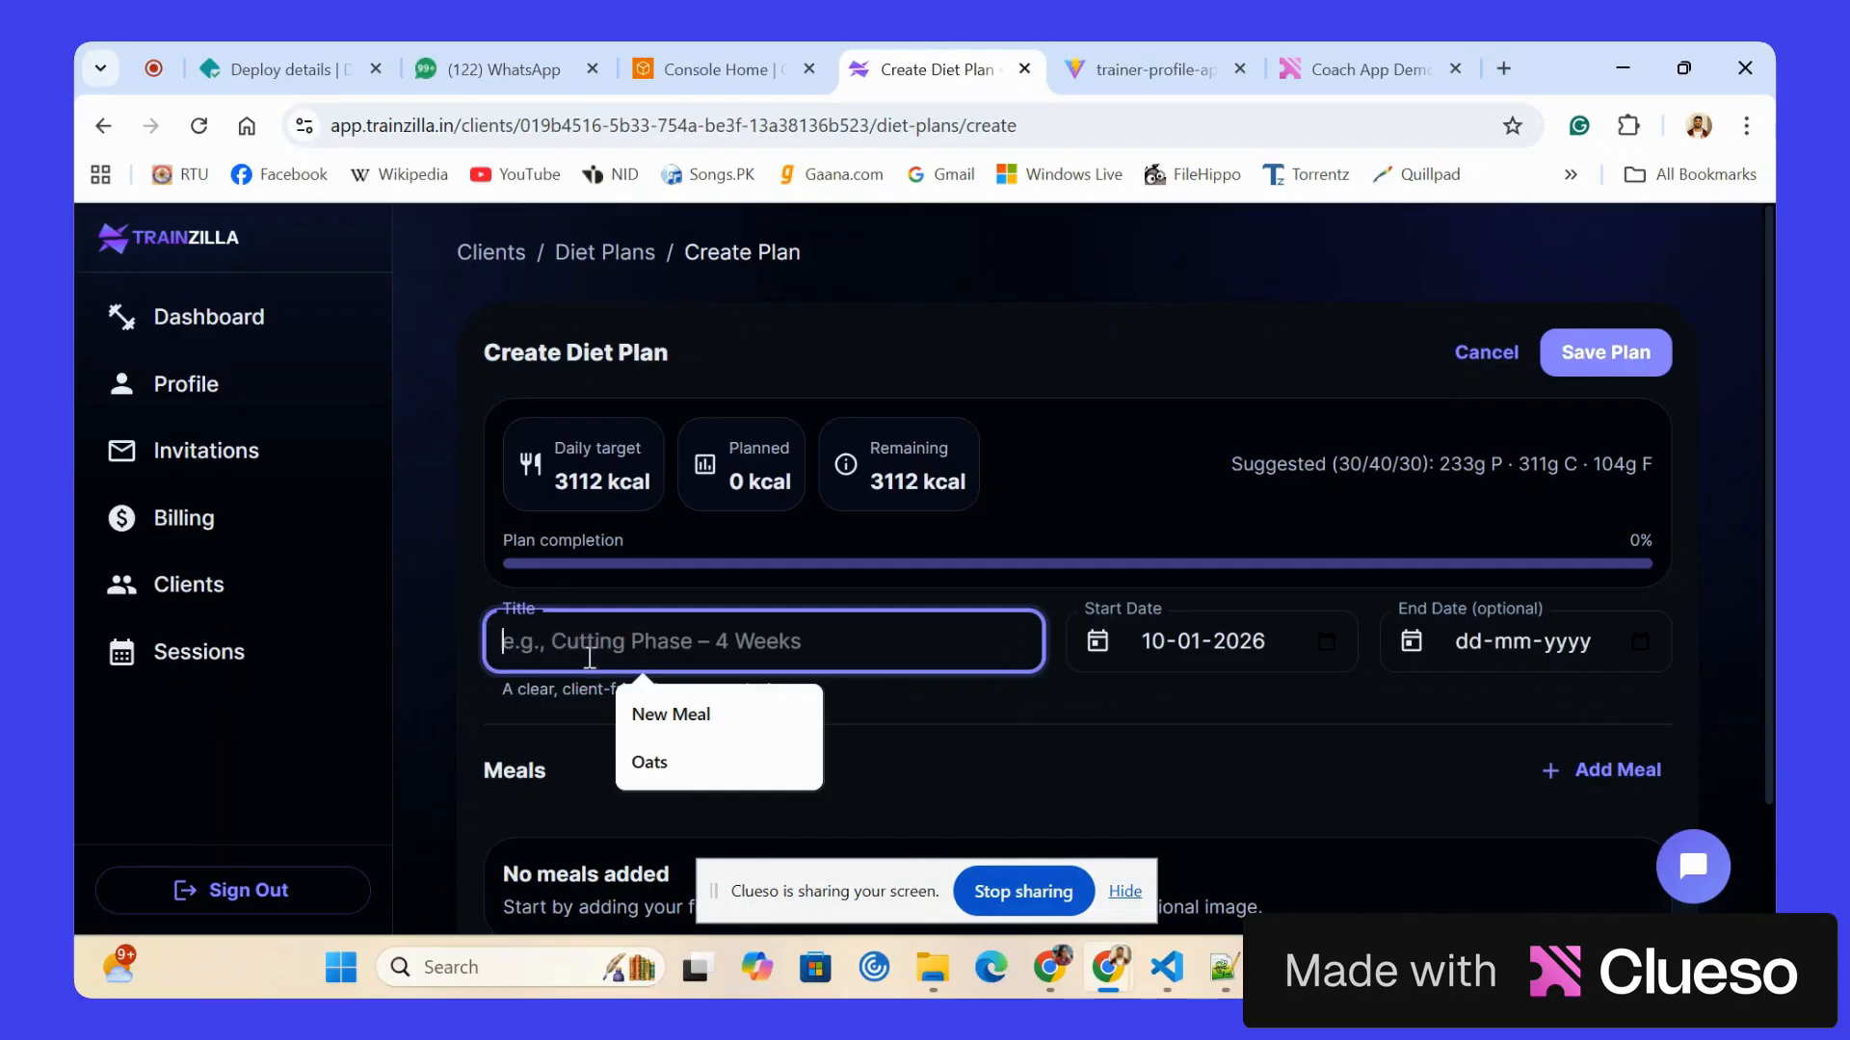
pyautogui.write('Tuesday')
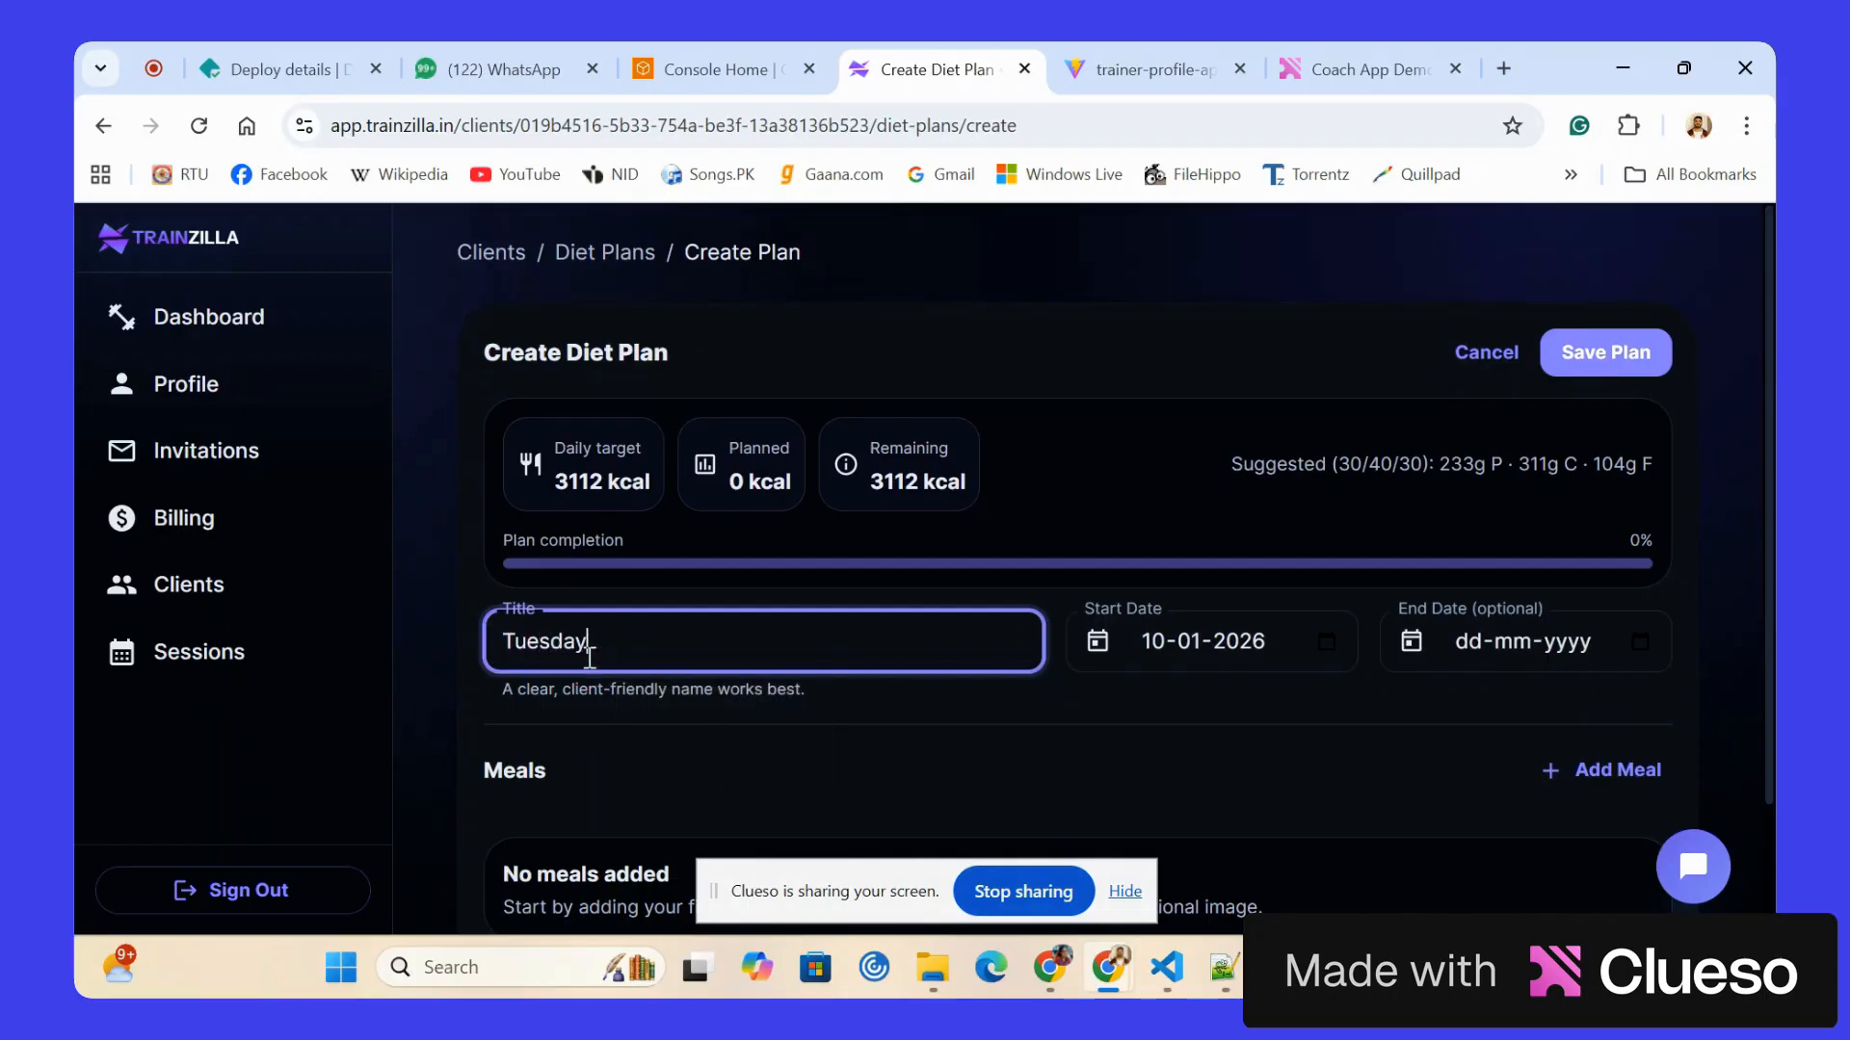
pyautogui.scroll(-2, 1172, 708)
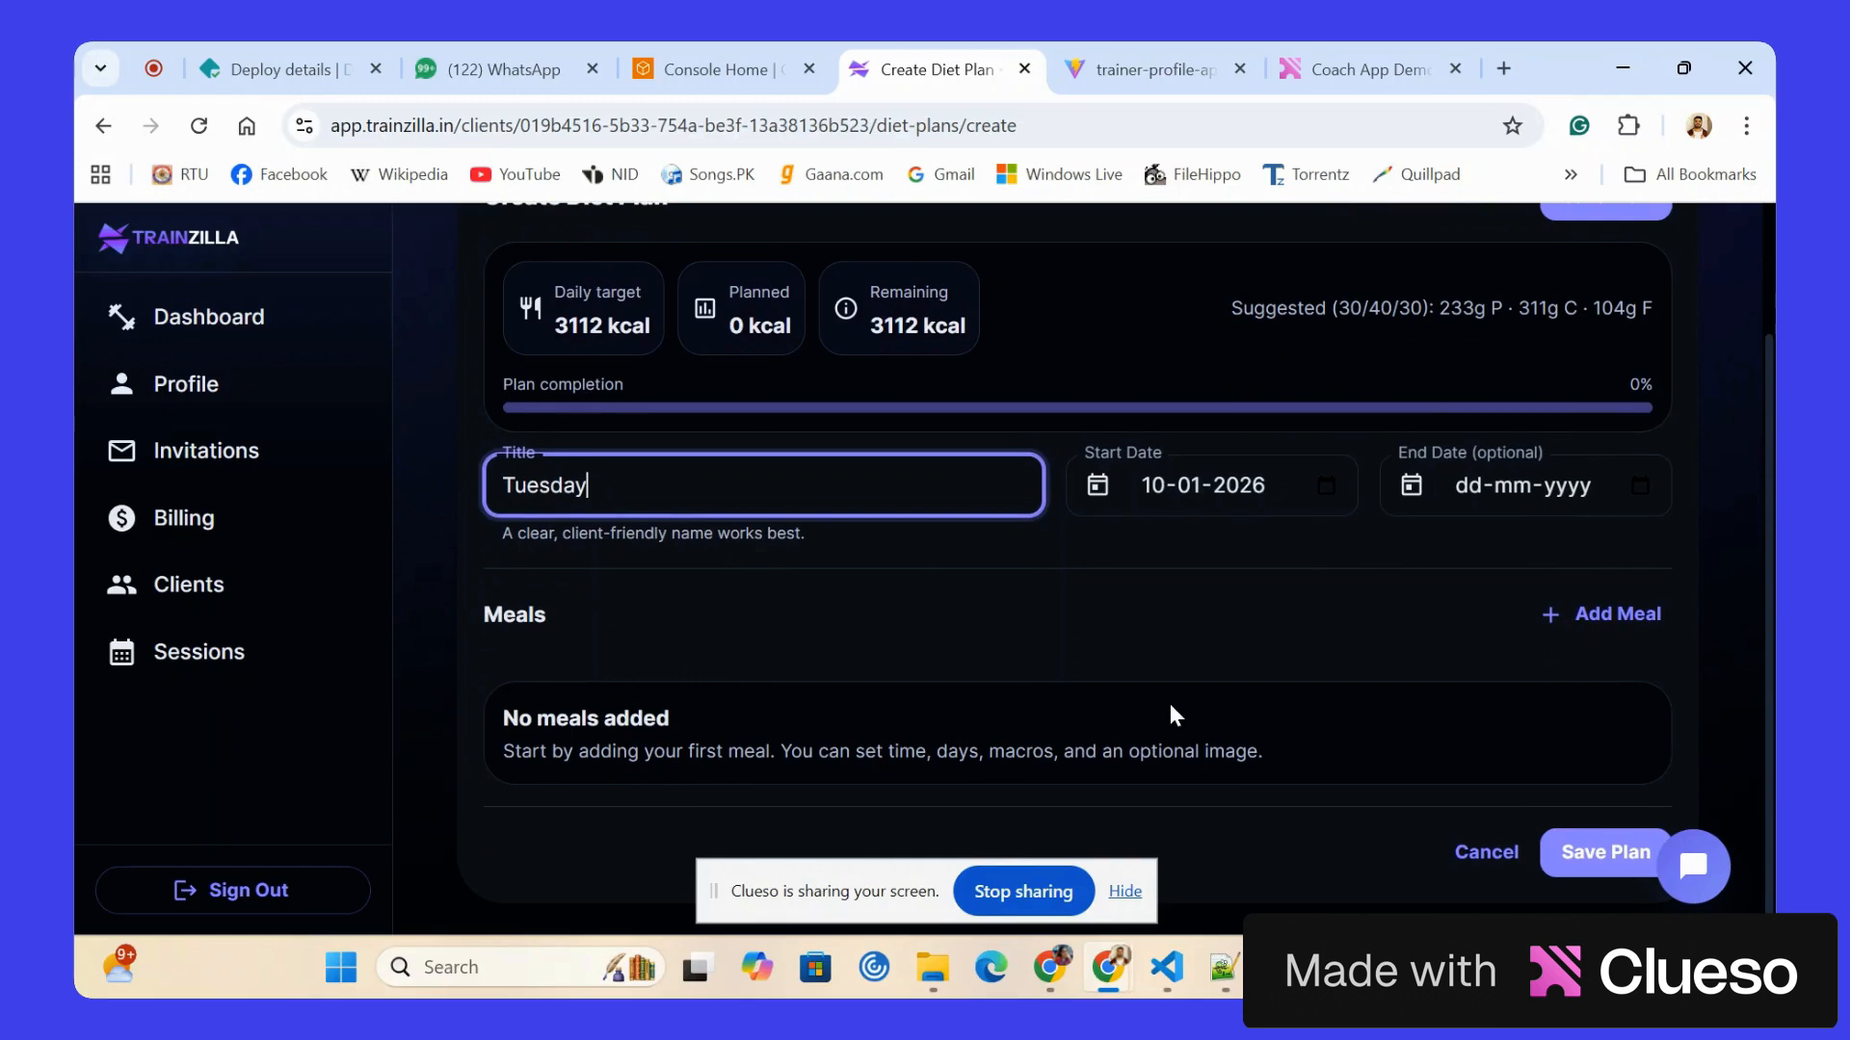
pyautogui.scroll(1, 1172, 708)
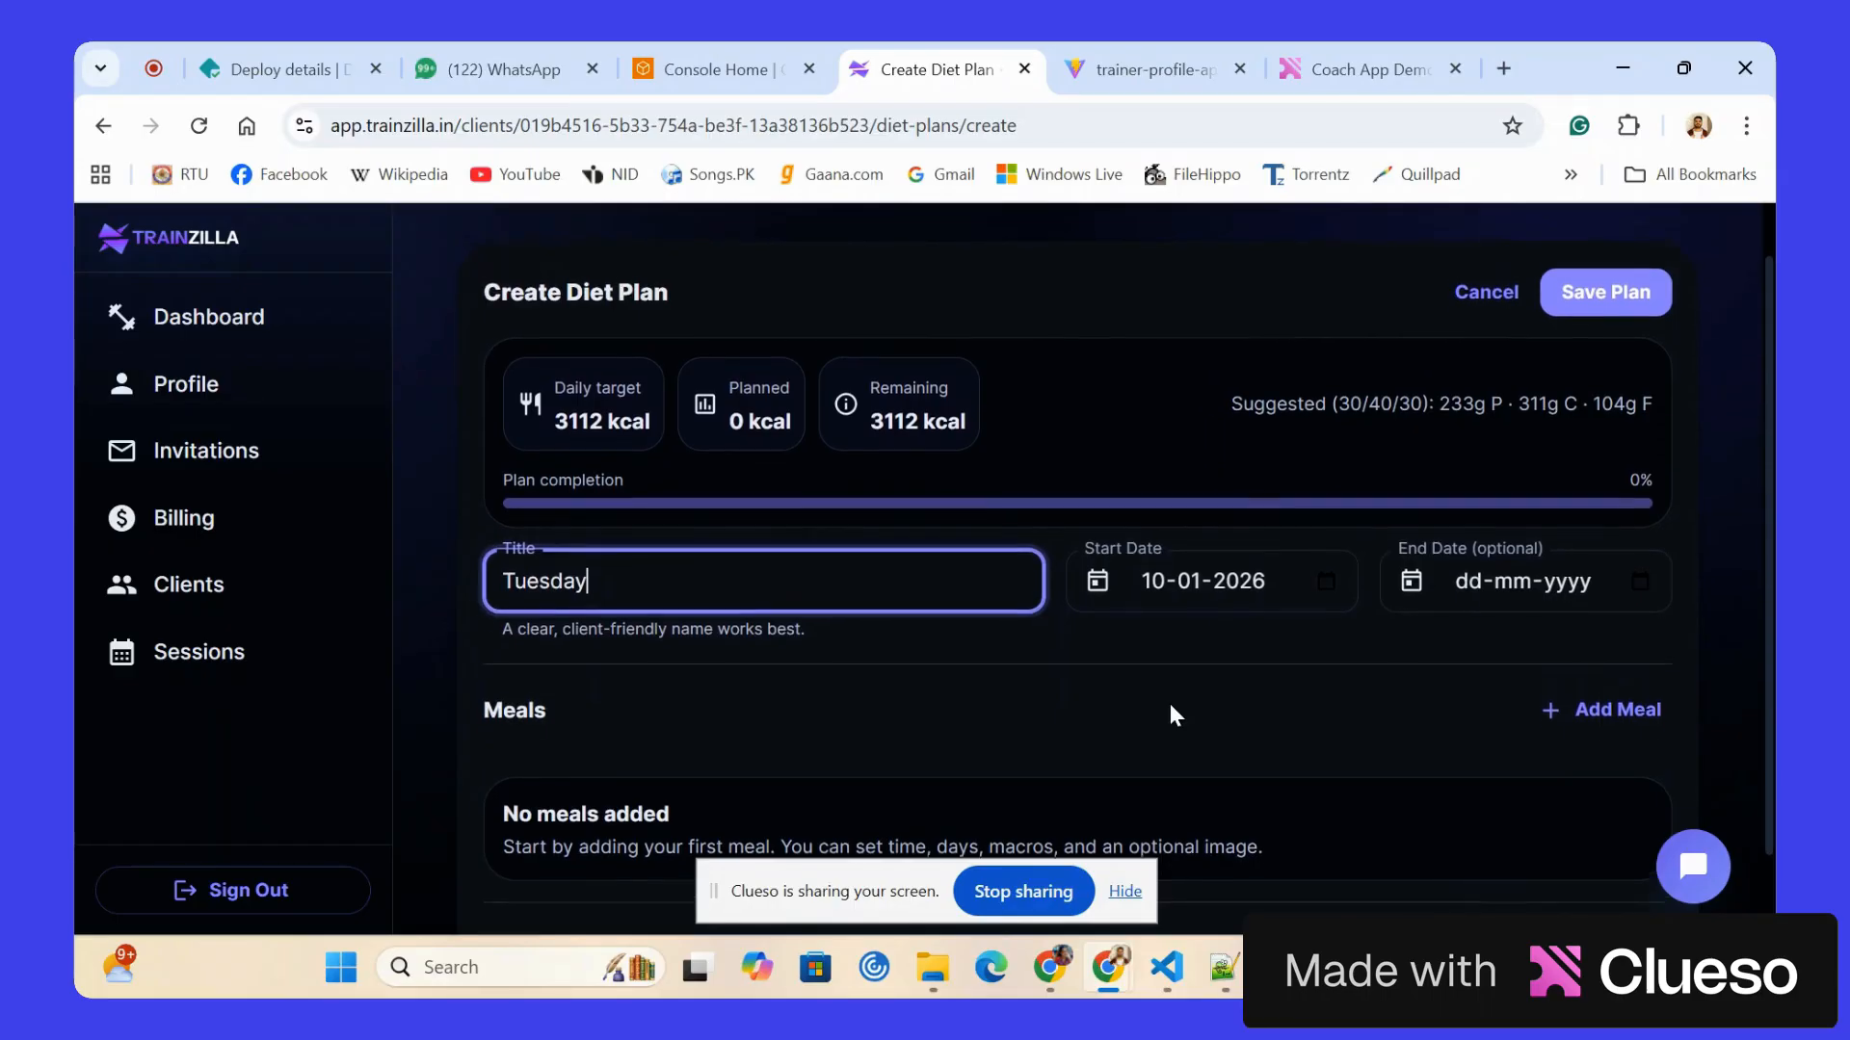
pyautogui.scroll(1, 1170, 713)
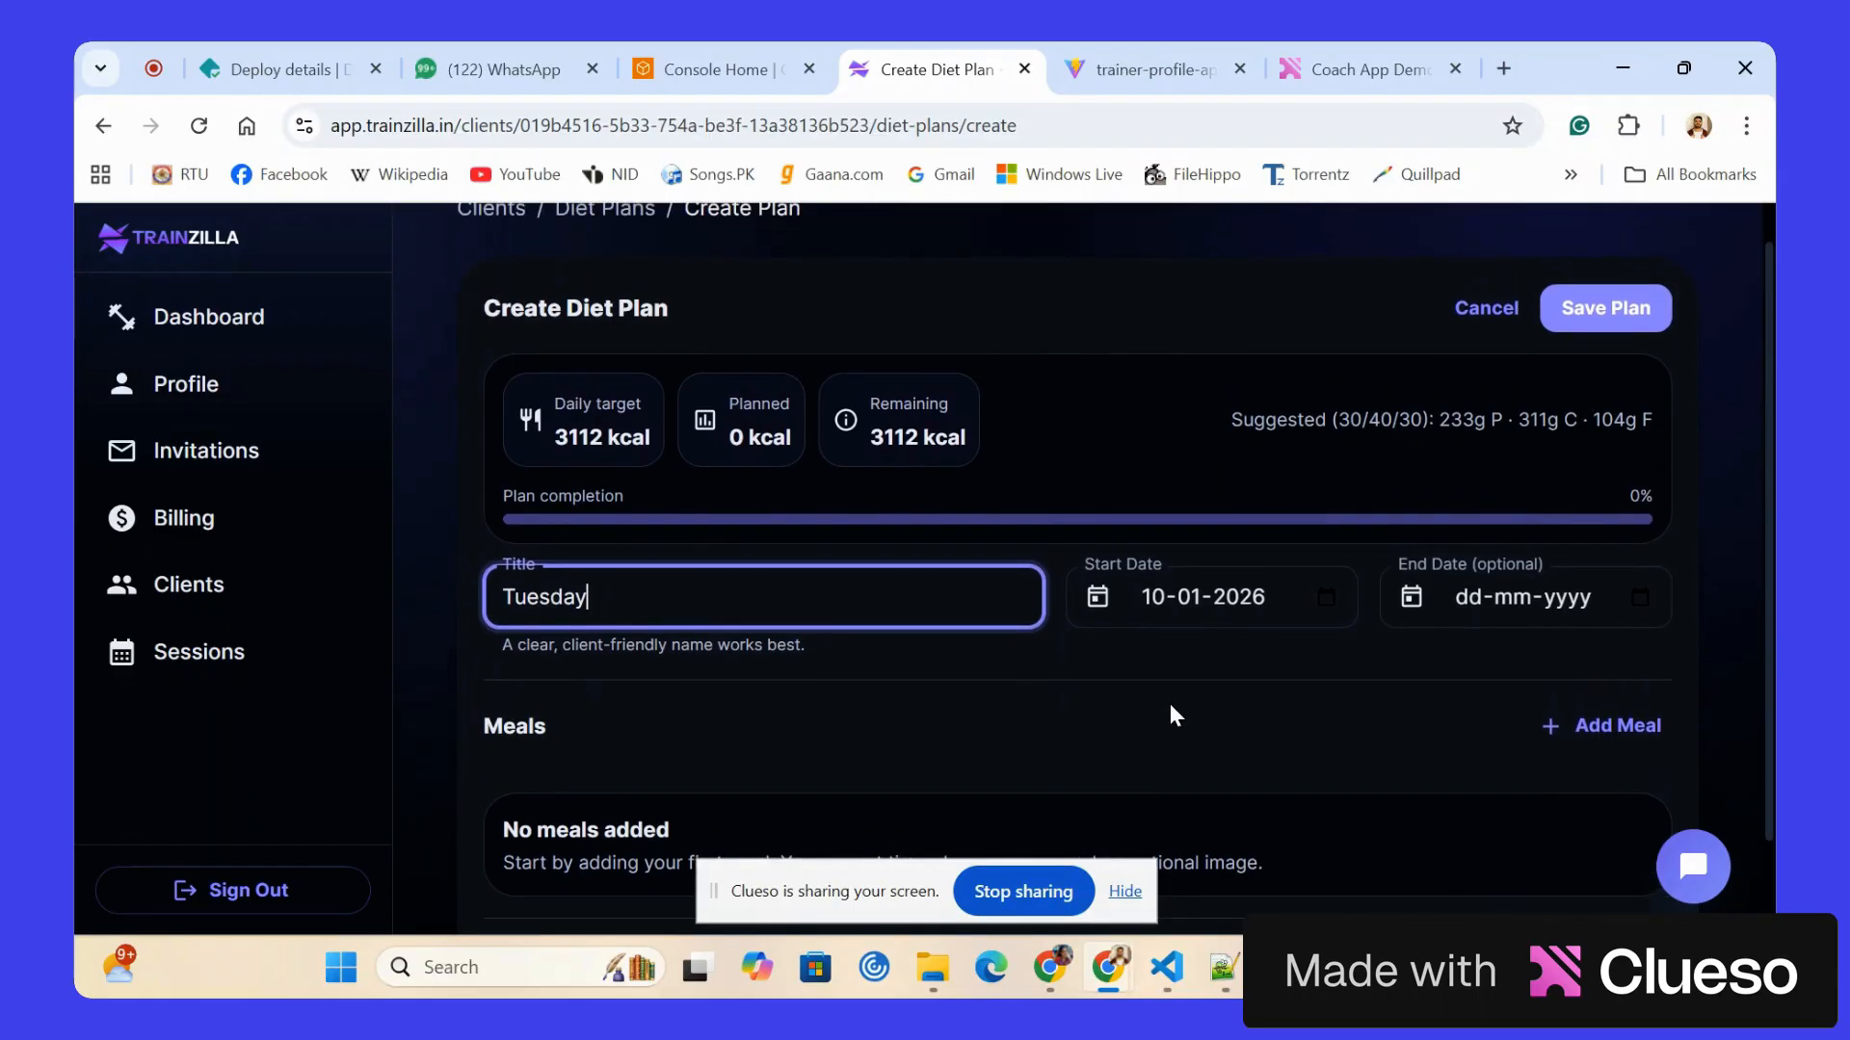
pyautogui.click(1486, 310)
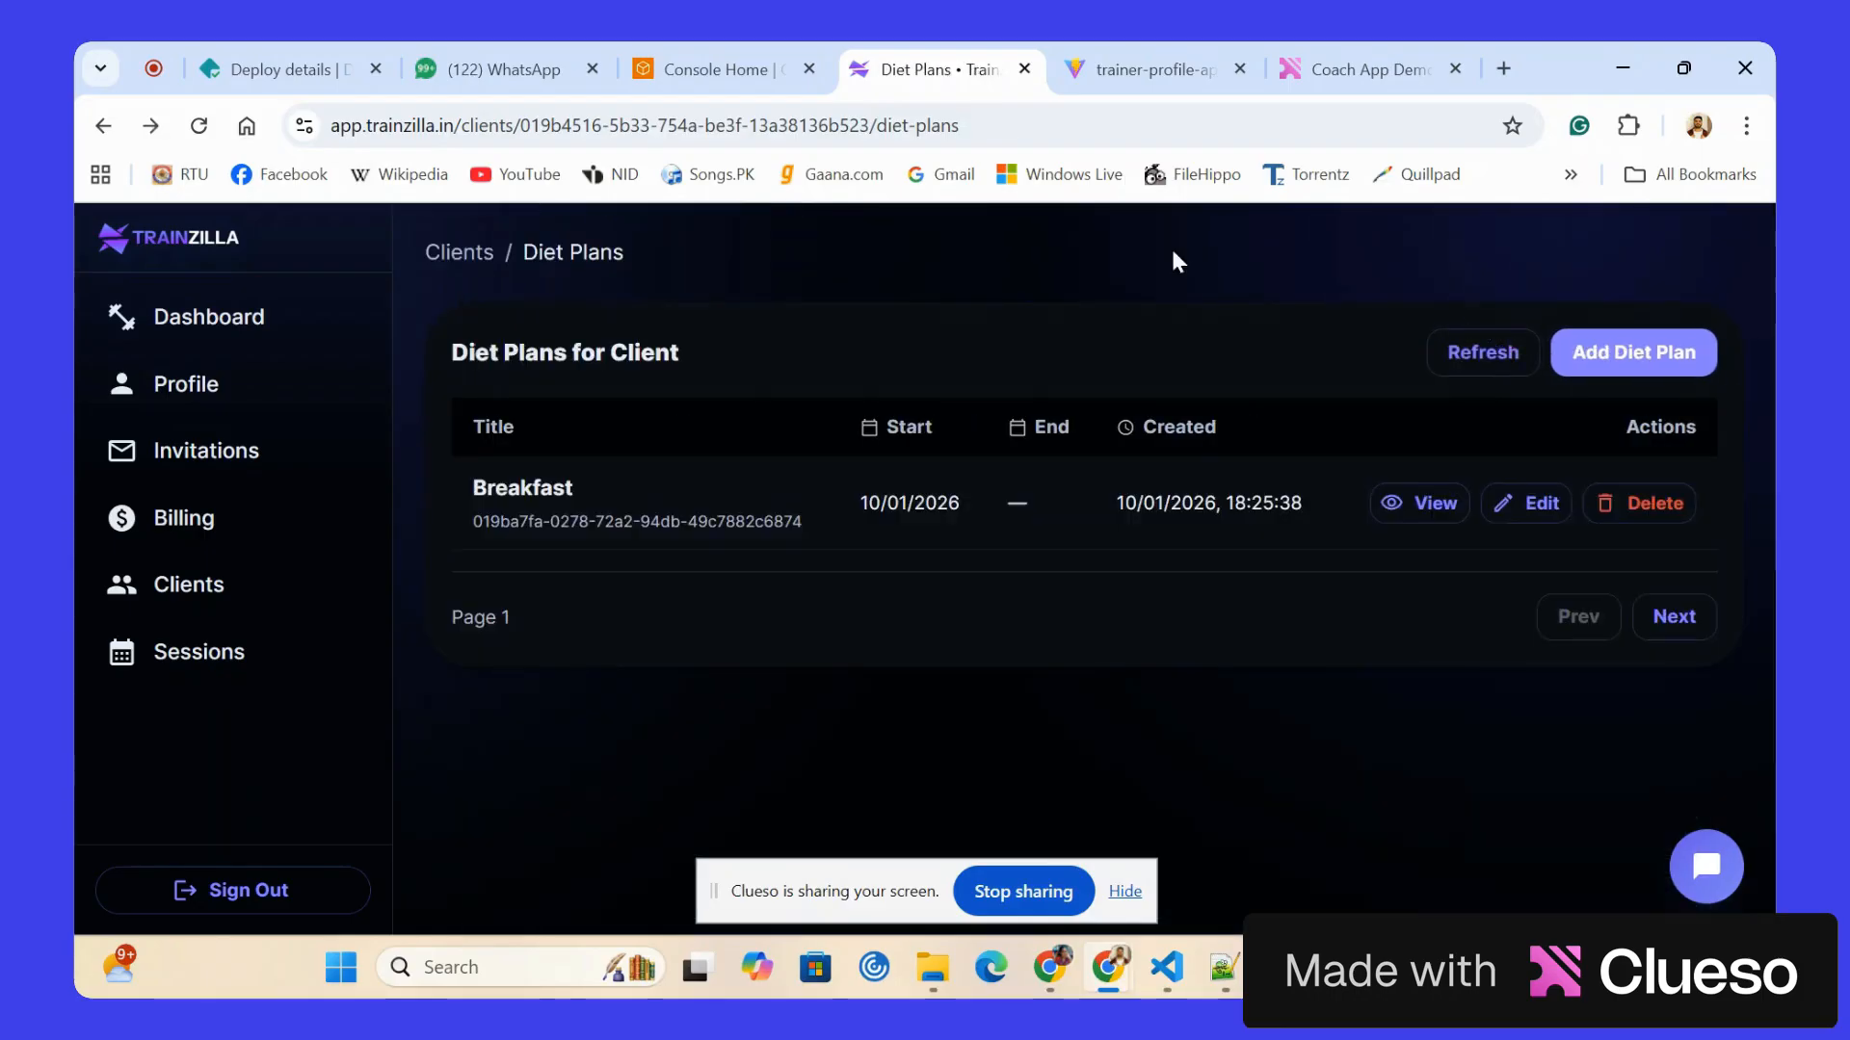
# Start a new workout plan for the listed client and title it "push".
pyautogui.click(472, 253)
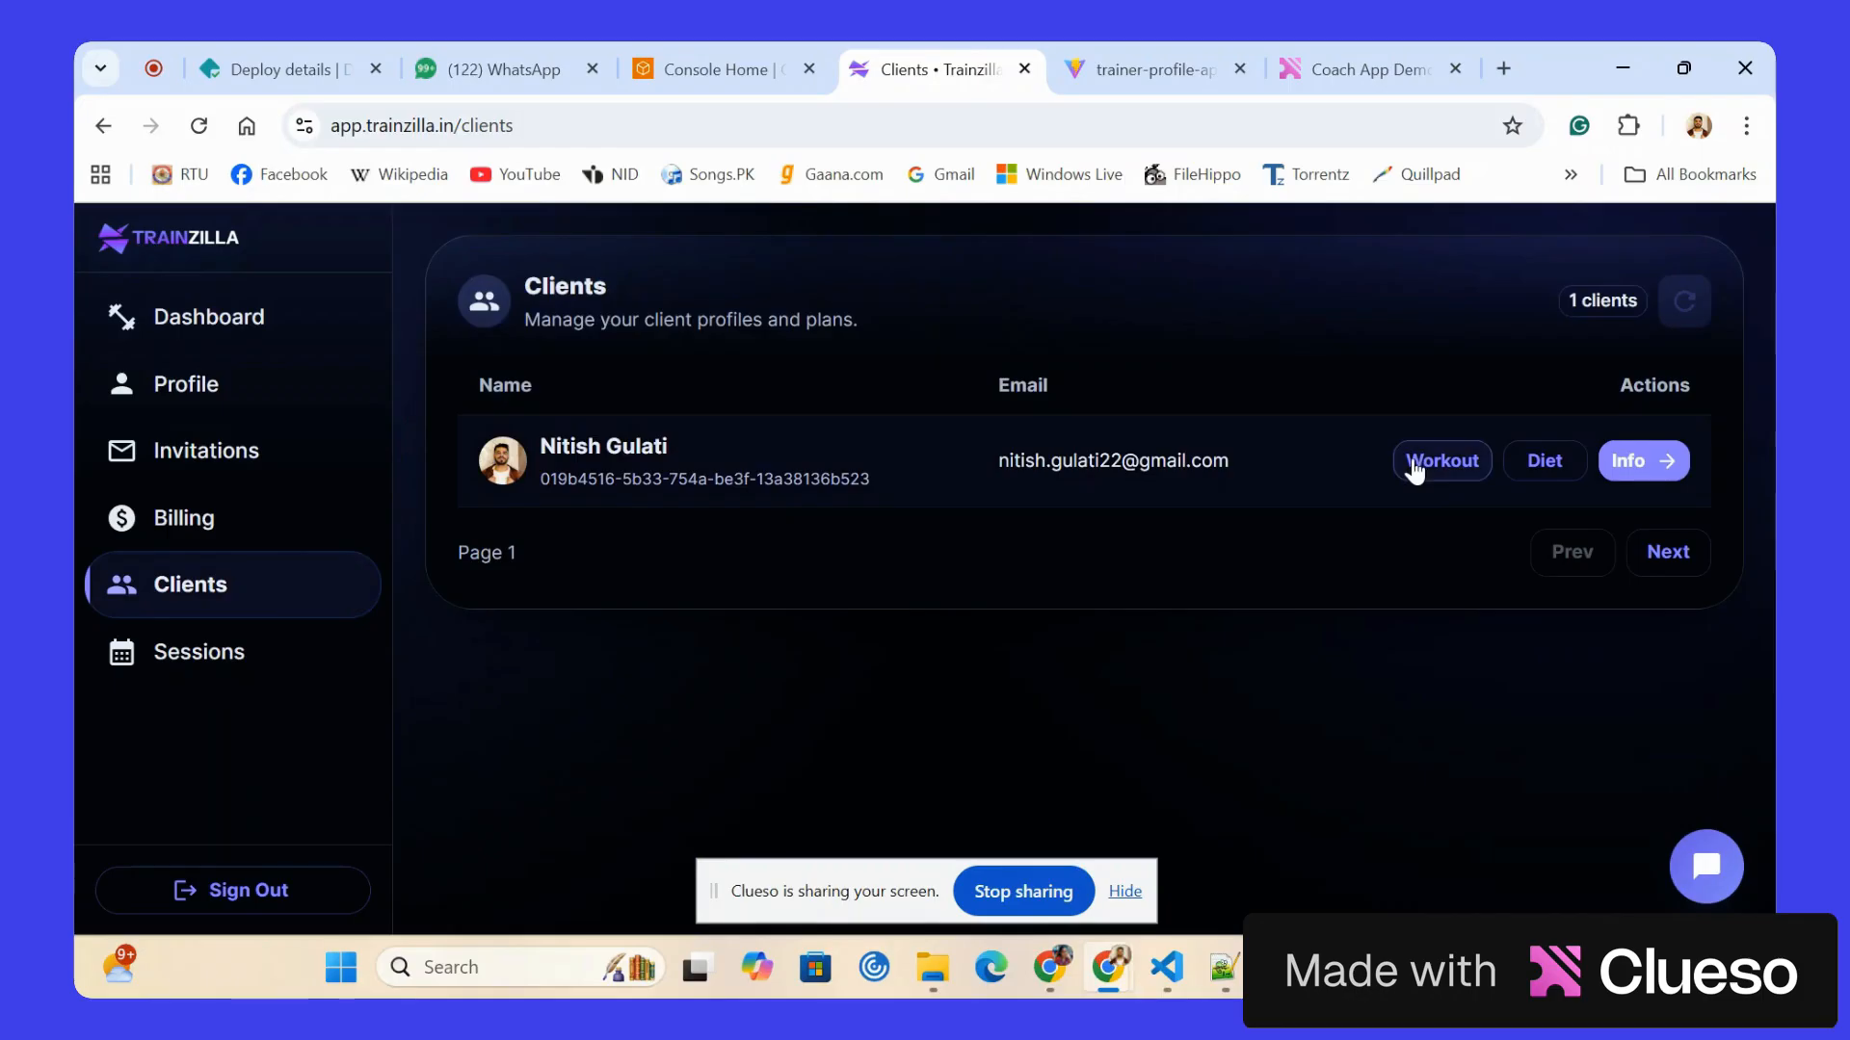
pyautogui.click(1414, 467)
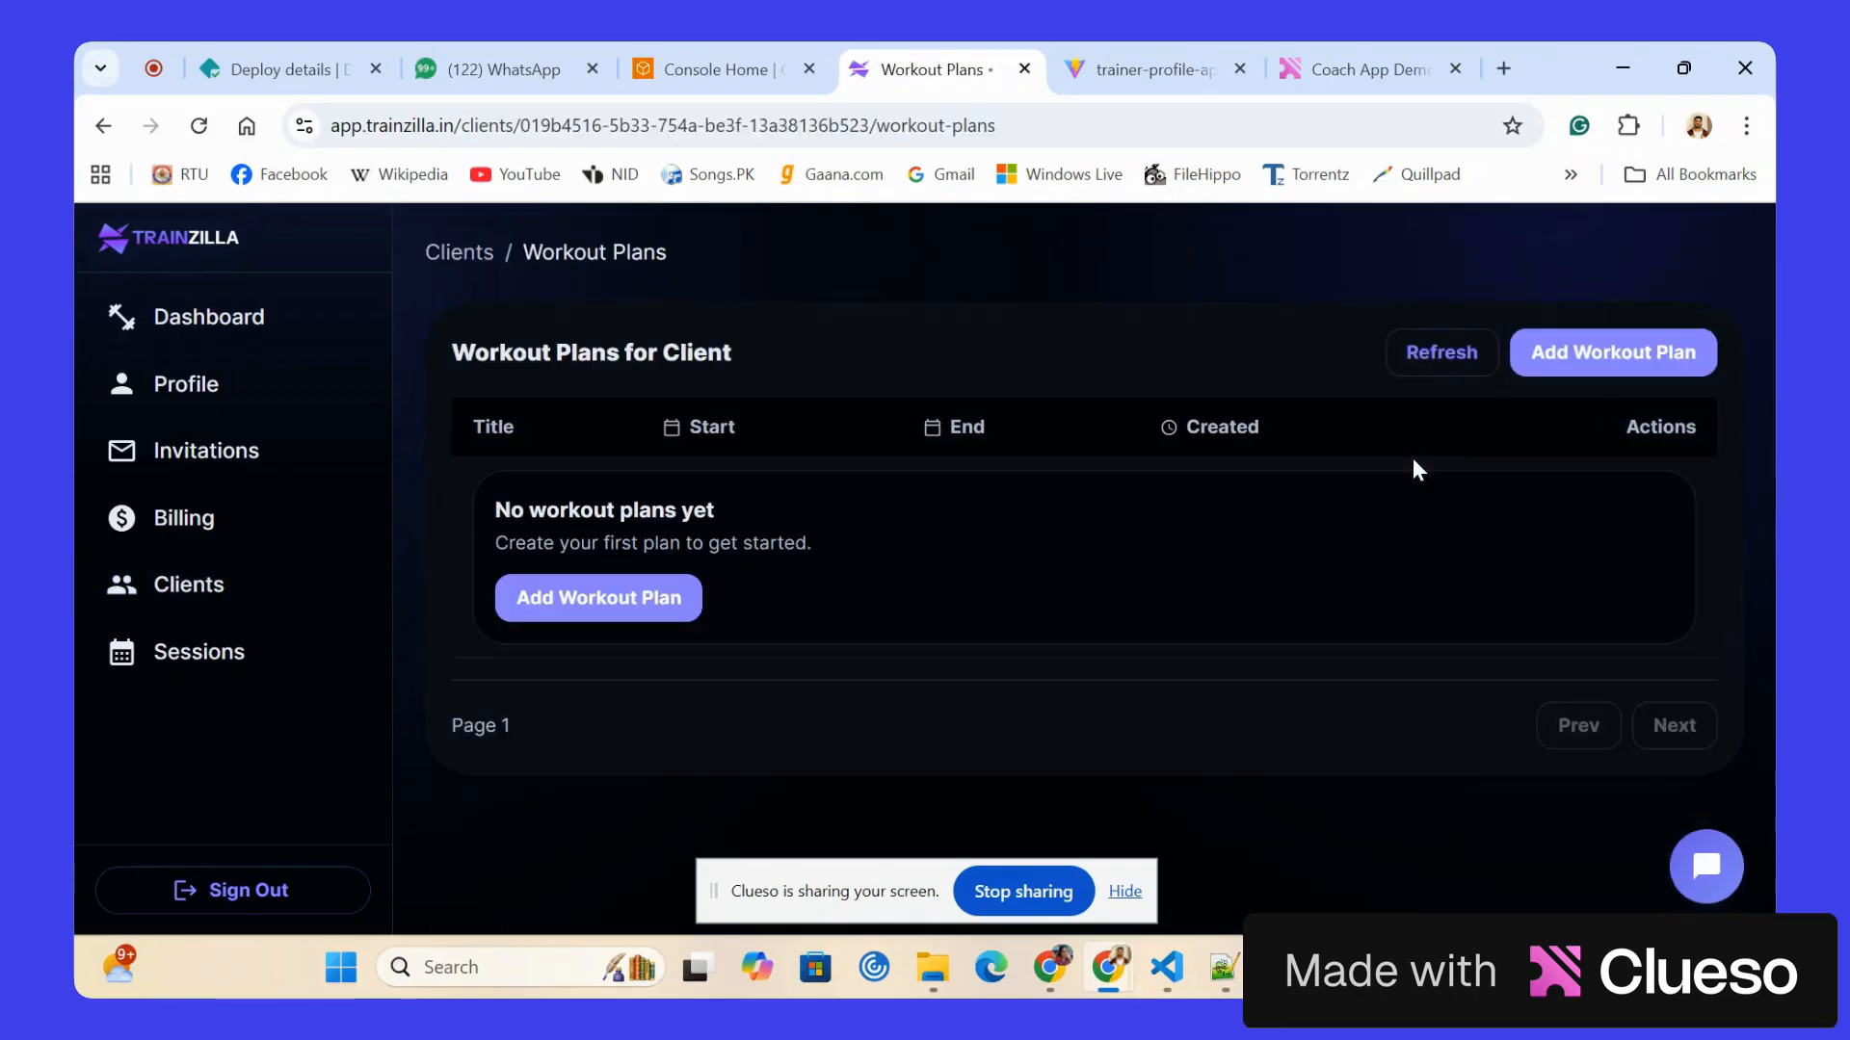
pyautogui.click(1601, 364)
pyautogui.click(893, 472)
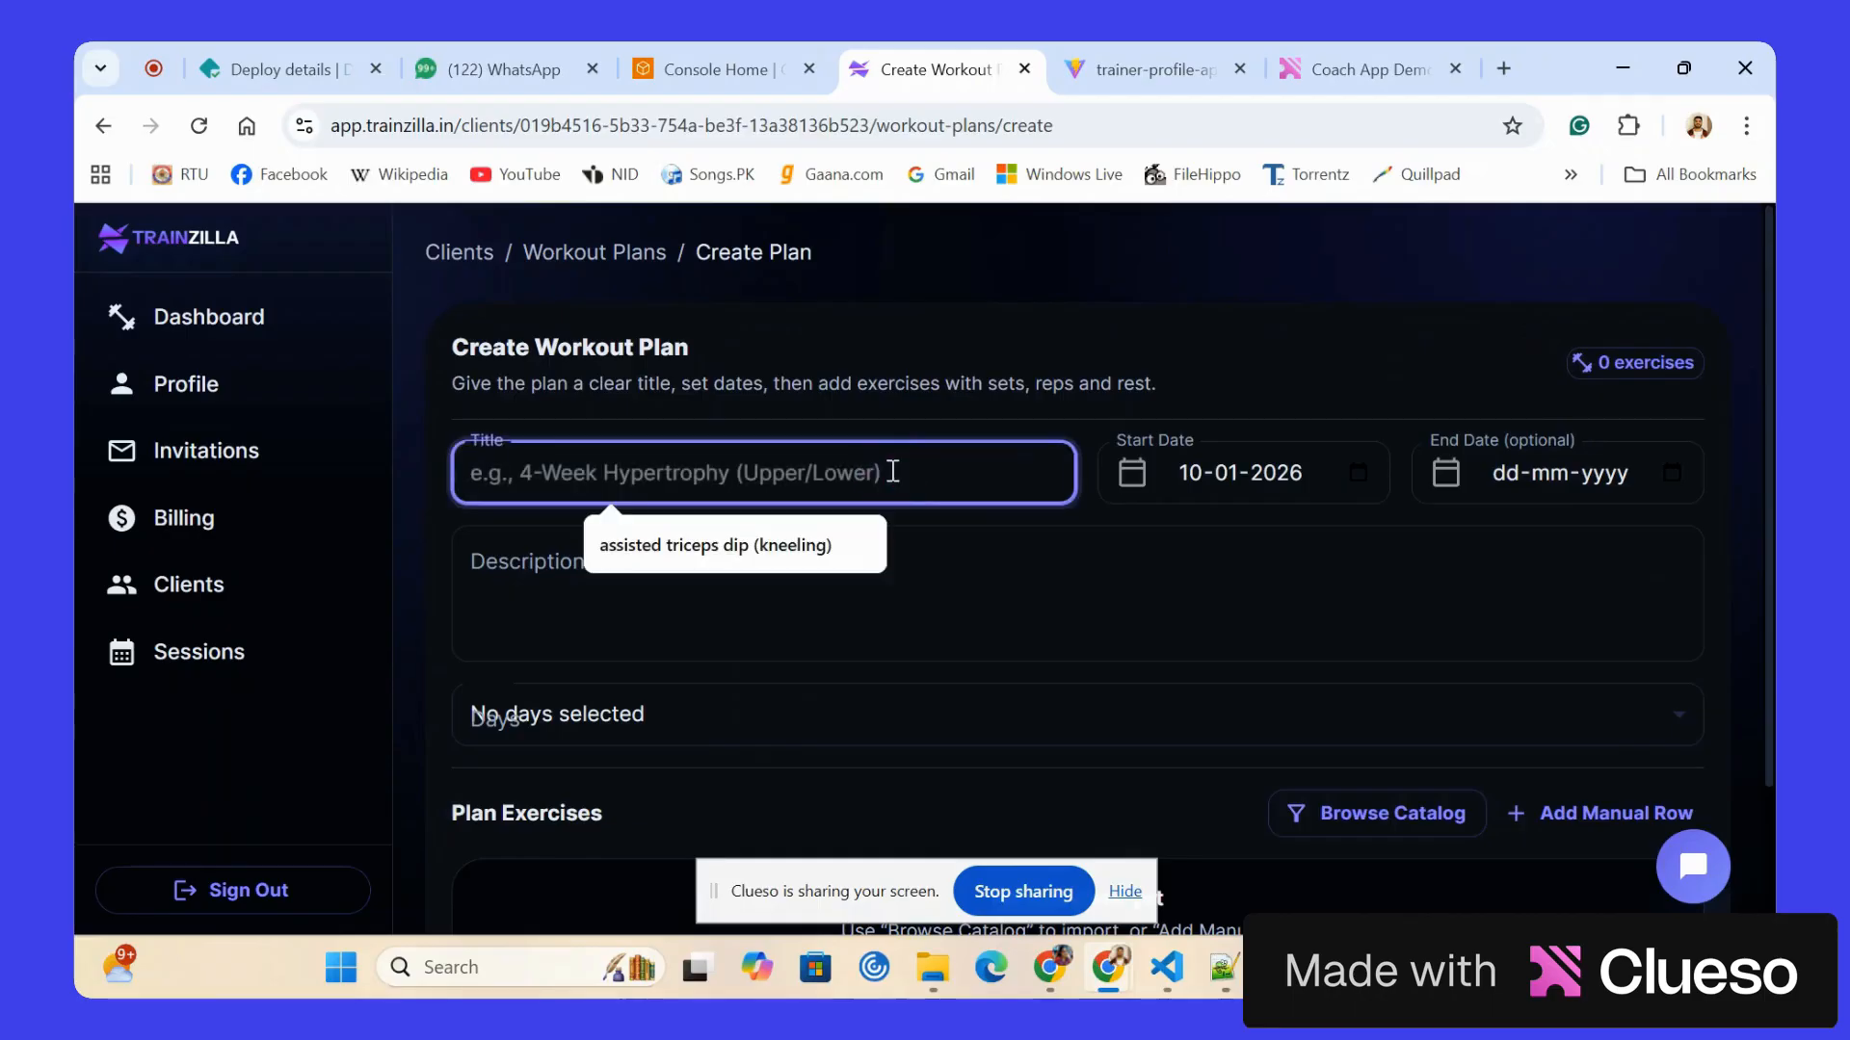
pyautogui.write('push')
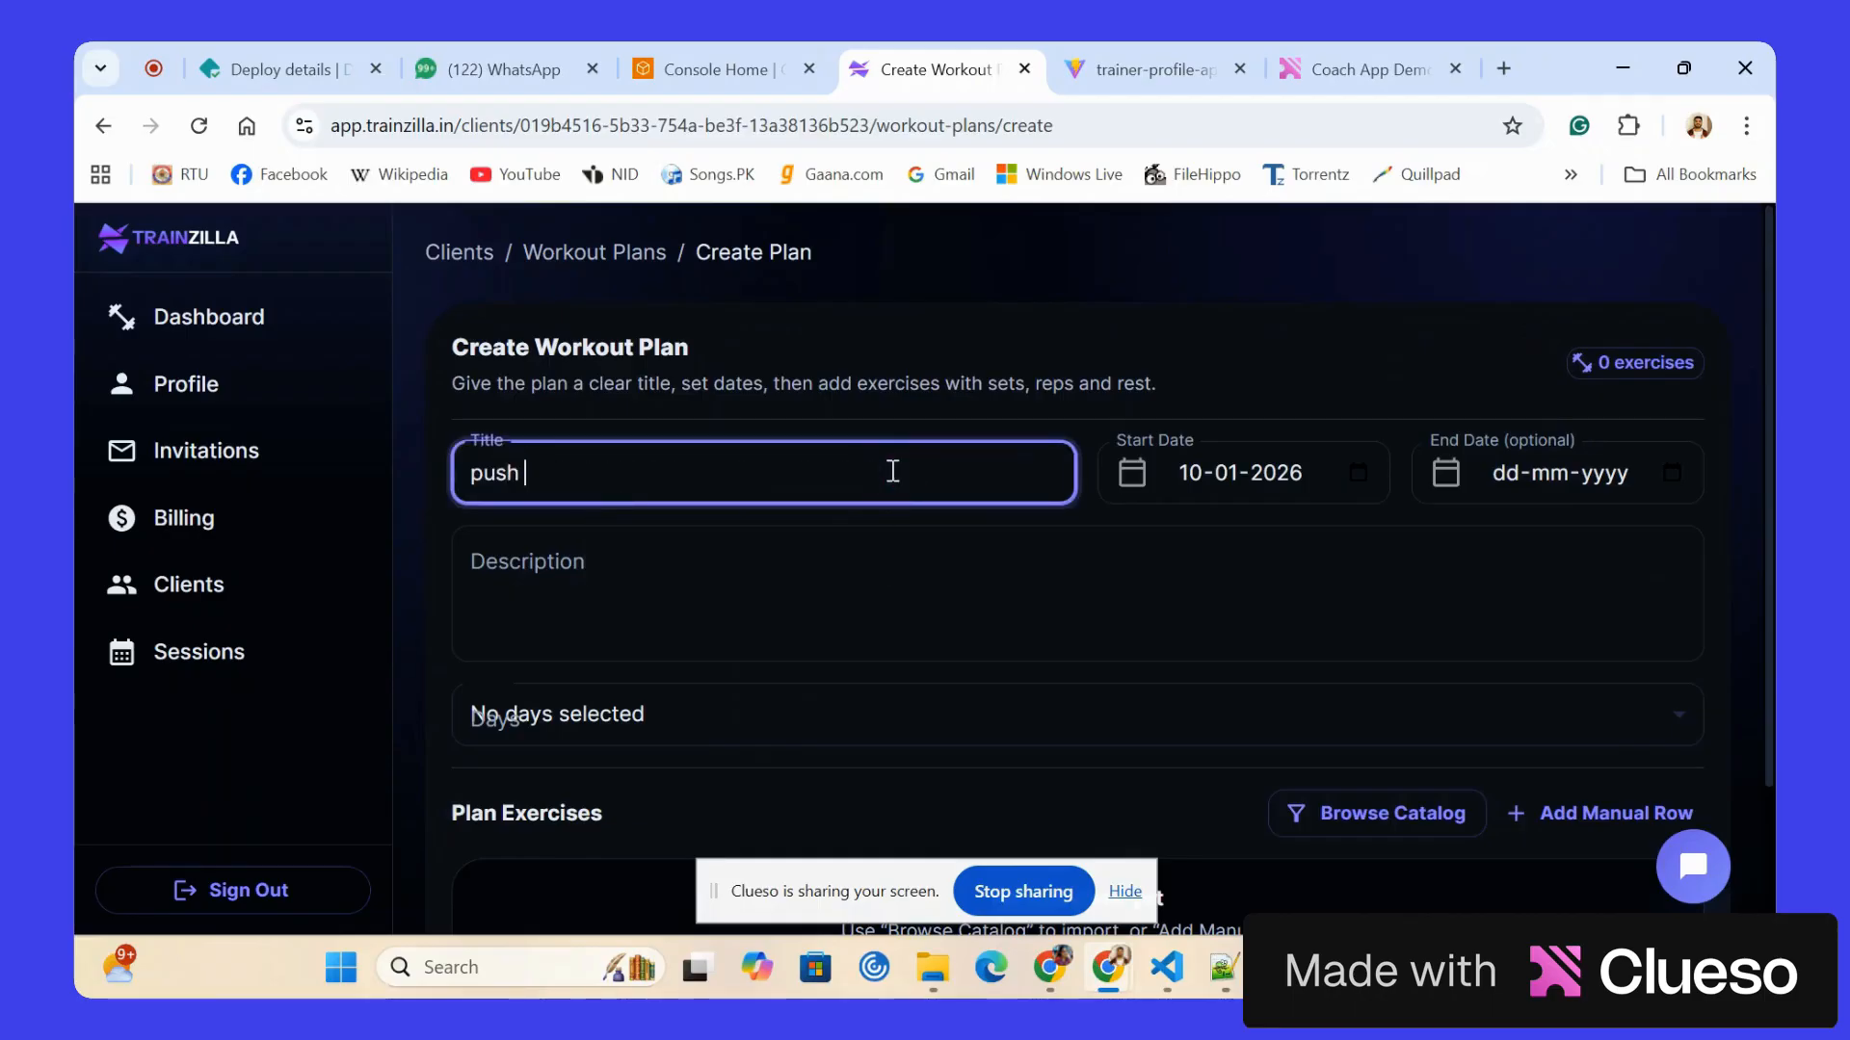
# Describe the workout plan as "chest, shoulder and triceps" and schedule it for Monday and Thursday.
pyautogui.click(582, 588)
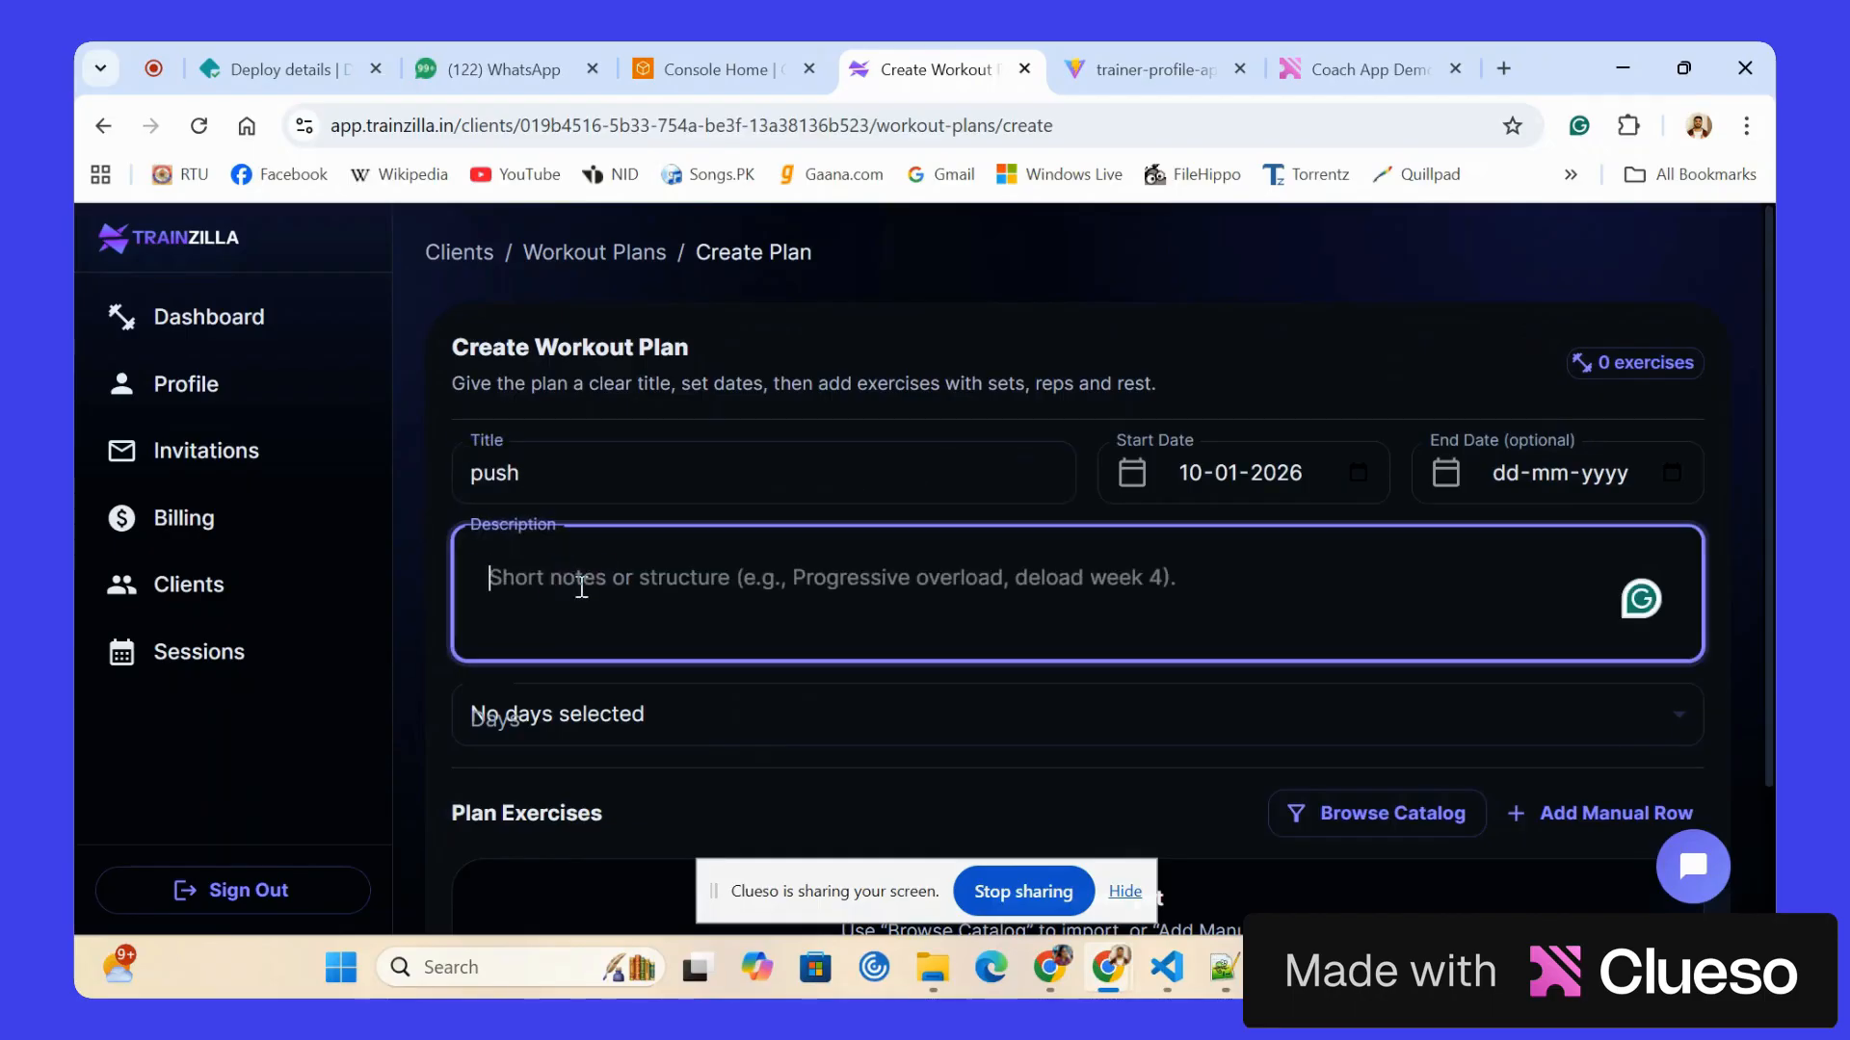
pyautogui.write('chest, sh')
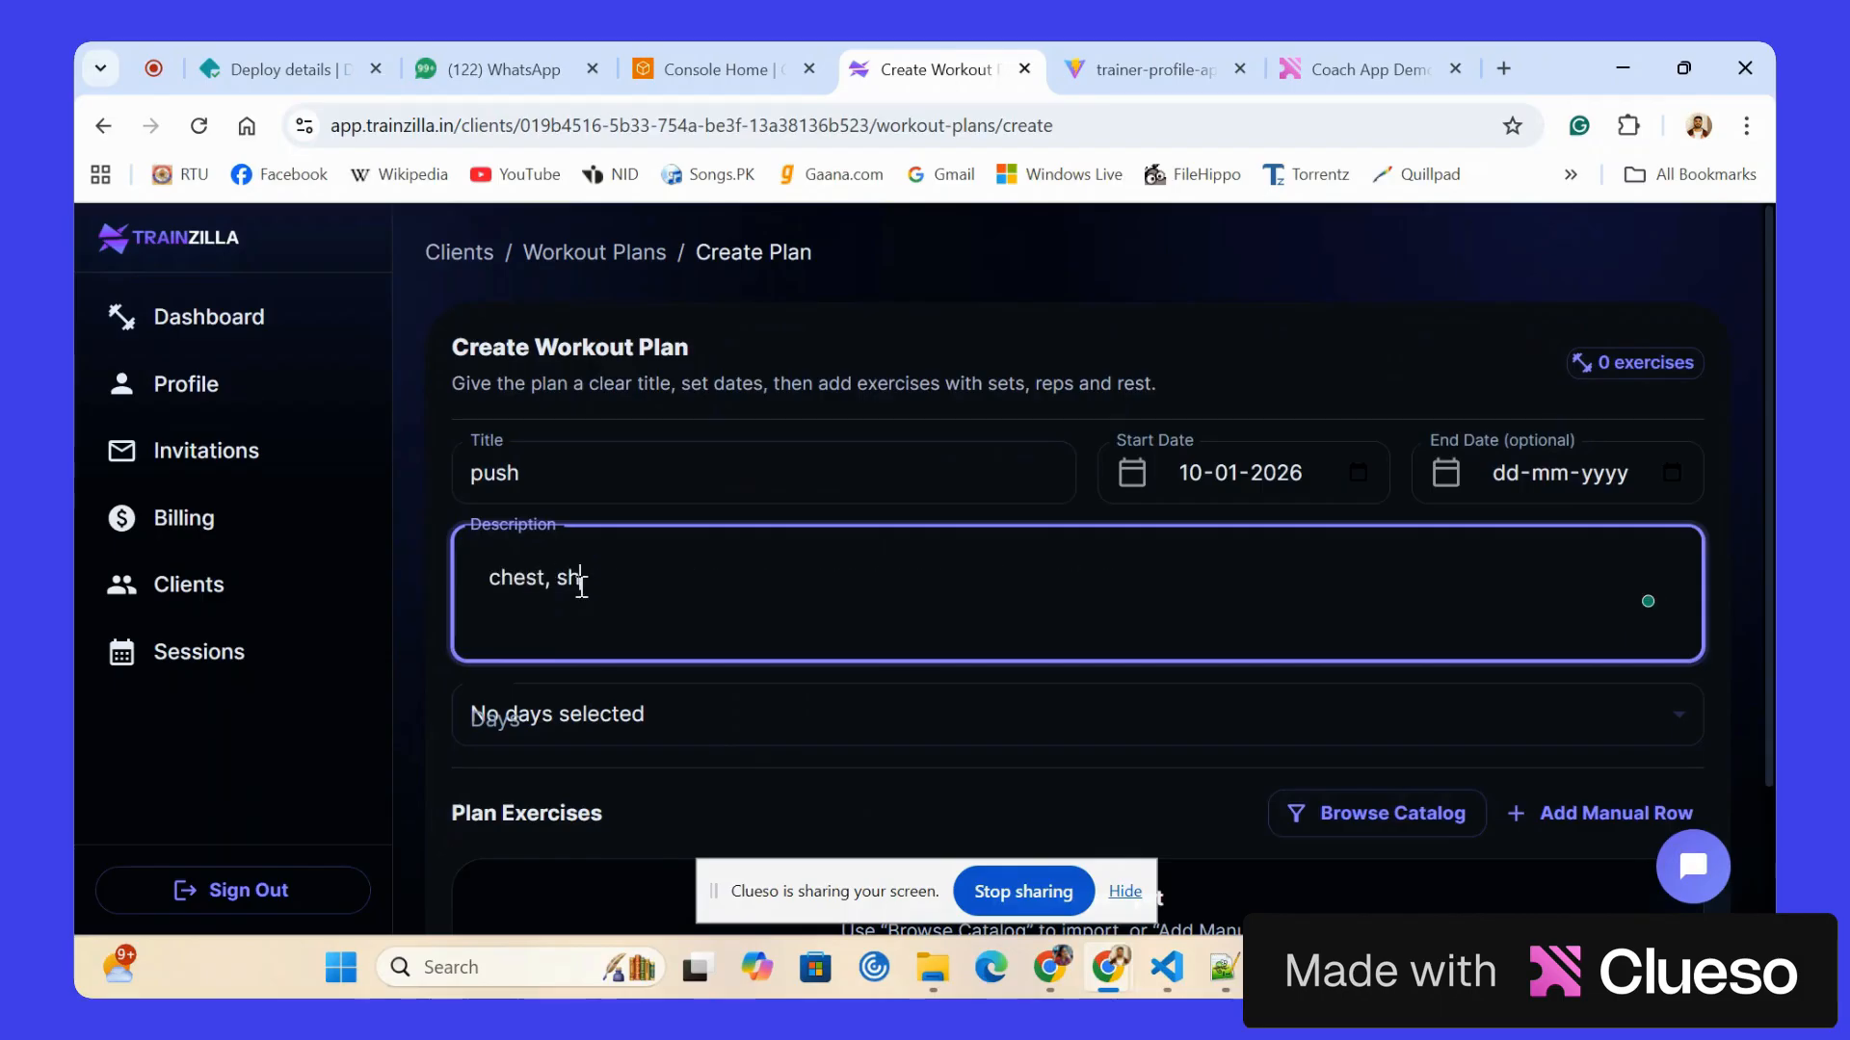
pyautogui.write('oulder and triceps')
pyautogui.scroll(-2, 539, 597)
pyautogui.click(601, 543)
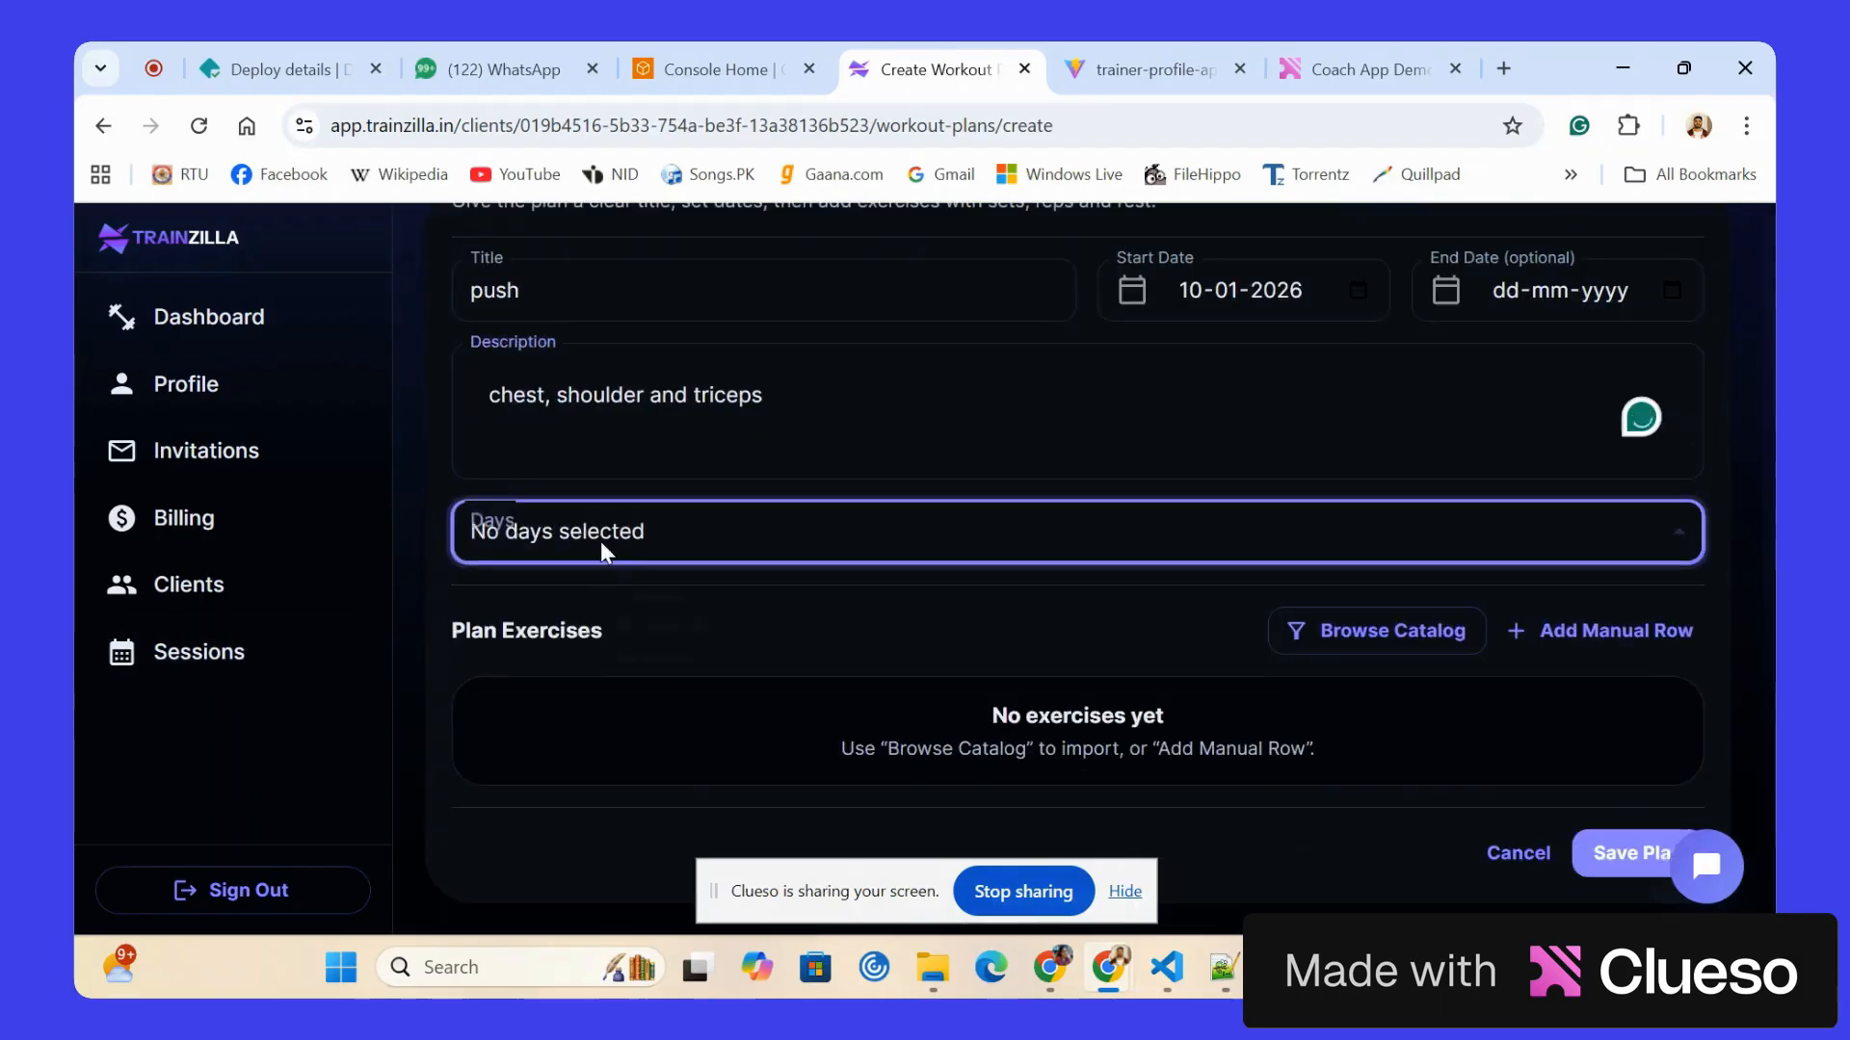
pyautogui.click(559, 571)
pyautogui.click(549, 725)
pyautogui.click(433, 619)
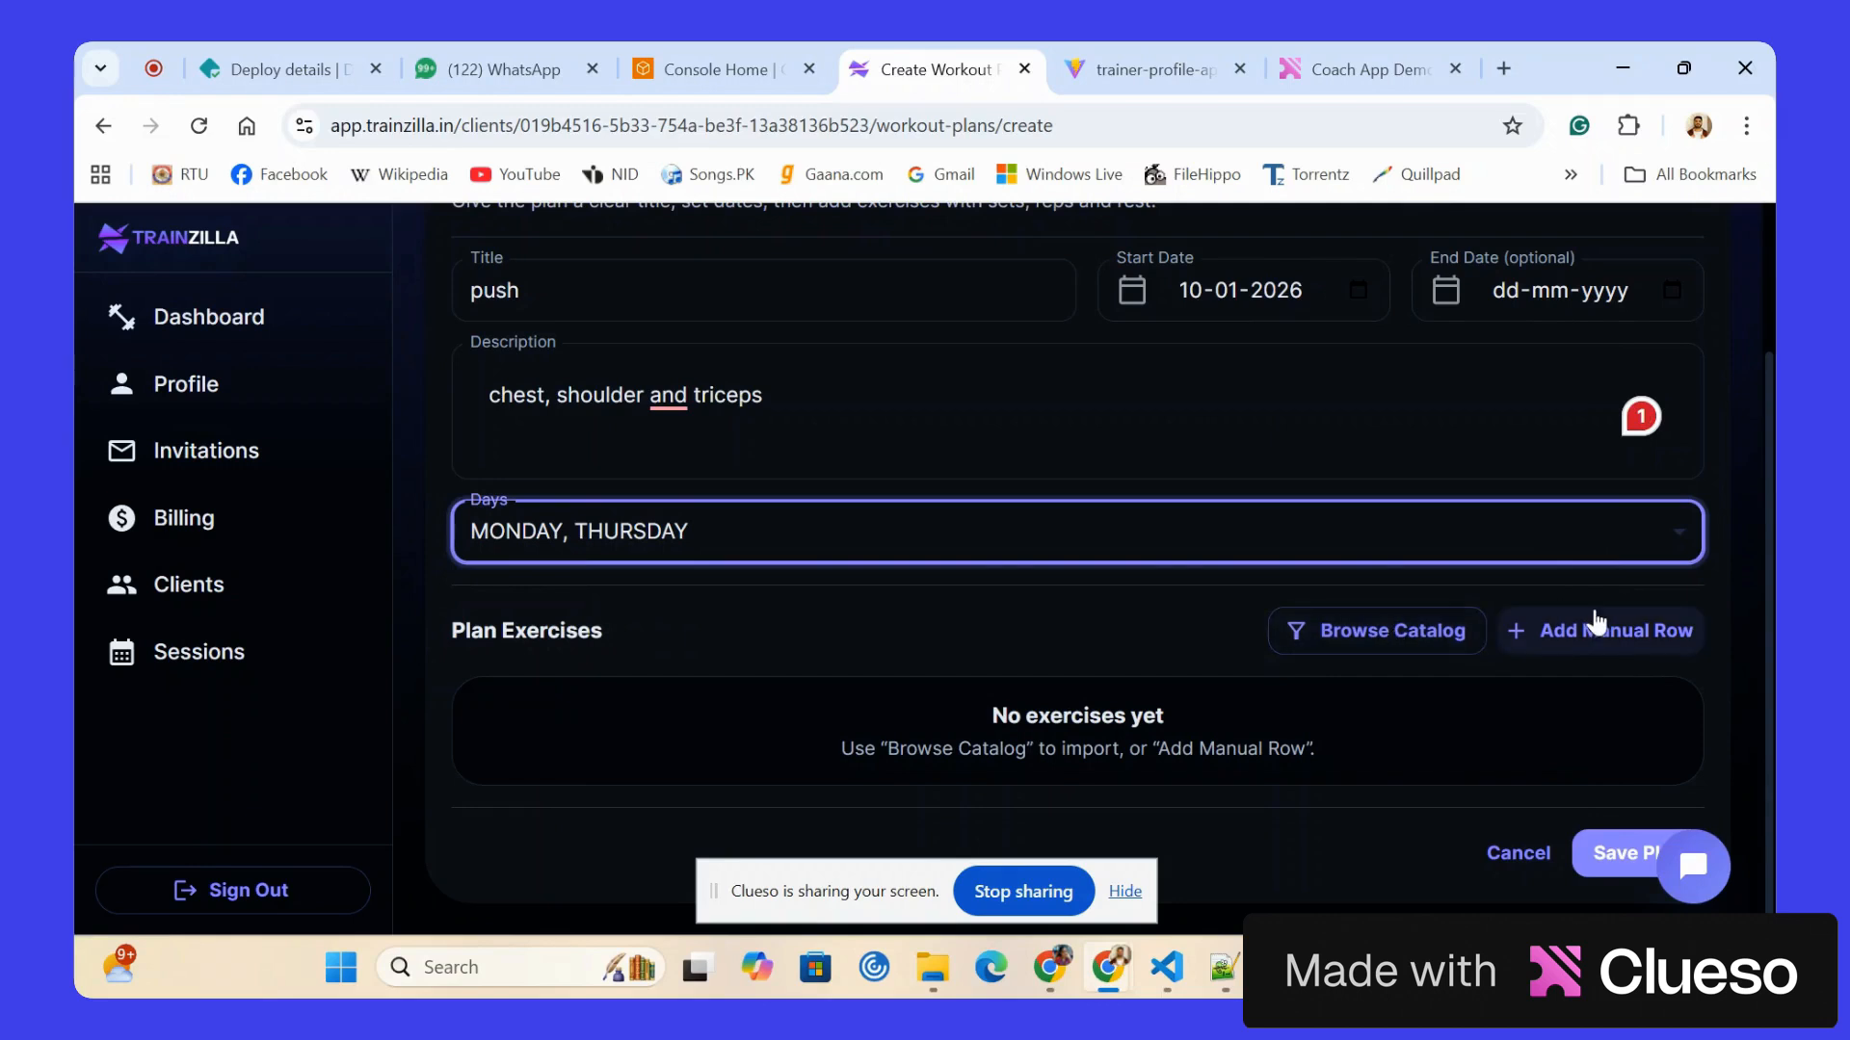
# Add the assisted chest dip (kneeling), barbell bench press and barbell decline bench press from the exercise catalog's chest category.
pyautogui.click(1380, 636)
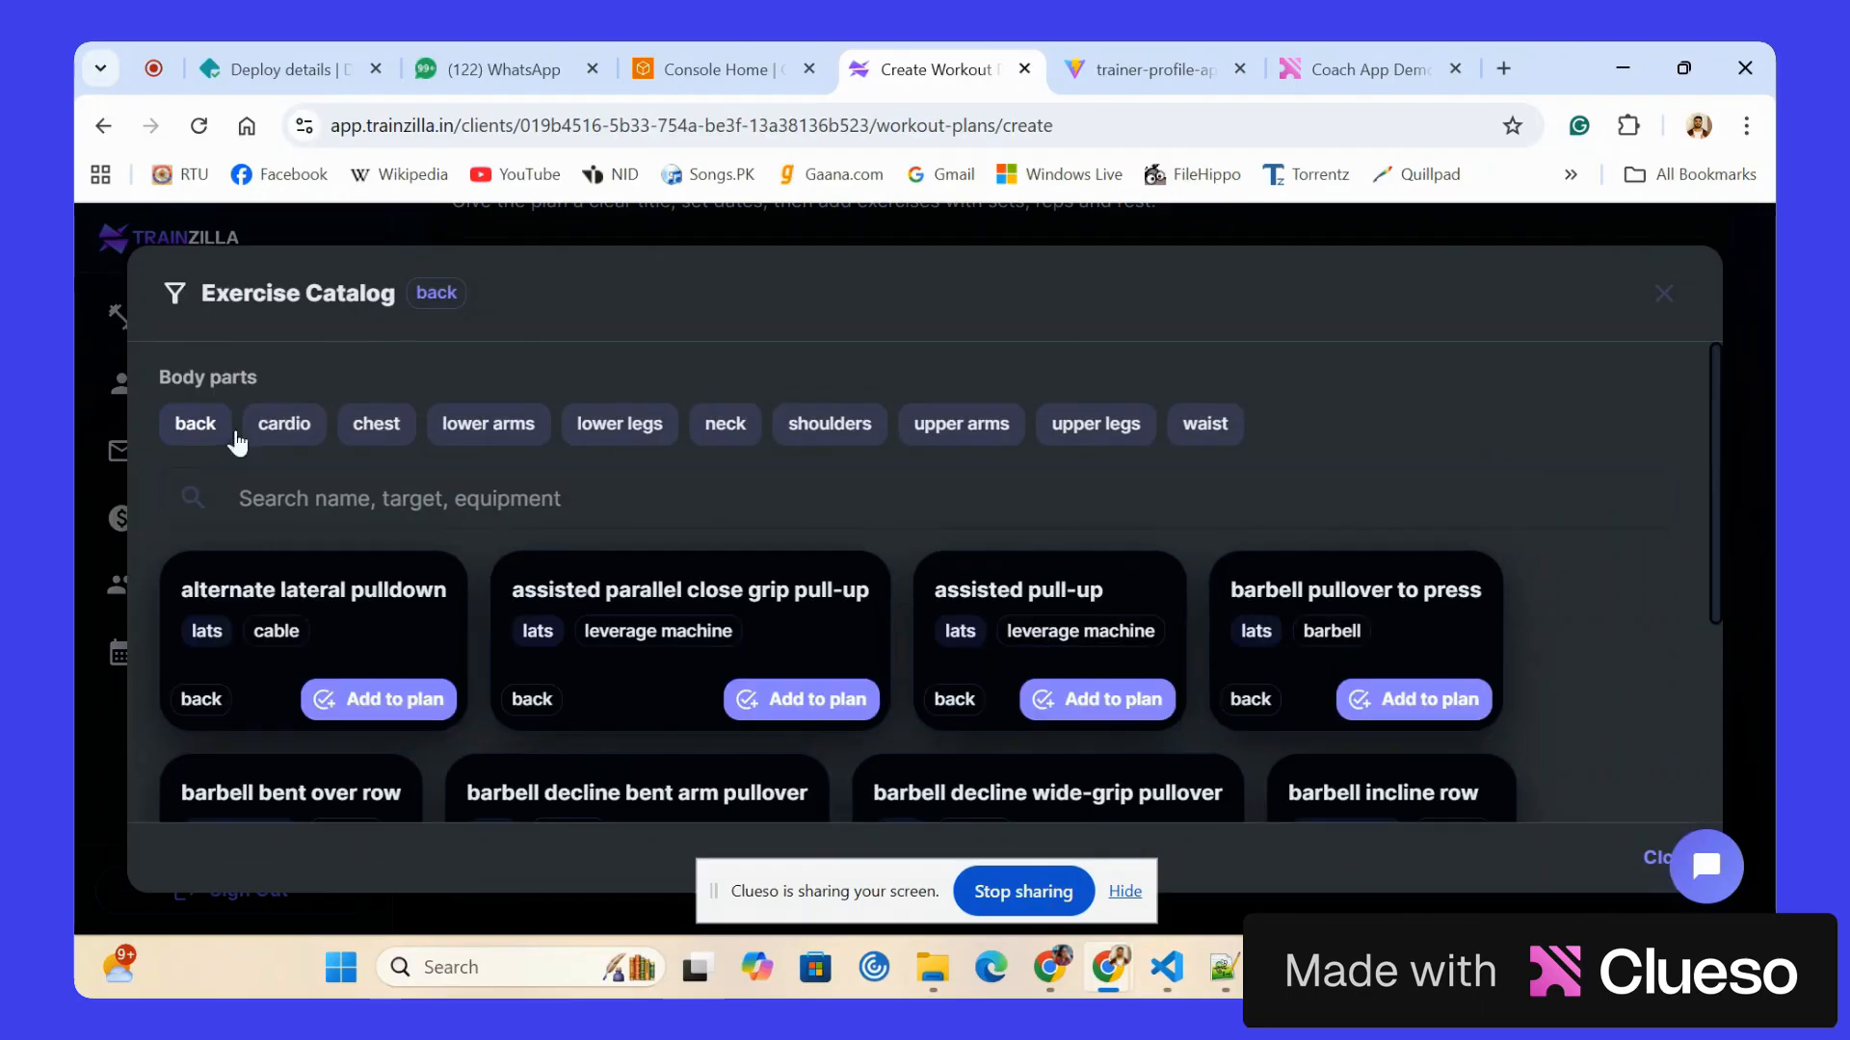
pyautogui.click(377, 424)
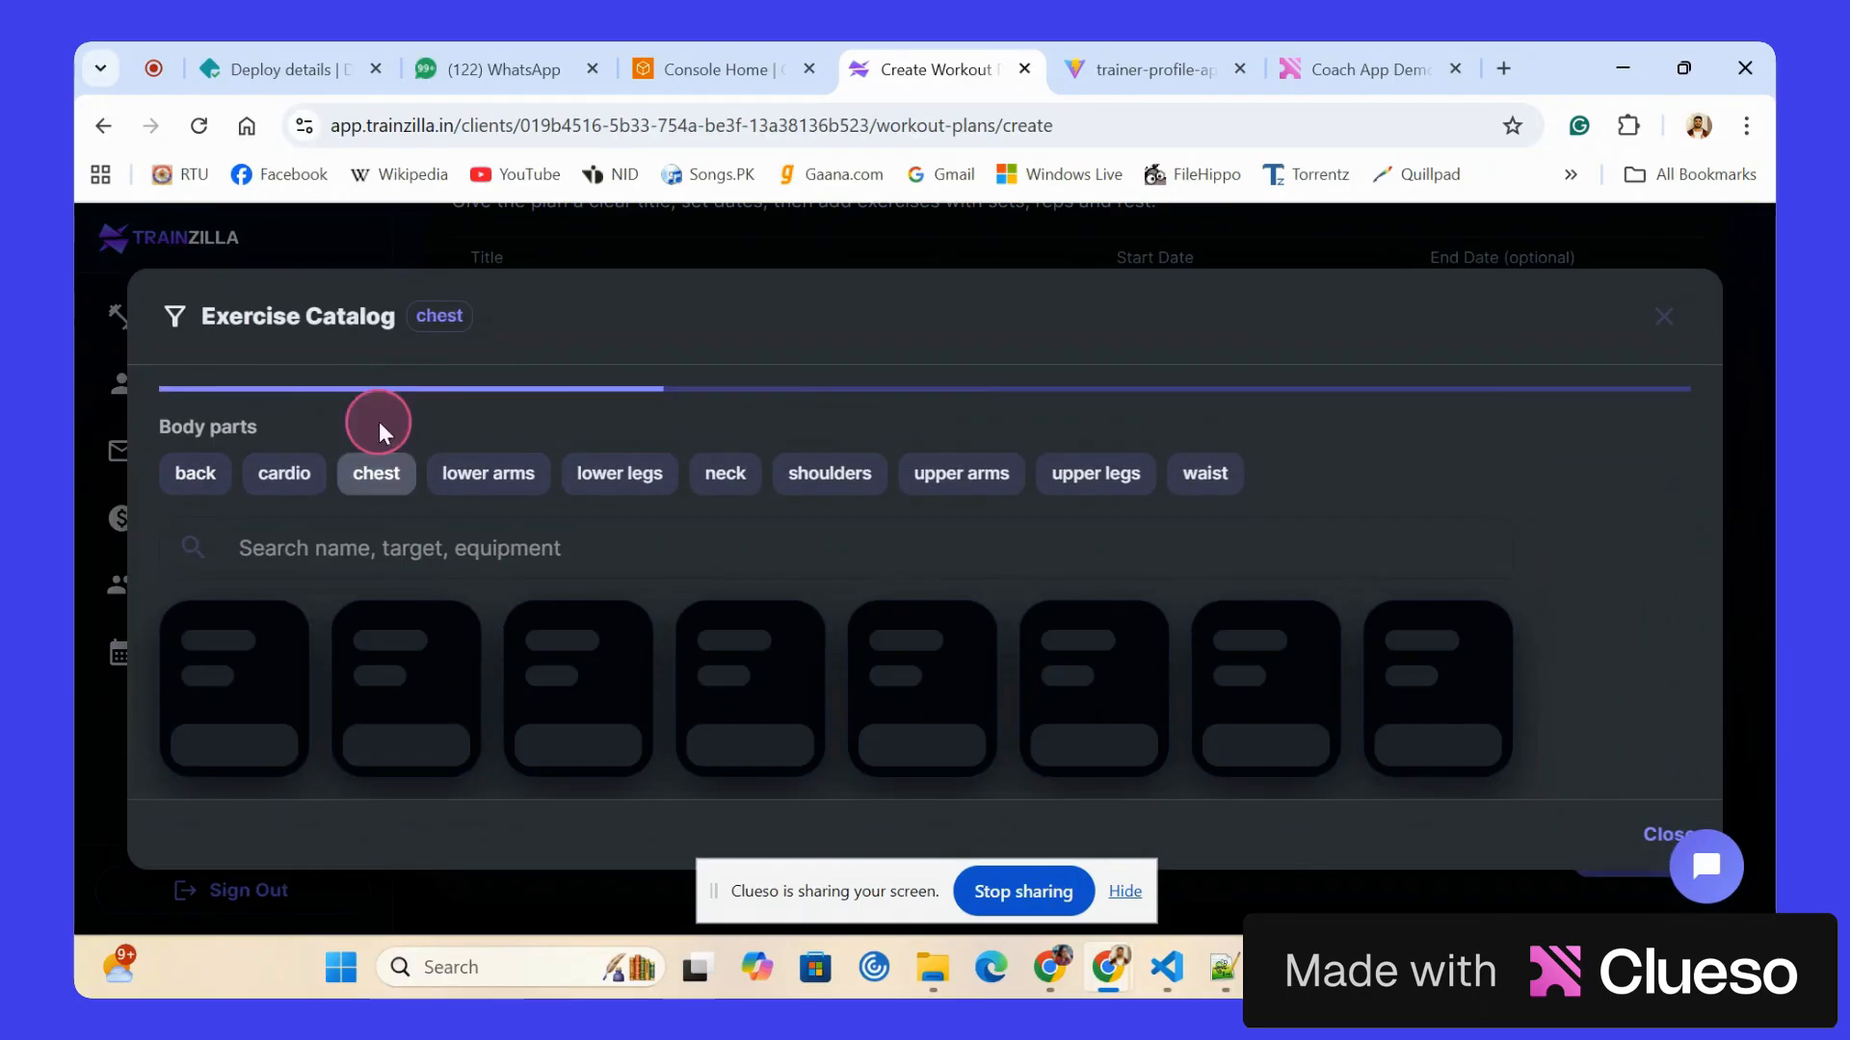
pyautogui.click(393, 708)
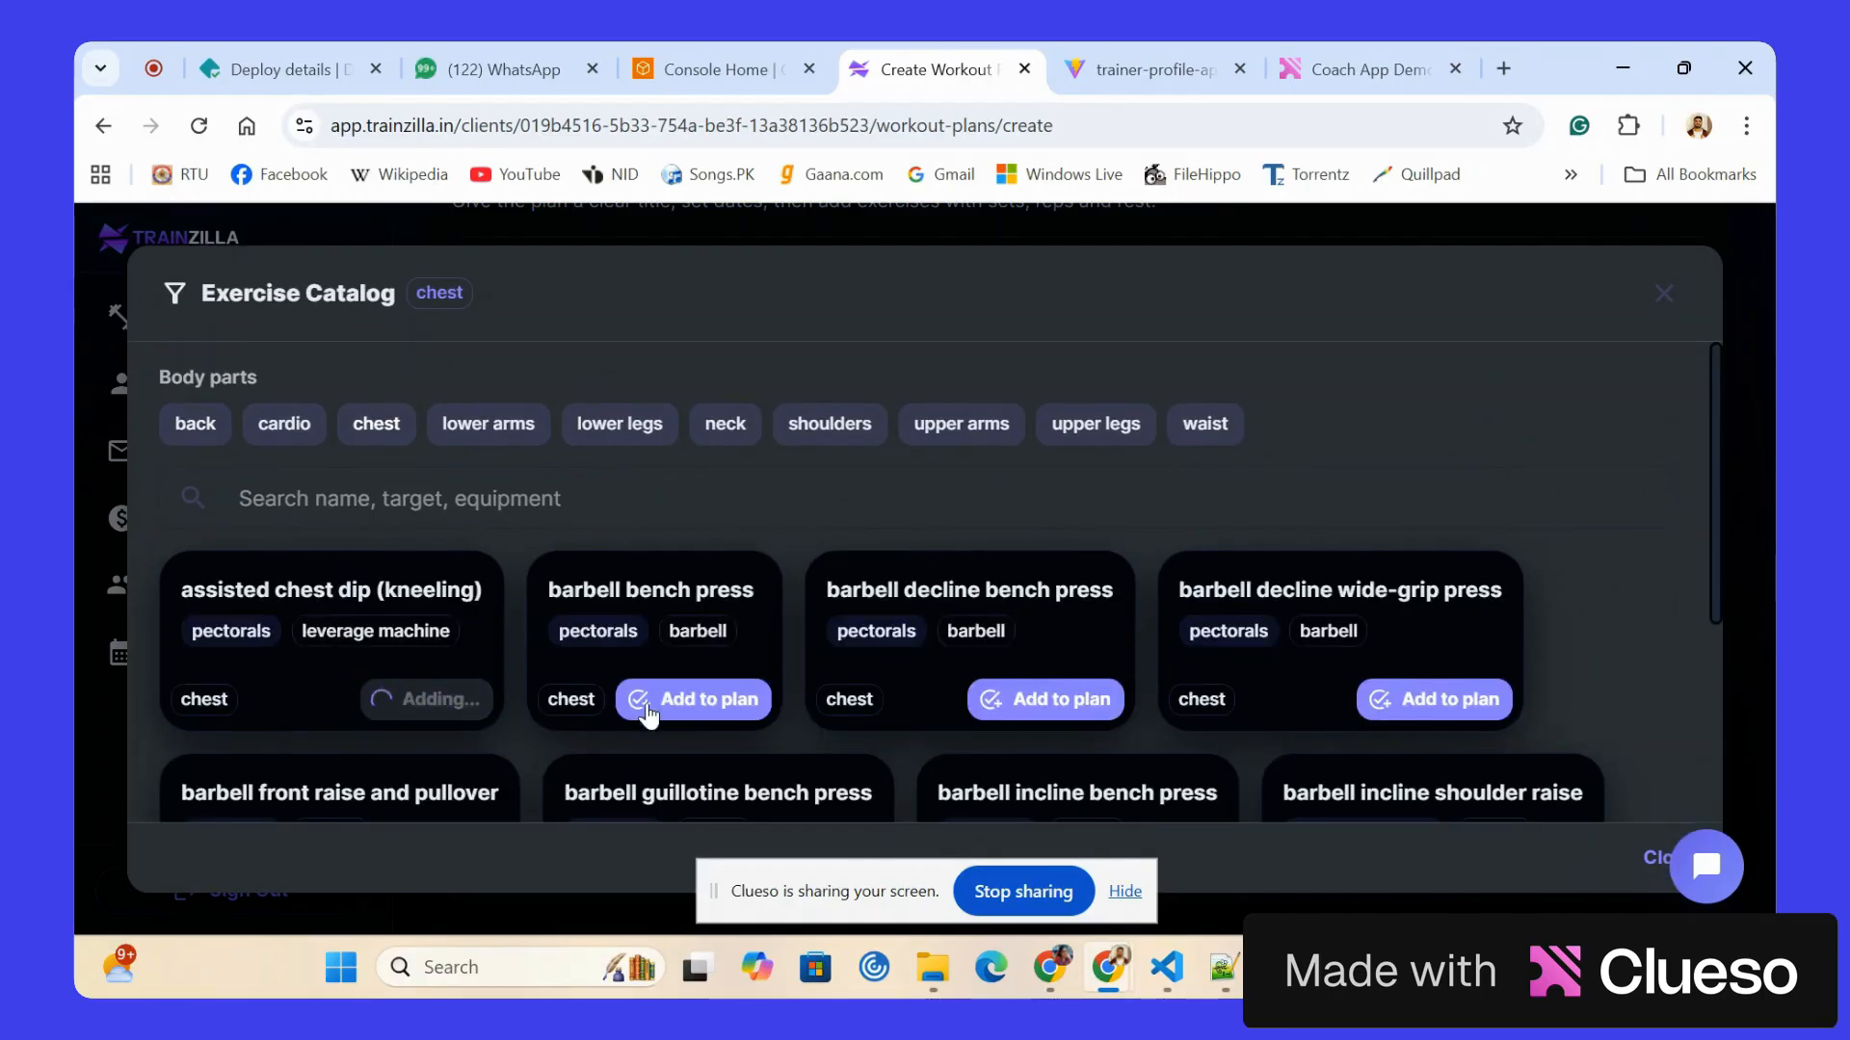
pyautogui.click(657, 701)
pyautogui.click(987, 700)
# Add the barbell front raise and barbell one arm snatch from the catalog's shoulders category to the plan.
pyautogui.click(801, 424)
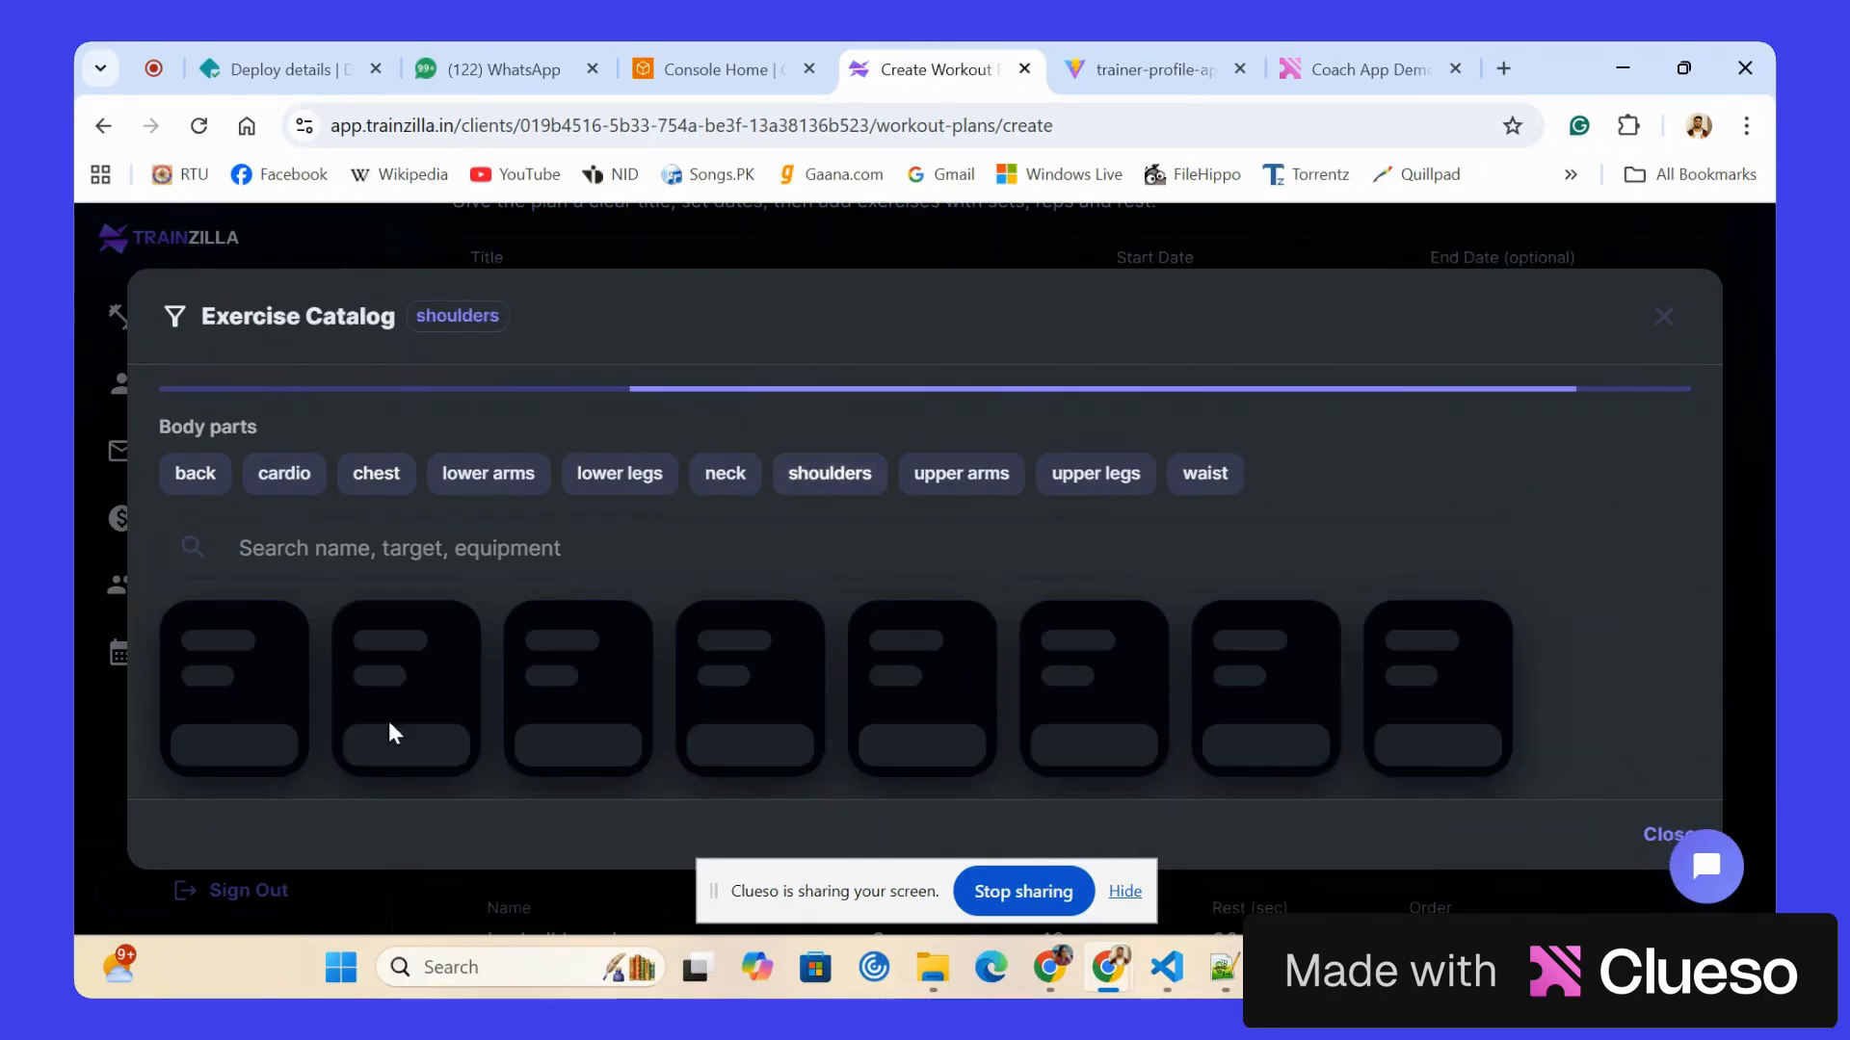
pyautogui.click(339, 700)
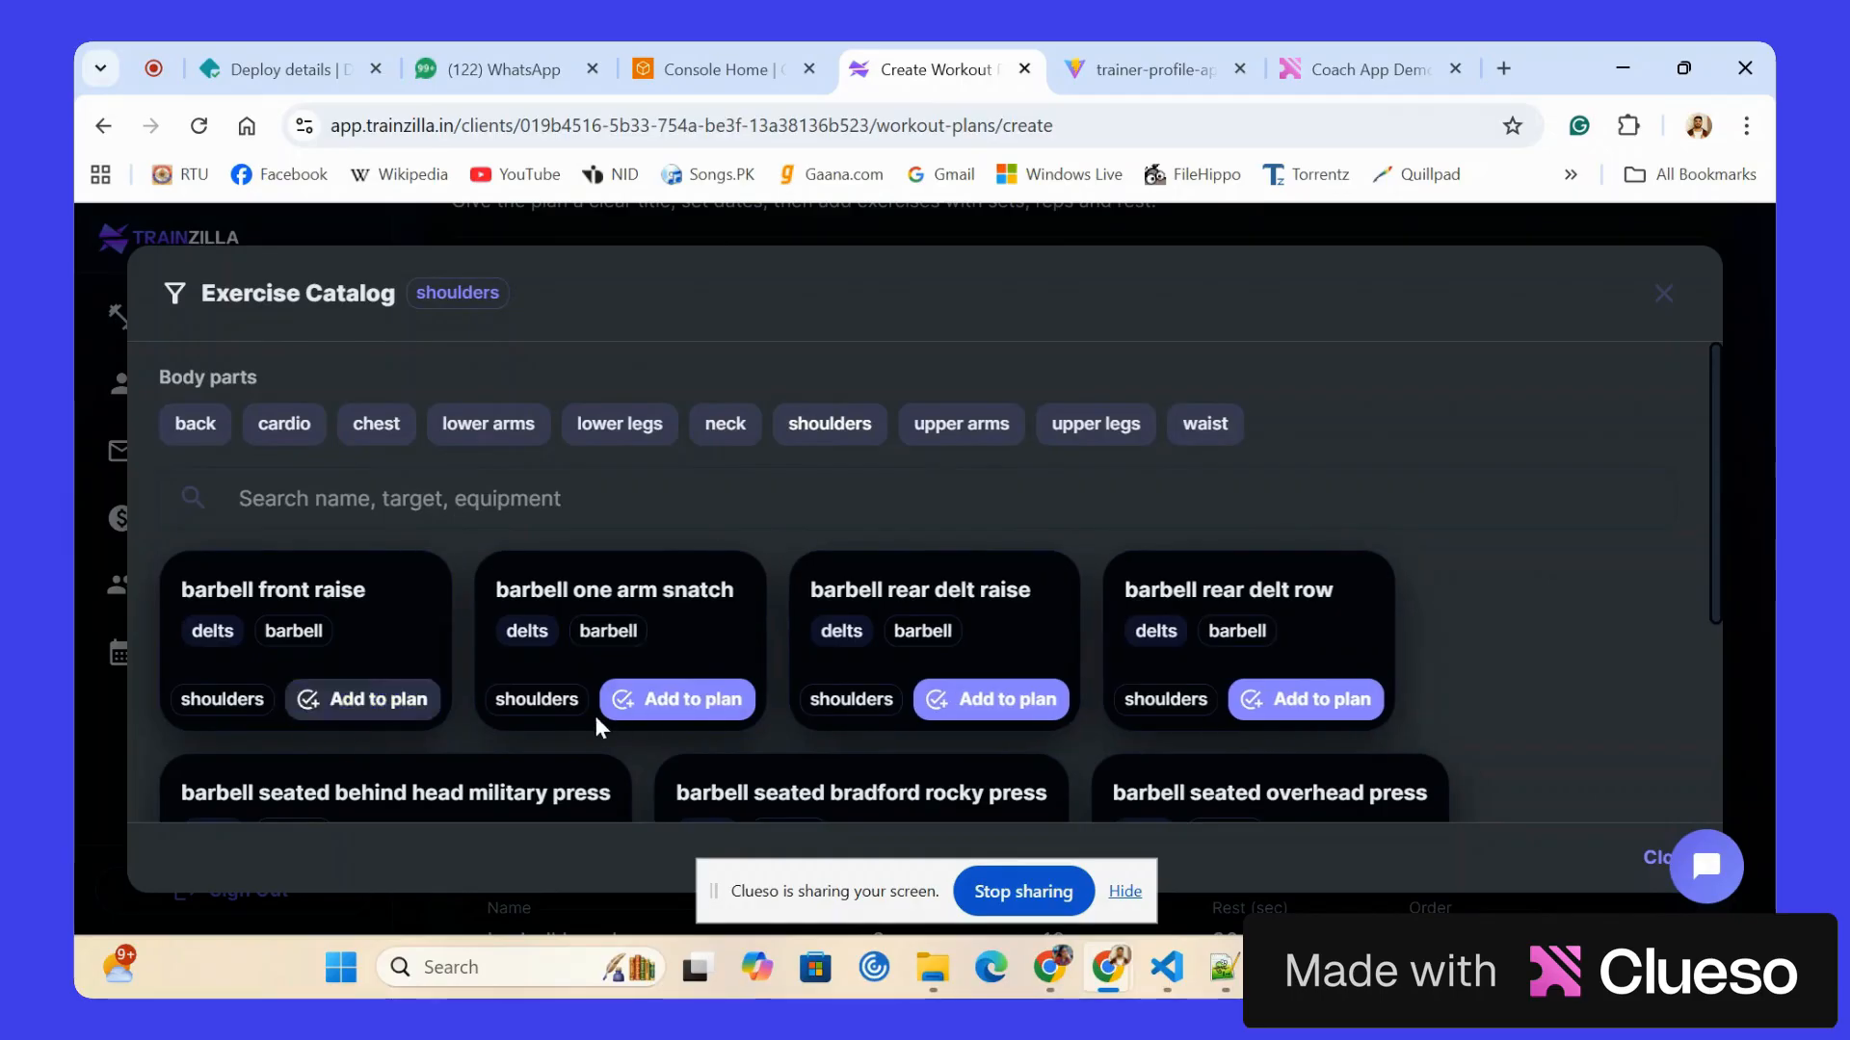
pyautogui.click(631, 701)
# Add the assisted standing triceps extension (with towel) and assisted triceps dip (kneeling) from the upper arms category, and close the catalog.
pyautogui.click(963, 424)
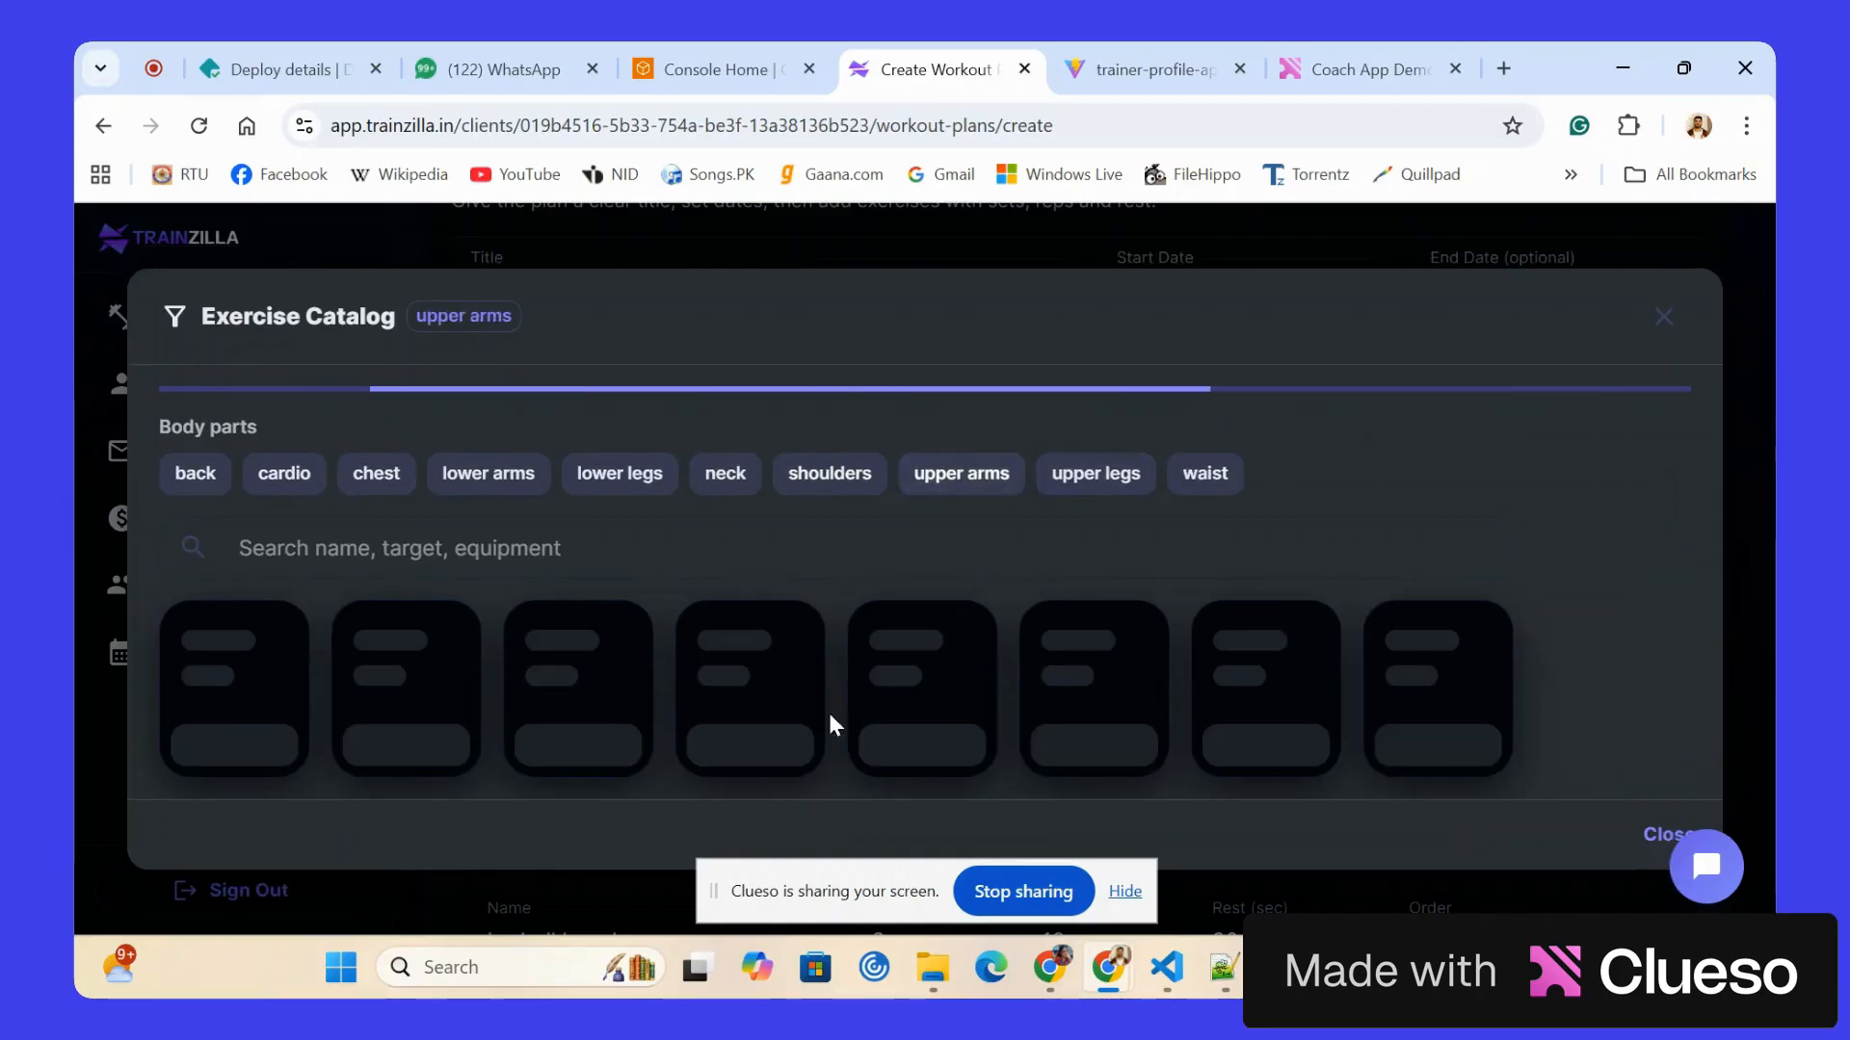
pyautogui.click(636, 700)
pyautogui.click(971, 708)
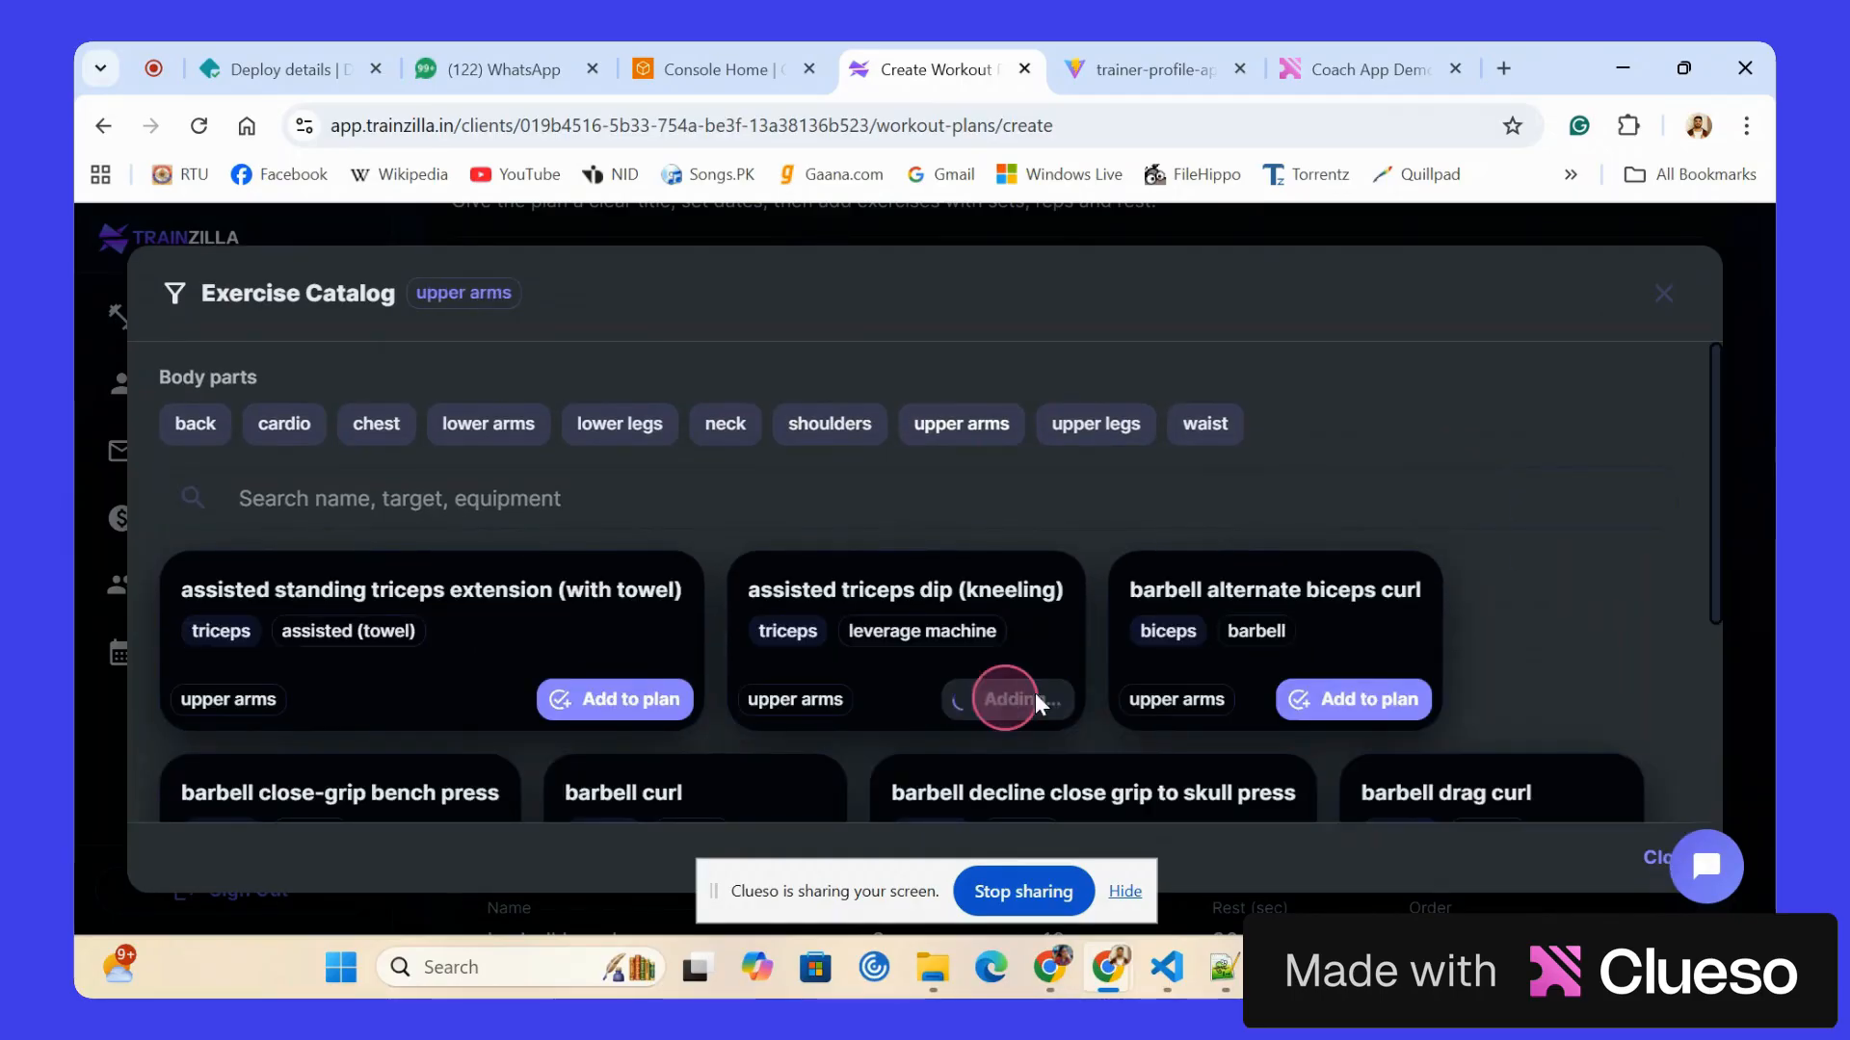
pyautogui.click(1645, 857)
# Add a manual exercise row to the workout plan and name it "Triceps dips".
pyautogui.scroll(-14, 1471, 695)
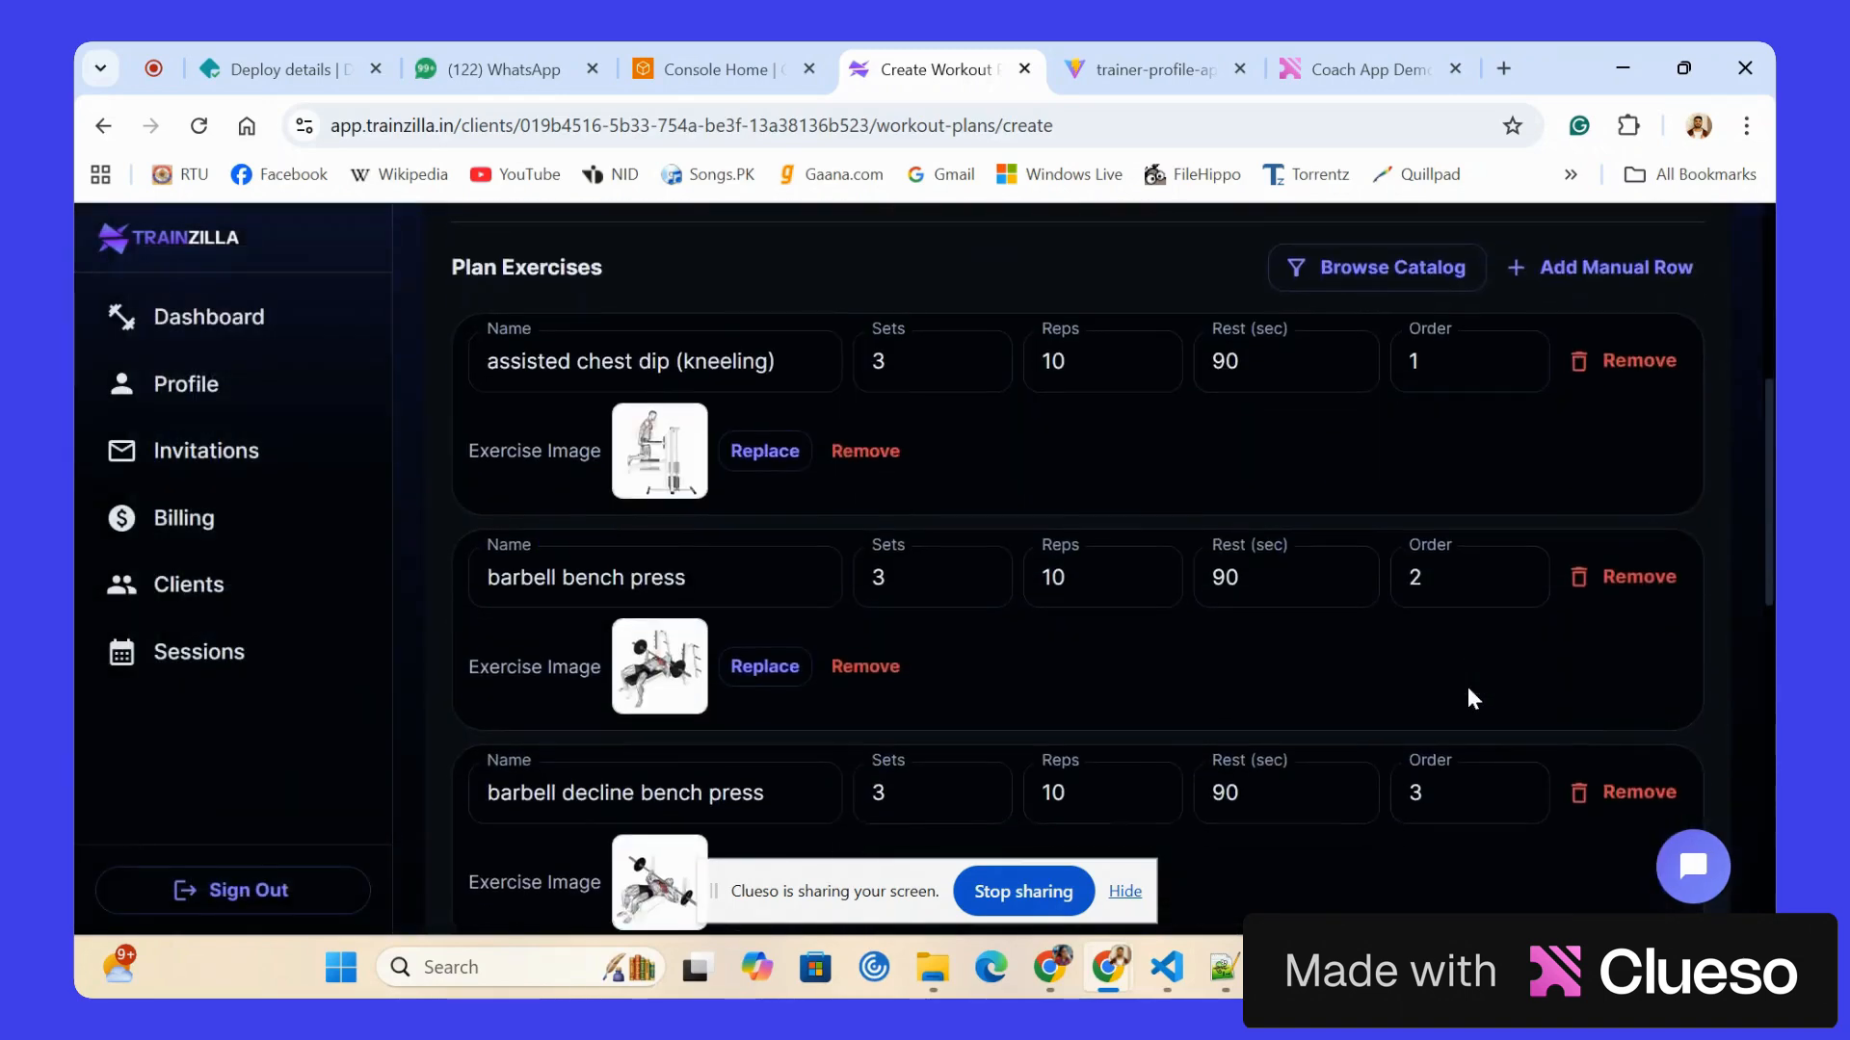
pyautogui.scroll(11, 1471, 695)
pyautogui.scroll(3, 1466, 686)
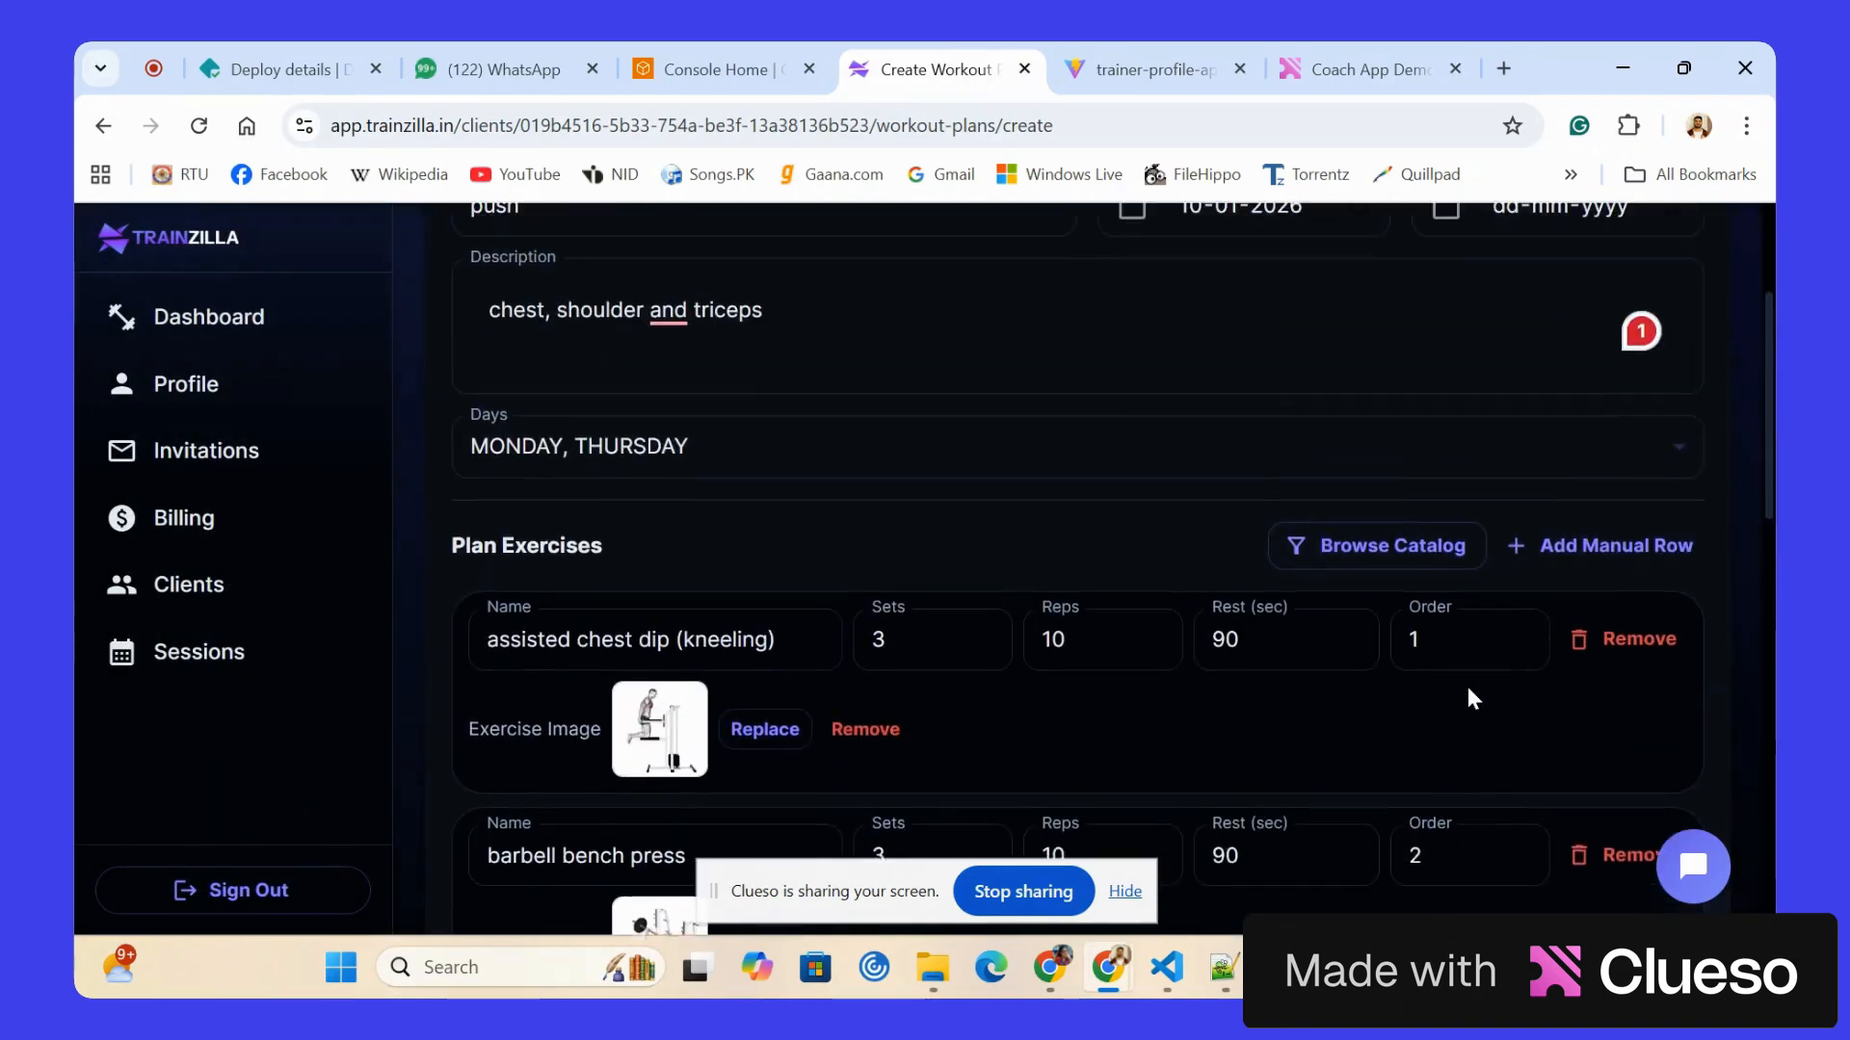
pyautogui.scroll(-14, 960, 590)
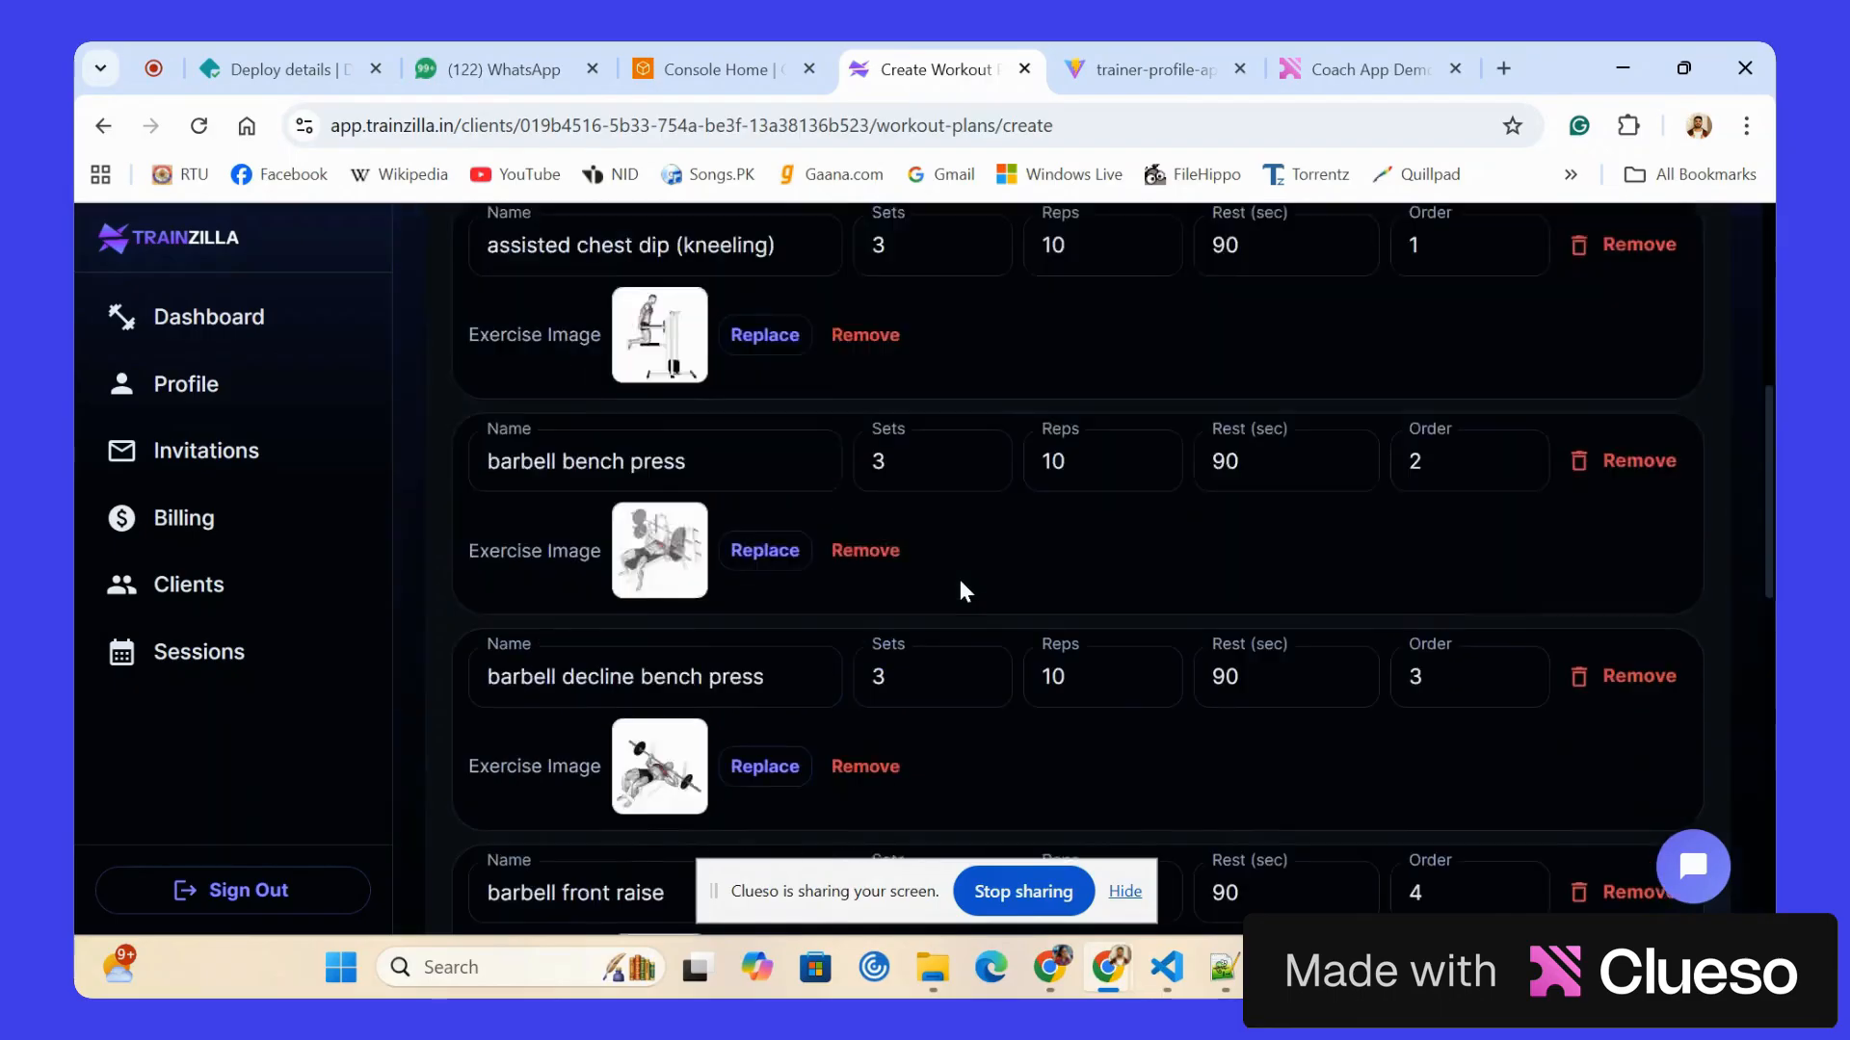
pyautogui.moveTo(690, 702); pyautogui.dragTo(425, 690)
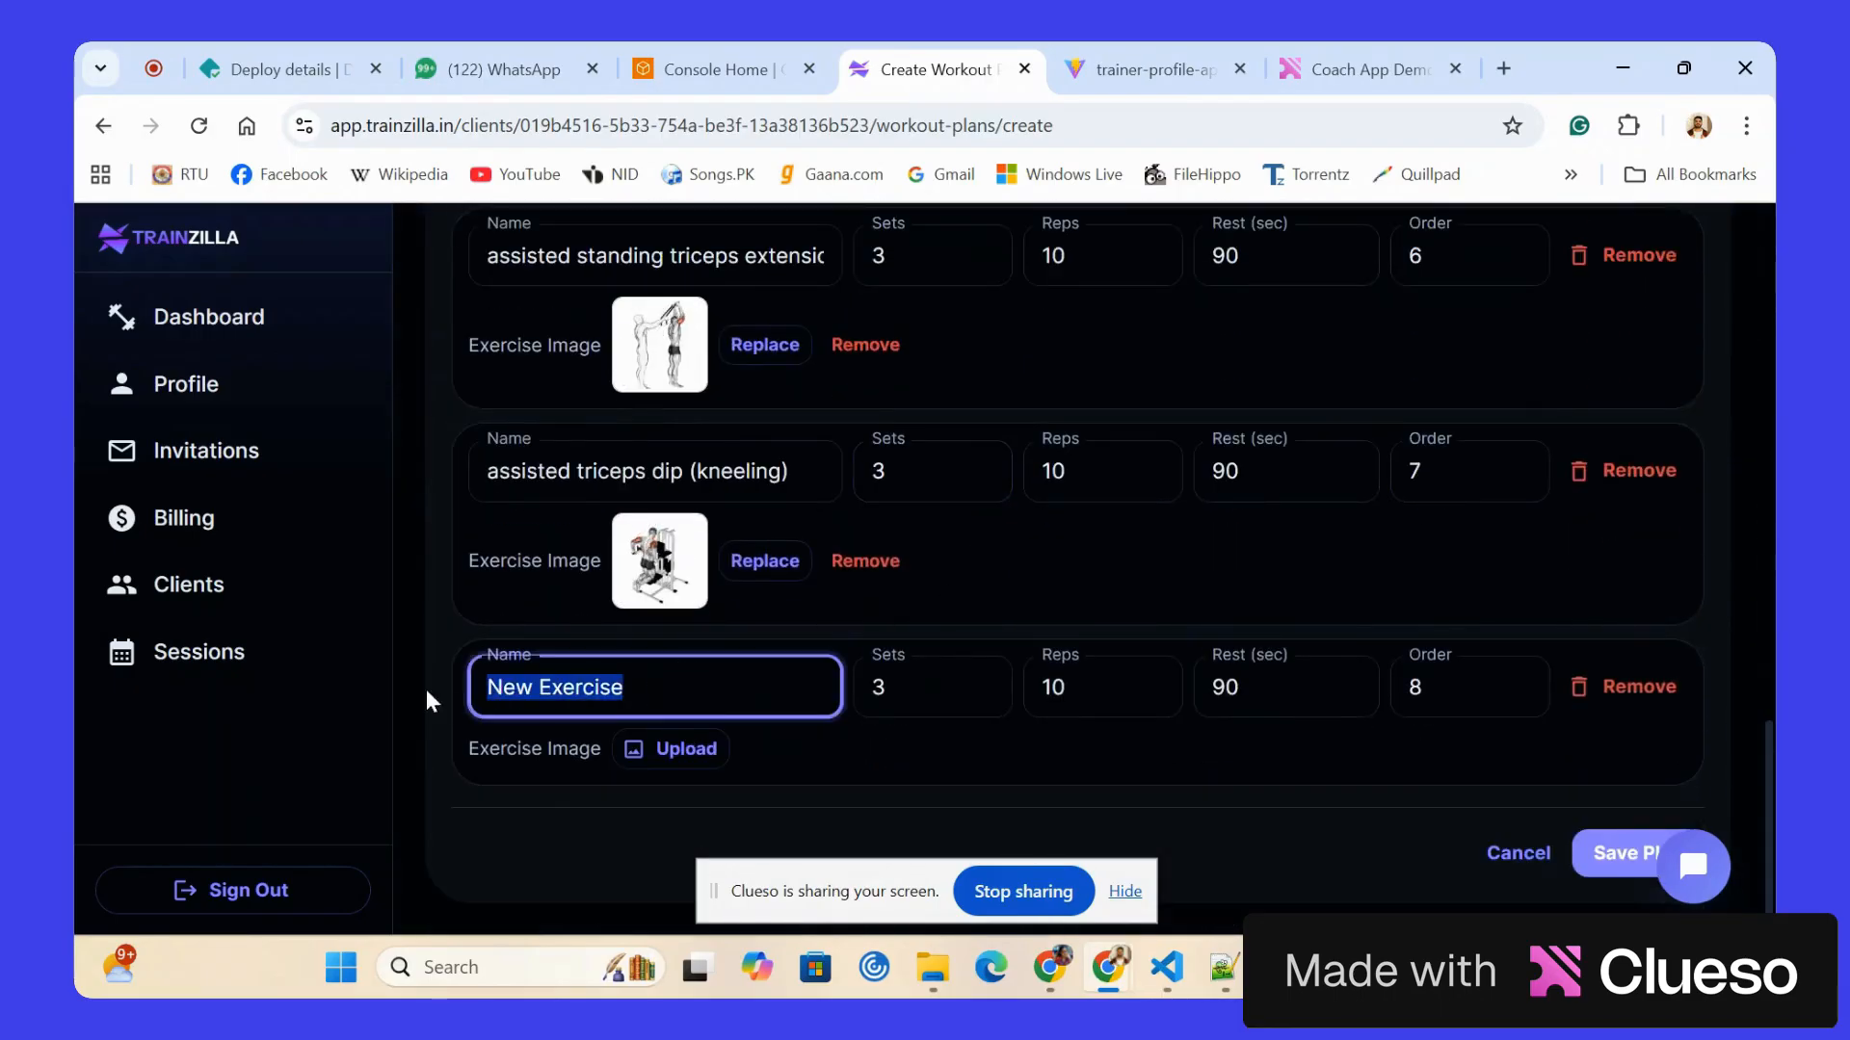
pyautogui.press('BackSpace')
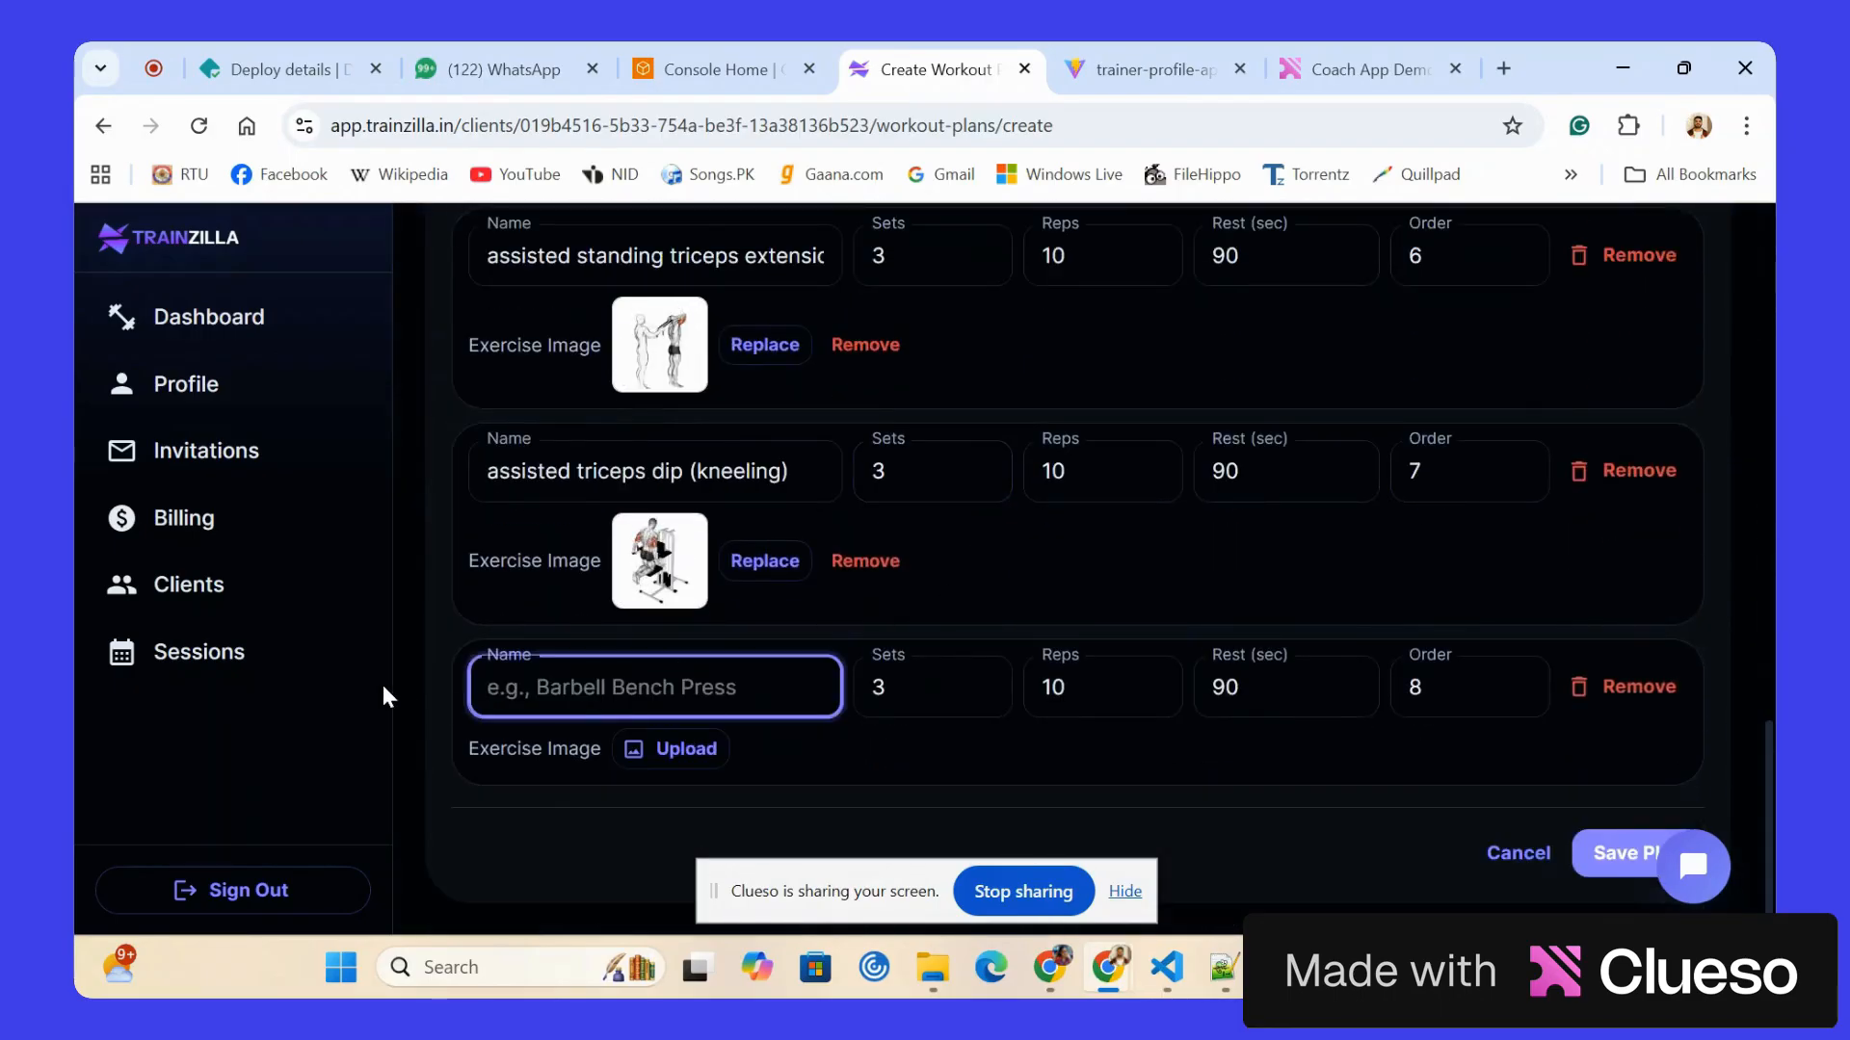
pyautogui.write('Triceps ')
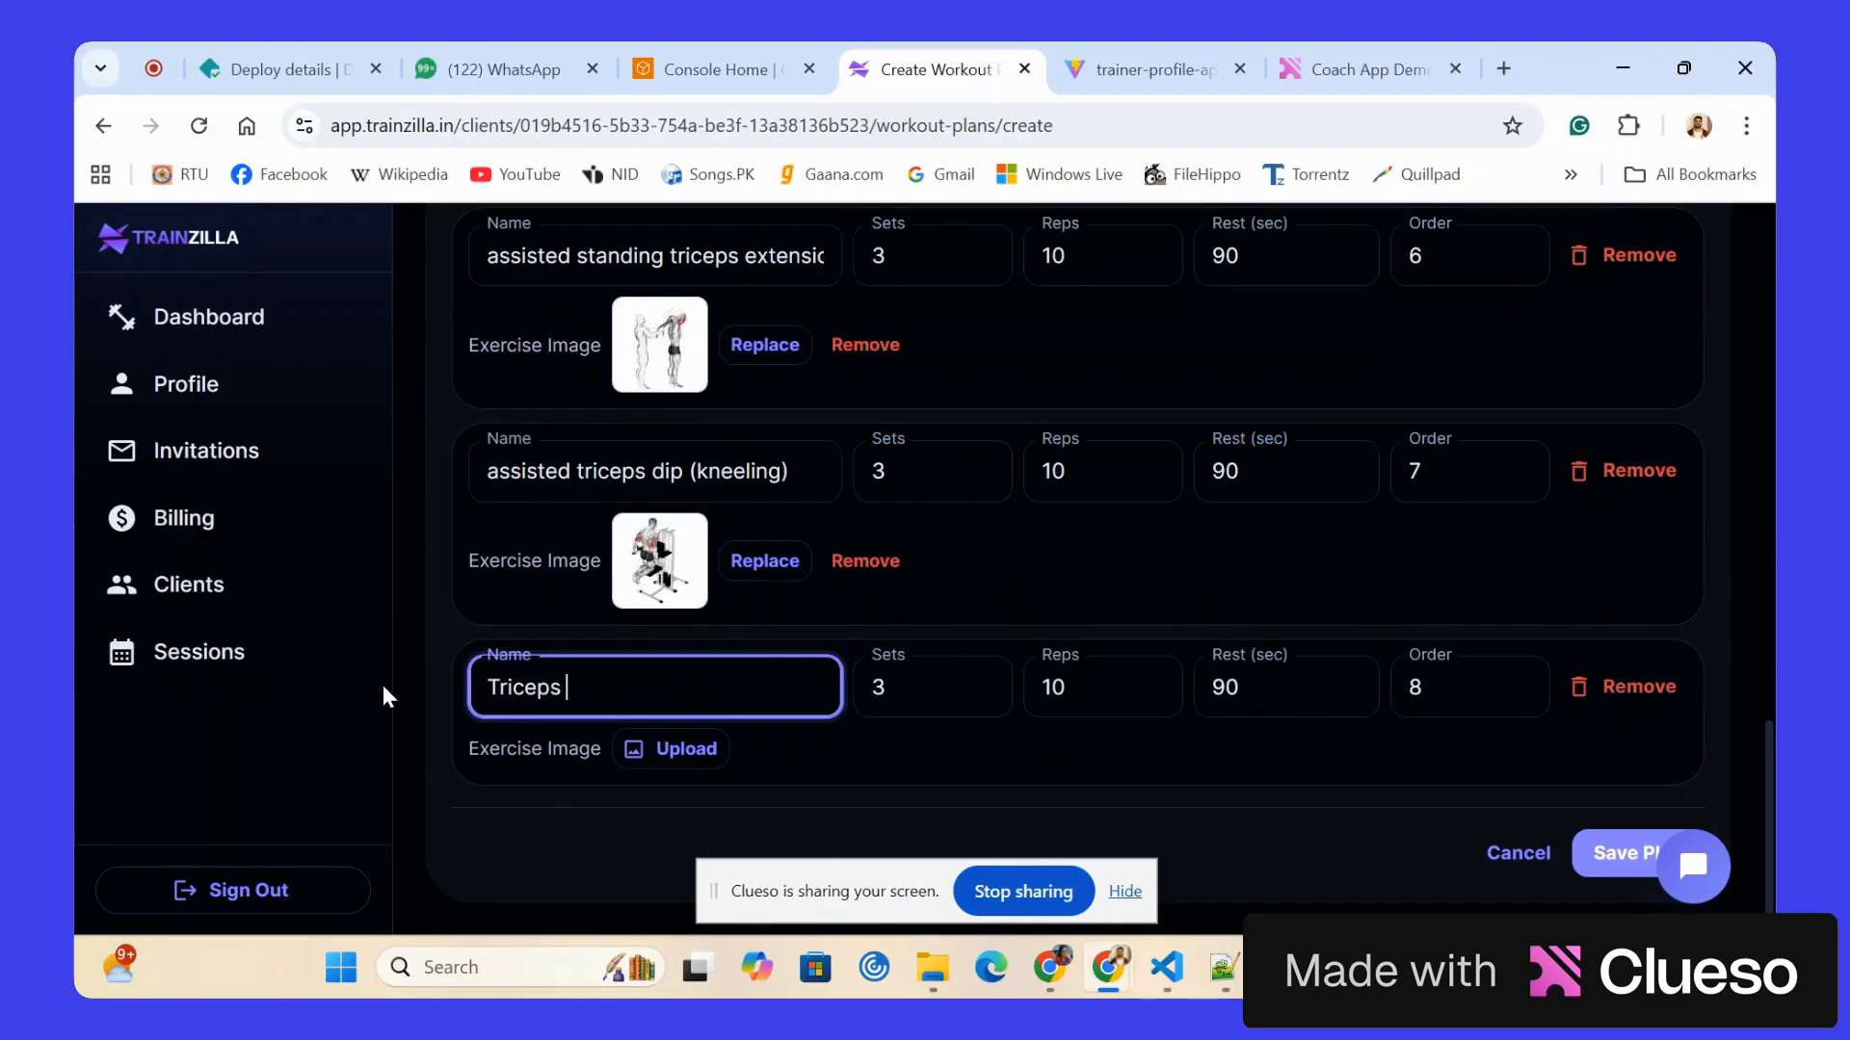
pyautogui.write('dips')
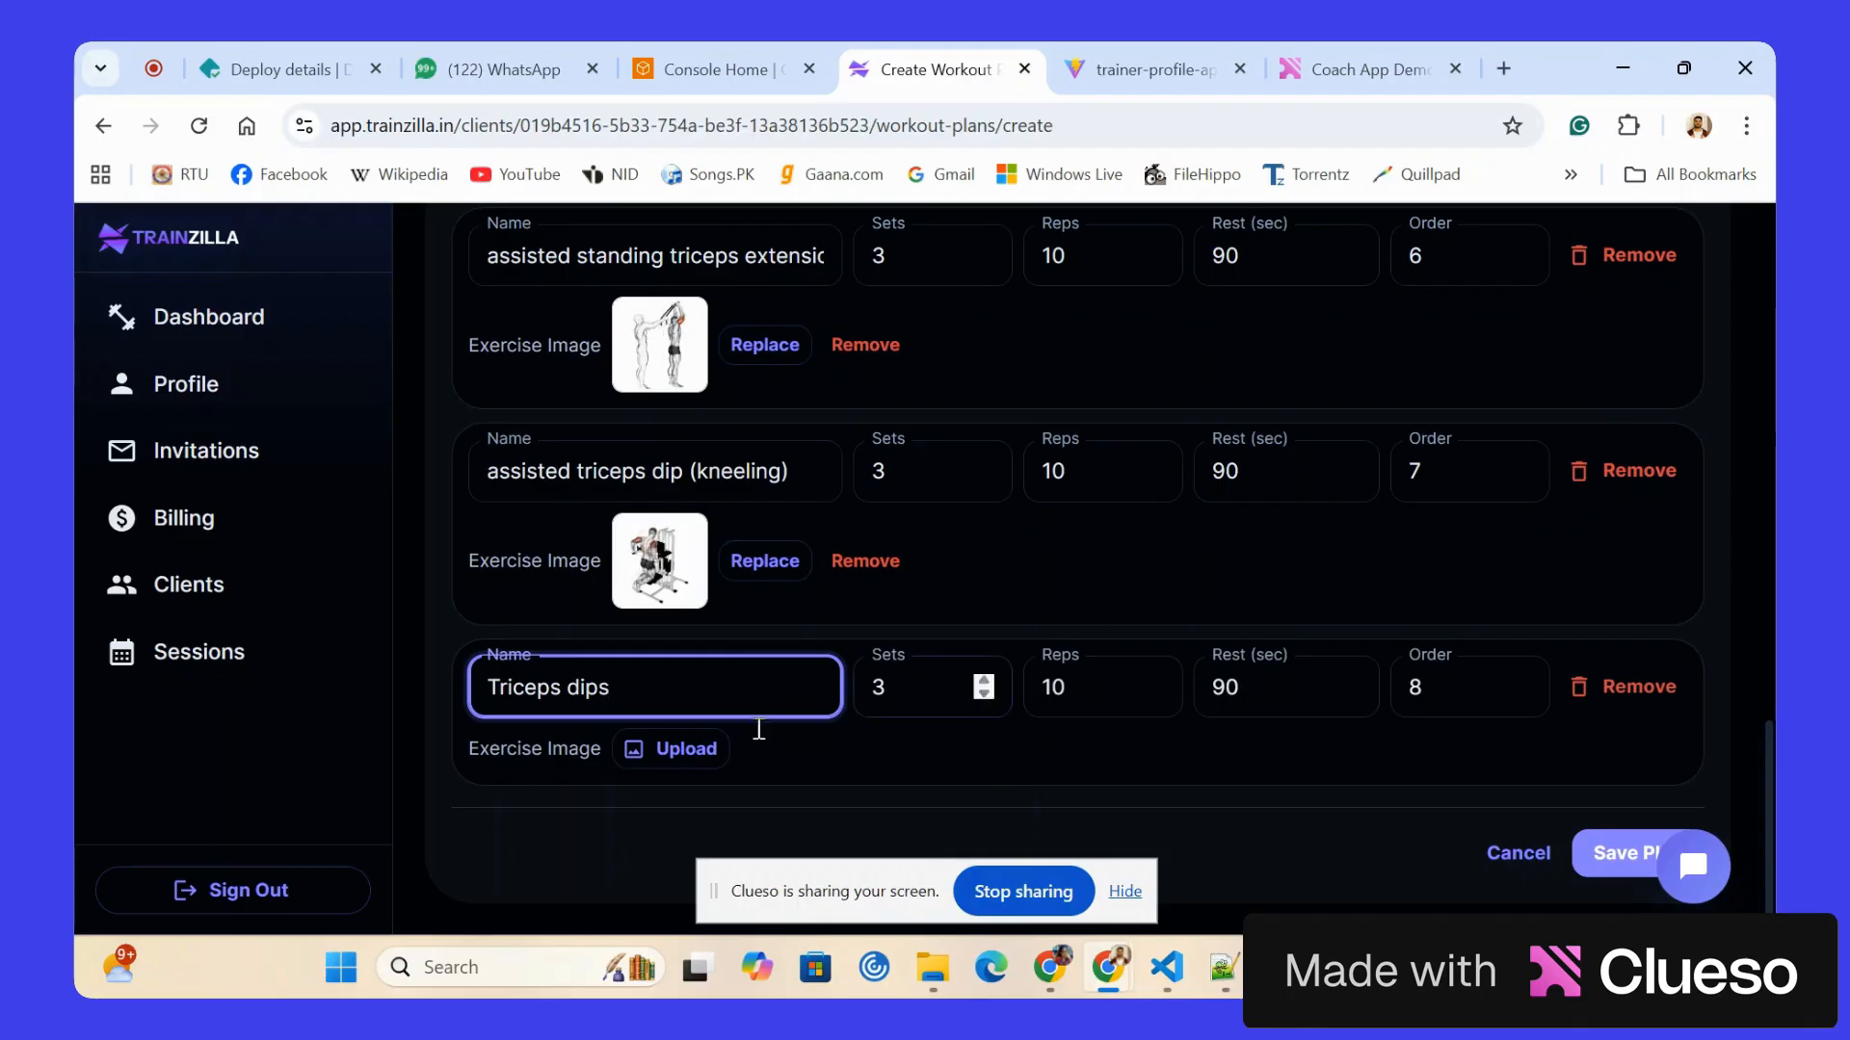
# Save the push workout plan without choosing an image for Triceps dips, and return to the Clients list.
pyautogui.click(662, 747)
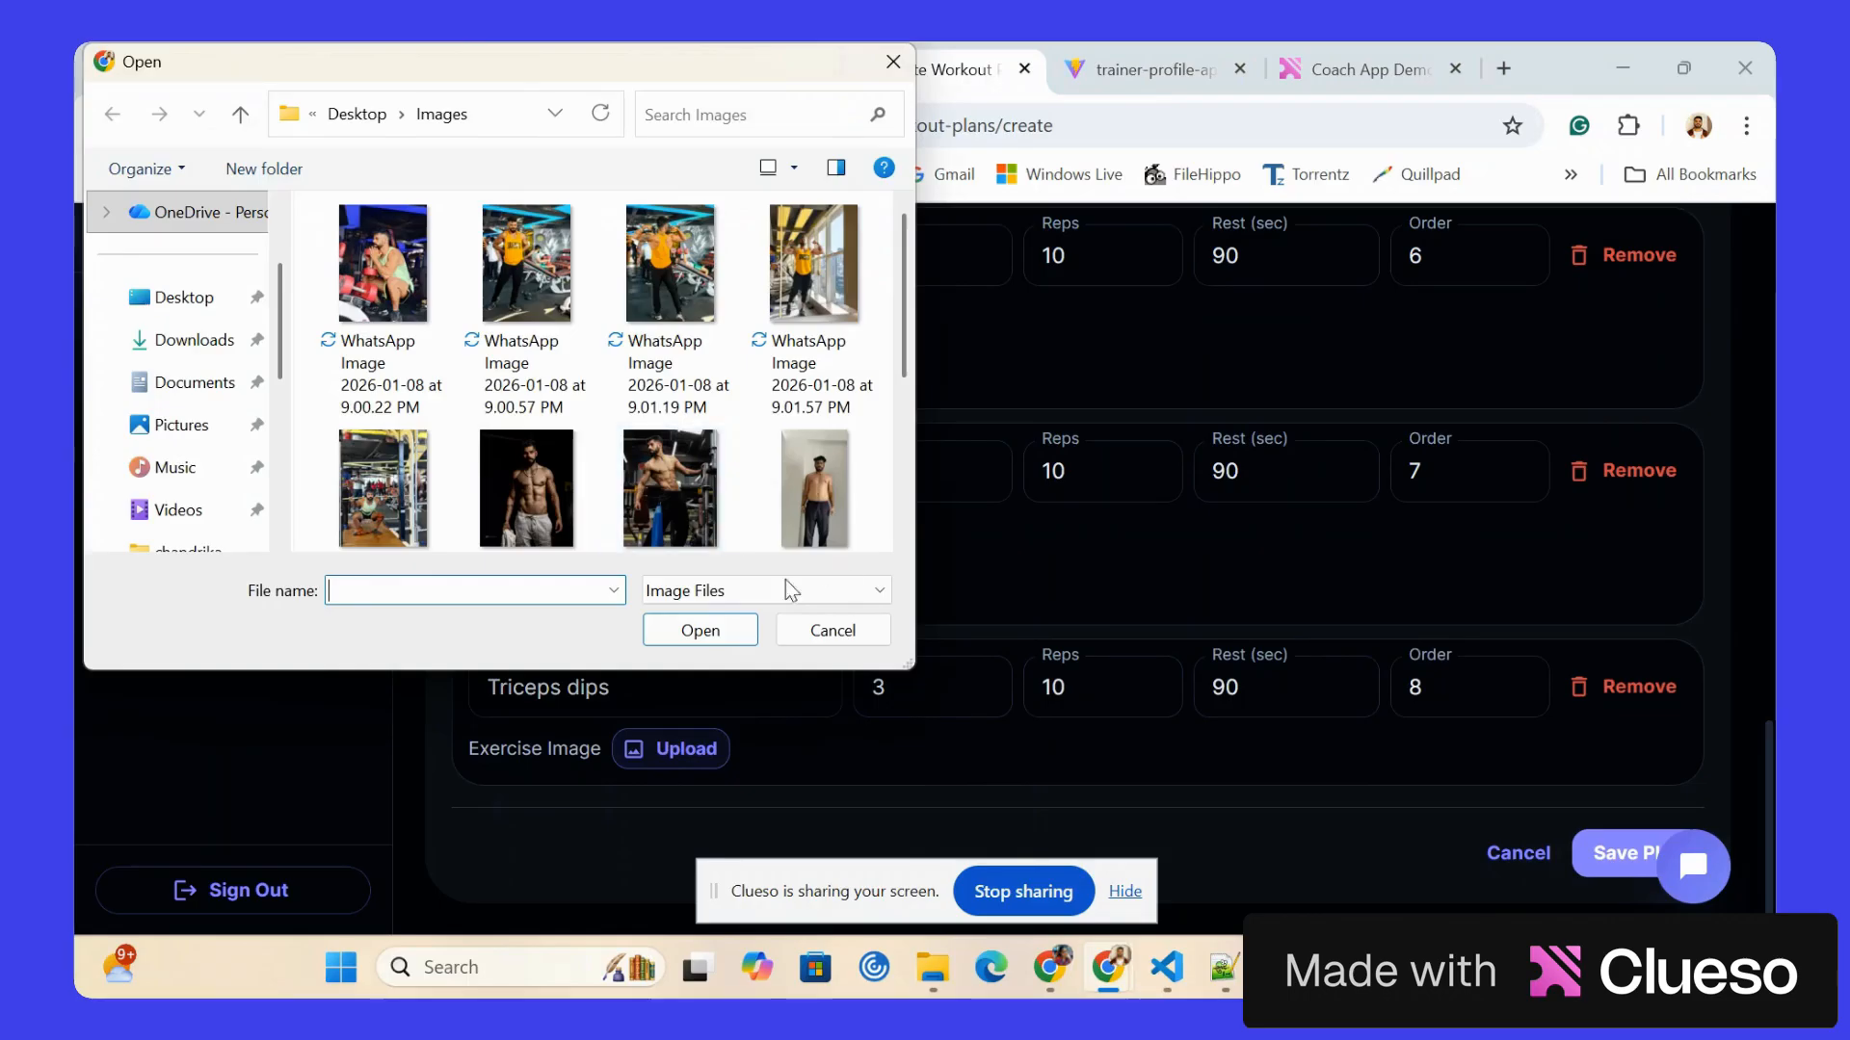
pyautogui.click(821, 628)
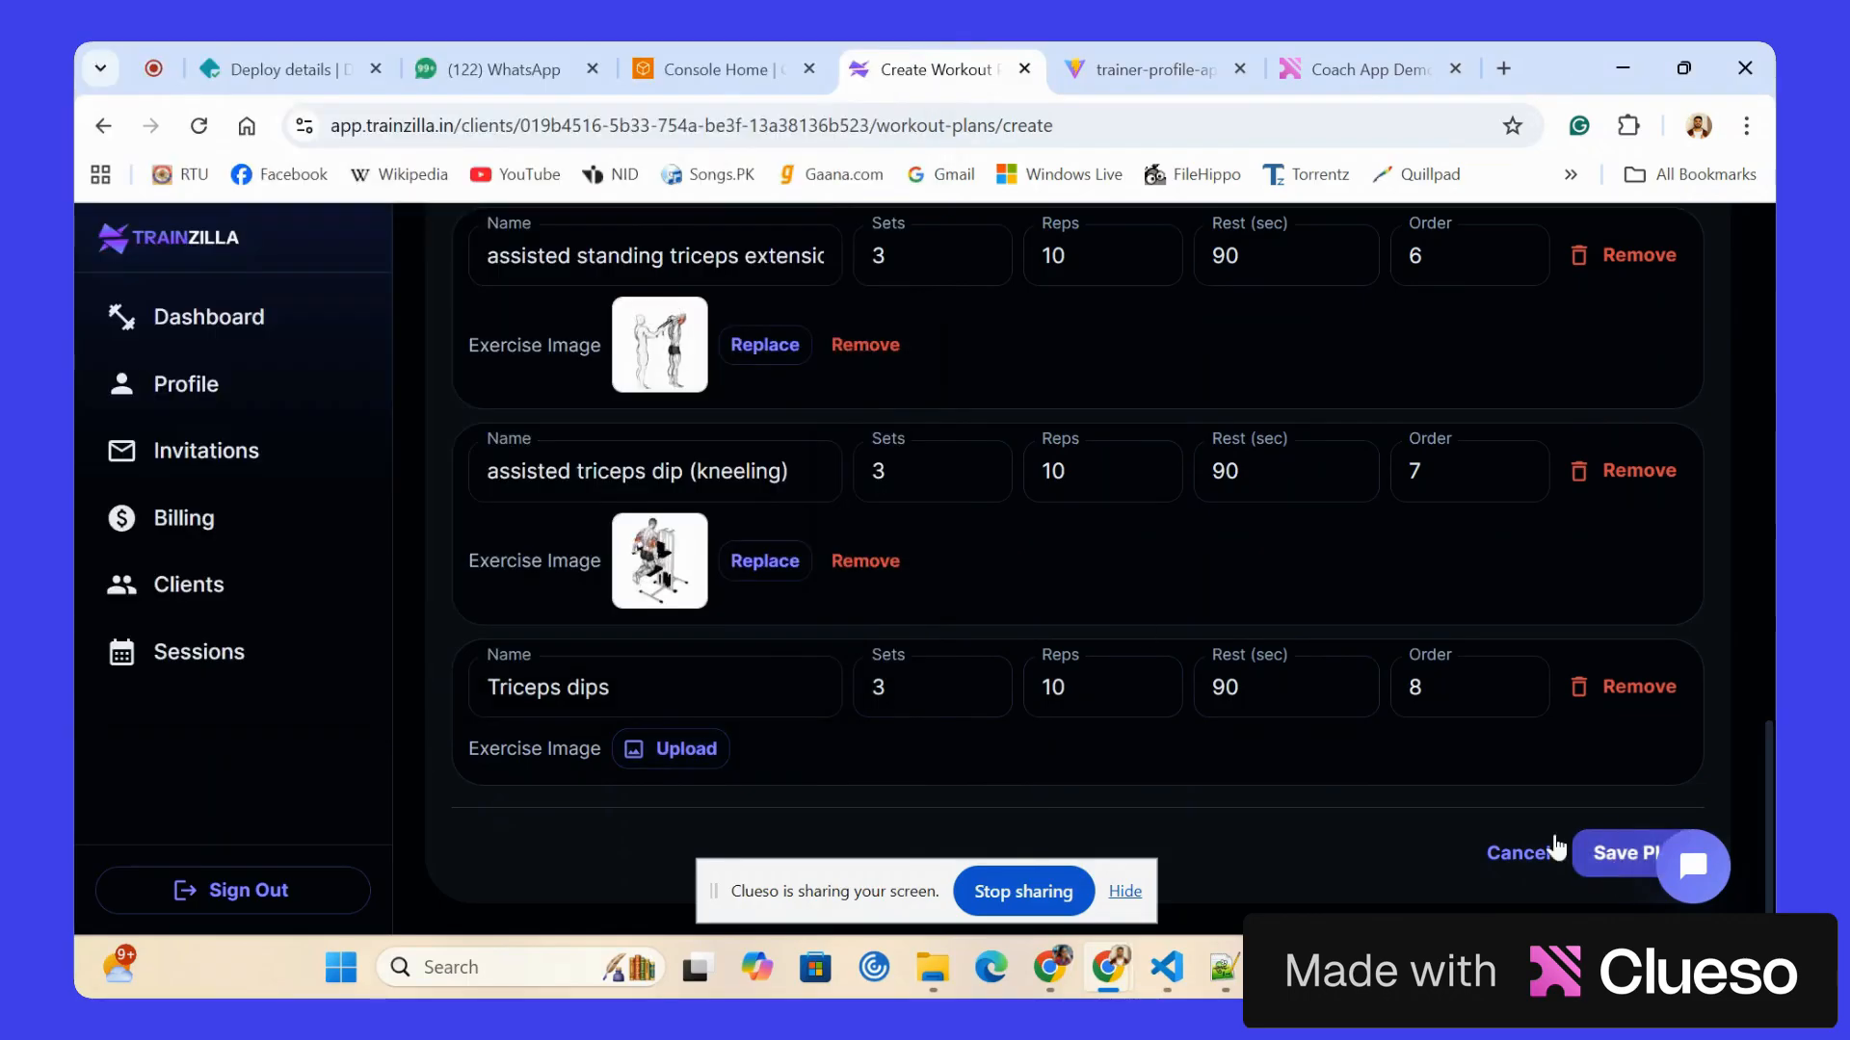
pyautogui.click(1599, 852)
pyautogui.scroll(-10, 632, 632)
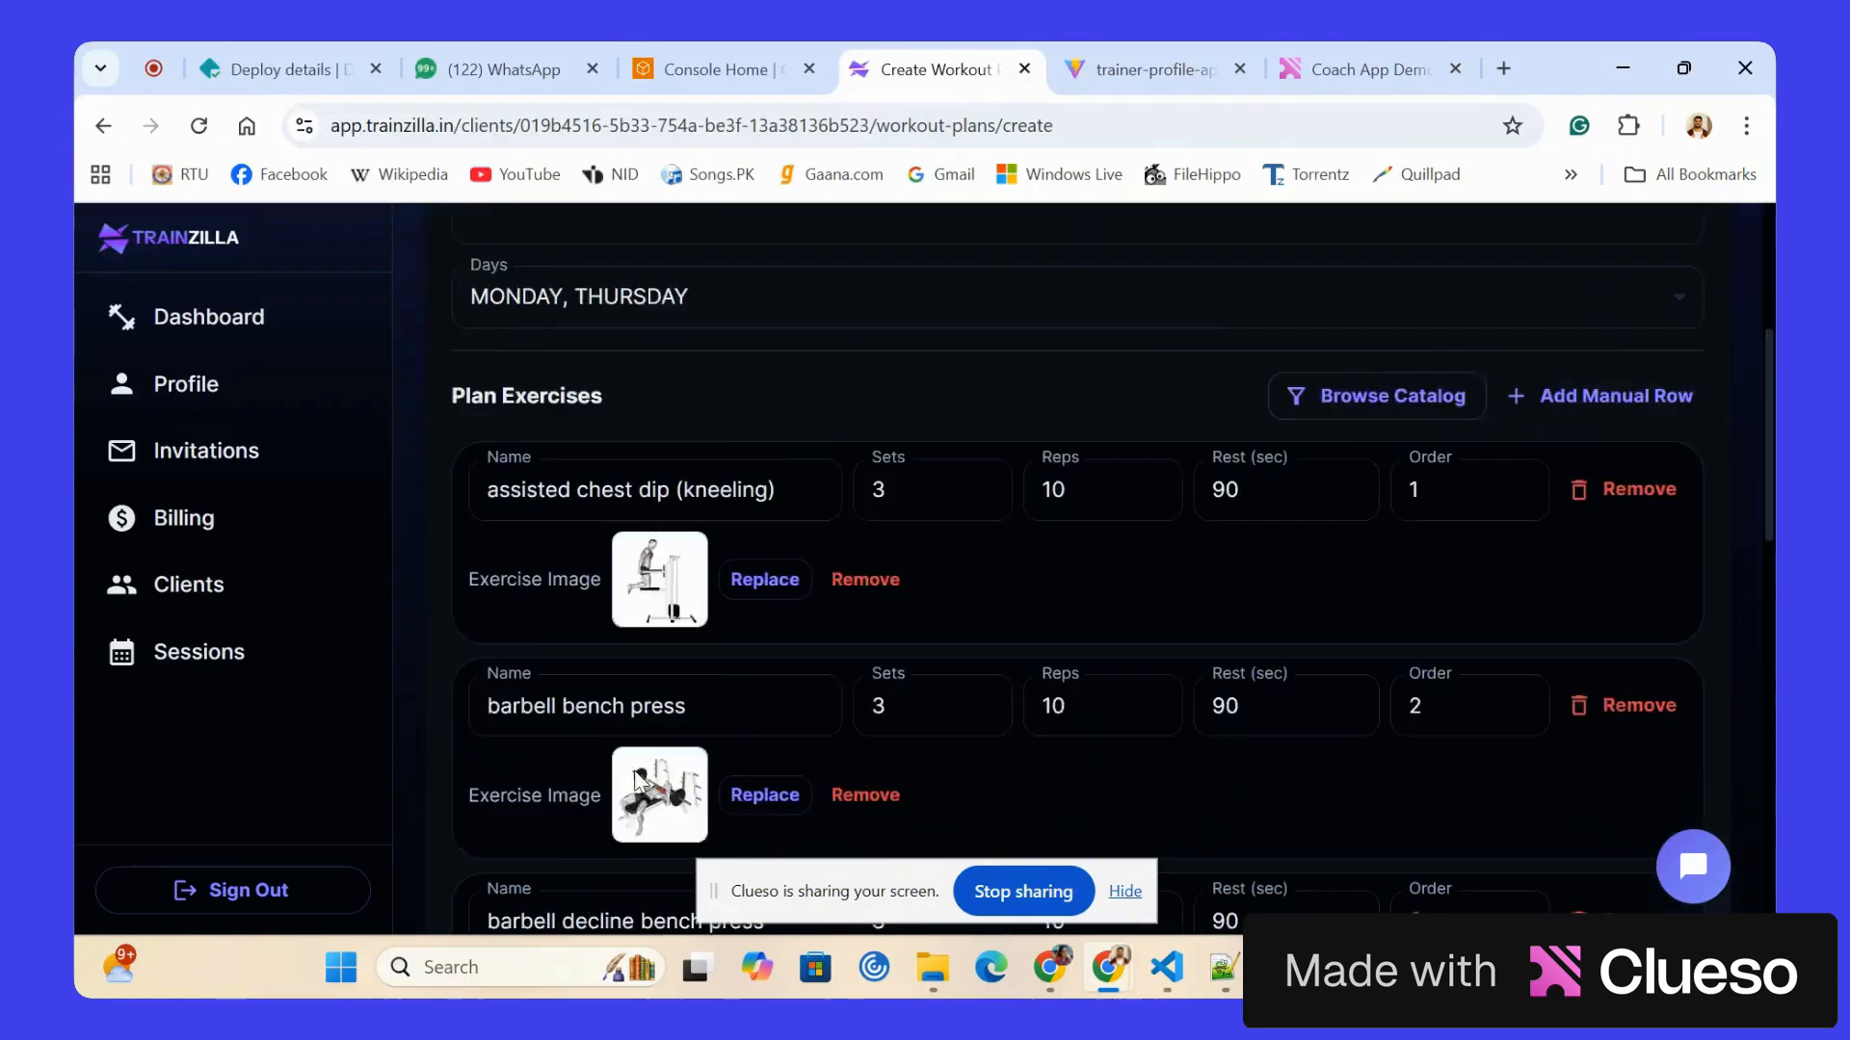
pyautogui.click(1619, 855)
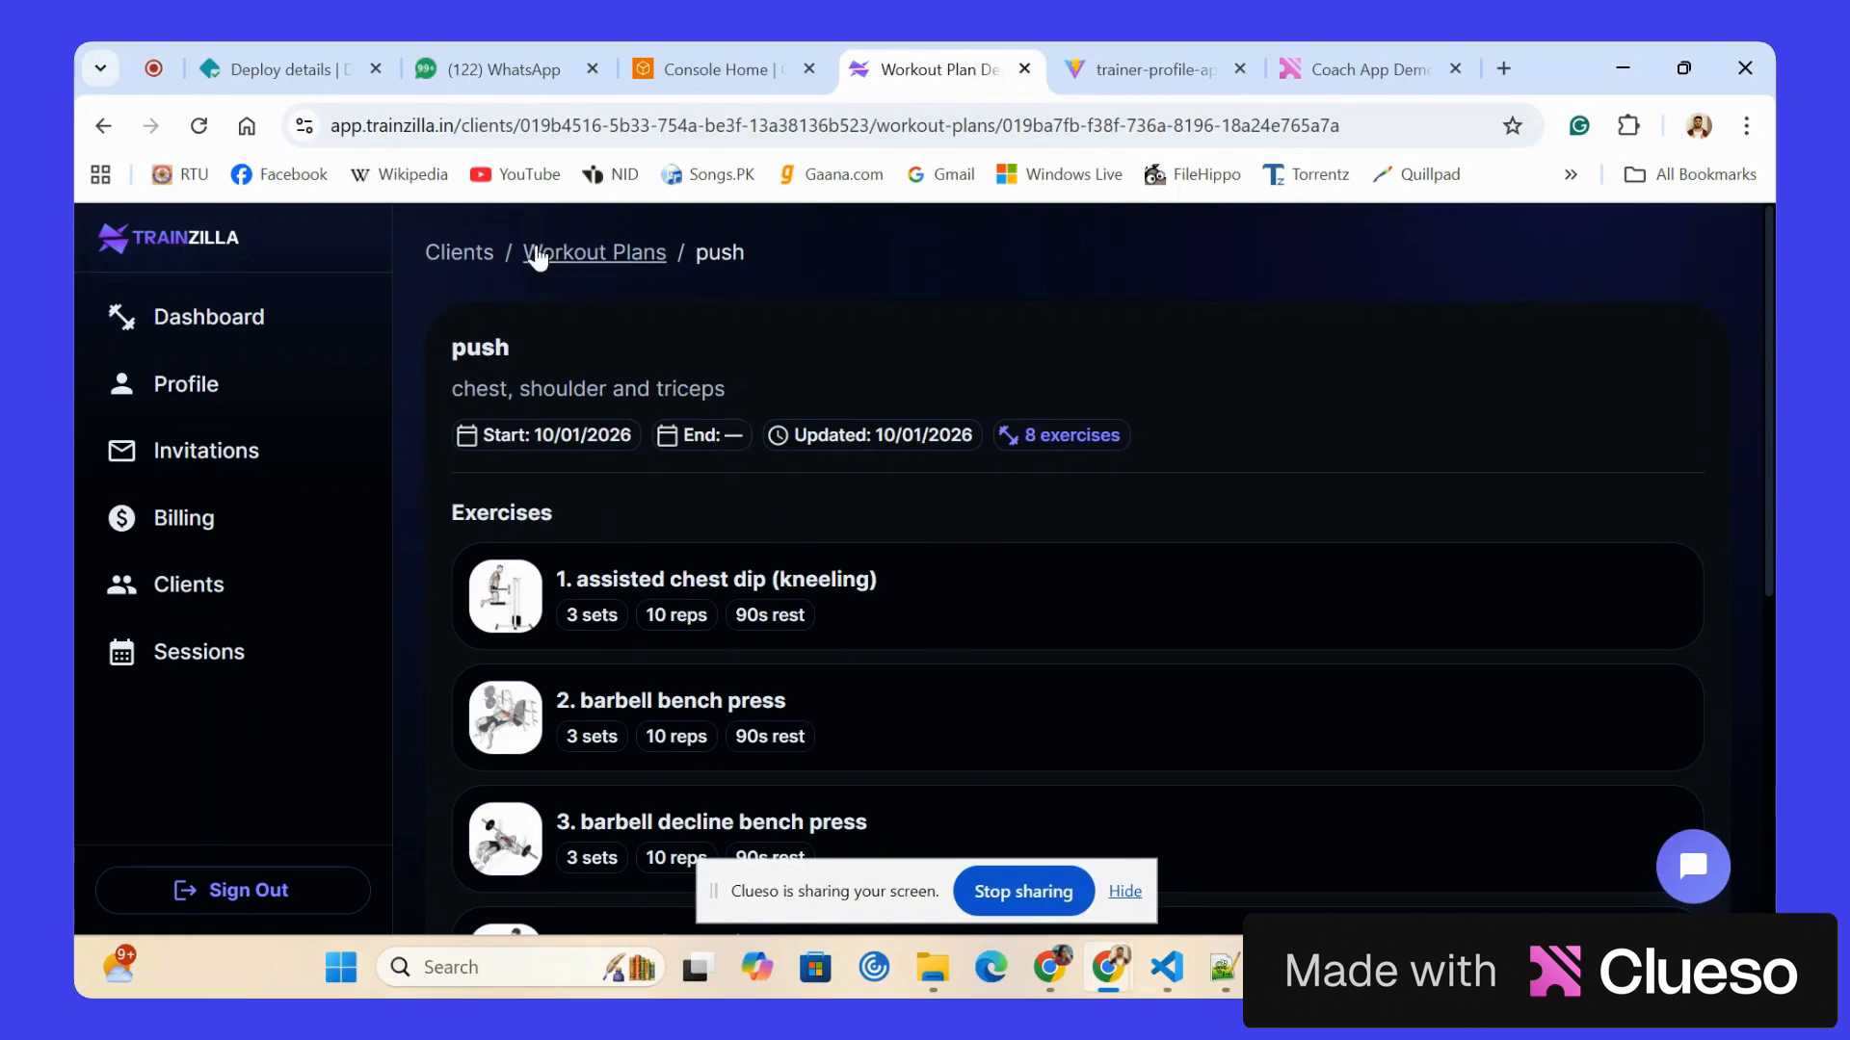
pyautogui.click(606, 253)
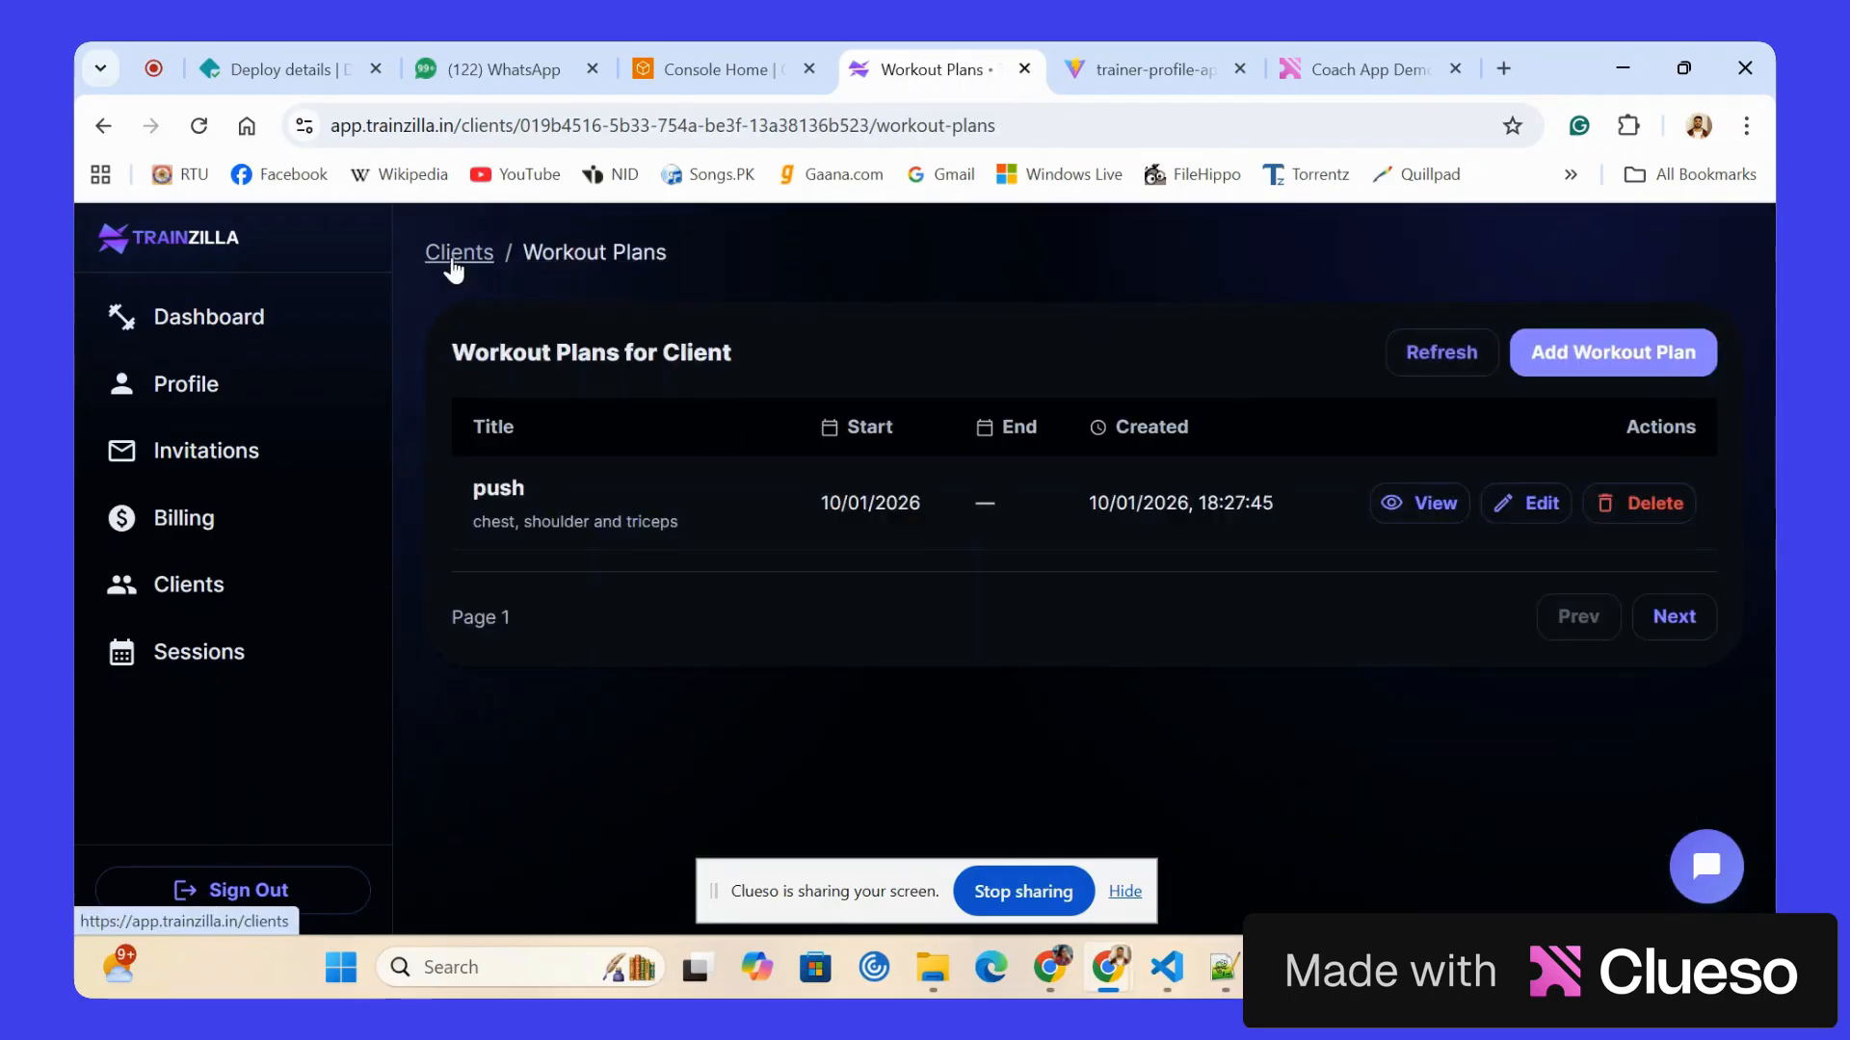
pyautogui.click(451, 255)
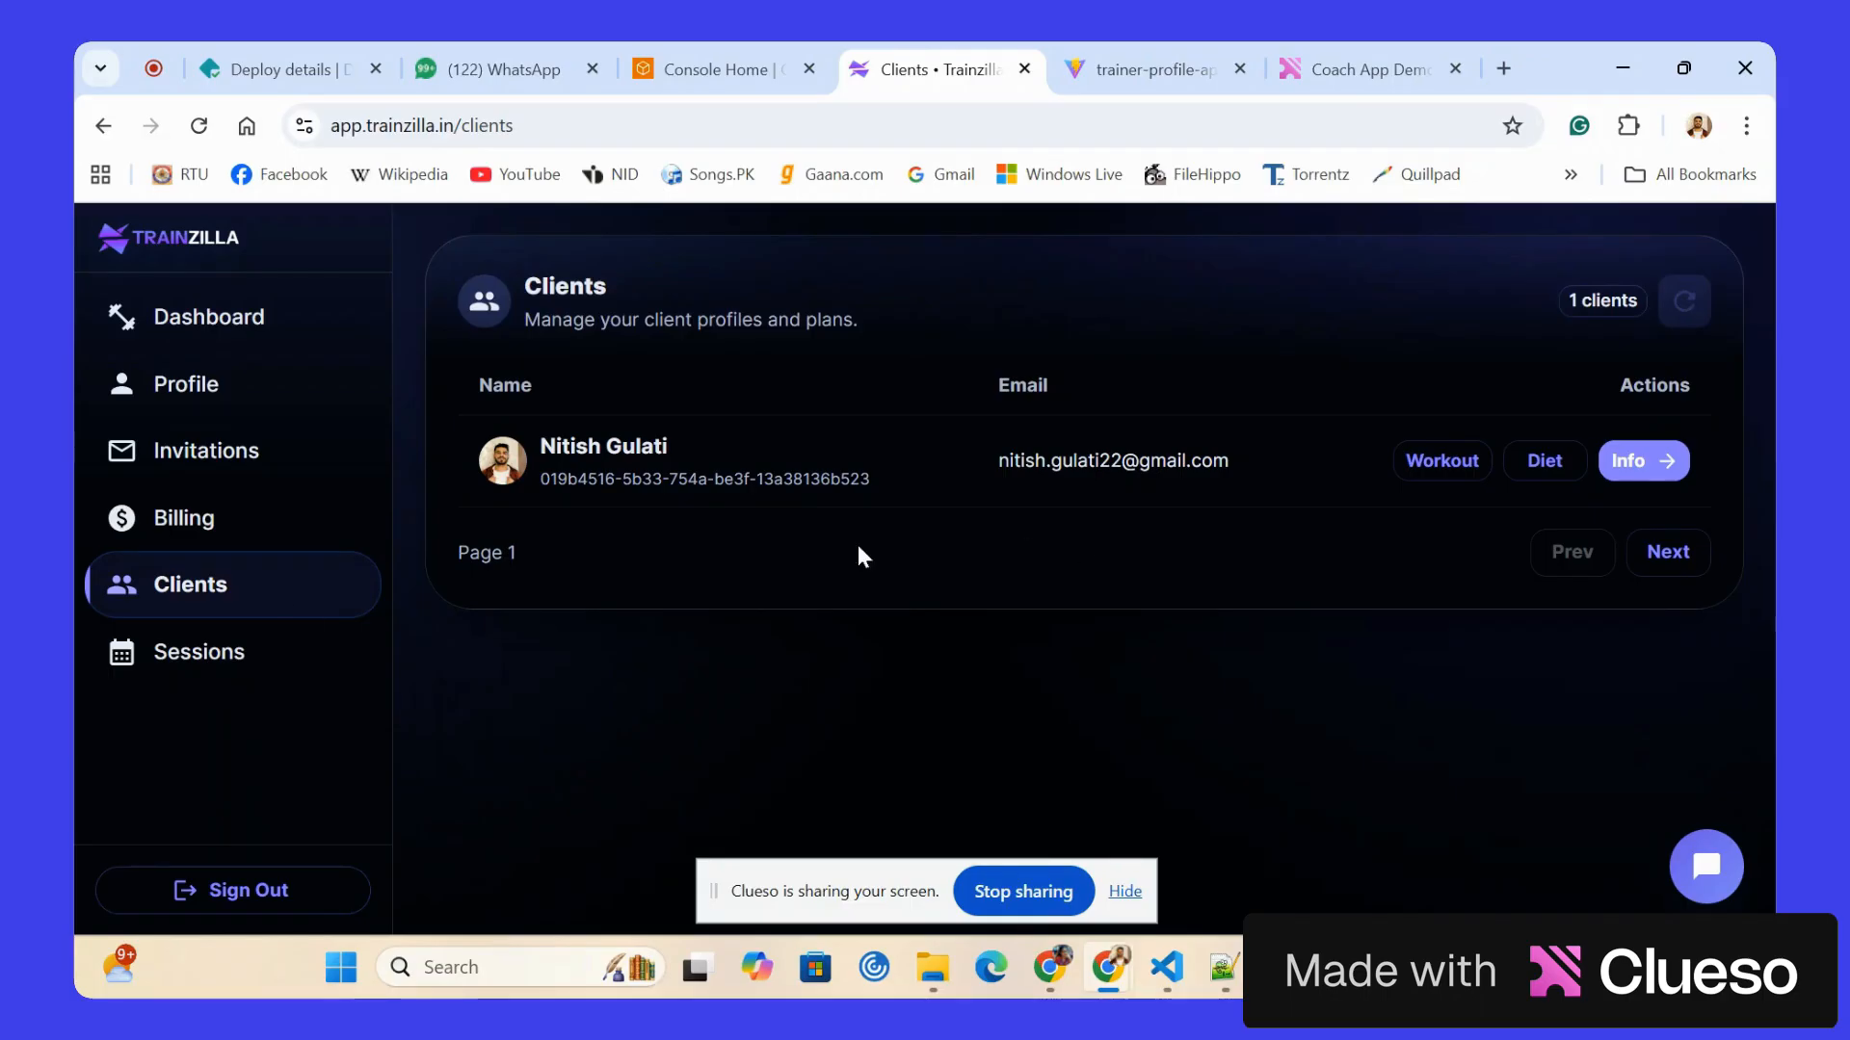
# Open the Sessions page and look through the Upcoming, Past and All session lists.
pyautogui.click(193, 660)
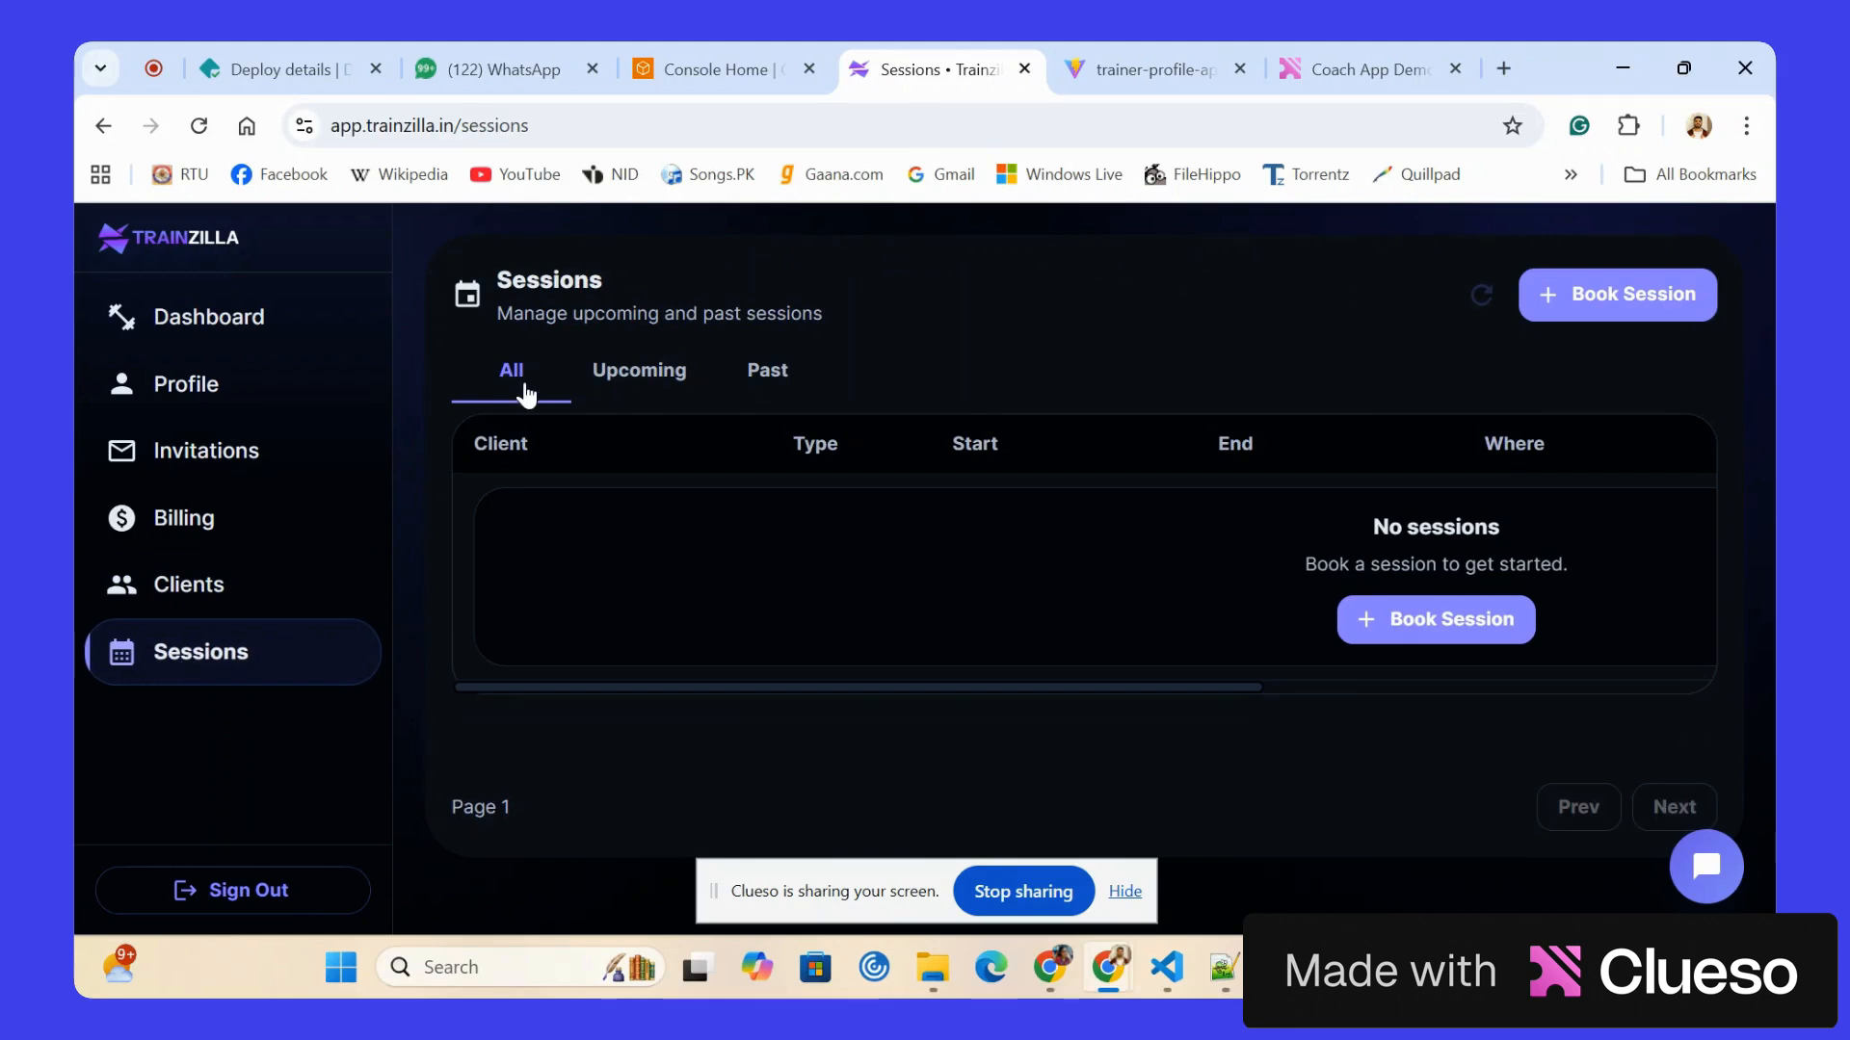
pyautogui.click(686, 370)
pyautogui.click(768, 370)
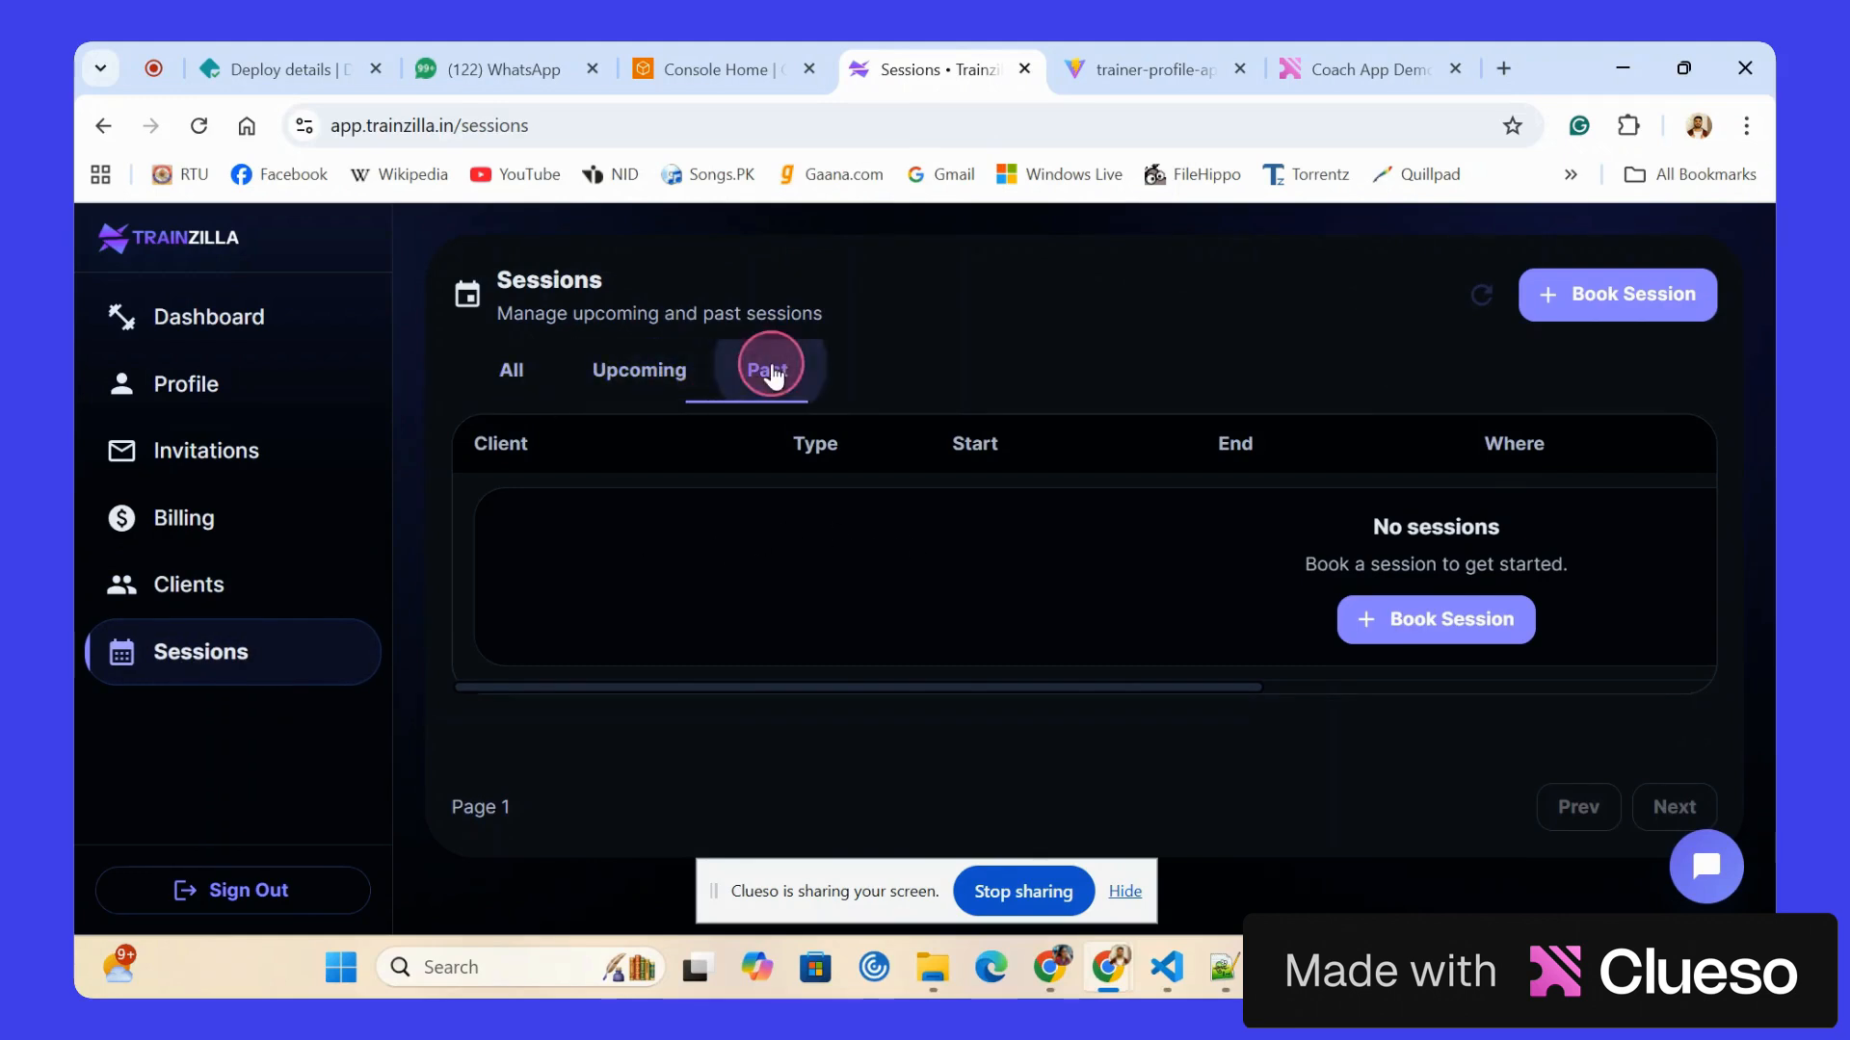
pyautogui.click(514, 377)
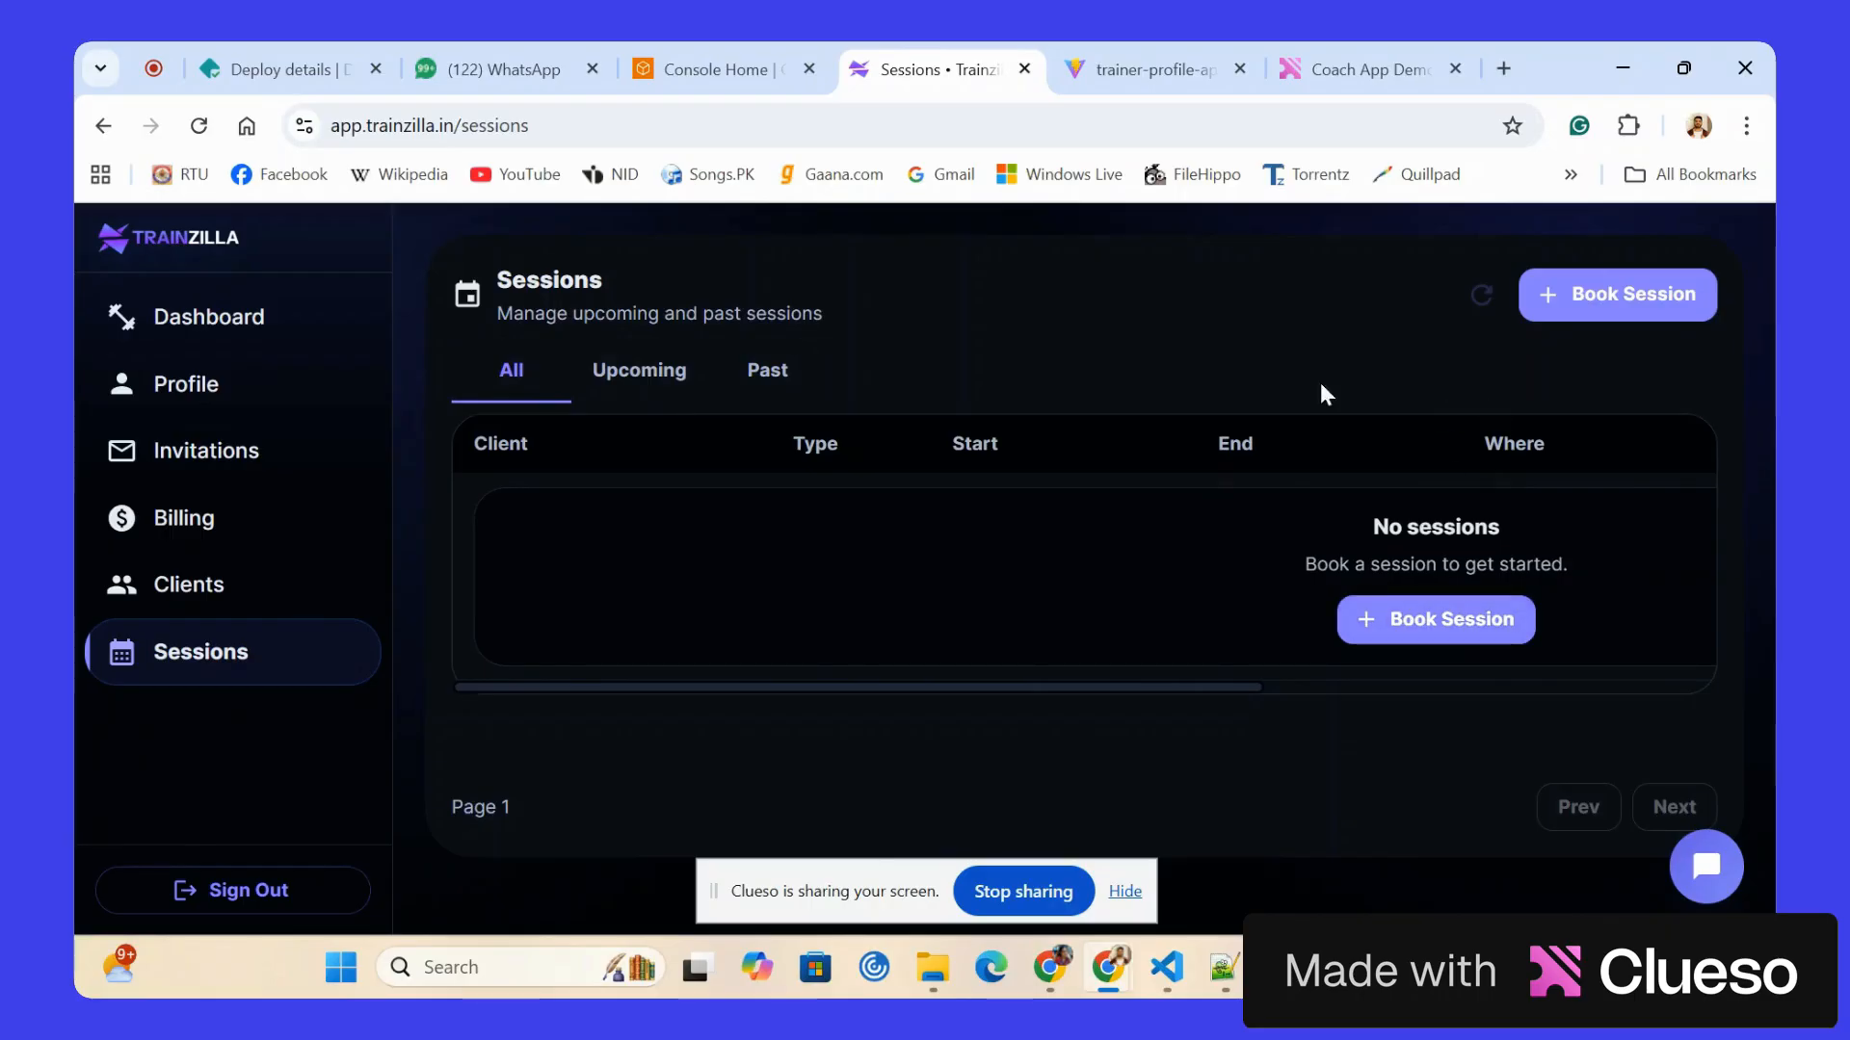
# Start booking a session, select the client and review the fields of the booking form.
pyautogui.click(1547, 314)
pyautogui.click(1142, 390)
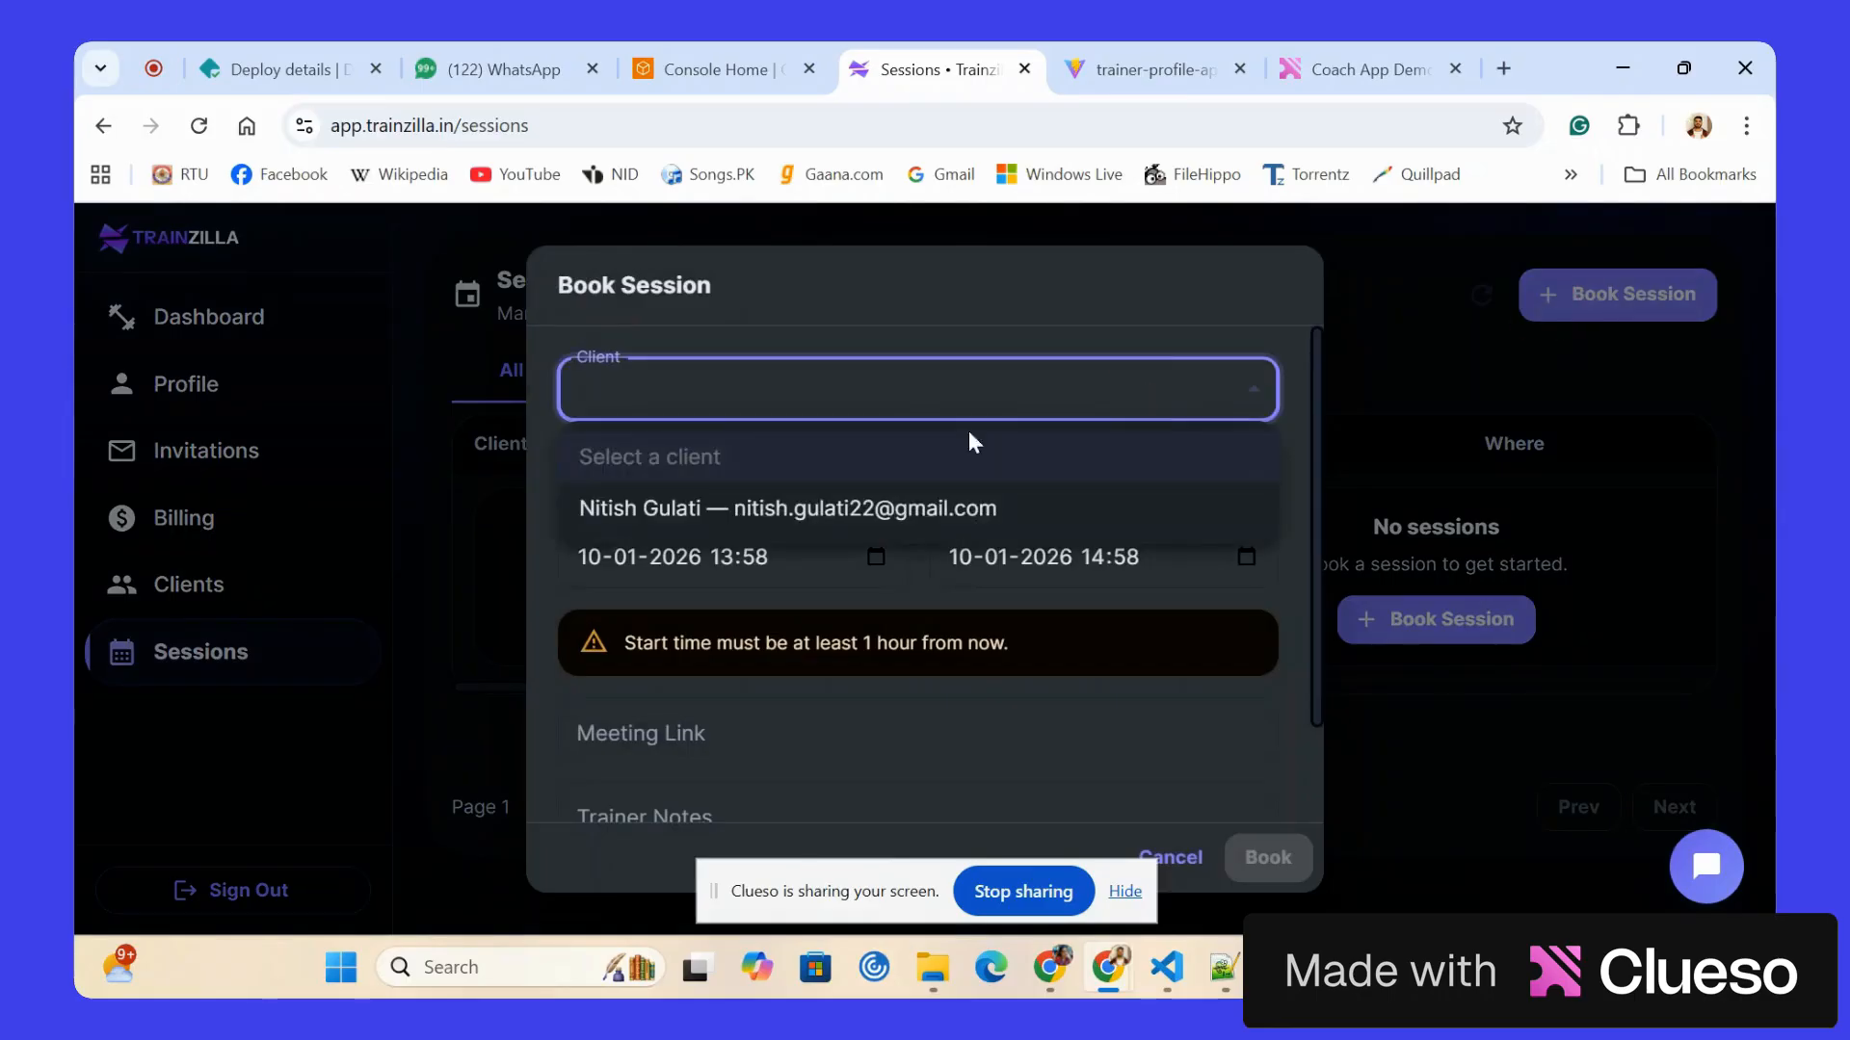
pyautogui.click(756, 491)
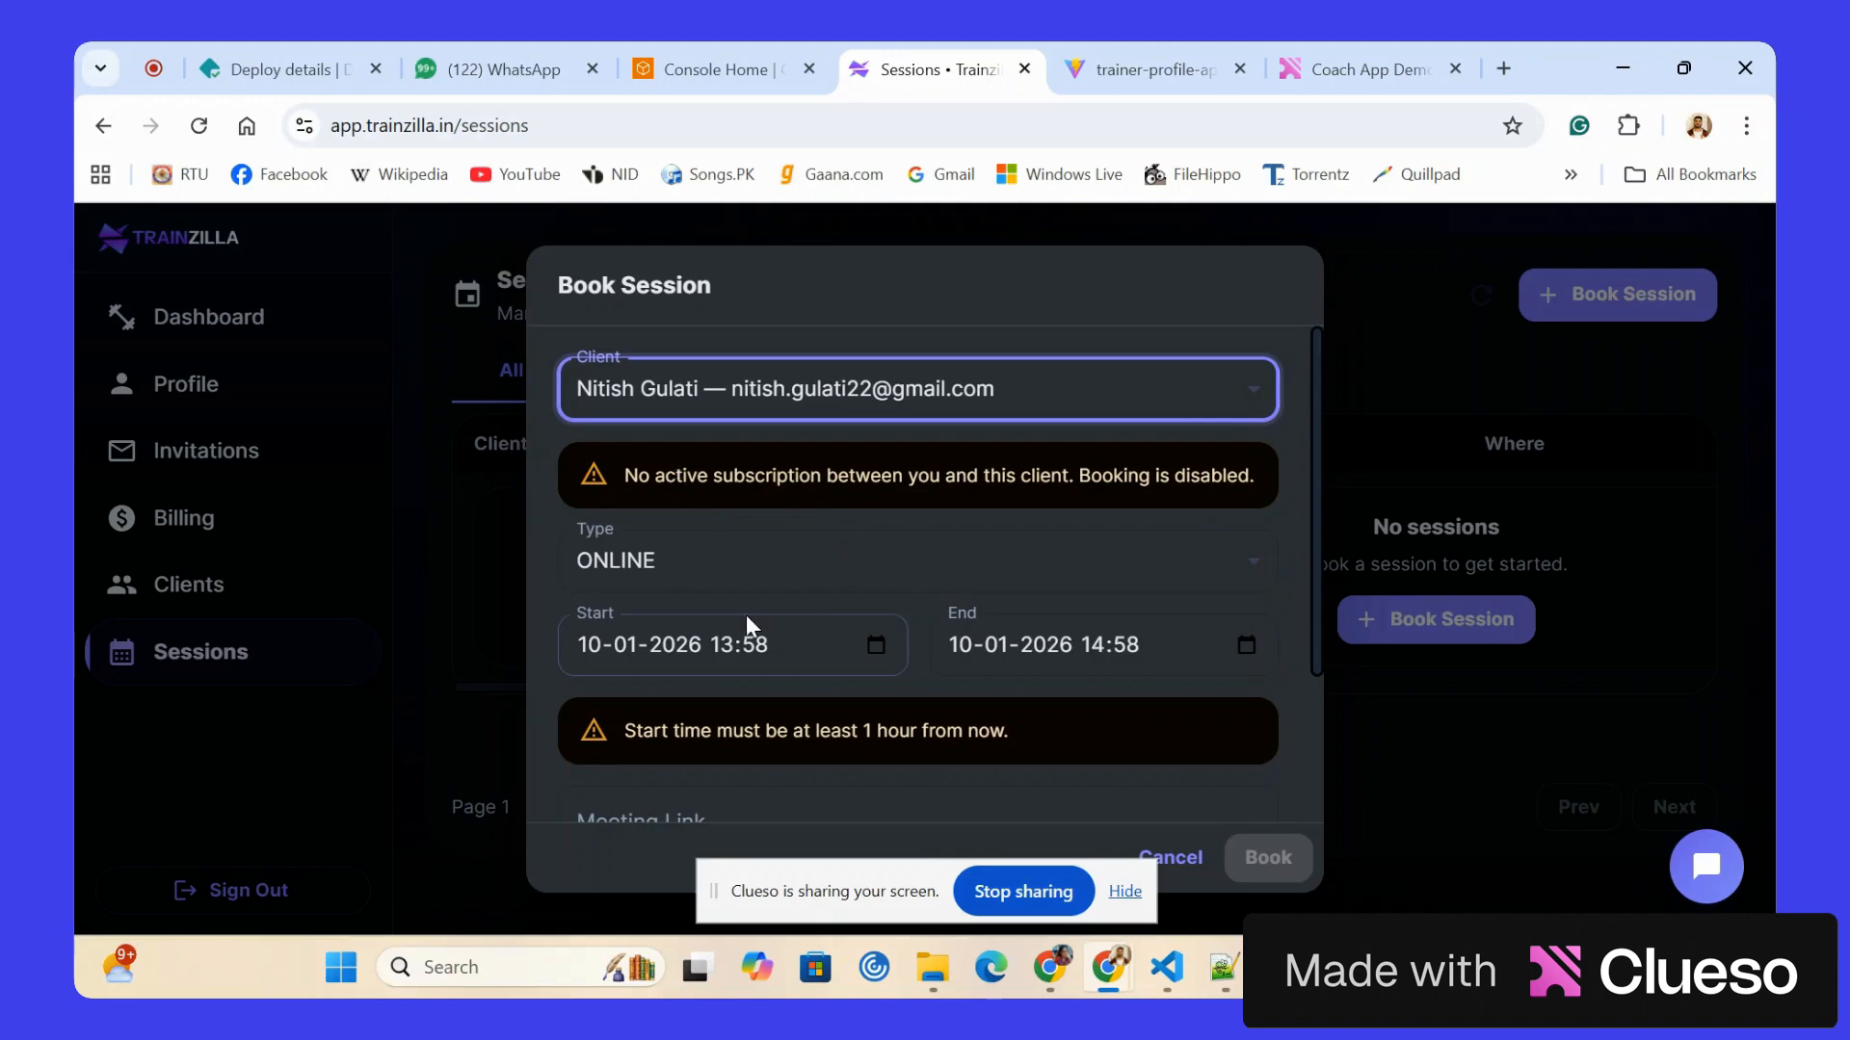
pyautogui.scroll(-1, 747, 621)
pyautogui.scroll(1, 745, 615)
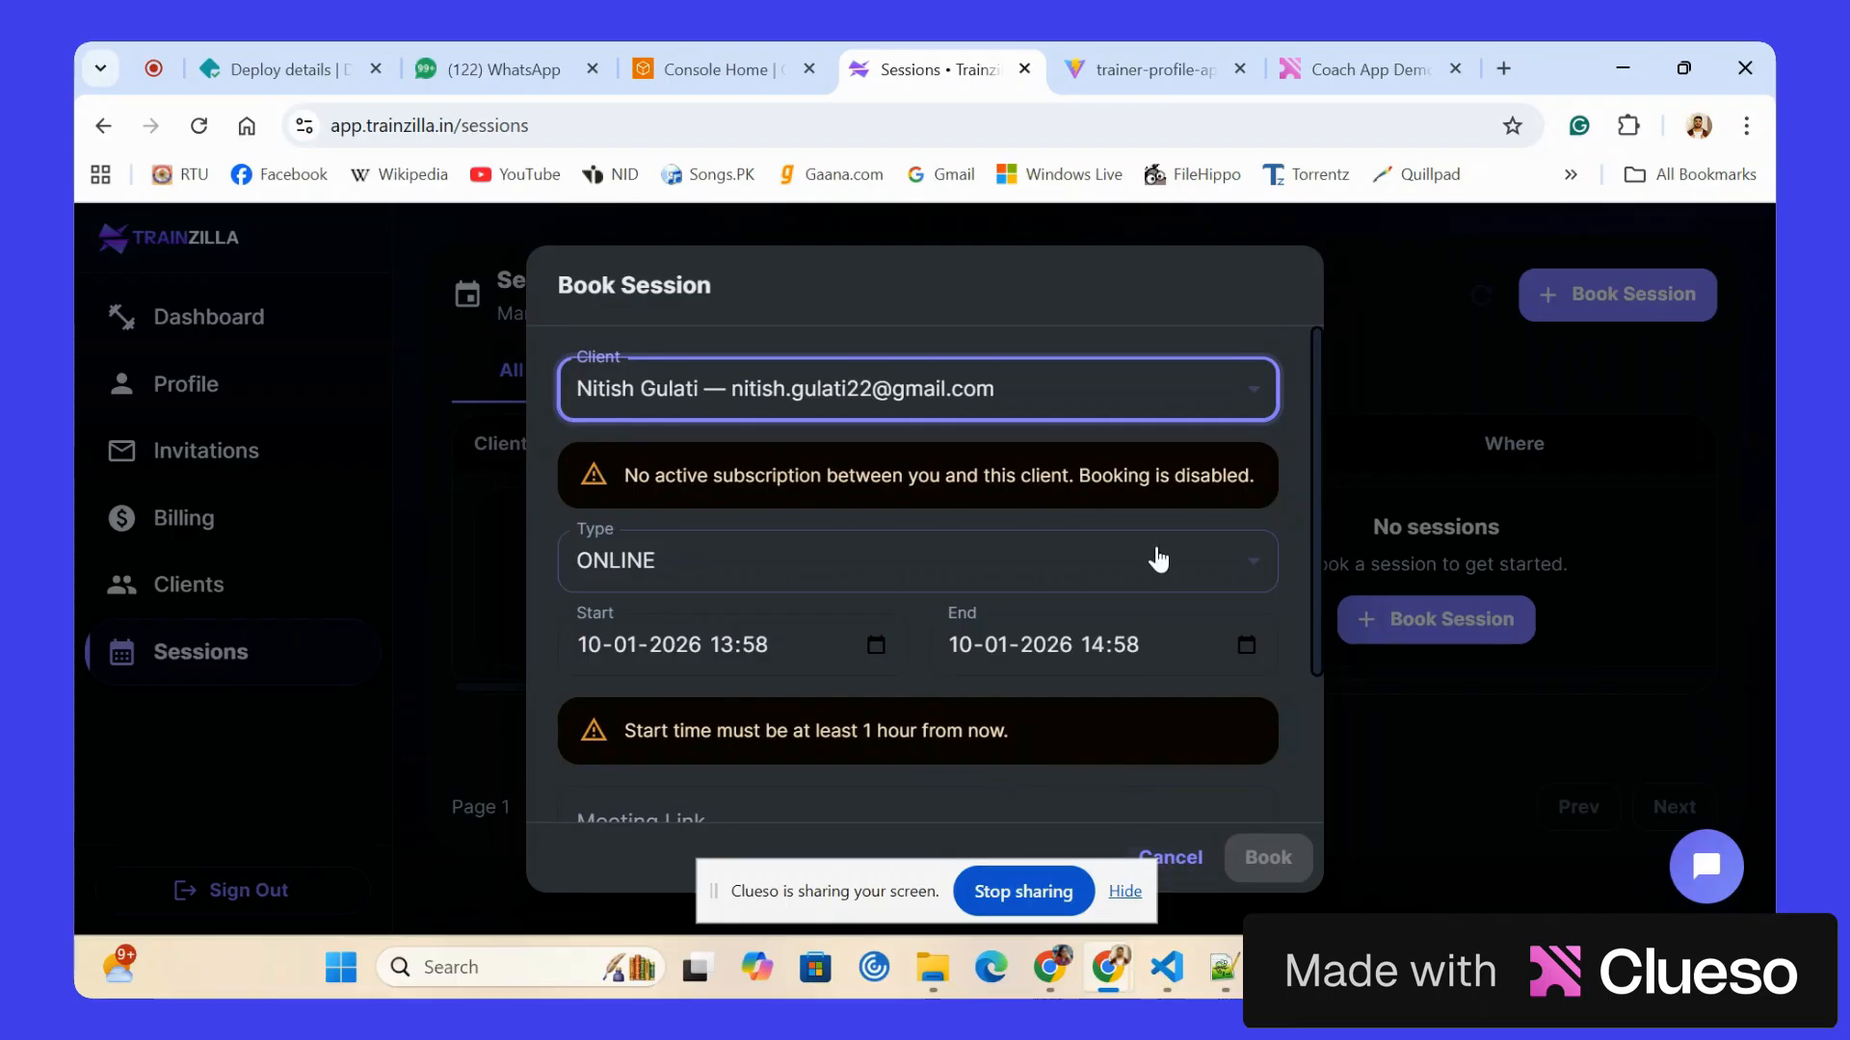
# Switch the session type to IN_PERSON and back to ONLINE, and check the meeting link and trainer notes fields.
pyautogui.click(1157, 557)
pyautogui.click(790, 682)
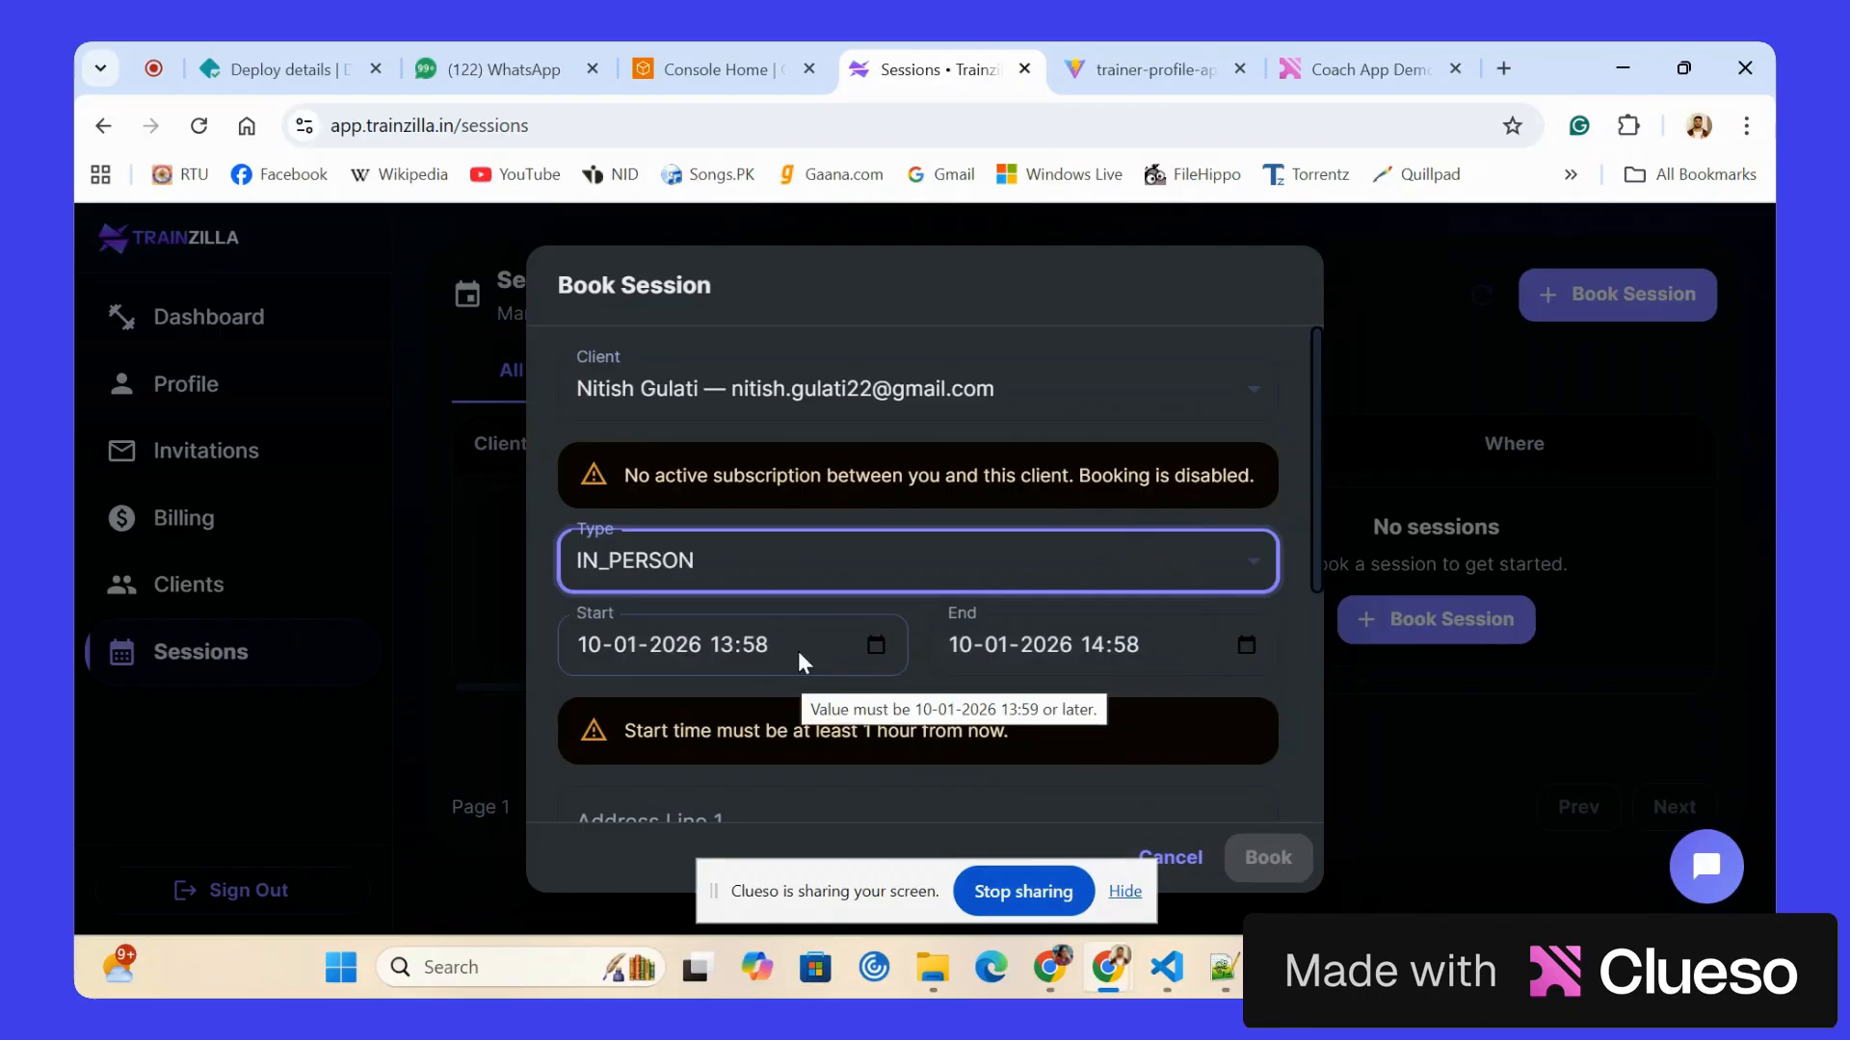
pyautogui.click(862, 573)
pyautogui.click(682, 632)
pyautogui.scroll(-2, 623, 615)
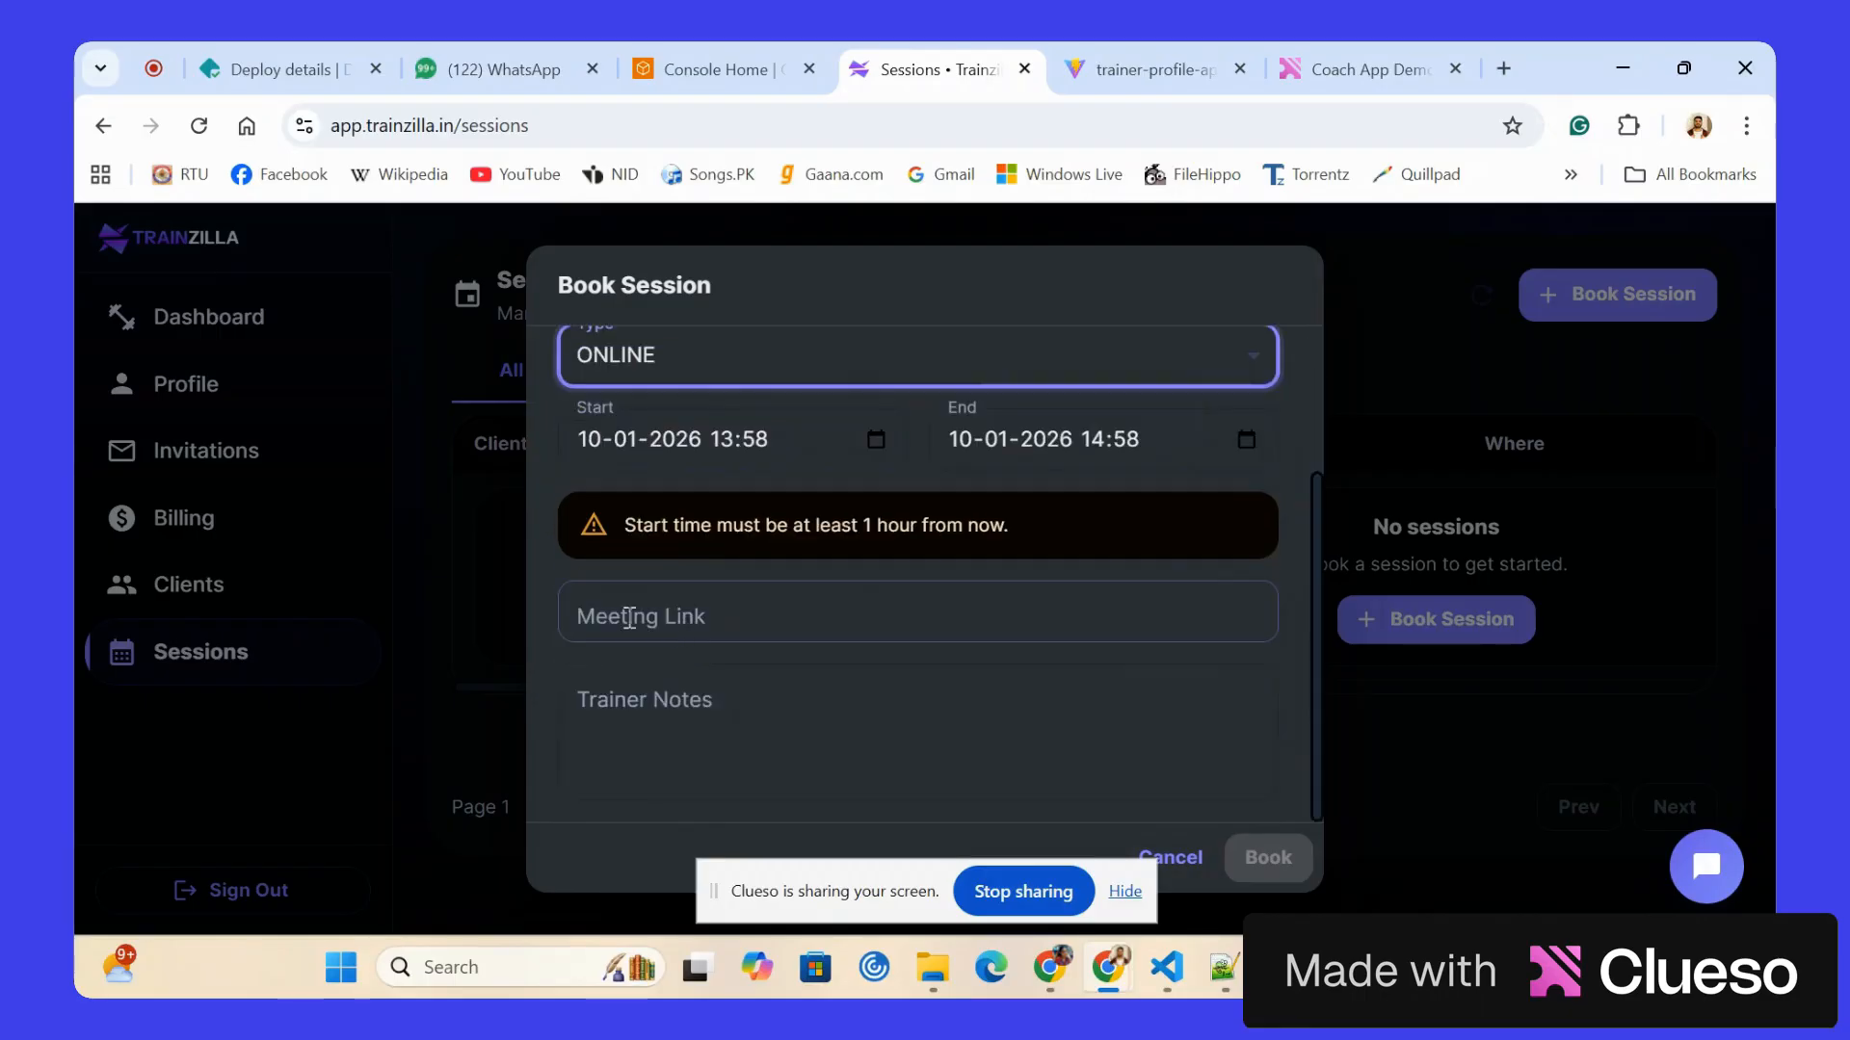
pyautogui.scroll(2, 603, 607)
# Set the session type to IN_PERSON, examine the address fields and cancel the booking.
pyautogui.click(738, 554)
pyautogui.click(708, 621)
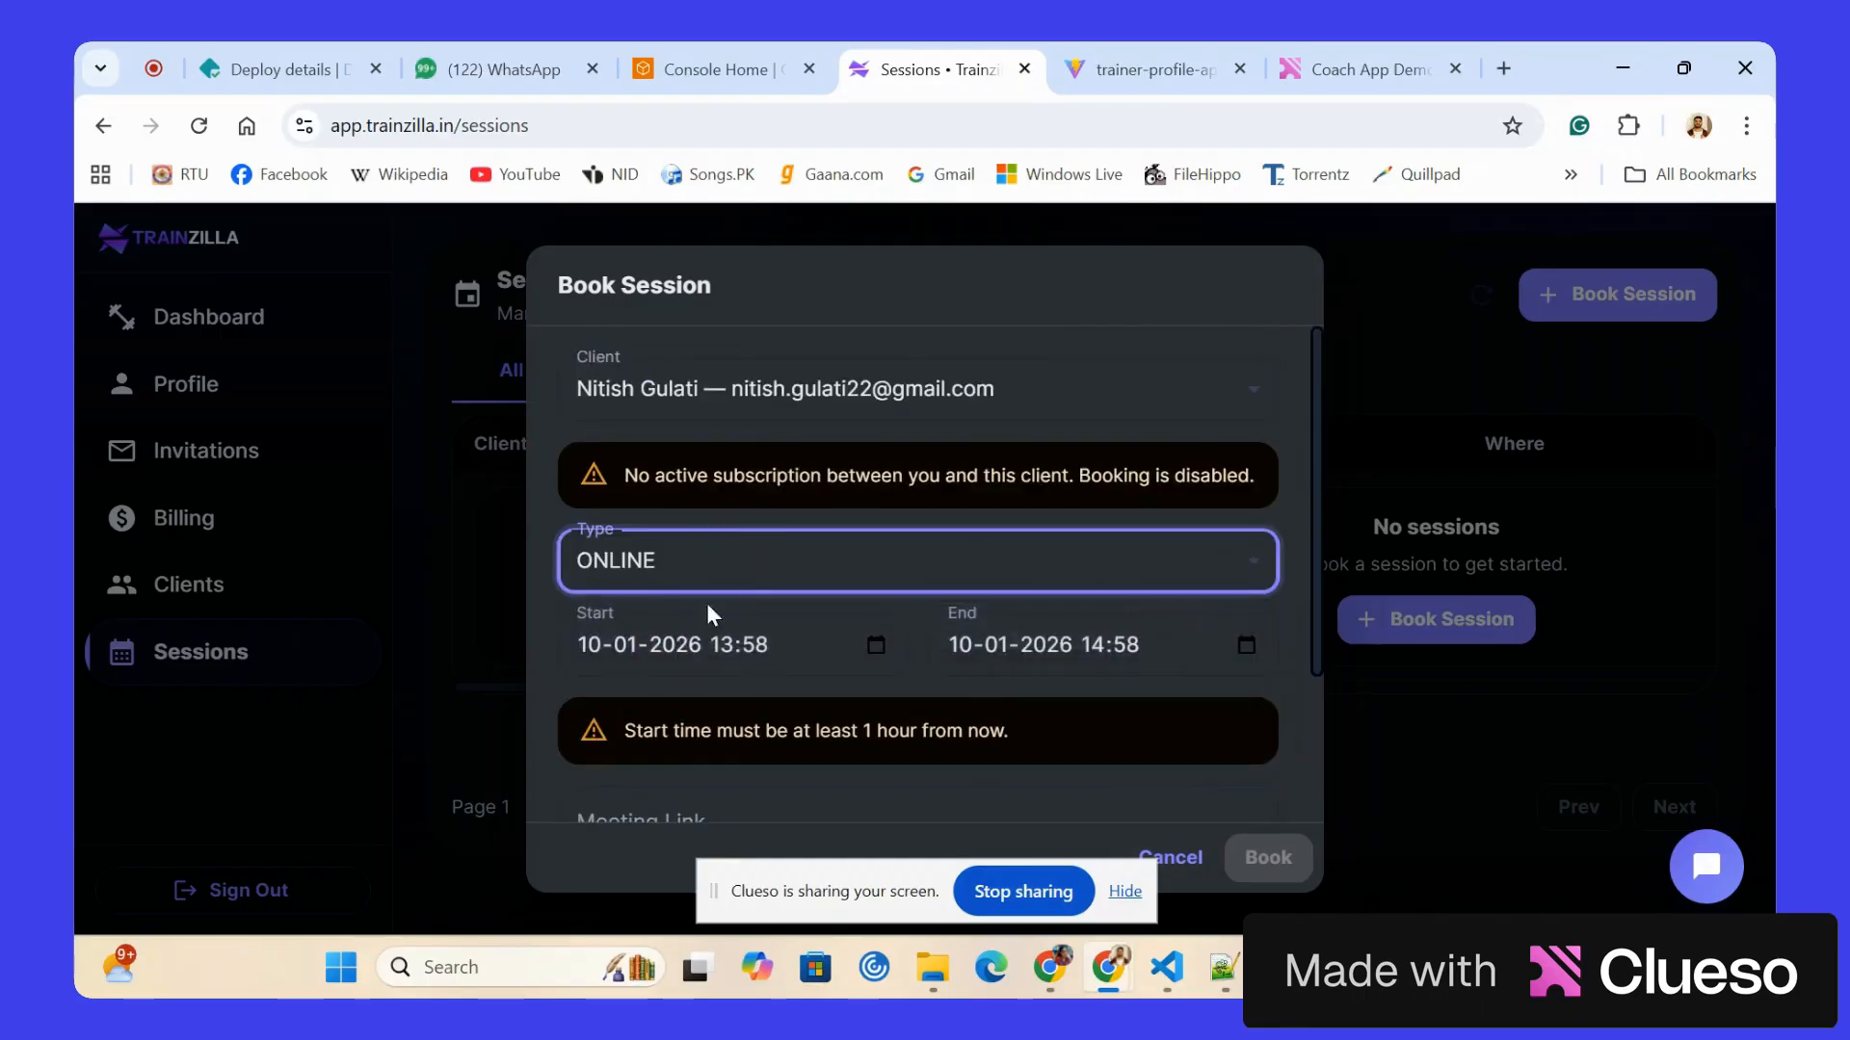
pyautogui.click(707, 578)
pyautogui.click(702, 684)
pyautogui.scroll(-3, 701, 680)
pyautogui.click(996, 482)
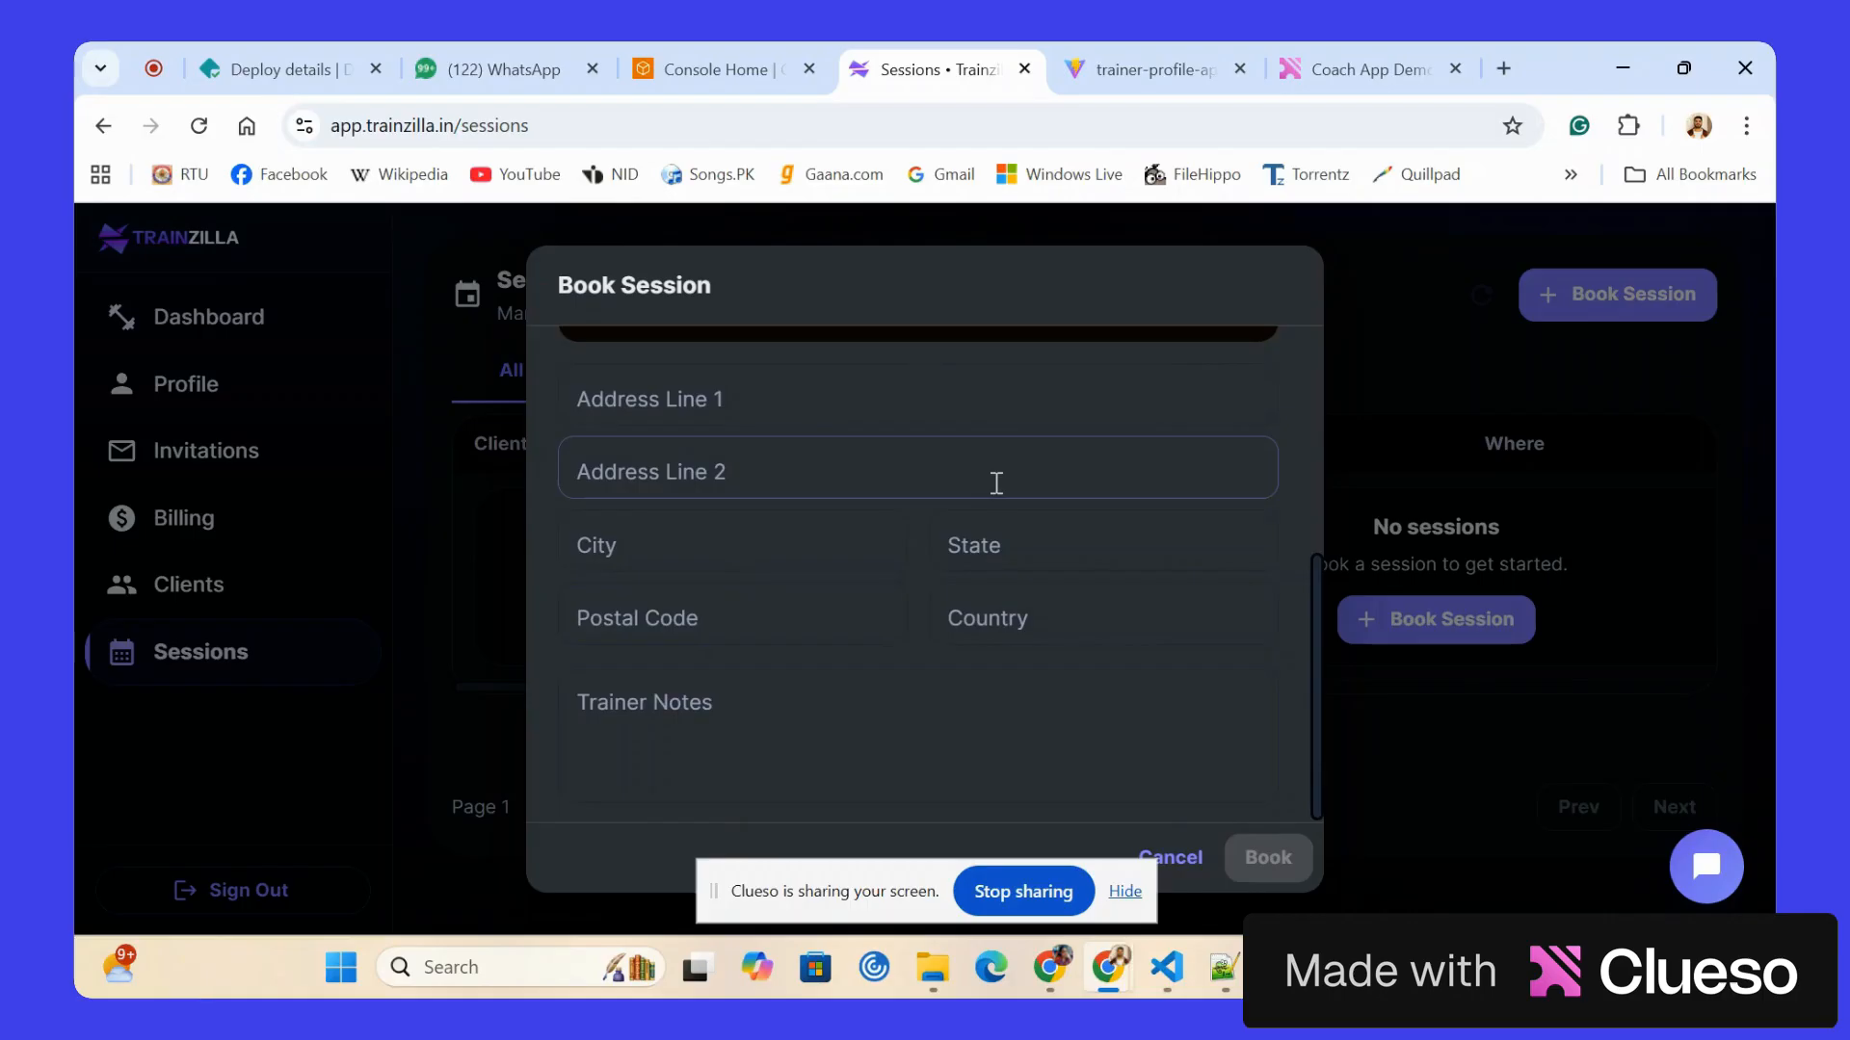
pyautogui.click(1171, 858)
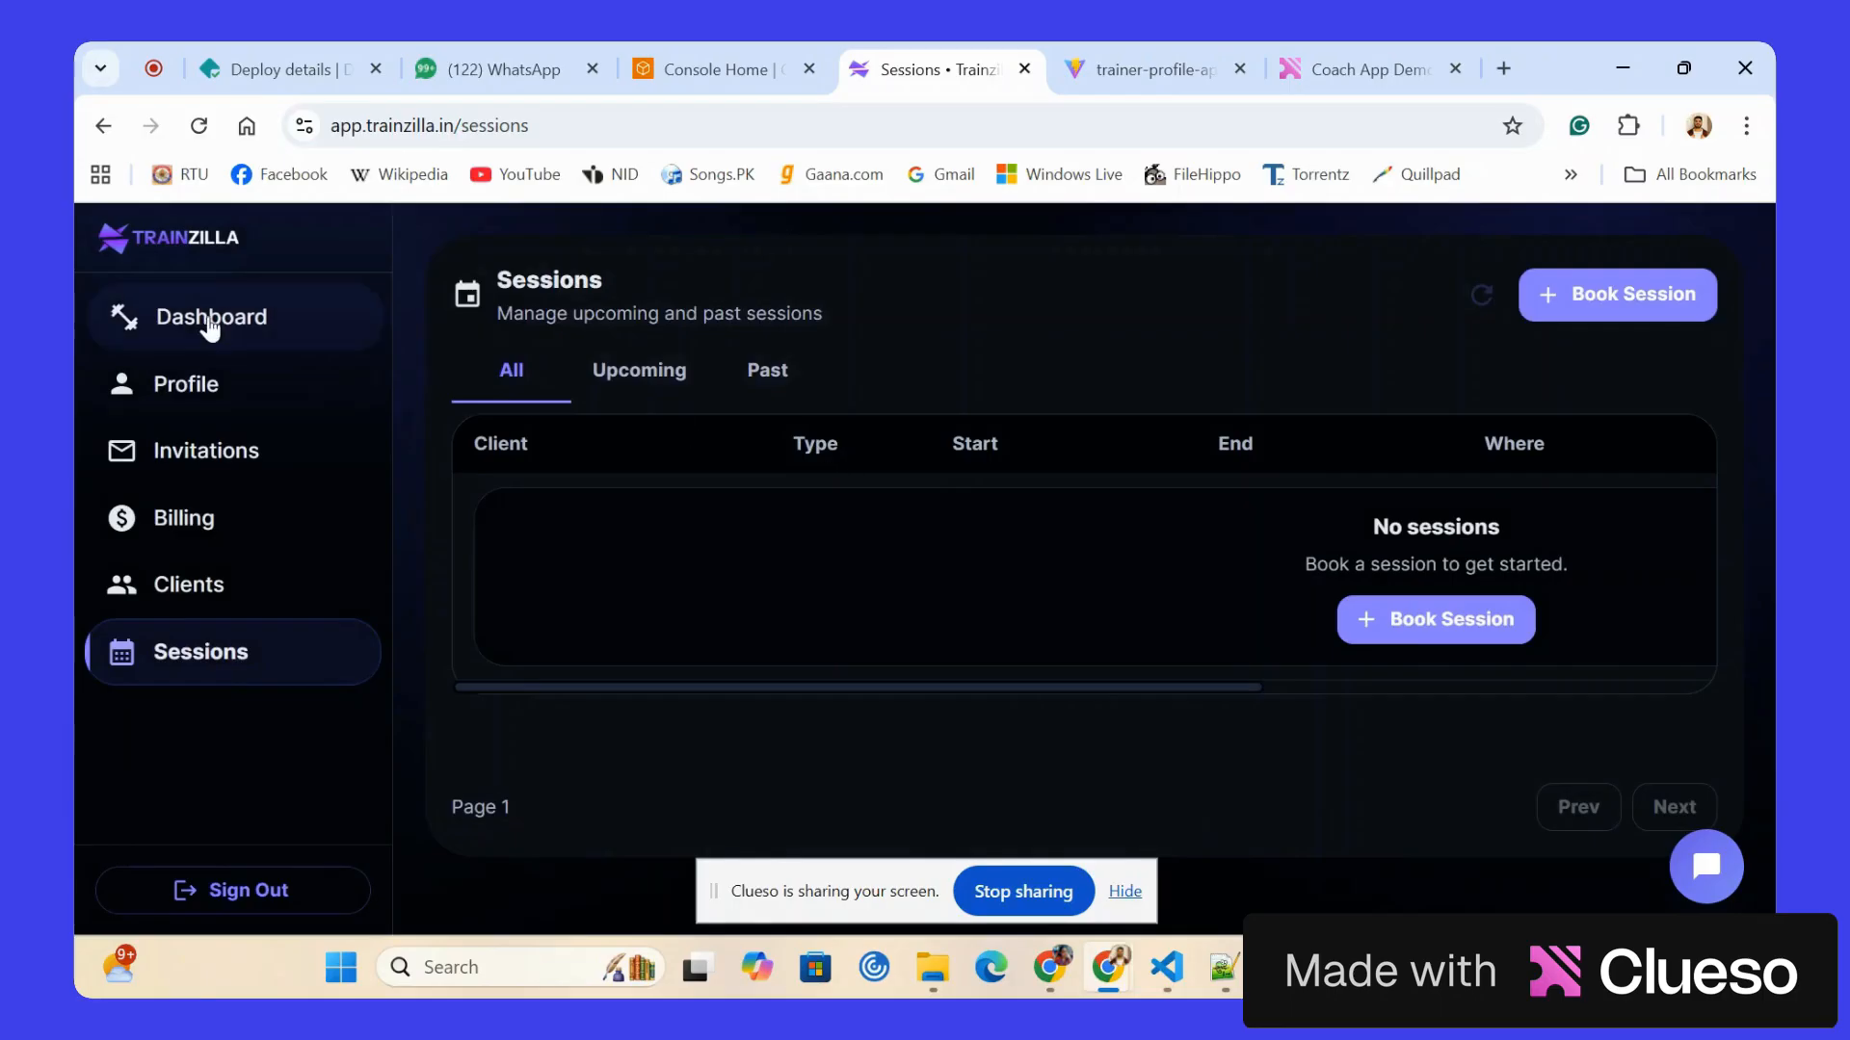
# Return to the trainer console's Dashboard.
pyautogui.click(206, 322)
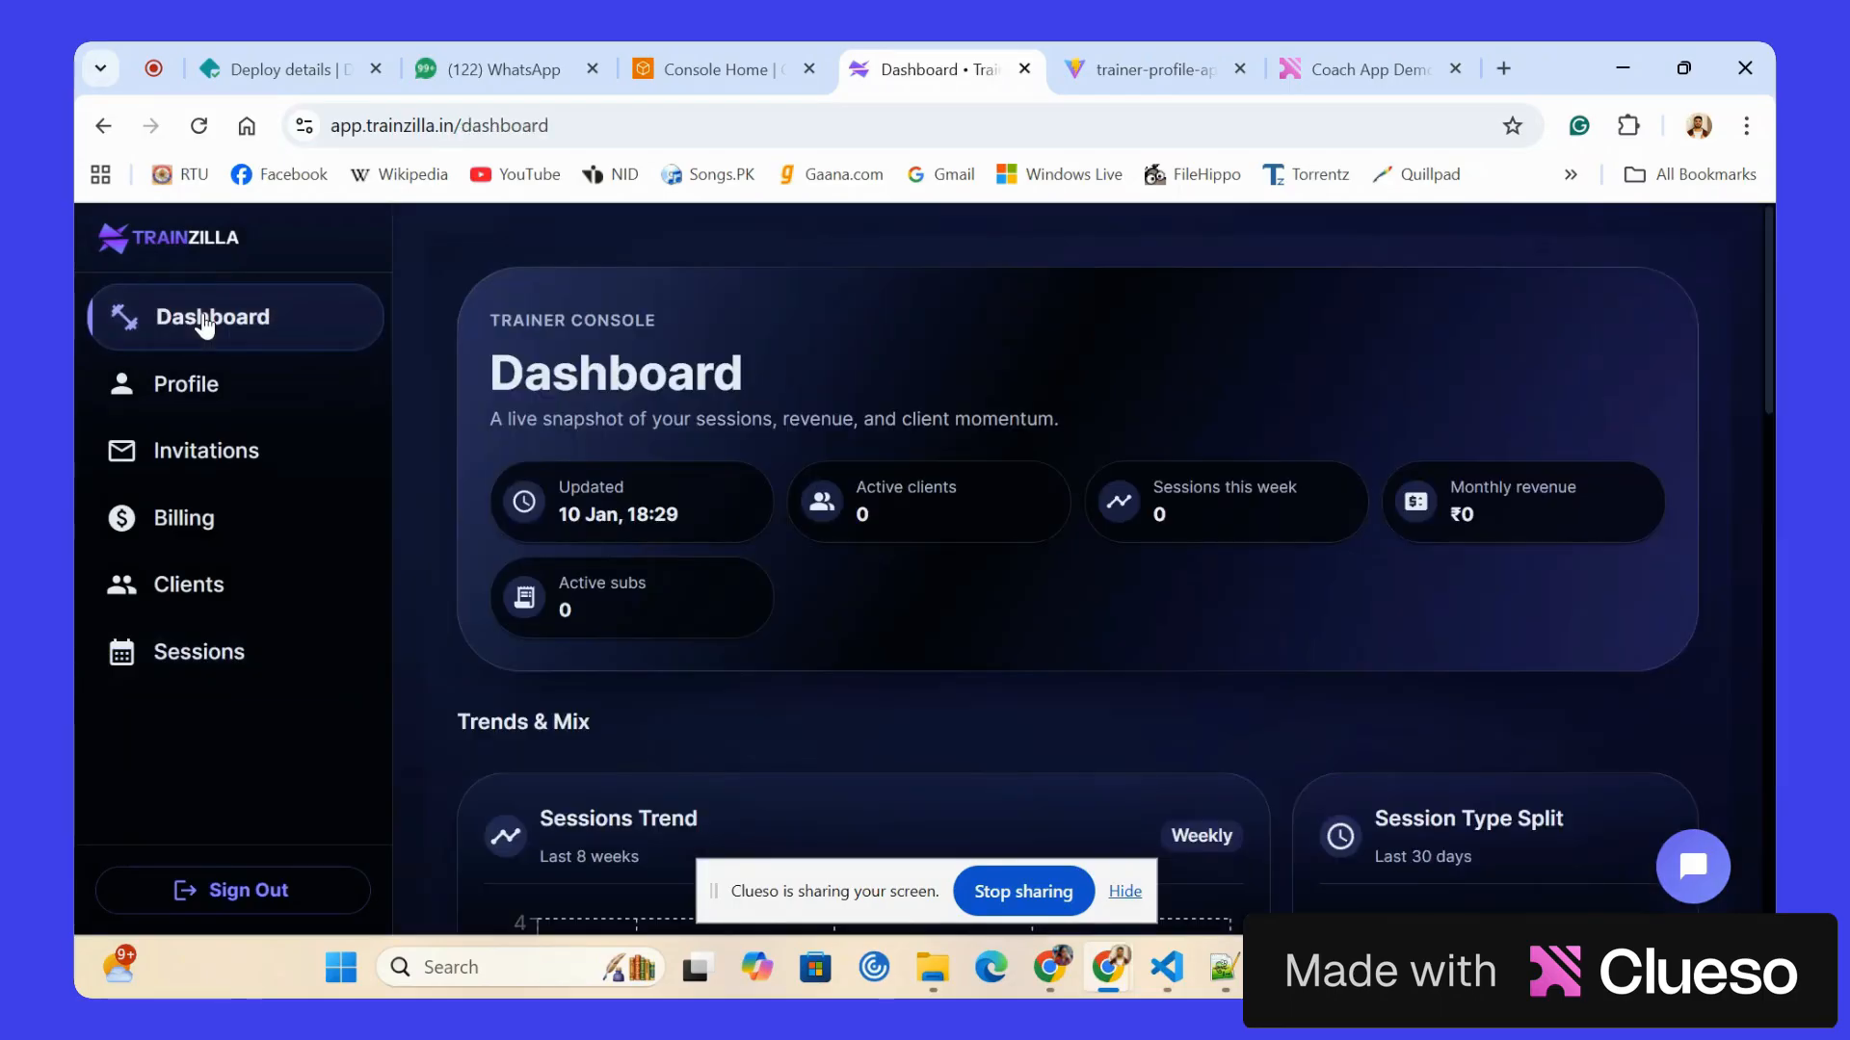